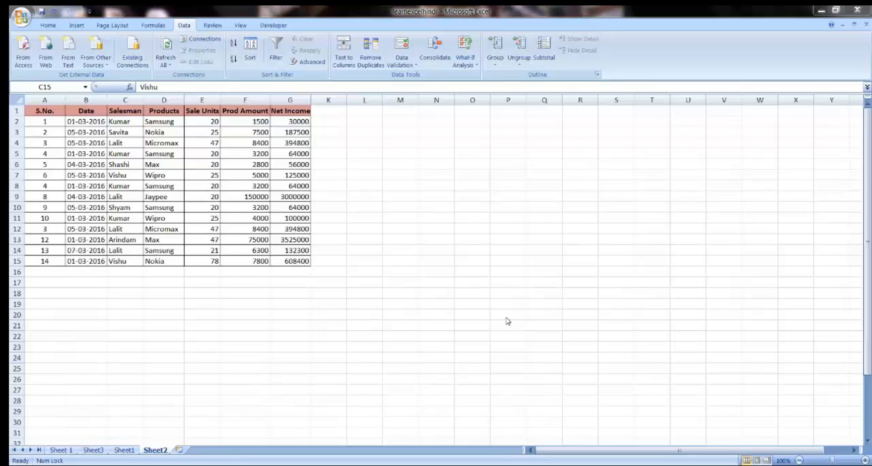
Step: Highlight the duplicate values in the sales table A1:G15 with Light Red Fill with Dark Red Text
click(132, 126)
click(56, 111)
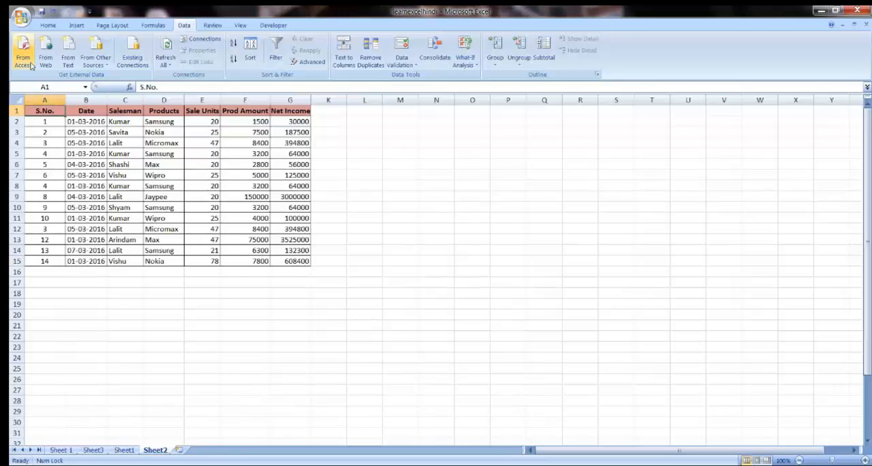
click(48, 25)
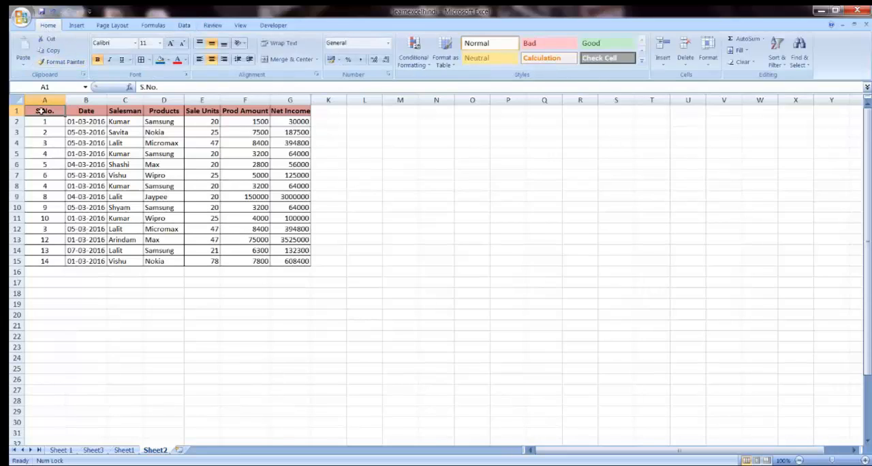
drag(41, 111, 283, 261)
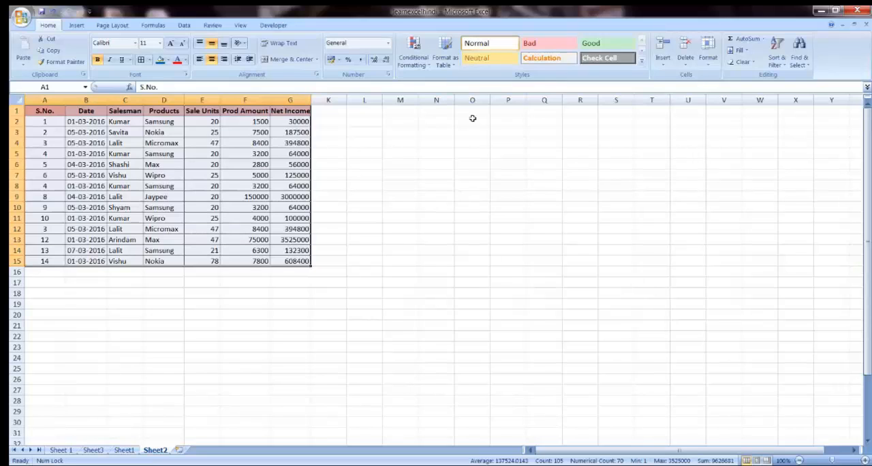
click(427, 68)
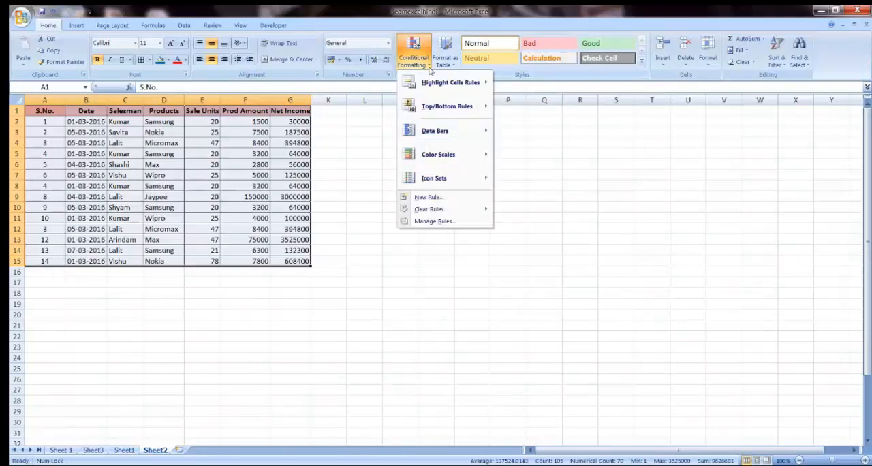
mouse_move(433, 85)
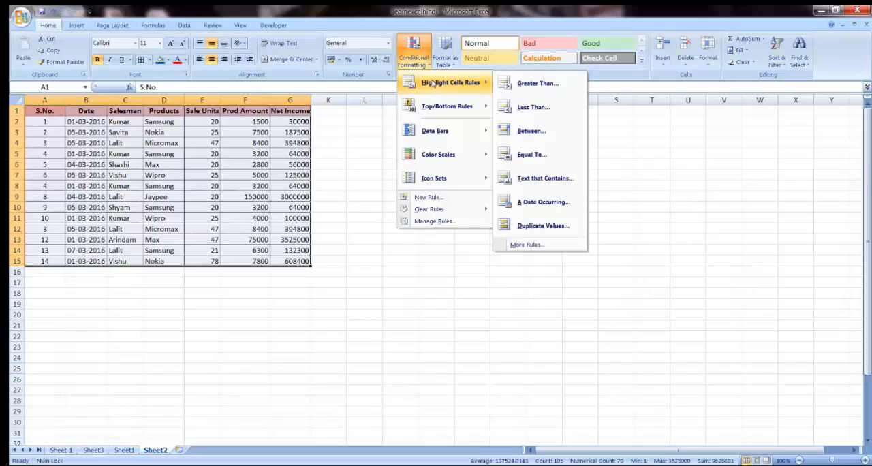
click(544, 226)
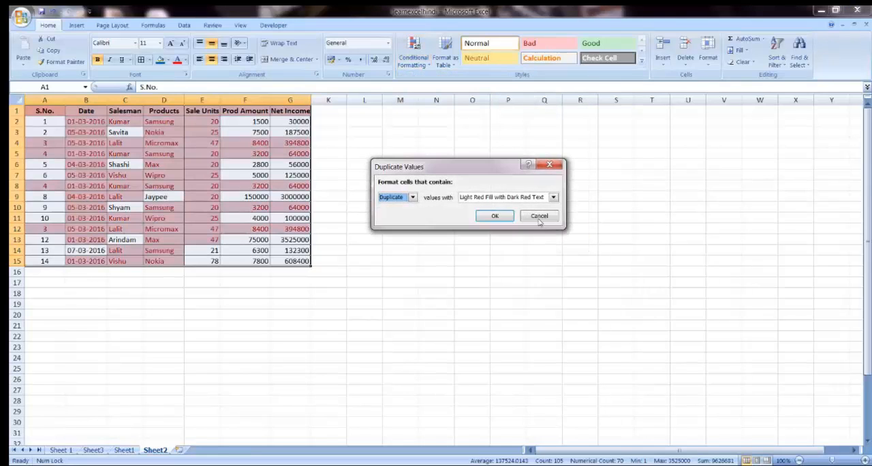
click(492, 216)
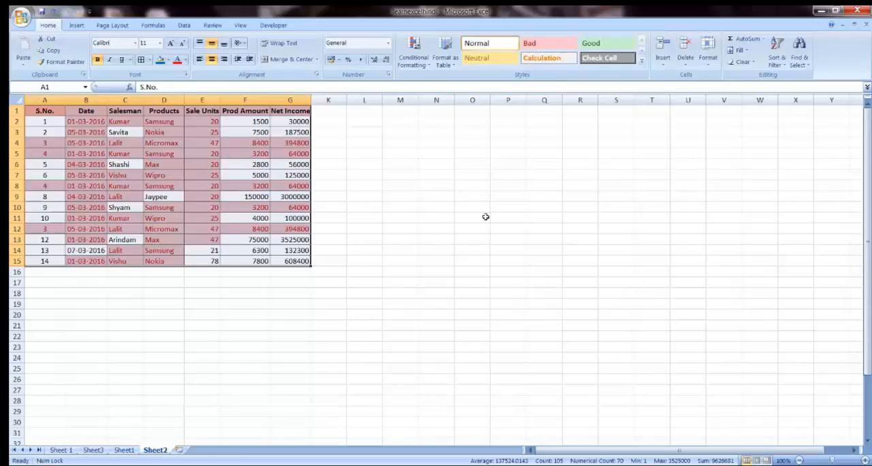
Step: Check the highlighted duplicates in row 4 and undo the conditional formatting on the sales table
click(365, 229)
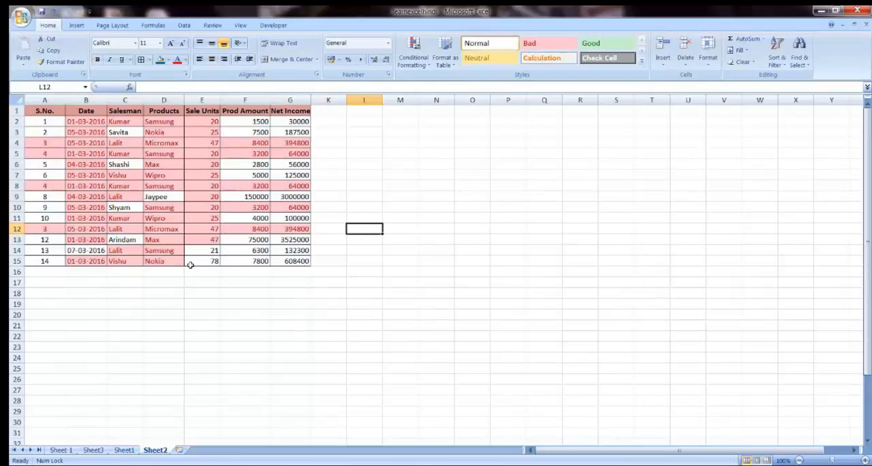
drag(293, 143, 207, 143)
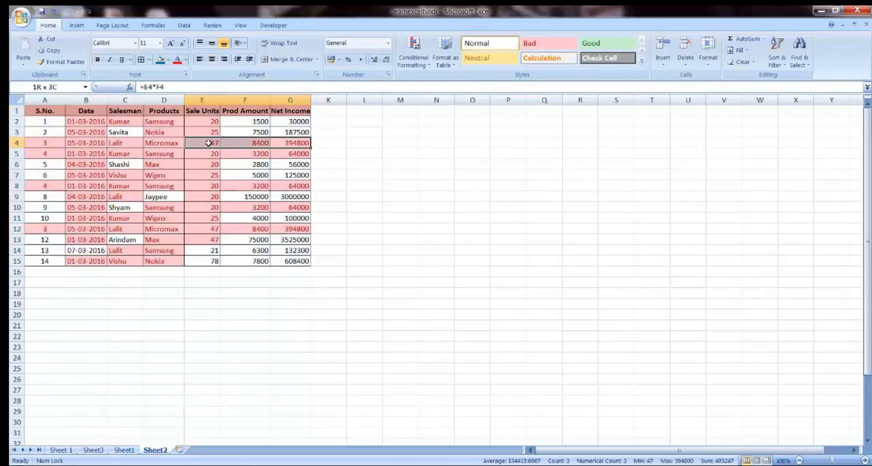
click(195, 144)
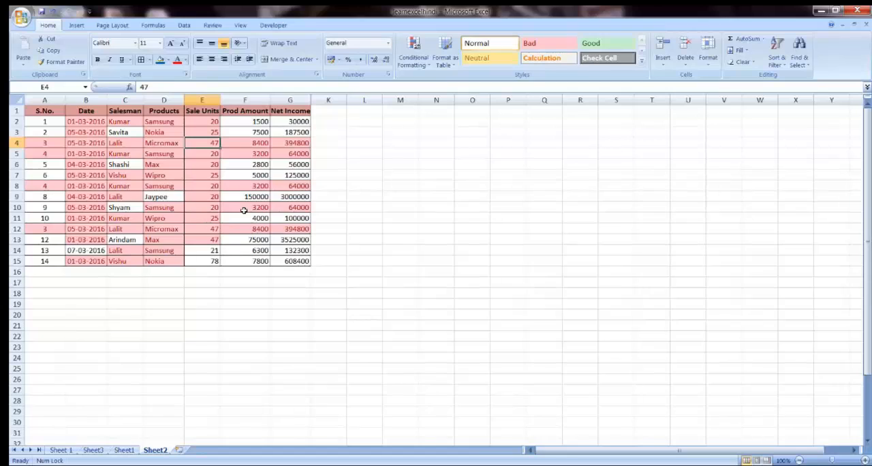
key(ctrl+z)
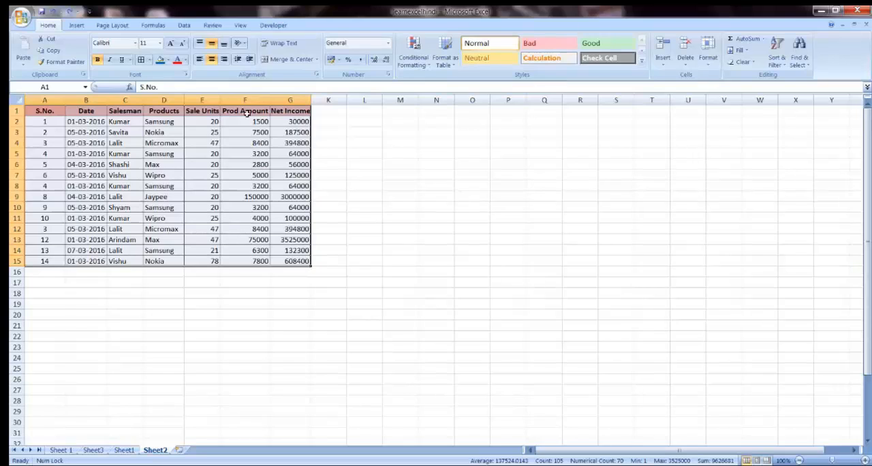
Step: Remove the duplicate rows from the sales table A1:G15, comparing all seven columns and treating the first row as headers
click(185, 26)
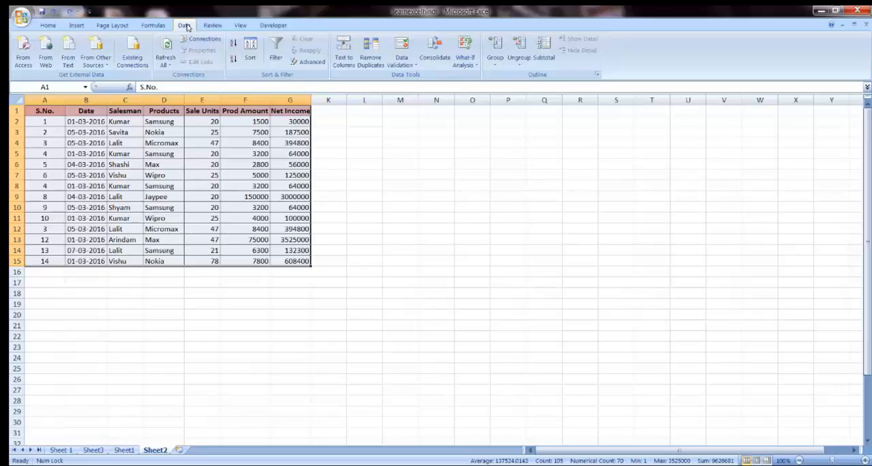
click(375, 63)
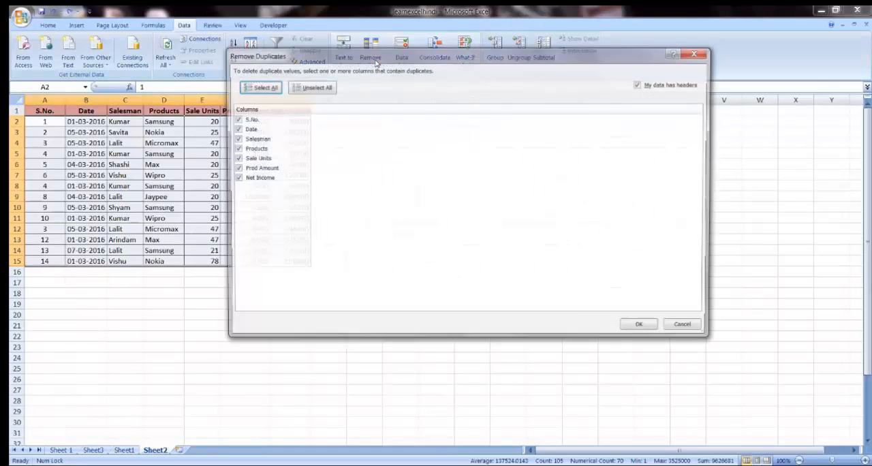
drag(495, 59, 461, 86)
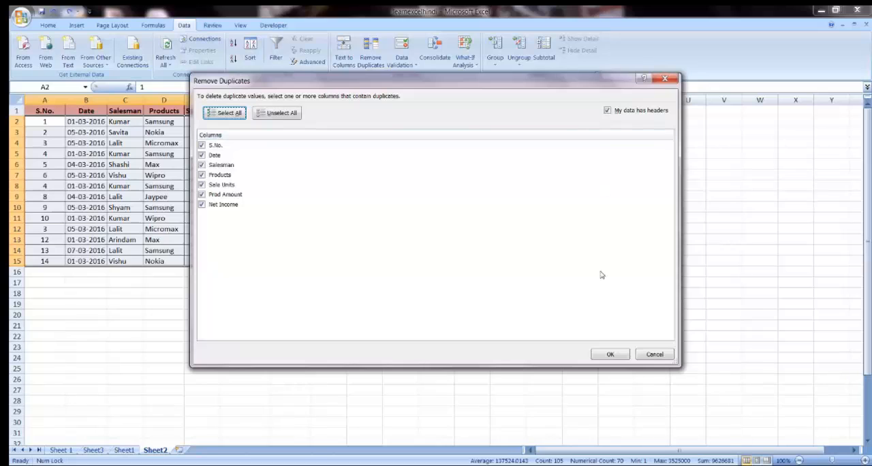
click(610, 355)
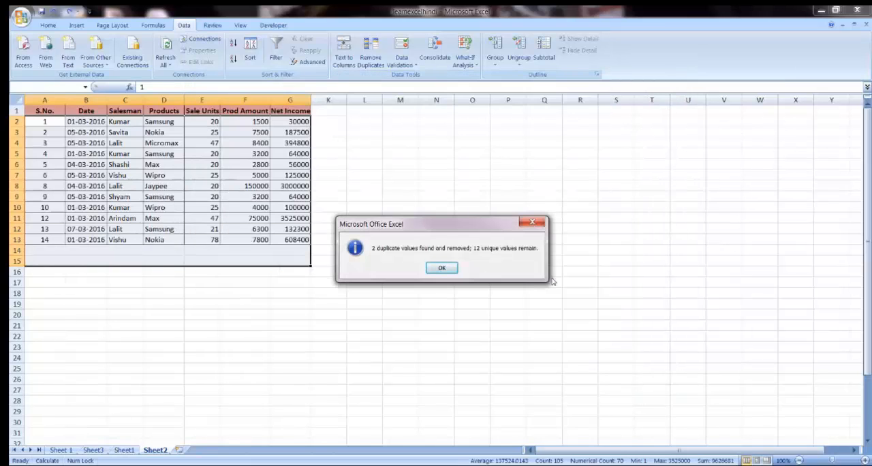
click(442, 268)
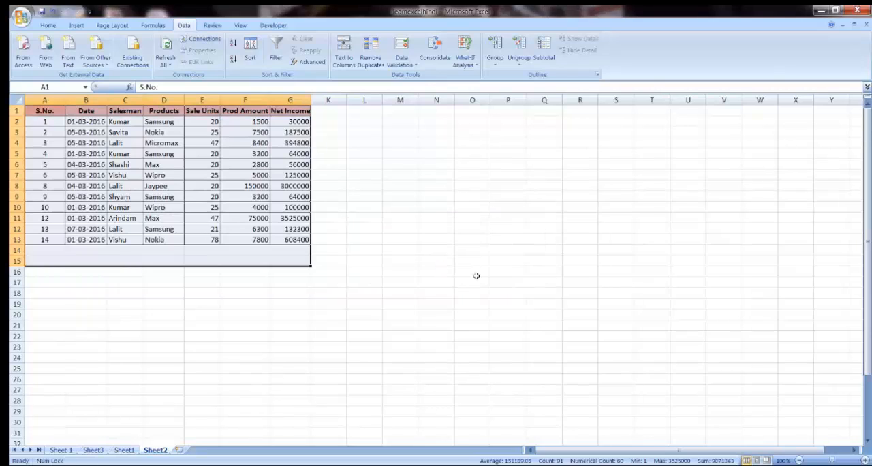
click(216, 229)
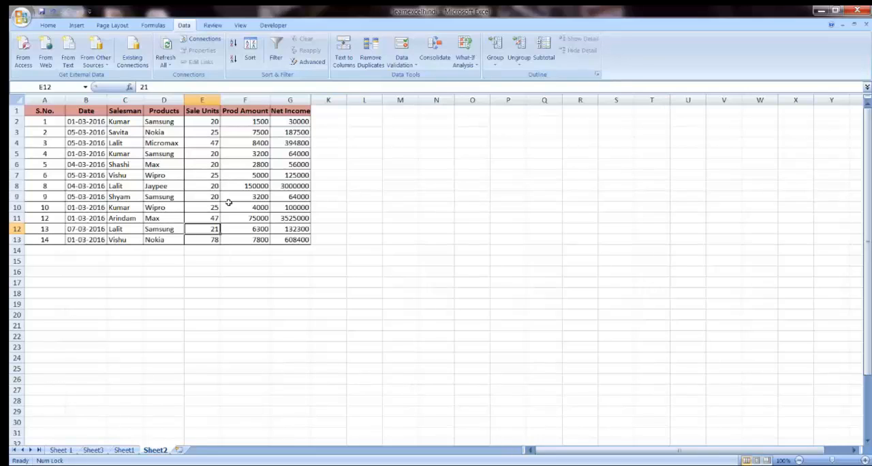
scroll(361, 243, down, 1)
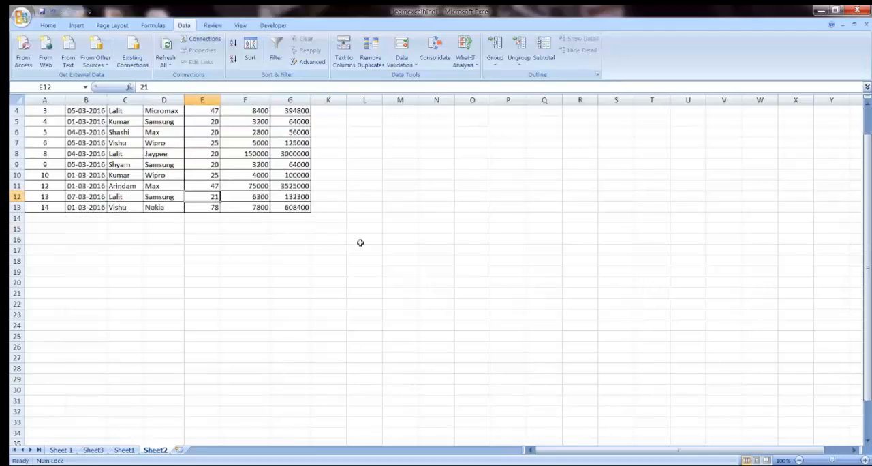
scroll(360, 242, down, 3)
scroll(361, 243, up, 4)
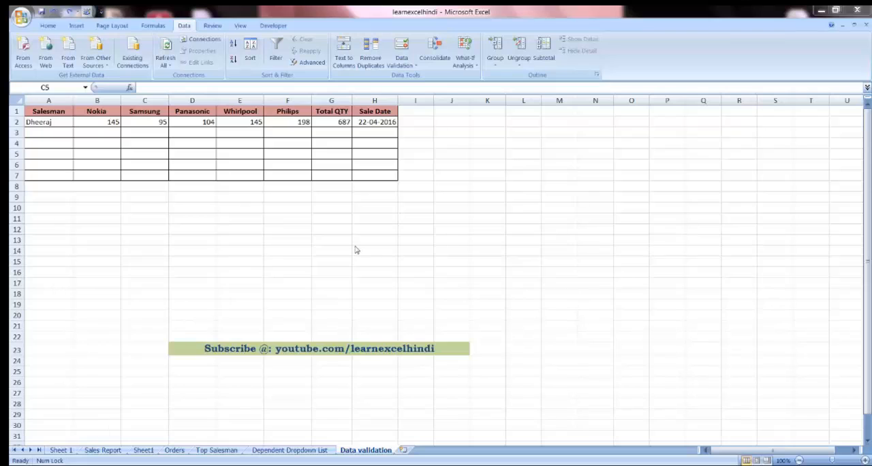
click(48, 113)
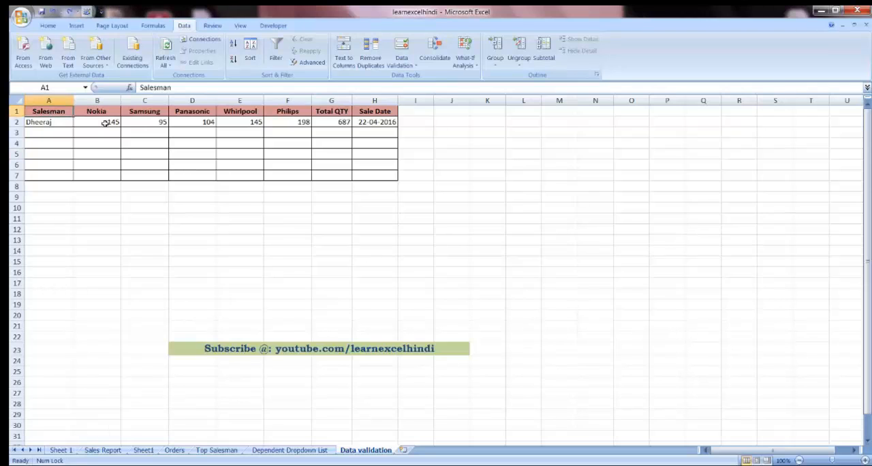
drag(109, 121, 298, 120)
click(333, 112)
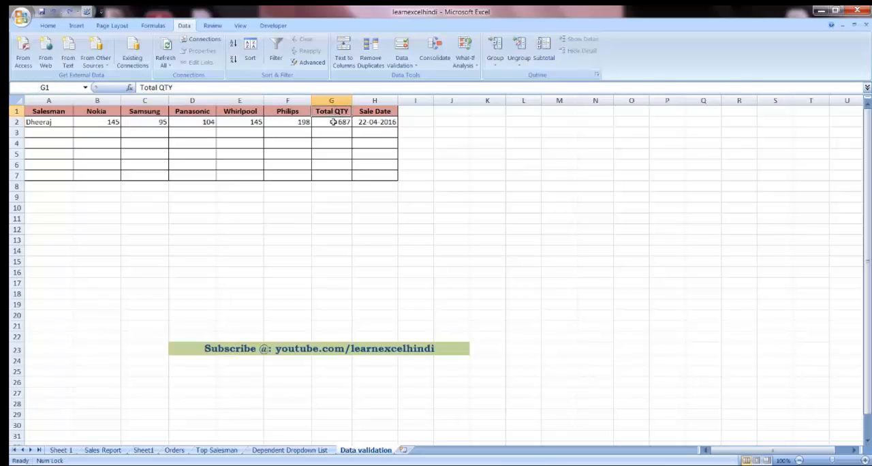
click(334, 121)
Step: Begin a data validation rule for the Salesman cell A2 that allows entries from a List
click(50, 123)
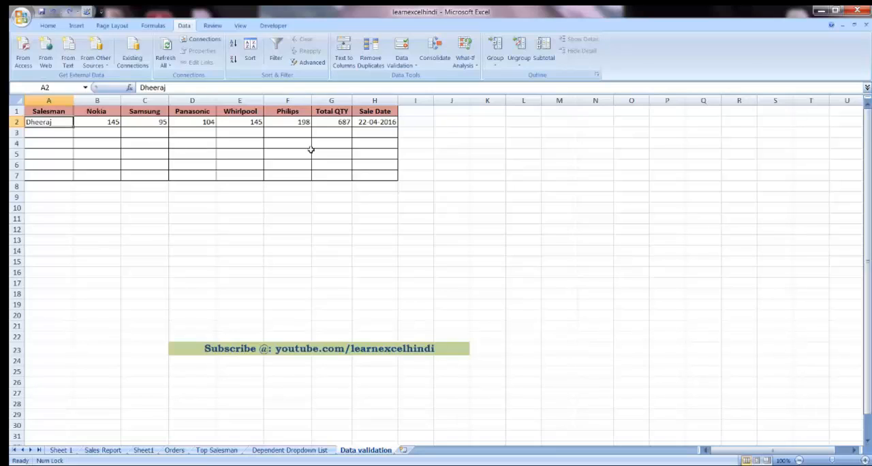
click(412, 66)
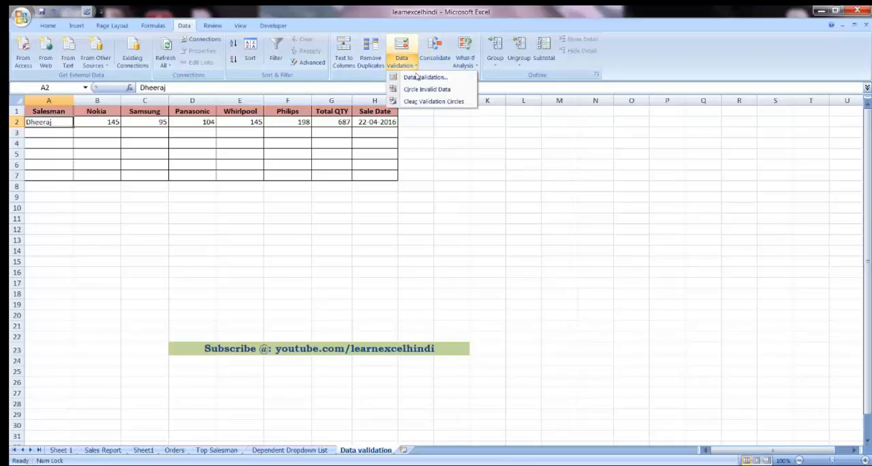
click(418, 77)
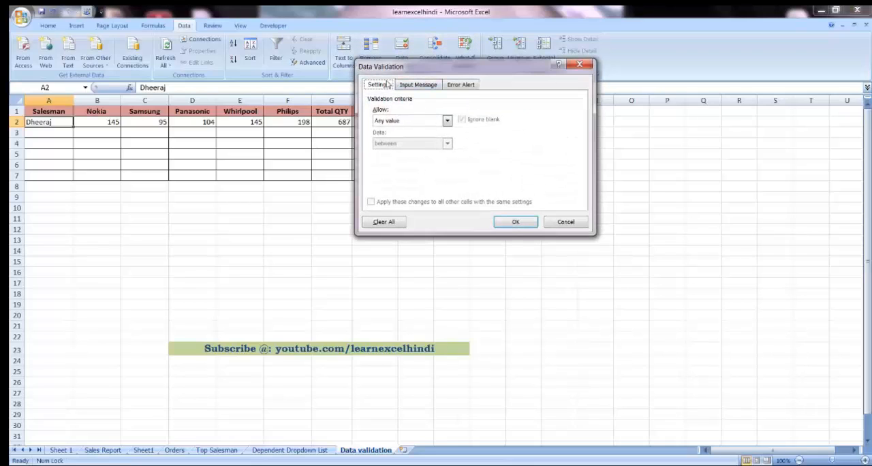
click(390, 122)
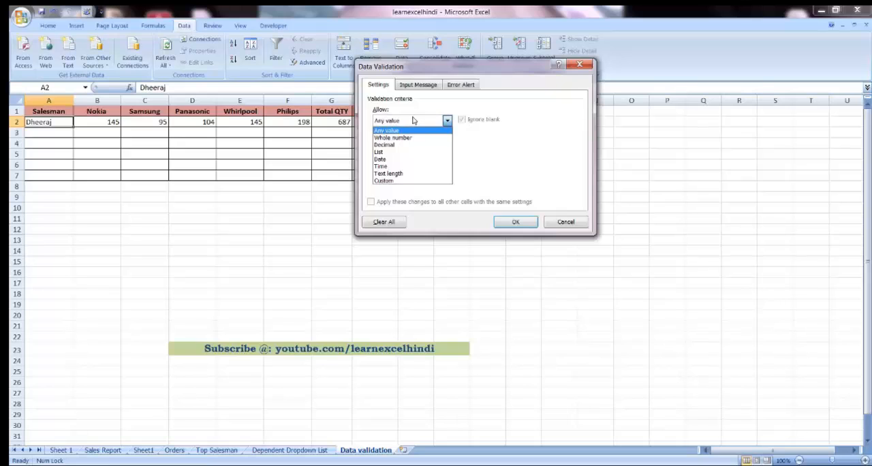
click(385, 155)
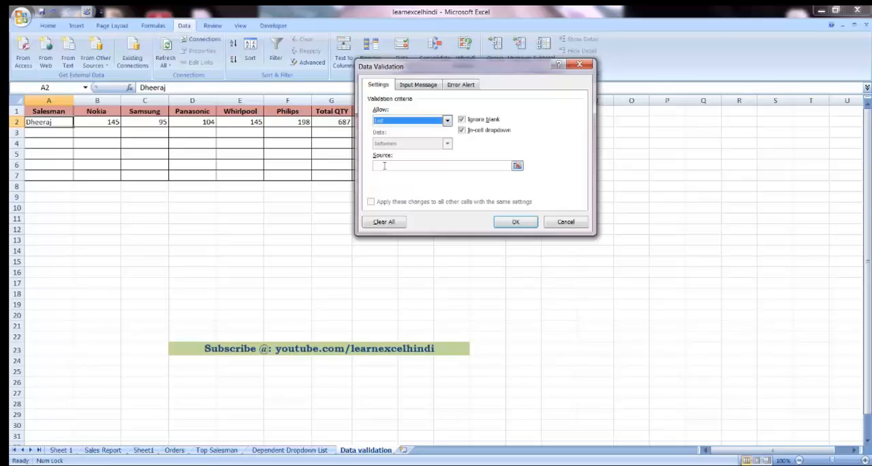
Step: Enter six comma-separated salesman names as the list source and apply the validation to cell A2
click(384, 167)
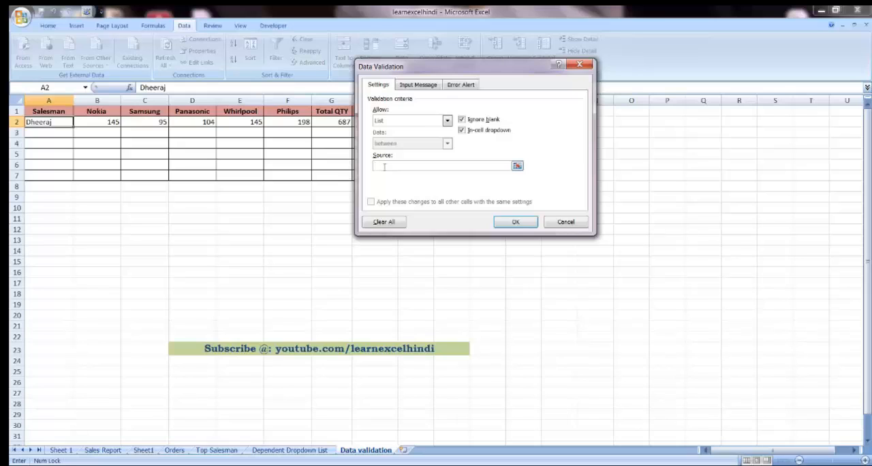
text(Dheeraj, Ravi, Kamal,)
key(BackSpace)
text(Lalit, Usha, )
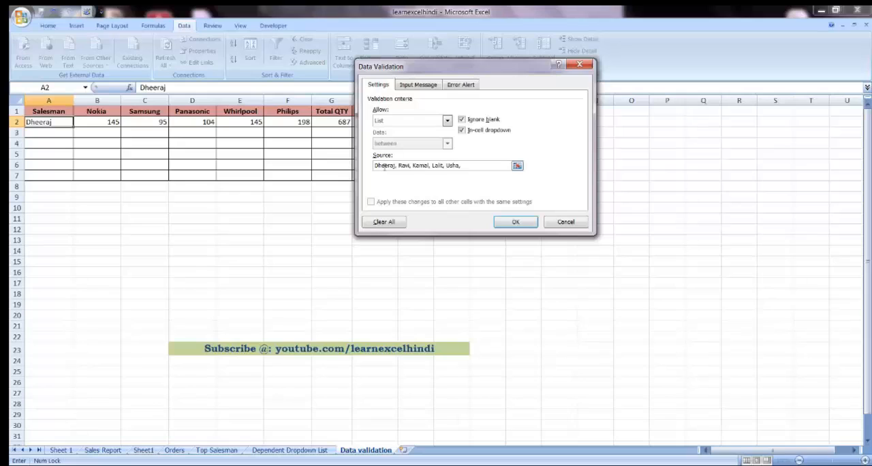
text(Ishika)
click(513, 223)
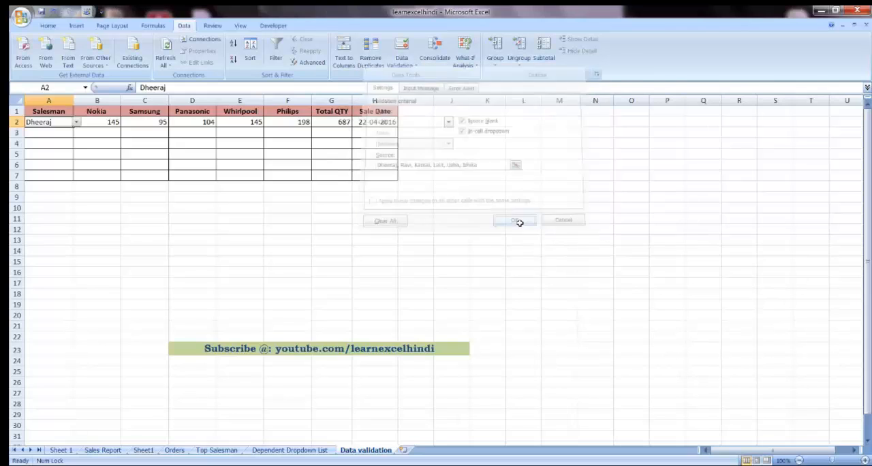
Step: Choose the second salesman's name from the dropdown list in cell A2
click(52, 132)
click(53, 123)
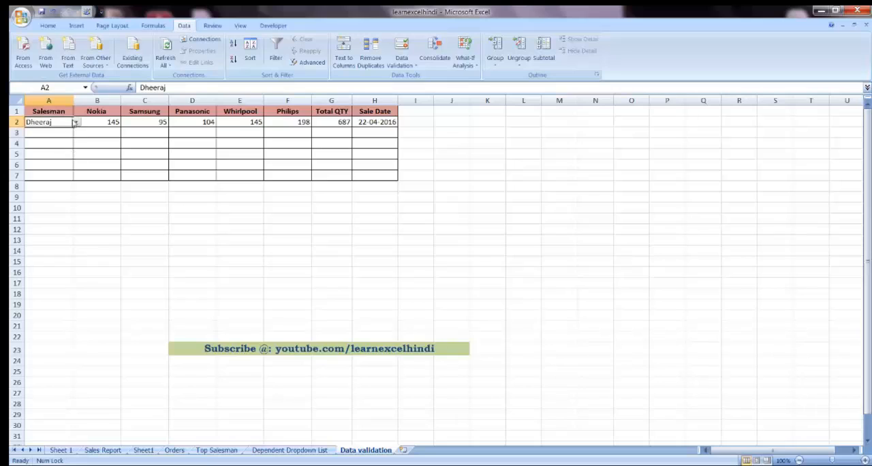
click(77, 123)
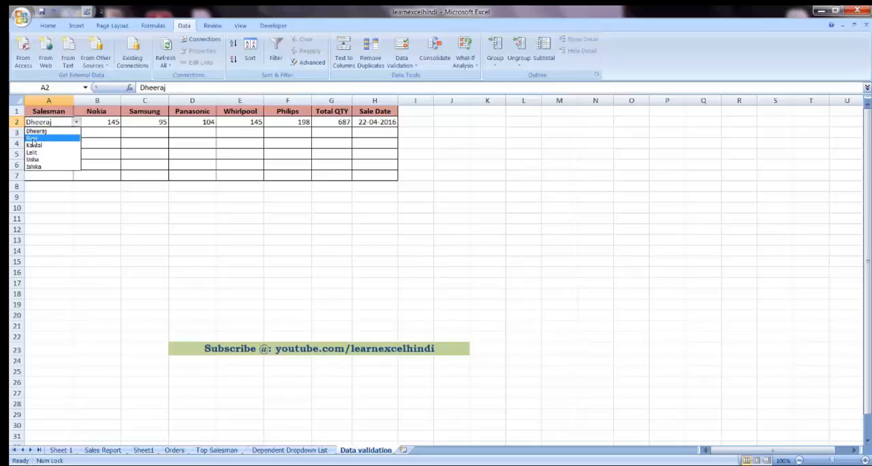
click(32, 139)
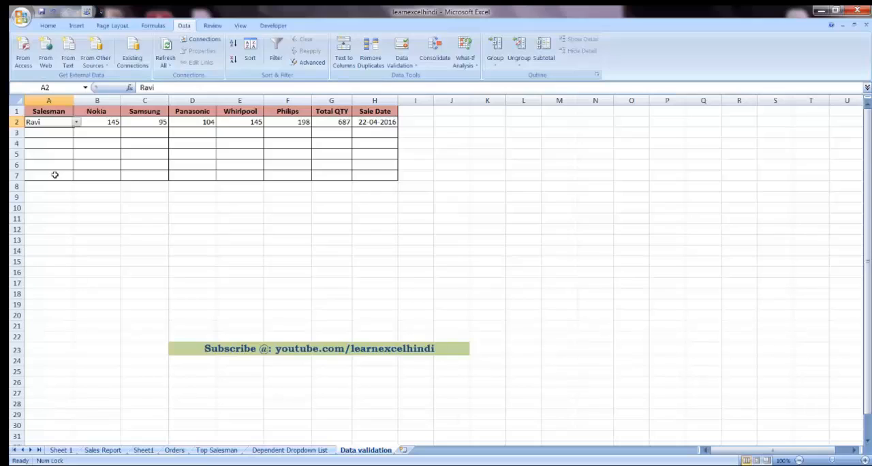
Step: Extend the salesman list validation from A2 to the rest of the range A2:A7
drag(55, 122, 52, 173)
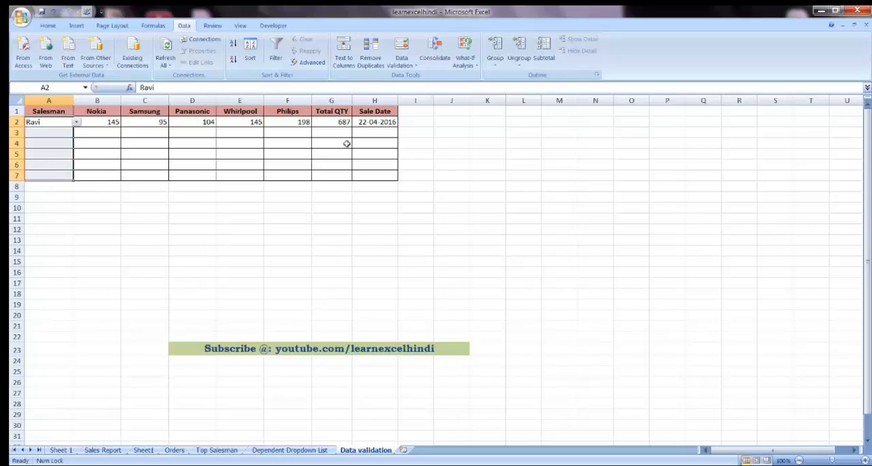
click(413, 67)
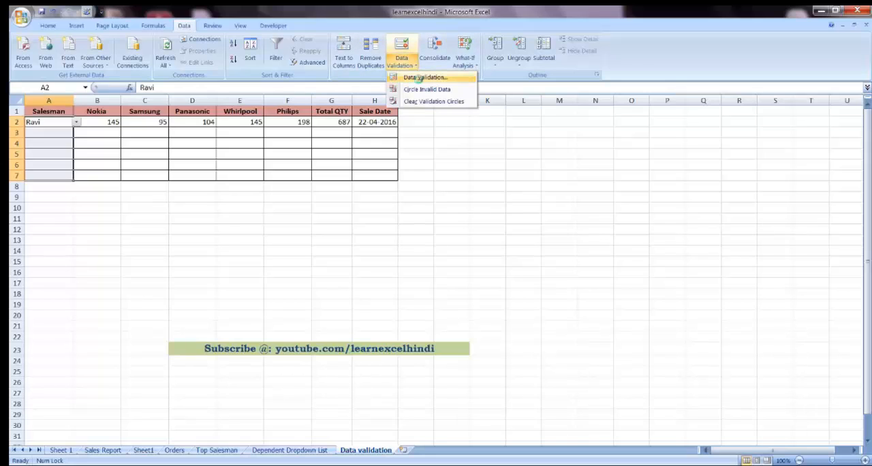
click(420, 78)
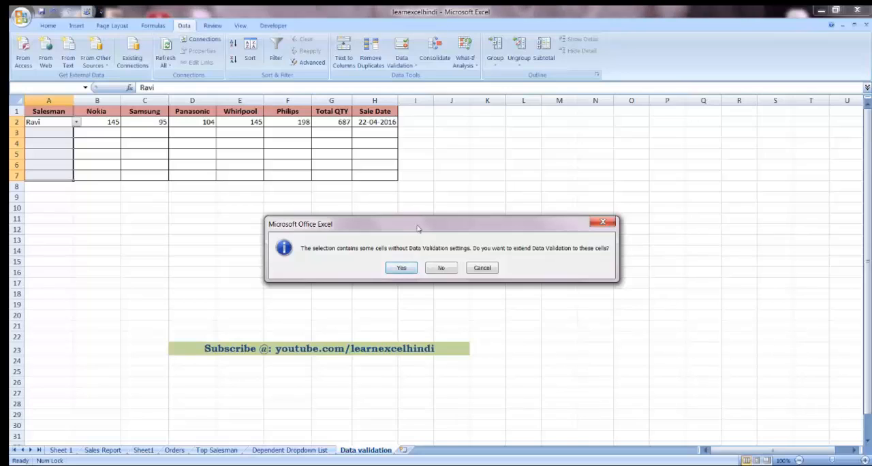
drag(419, 229, 410, 190)
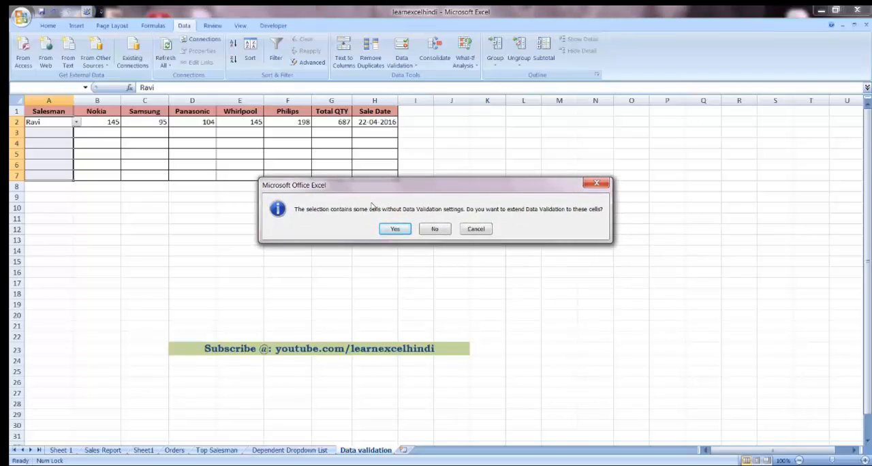
click(395, 230)
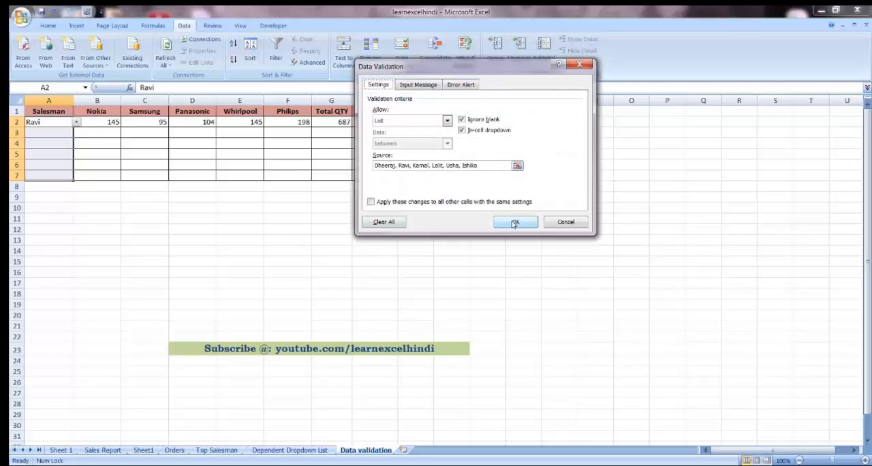
click(514, 223)
click(153, 198)
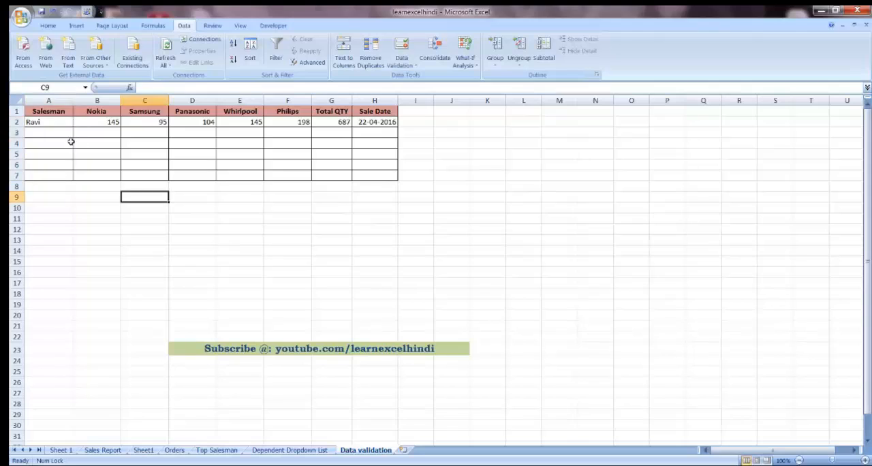
Step: Check the Salesman cells A3 to A7 one by one for the dropdown
click(50, 133)
click(60, 146)
click(60, 156)
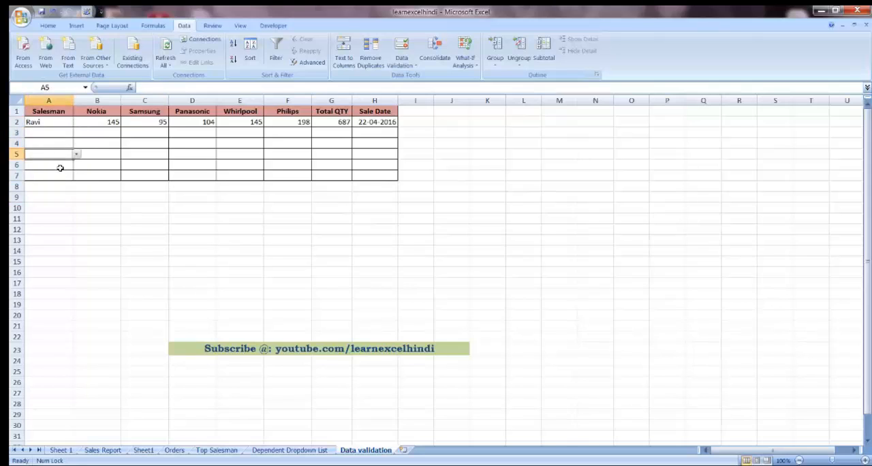
click(60, 167)
click(59, 175)
Step: Choose the third listed salesman in A3 and the fourth in A4 from their dropdown lists
click(61, 134)
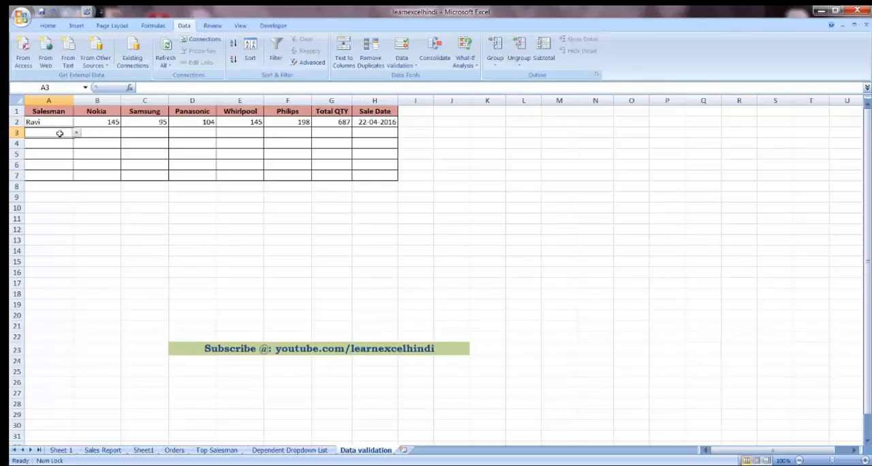
click(78, 135)
click(53, 156)
click(75, 148)
click(75, 146)
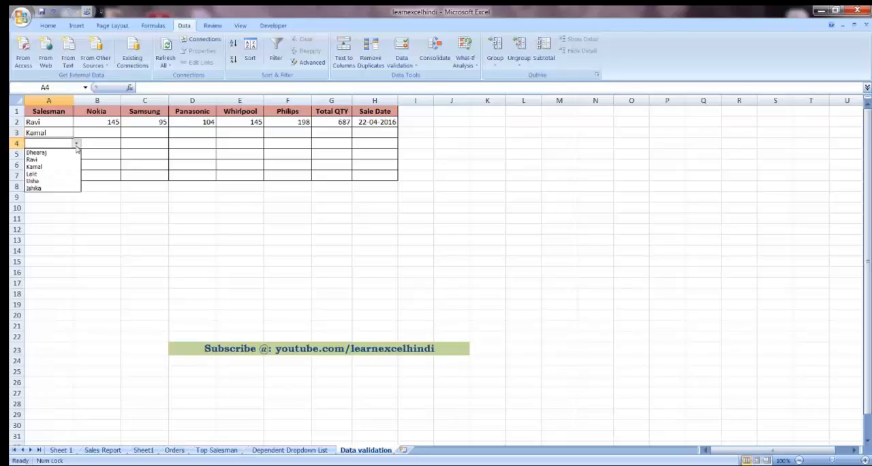
click(43, 171)
click(48, 156)
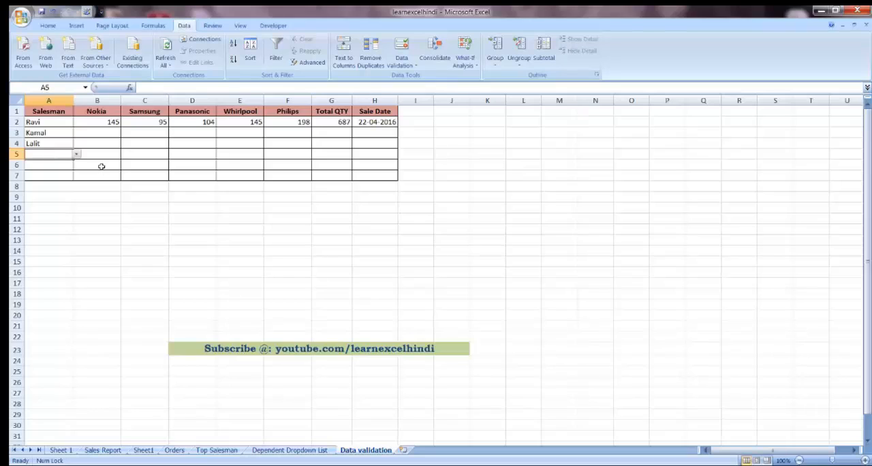
click(81, 123)
click(149, 123)
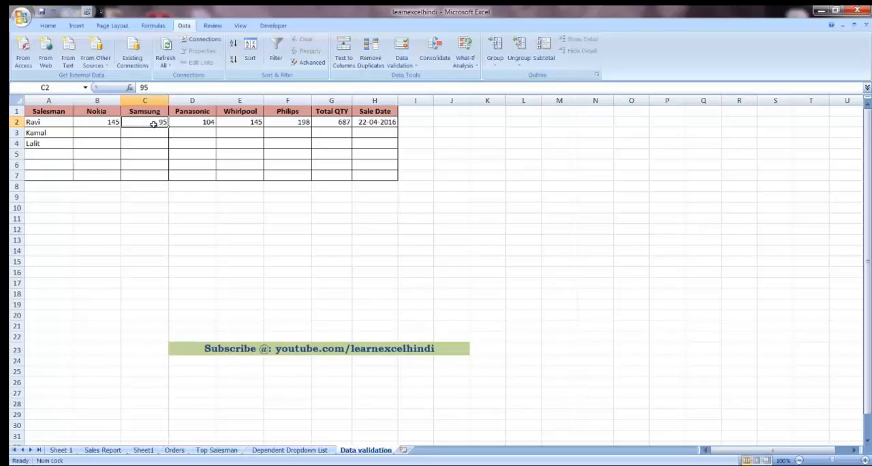
click(203, 121)
click(241, 122)
click(293, 122)
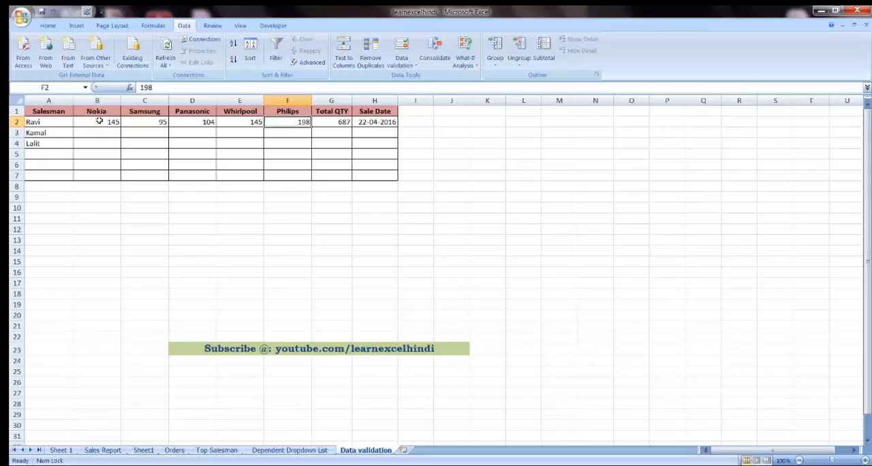
Step: Set up a data validation rule for B2:F7 that allows whole numbers between 0 and 200
drag(93, 121, 285, 171)
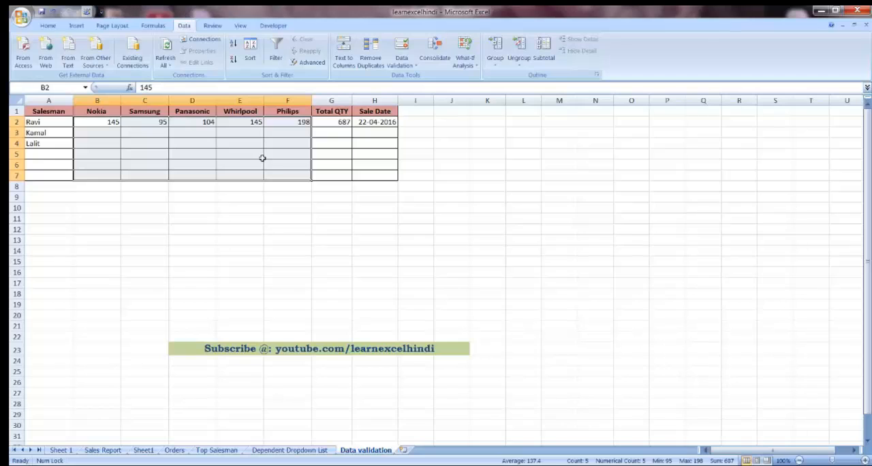
click(417, 67)
click(419, 78)
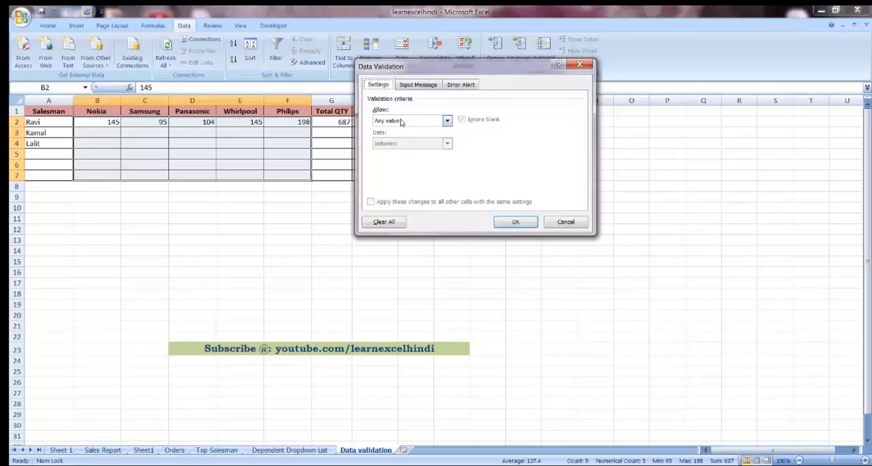
click(401, 121)
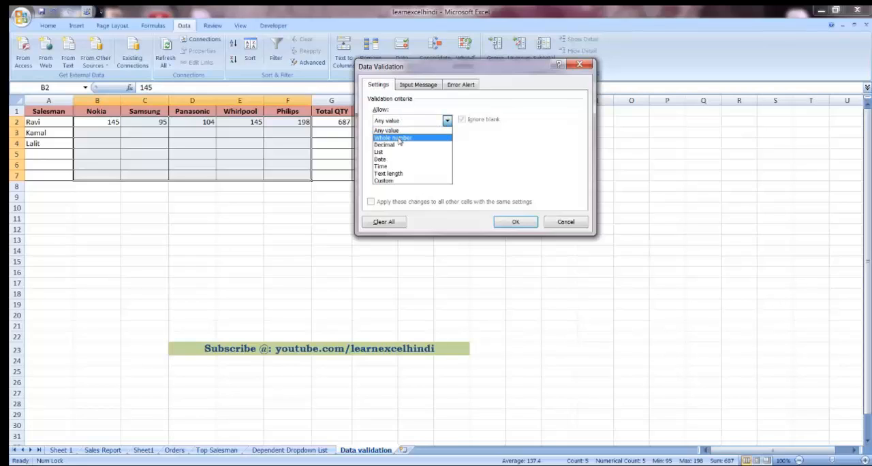
click(400, 138)
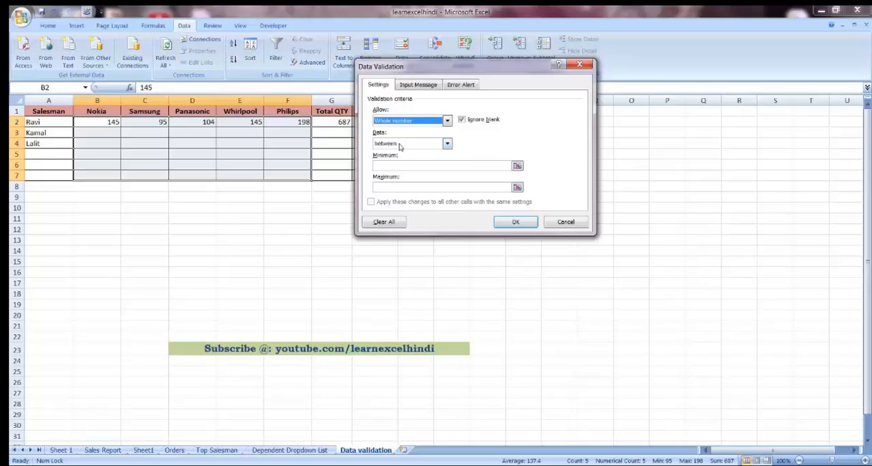
click(383, 164)
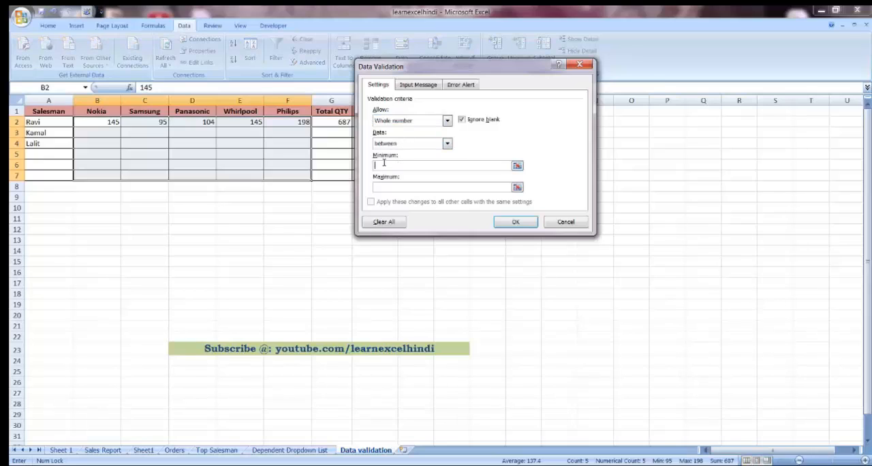
text(0)
click(397, 186)
text(200)
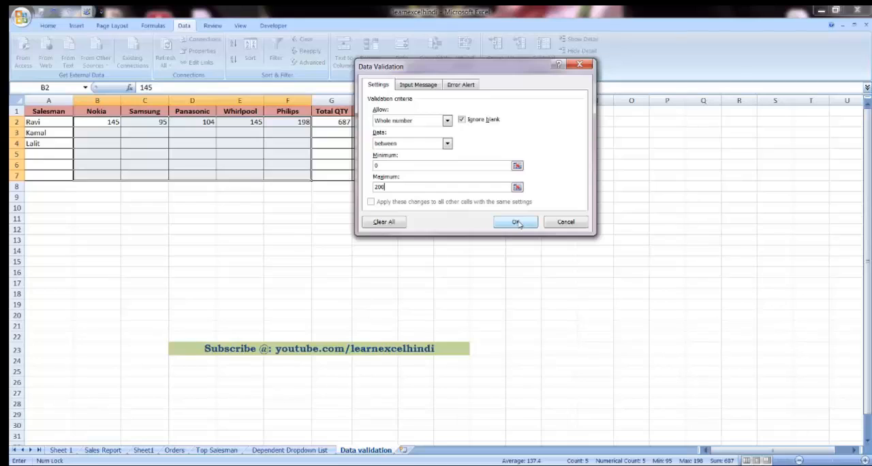
click(413, 85)
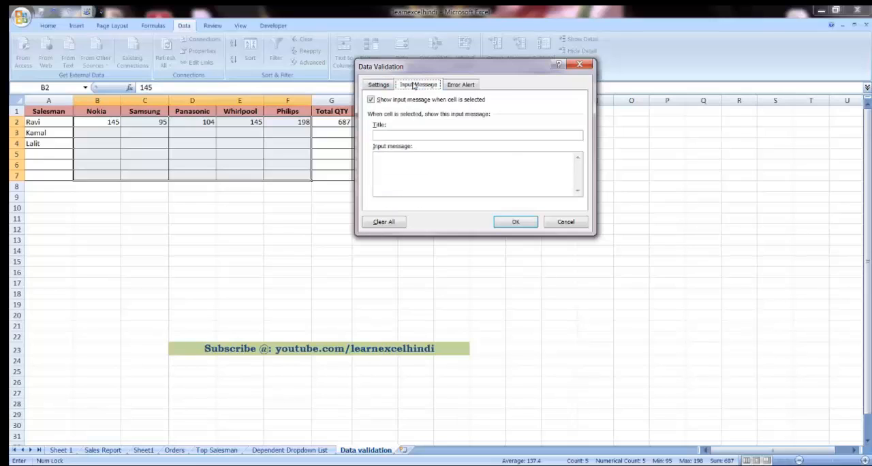
click(459, 88)
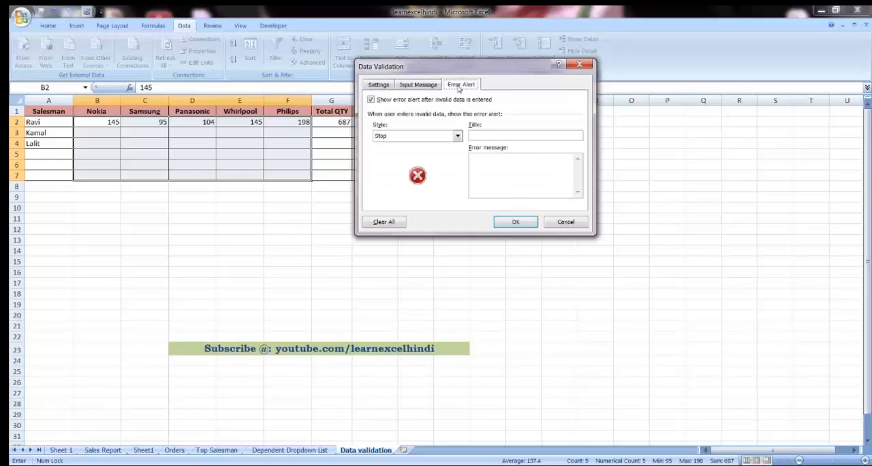
click(409, 88)
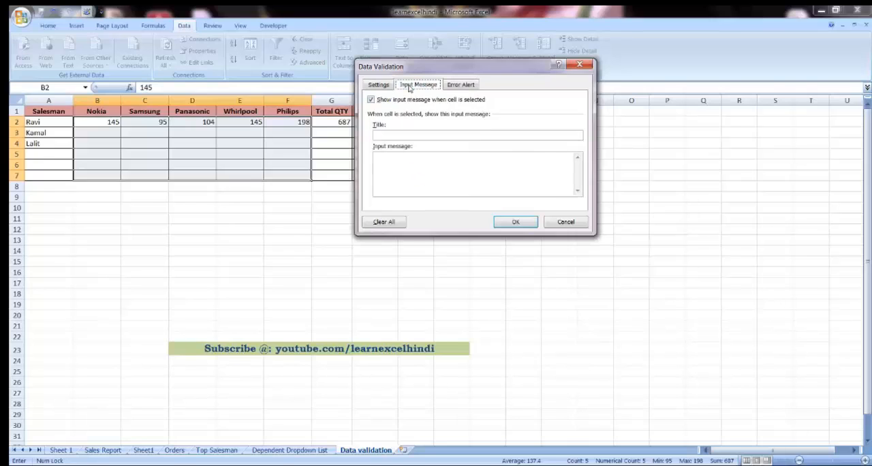
click(384, 85)
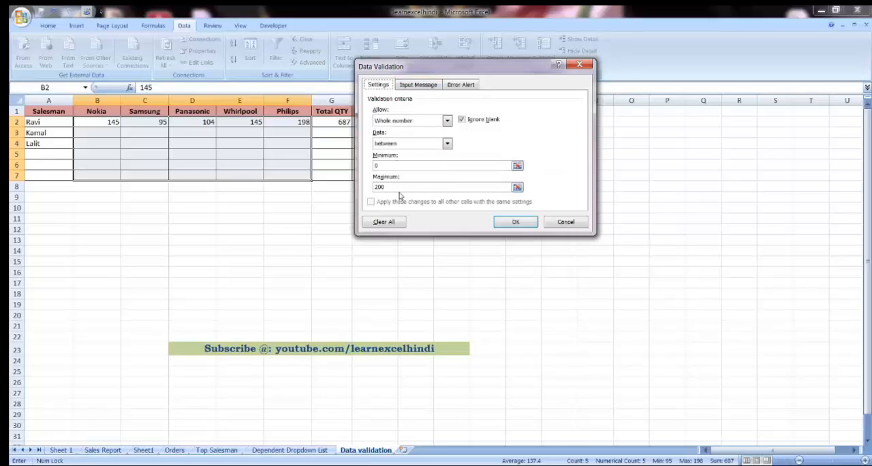
Step: Give the validation an input message titled "QTY" with the text "Plz Enter QTY 0-200"
click(419, 85)
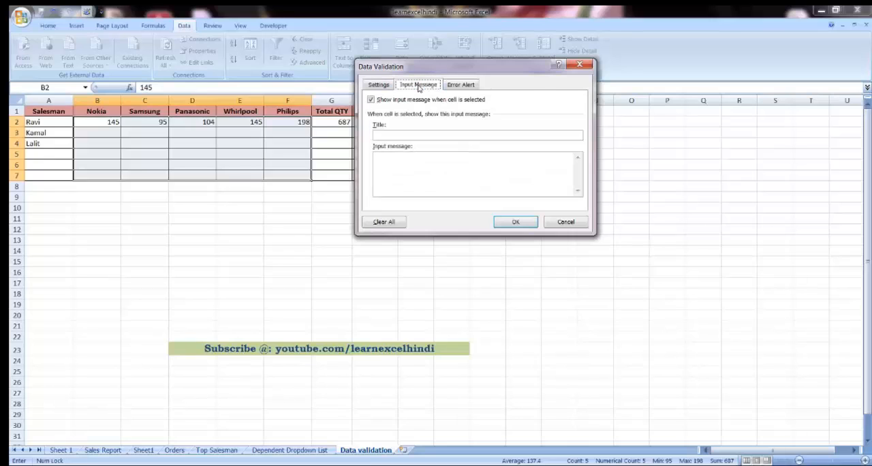
click(392, 135)
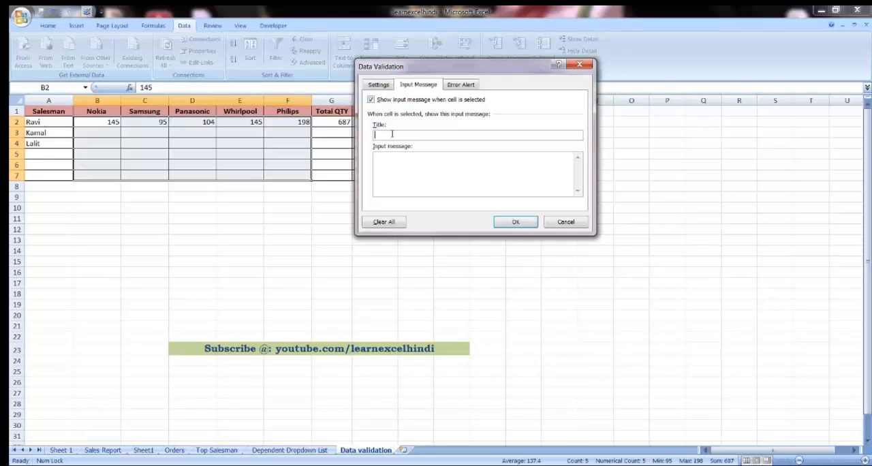
text(QTY)
key(Tab)
text(Plz E)
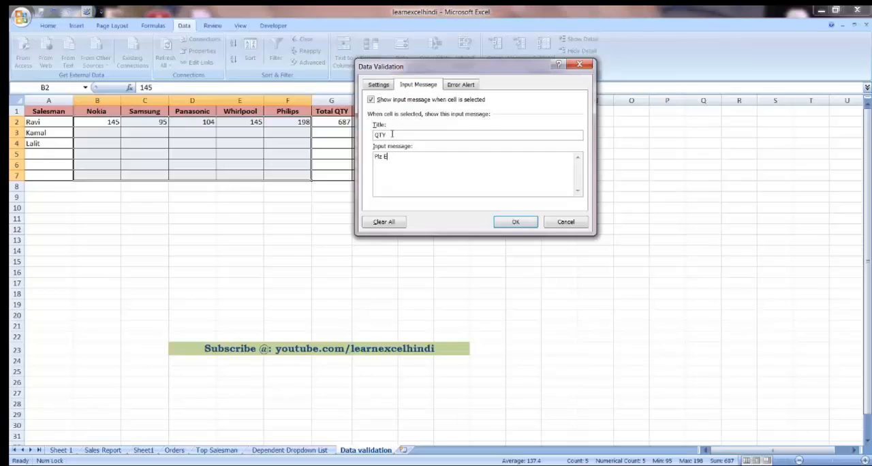
text(nter)
text(QTY 0-200)
Step: Define a Stop-style error alert titled "Quantity" with the message "This Qty Is Not Exist"
click(462, 86)
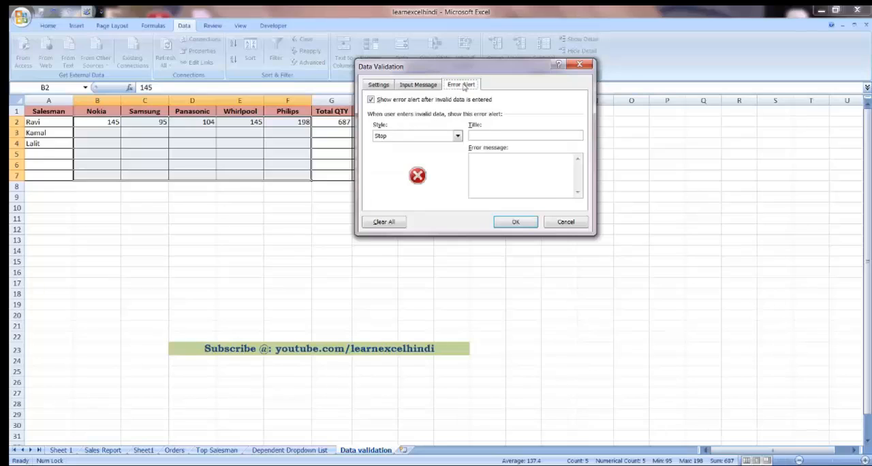
click(487, 136)
text(Quant)
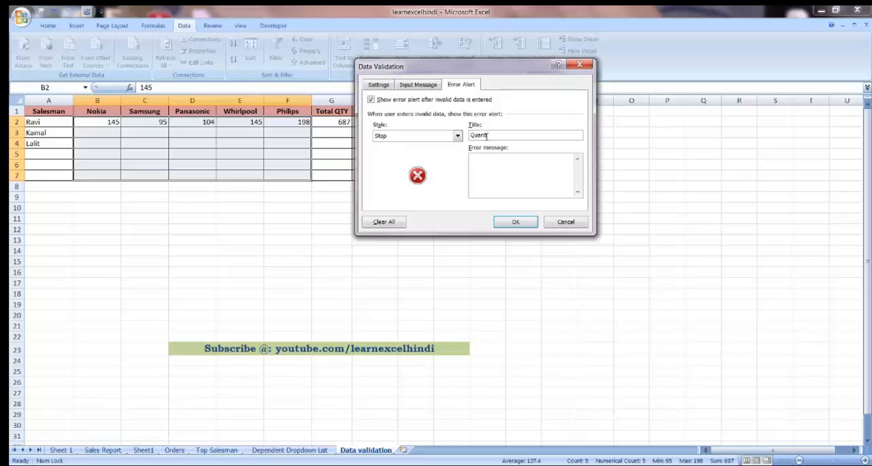
text(ity)
key(Tab)
text(This Qty Is N)
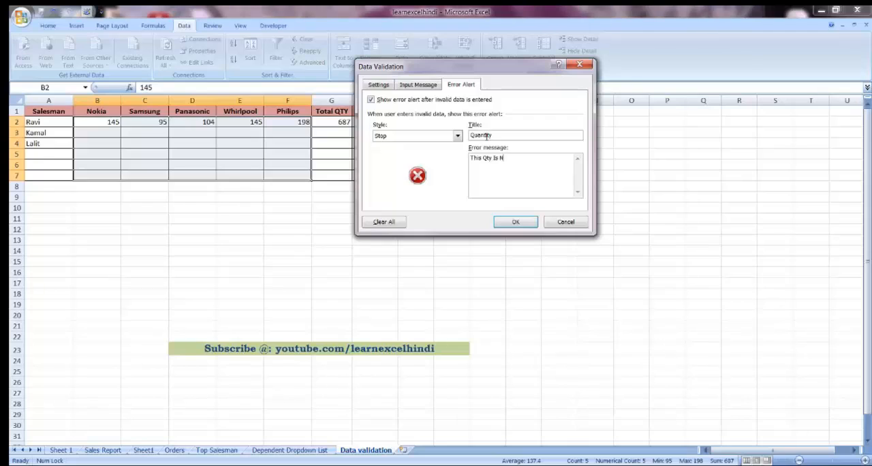
text(ot Exist)
click(457, 136)
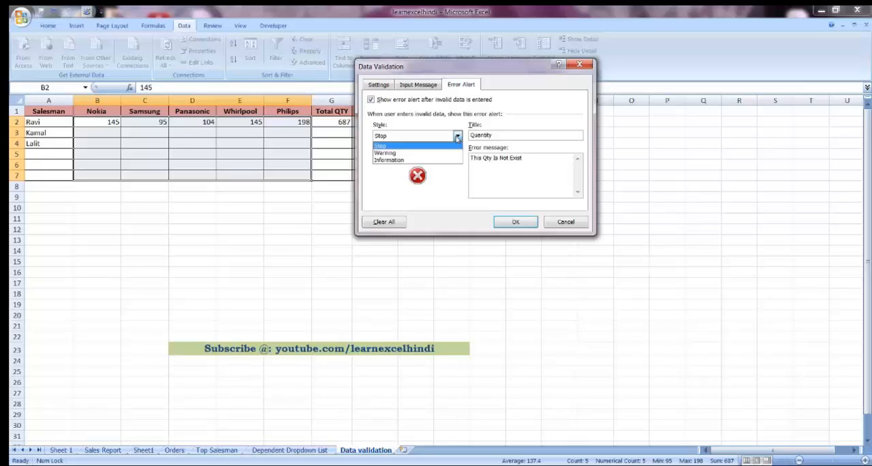
click(385, 147)
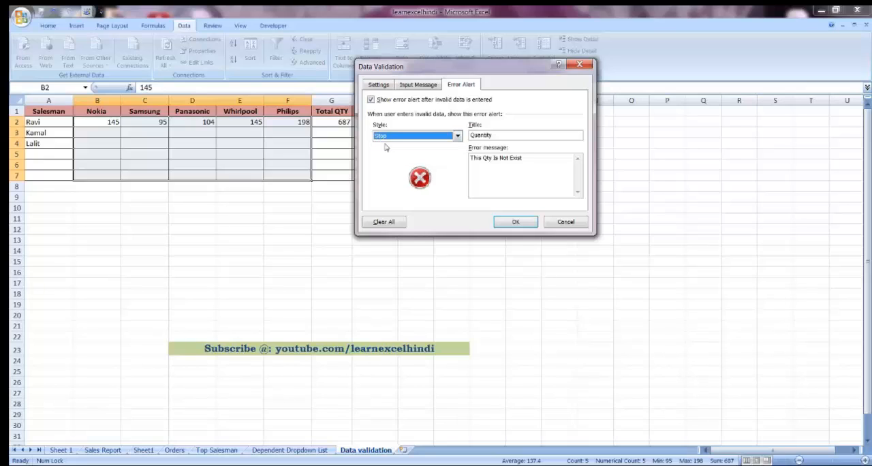
Step: Review the validation settings, apply them to B2:F7, and view the input message in cells D7 and B3
click(419, 85)
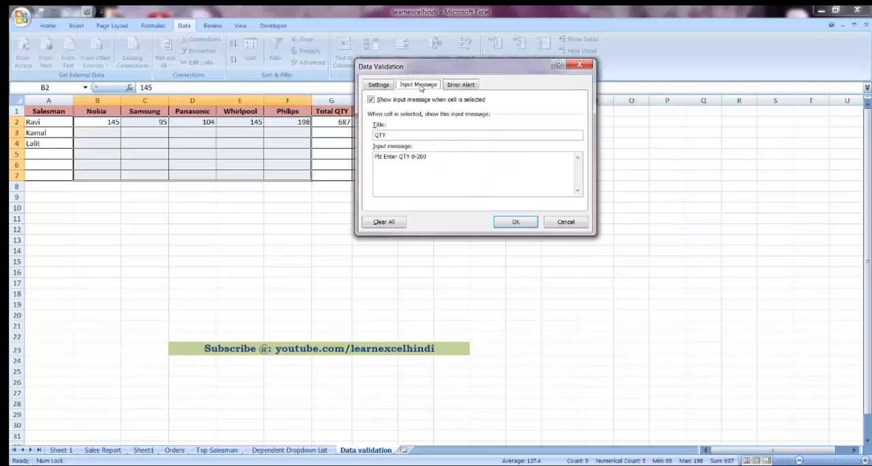
click(473, 87)
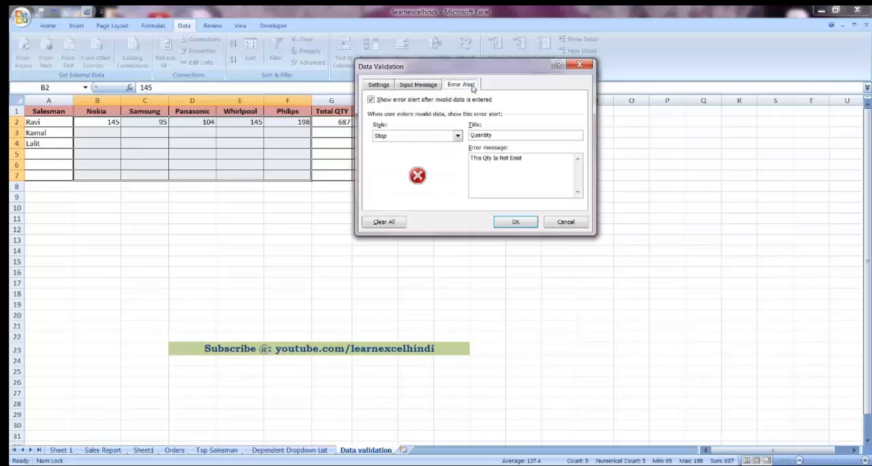
click(387, 88)
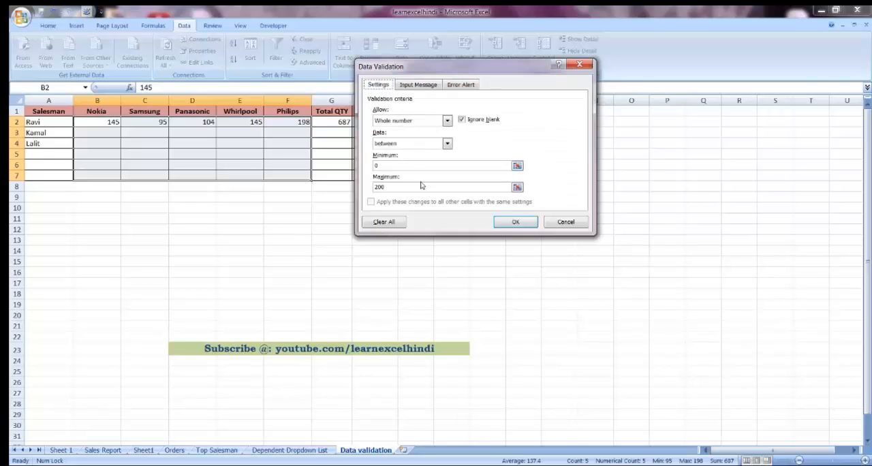
click(514, 222)
click(205, 176)
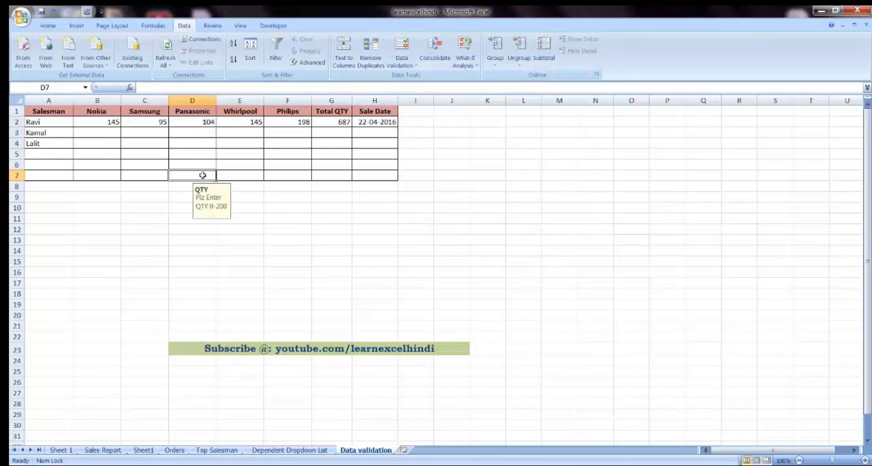
click(119, 135)
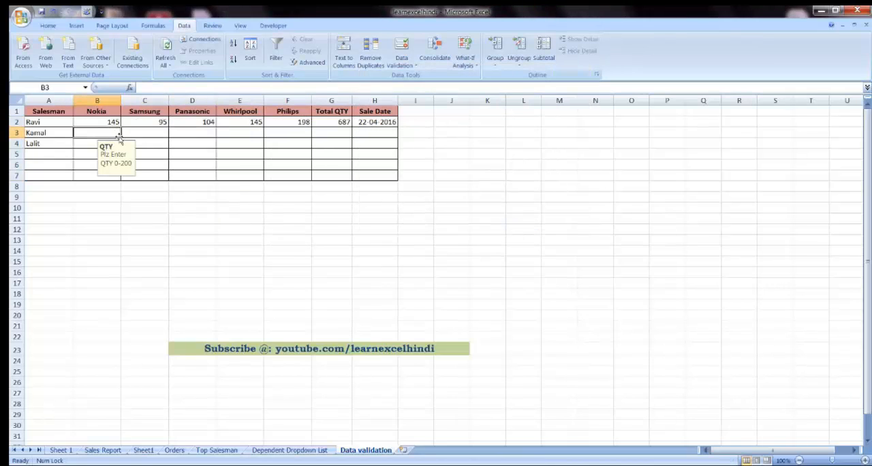
Step: Examine the quantity input message across the cells B3 to F3 of the validated row
key(Tab)
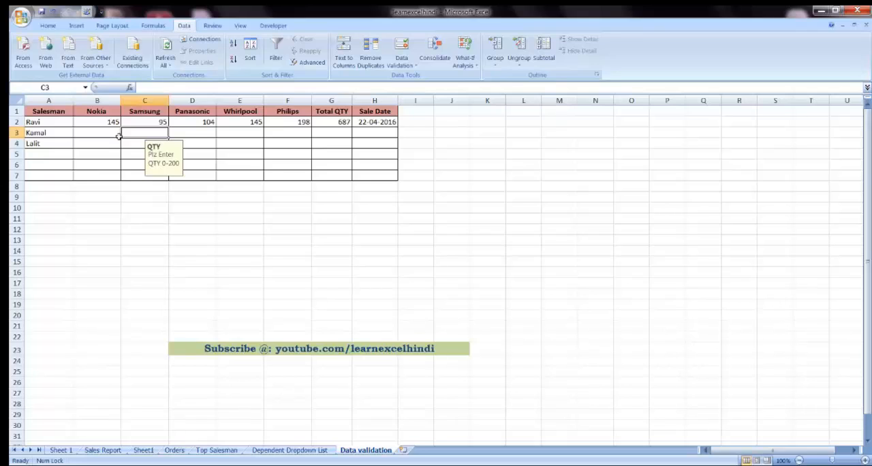
key(Tab)
key(Tab)
key(Tab)
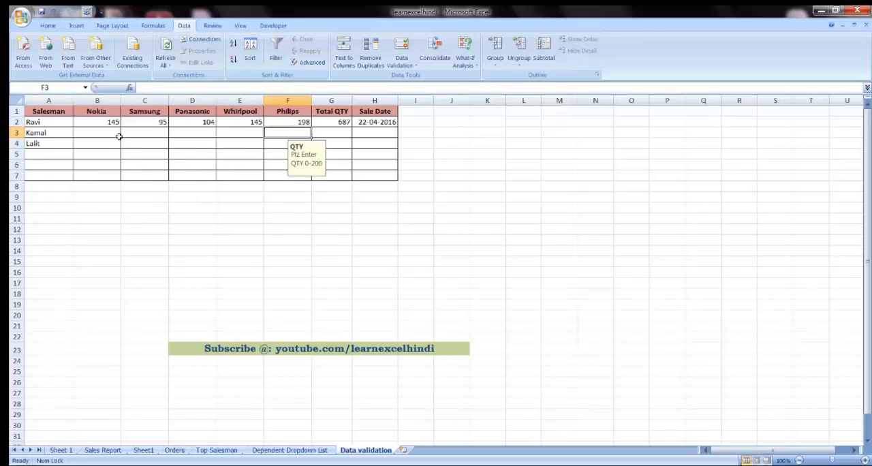
key(shift+Tab)
key(shift+Tab)
key(shift+Tab)
key(shift+Tab)
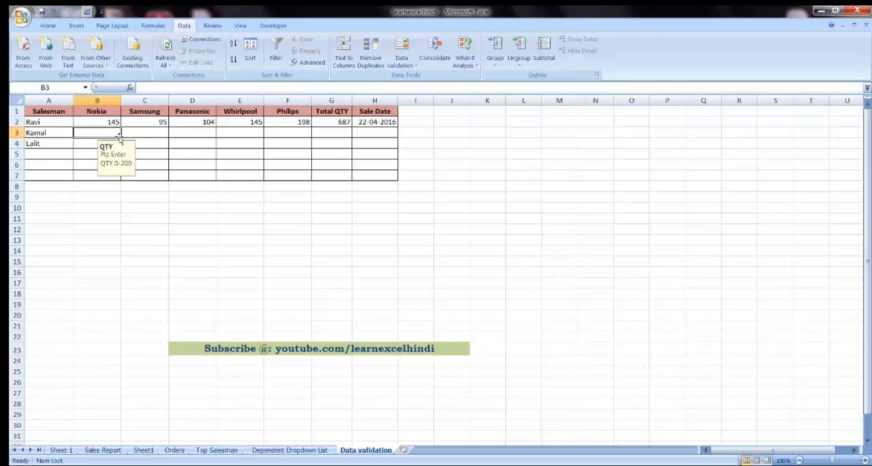
key(Down)
key(Up)
Step: Try to enter 204 in cell B3 to test the quantity limit, and cancel the entry
text(204)
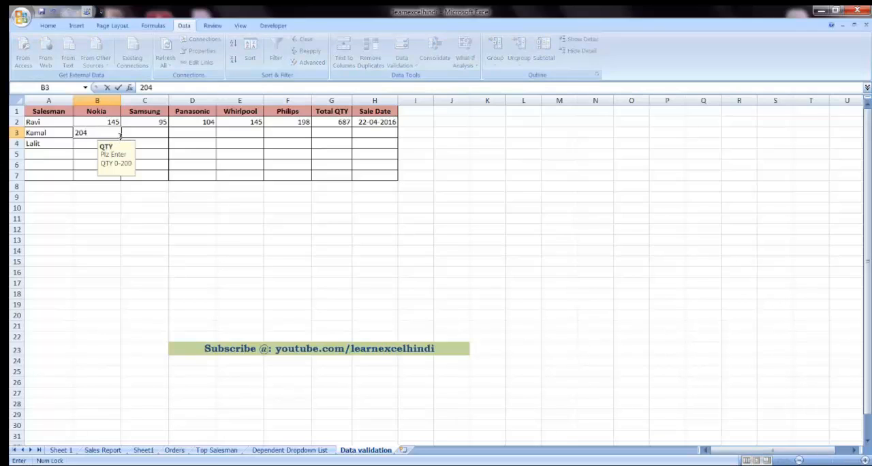
key(Return)
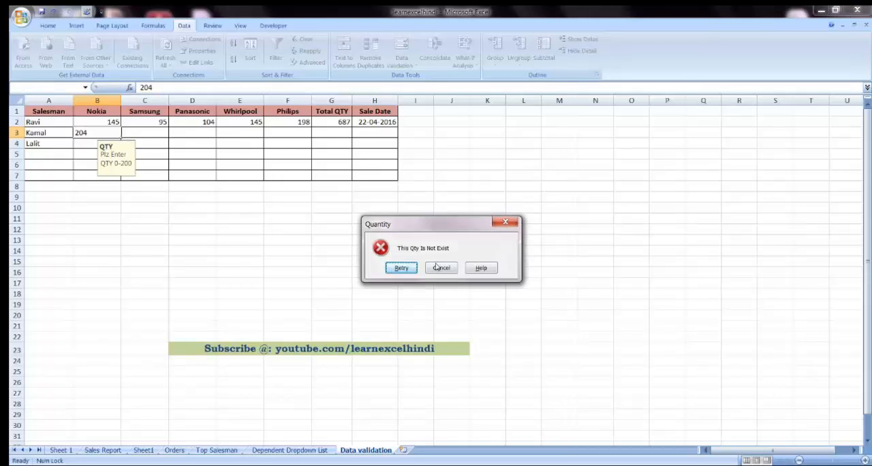
drag(426, 230, 400, 198)
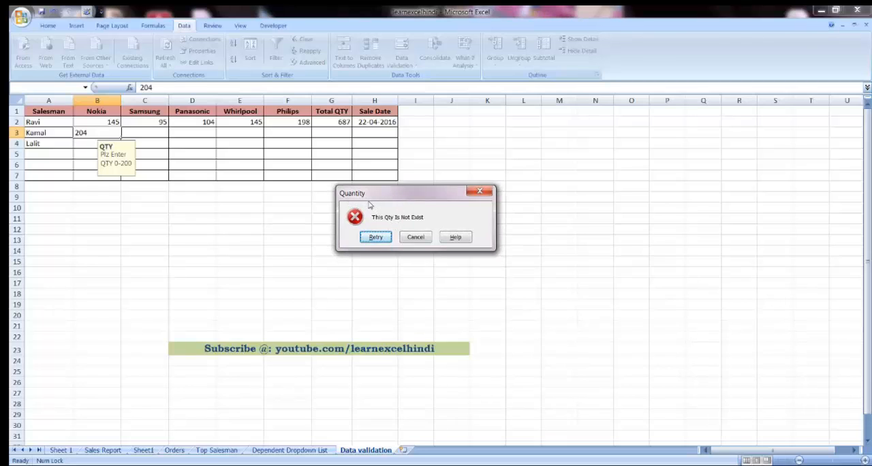
click(423, 238)
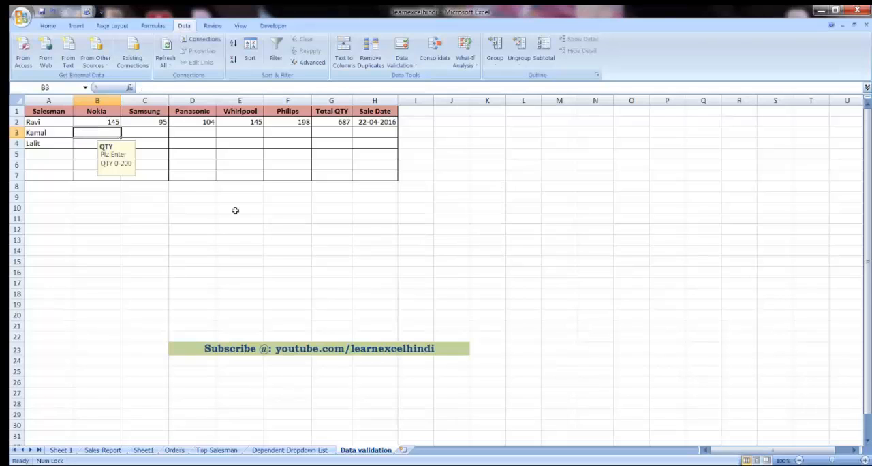
Step: Check the input message in cells C5 to F5, B3 and C3
click(160, 151)
click(189, 154)
click(232, 154)
click(288, 151)
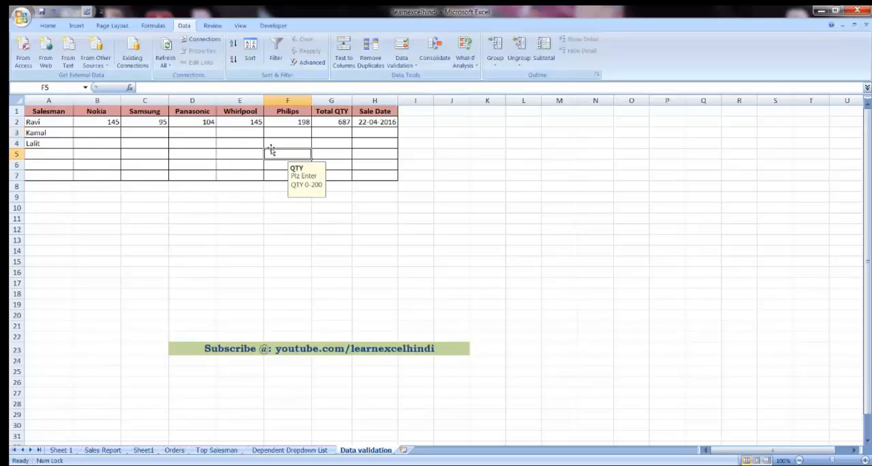
click(99, 132)
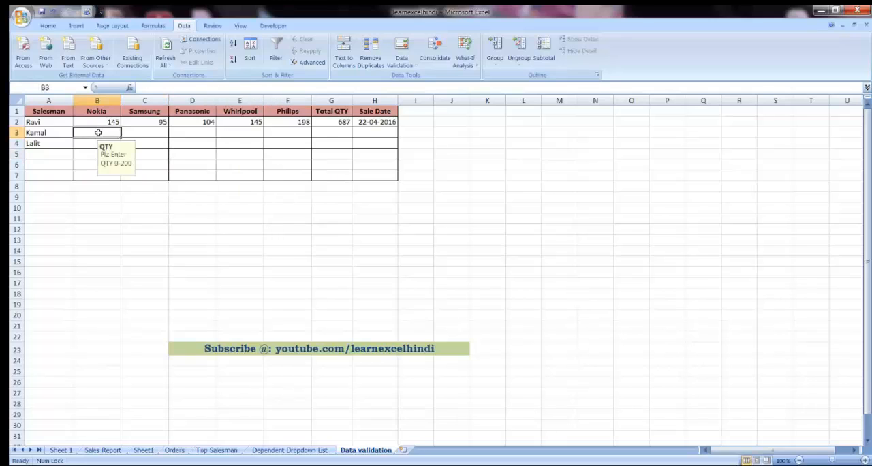
click(145, 134)
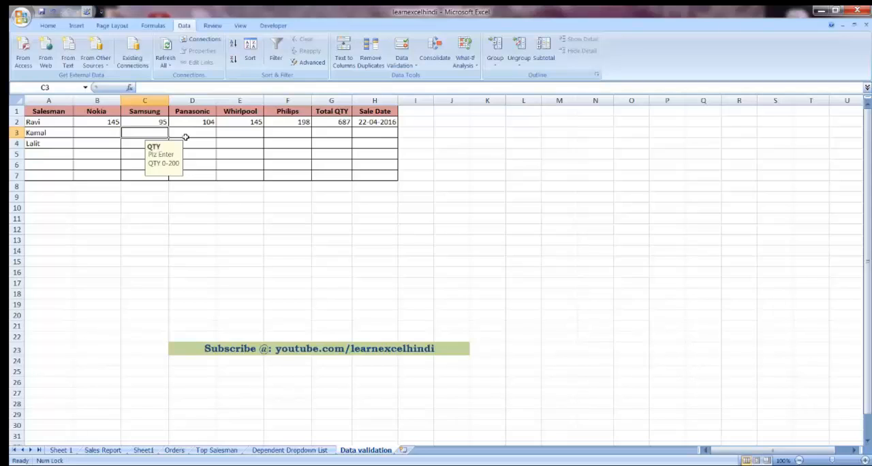
click(300, 349)
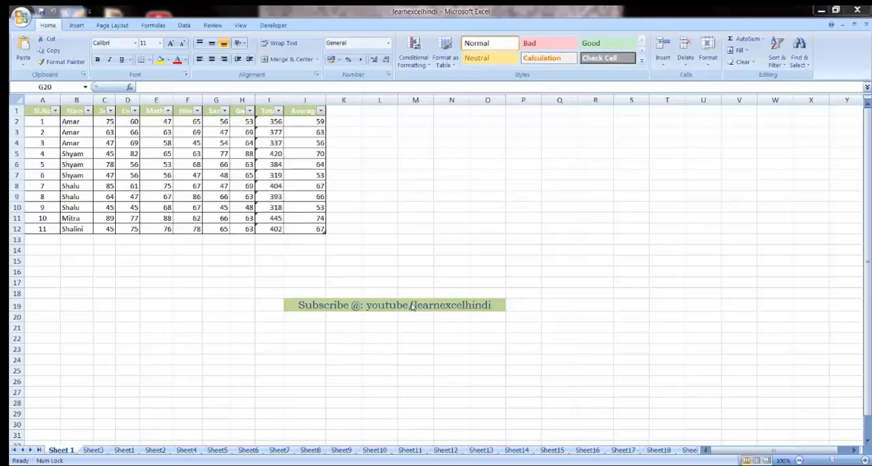
Step: Browse the workbook's sheet tabs forward to Sheet25 and back to Sheet 1
click(31, 452)
click(31, 452)
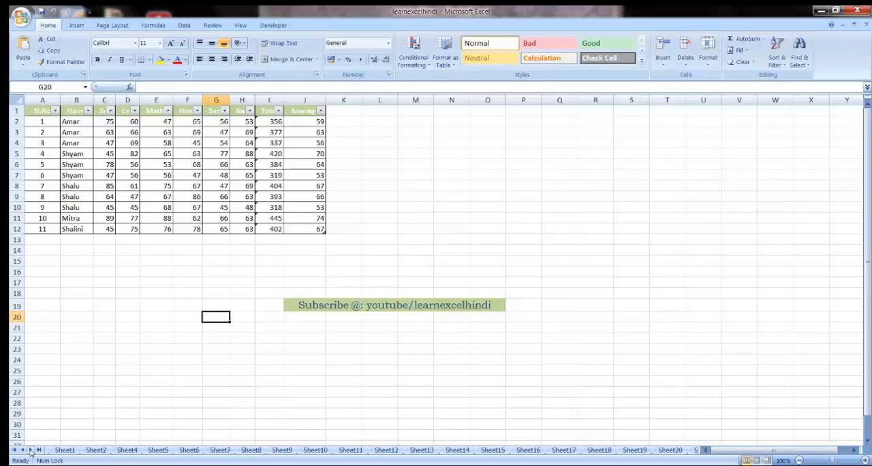
click(31, 452)
click(31, 453)
click(31, 453)
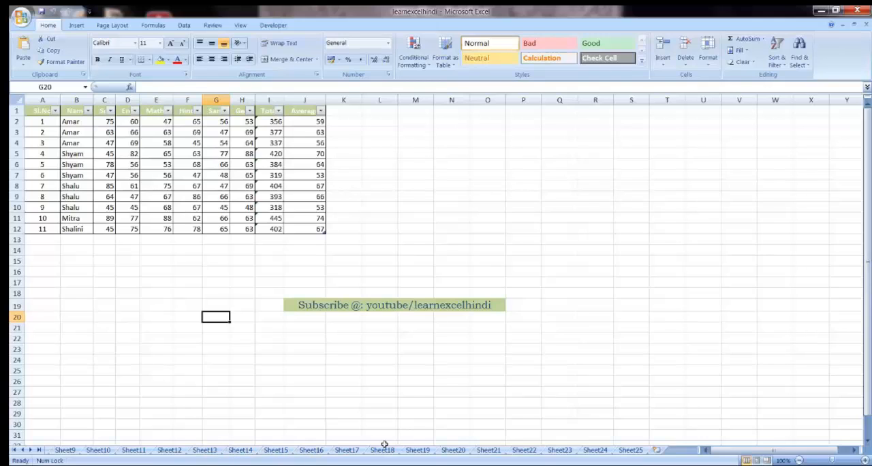
click(22, 450)
click(22, 450)
click(22, 451)
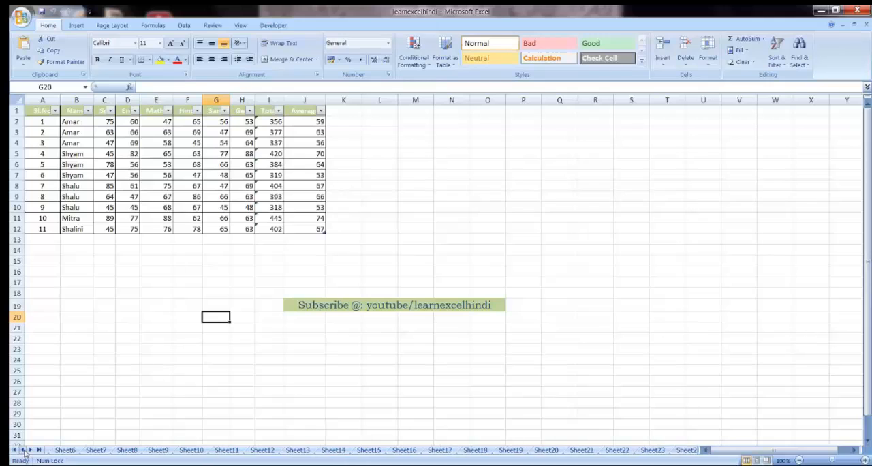
click(22, 450)
click(23, 450)
click(22, 451)
click(22, 450)
click(23, 451)
click(23, 451)
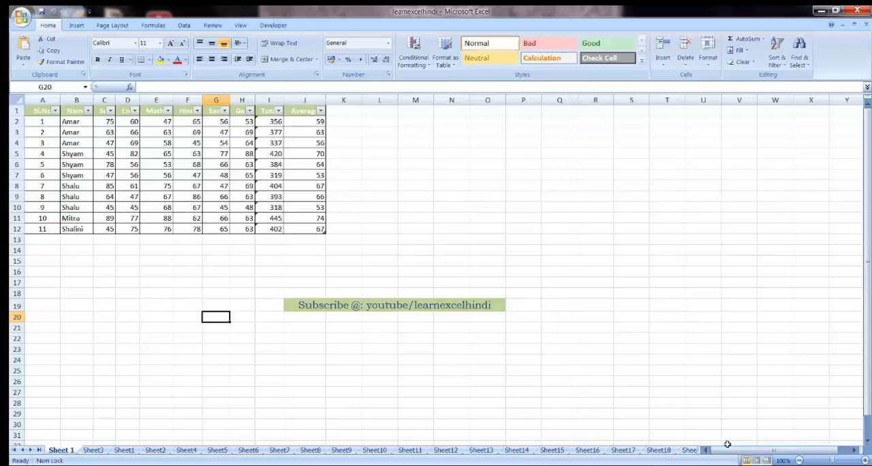
Step: Activate Sheet17 from the complete list of the workbook's sheets
right_click(39, 451)
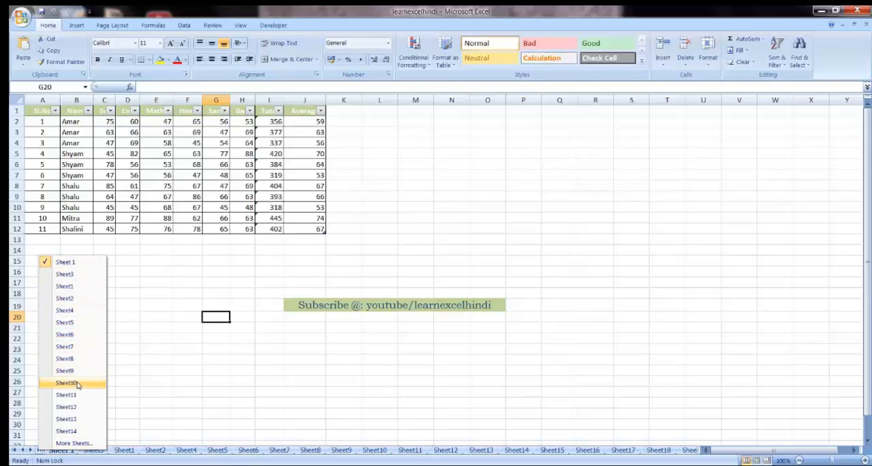
click(73, 442)
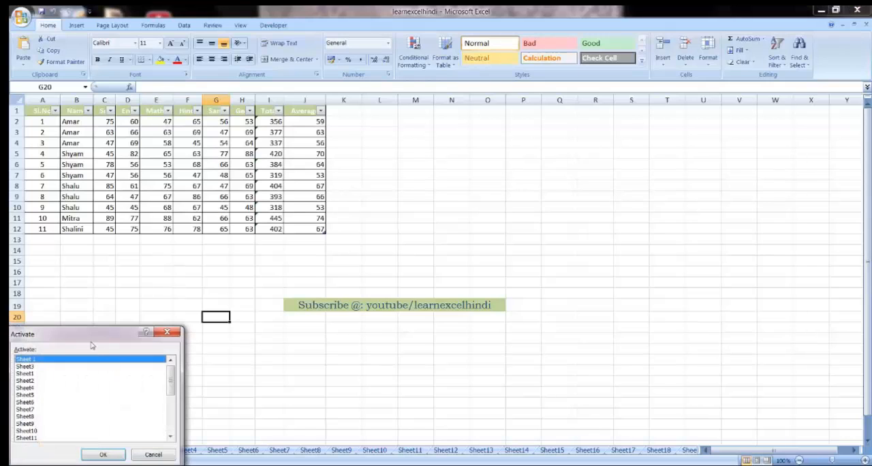
drag(92, 346, 114, 273)
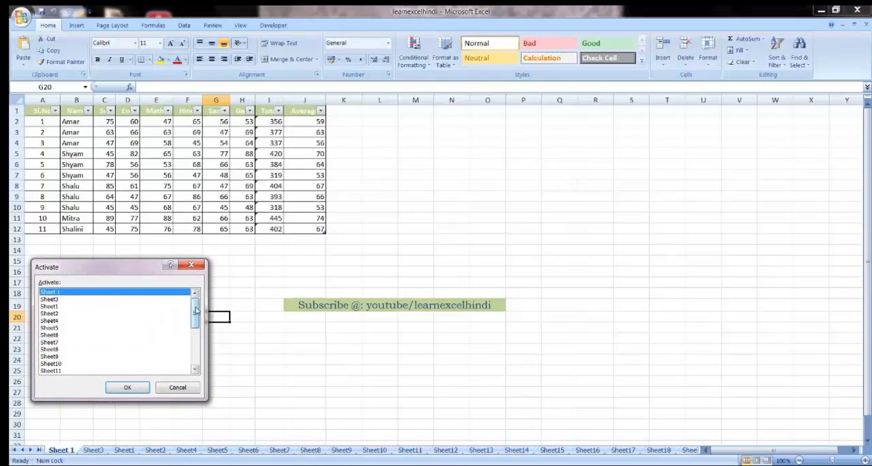
drag(195, 310, 195, 348)
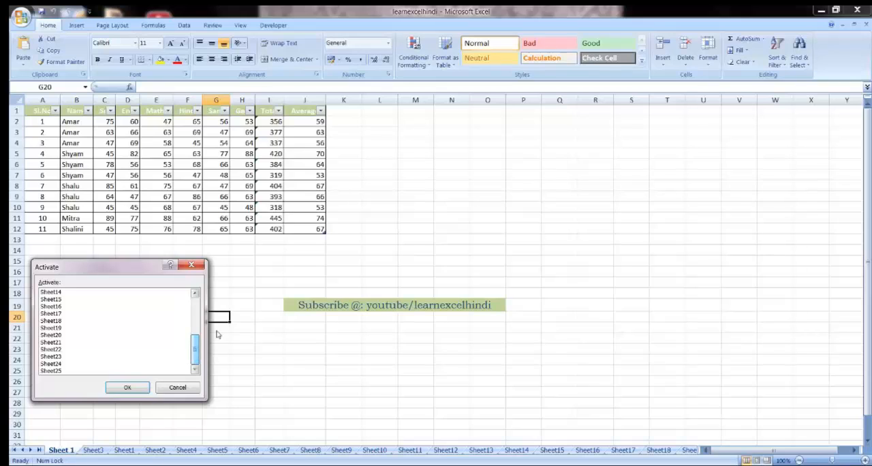
click(52, 314)
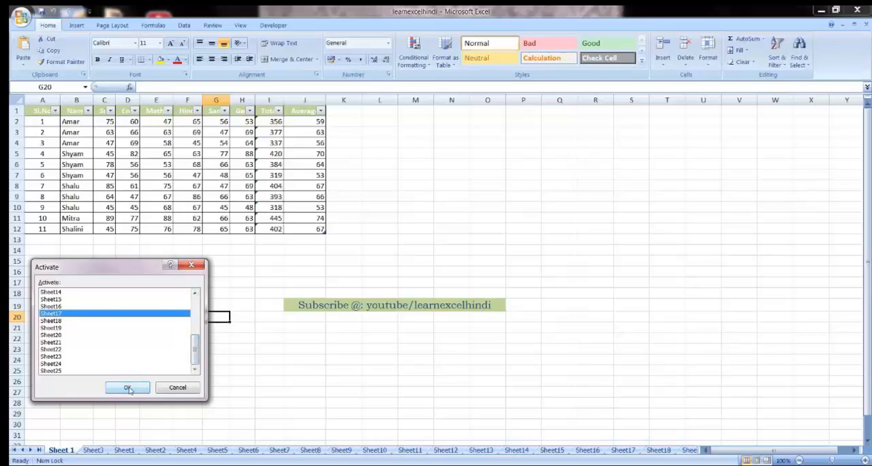
click(129, 389)
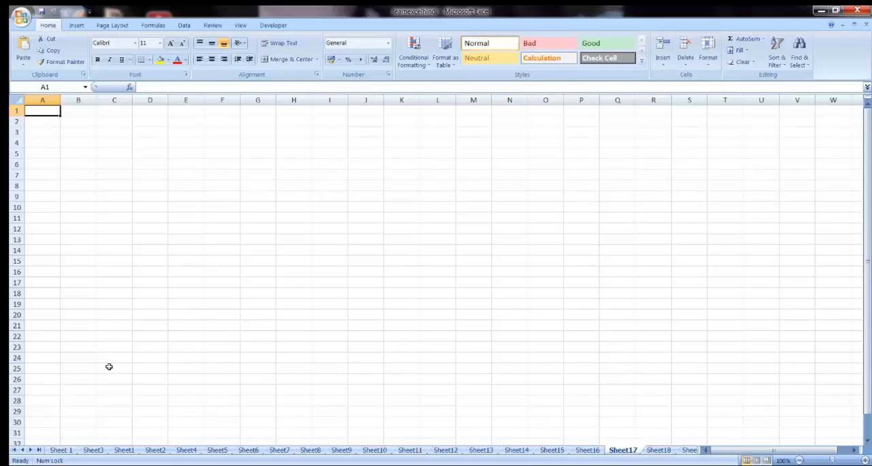
Step: Group the sheets from Sheet 1 through Sheet10 and colour their tabs theme dark blue
click(60, 450)
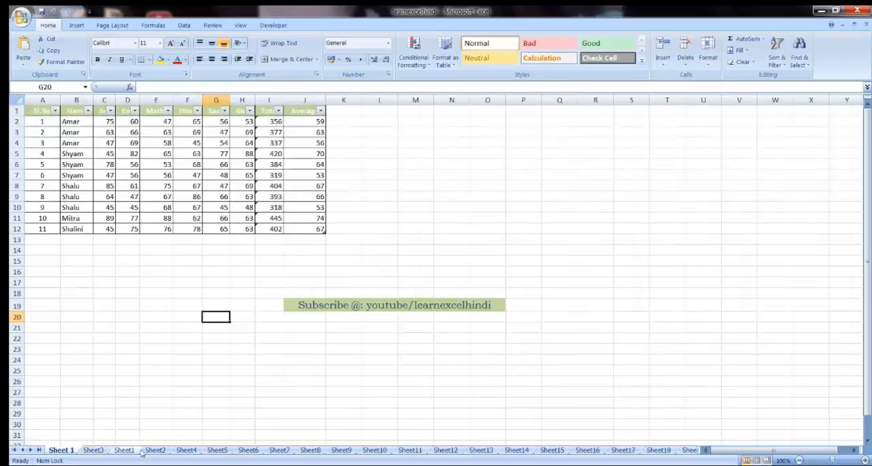
shift+click(380, 452)
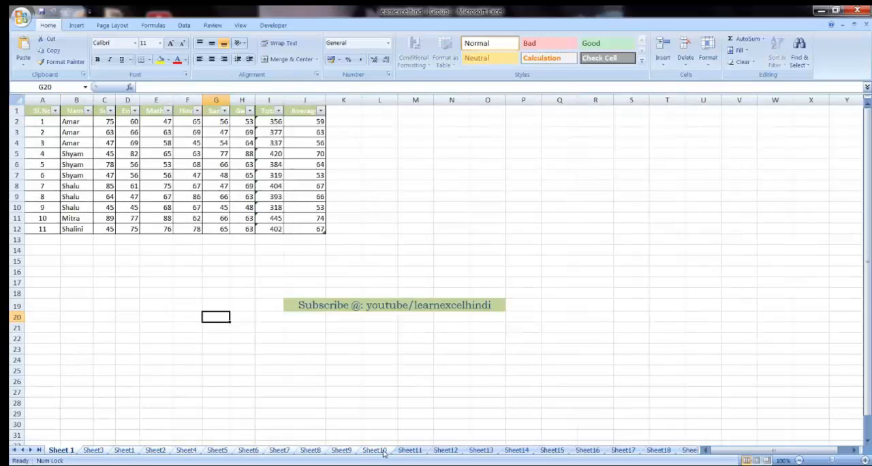
right_click(380, 452)
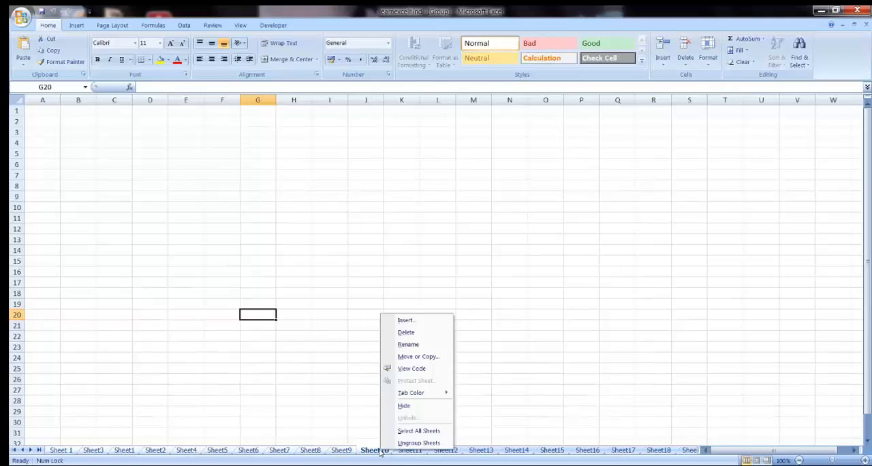
mouse_move(416, 395)
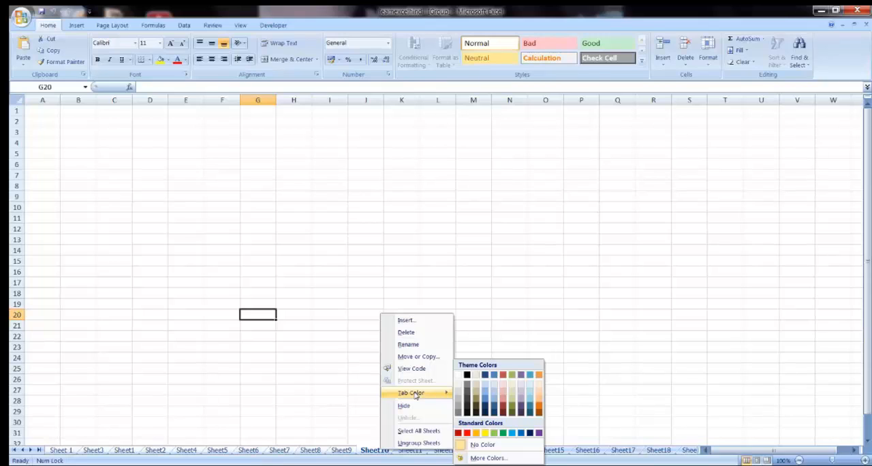
click(484, 376)
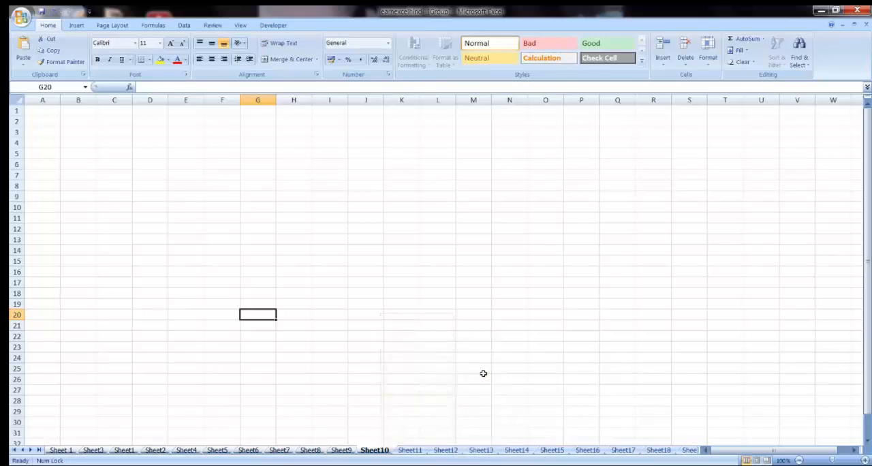
click(426, 368)
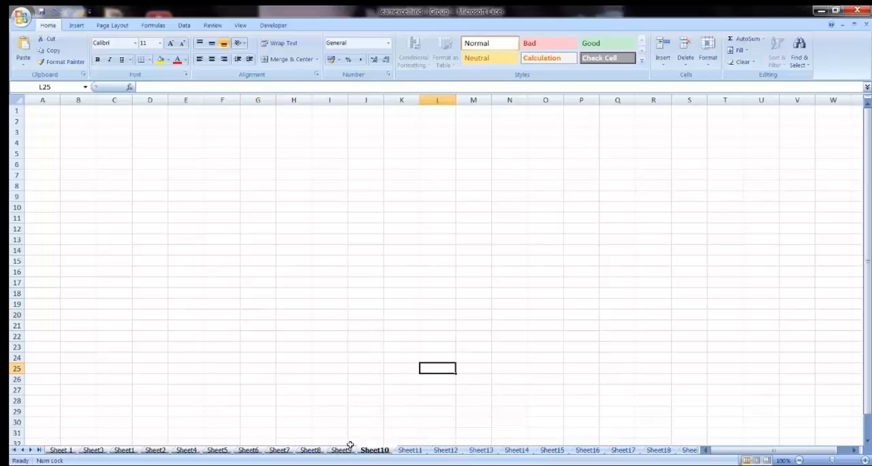
Step: Group the sheets from Sheet11 through Sheet20 and colour their tabs black
click(410, 450)
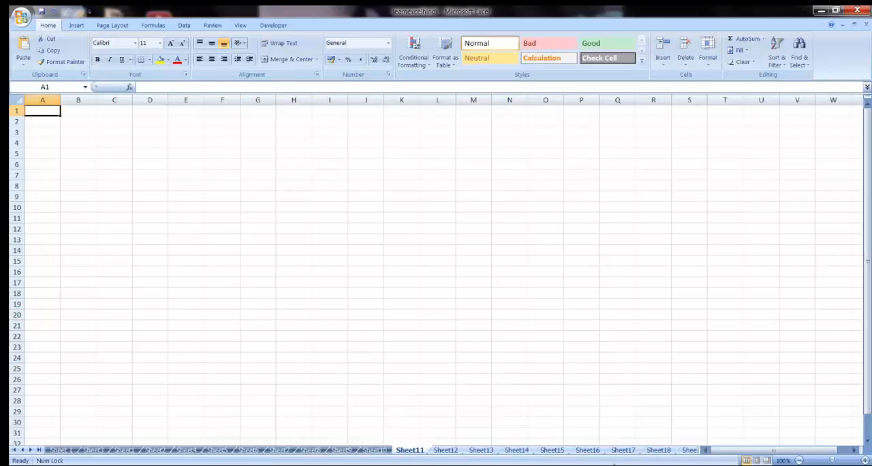
click(31, 450)
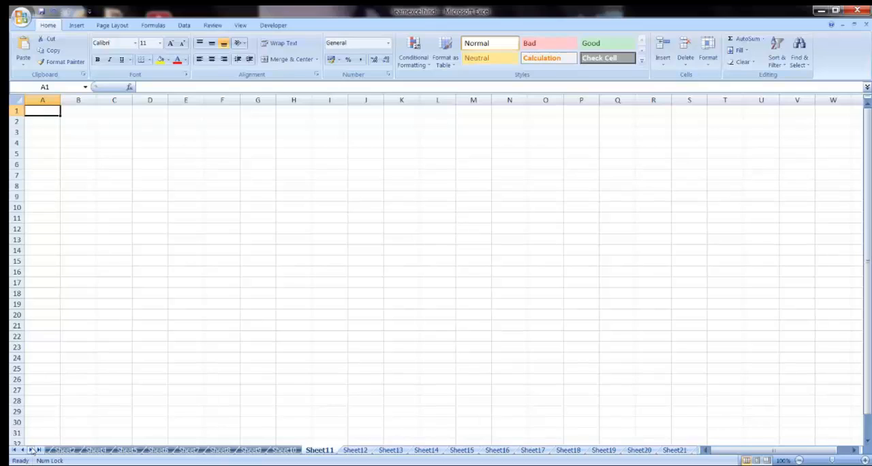
click(31, 451)
click(31, 450)
click(31, 451)
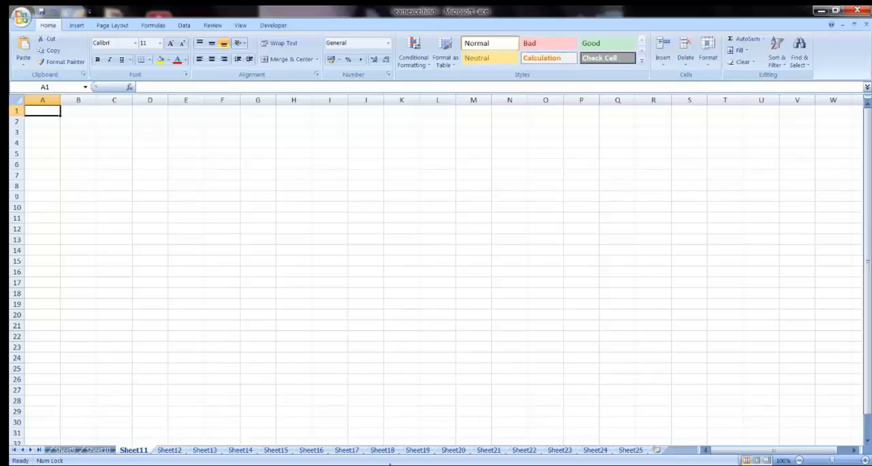
shift+click(451, 451)
right_click(449, 453)
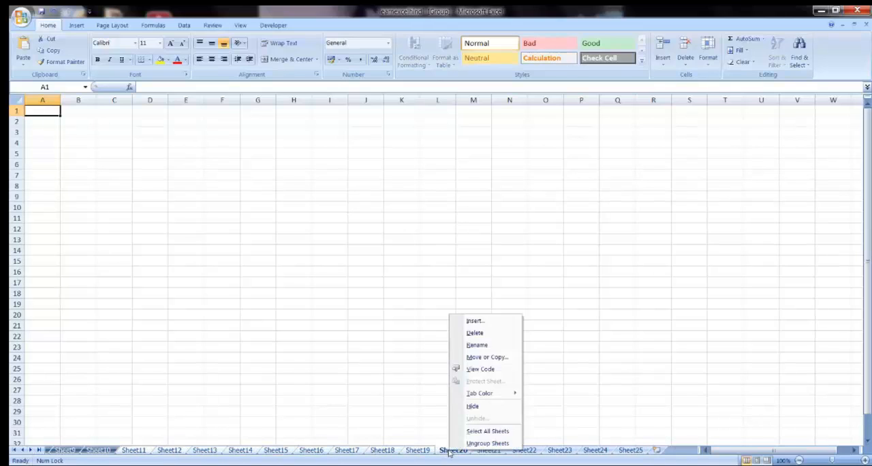
mouse_move(481, 395)
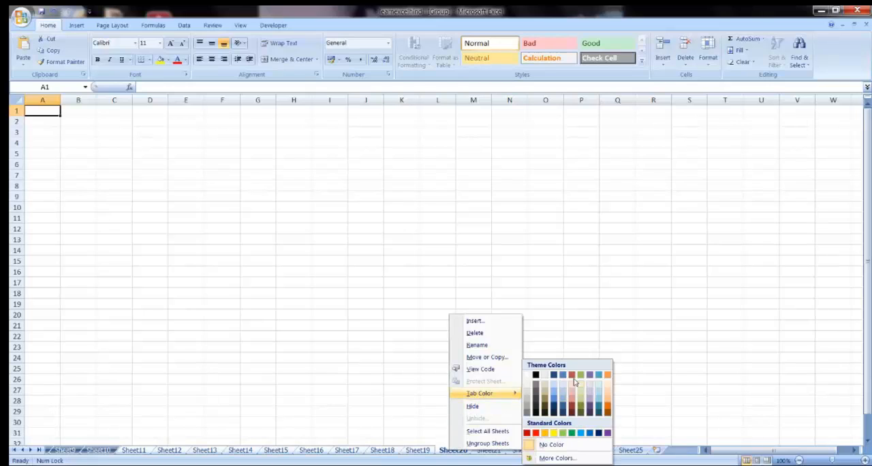
click(537, 378)
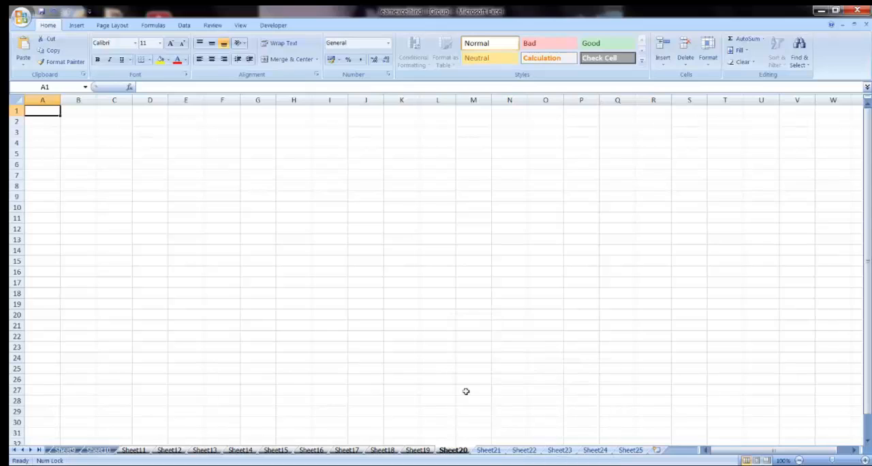
click(466, 390)
Step: Group the sheets from Sheet21 through Sheet25 and colour their tabs standard light blue
click(489, 451)
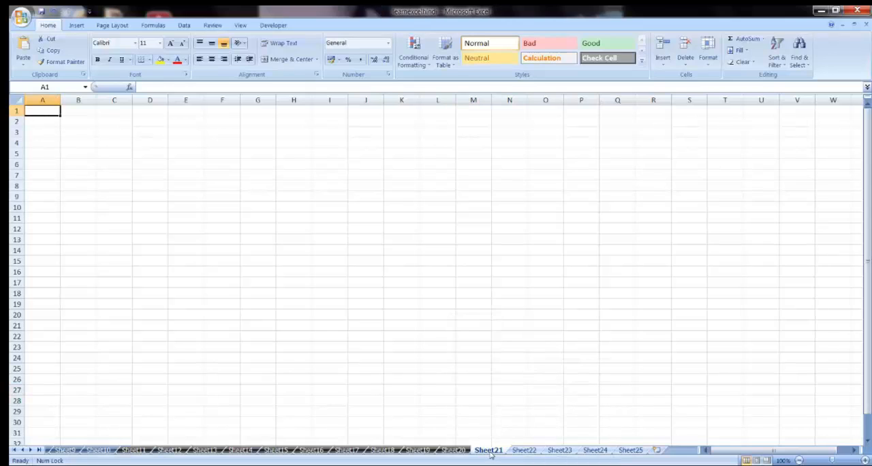
shift+click(632, 450)
right_click(632, 451)
mouse_move(668, 392)
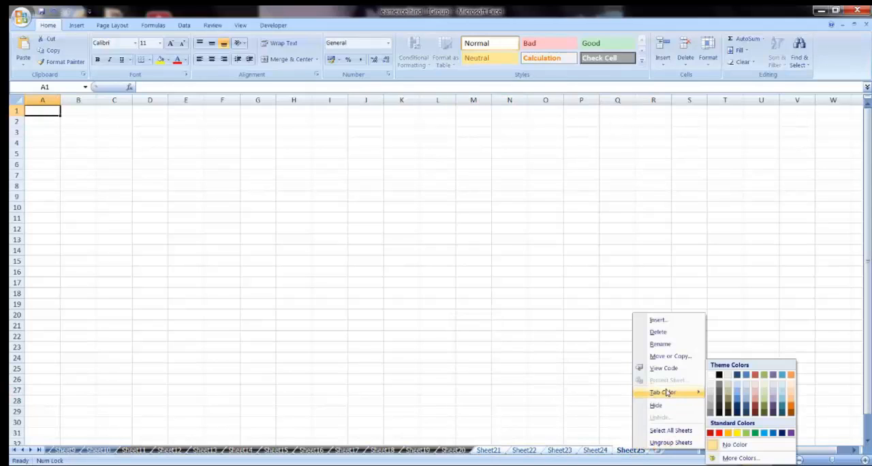
click(764, 433)
click(519, 378)
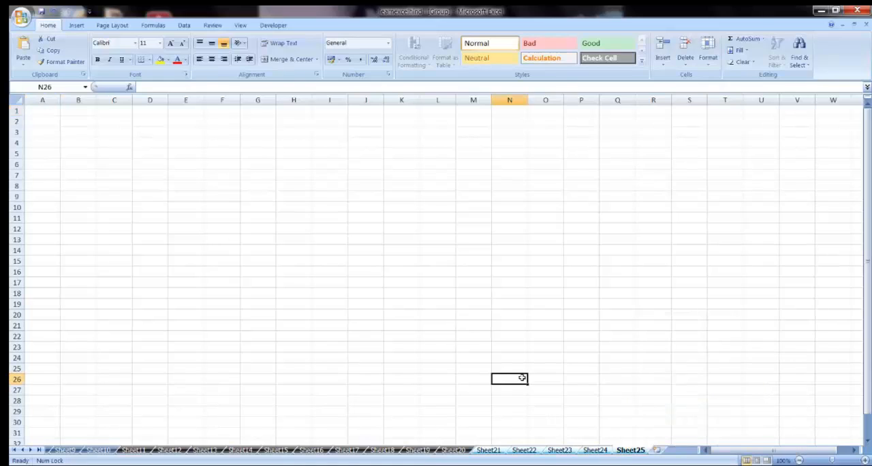
click(451, 413)
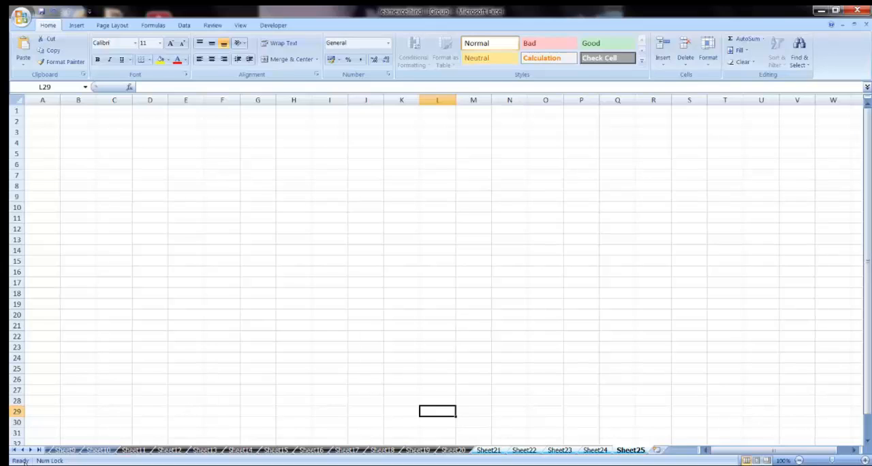
Step: Ungroup the sheets and insert a new worksheet between Sheet10 and Sheet11
click(23, 450)
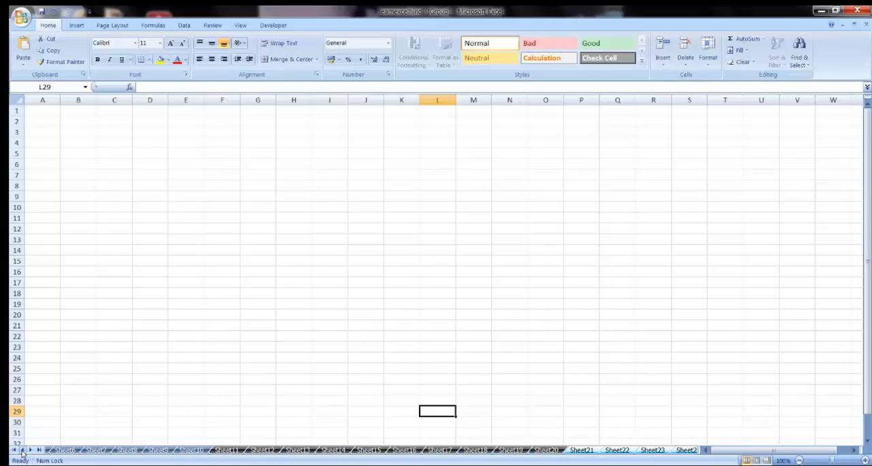
click(408, 410)
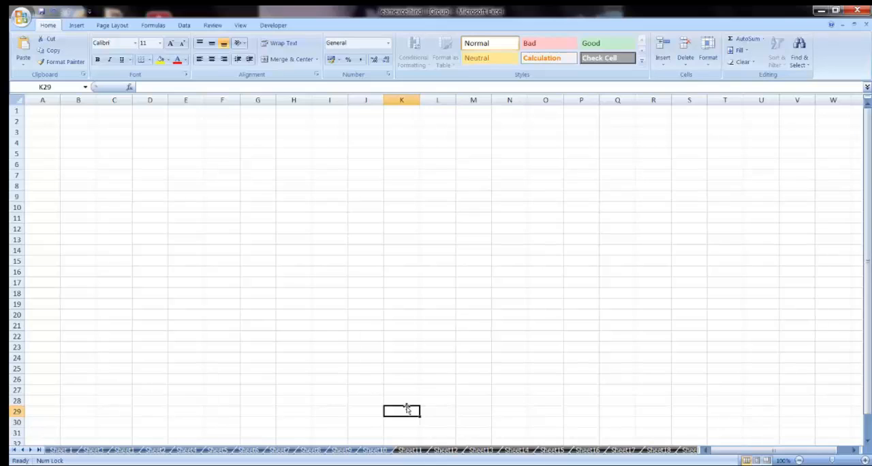
click(375, 451)
click(416, 450)
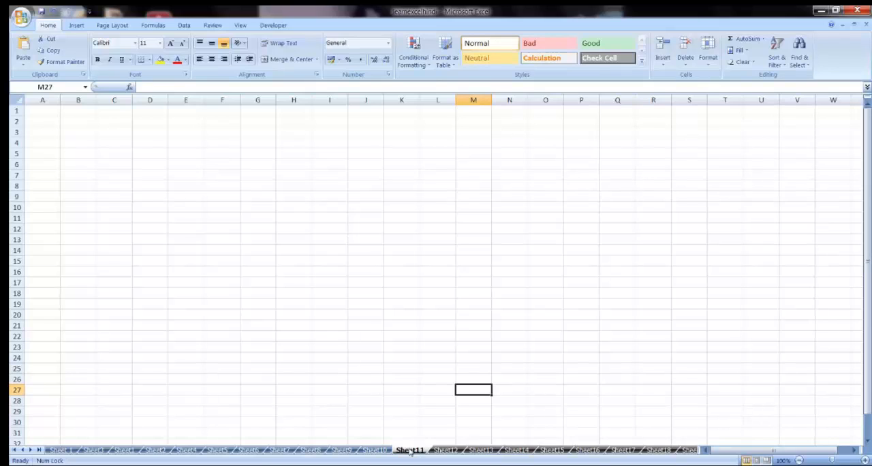
right_click(398, 451)
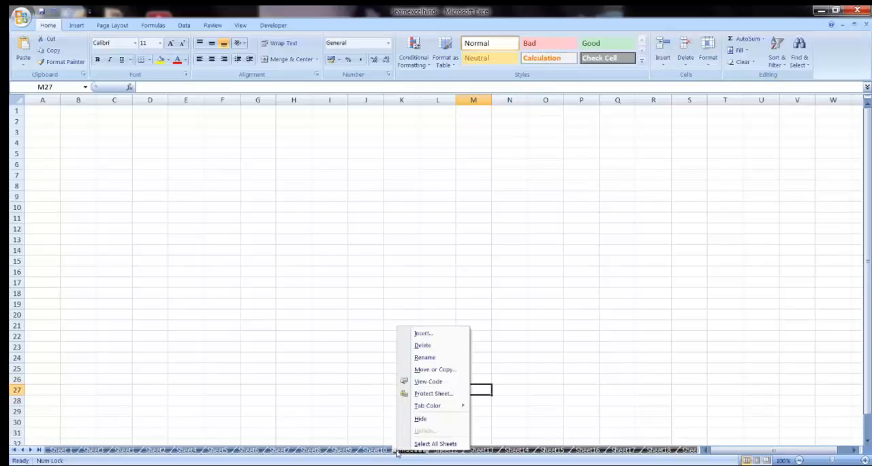
click(428, 334)
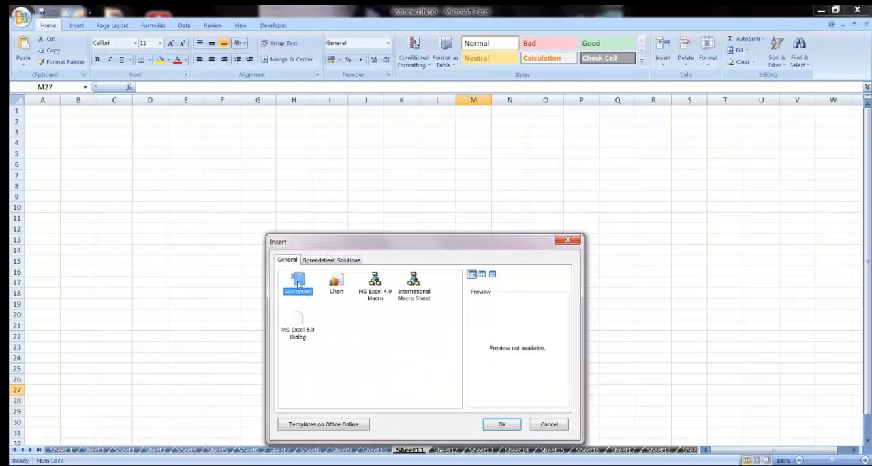
click(496, 425)
click(397, 422)
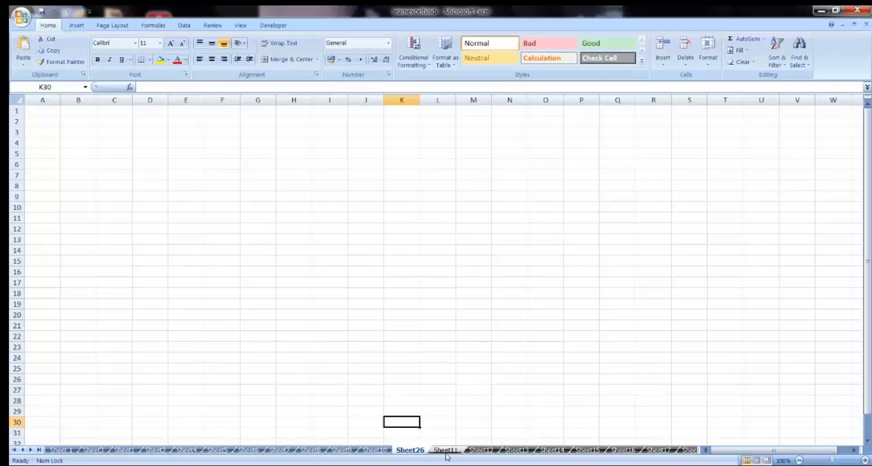
Step: Rename the new sheet before Sheet11 with a blank name made only of spaces
right_click(409, 453)
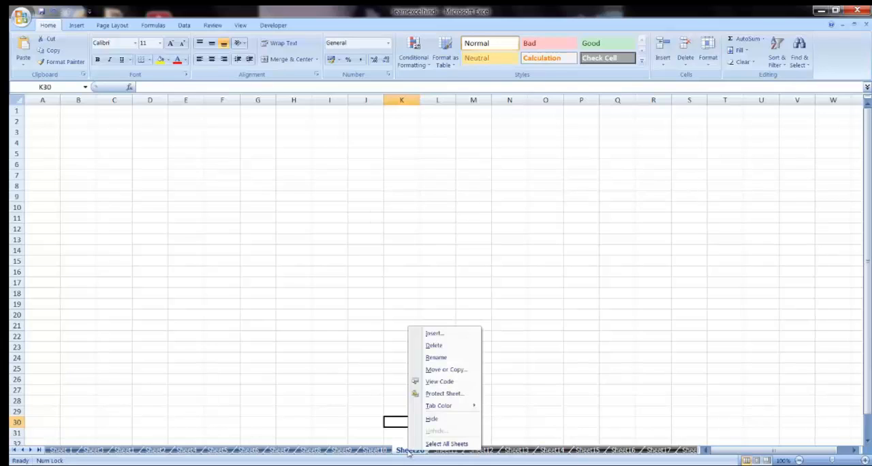
click(436, 357)
key(BackSpace)
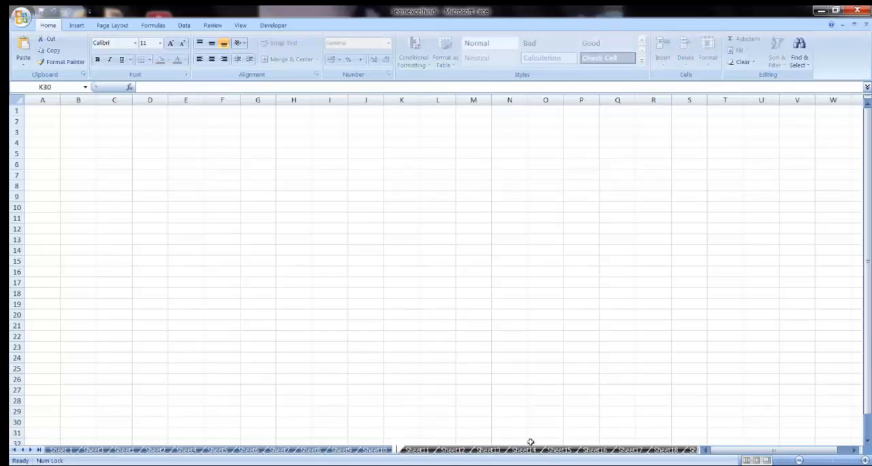
click(409, 372)
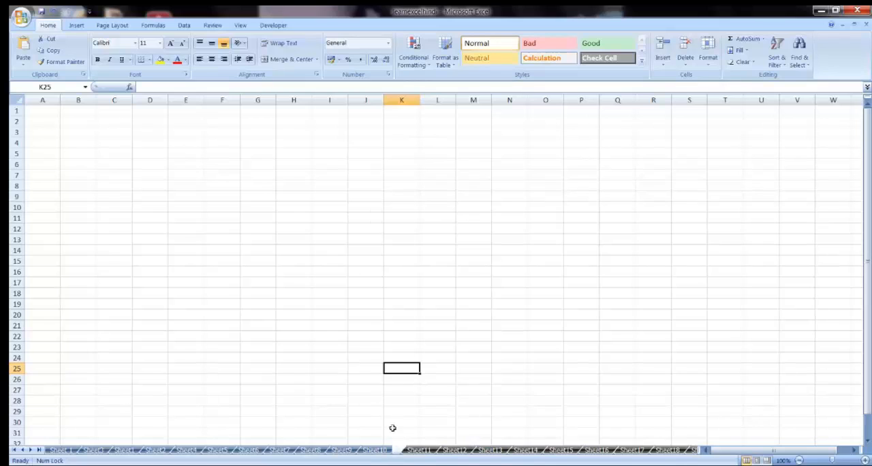
Step: Insert a new worksheet between Sheet20 and Sheet21
click(30, 451)
click(30, 450)
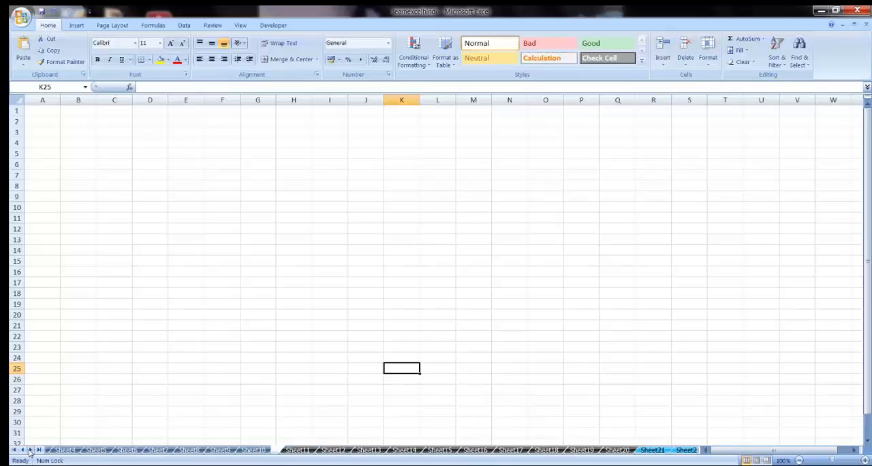
click(30, 450)
click(497, 451)
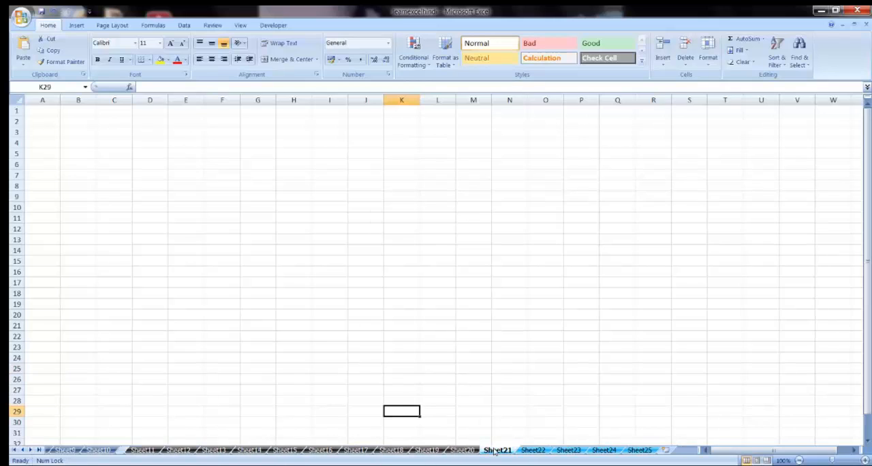
right_click(492, 452)
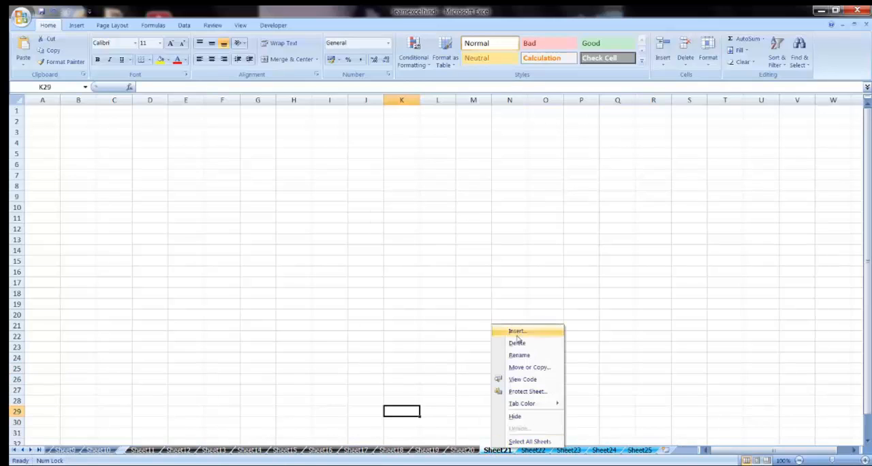
click(519, 333)
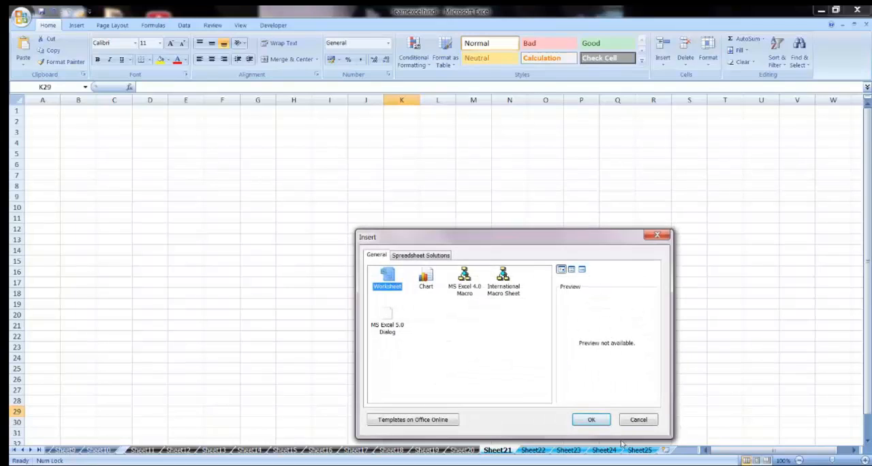
click(586, 419)
Step: Rename the new sheet before Sheet21 with only spaces, using a different number of spaces than the other blank tab
right_click(505, 451)
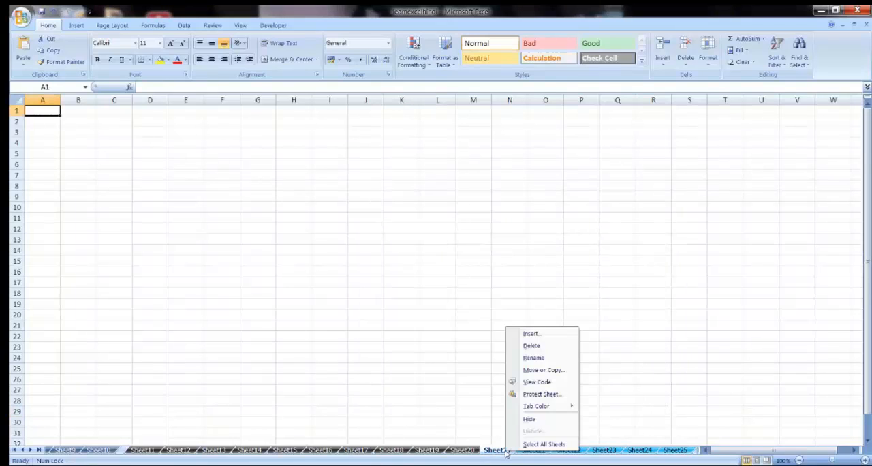
key(r)
key(BackSpace)
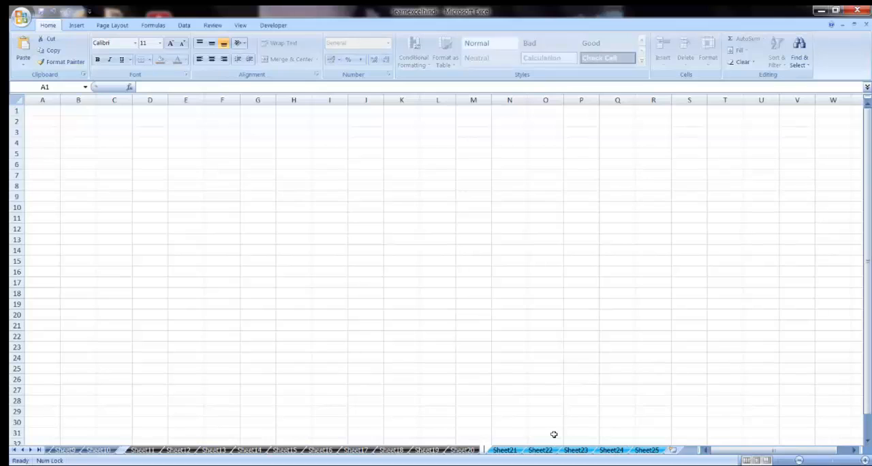
click(499, 394)
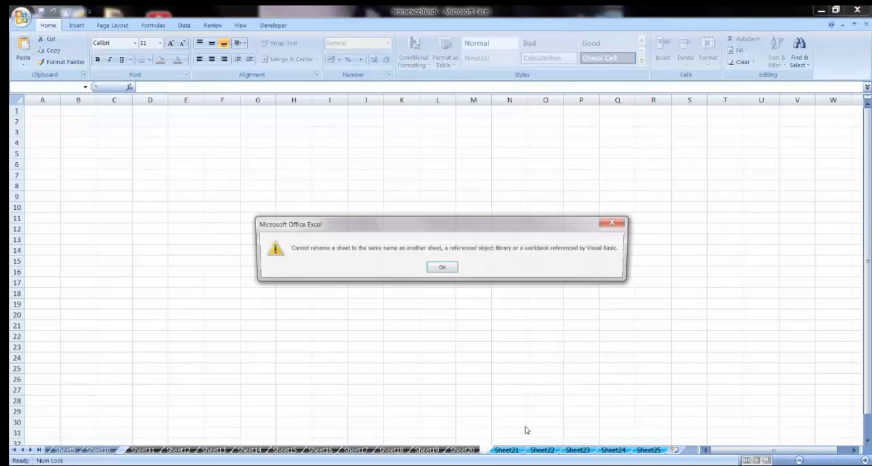
click(448, 269)
click(472, 385)
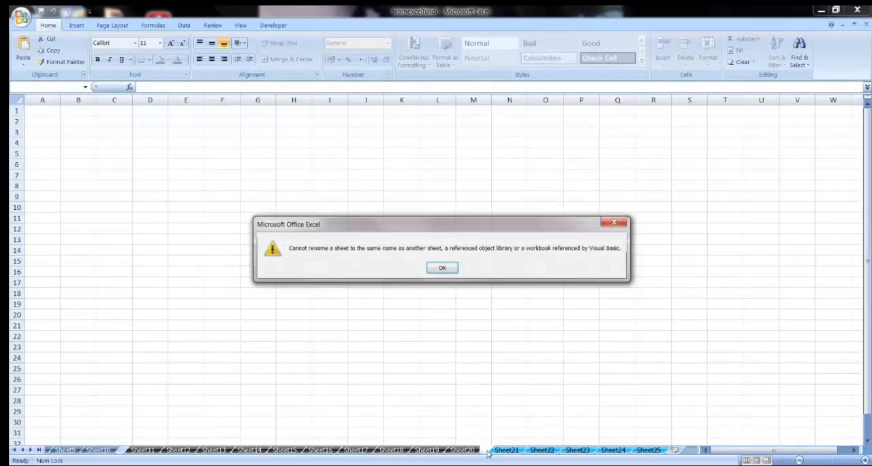
click(446, 270)
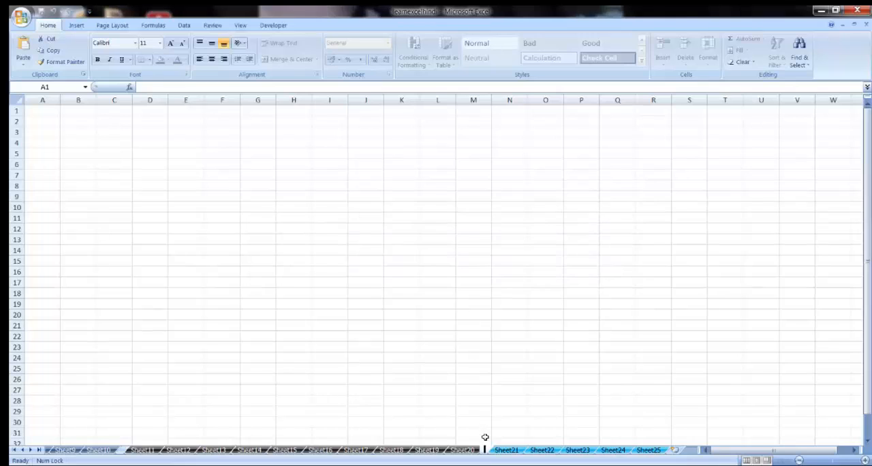
click(481, 419)
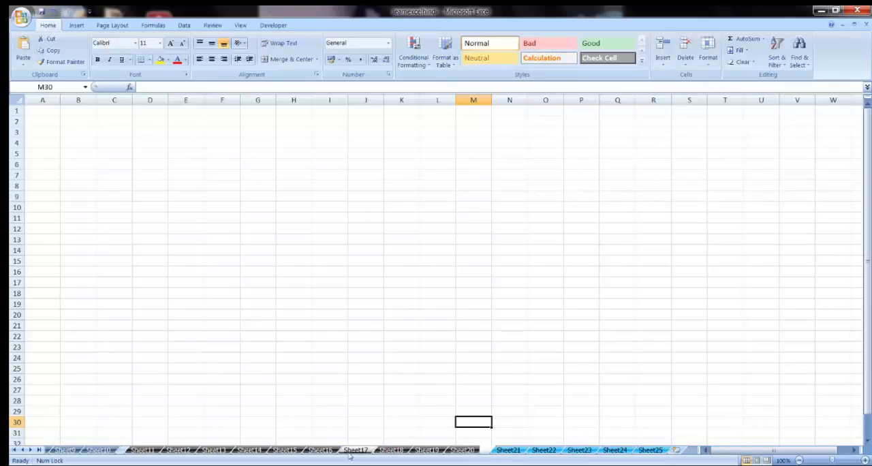
Step: Activate the blank-named sheet between Sheet20 and Sheet21 from the complete list of the workbook's sheets
click(23, 450)
click(23, 450)
click(23, 450)
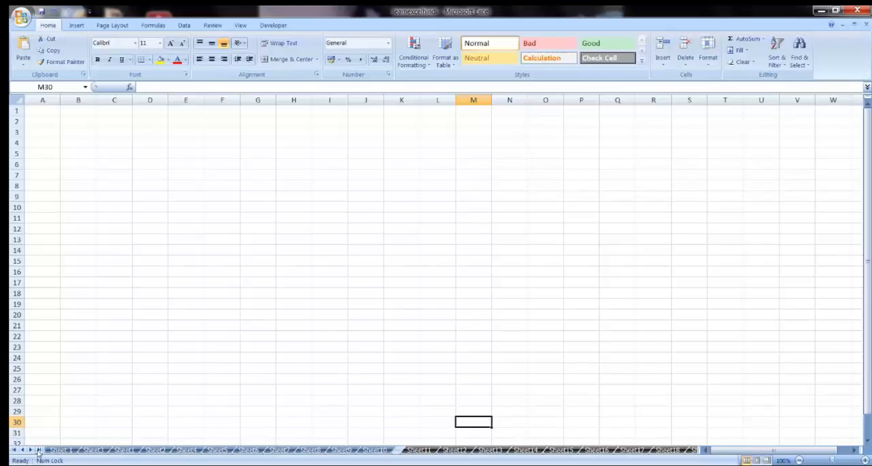
right_click(39, 451)
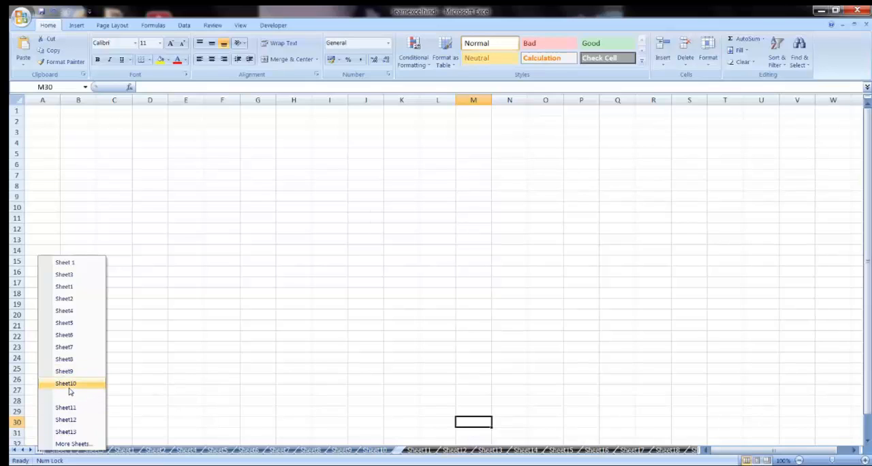
click(73, 444)
drag(103, 335, 133, 255)
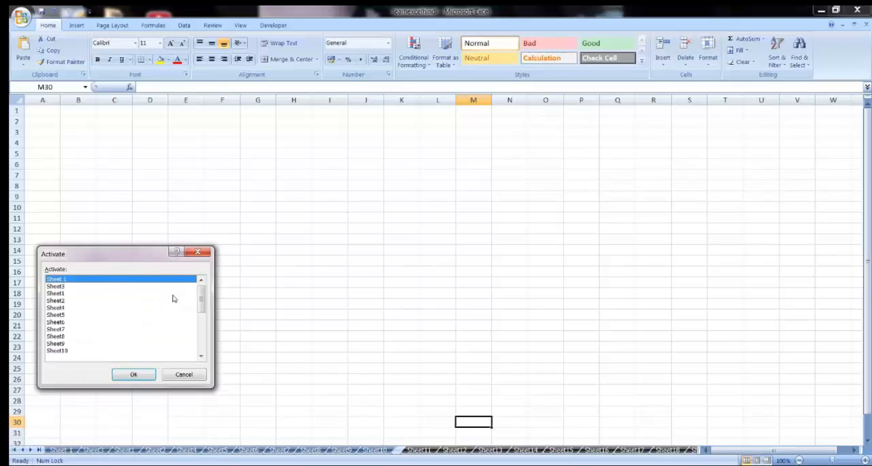
click(201, 356)
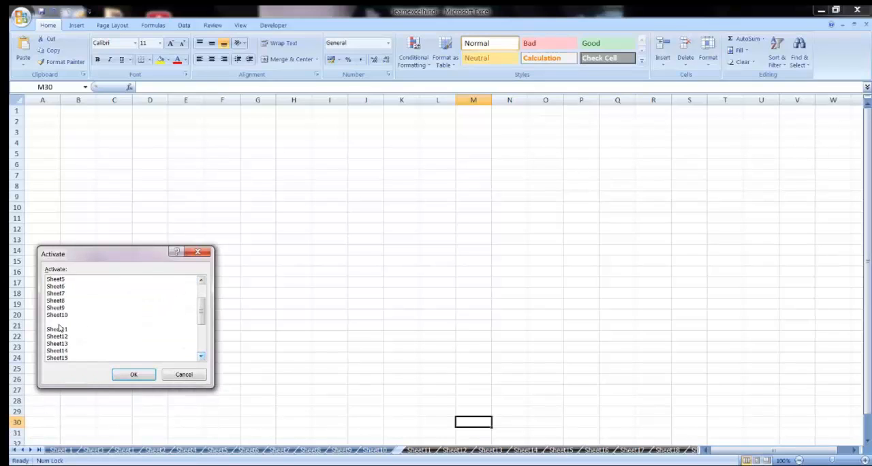
drag(202, 312, 202, 342)
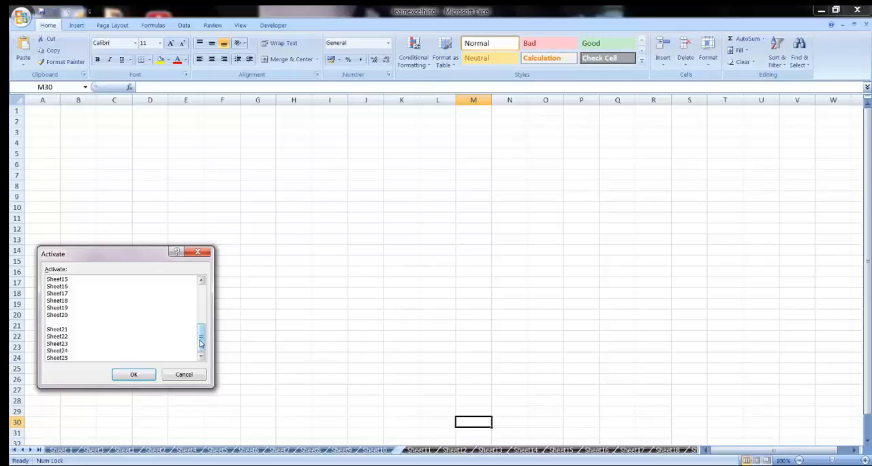
click(56, 327)
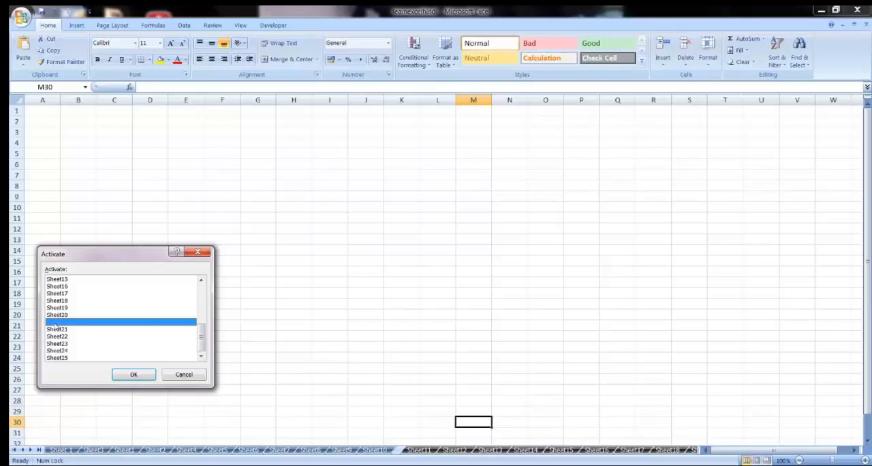
click(130, 374)
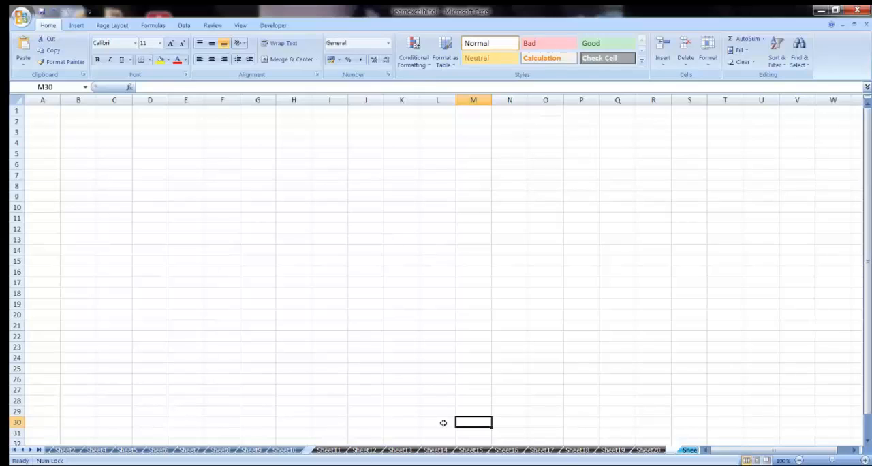
Step: Go back to the beginning of the sheet tabs and activate Sheet 1
click(23, 451)
click(22, 451)
click(60, 451)
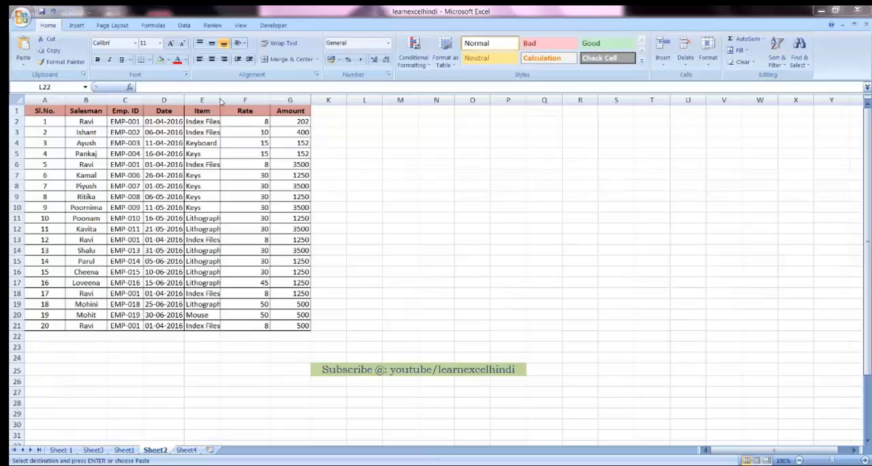
Step: Widen the Item column and list every cell in the Salesman column that matches the salesman's name in B2
drag(220, 100, 238, 102)
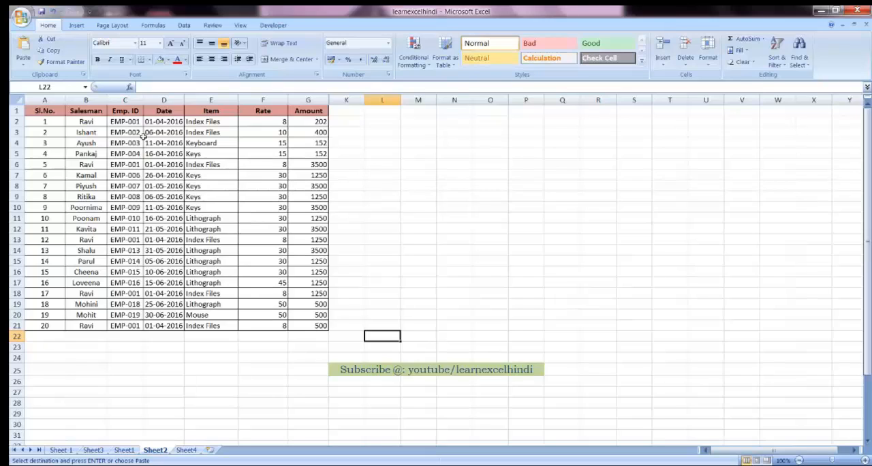
click(93, 120)
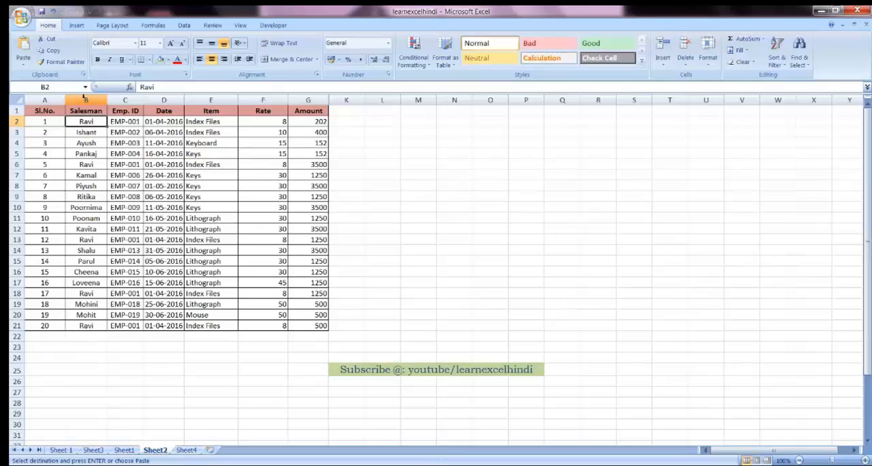
click(85, 100)
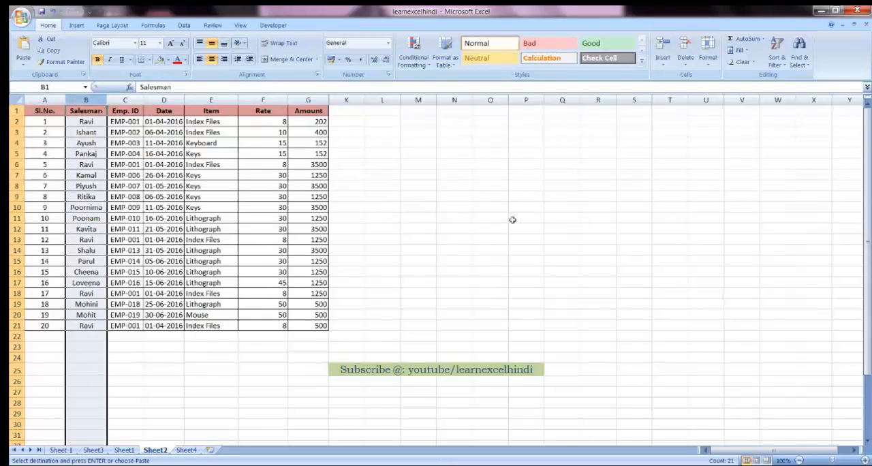
key(ctrl+f)
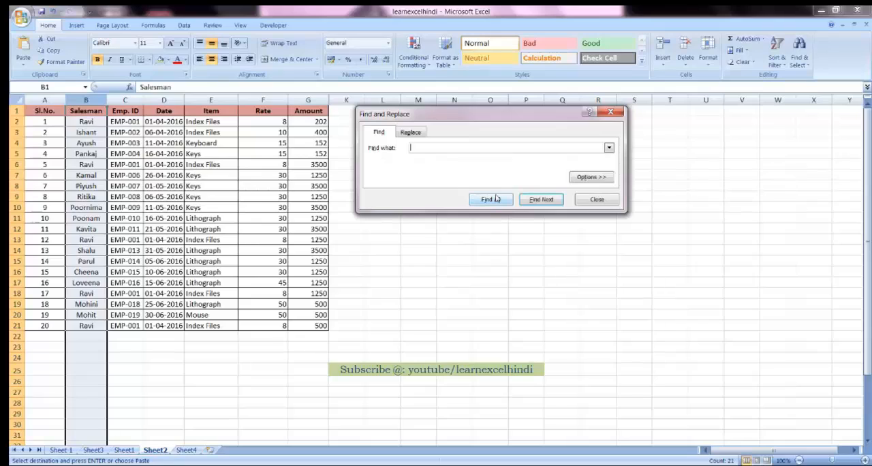
text(Ravi)
click(491, 199)
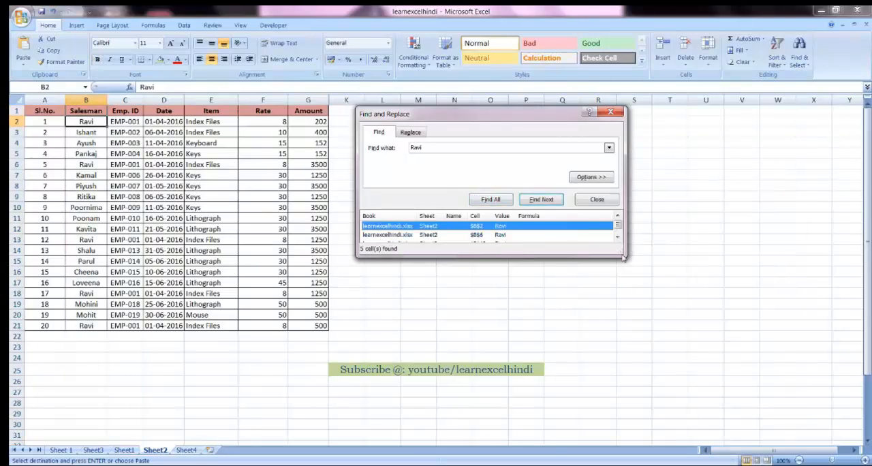
Step: Enlarge the search results, select all the matching cells at once, and close the search
drag(623, 256, 643, 326)
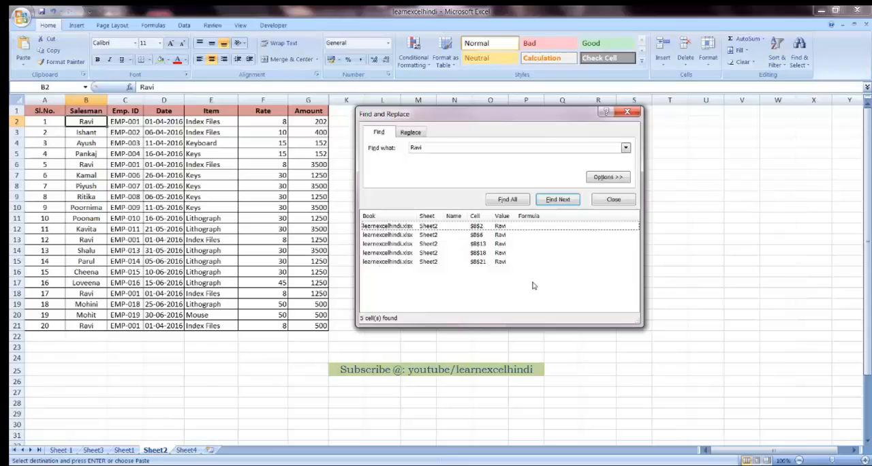
drag(545, 279, 396, 229)
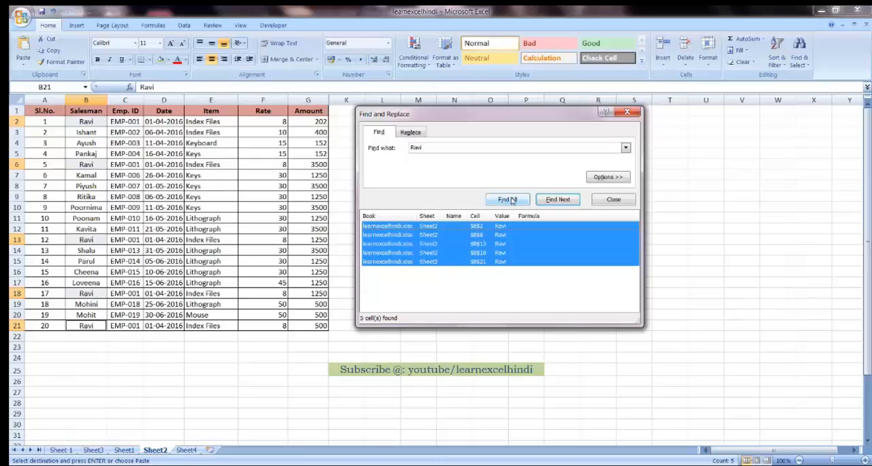
click(627, 113)
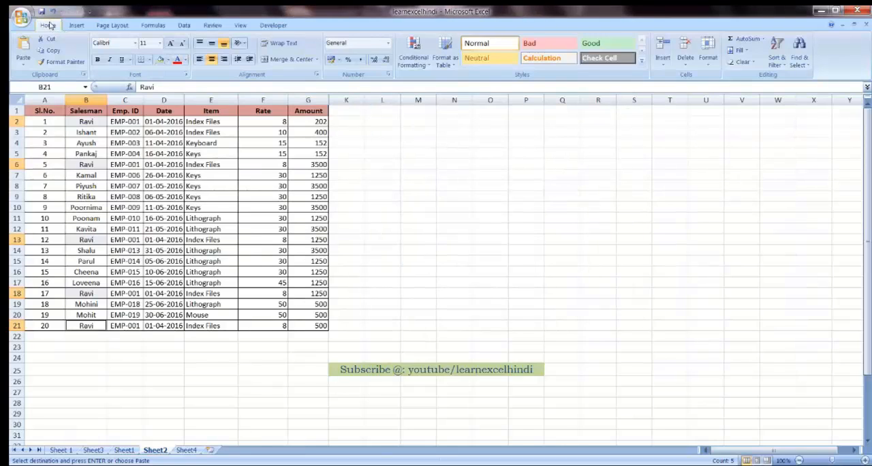
Step: Delete the entire sheet rows of all the selected salesman cells
click(688, 66)
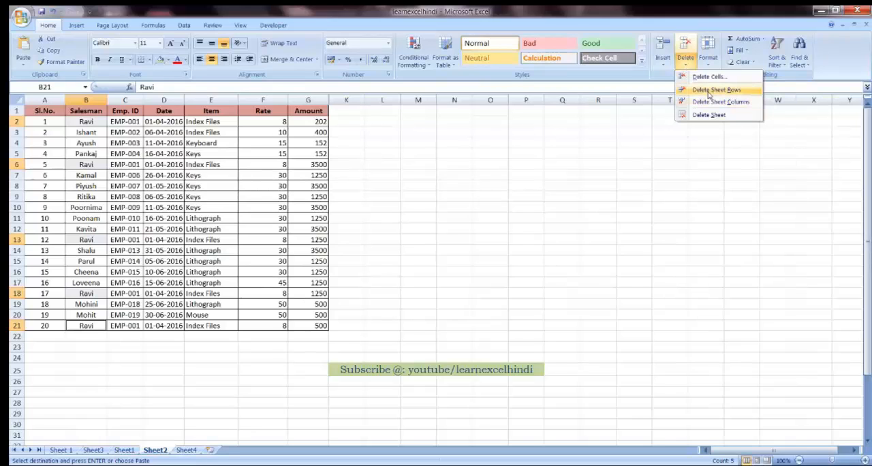
click(709, 90)
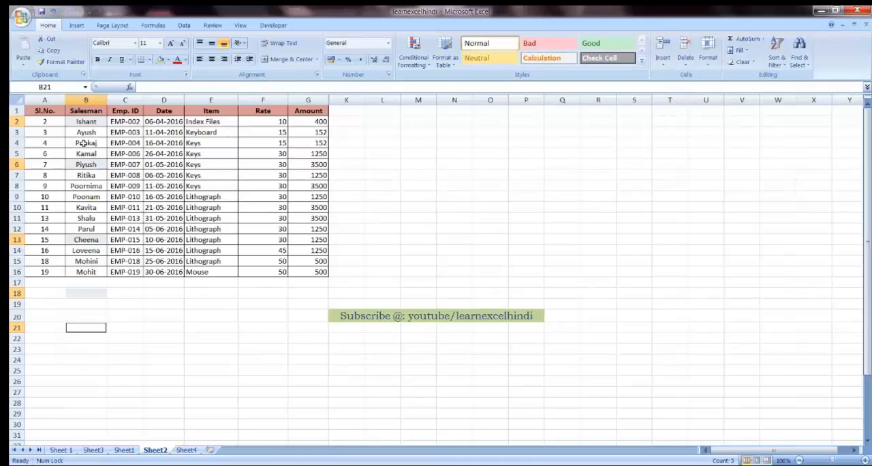
click(55, 122)
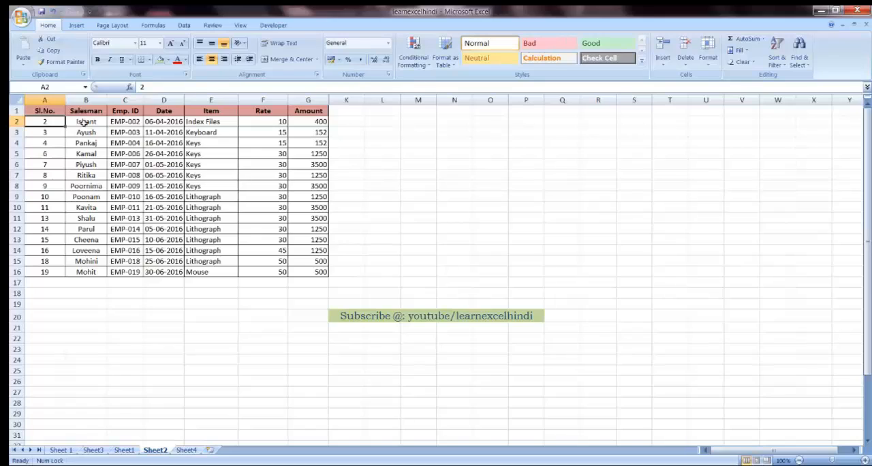
click(83, 122)
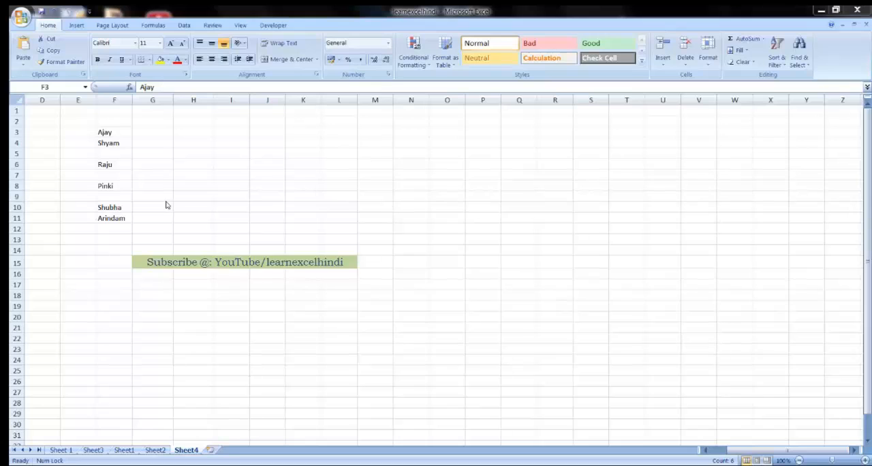
Step: Examine the names and the blank cells between them in F3:F11 of Sheet4
click(111, 155)
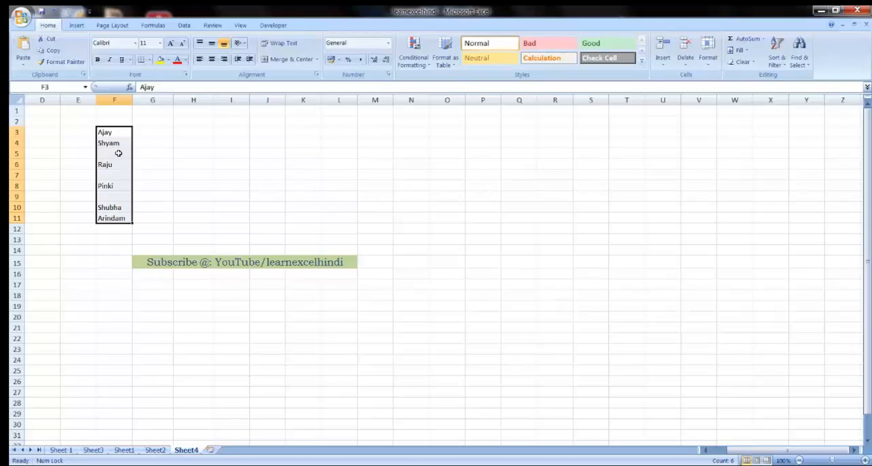
click(118, 144)
click(109, 130)
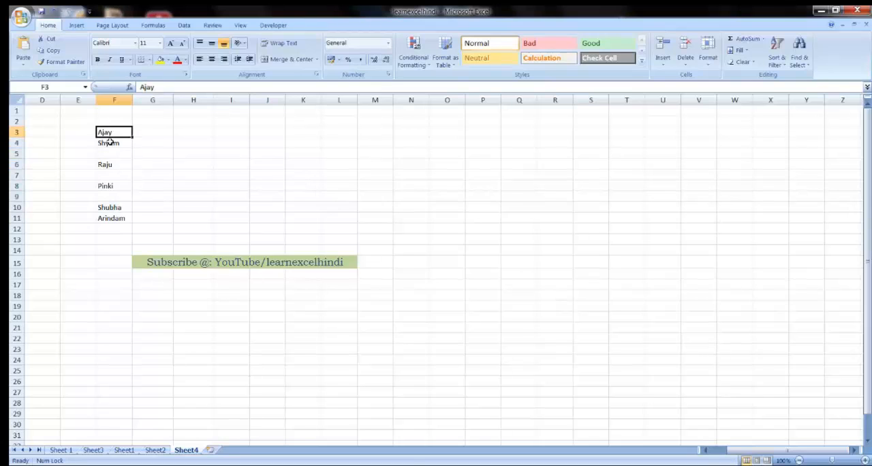
click(109, 158)
click(113, 218)
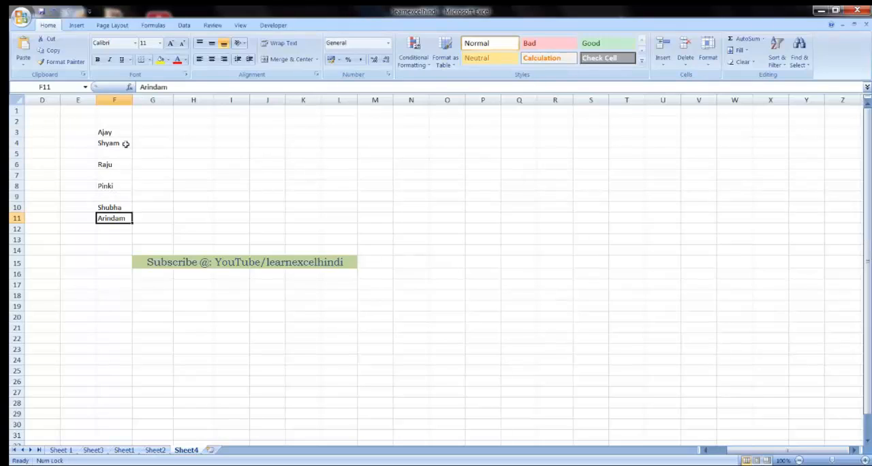
click(113, 155)
click(117, 194)
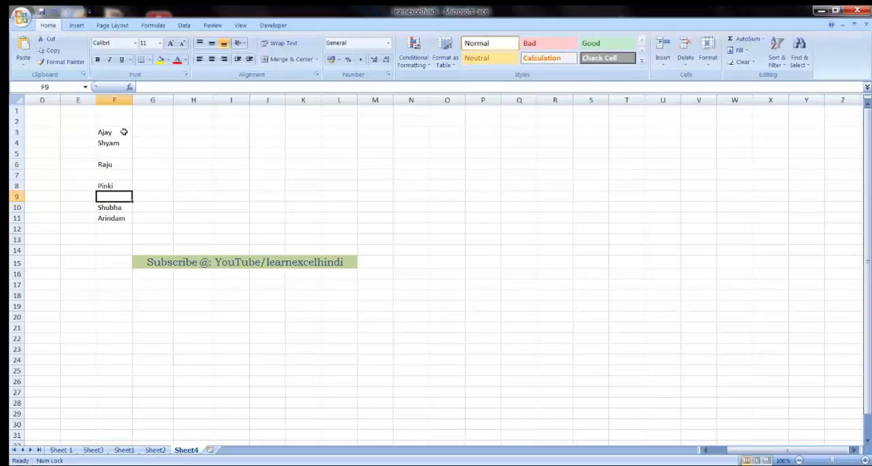
Step: Select only the blank cells within F3:F11 using Go To Special with the Blanks option
drag(119, 131, 113, 225)
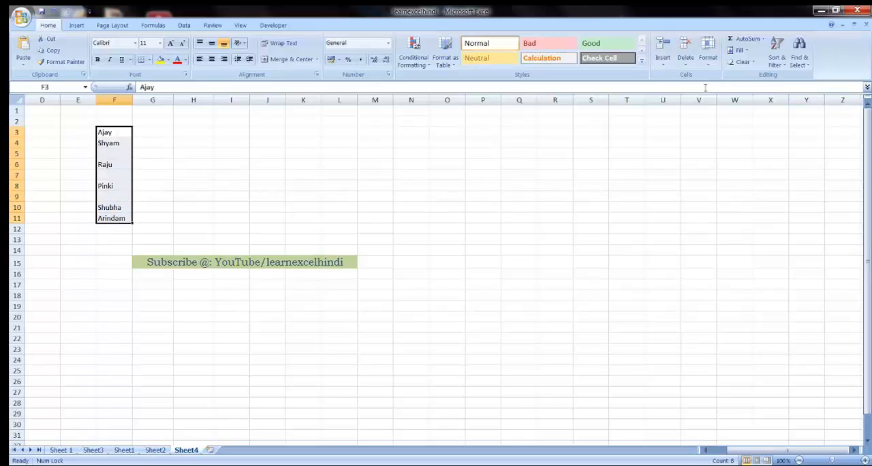
click(804, 62)
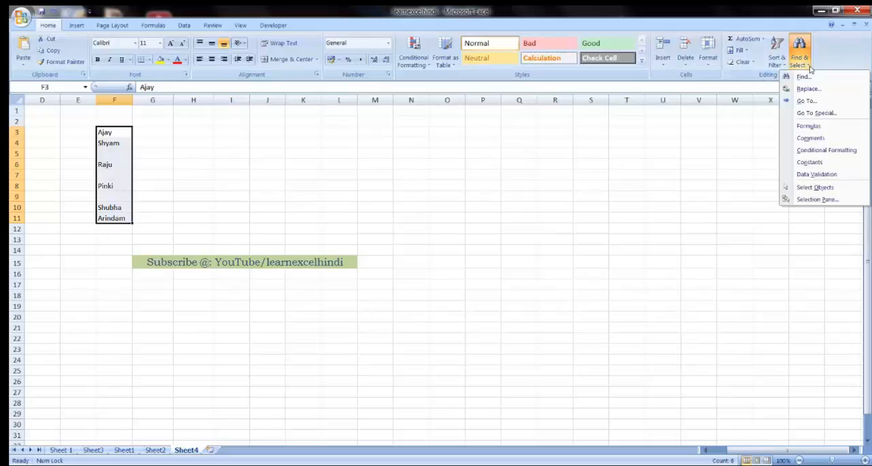
click(814, 114)
click(425, 170)
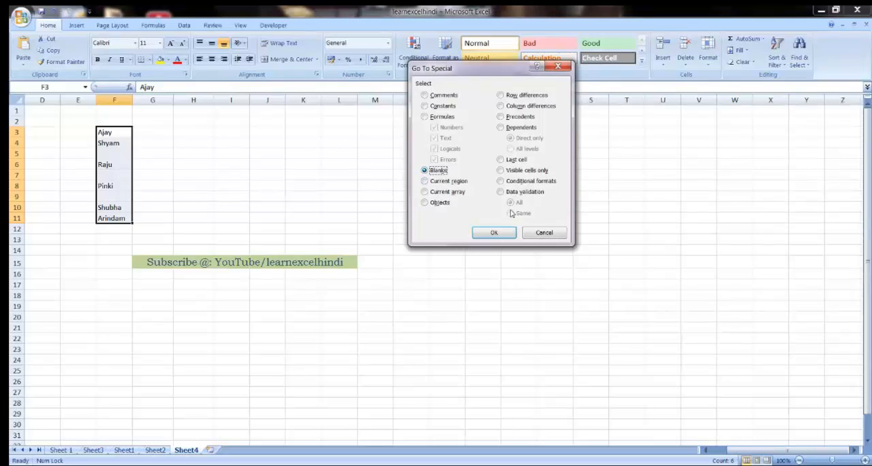
click(495, 234)
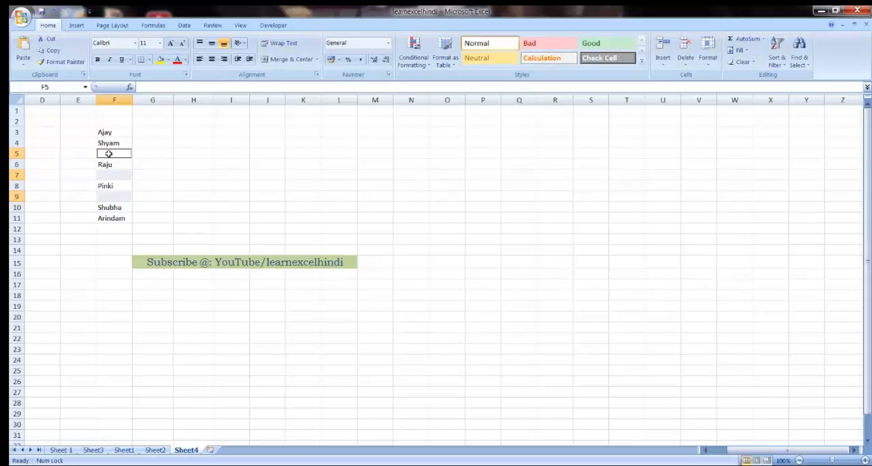
Step: Fill all the selected blank cells at once with a formula referring to the first name, =F3 in F5
text(=)
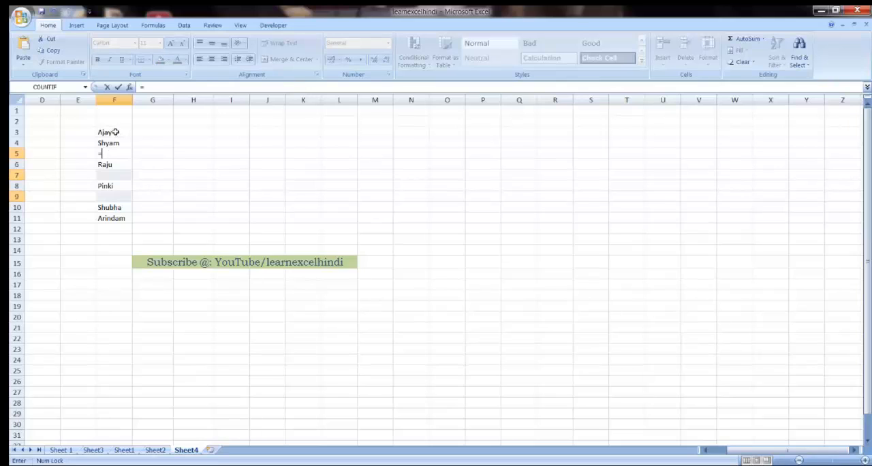
click(116, 132)
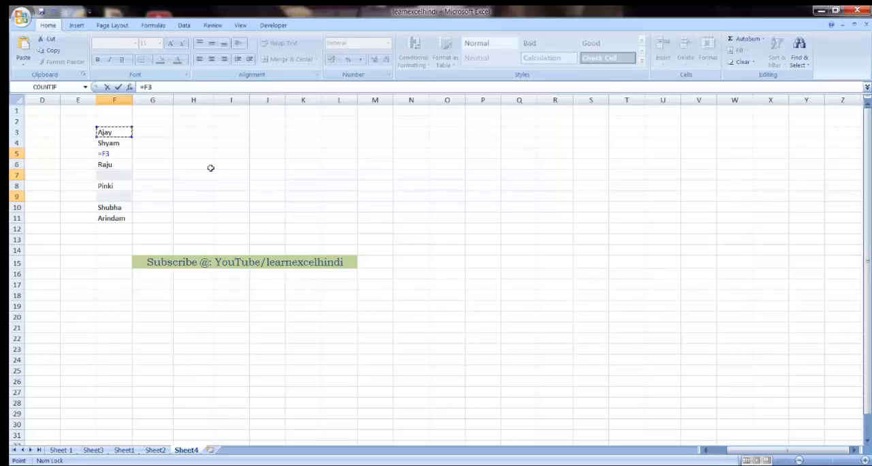
key(ctrl+Return)
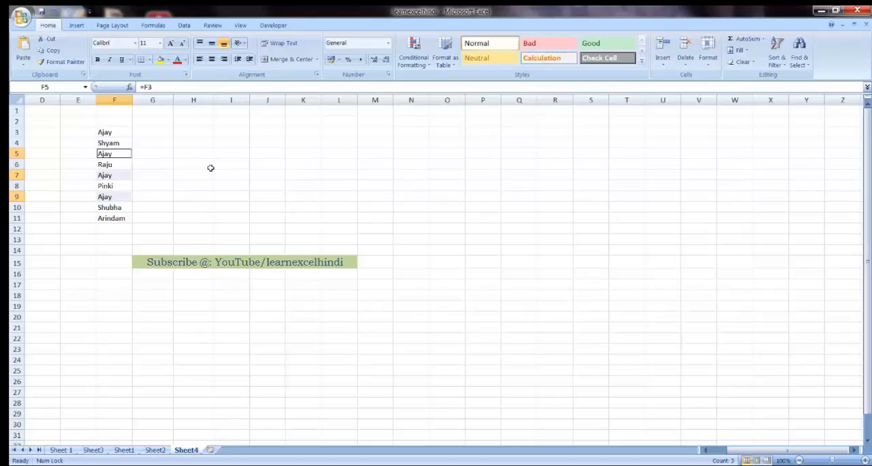
click(150, 166)
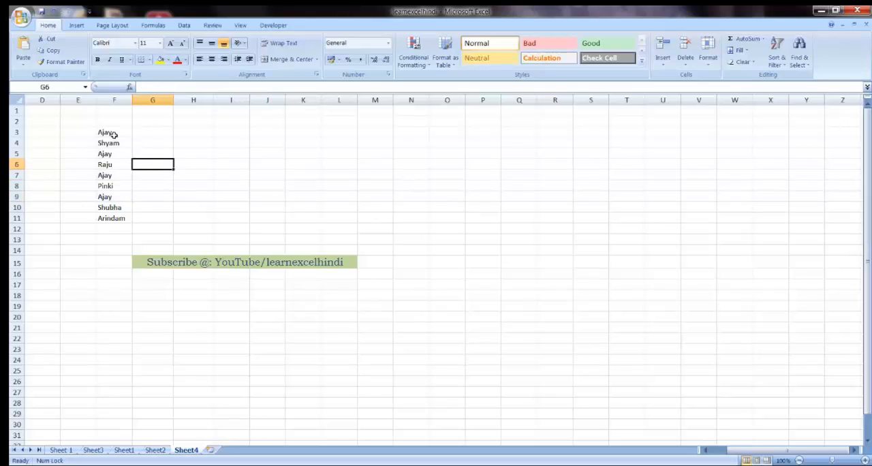
Step: Copy F3:F11 and paste it over itself as values only with Paste Special
drag(115, 133, 117, 216)
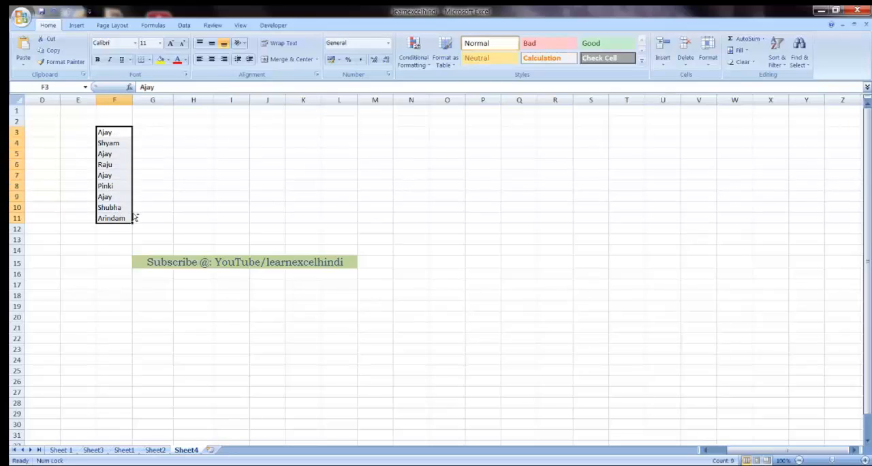
key(ctrl+c)
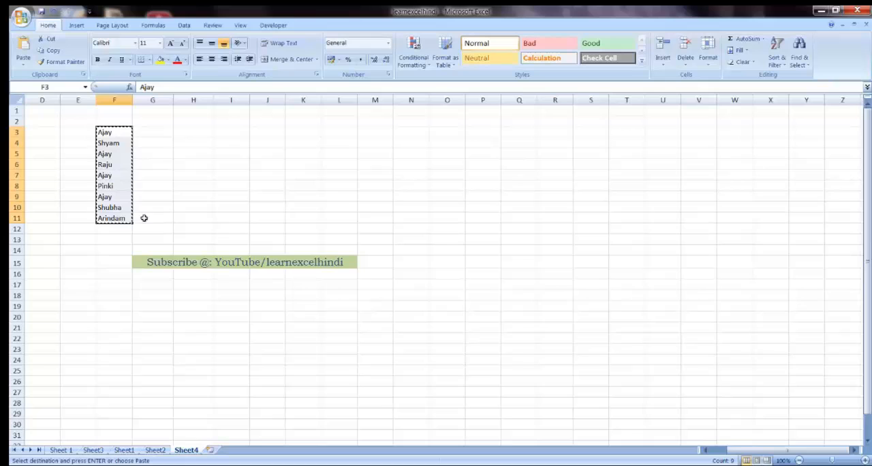
click(22, 66)
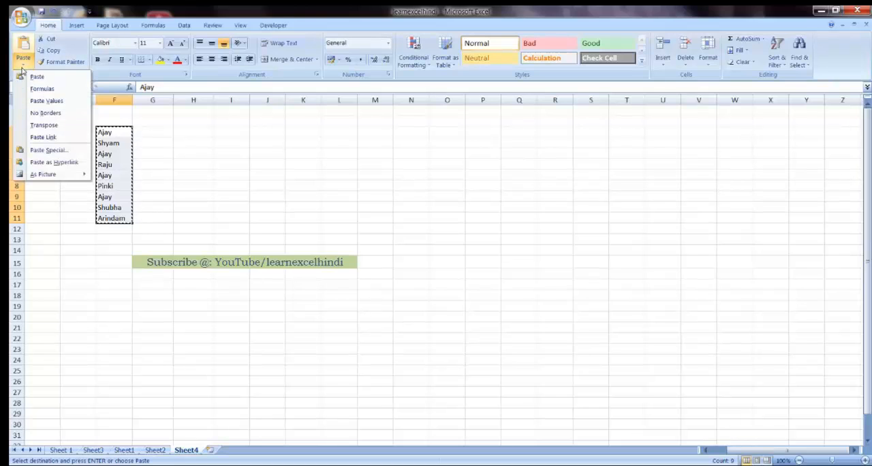
click(47, 150)
click(408, 117)
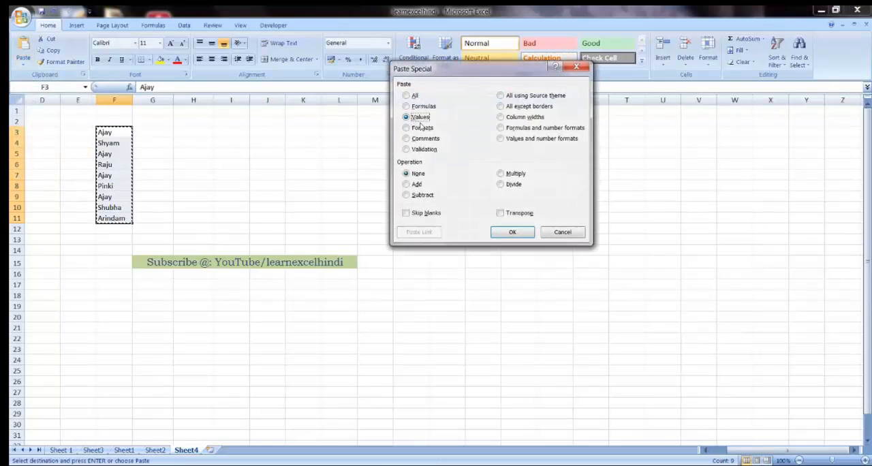
click(512, 233)
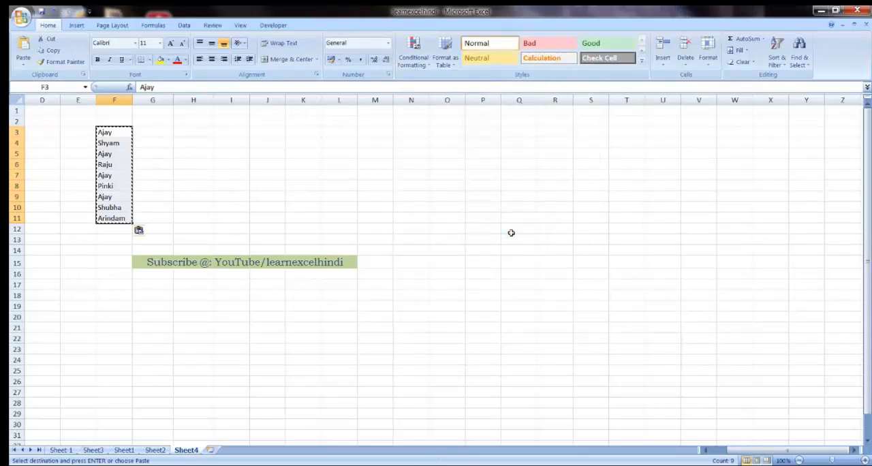
Step: Check individual cells in F3:F11 to see whether they hold plain values instead of formulas
click(116, 153)
click(118, 141)
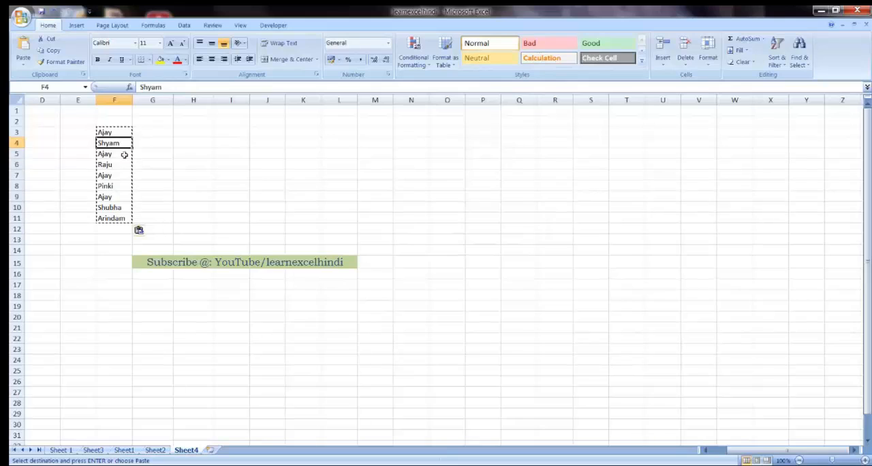
click(120, 175)
click(117, 205)
click(119, 222)
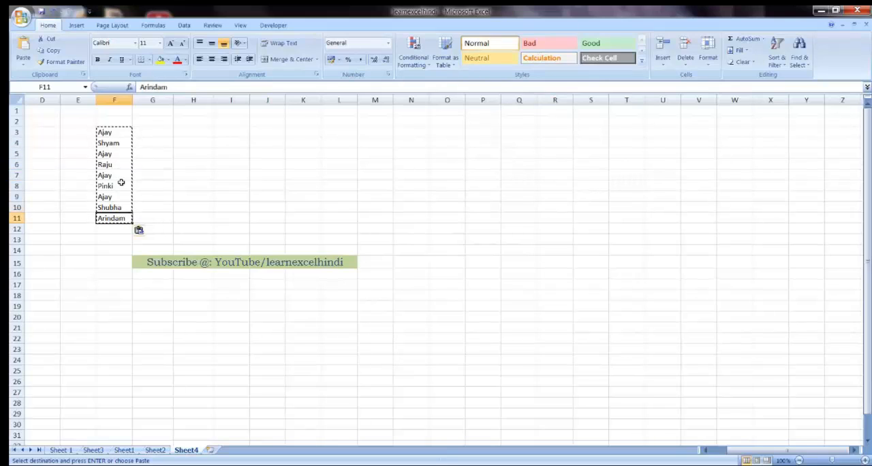
drag(117, 129, 112, 218)
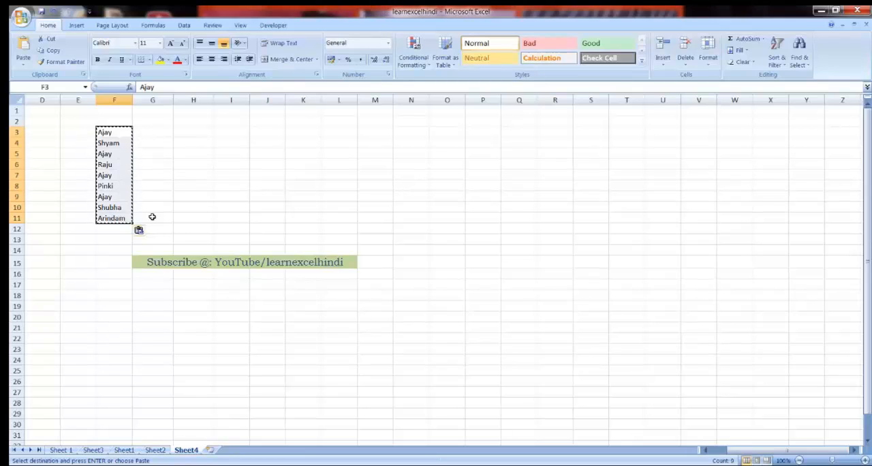
click(152, 217)
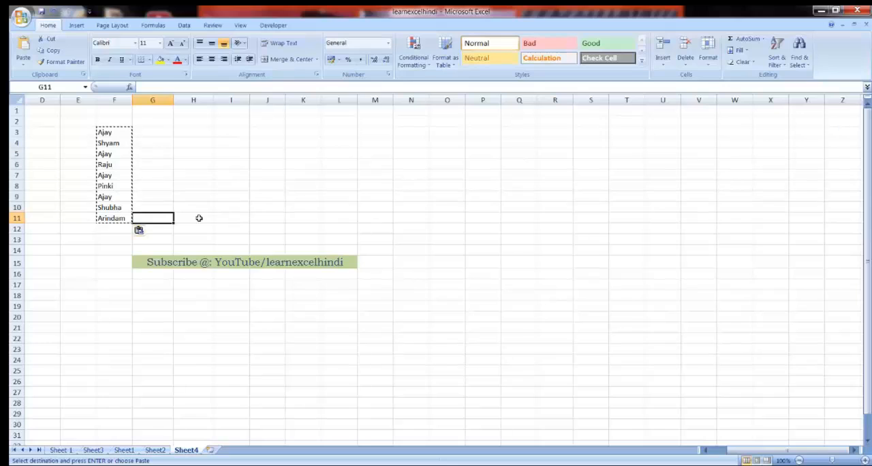
click(181, 261)
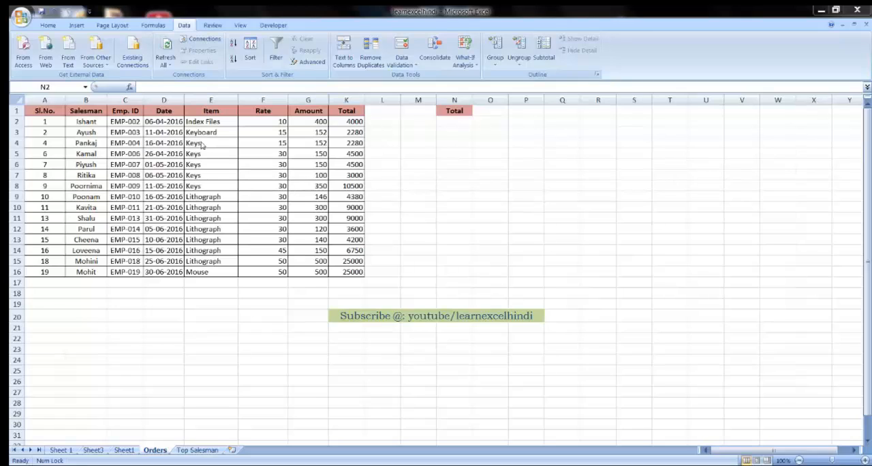
click(85, 123)
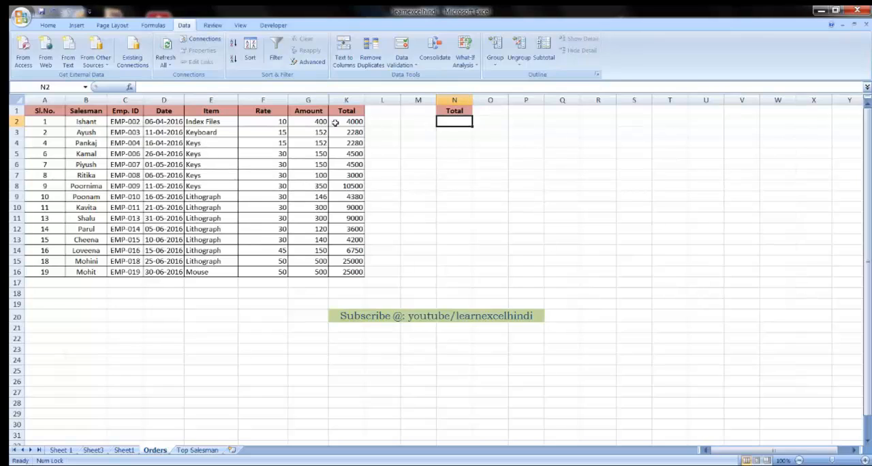
Step: Review the rate, amount and total cells in row 2 of Orders and the headers on the Top Salesman sheet
click(282, 121)
click(308, 121)
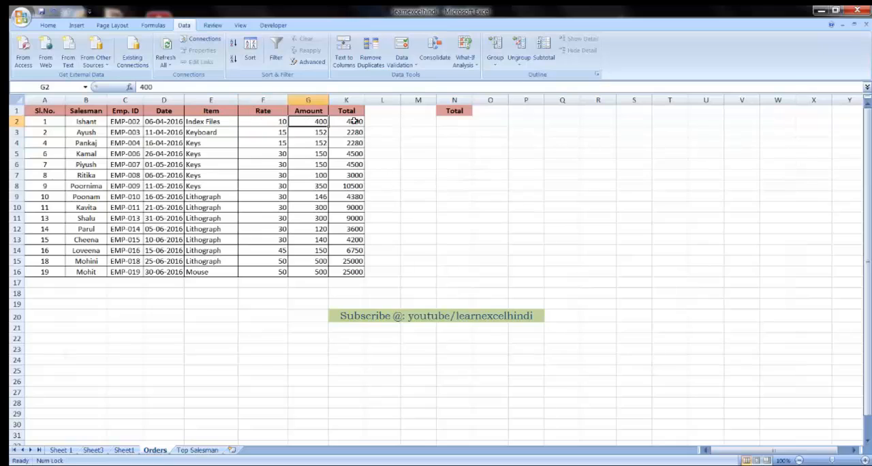
click(354, 121)
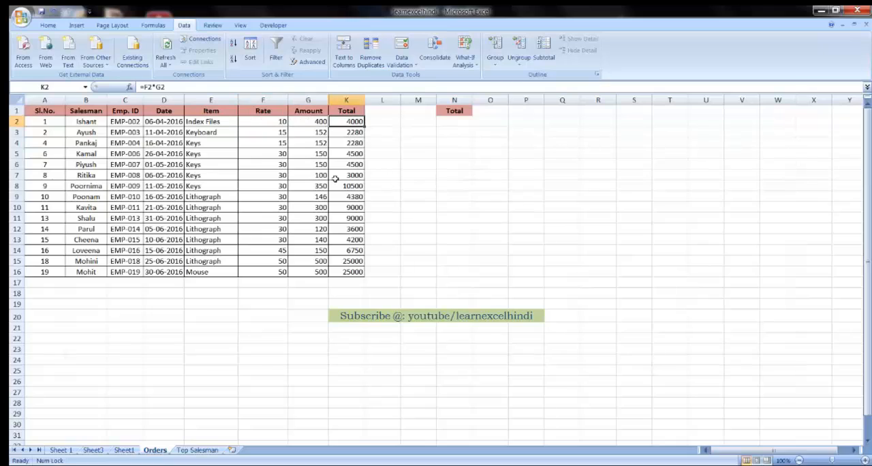
click(195, 451)
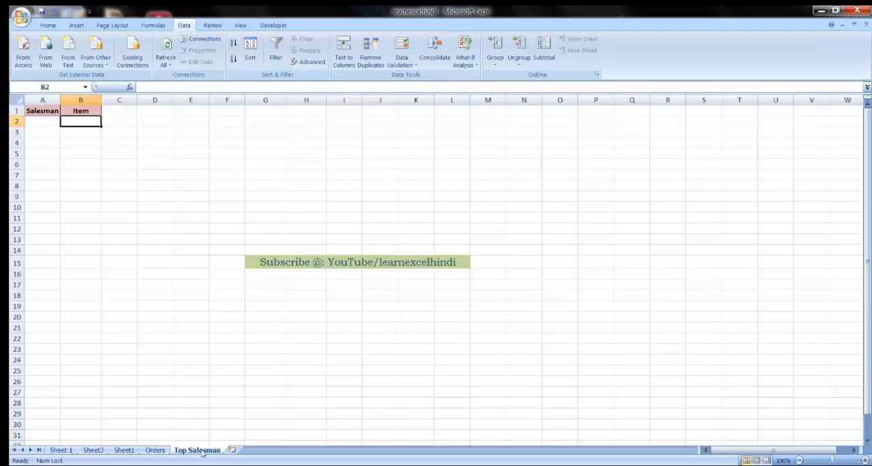
click(155, 450)
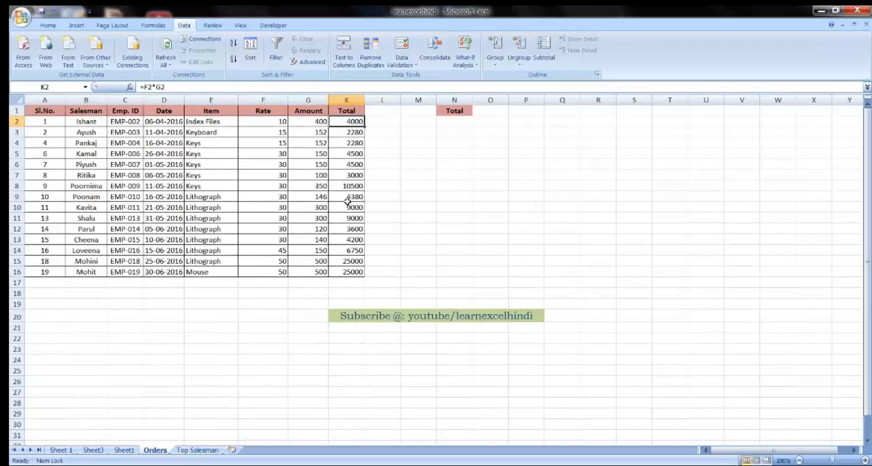
Step: Enter the filter criterion >9500 in cell N2 under the separate Total header on the Orders sheet
click(455, 122)
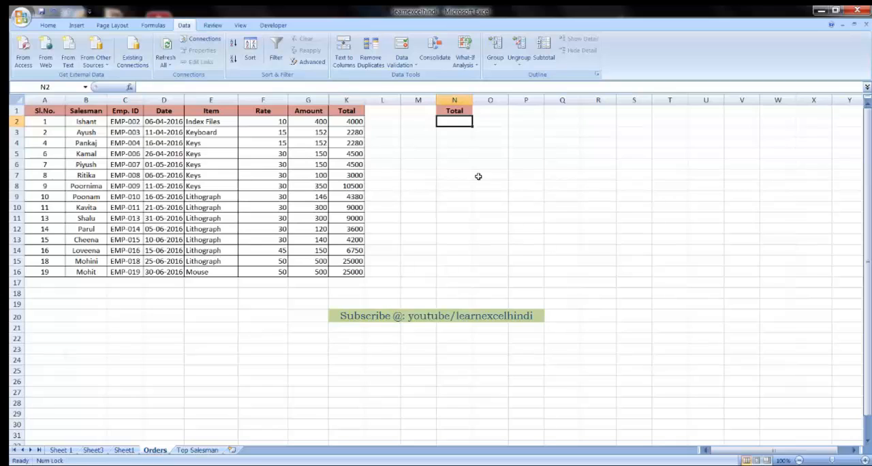
text(>9500)
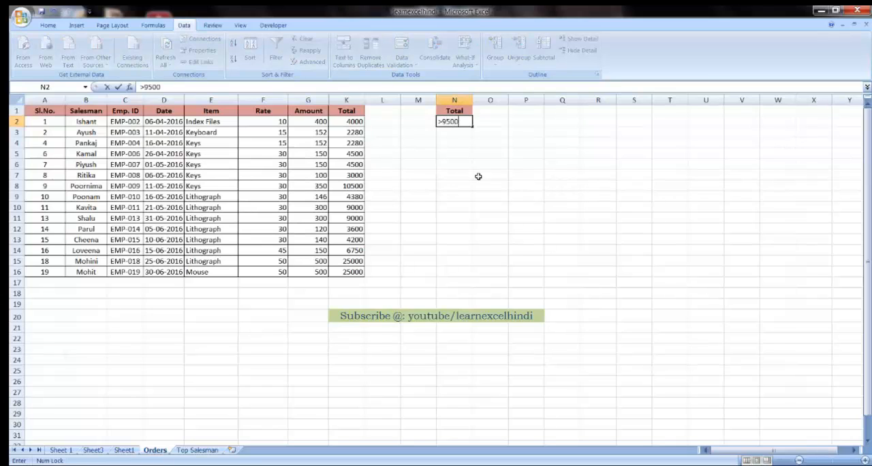
key(Return)
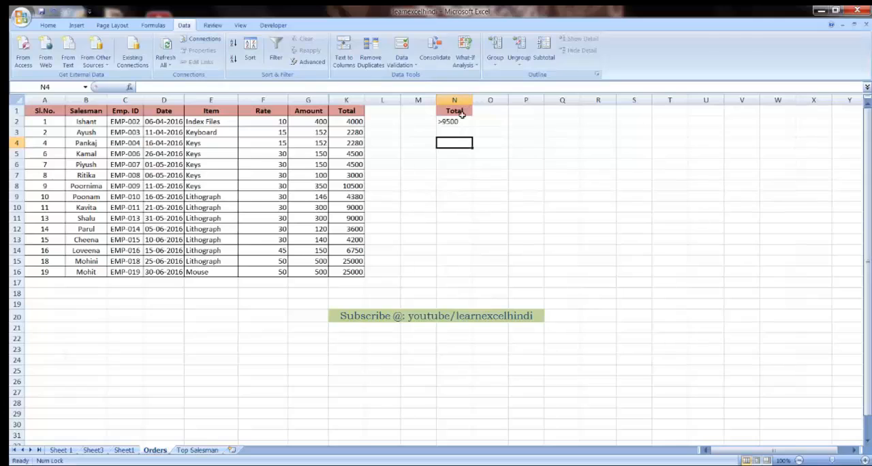
click(455, 120)
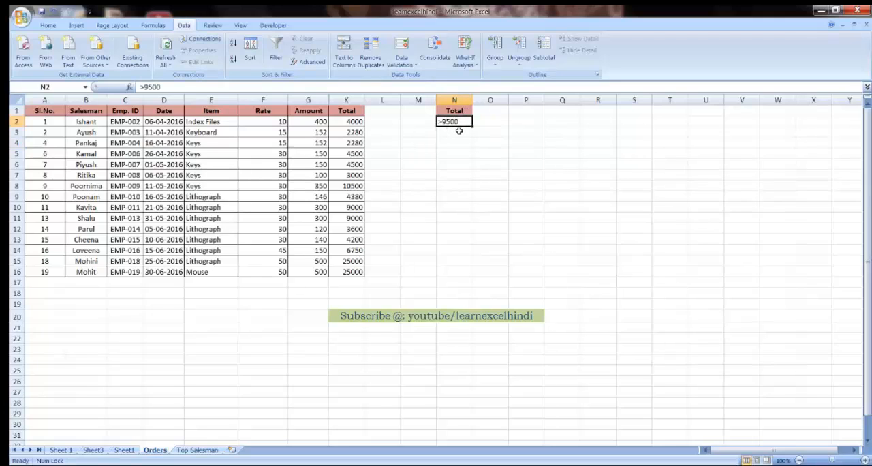
Step: Start an Advanced Filter from the Top Salesman sheet that copies to another location, with Orders!$A$1:$K$16 as the list range
click(211, 451)
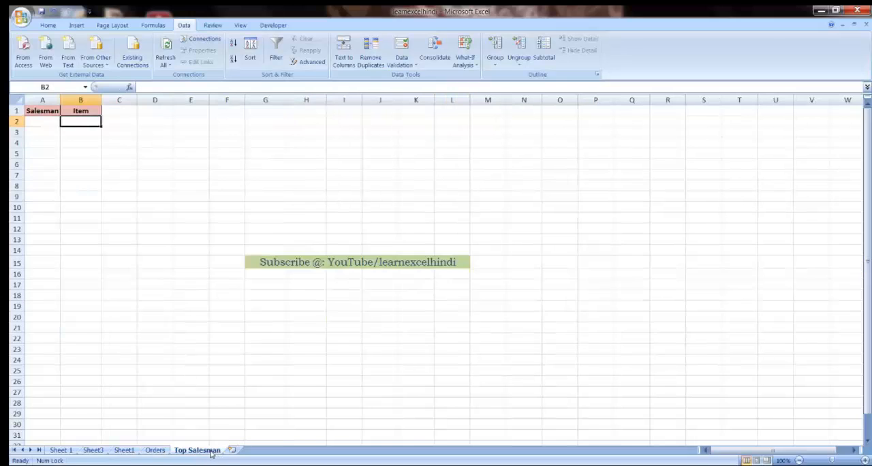
click(123, 176)
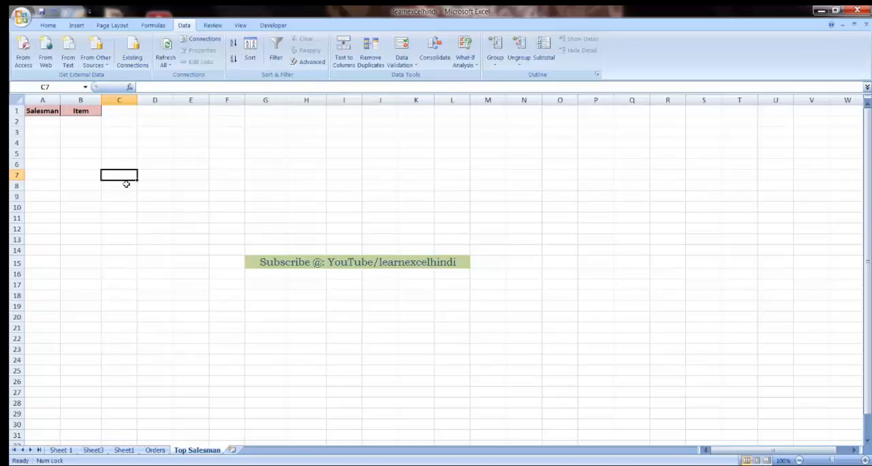
click(308, 61)
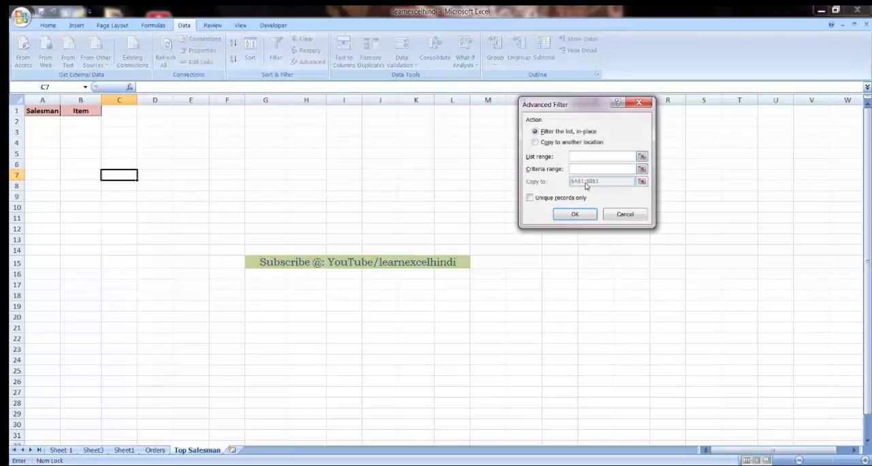
click(535, 143)
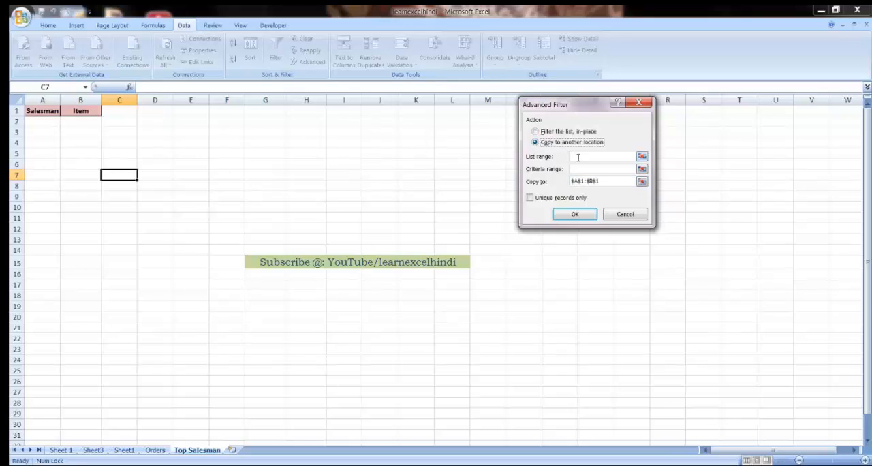
click(577, 157)
click(155, 451)
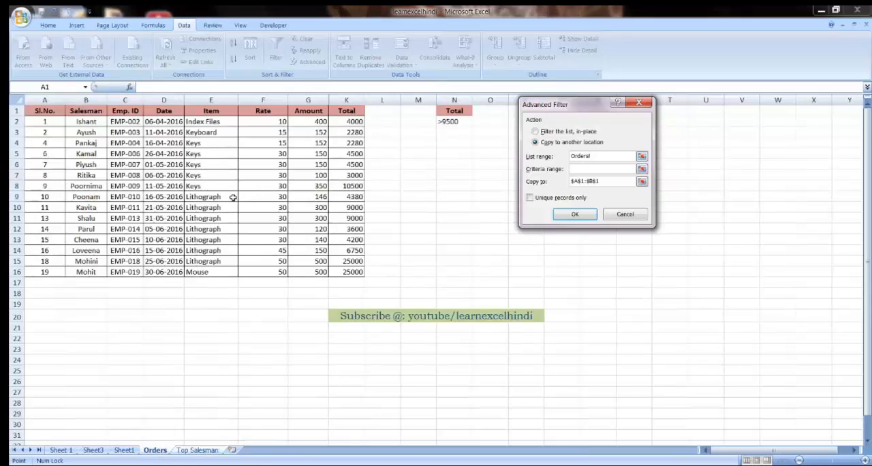
drag(43, 111, 340, 272)
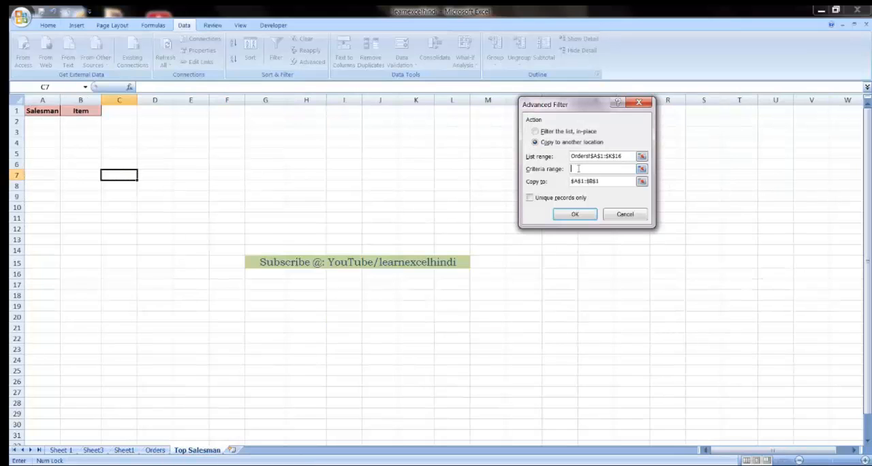
Step: Set the criteria range to Orders!$N$1:$N$2 and the copy destination to the Top Salesman headers A1:B1, and run the filter
click(155, 451)
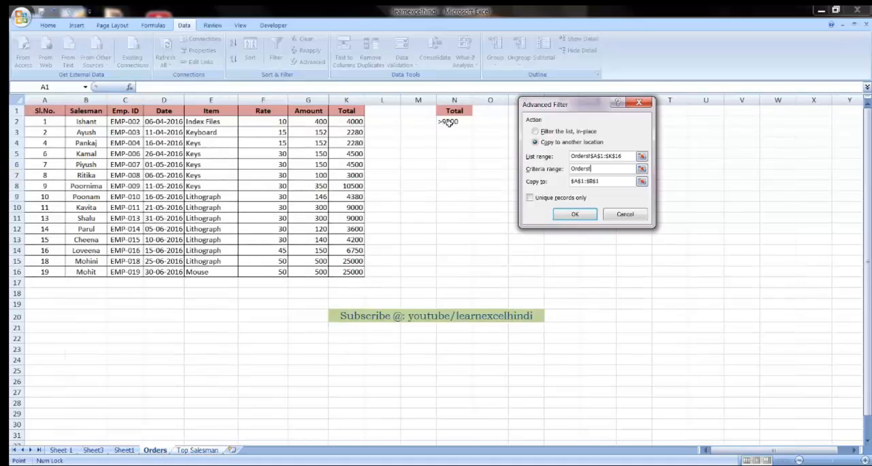
drag(459, 109, 458, 121)
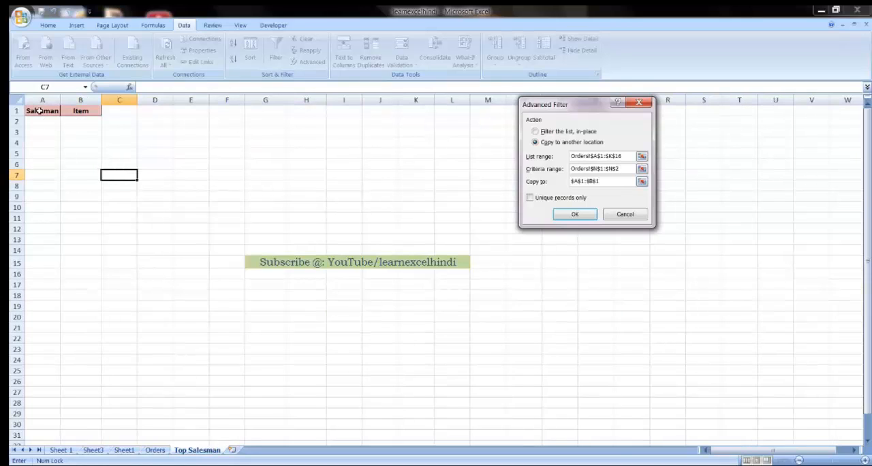
drag(39, 111, 82, 114)
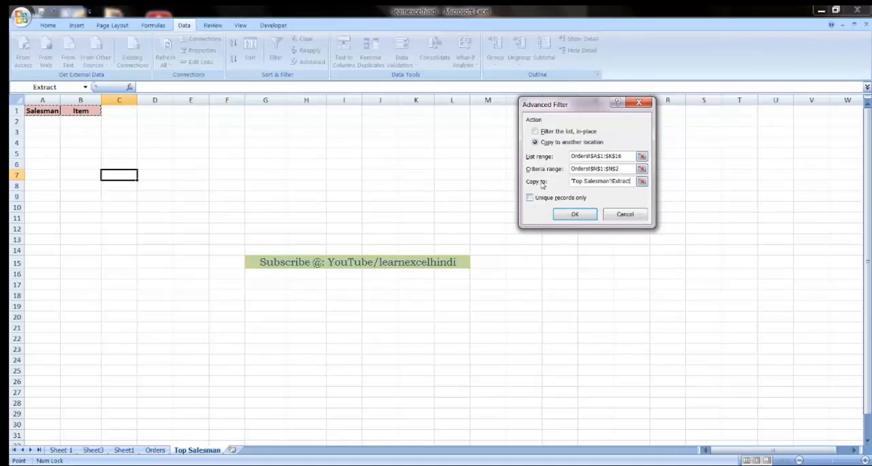
click(571, 216)
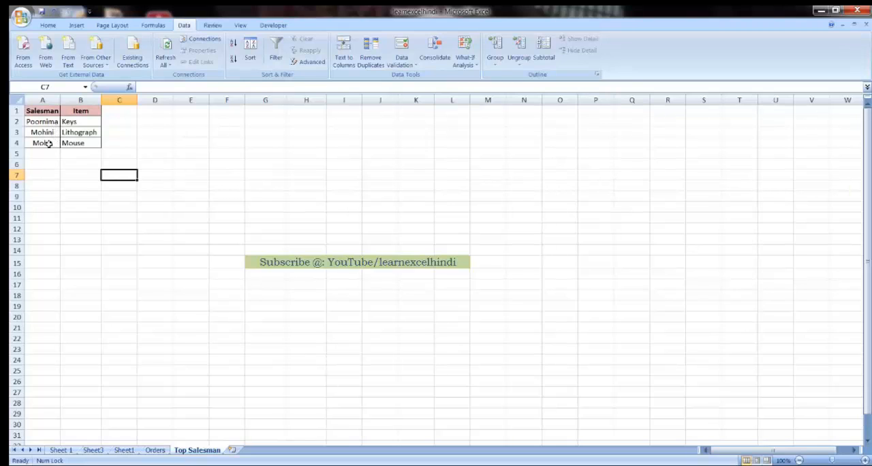
Step: Compare the extracted salesmen and items with the Orders rows whose totals exceed 9500
click(81, 121)
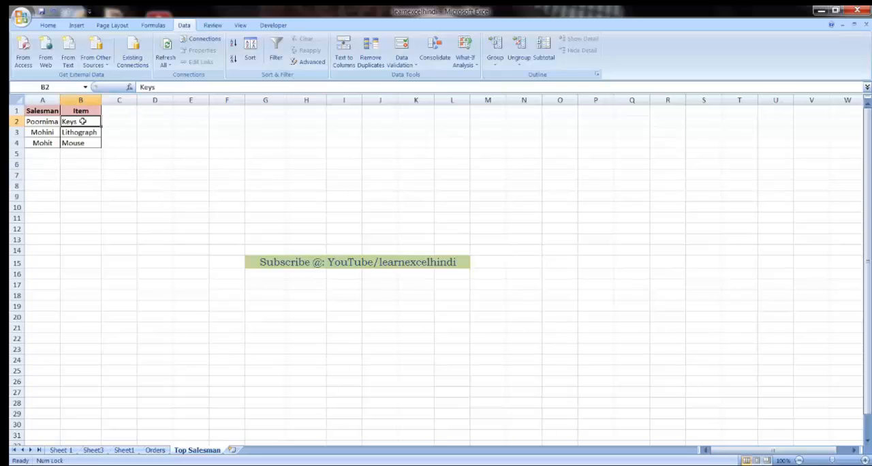
click(79, 143)
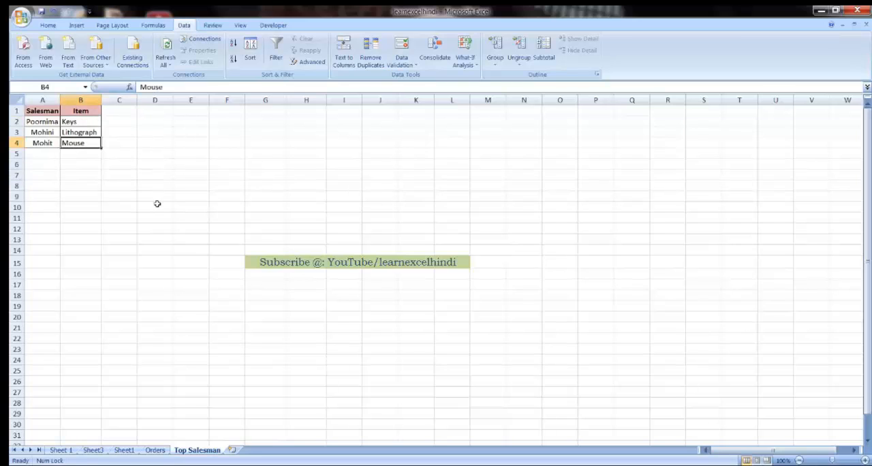
click(154, 449)
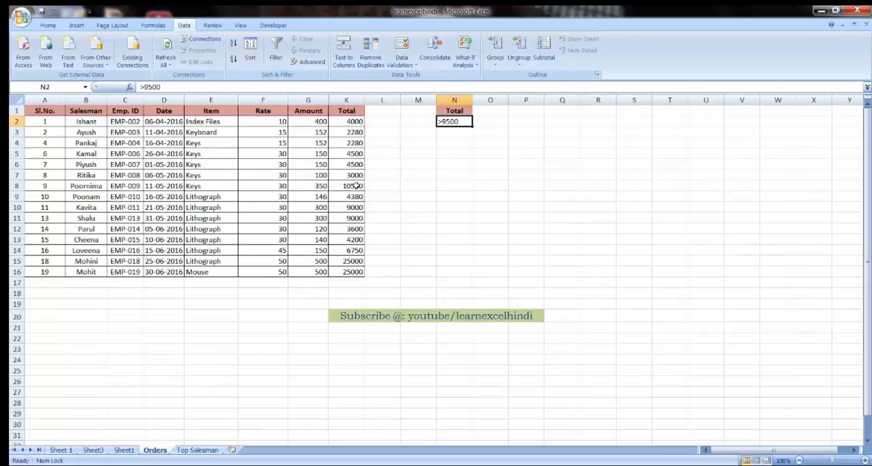
drag(356, 185, 86, 180)
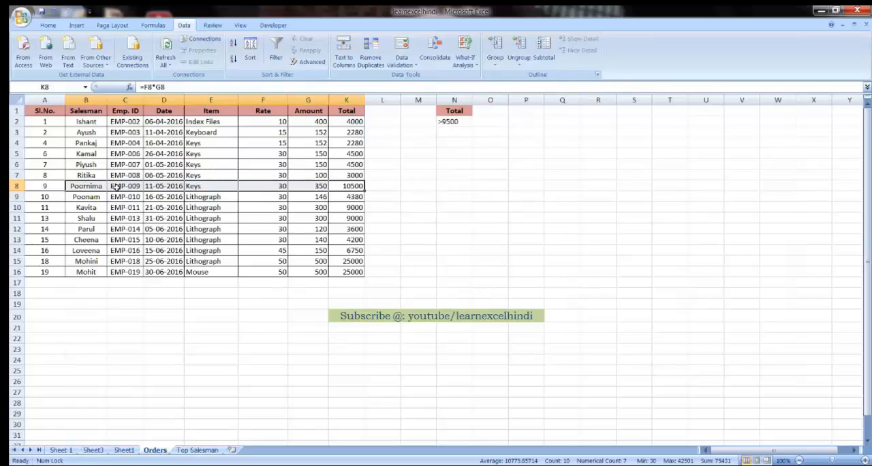
drag(90, 261, 342, 268)
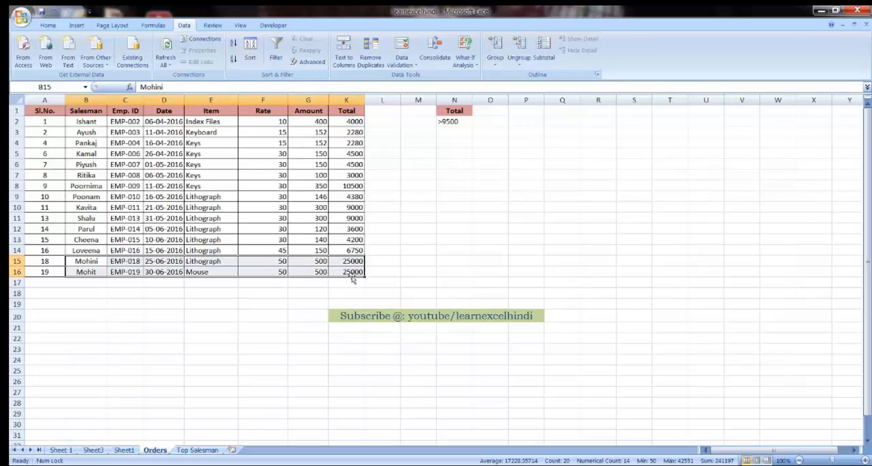
click(385, 282)
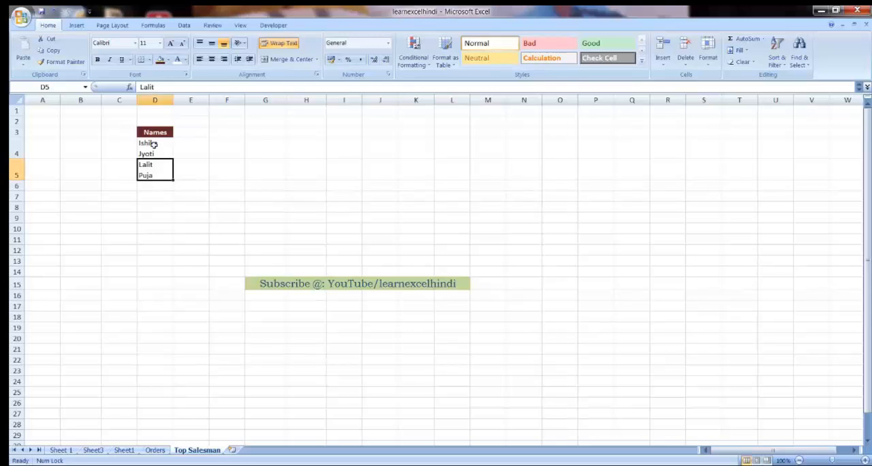
Step: Examine how the entries of the Names list are divided between cells D4 and D5
drag(154, 149, 152, 168)
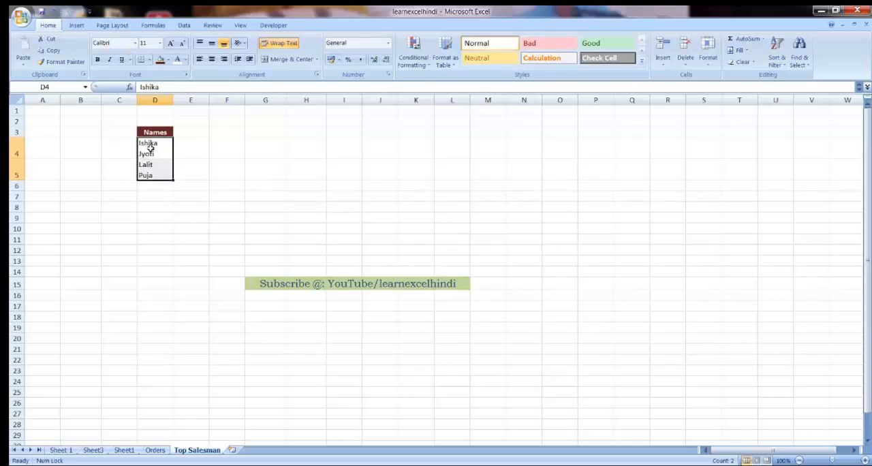
click(149, 147)
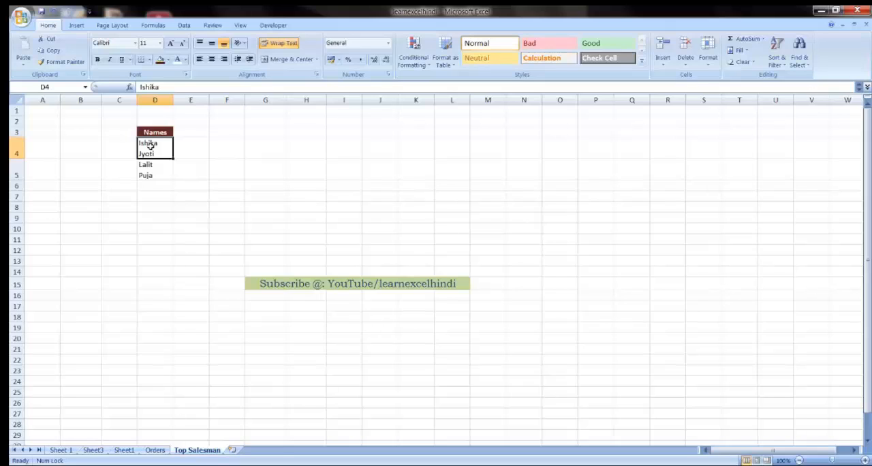
key(Down)
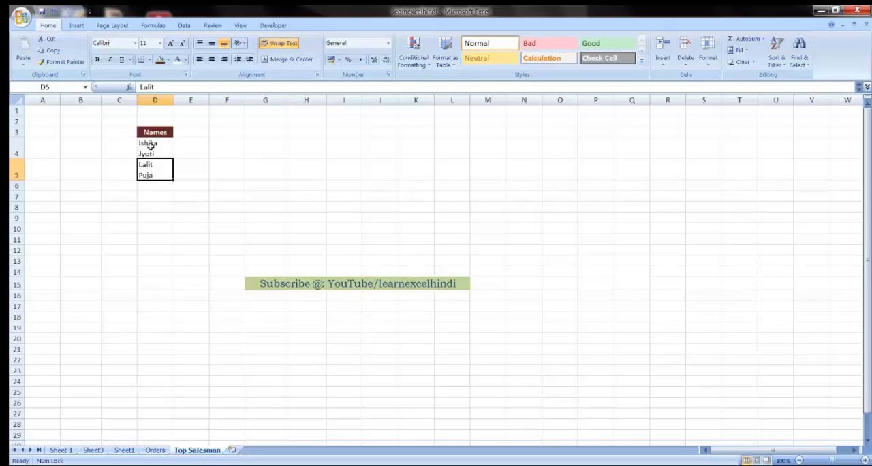
Step: Enter two more first names in cell D6, separated by a line break within the cell
key(Down)
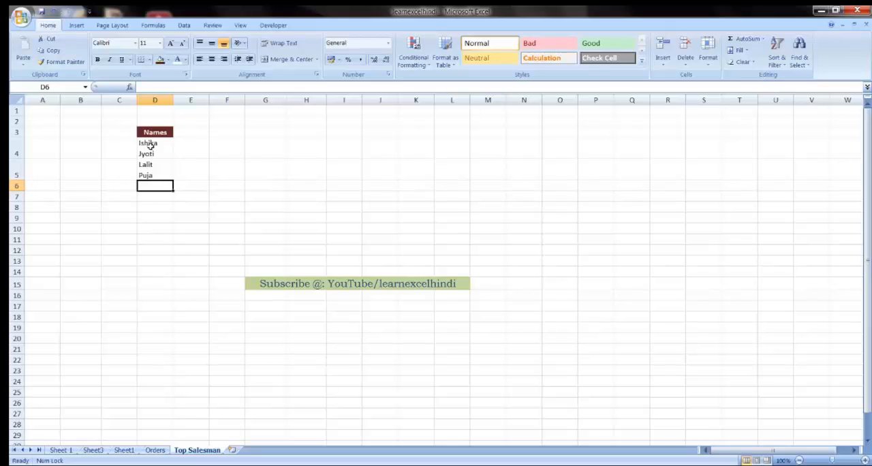
text(Usha)
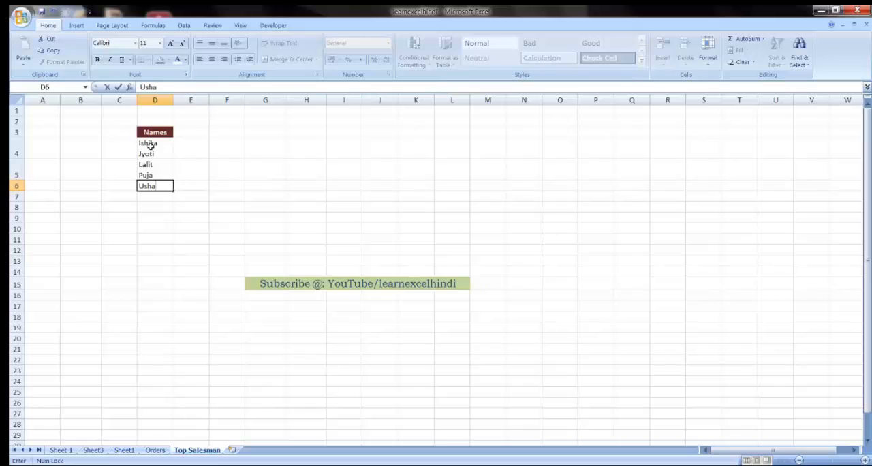
key(alt+Return)
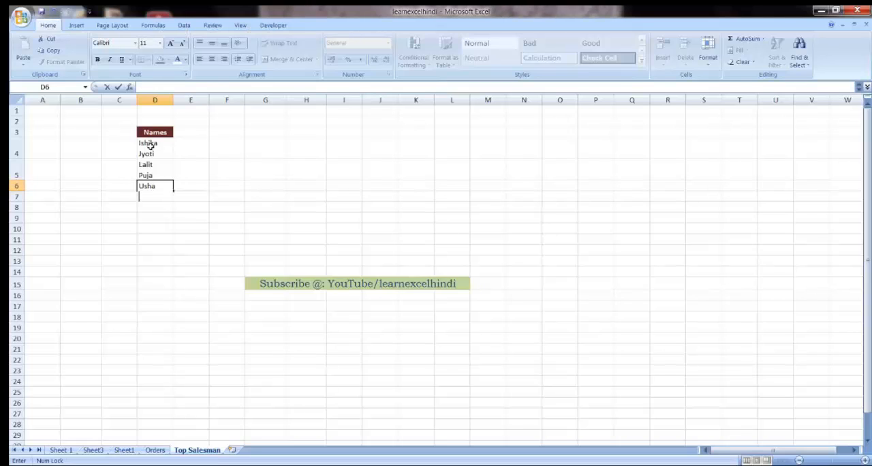
text(Reena)
key(Return)
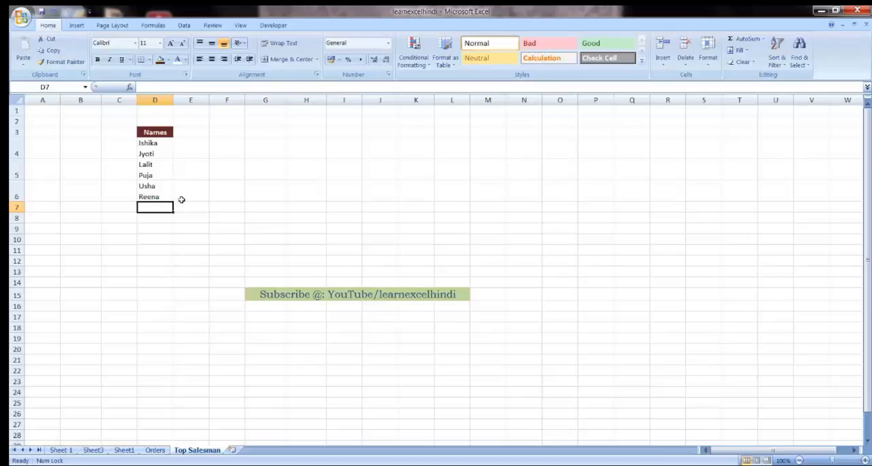
Step: Replace every line break in the Names entries of column D with a space using Replace All
click(162, 96)
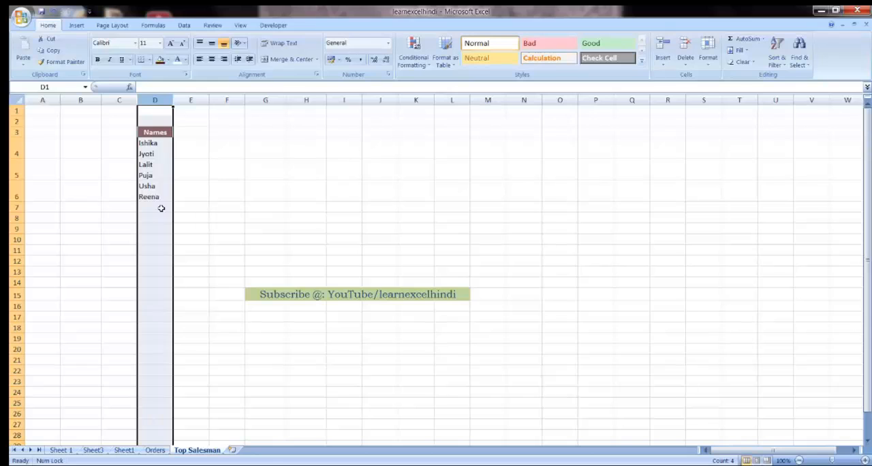
key(ctrl+h)
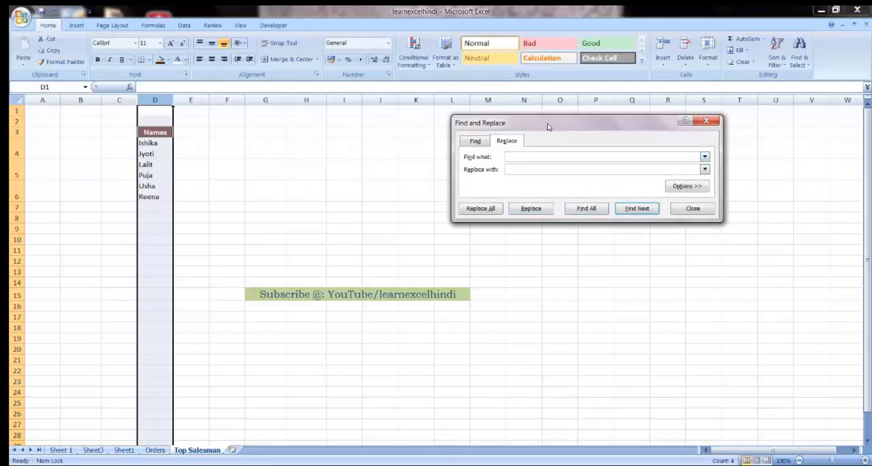
drag(541, 125, 460, 151)
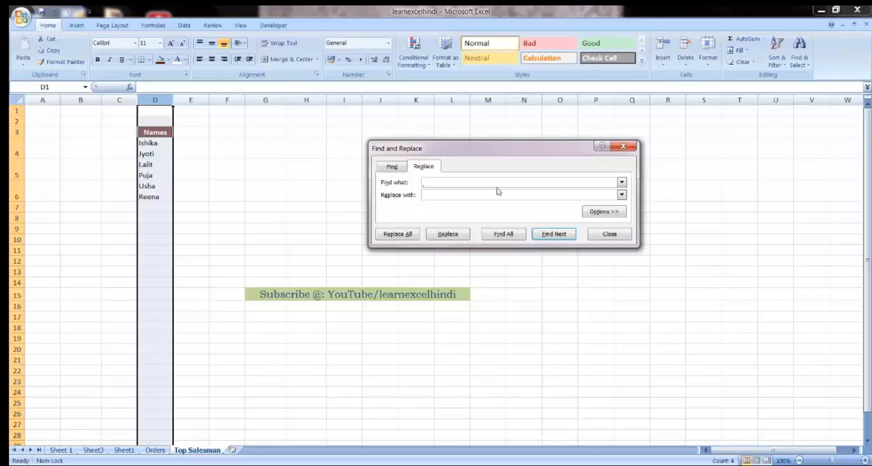
click(441, 197)
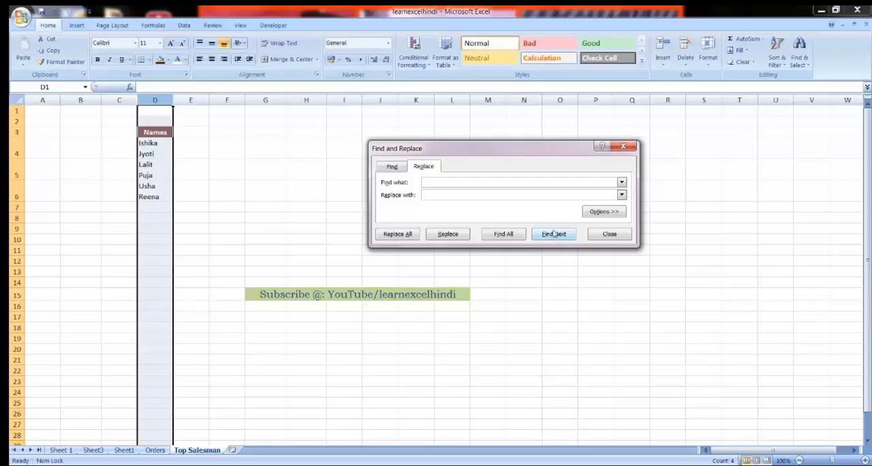
click(404, 236)
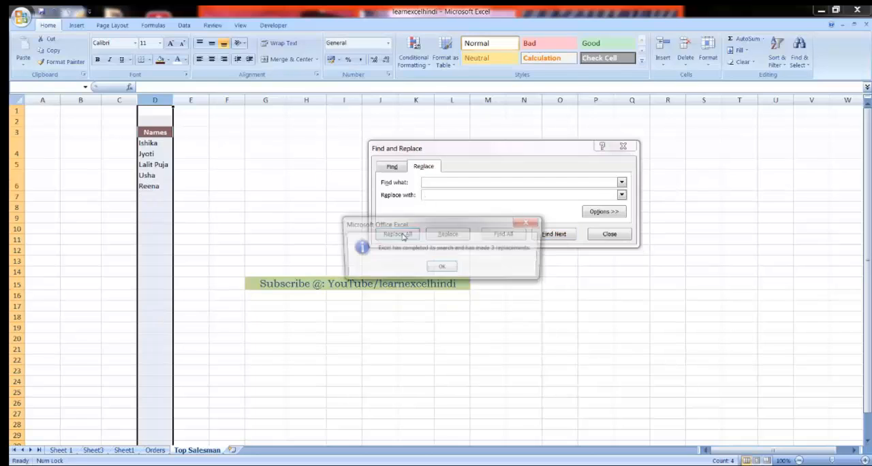
click(442, 269)
click(610, 233)
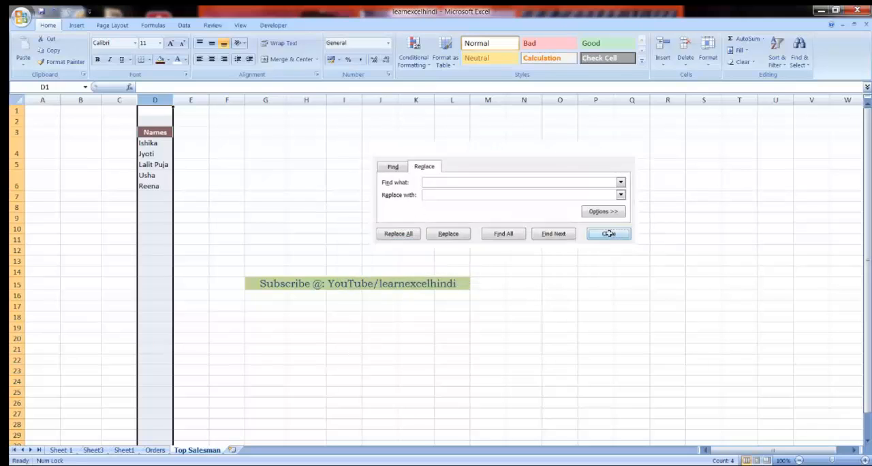
Step: Widen column D so each pair of names fits on one line, and check the entries in D4:D6
click(154, 188)
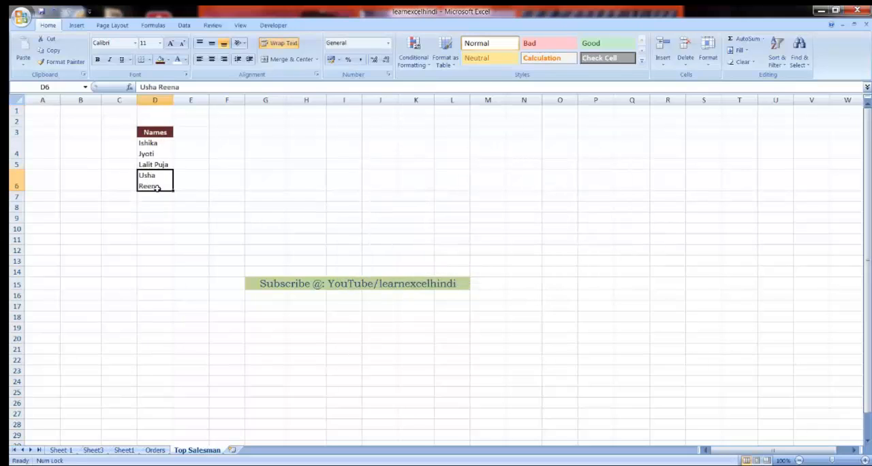
drag(173, 100, 179, 99)
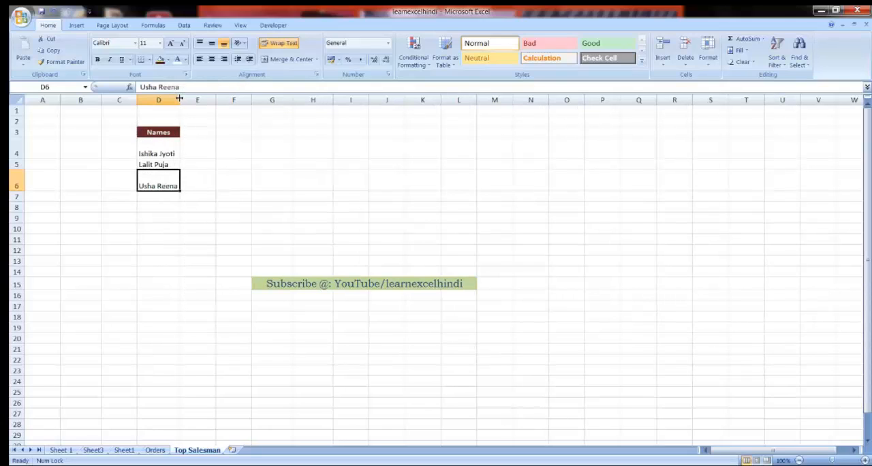
click(157, 151)
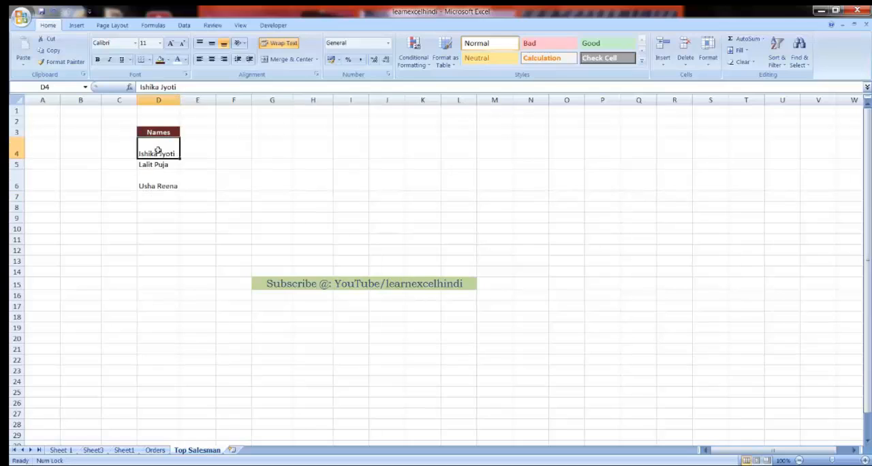
click(157, 165)
click(157, 181)
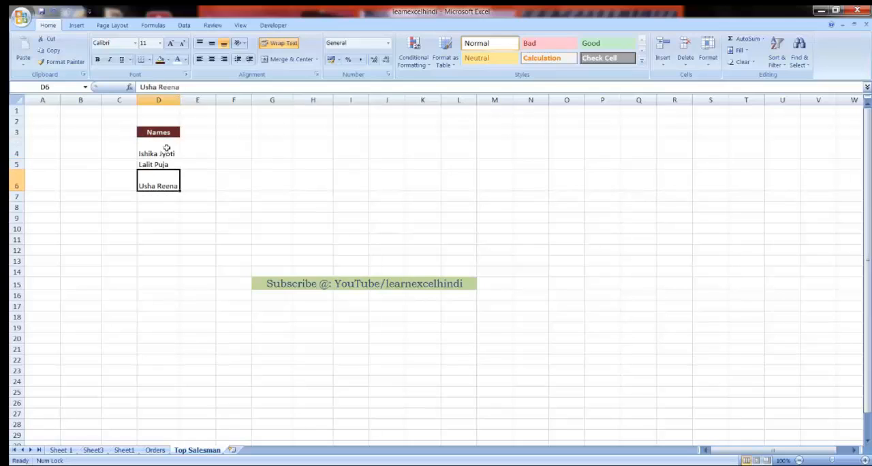
drag(168, 144, 168, 171)
click(164, 175)
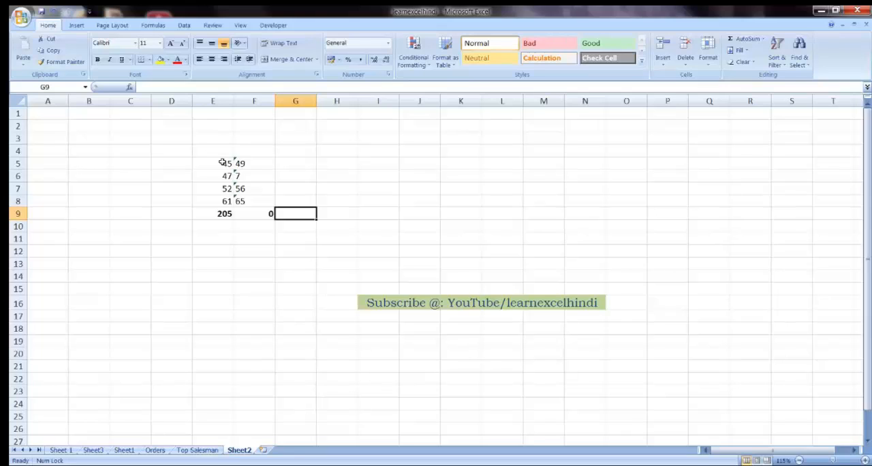
Step: Examine the numbers in E5:E8 on Sheet2 and their total in E9
key(Left)
key(Left)
key(Up)
key(Up)
key(Up)
key(Up)
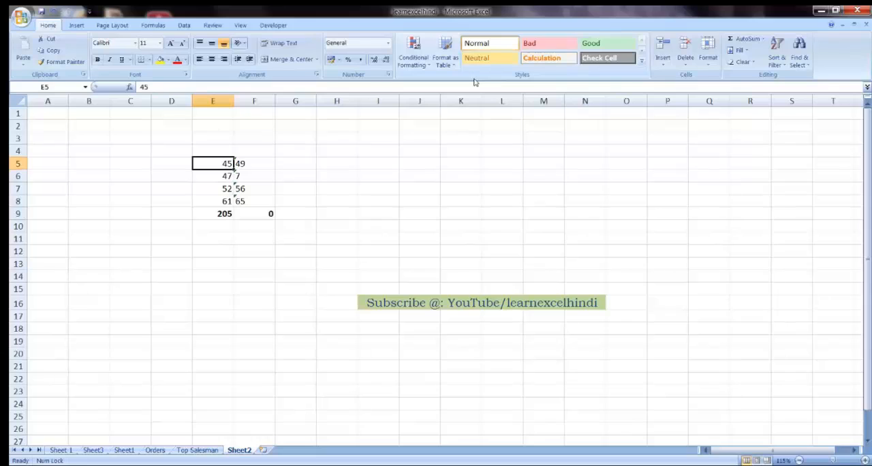
key(shift+Down)
key(shift+Down)
key(shift+Down)
key(Down)
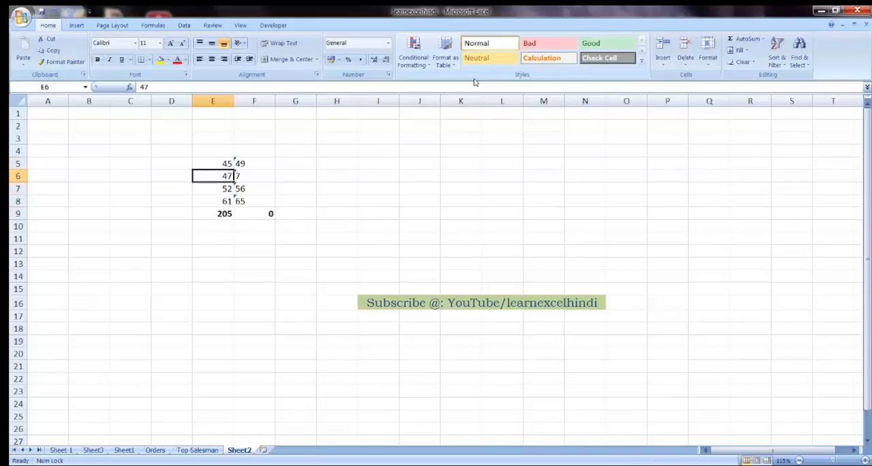
key(Down)
key(Down)
key(Down)
Step: Examine how the entries in F5:F8 are stored and the sum formula in F9
key(Right)
key(Up)
key(Up)
key(Up)
key(Up)
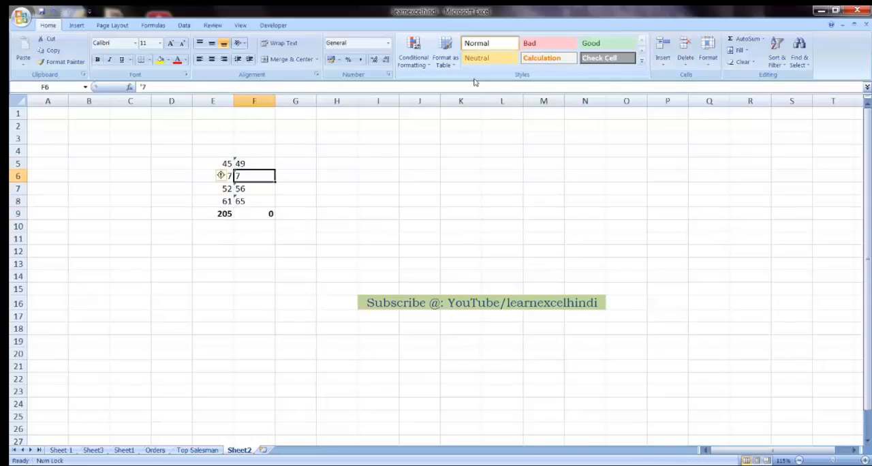
key(shift+Down)
key(shift+Down)
key(shift+Down)
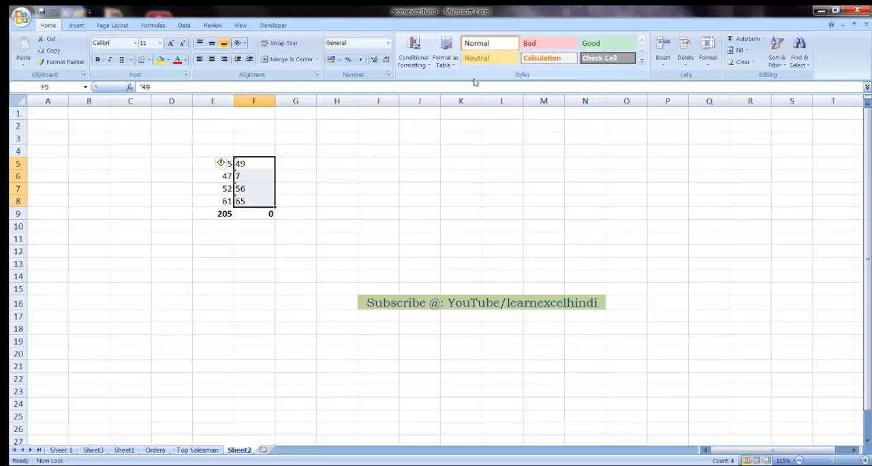
key(Down)
key(Down)
key(Down)
key(Down)
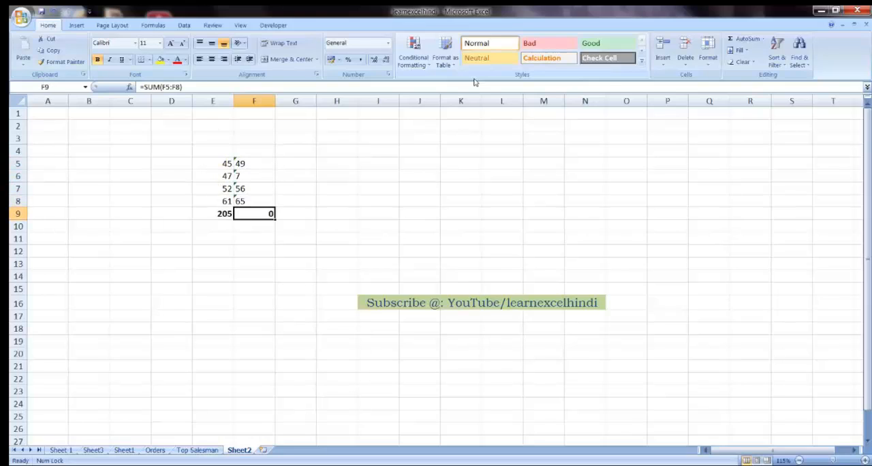
Step: Compare the stored entries in column F with the number in E5, and recheck the total in F9
key(Up)
key(Up)
key(Up)
key(Up)
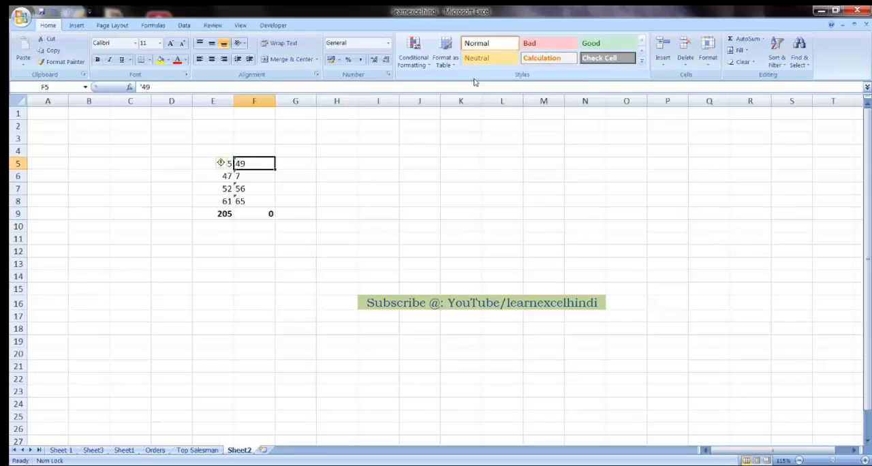
key(shift+Down)
key(shift+Down)
key(shift+Down)
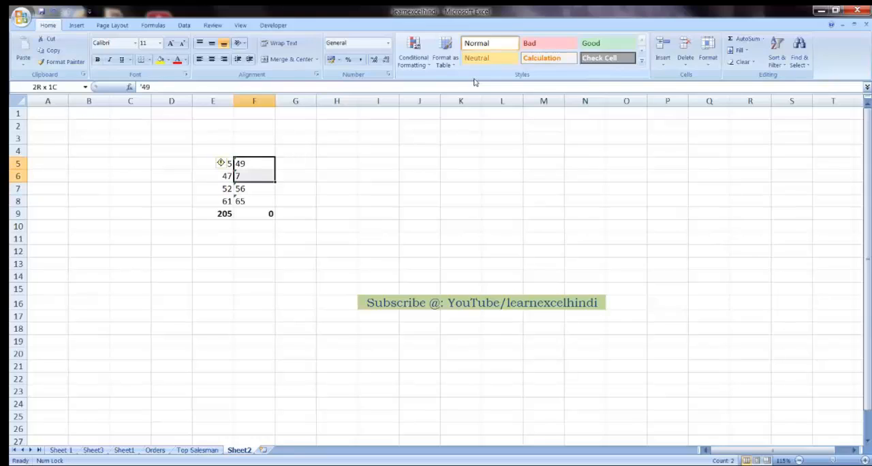
key(Right)
key(Left)
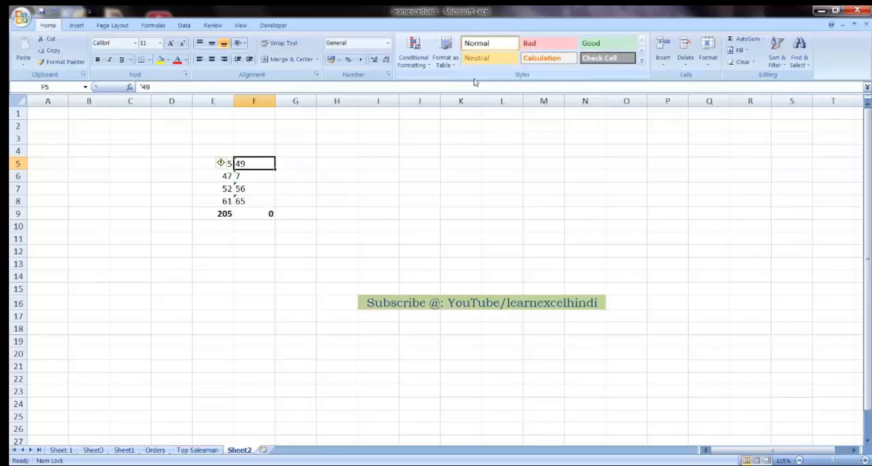
key(Left)
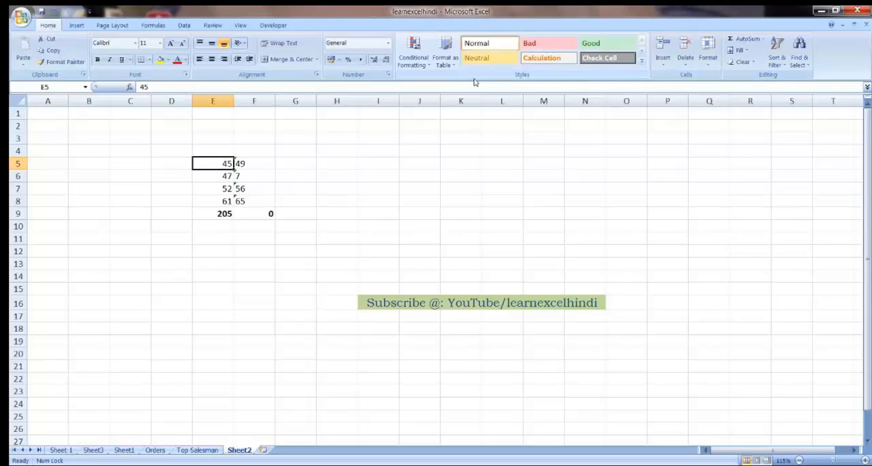
key(Right)
key(Down)
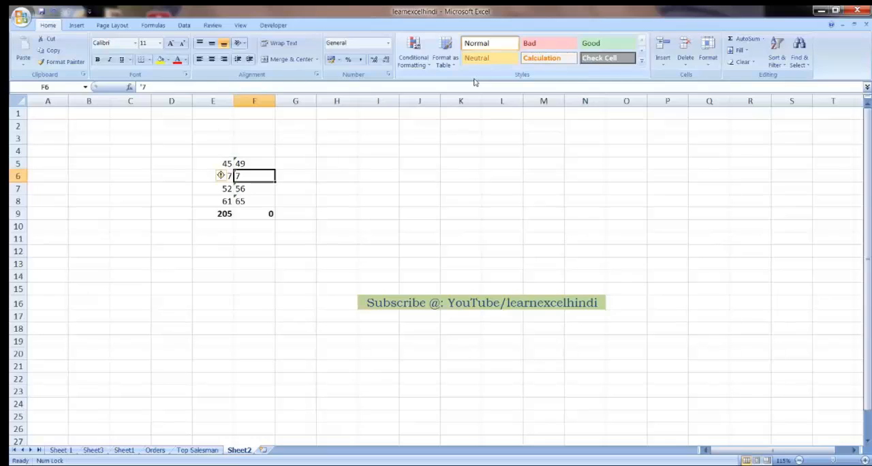
key(Up)
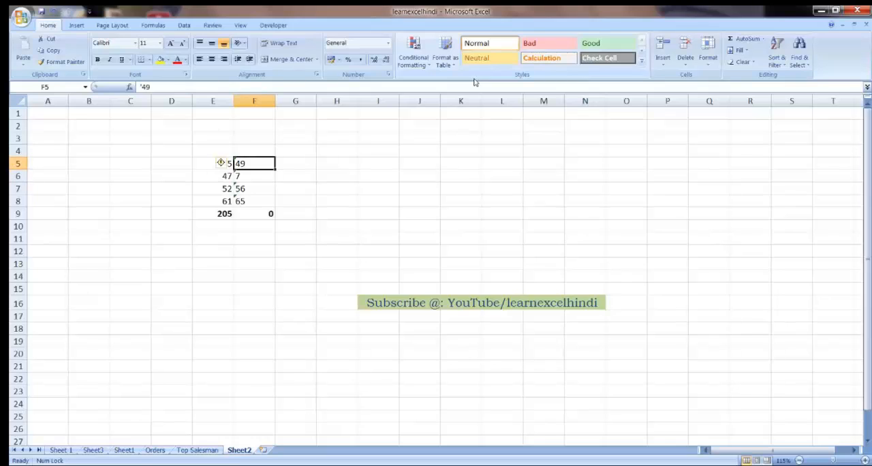
key(Down)
key(Down)
key(Down)
key(Down)
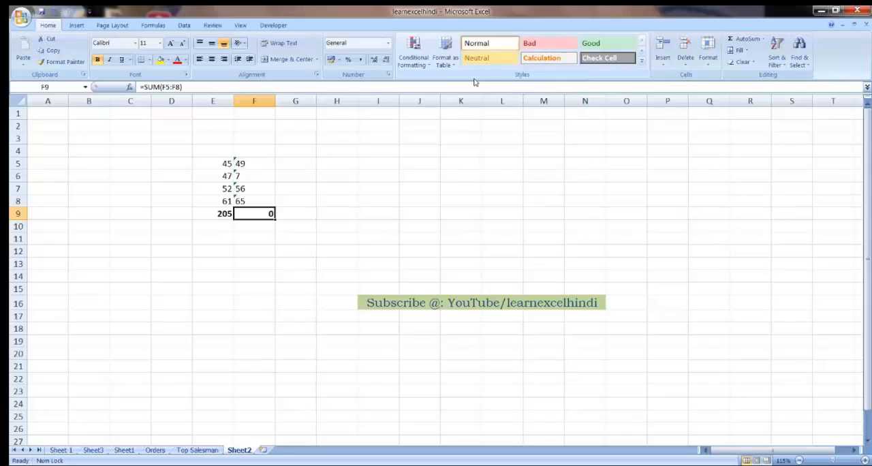
Step: Convert the text entries in F5:F8 to numbers by copying the blank cell G5 and applying Paste Special with the Add operation
key(Right)
key(Up)
key(Up)
key(Up)
key(Up)
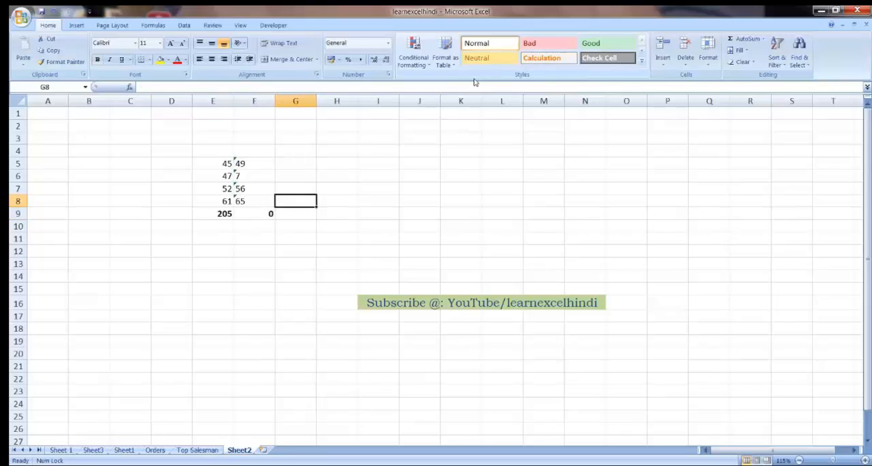
key(Right)
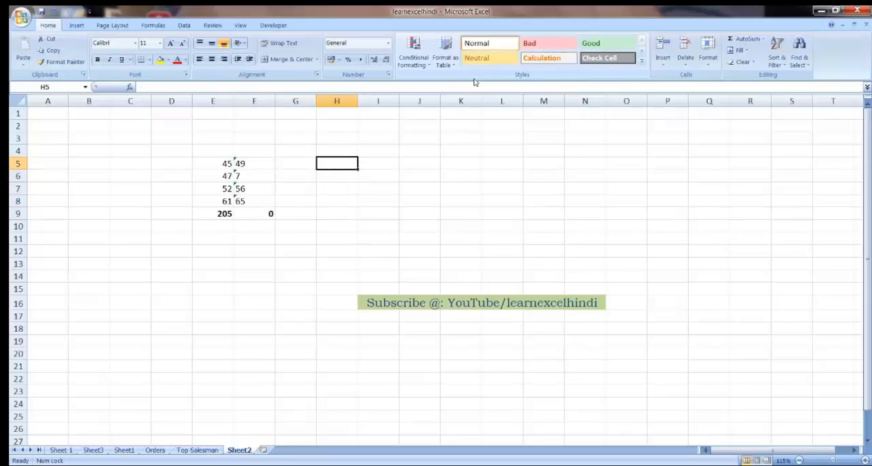
key(Left)
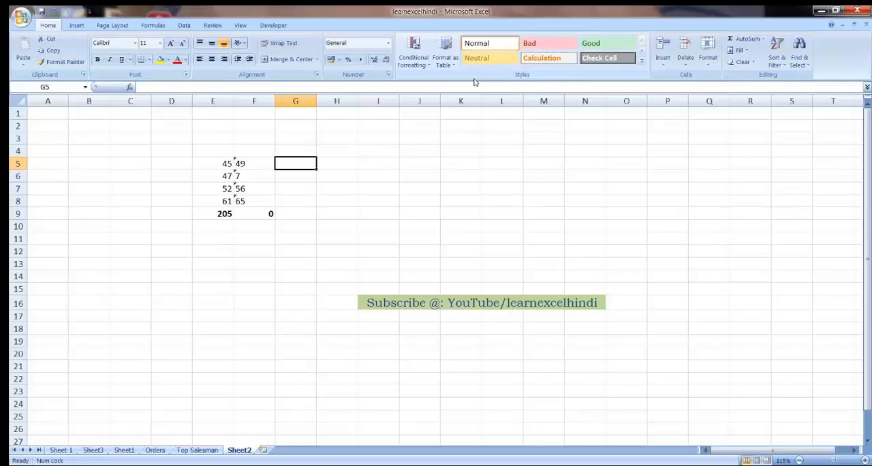
key(ctrl+c)
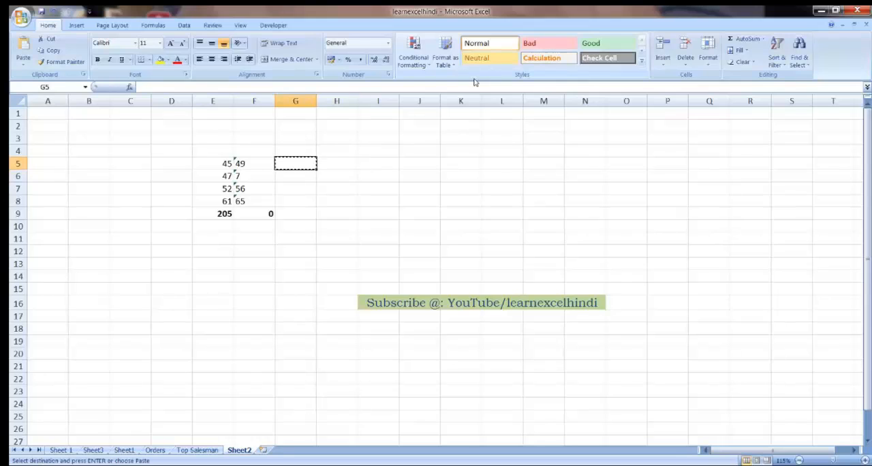
drag(266, 164, 265, 203)
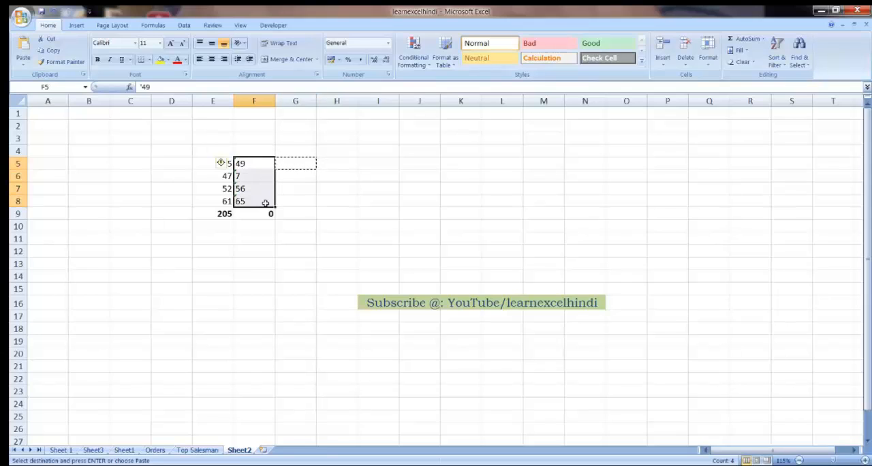
click(23, 66)
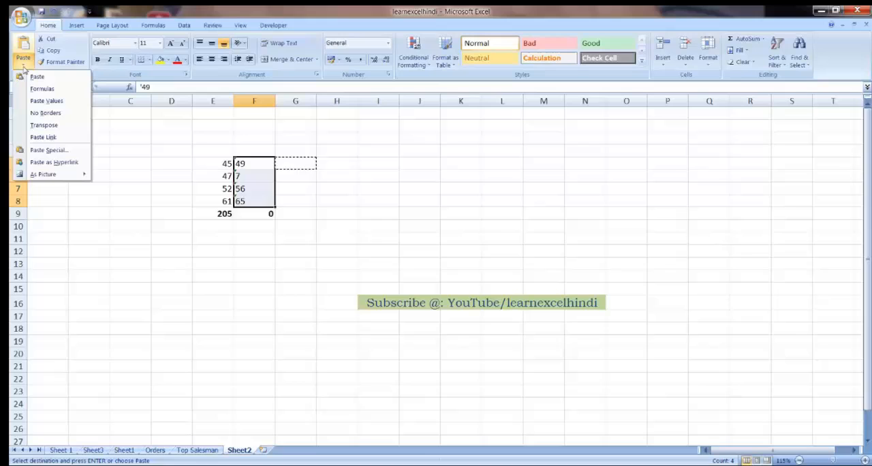
click(53, 150)
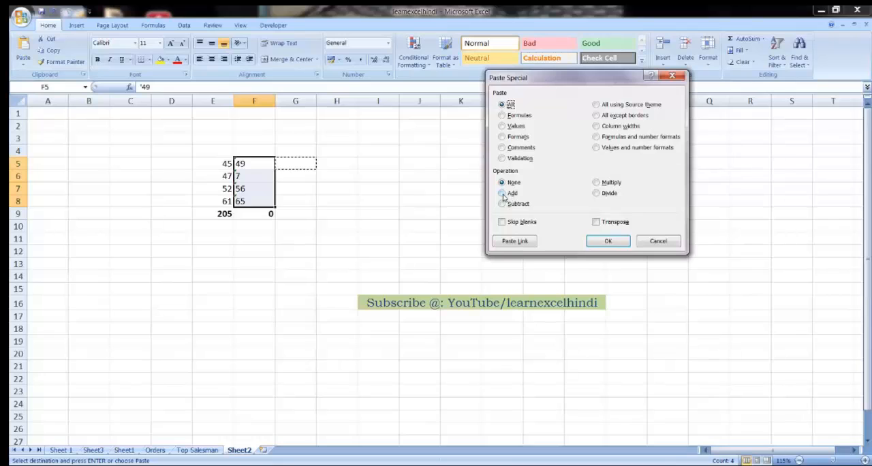
click(511, 195)
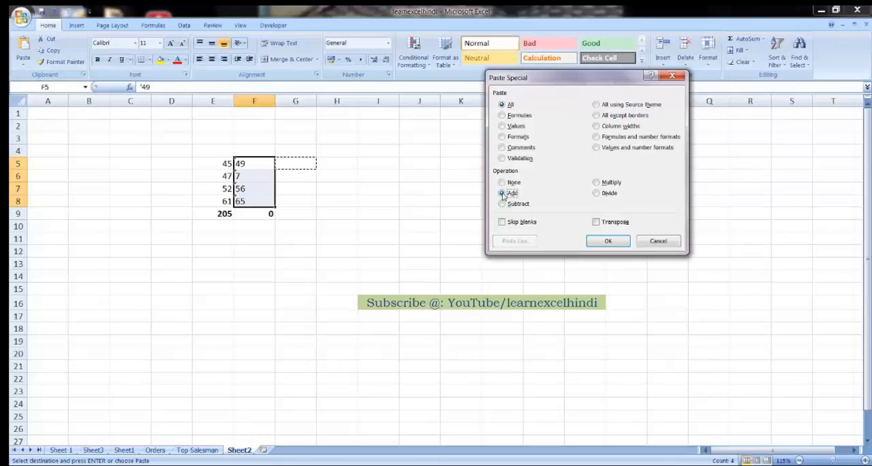
click(608, 243)
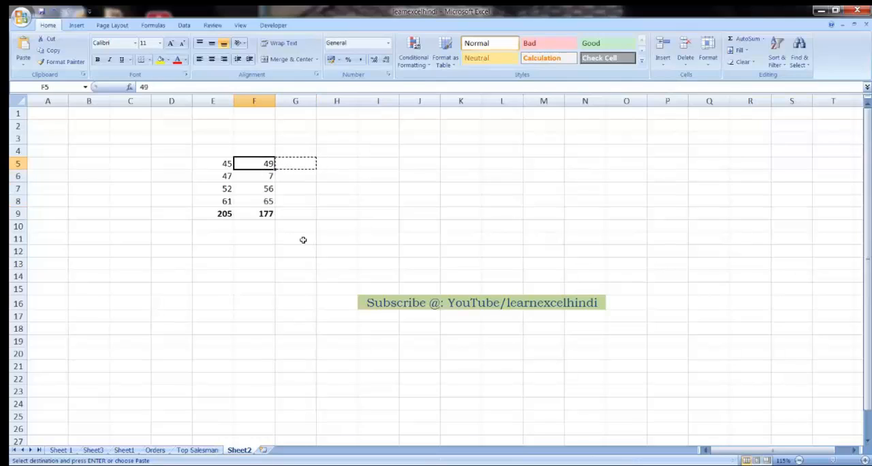
Step: End the copy mode and select F5:F8 to check the converted numbers against the total in F9
key(Right)
click(319, 211)
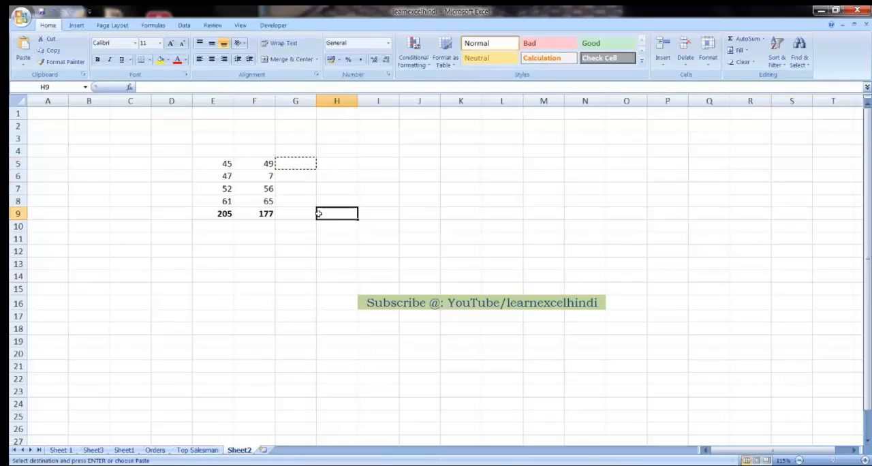
key(Escape)
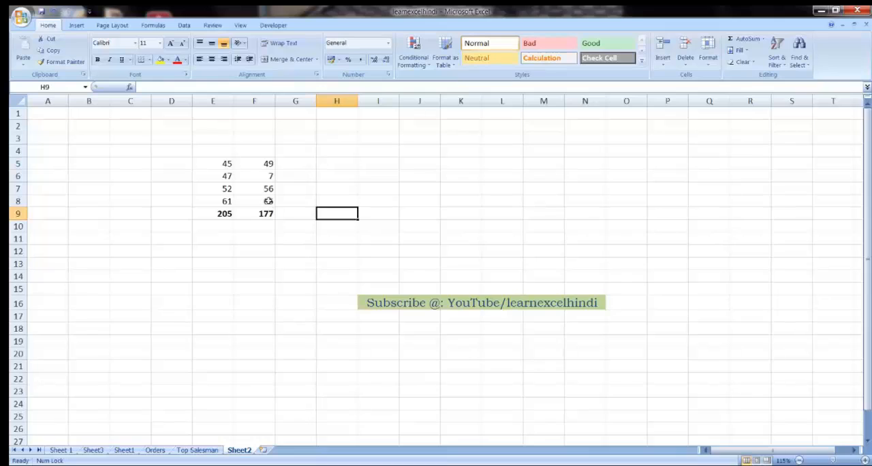
drag(269, 202, 266, 164)
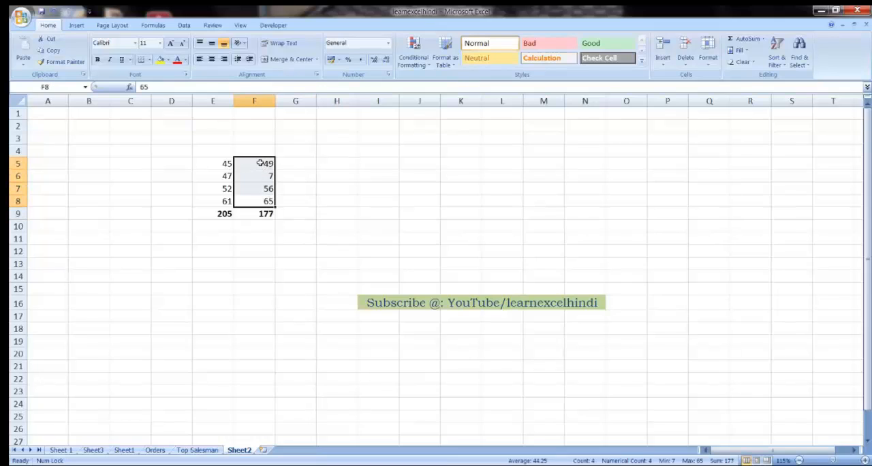
click(261, 214)
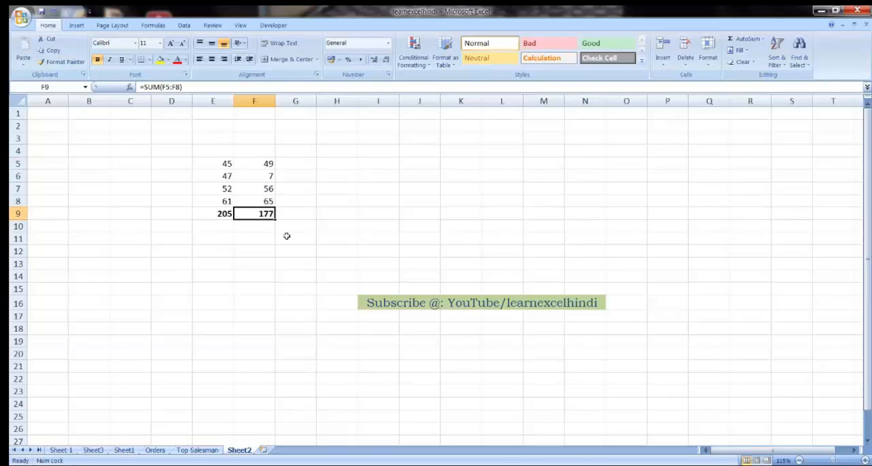
click(258, 227)
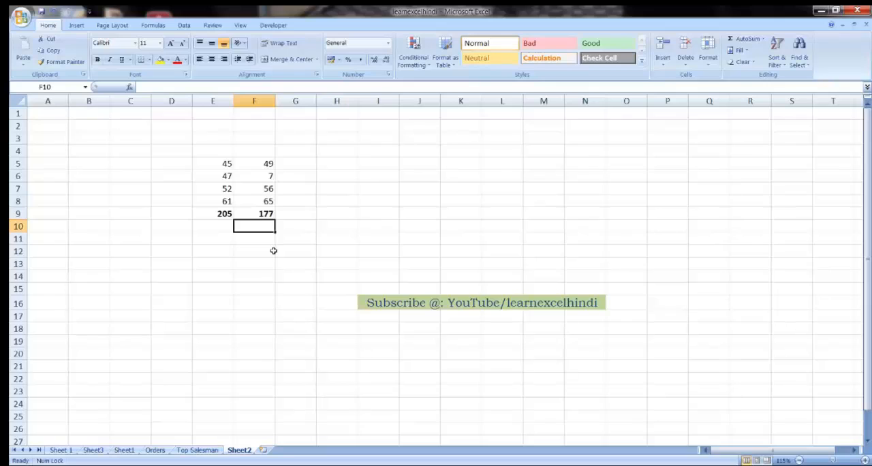
key(Up)
key(Right)
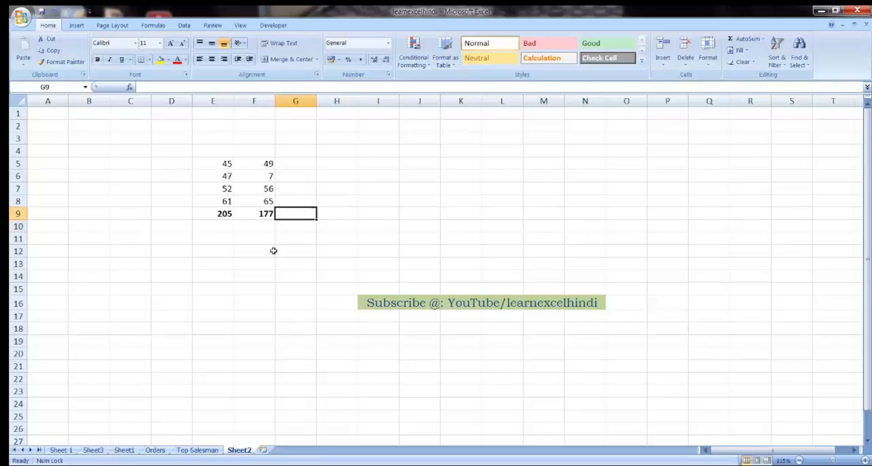
key(Right)
key(Right)
key(Right)
key(Right)
key(Right)
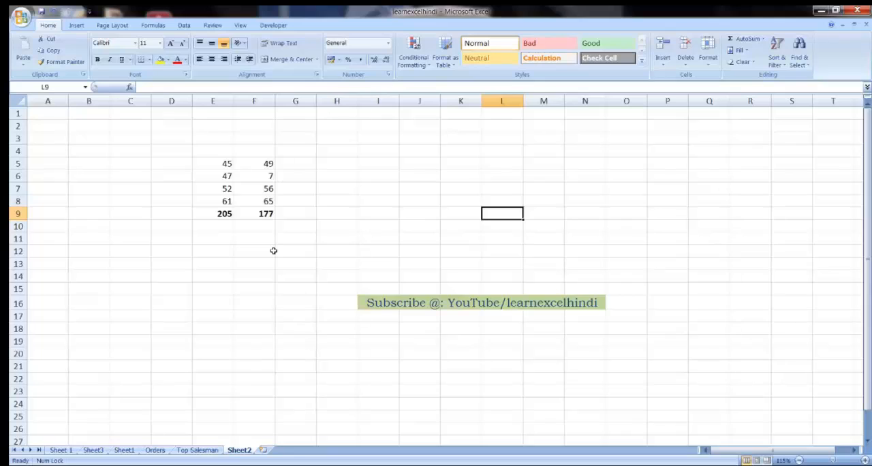
key(Down)
key(Down)
key(Down)
key(Down)
key(Down)
key(Down)
key(Down)
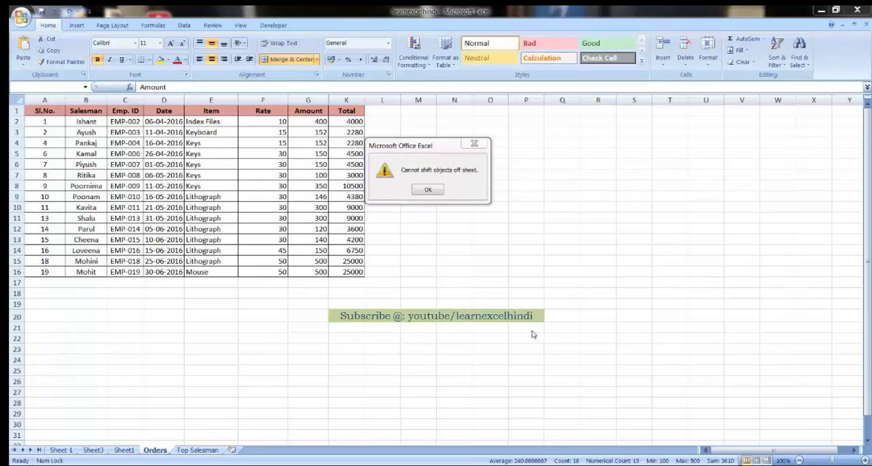
Step: Dismiss the open alert and try to insert a column before the Rate column on the Orders sheet
click(428, 189)
click(467, 232)
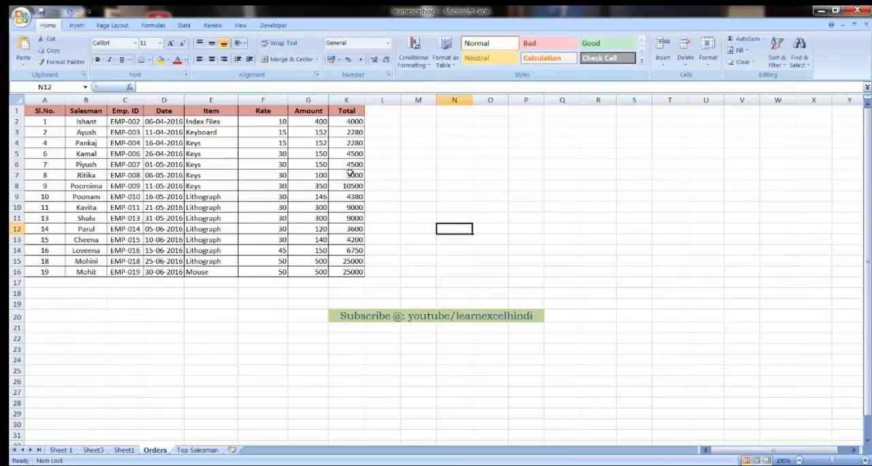
click(260, 99)
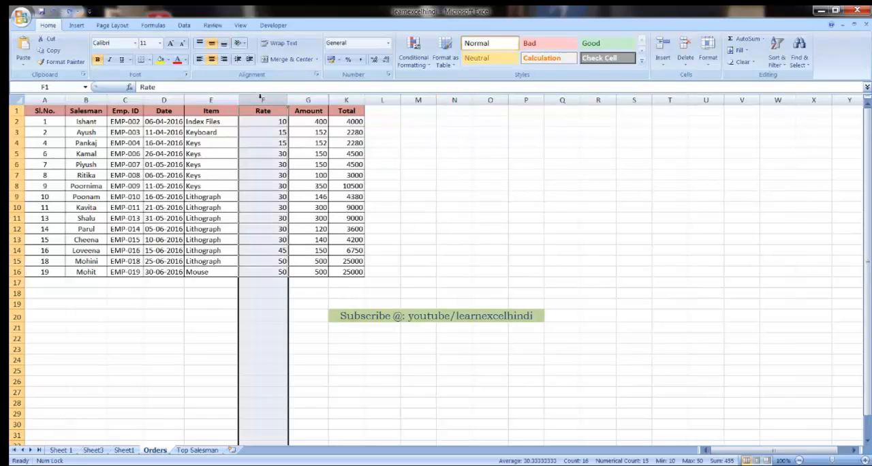
right_click(261, 99)
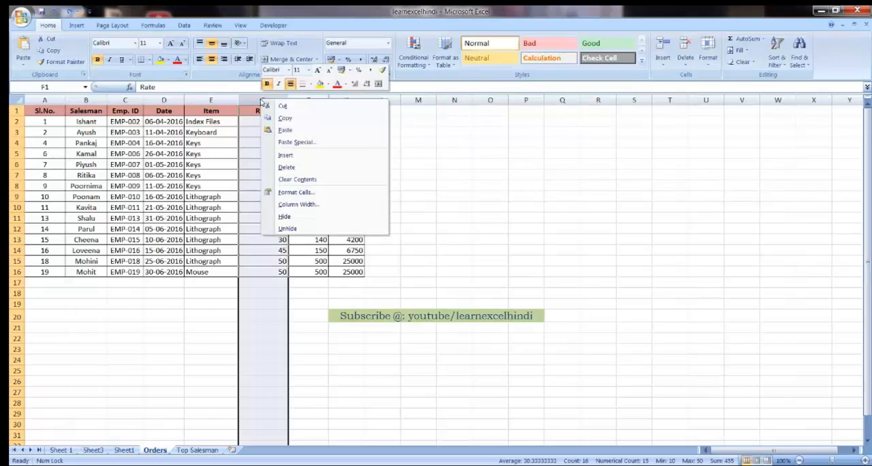
click(289, 156)
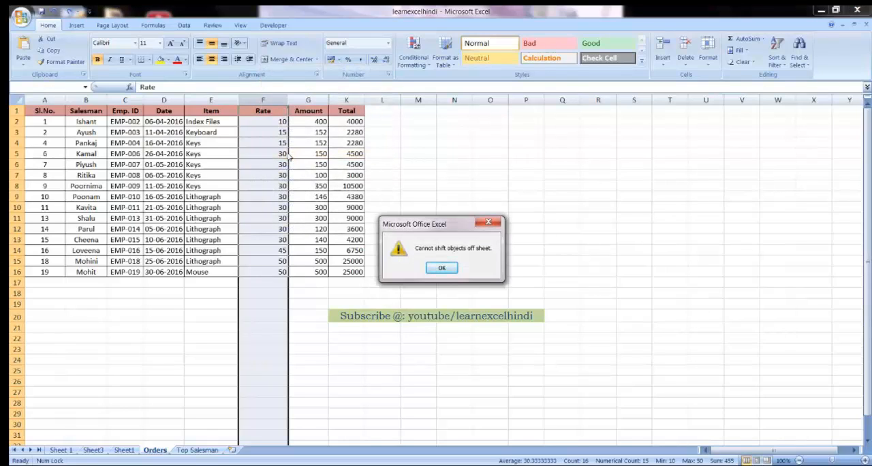
click(492, 225)
click(392, 181)
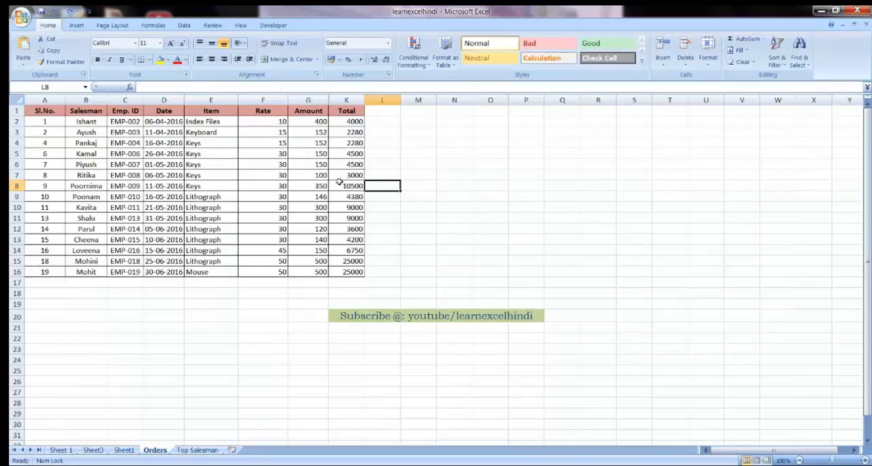
Step: Insert a blank column before the Rate column in the Orders table
click(262, 100)
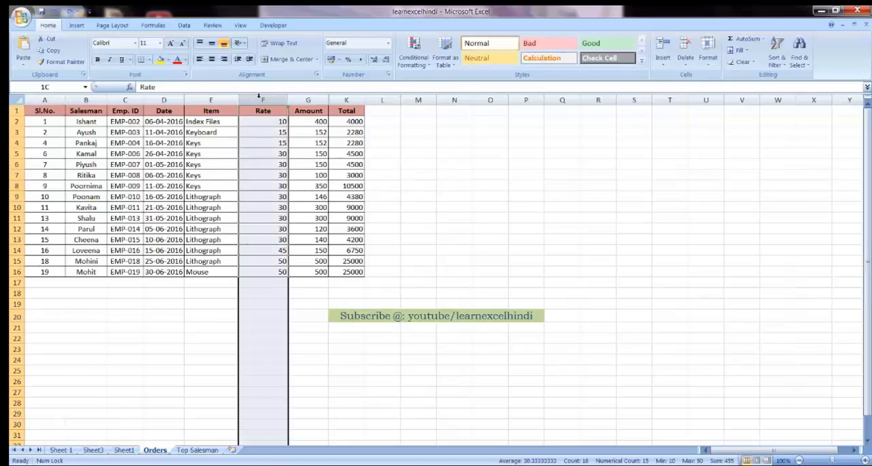
right_click(261, 100)
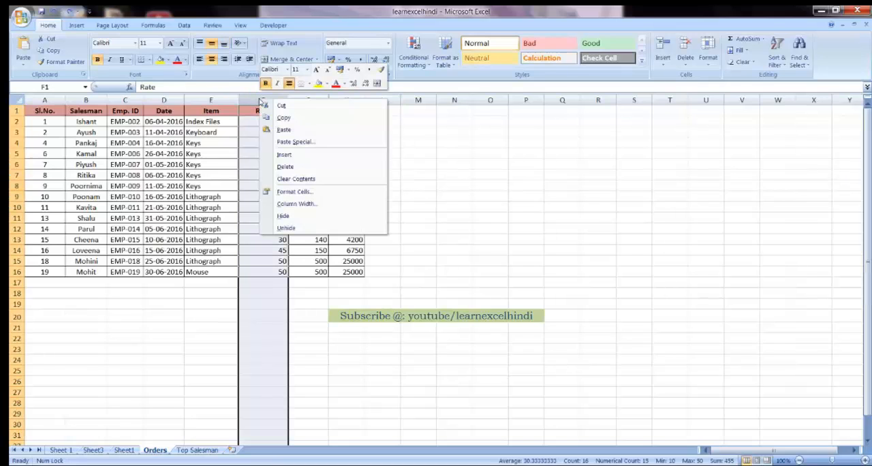
click(284, 155)
click(284, 155)
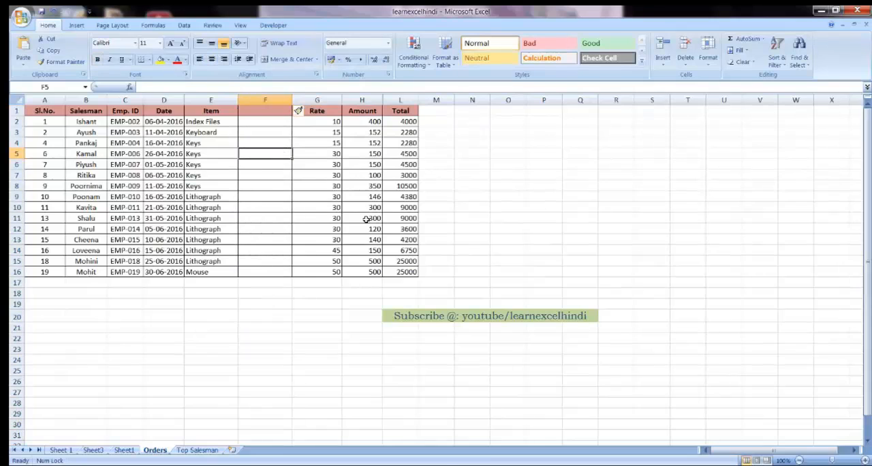
Step: Insert a blank row at row 18, below the Orders table
click(15, 294)
right_click(15, 294)
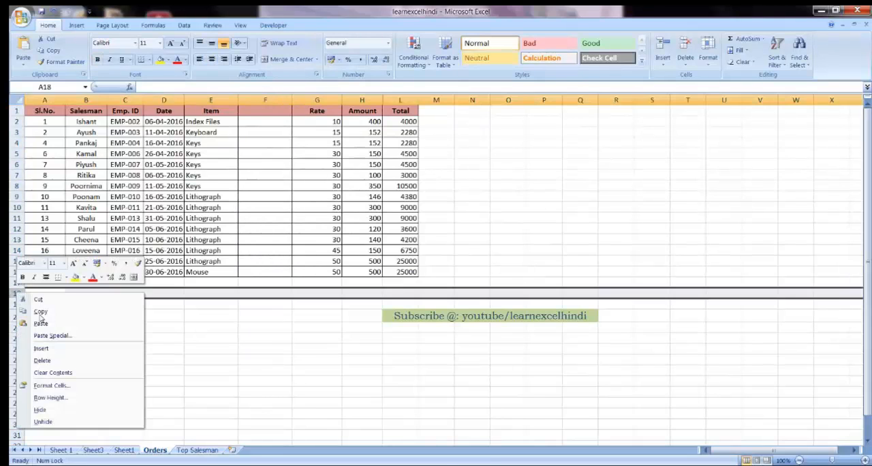
click(47, 349)
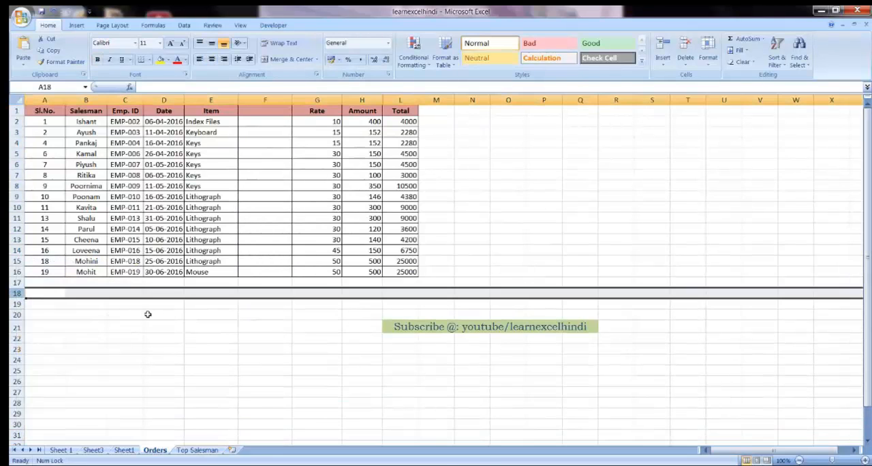
click(251, 293)
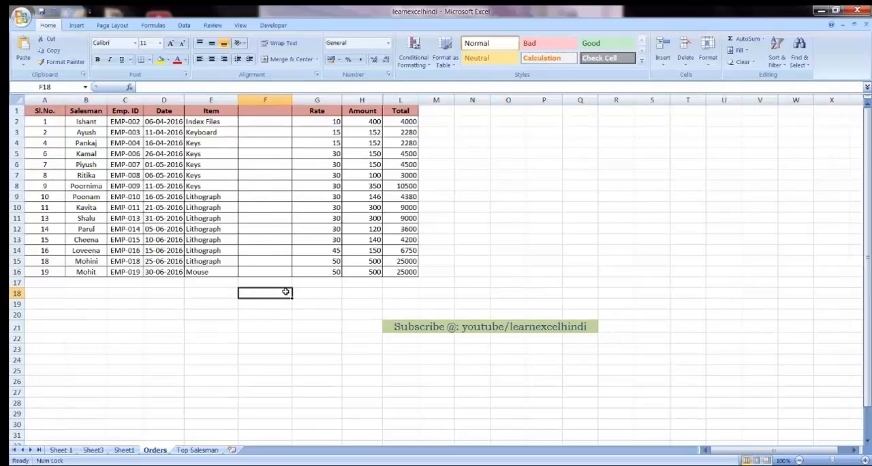
Step: In the advanced Excel options, set the workbook's object display to All instead of hiding objects
click(272, 99)
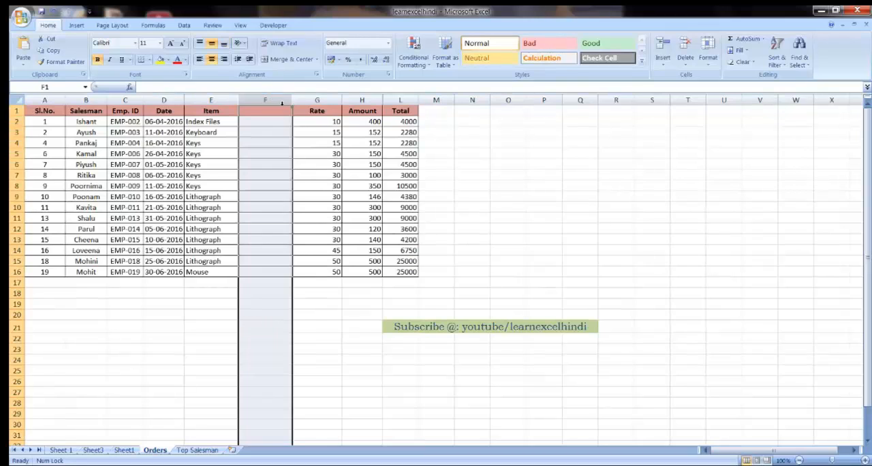
click(271, 122)
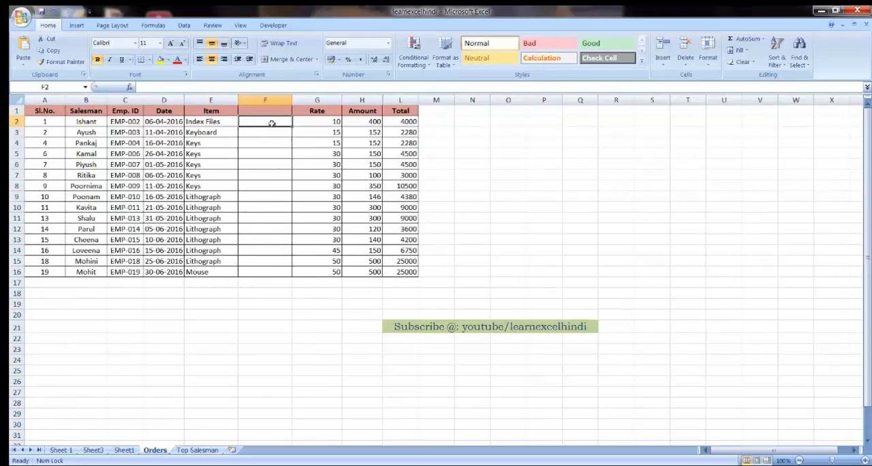
click(25, 22)
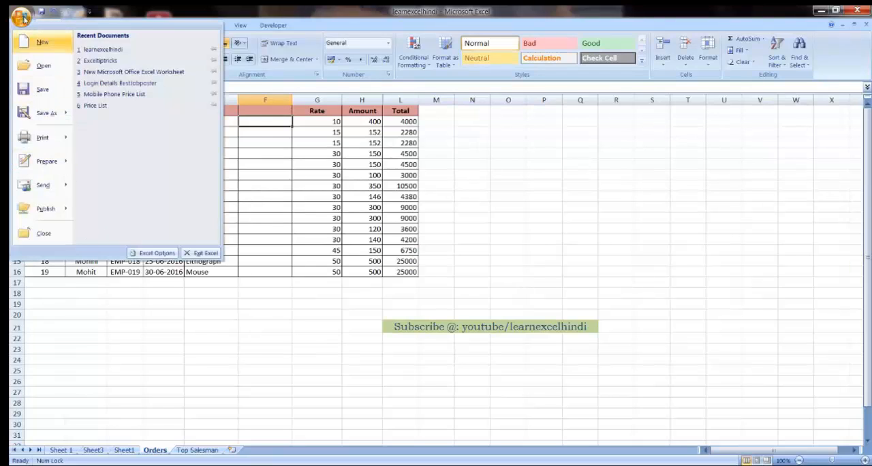
click(151, 253)
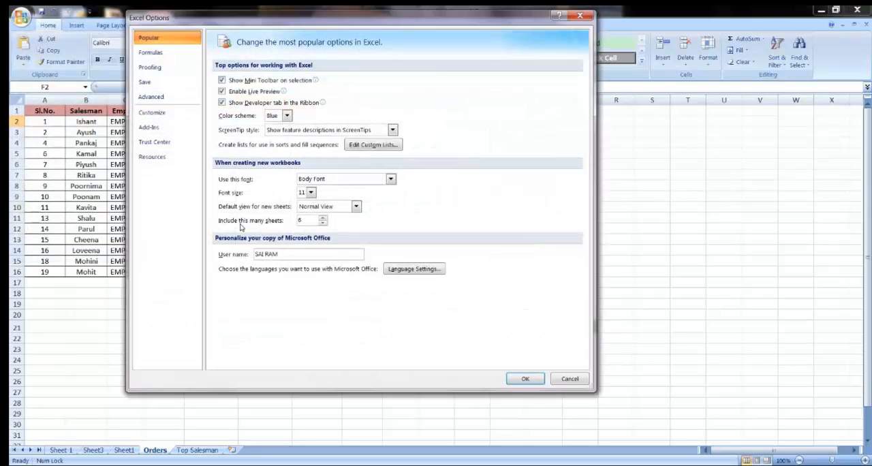
click(151, 97)
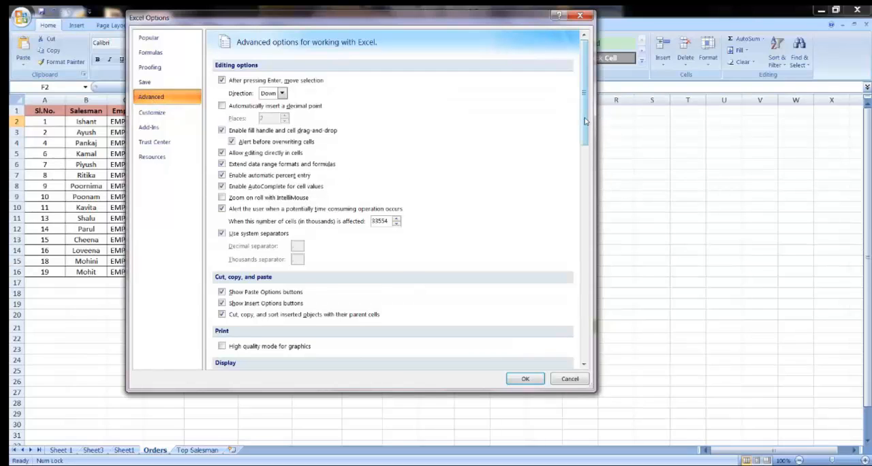
drag(584, 120, 579, 225)
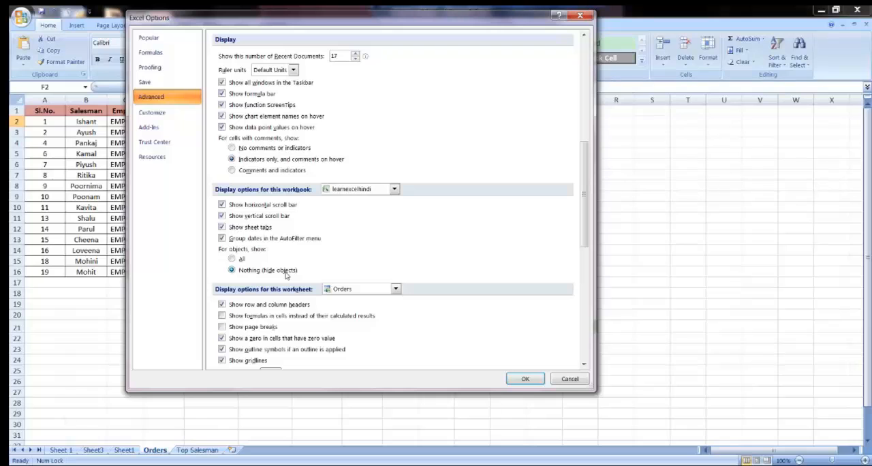
click(232, 260)
click(521, 378)
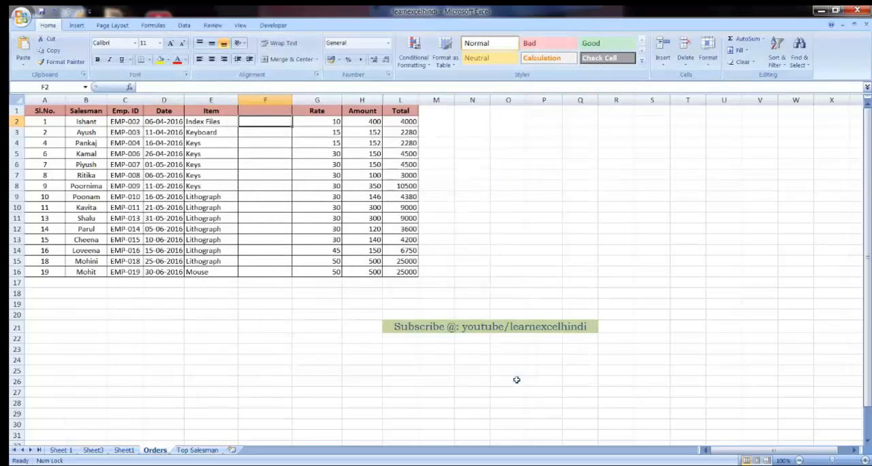
Step: Insert a blank column before the Amount column in the Orders table
click(360, 100)
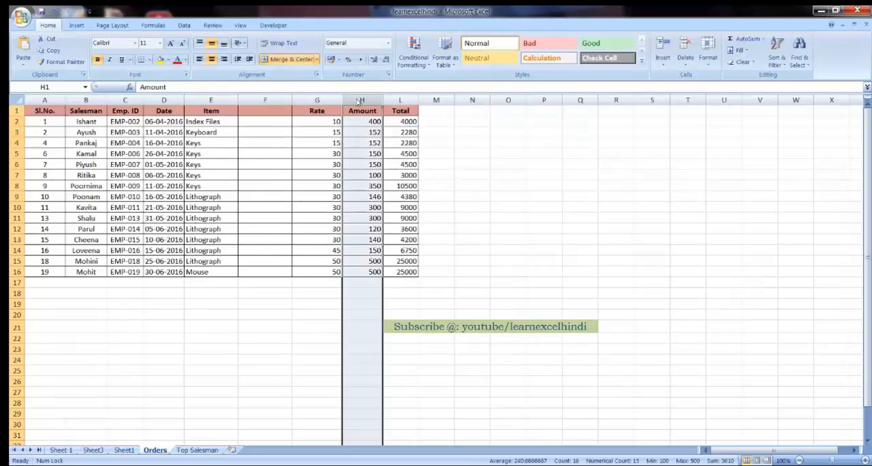
right_click(360, 101)
click(382, 154)
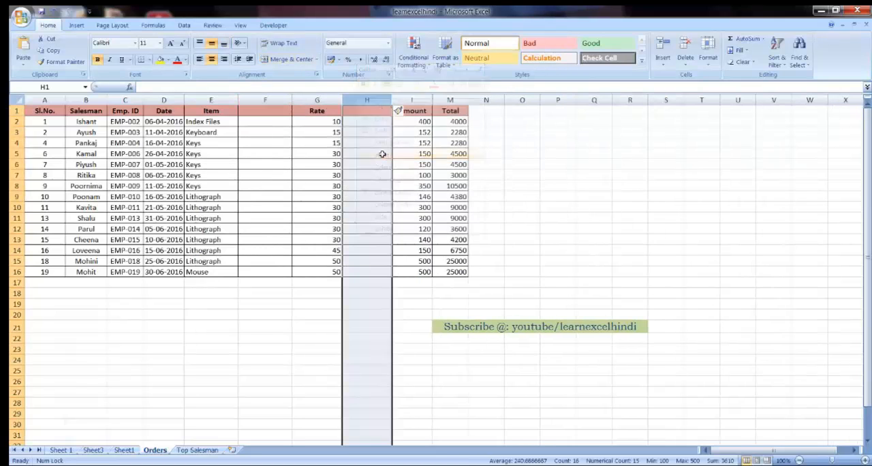
click(382, 154)
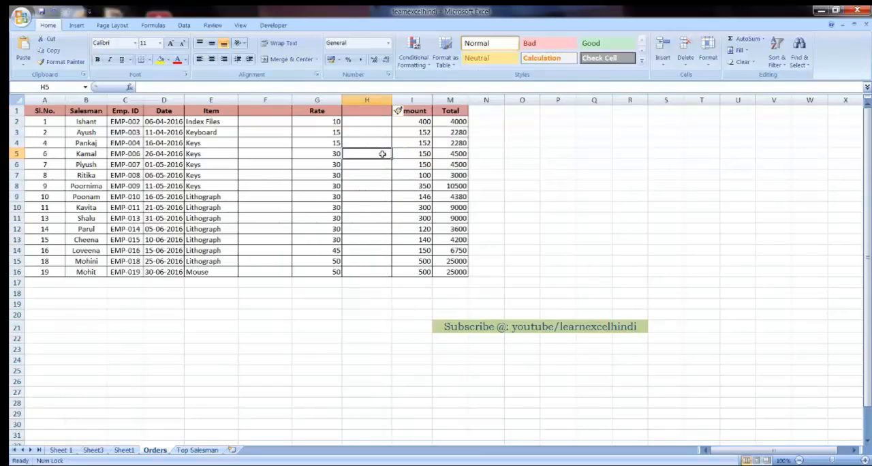
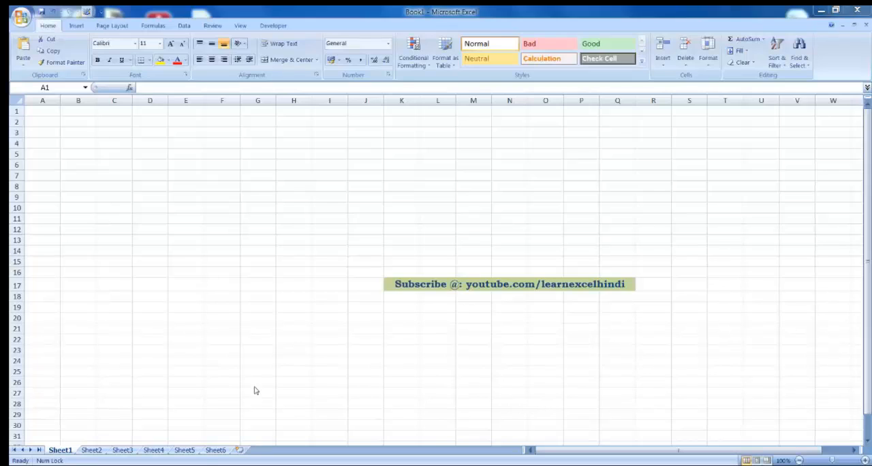
Step: Switch to Windows Explorer and look over the workbook files in the Learn Excel Hindi folder on drive D
click(259, 465)
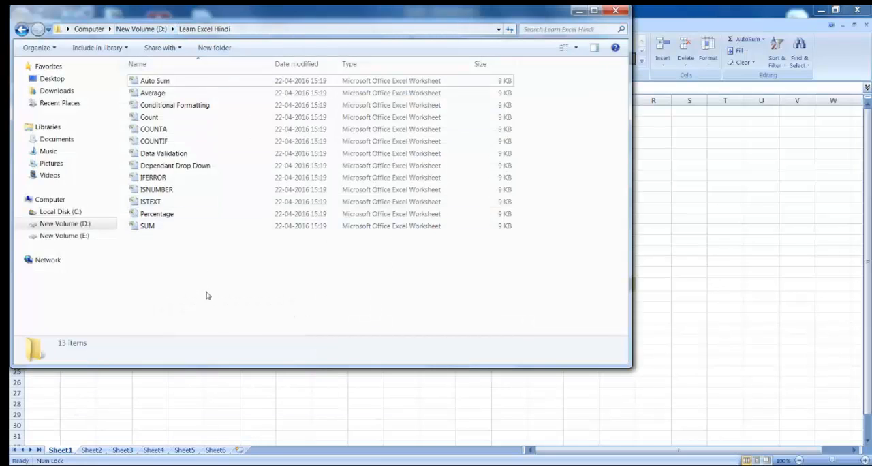
drag(294, 278, 190, 137)
drag(168, 62, 166, 61)
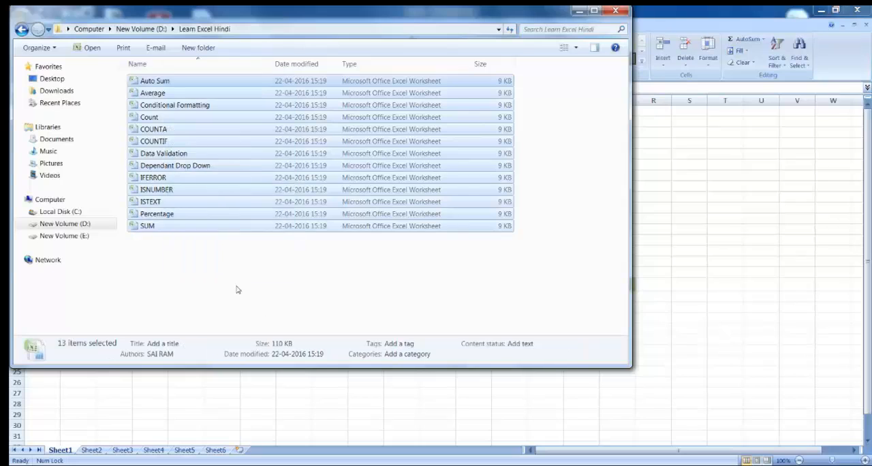
click(240, 272)
drag(240, 15, 417, 15)
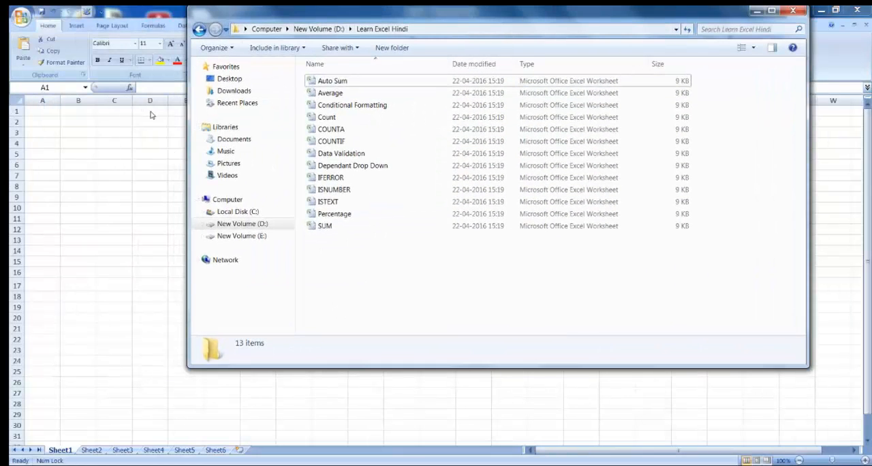
click(339, 81)
click(340, 82)
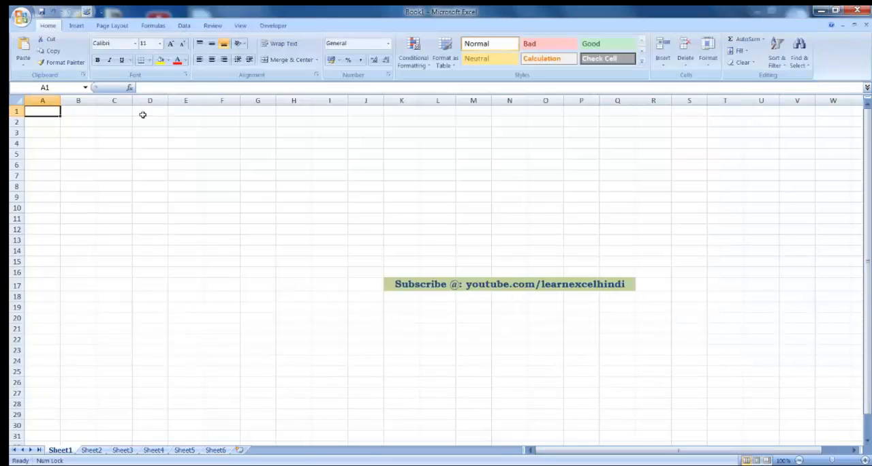
click(143, 114)
click(149, 157)
click(150, 208)
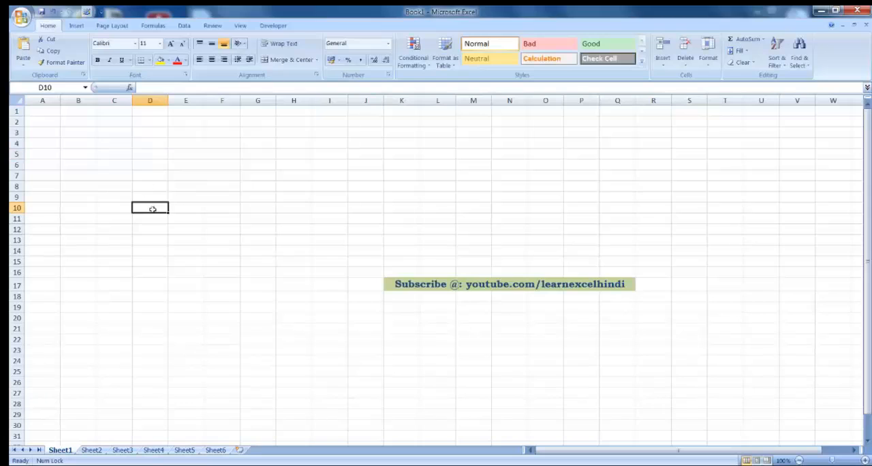
click(152, 252)
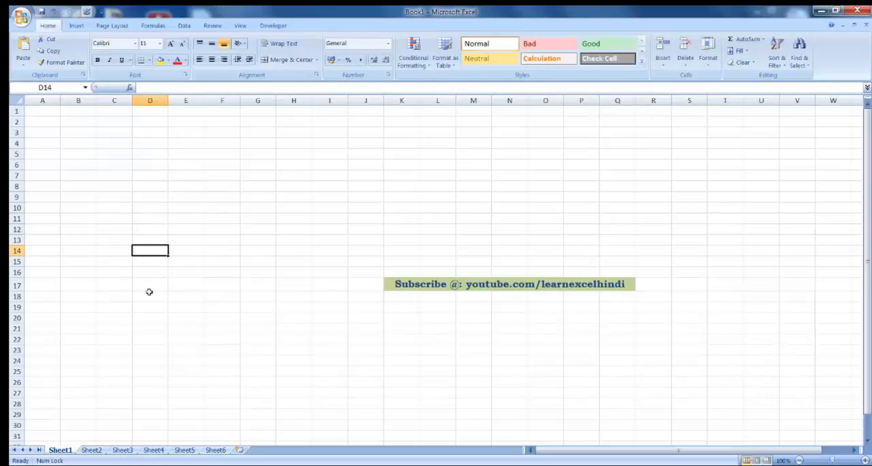
click(149, 291)
click(155, 330)
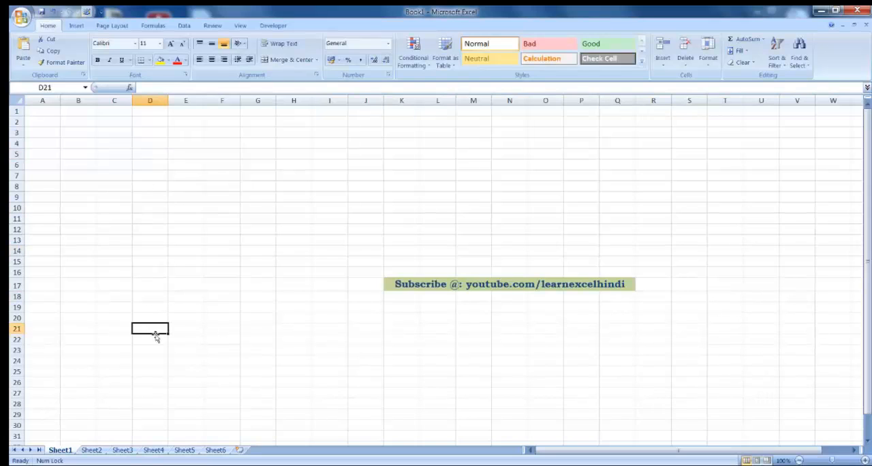
click(152, 111)
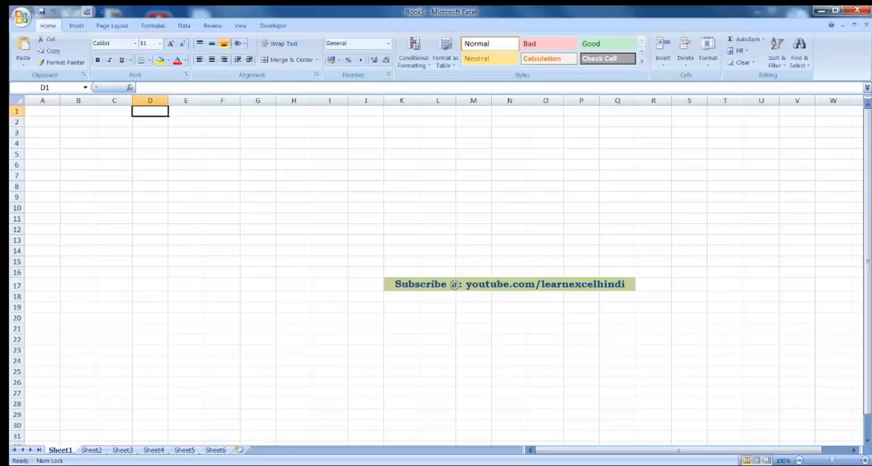
Step: Copy the folder path D:\Learn Excel Hindi\* from the files name Notepad document into cell C1 of the workbook
click(213, 416)
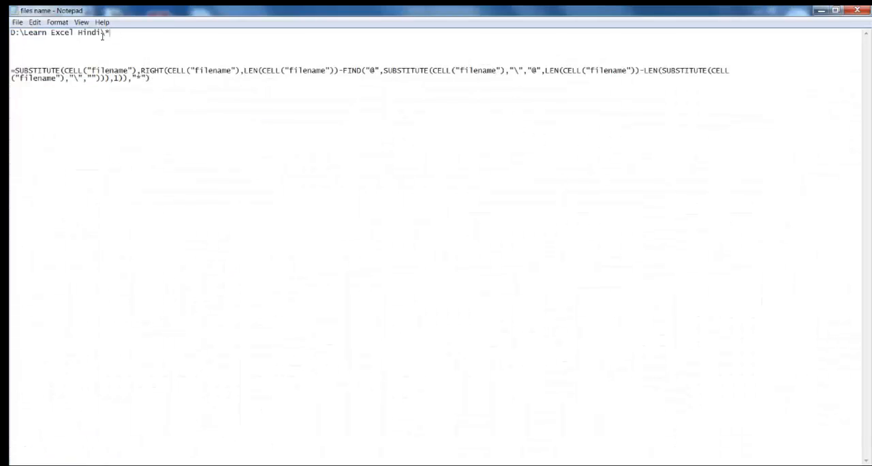
drag(118, 32, 11, 32)
key(ctrl+c)
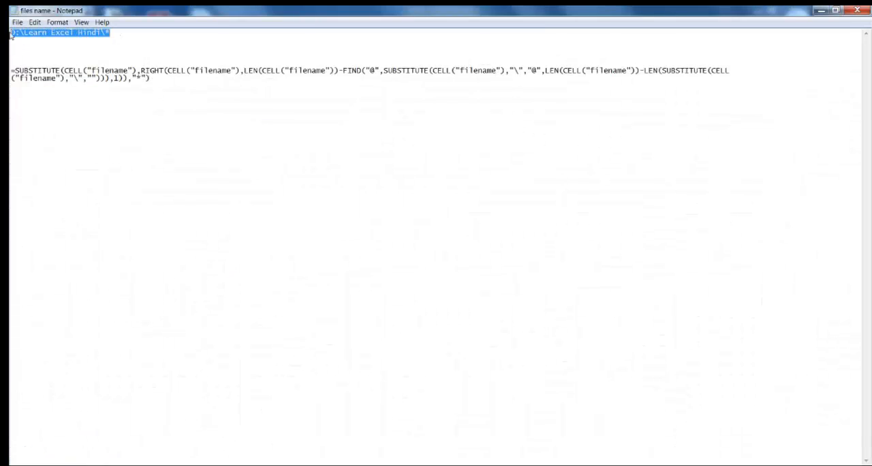
click(821, 11)
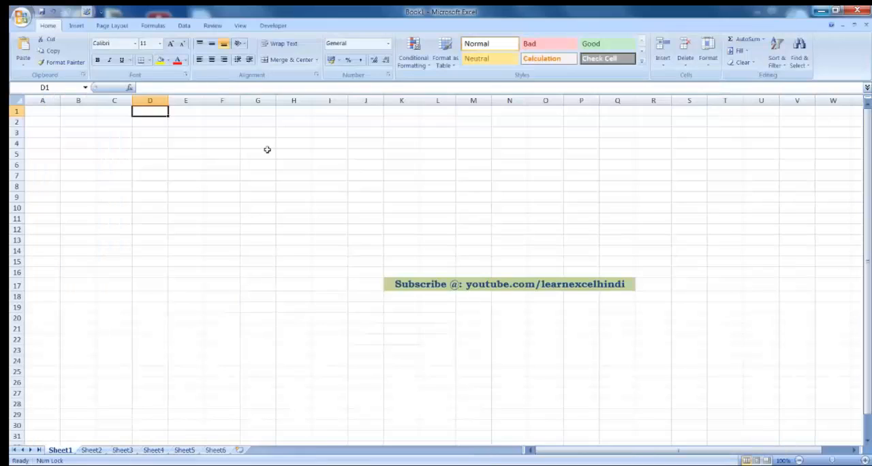
click(102, 113)
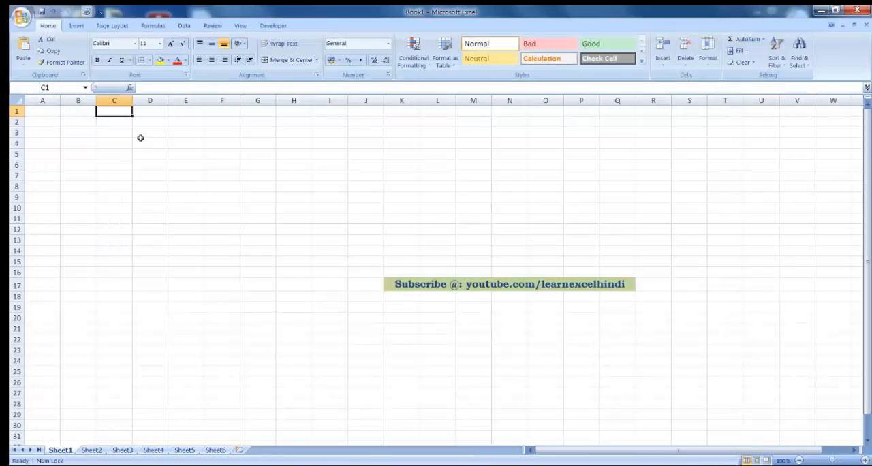
key(ctrl+v)
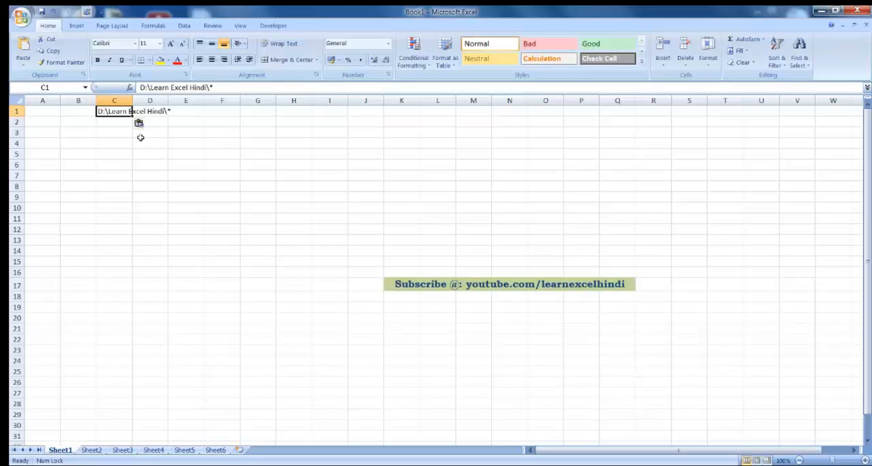
Step: Widen column C so that the whole folder path fits inside cell C1
click(113, 121)
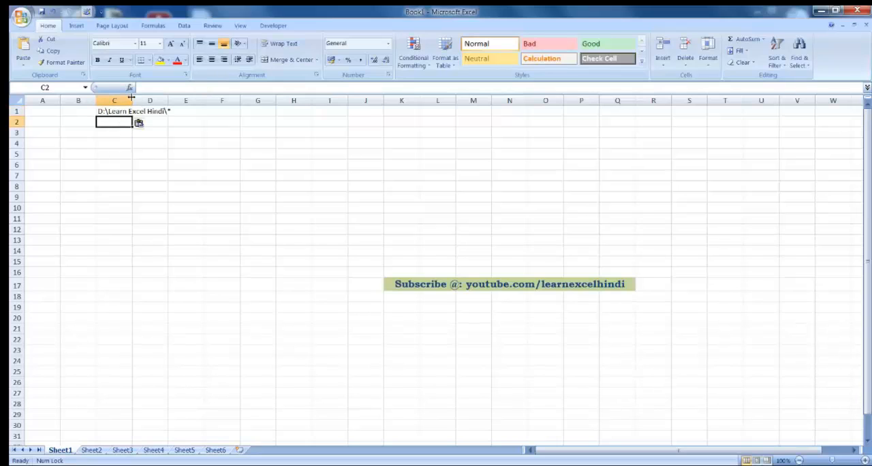
drag(133, 102, 240, 99)
click(143, 109)
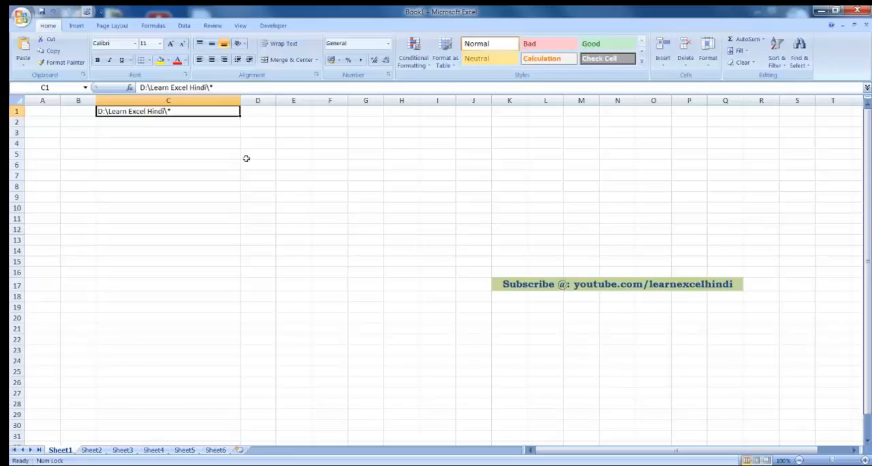
double_click(167, 111)
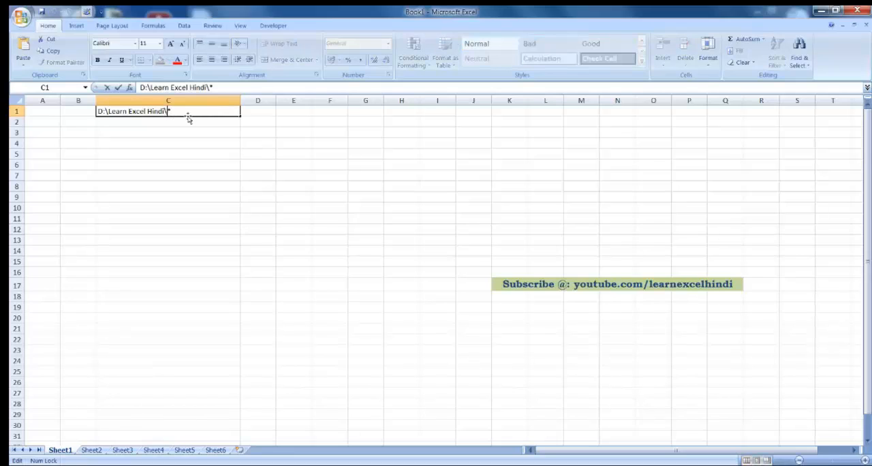
click(184, 112)
click(186, 124)
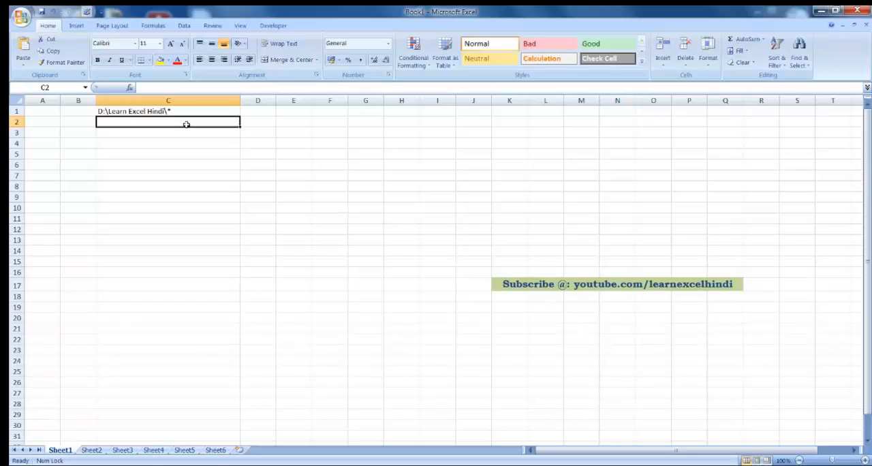
key(Up)
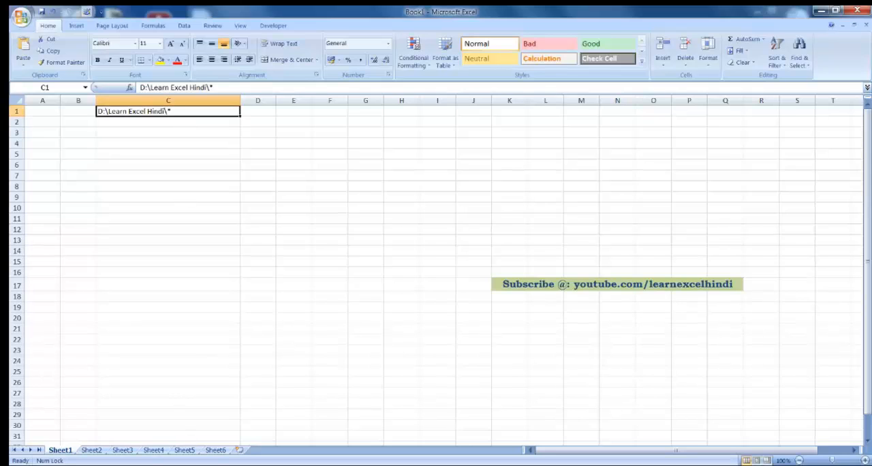
Step: Switch to Windows Explorer and view the copy options for the Learn Excel Hindi folder's address without copying it
click(191, 465)
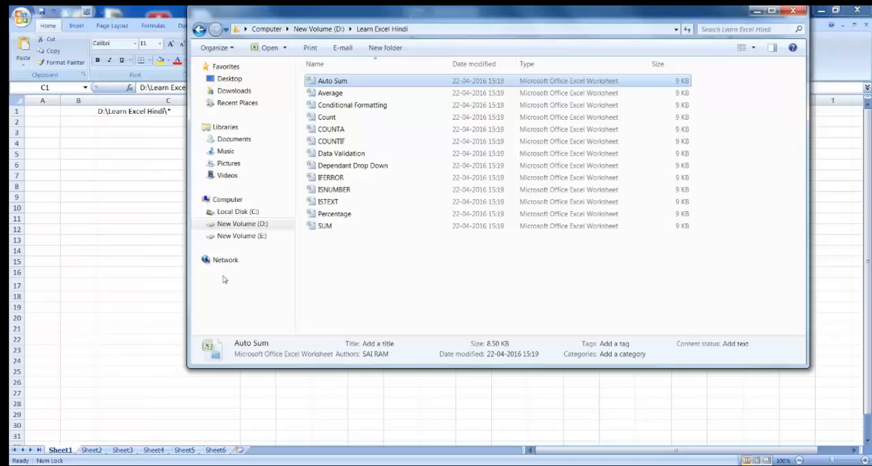
right_click(388, 32)
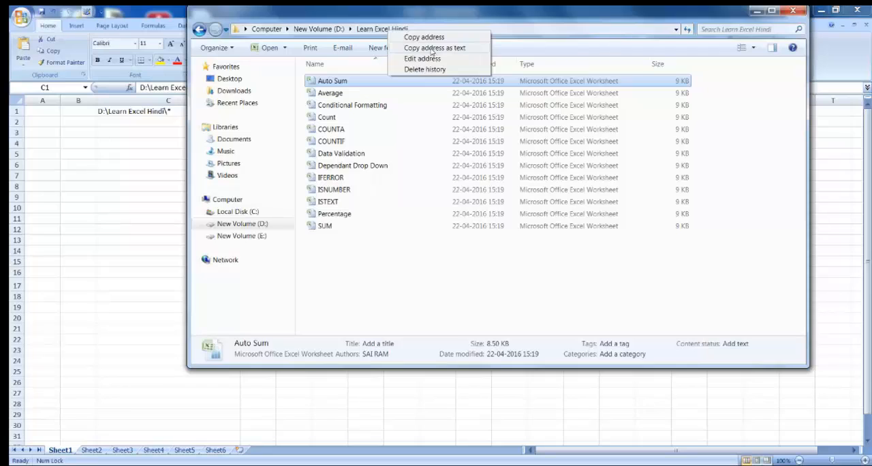
click(389, 302)
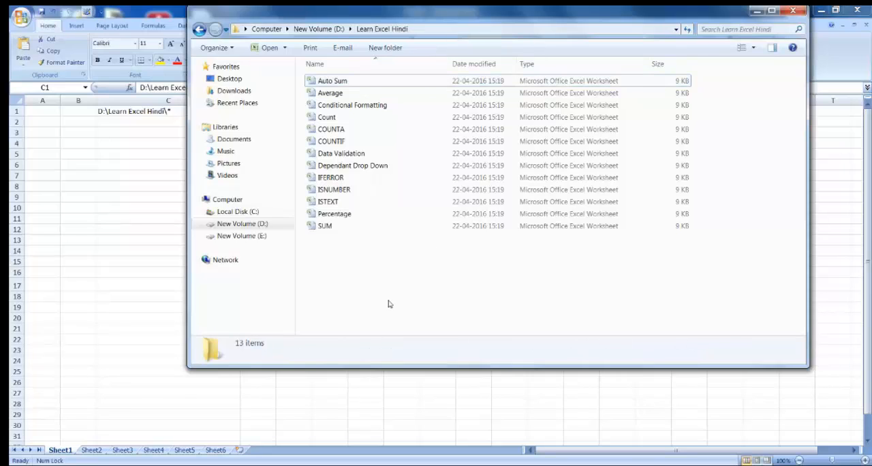
click(151, 113)
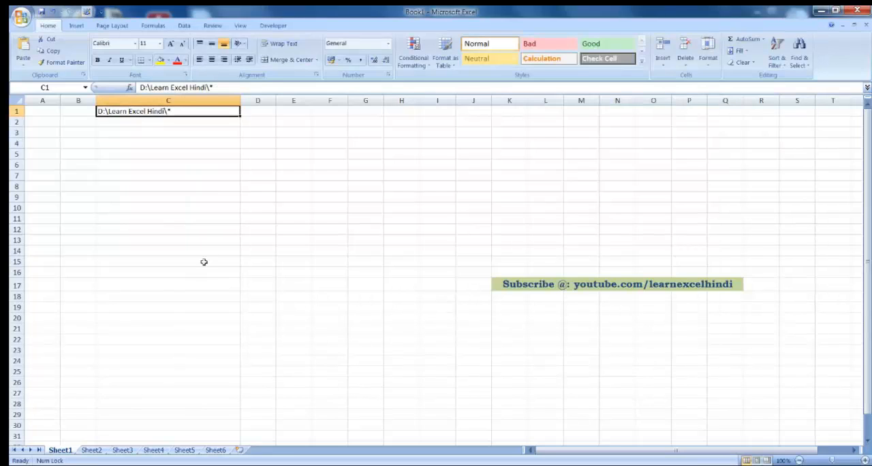
Step: Replace the path in C1 with the SUBSTITUTE formula based on CELL("filename"), copied from the files name Notepad document
key(alt+Tab)
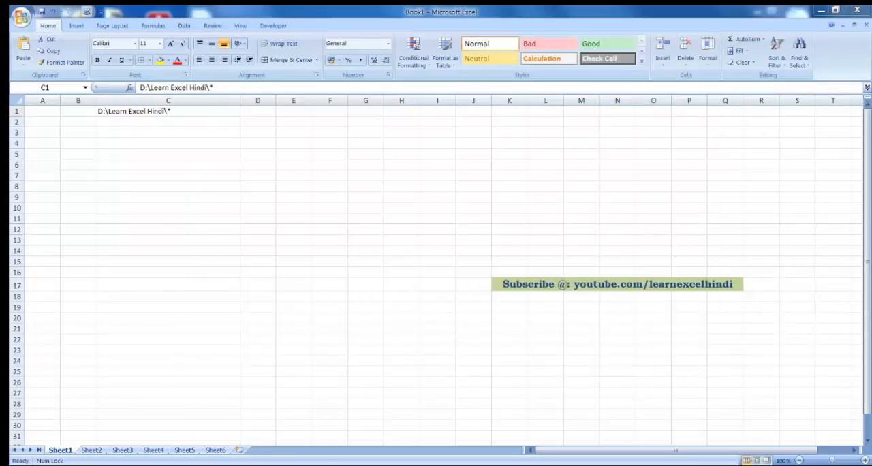
click(163, 92)
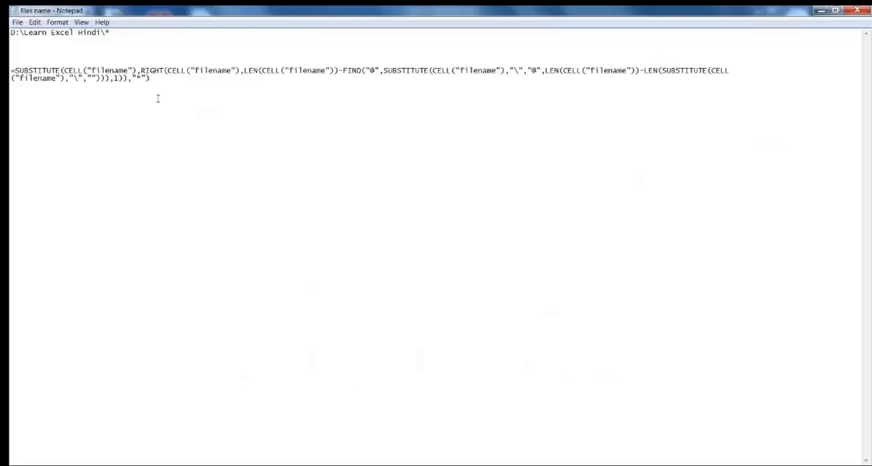
drag(11, 70, 144, 113)
key(ctrl+c)
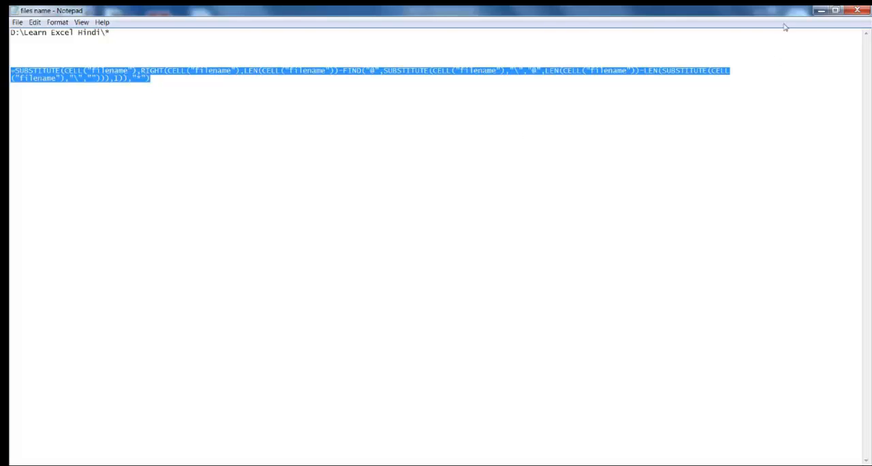
click(821, 10)
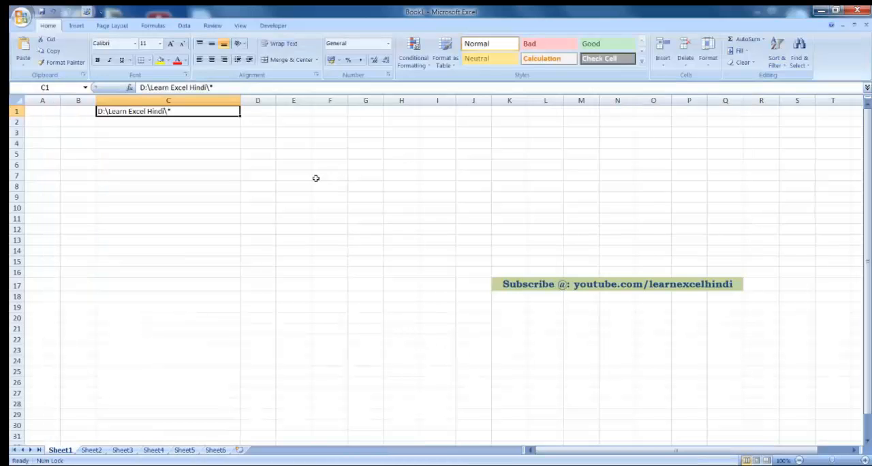
key(Delete)
key(ctrl+v)
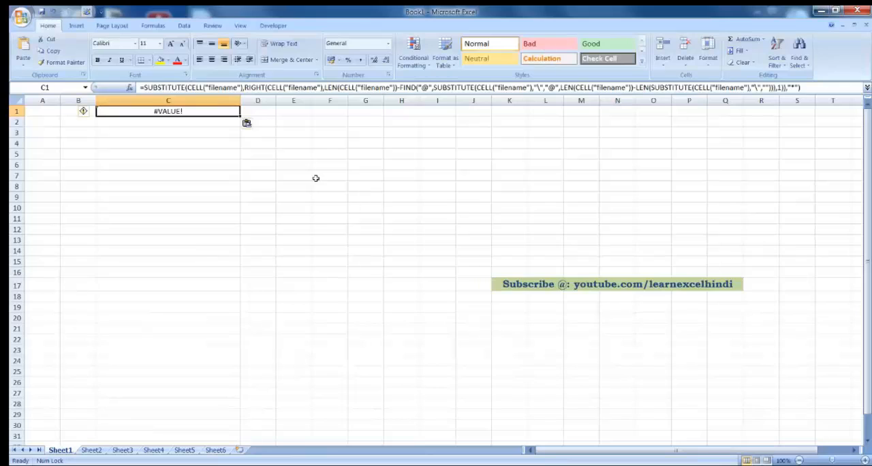
key(Return)
key(Up)
click(194, 187)
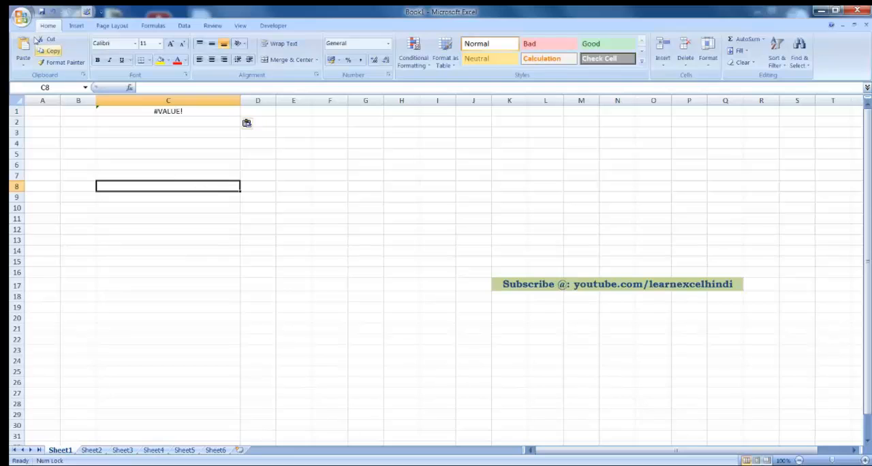
Step: Save the workbook in Excel Workbook format as Test1 in the Learn Excel Hindi folder on drive D
click(21, 18)
mouse_move(65, 113)
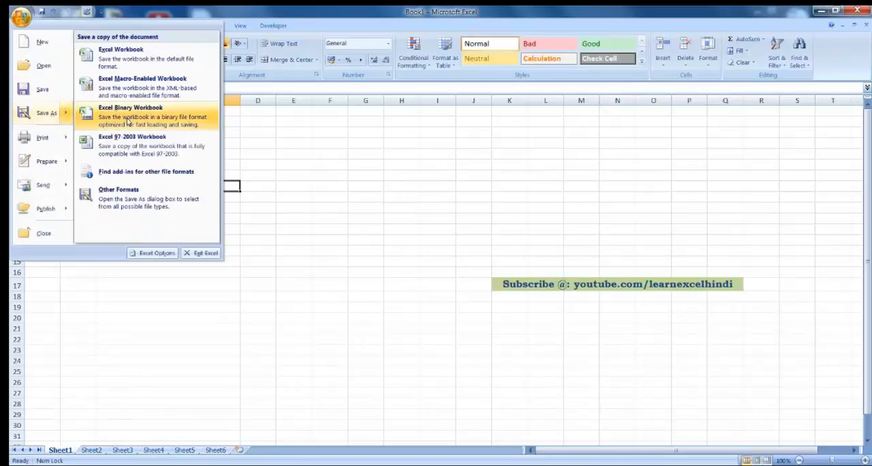
click(127, 57)
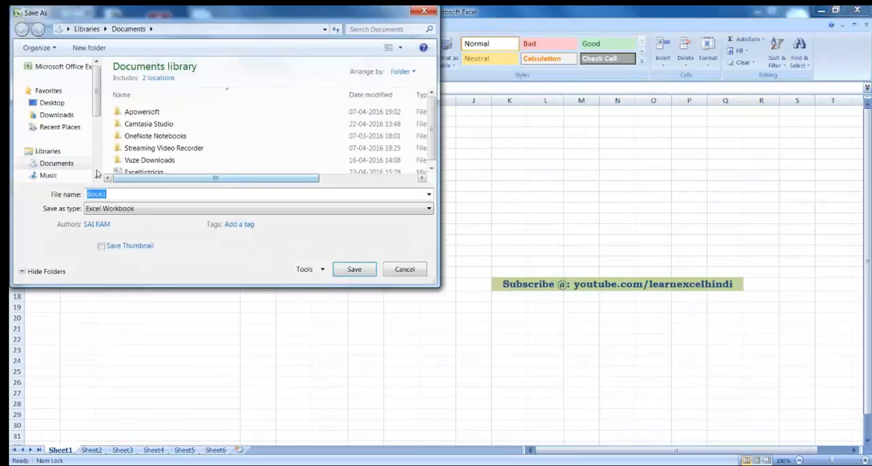
click(97, 178)
scroll(96, 164, down, 2)
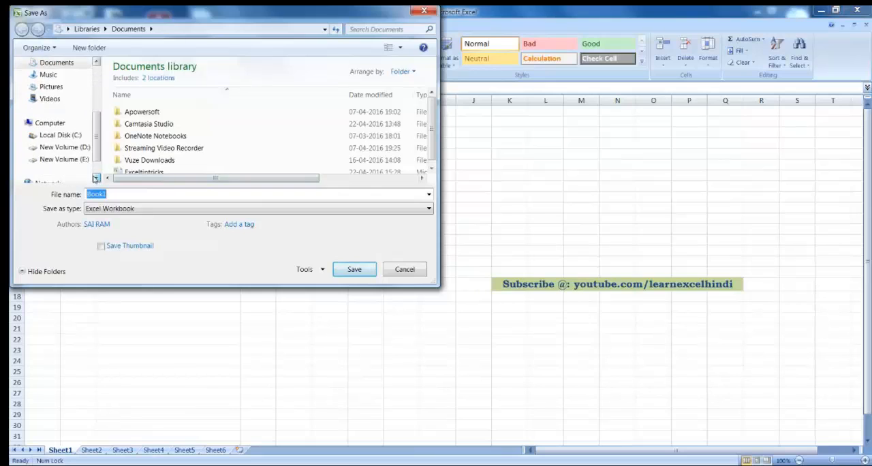
click(68, 147)
click(432, 169)
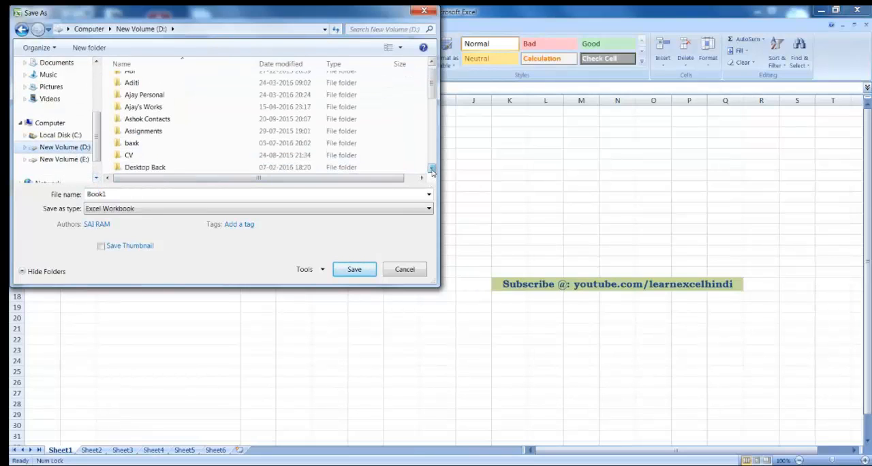
click(432, 169)
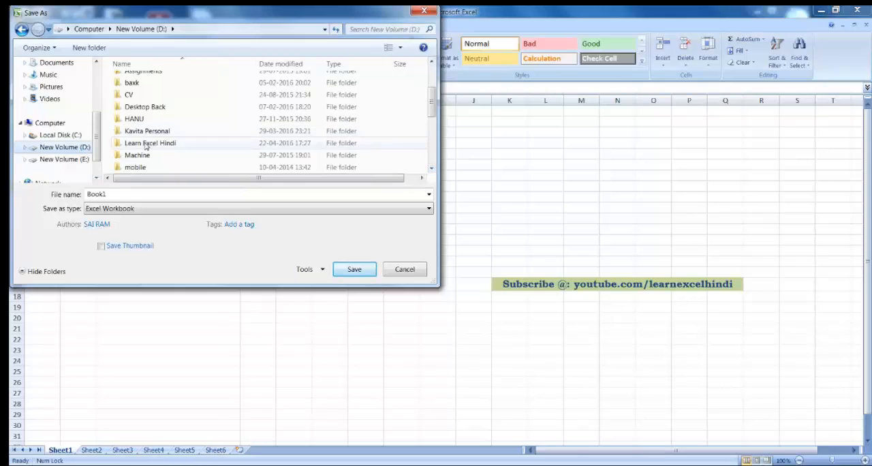
double_click(151, 143)
double_click(175, 193)
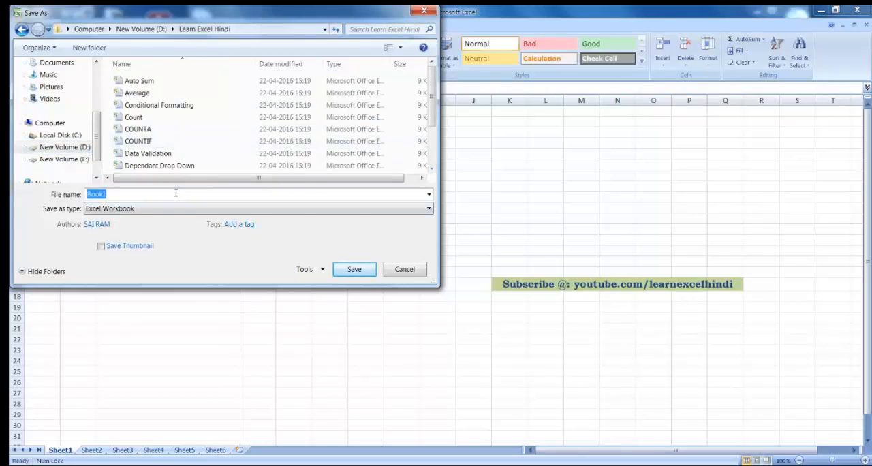
text(Test1)
click(355, 269)
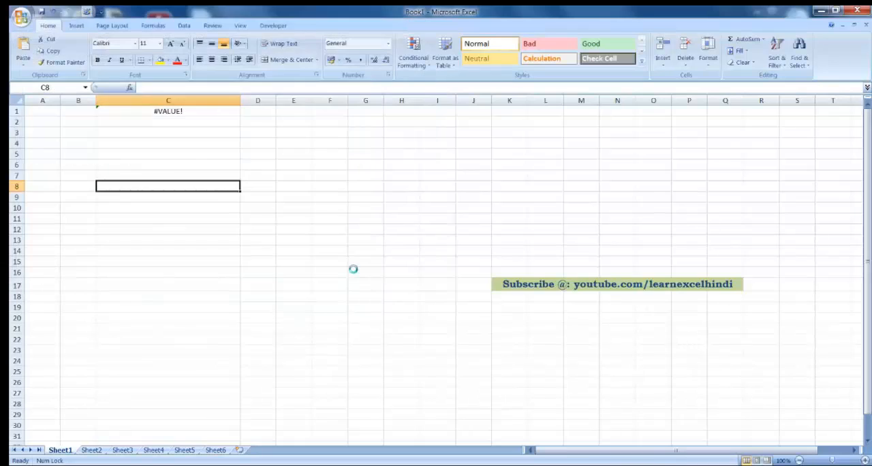
Step: Recalculate the SUBSTITUTE formula in C1 by re-entering it without changes
click(221, 111)
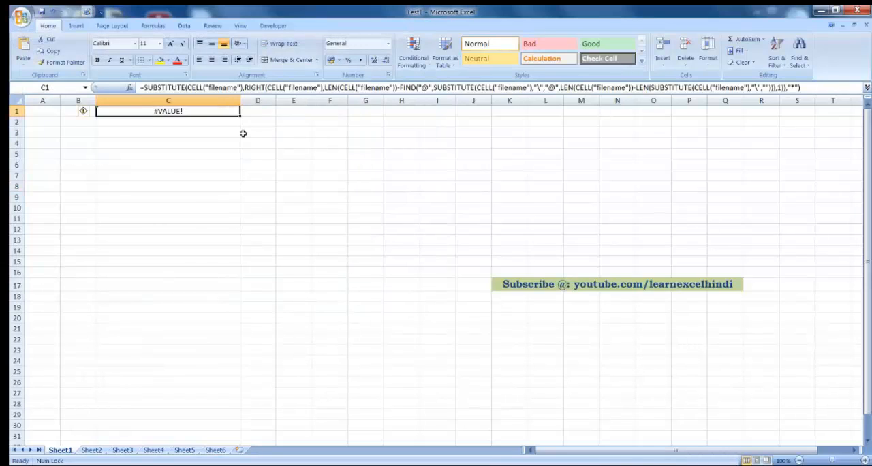
key(F2)
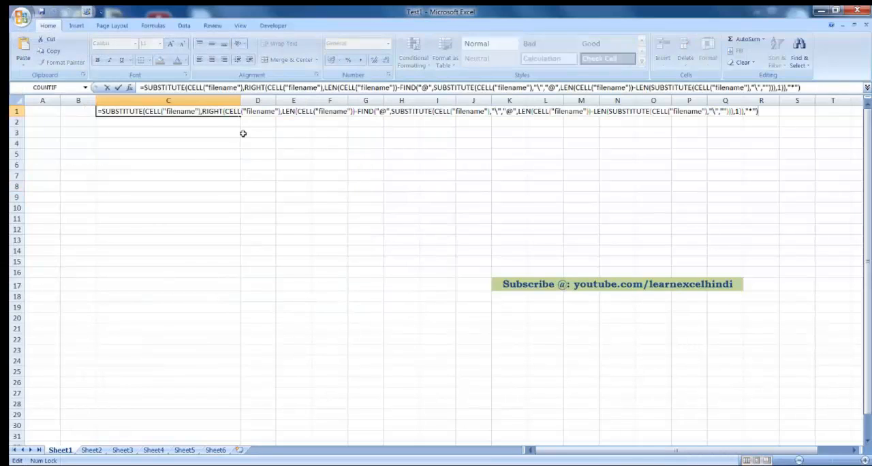
key(Return)
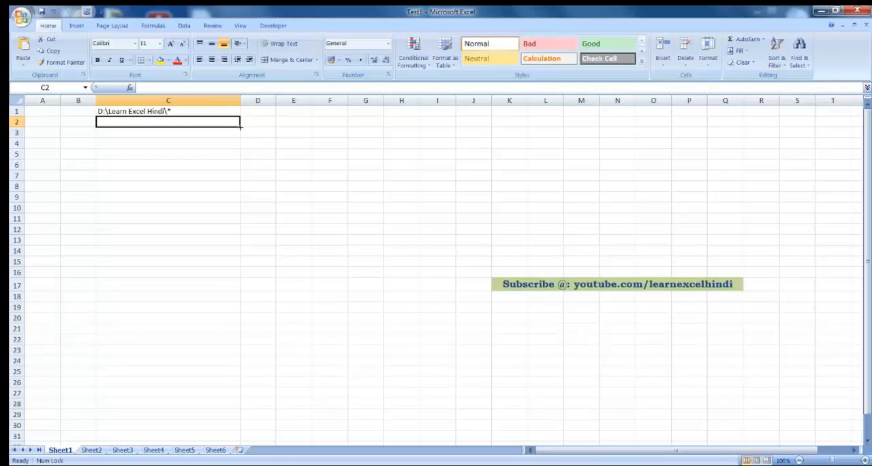
Step: Widen column D to about the same width as column C
click(211, 110)
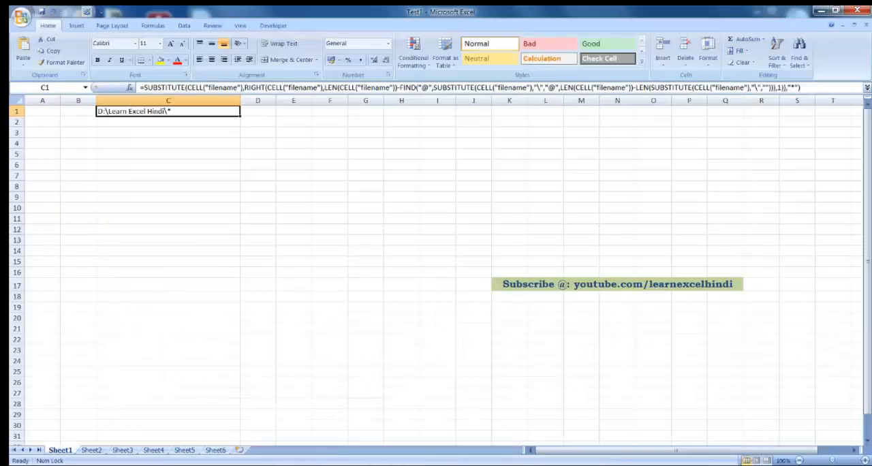
click(255, 111)
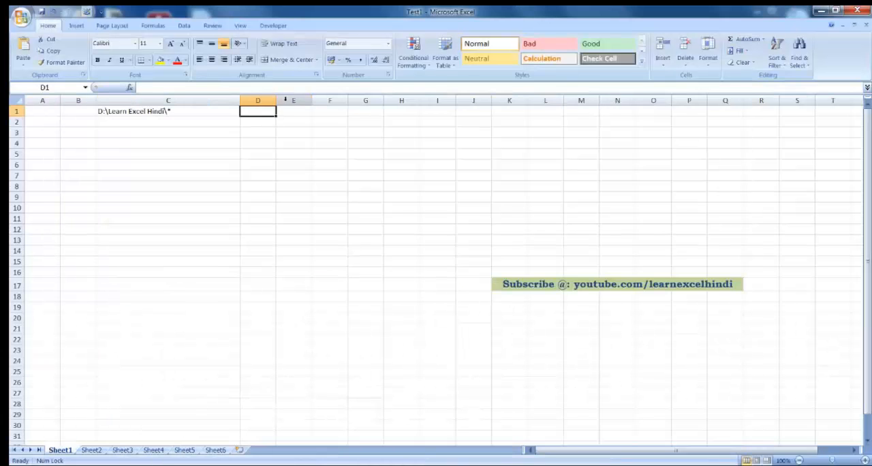
drag(276, 101, 384, 100)
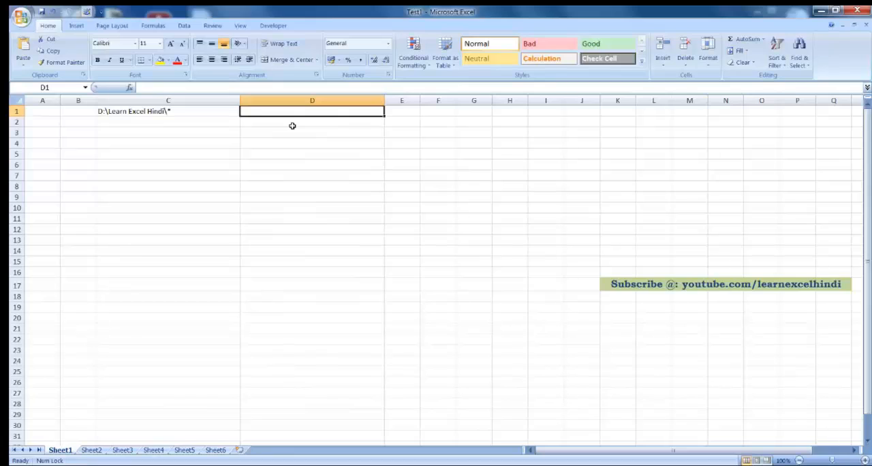
Step: Start defining a new name for the workbook and call it FileNames
click(154, 25)
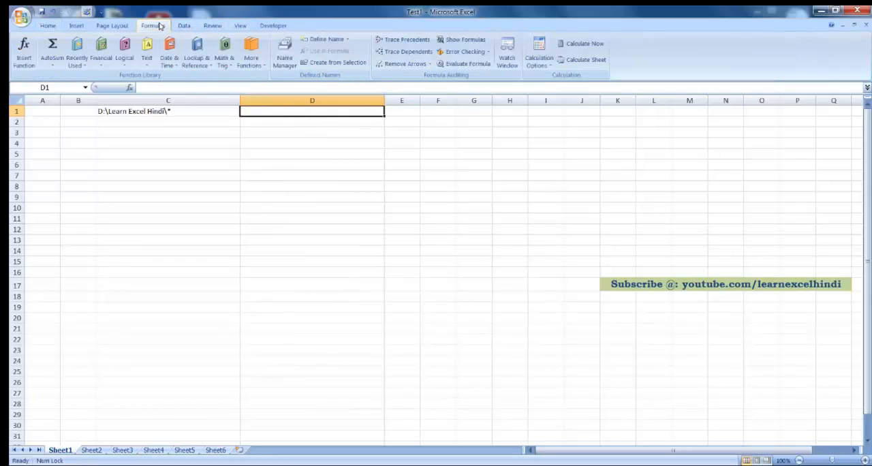
click(323, 40)
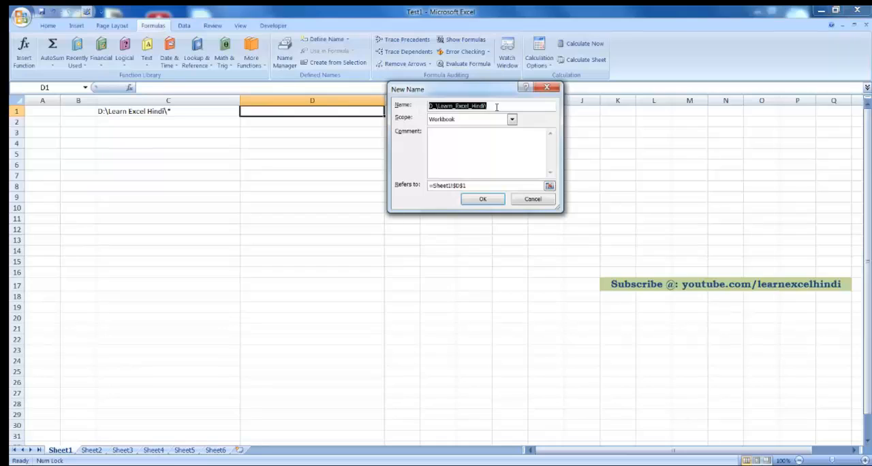
key(BackSpace)
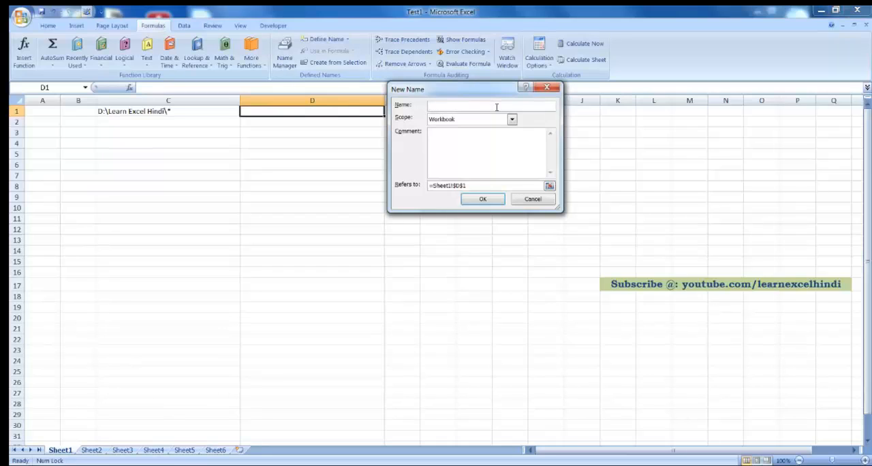
text(FileNames)
Step: Make the FileNames name refer to =FILES(Sheet1!$C$1) and finish creating it
key(Tab)
key(Tab)
key(Tab)
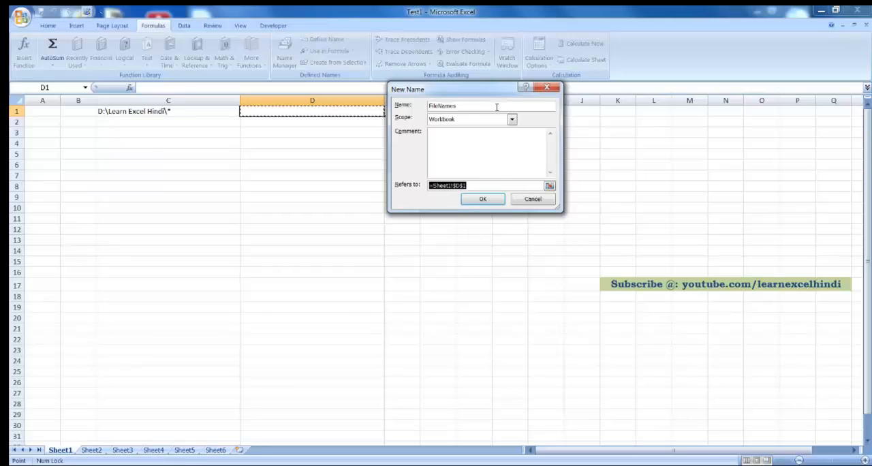
key(BackSpace)
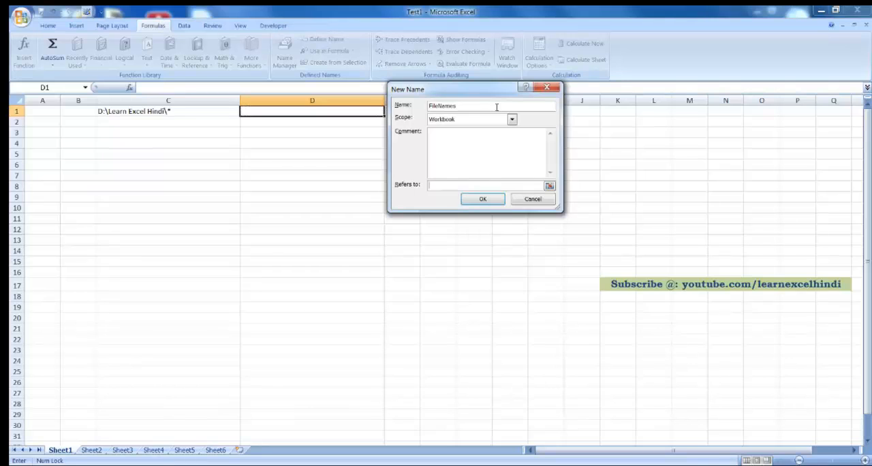
text(=FILES()
click(165, 111)
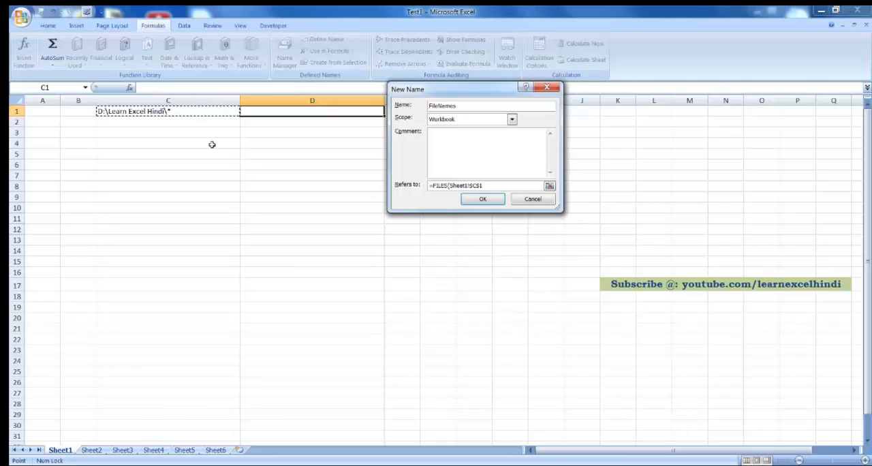
text())
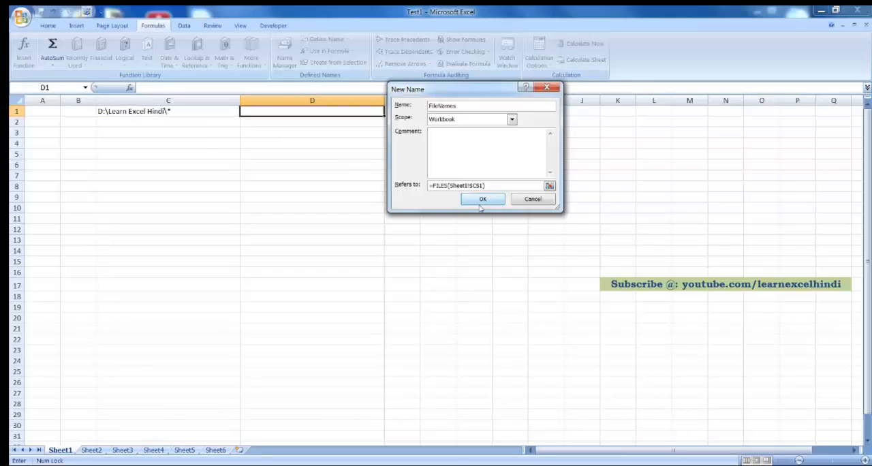
click(482, 199)
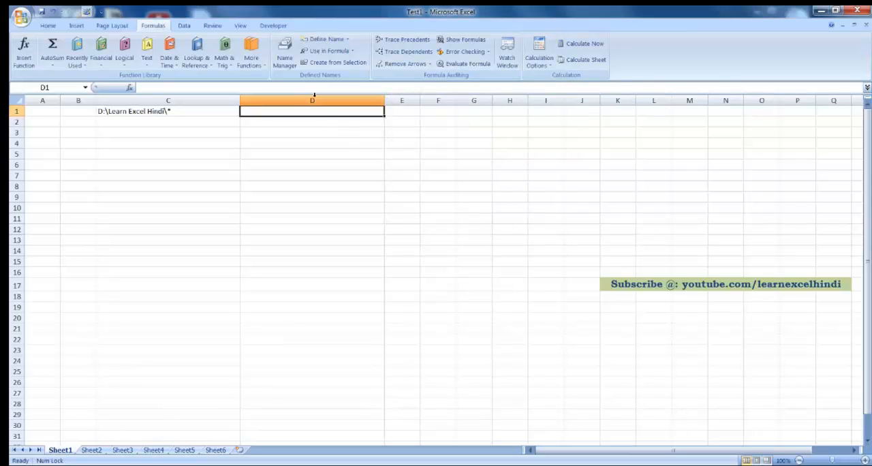
Step: Check the reference of the FileNames entry in the Name Manager and close it
click(285, 68)
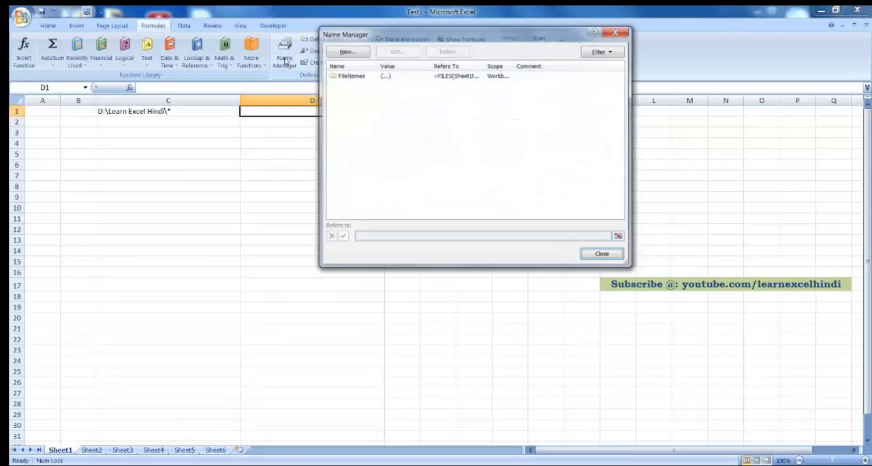
click(349, 75)
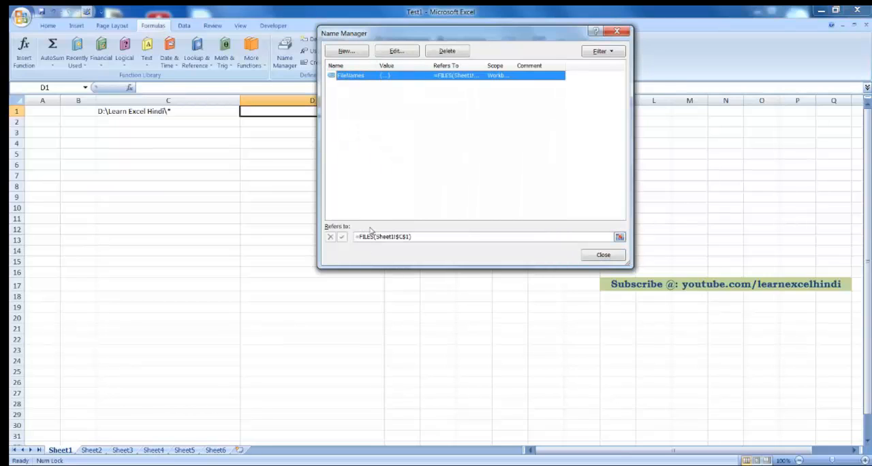
click(604, 255)
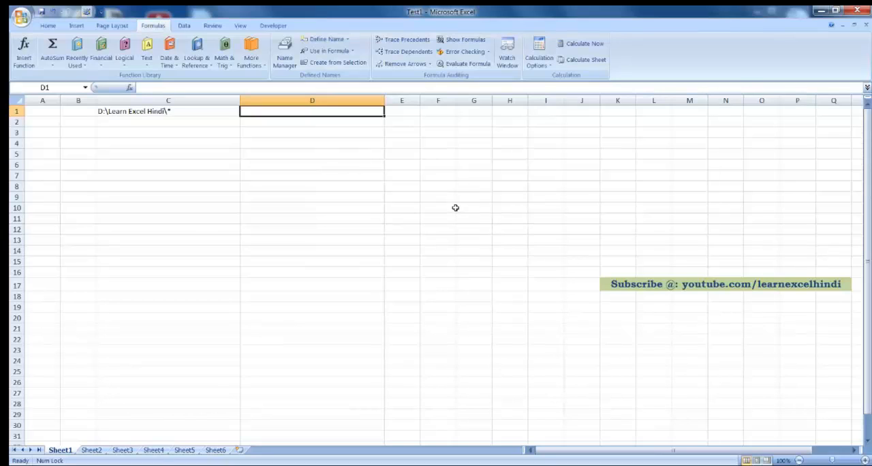
Step: Enter the formula =INDEX(FileNames,1) in cell D1 to return the folder's first file name
text(=)
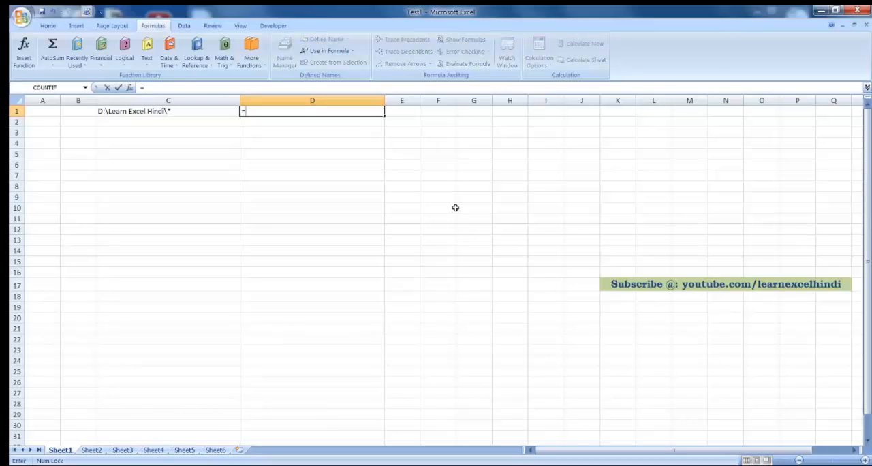
text(INDE)
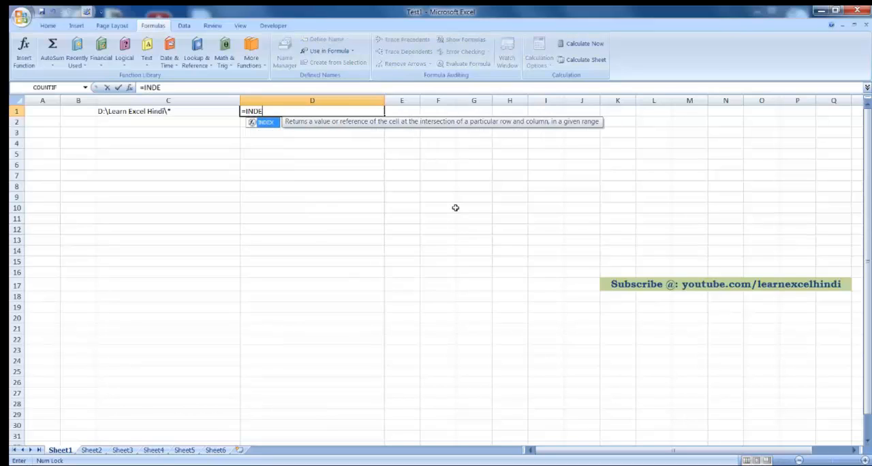
key(Tab)
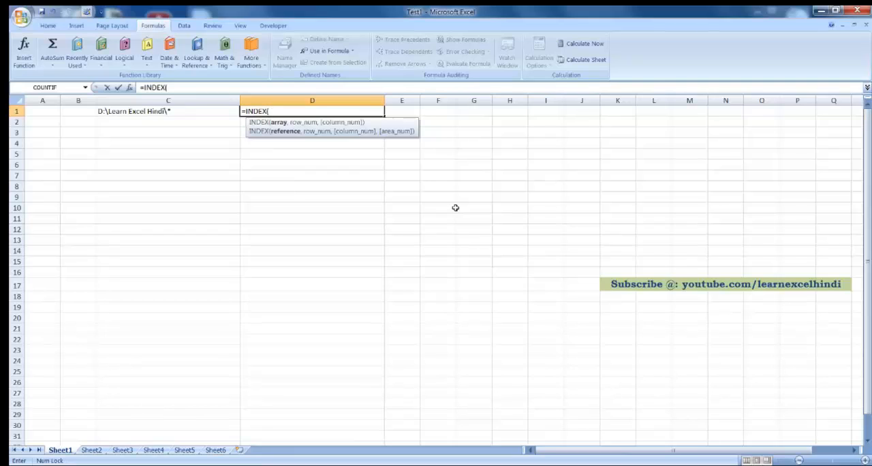
text(fi)
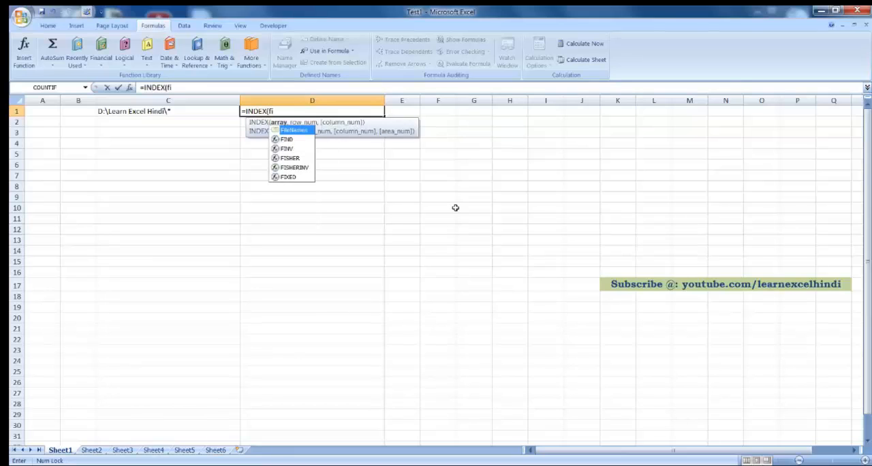
key(Tab)
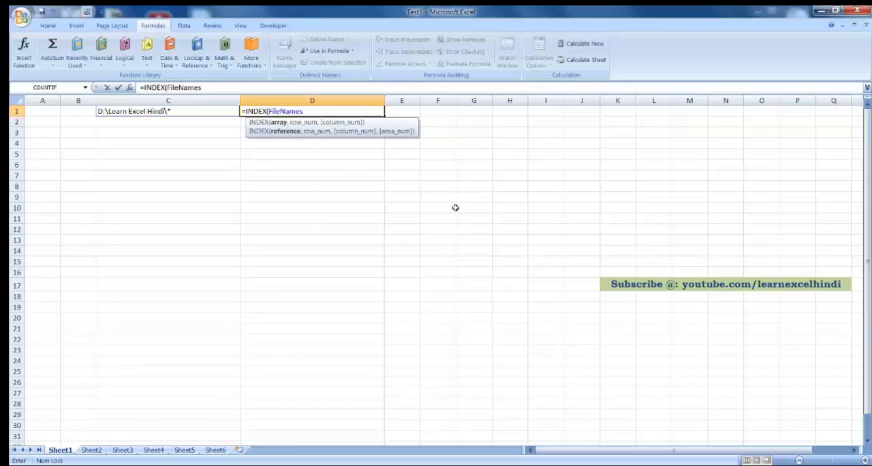
text(,)
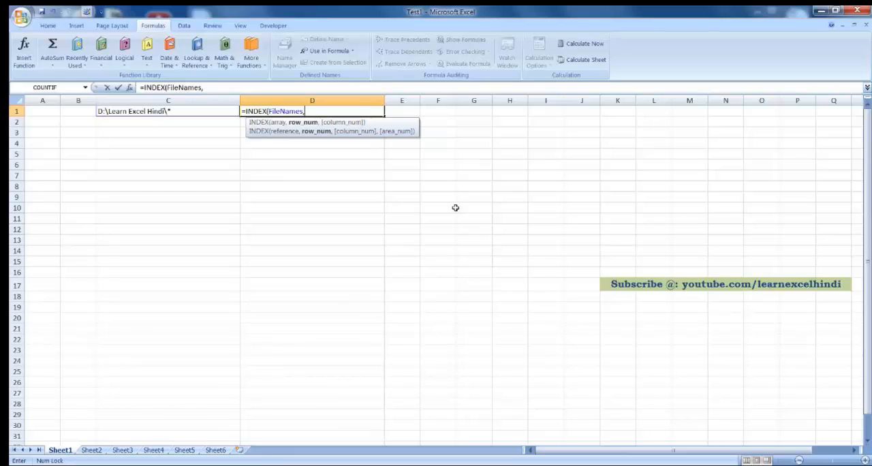
text(1)
text())
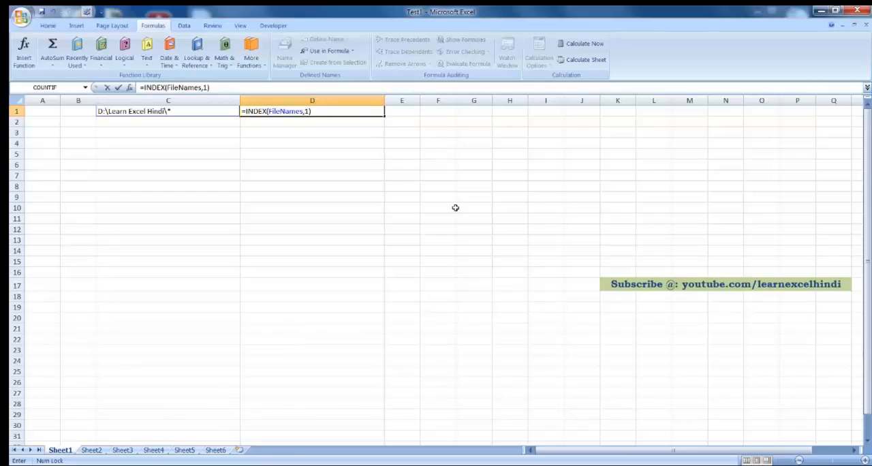
key(Return)
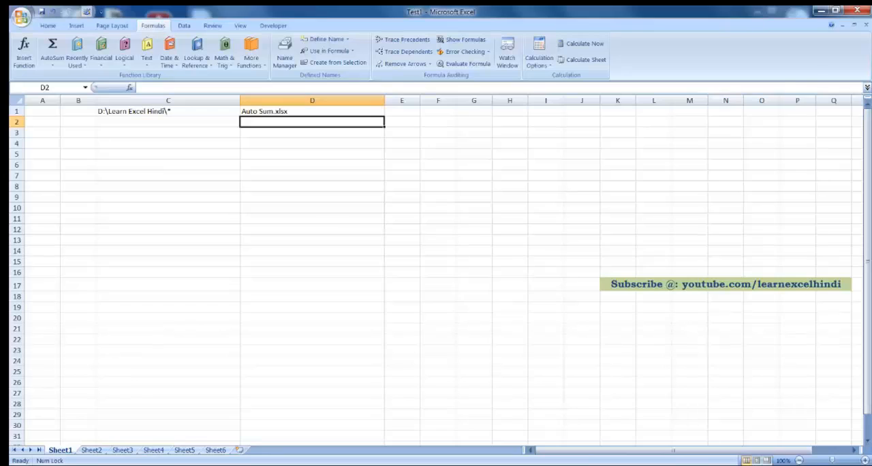
Step: Switch to Windows Explorer and select Auto Sum in the Learn Excel Hindi folder to compare it with D1
click(136, 465)
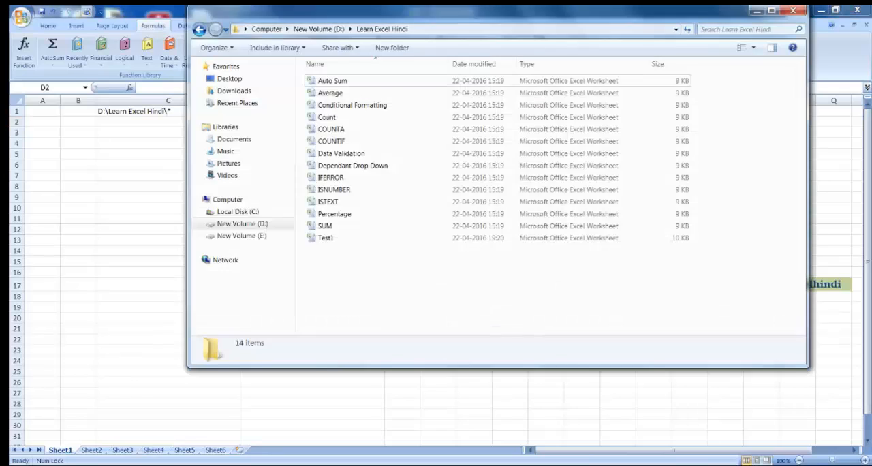
click(336, 83)
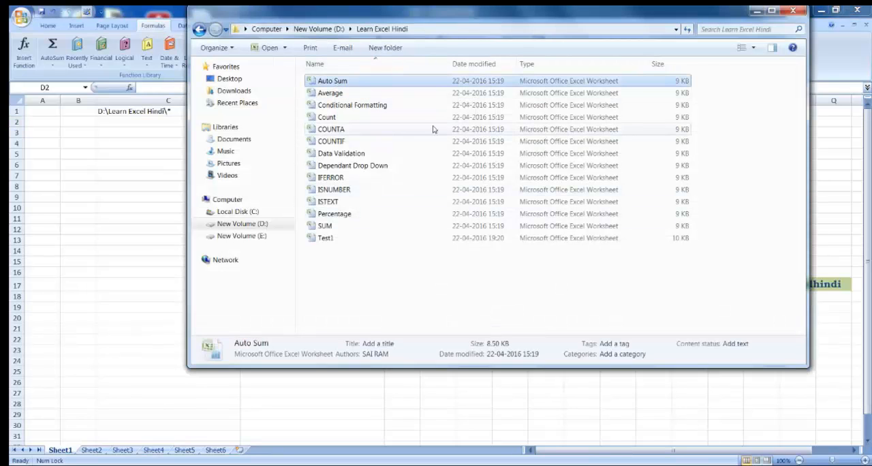
Step: Return to Excel, copy D1 into D2 and change the pasted formula to =INDEX(FileNames,2)
click(755, 13)
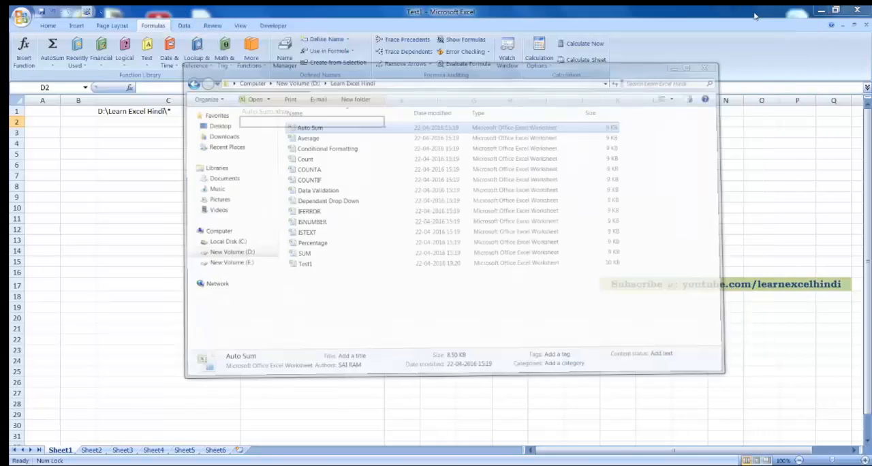
click(329, 112)
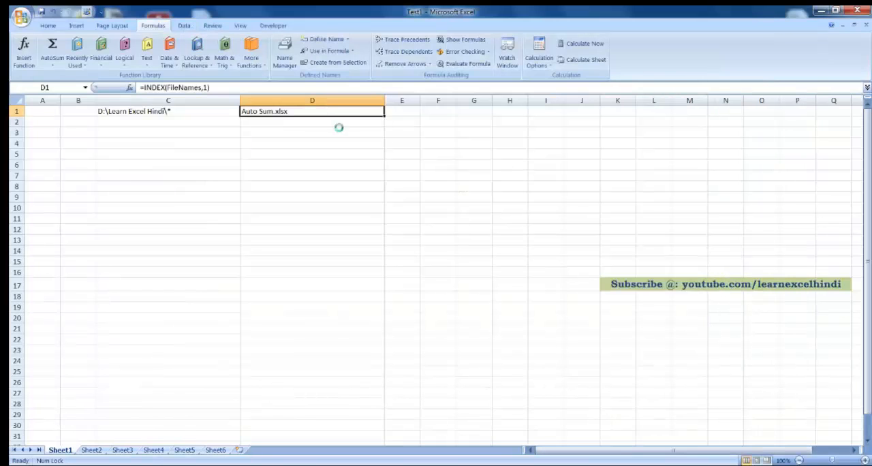
key(ctrl+c)
click(339, 128)
key(ctrl+v)
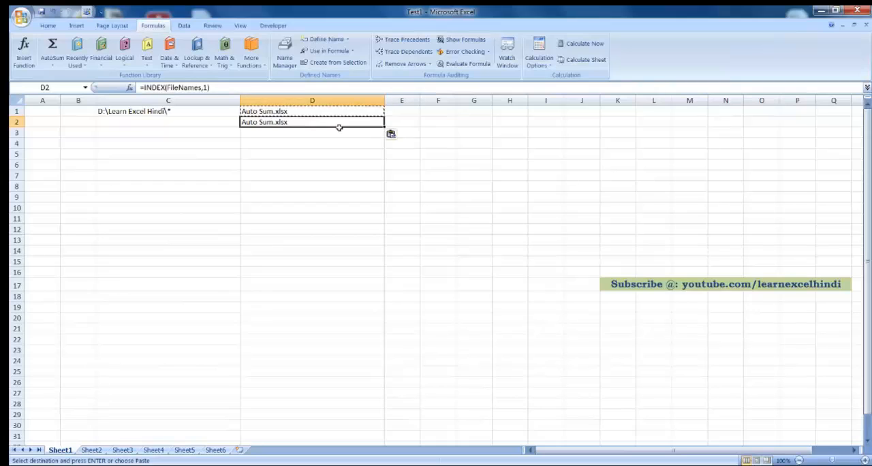
double_click(339, 129)
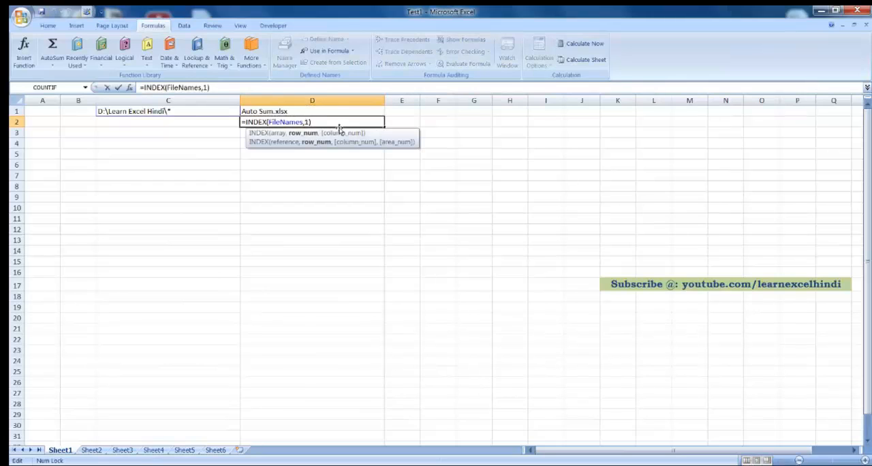
key(BackSpace)
text(2)
key(Return)
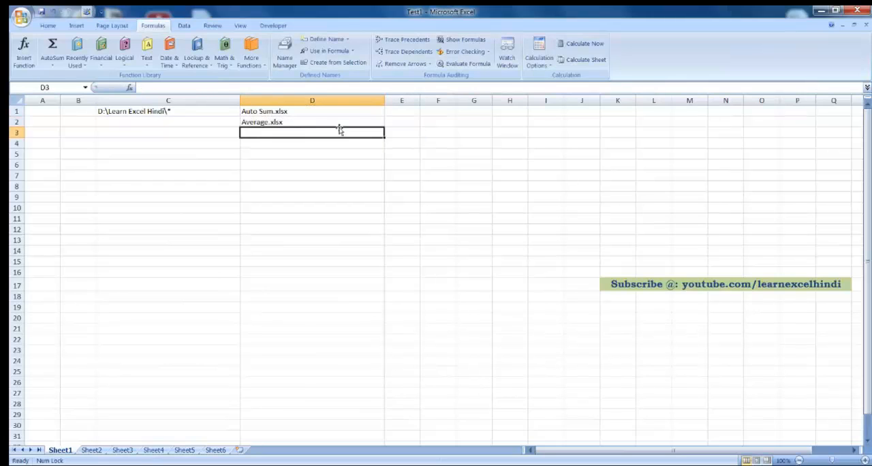
Step: Compare D2 with the Learn Excel Hindi folder in Windows Explorer, and clear cell D2 back in Excel
click(191, 464)
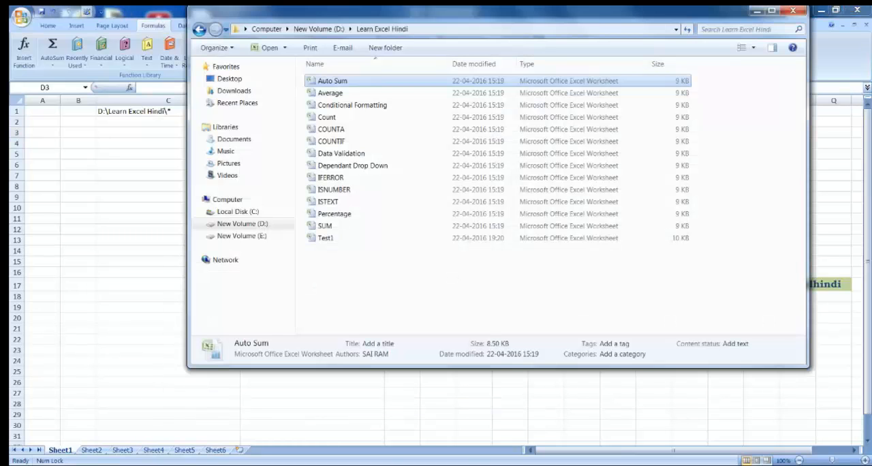
click(194, 465)
key(Up)
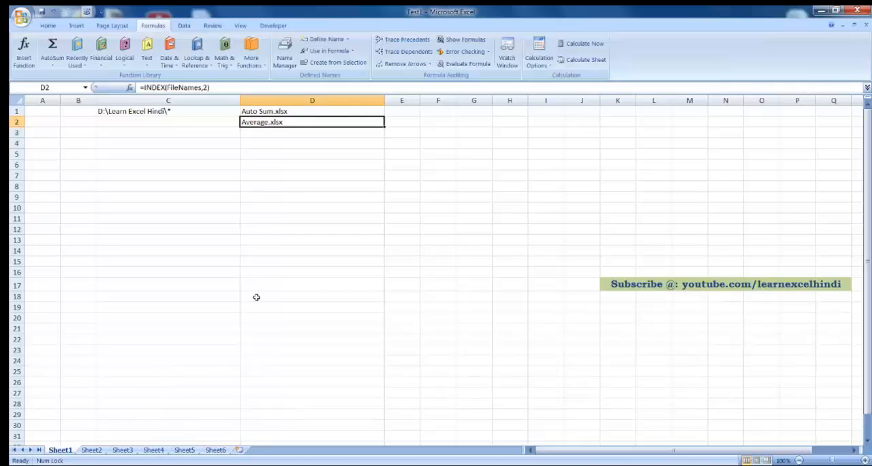
key(Delete)
Step: Replace the fixed index 1 in the D1 formula with ROWS(C1:C1)
key(Up)
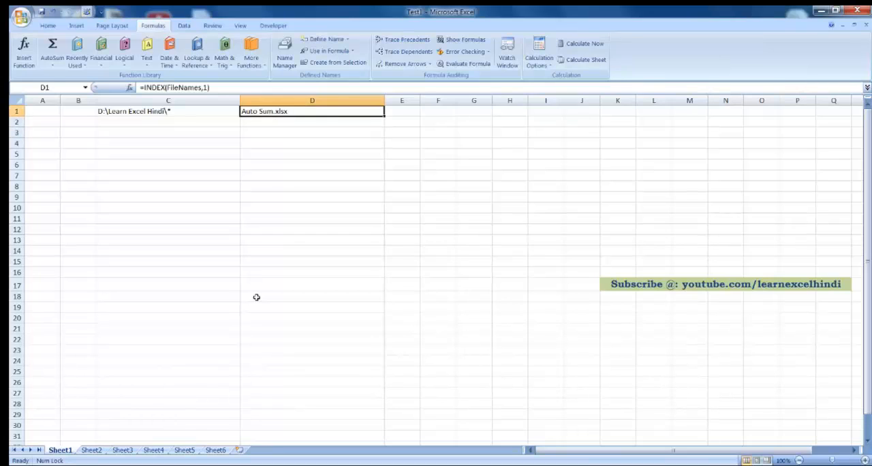
key(F2)
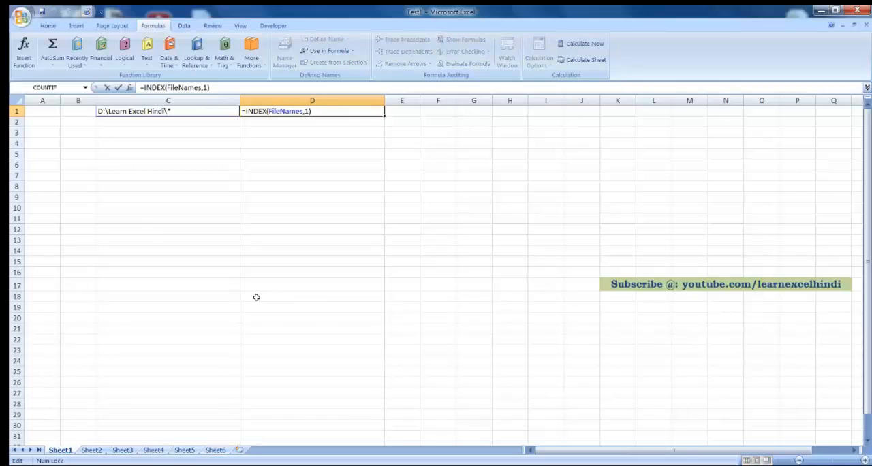
key(Left)
key(Left)
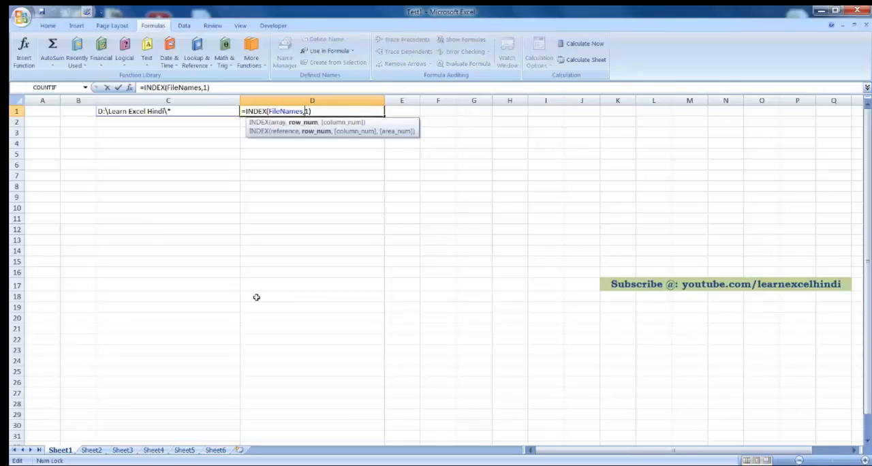
key(Delete)
text(ROW)
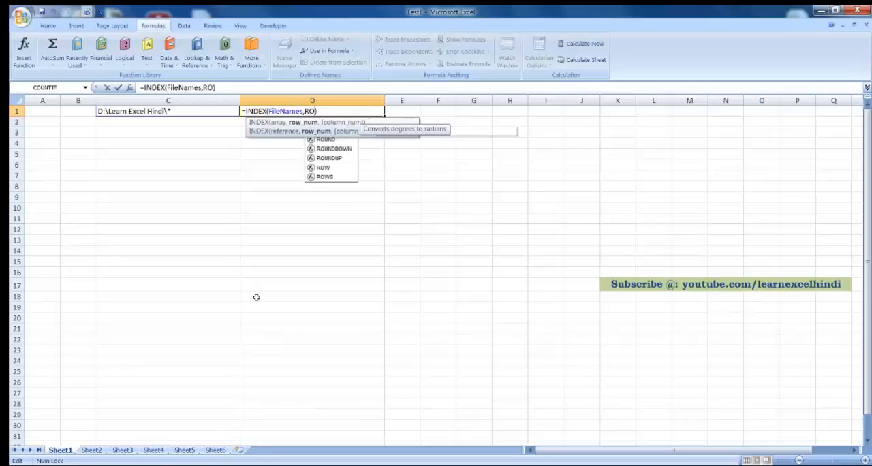
text(S()
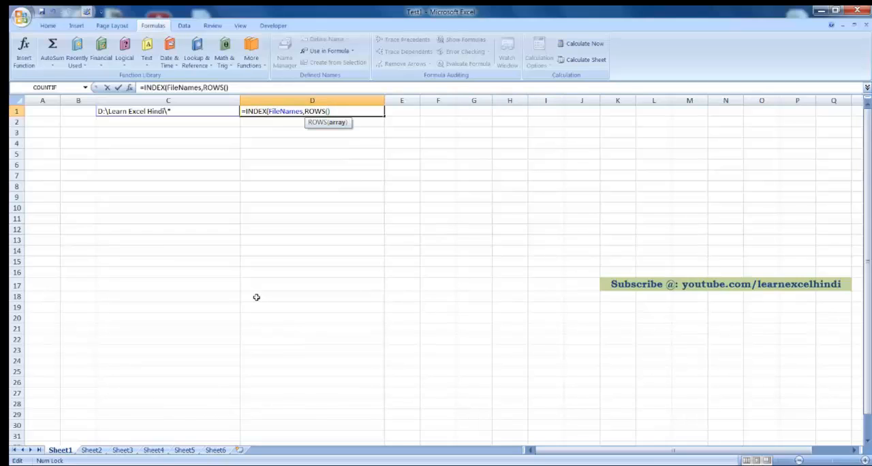
text(C1)
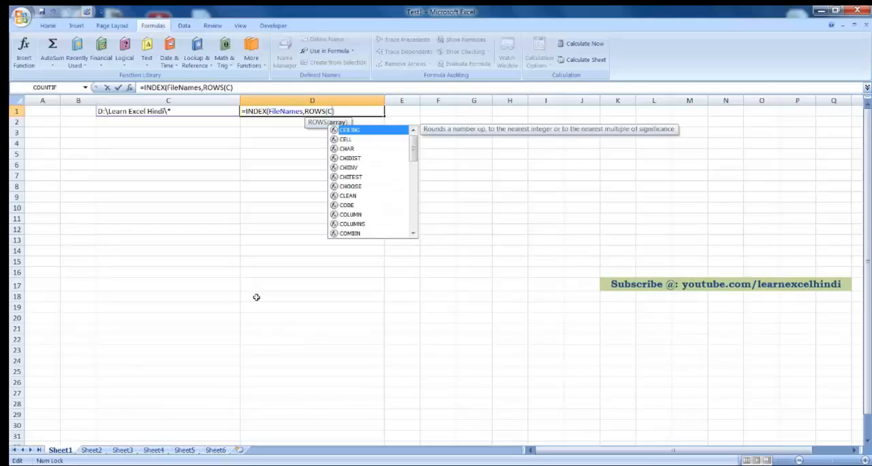
text(:)
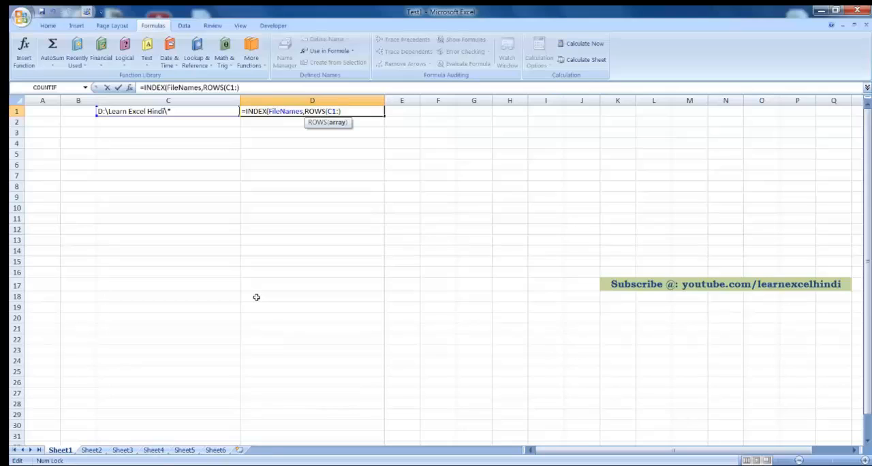
text(C1))
Step: Make the first reference absolute so D1 contains =INDEX(FileNames,ROWS($C$1:C1)), and fill the formula down to D28
key(Left)
key(Left)
key(Left)
key(Left)
key(Left)
key(F4)
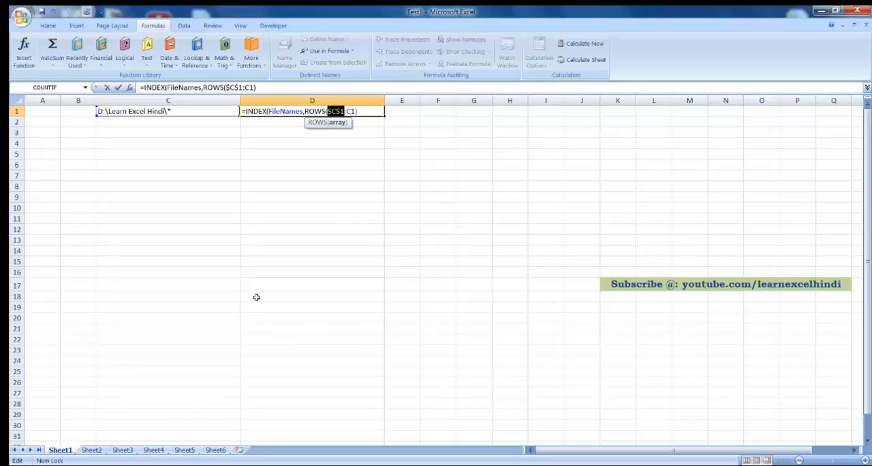
key(Right)
key(End)
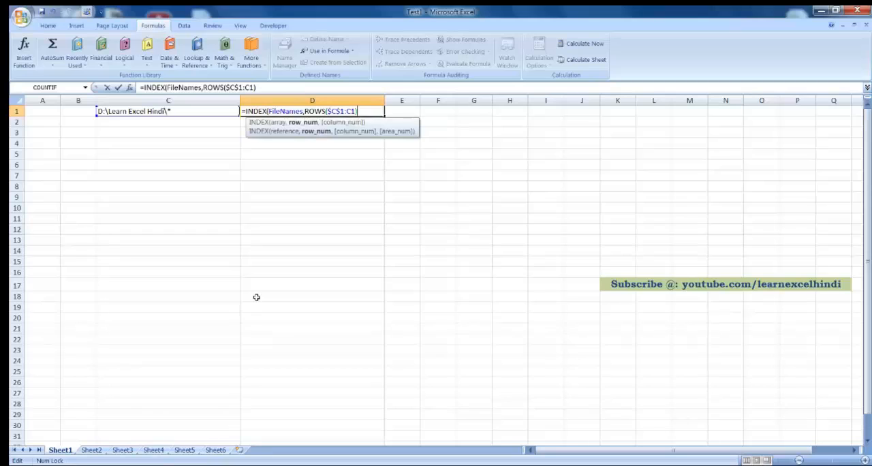
text())
key(Return)
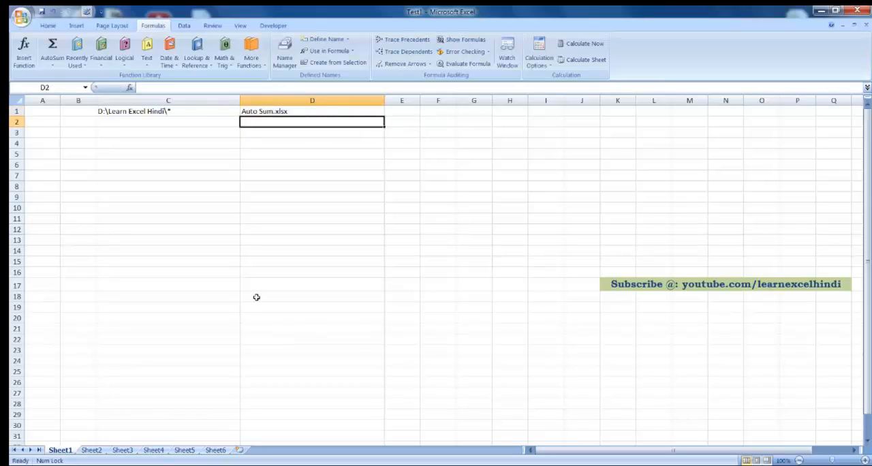
click(356, 110)
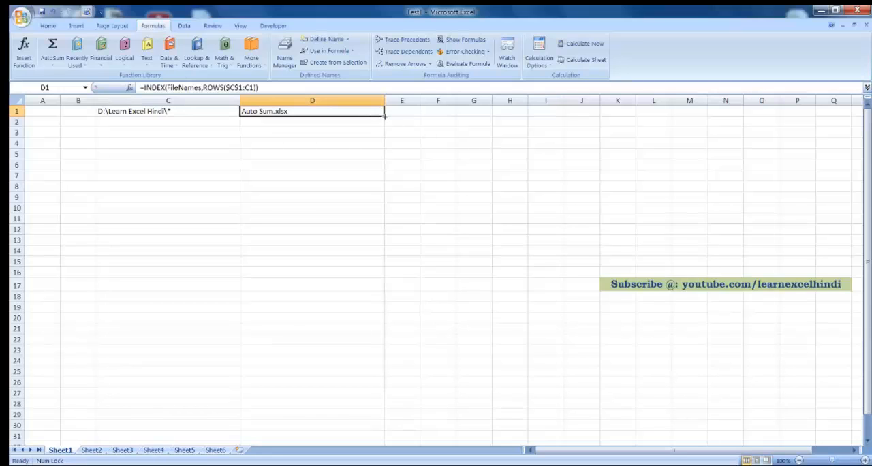
drag(384, 116, 384, 412)
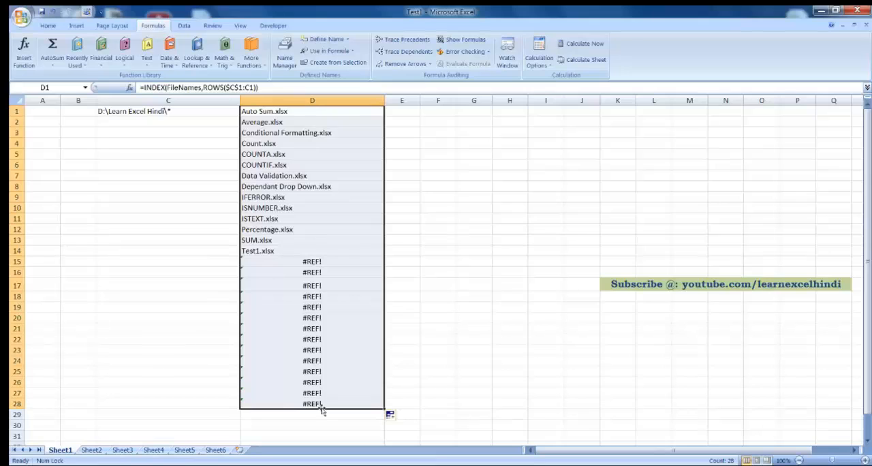
Step: Compare the names in column D with the Learn Excel Hindi folder in Windows Explorer, and examine cells D14 and D15
click(315, 263)
click(140, 465)
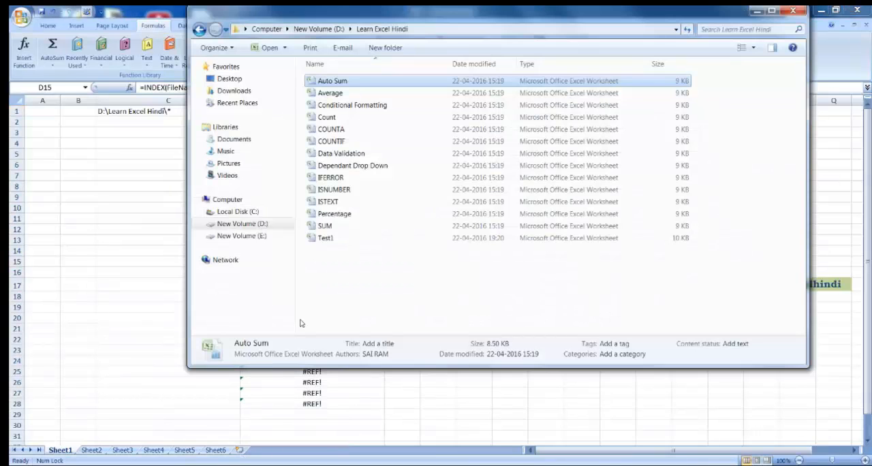
click(363, 256)
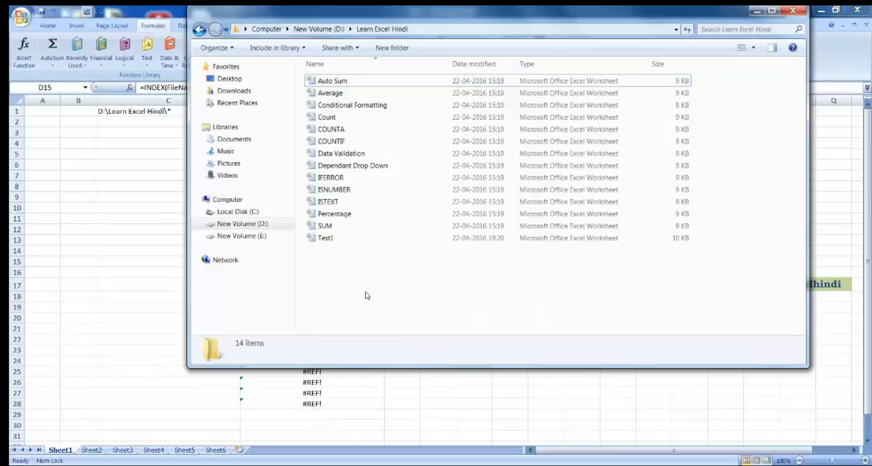
click(757, 10)
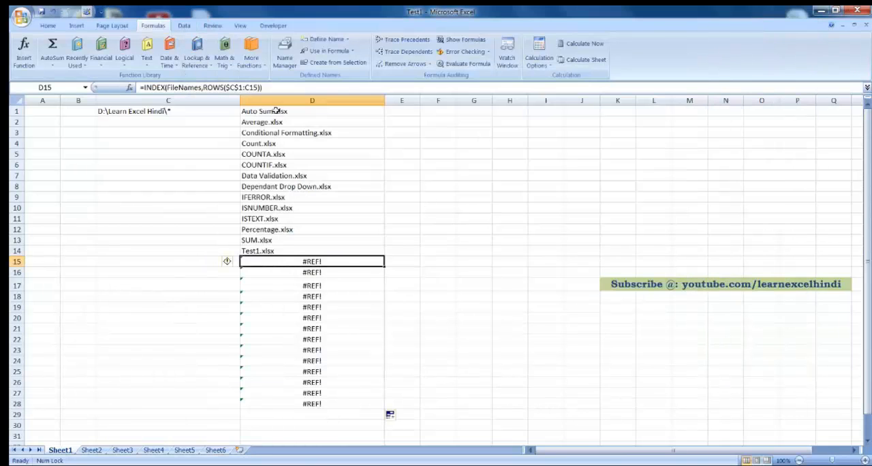
click(147, 252)
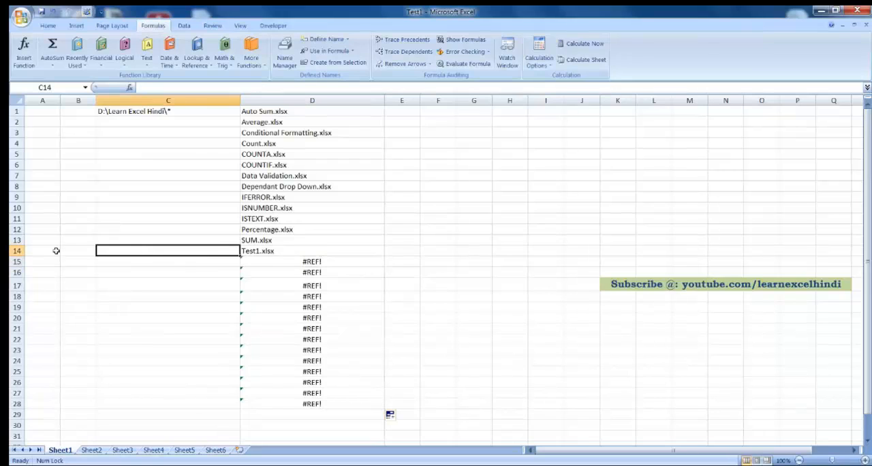
click(51, 252)
click(275, 250)
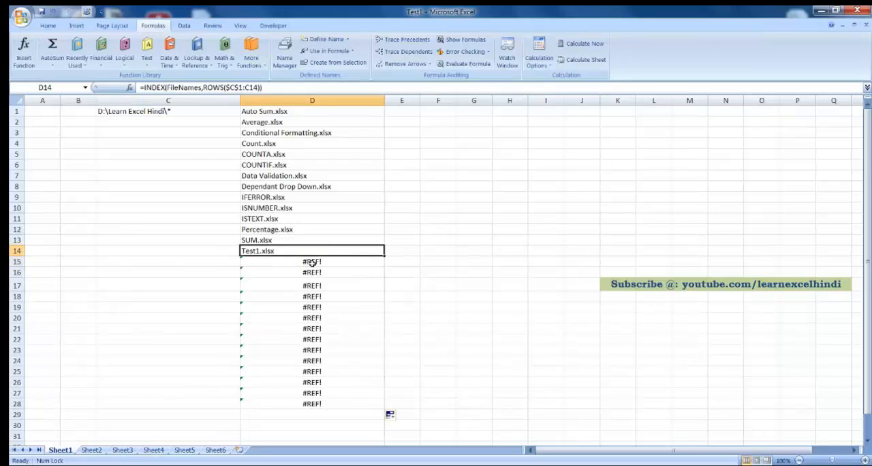
click(329, 262)
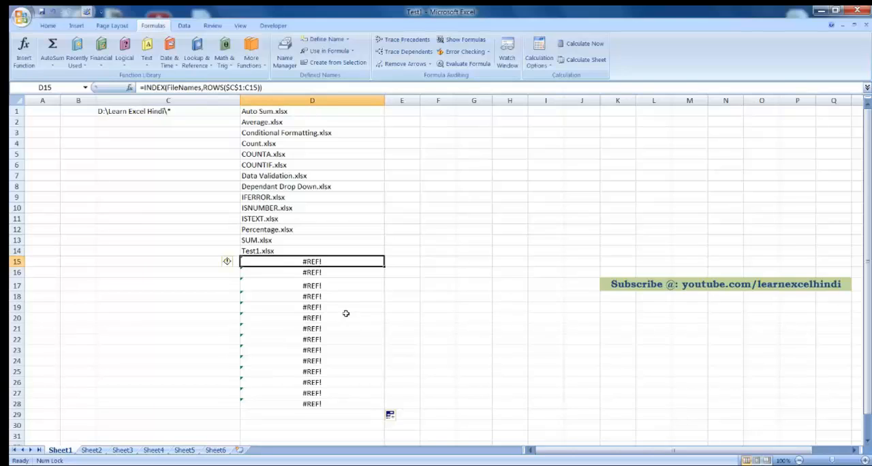
Step: Wrap the D1 formula in IFERROR with an empty string fallback: =IFERROR(INDEX(FileNames,ROWS($C$1:C1)),"")
click(272, 113)
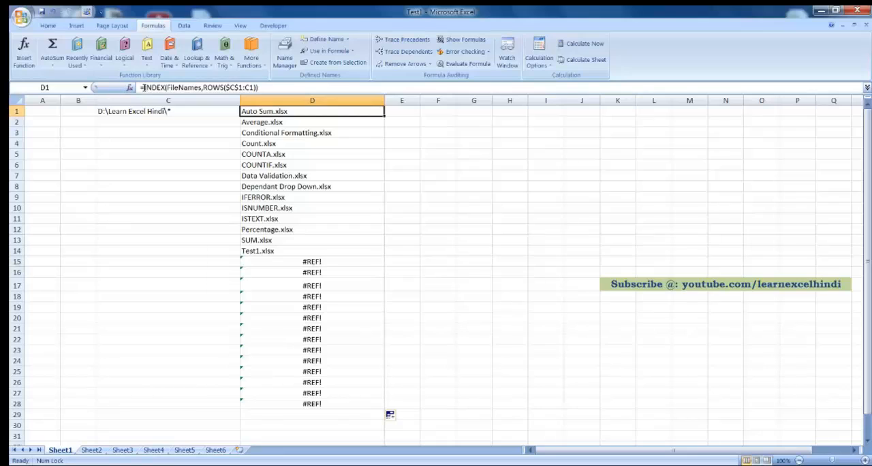
click(143, 87)
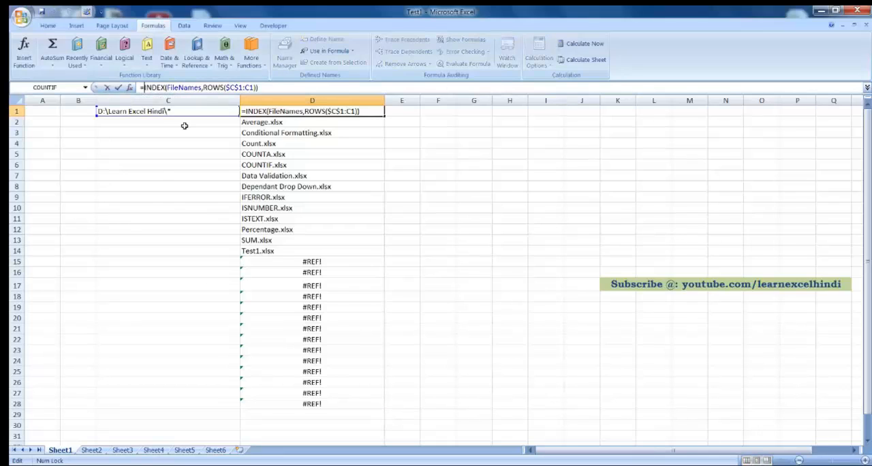
text(IFERROR)
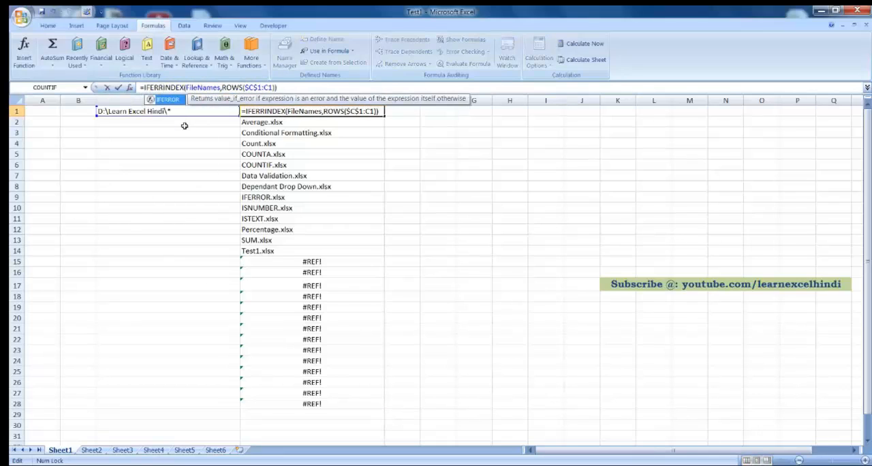
text(()
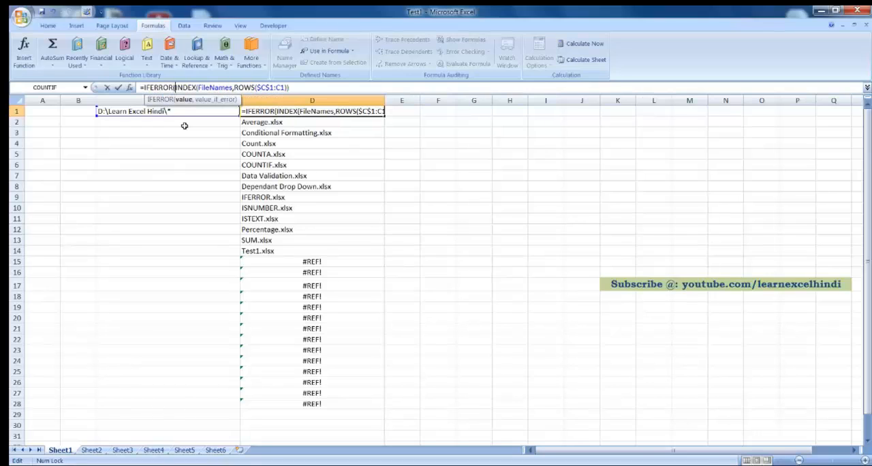
click(318, 90)
text(,)
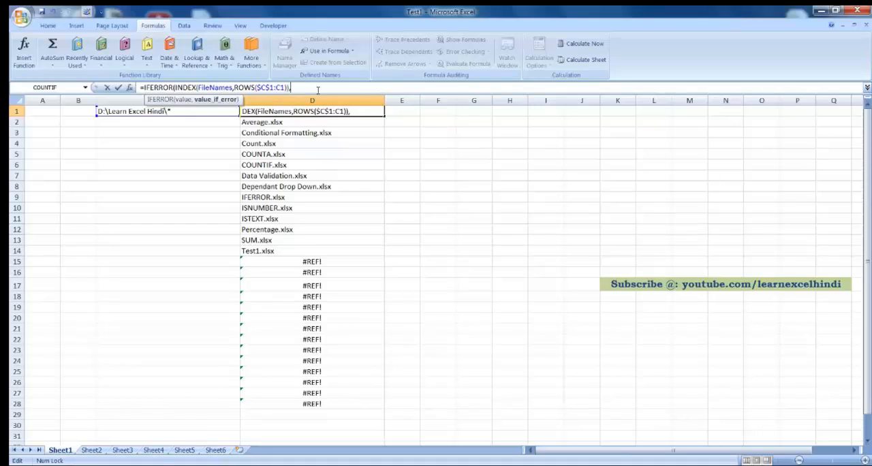
text(""))
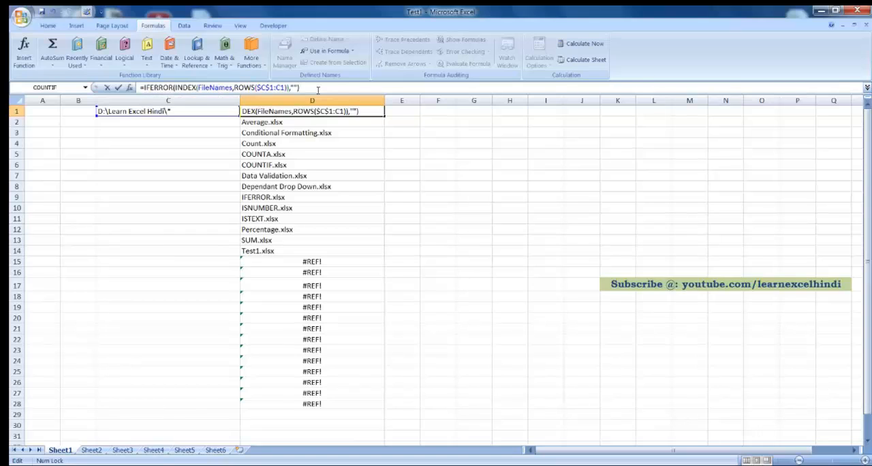
key(Return)
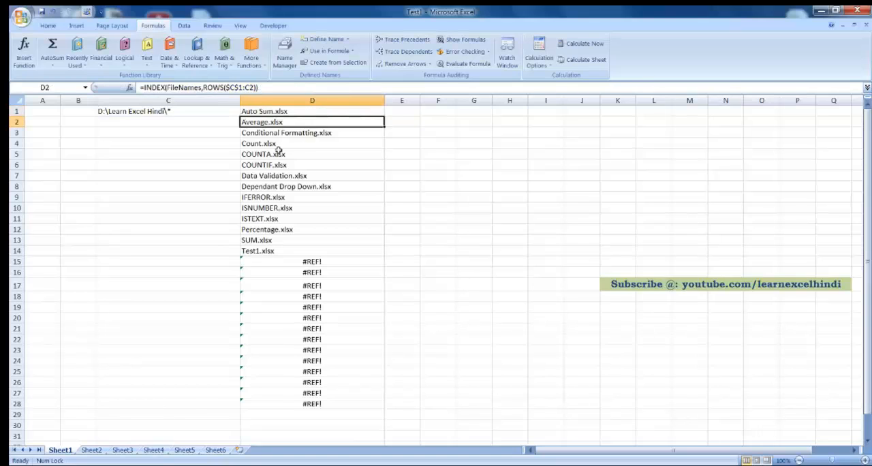
Step: Fill the IFERROR formula from D1 down to D28 and select D15:D29 to check the cells below the list
click(286, 110)
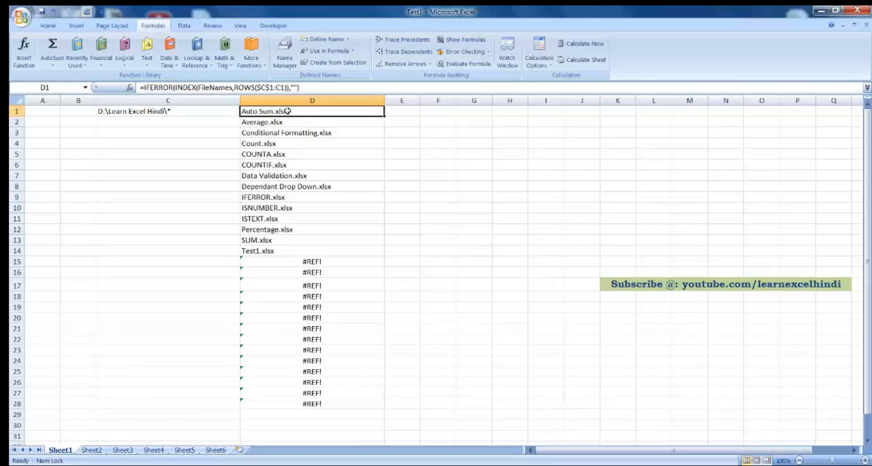
double_click(384, 116)
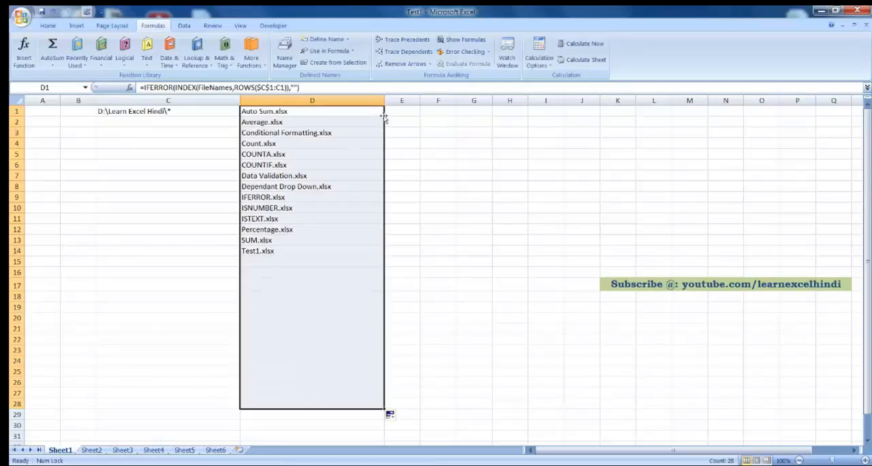
click(287, 260)
drag(286, 413, 286, 260)
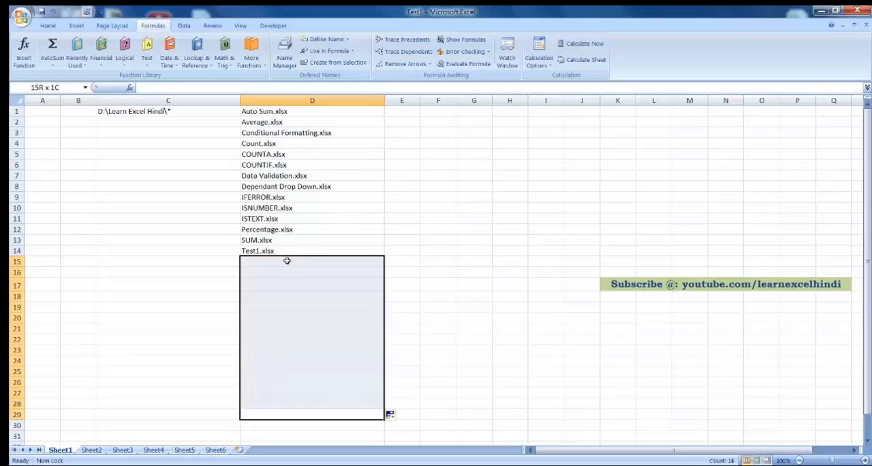
Step: Select D1, switch to the Learn Excel Hindi folder in Windows Explorer, and create a new Word document there named Jayar
click(289, 112)
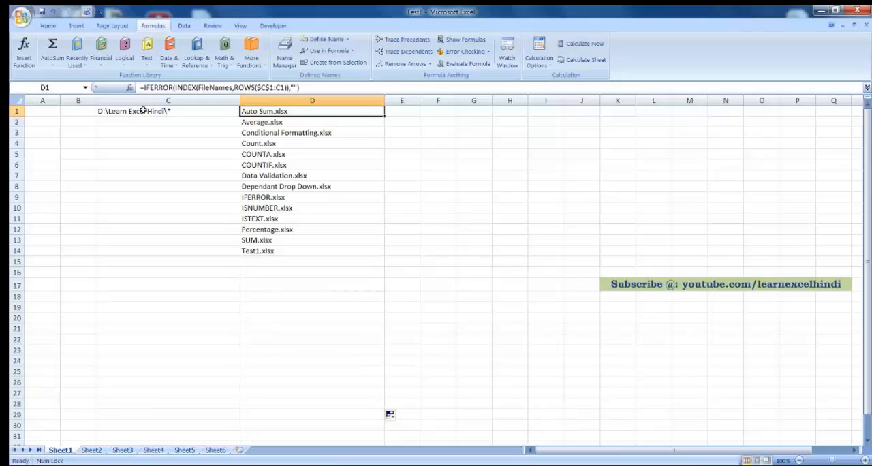
click(293, 464)
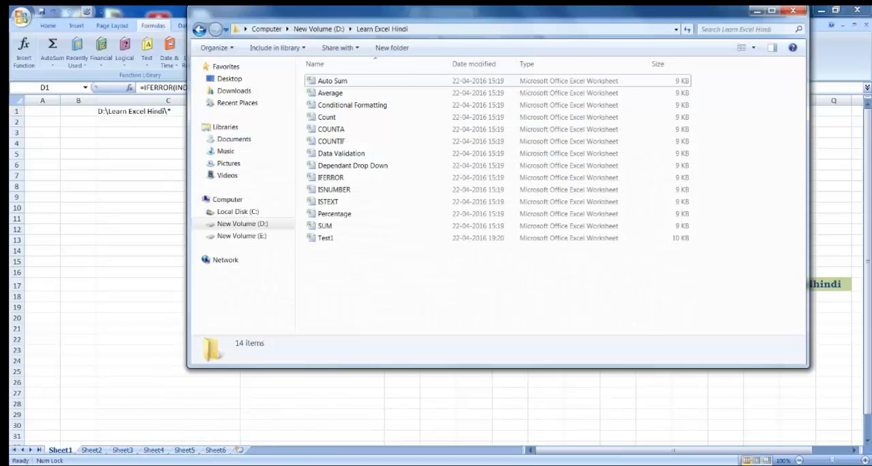
right_click(337, 279)
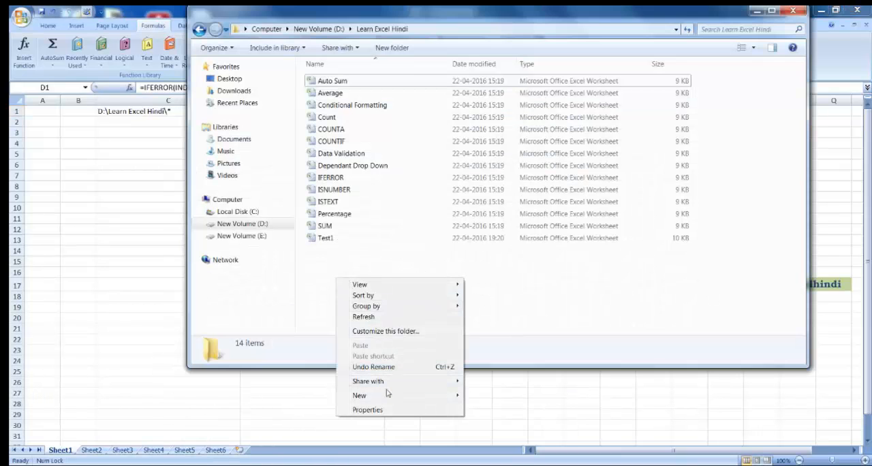
mouse_move(385, 396)
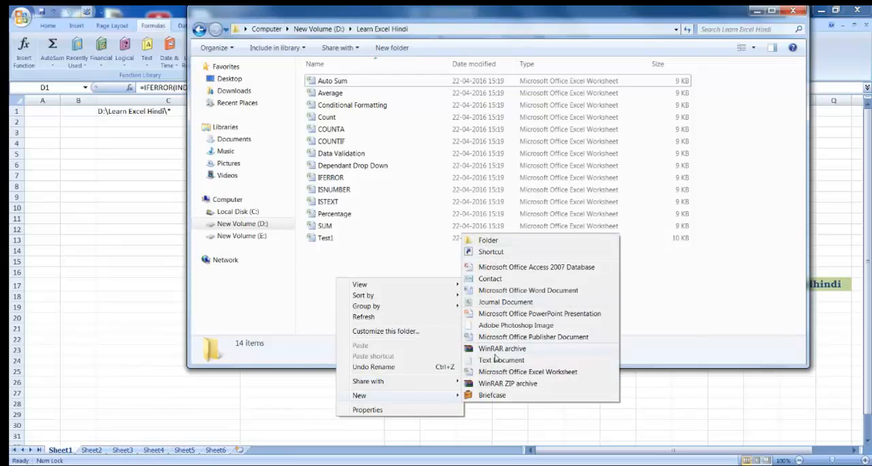
click(490, 290)
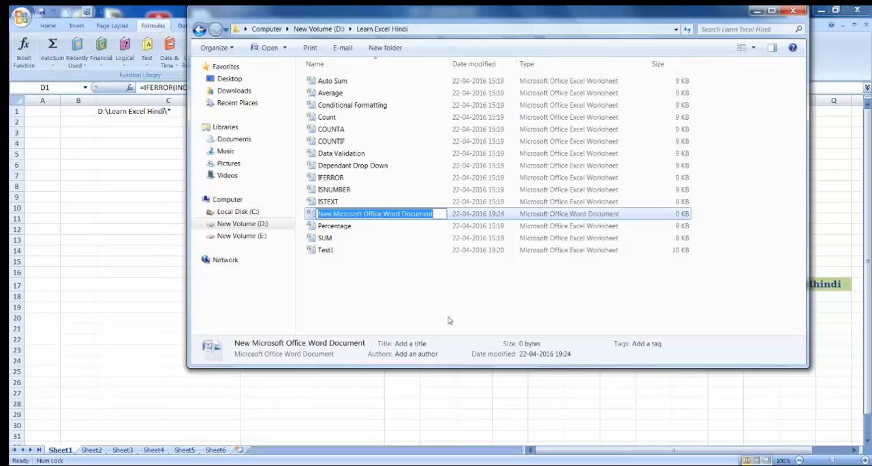
text(Jayar)
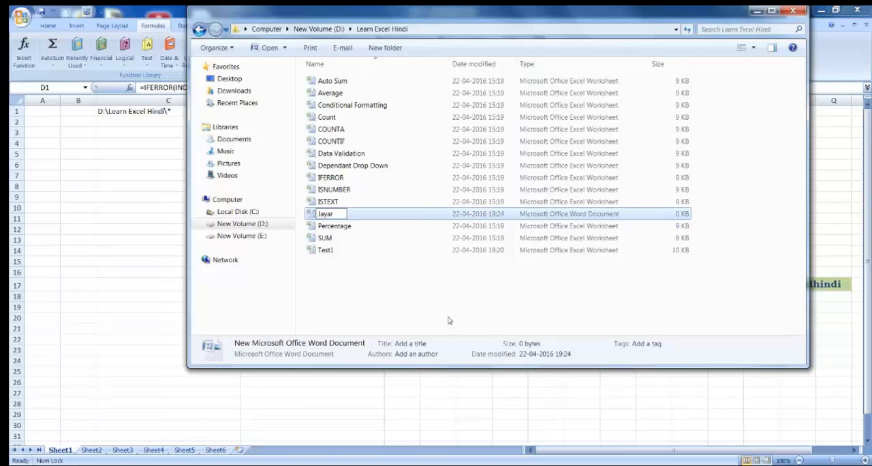
key(Return)
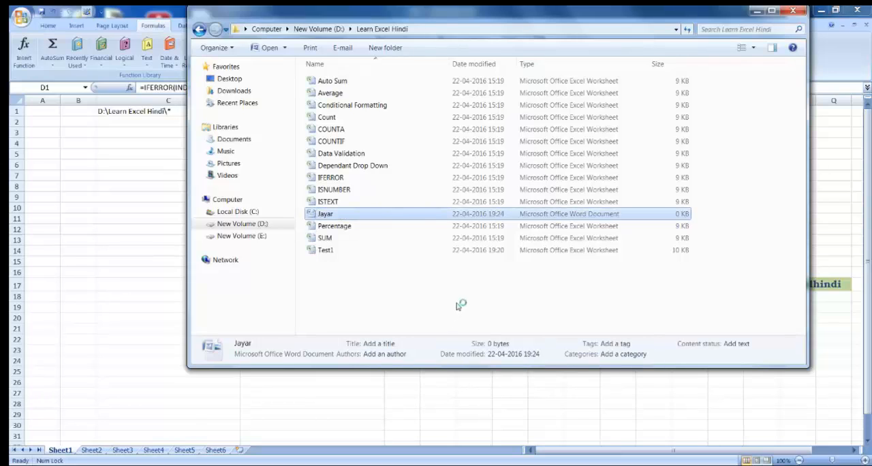
click(458, 304)
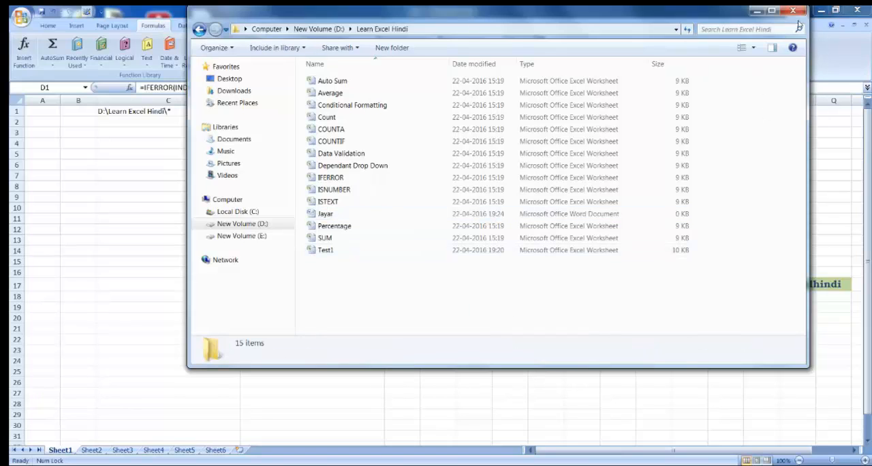
Step: Return to Excel, refill the D1 formula down to D28 to refresh the file list, and select the new document's entry in D12
click(757, 11)
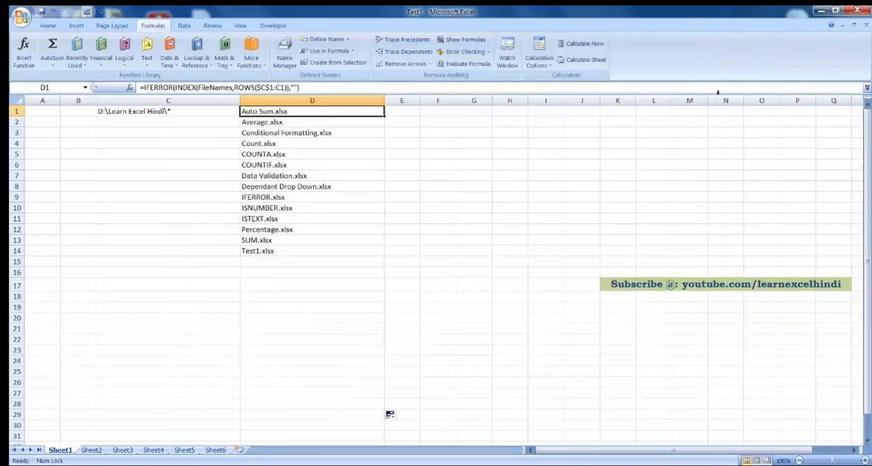
double_click(385, 116)
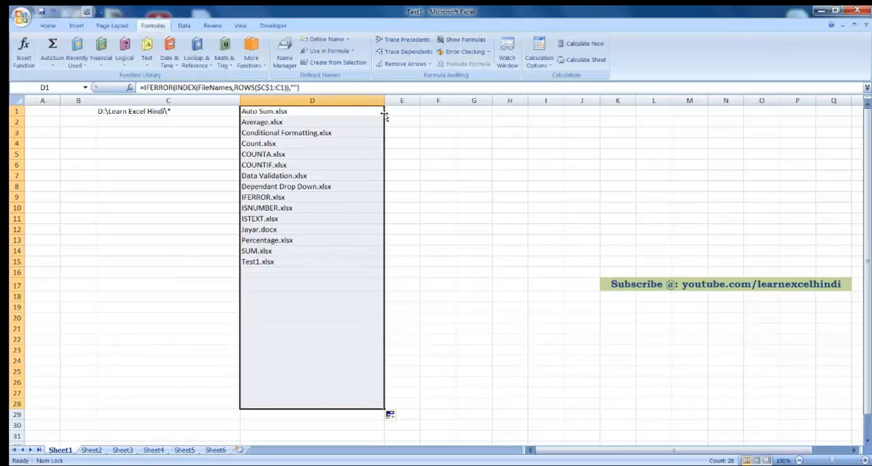
click(262, 230)
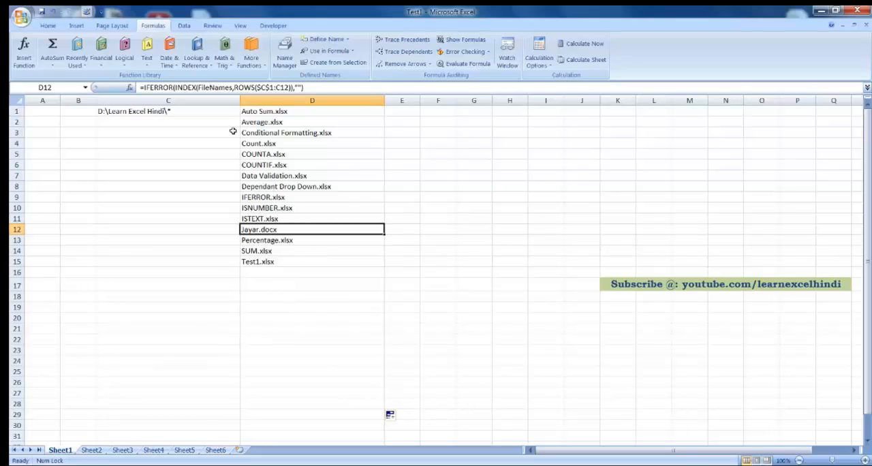
Step: Replace the final "*" argument in the C1 SUBSTITUTE formula with "docx"
click(179, 111)
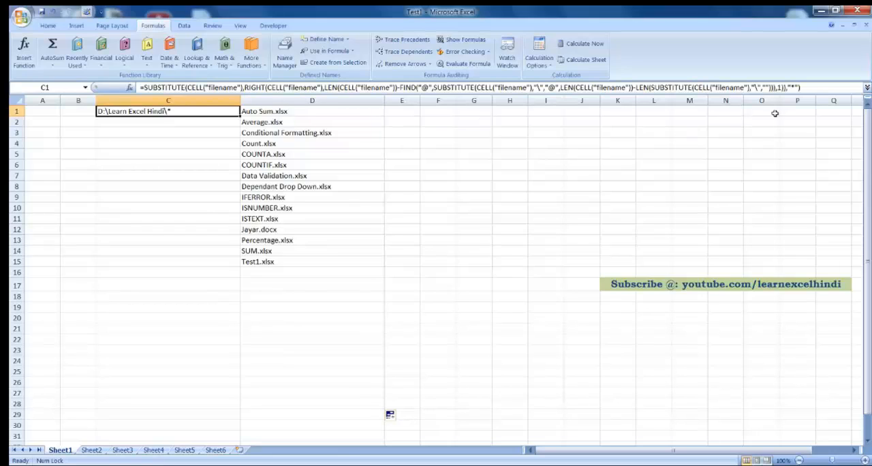
click(791, 88)
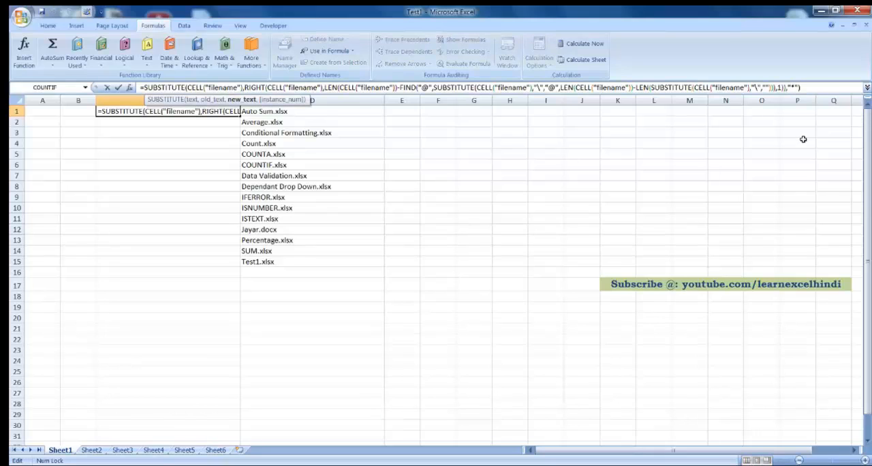
text(docx)
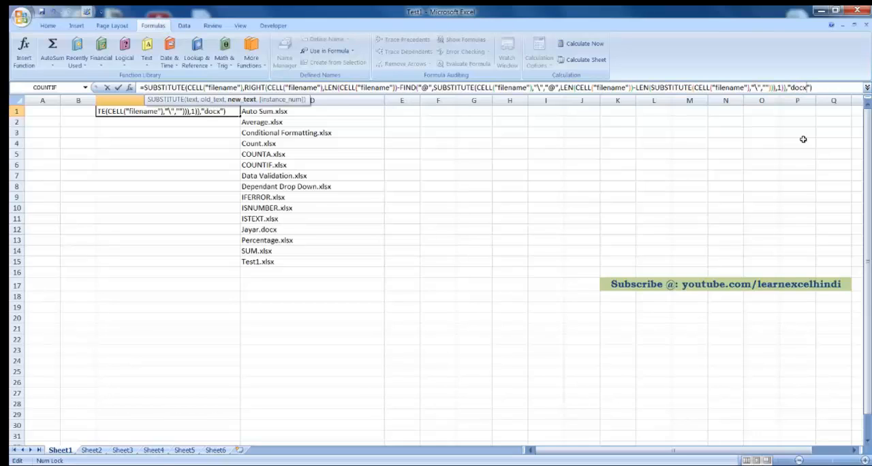
key(Return)
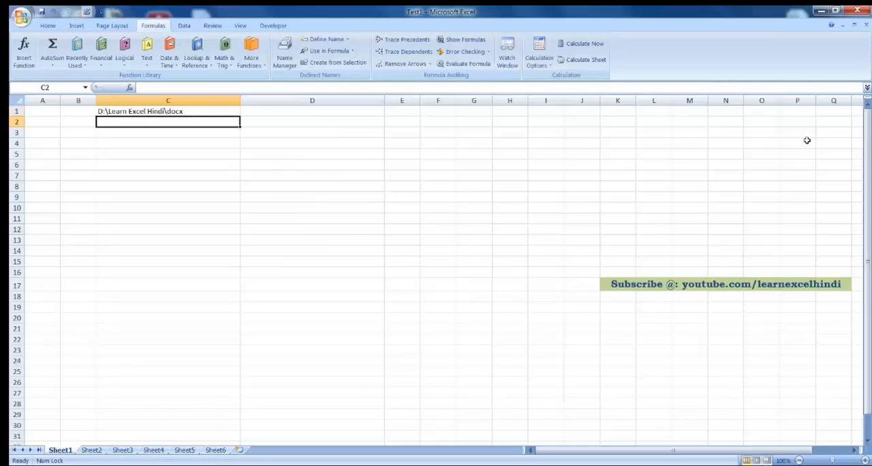
Step: Check cells C1 and D1 and undo the last change to the C1 formula
click(238, 109)
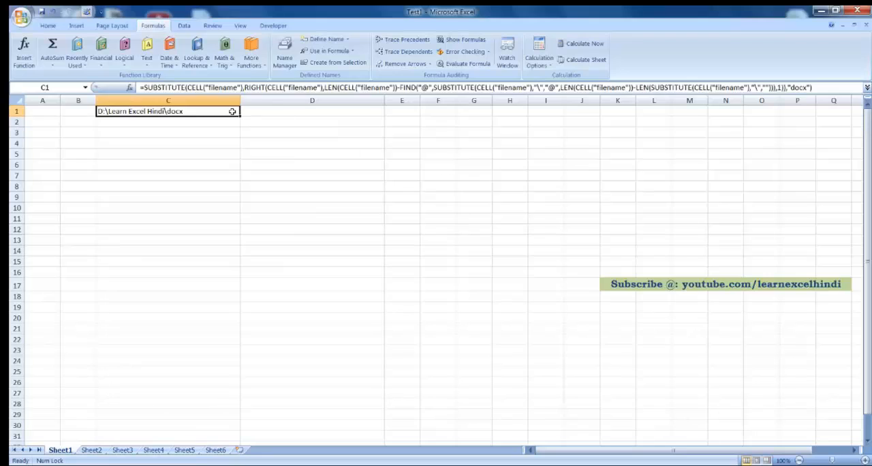
click(274, 108)
key(ctrl+z)
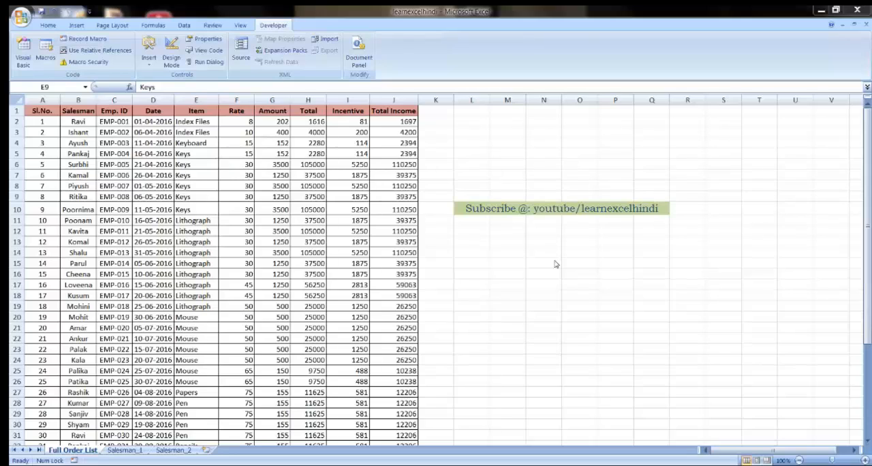
Step: In the learnexcelhindi workbook, view the sheet options for Salesman_1, dismiss them, and return to the Full Order List sheet
right_click(139, 452)
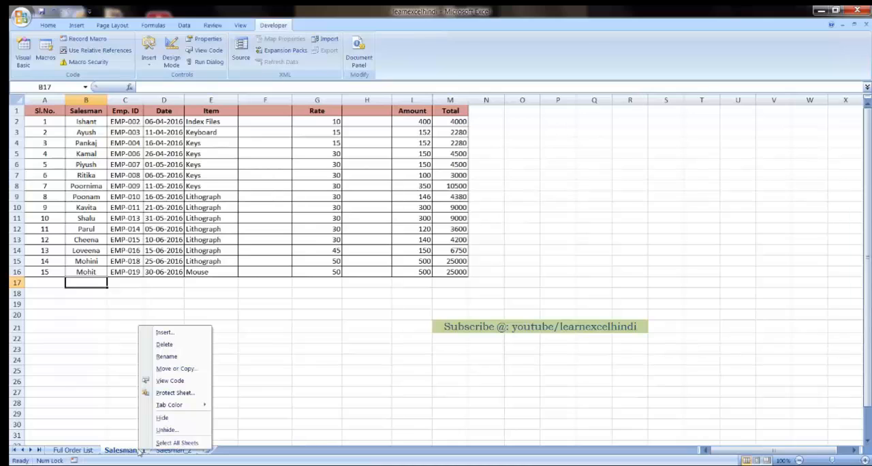
click(264, 393)
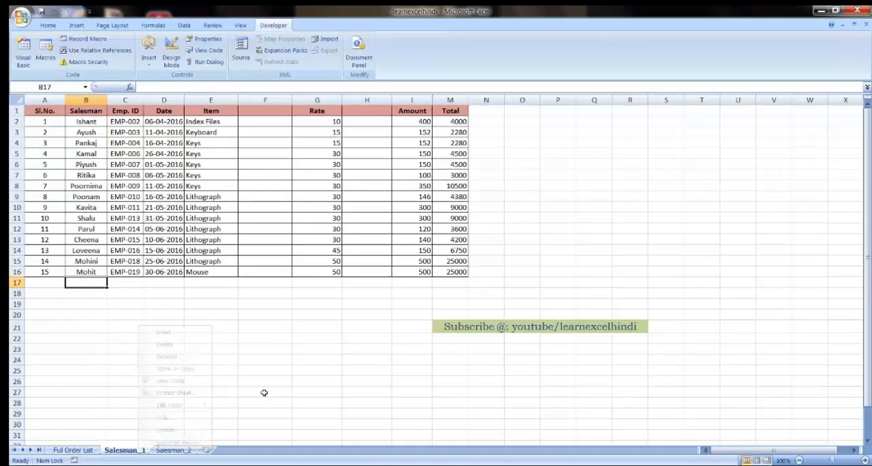
click(264, 394)
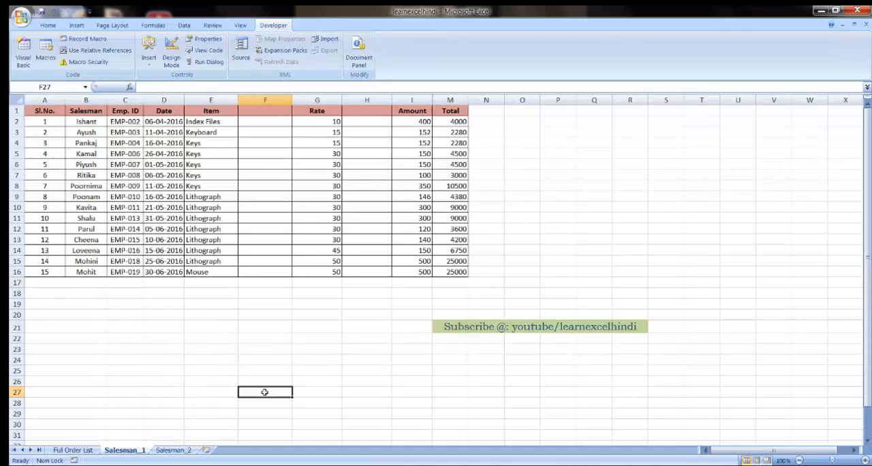
click(73, 451)
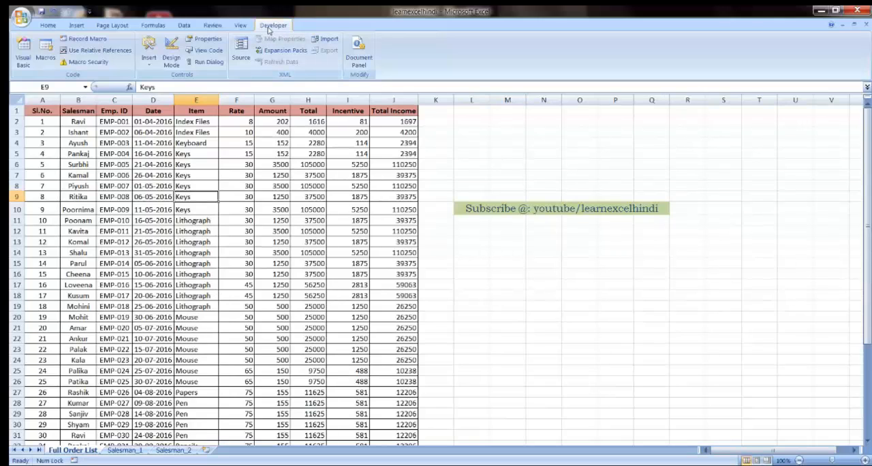
Step: Review the workbook's macros, examine the Hidesalesmansheets and Showsalesmansheets code in the Visual Basic editor, and close the editor
click(45, 50)
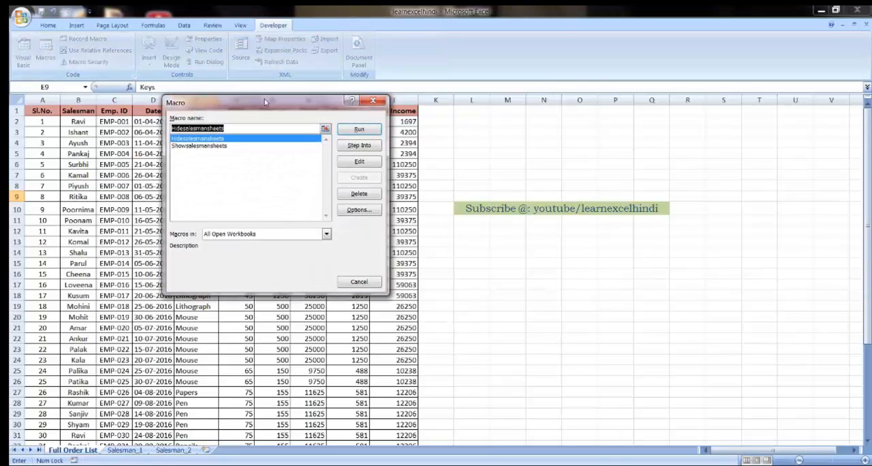
drag(265, 101, 285, 88)
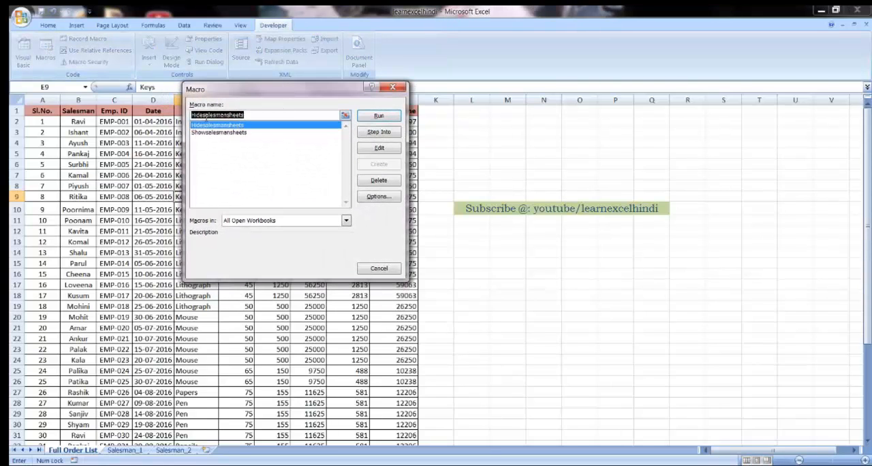
click(220, 133)
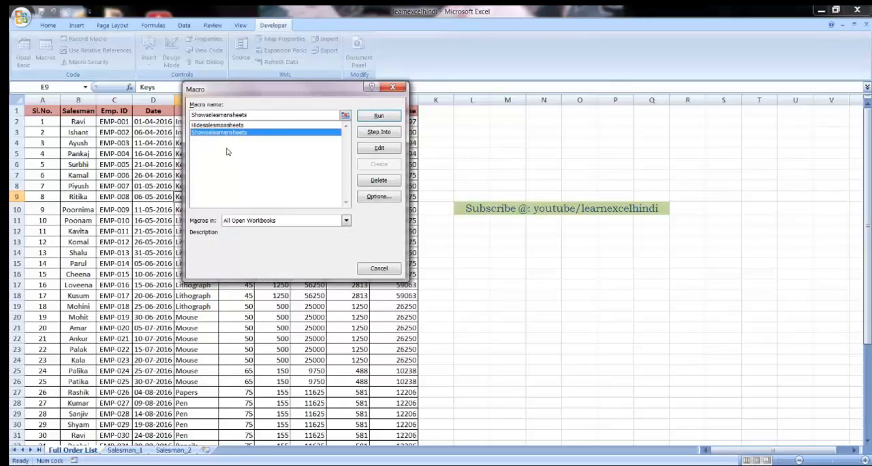
click(232, 126)
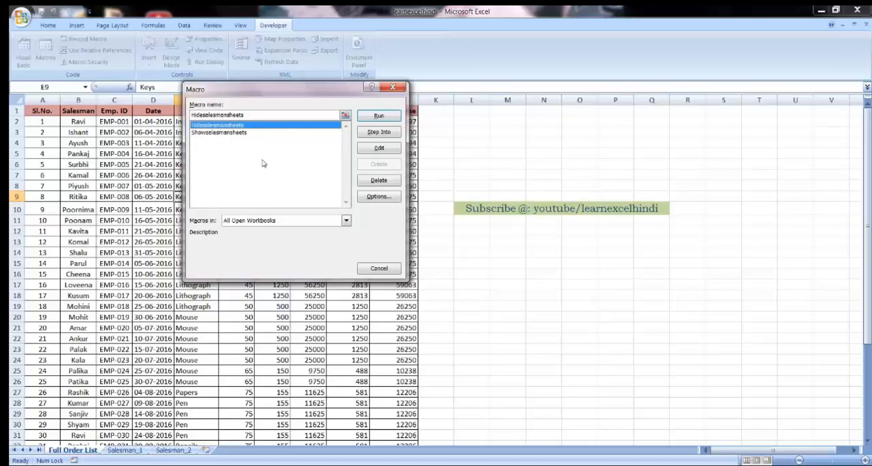
click(373, 148)
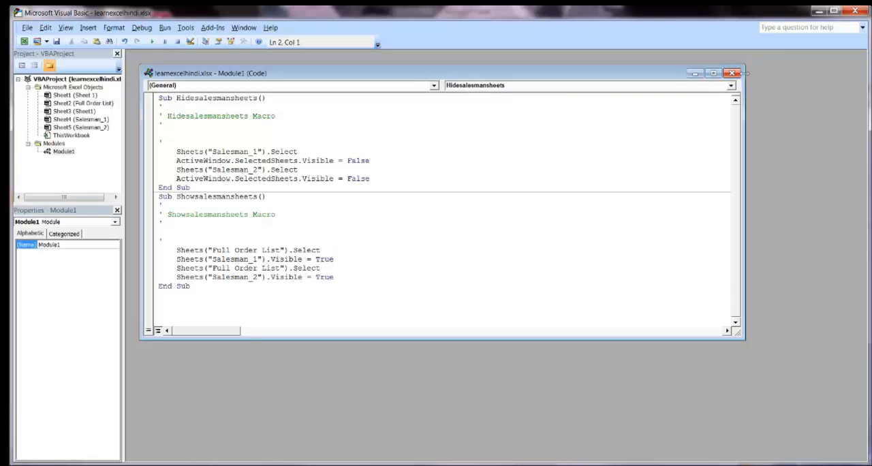
click(855, 13)
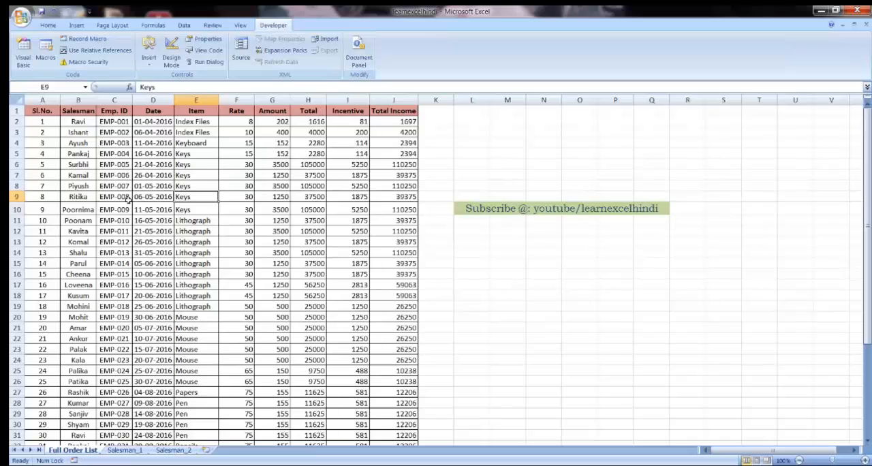
Step: Run the Hidesalesmansheets macro to hide both salesman sheets, and run Showsalesmansheets to restore them
click(45, 60)
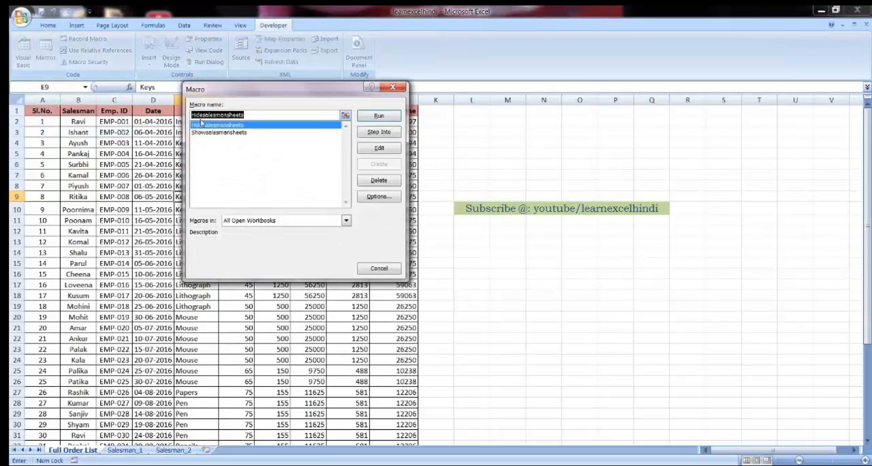
click(382, 119)
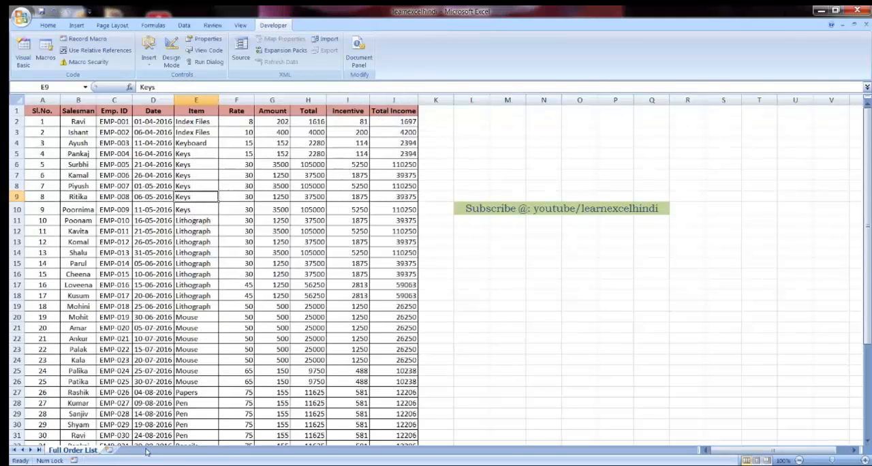
click(55, 61)
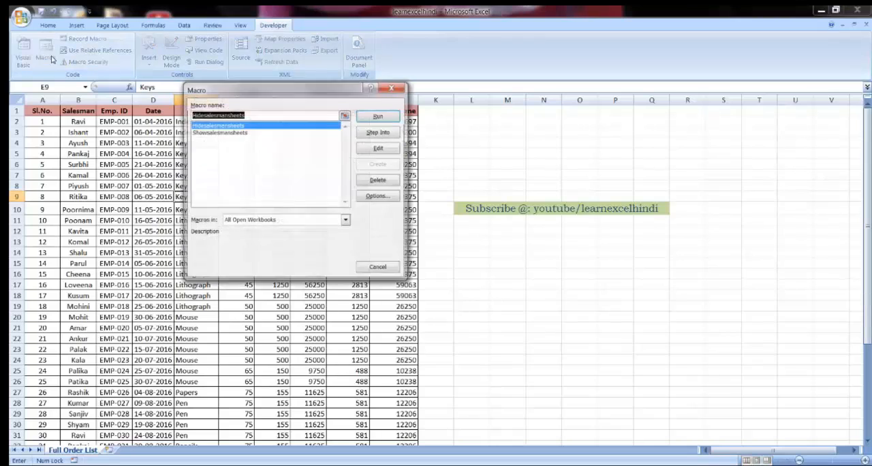
click(225, 132)
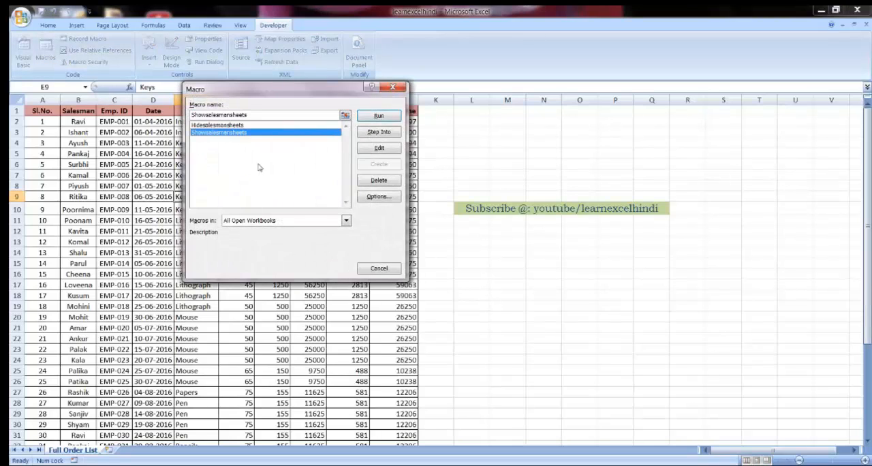
click(381, 116)
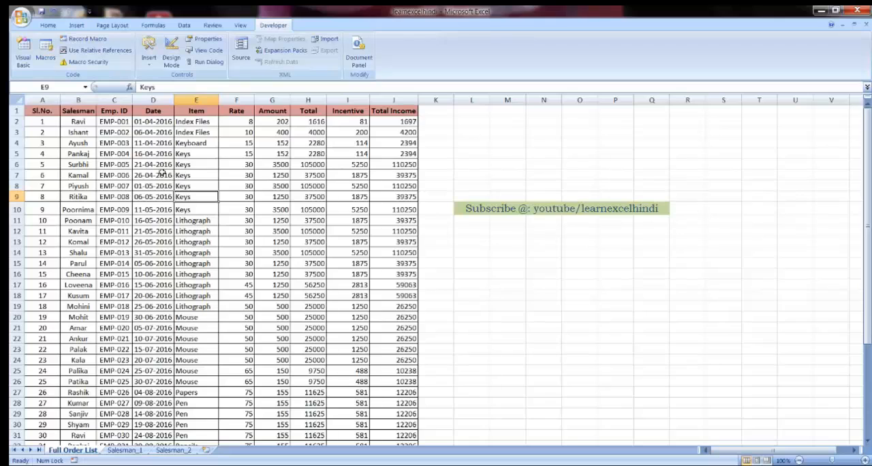
Step: Assign the shortcut letter h to the Hidesalesmansheets macro
click(50, 61)
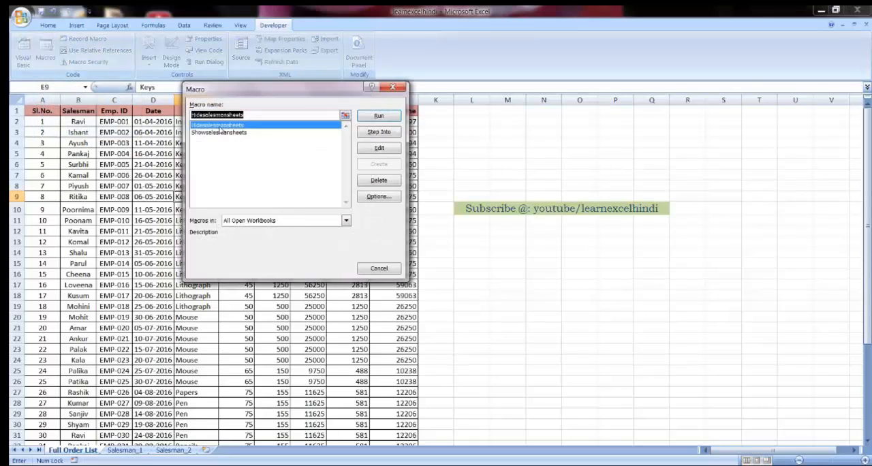
click(379, 196)
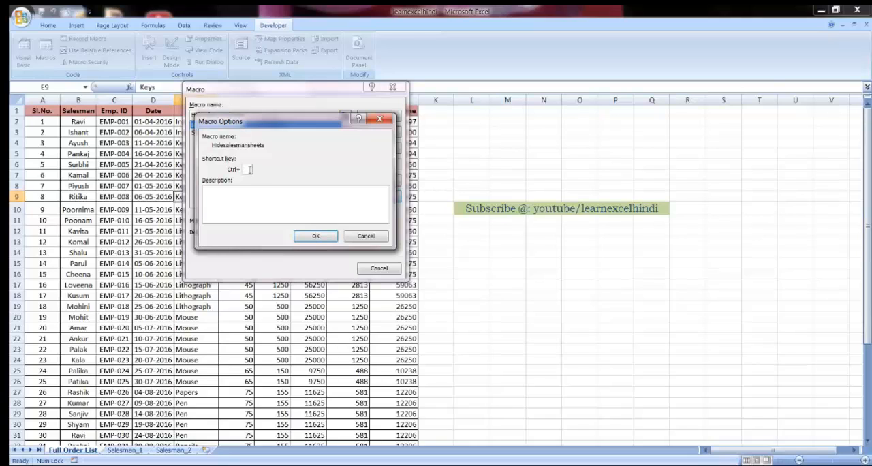
text(h)
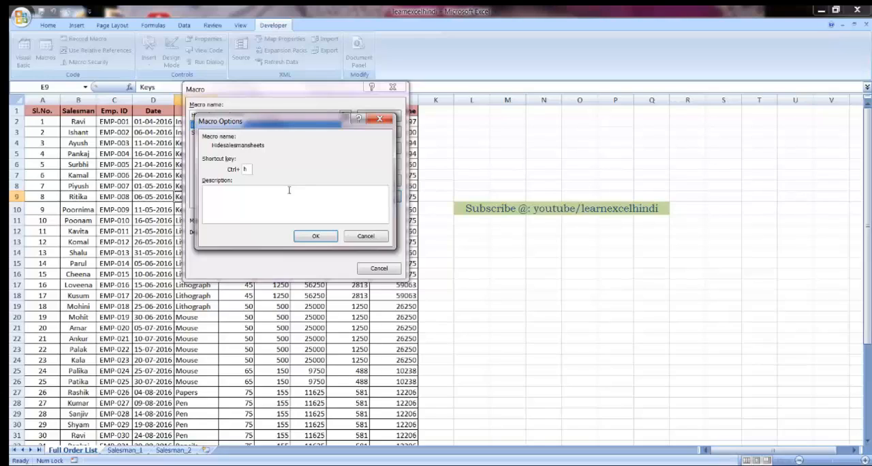
key(BackSpace)
text(H)
click(314, 236)
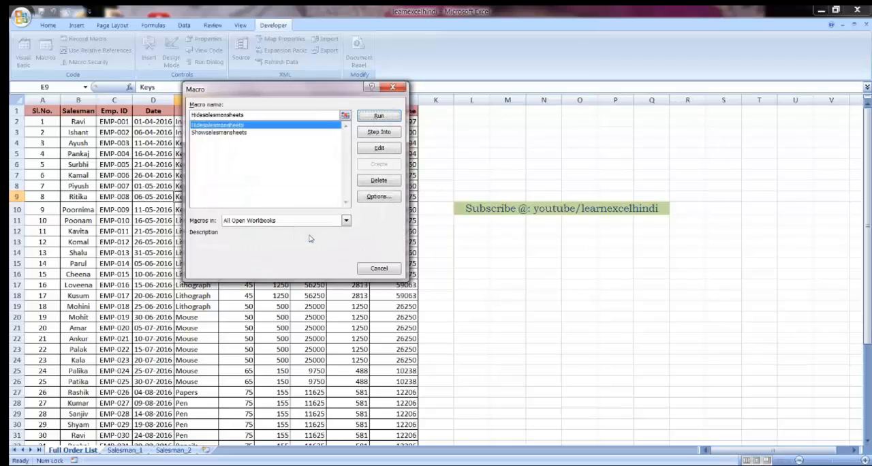
Step: Assign a shortcut letter to the Showsalesmansheets macro and close the macro list
click(238, 134)
click(376, 197)
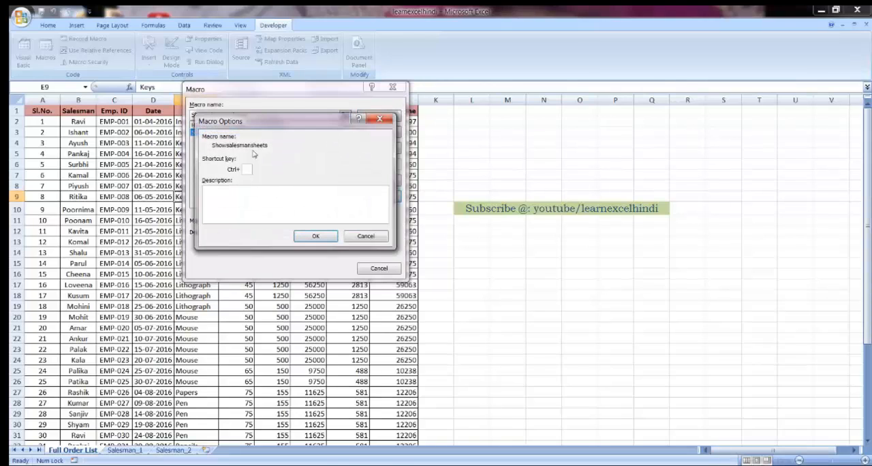
text(A)
click(315, 236)
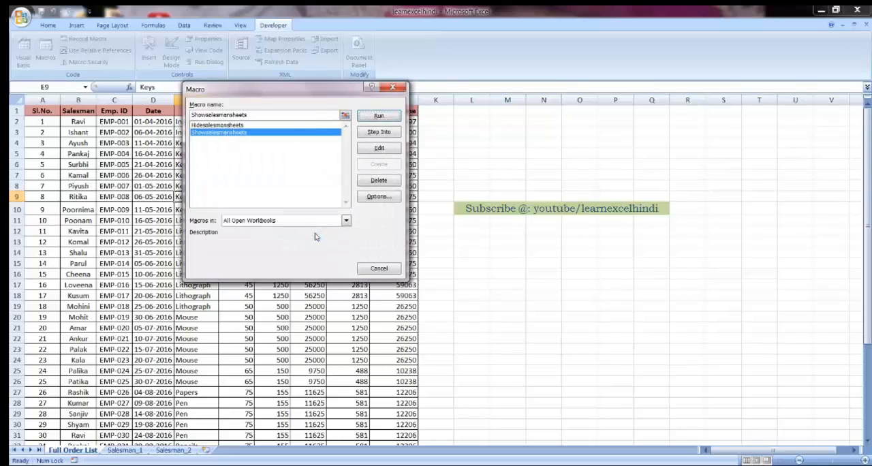
click(379, 269)
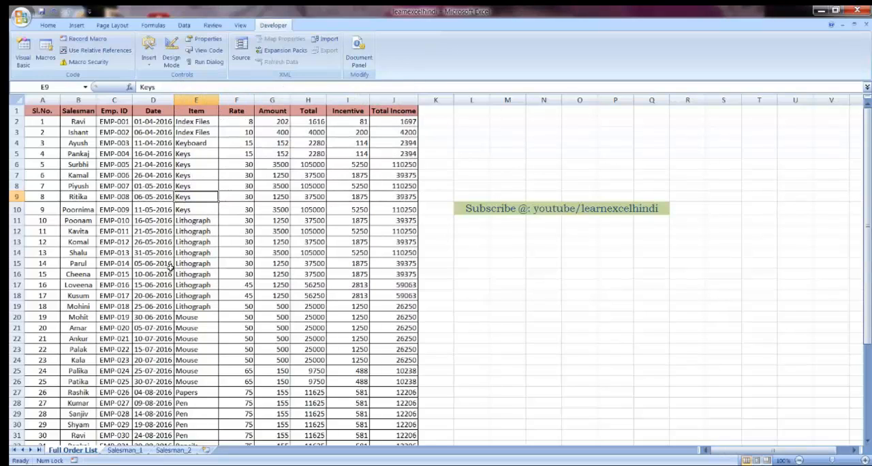
Step: Test the macro shortcuts by hiding and restoring the salesman sheets, checking Salesman_1 and Salesman_2 before returning to Full Order List
key(ctrl+h)
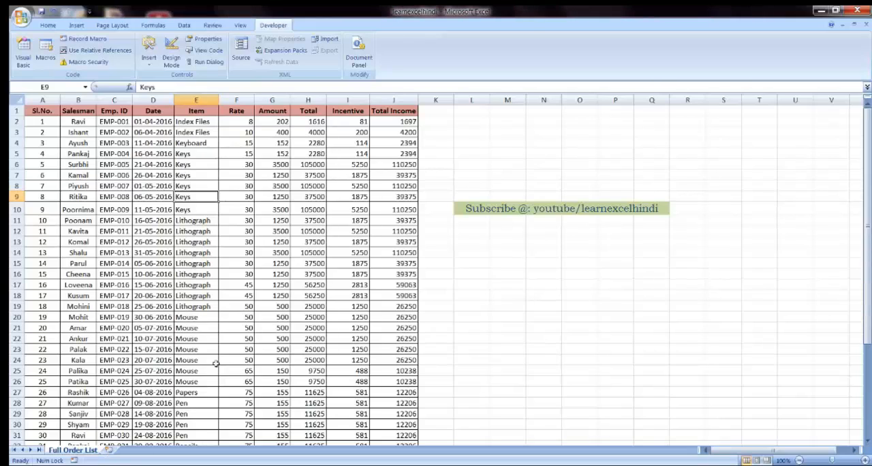
key(ctrl+u)
click(125, 451)
click(173, 450)
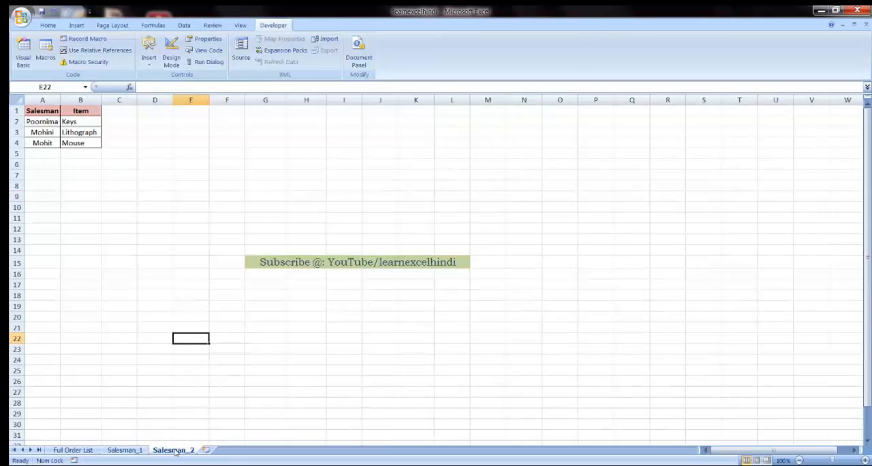
click(129, 452)
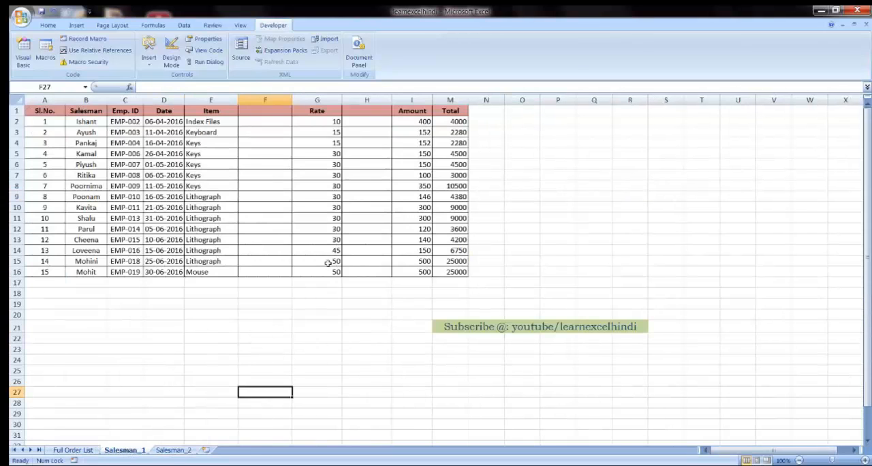
click(73, 450)
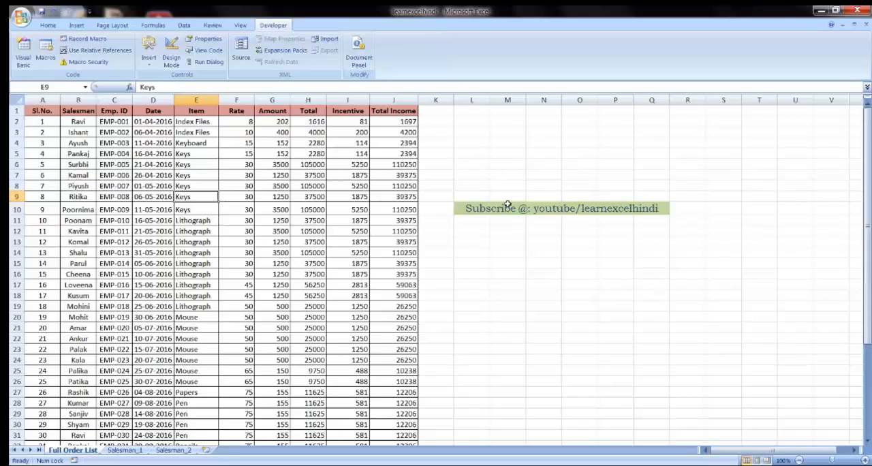
click(470, 211)
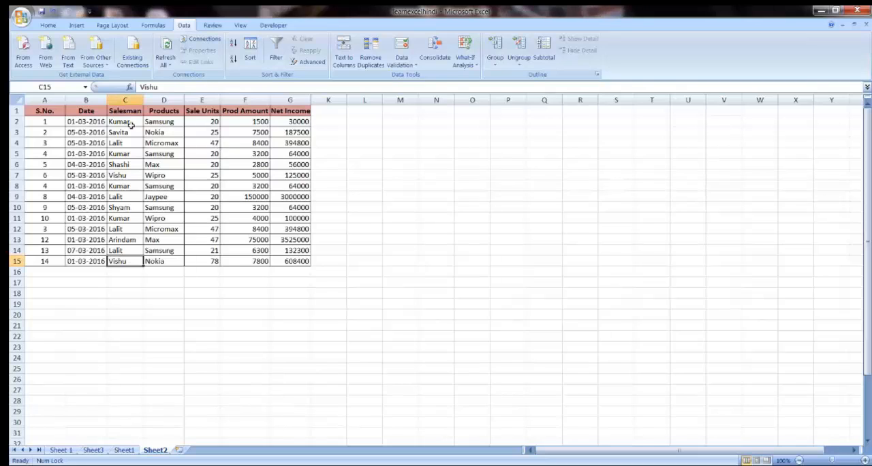
Step: Highlight duplicate values in A1:G15 of Sheet2 with conditional formatting, using Light Red Fill with Dark Red Text
click(58, 111)
click(48, 26)
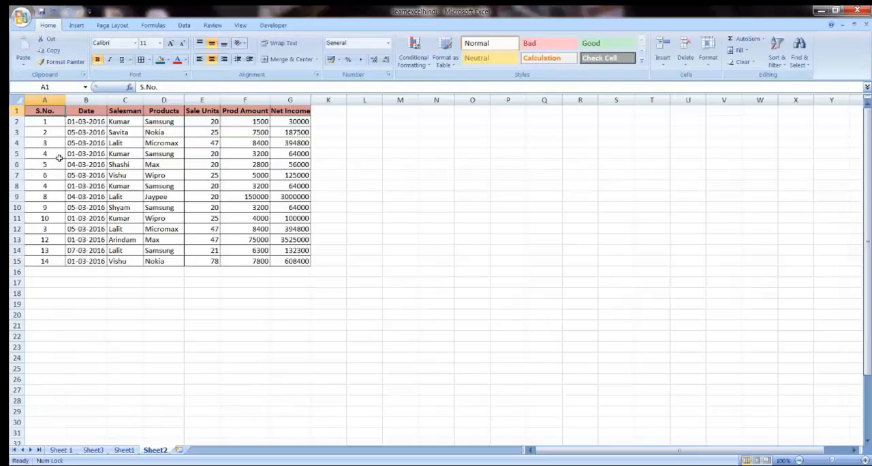
drag(41, 111, 283, 261)
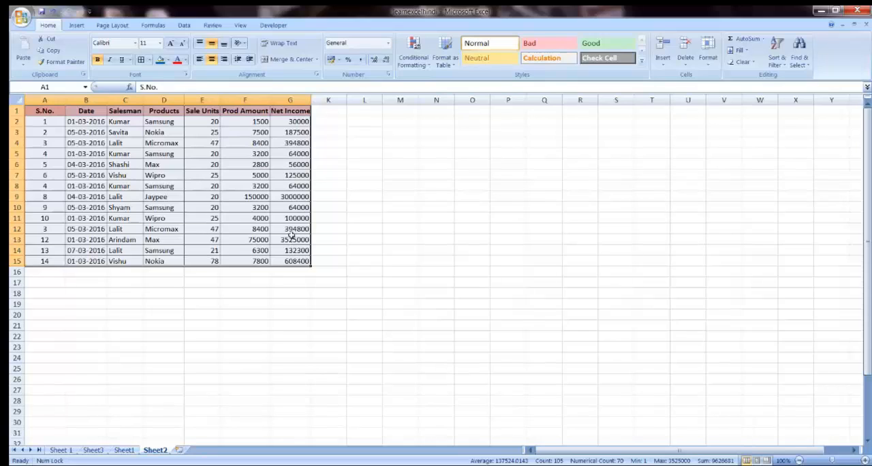
click(430, 69)
mouse_move(434, 83)
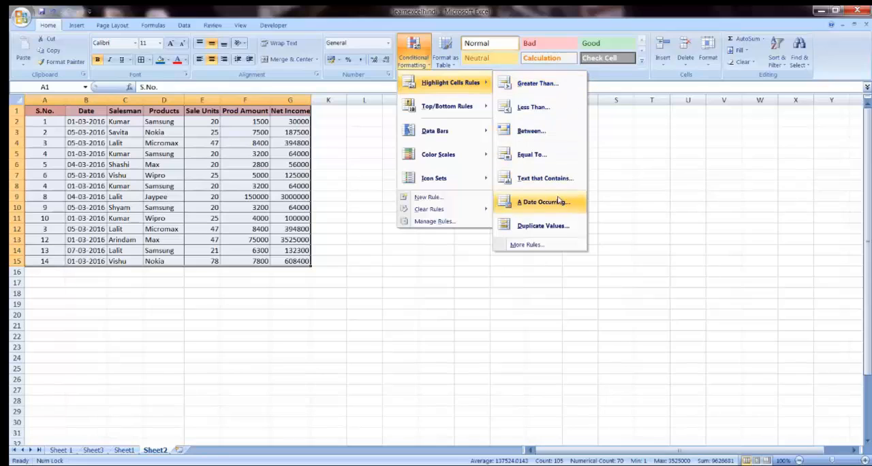
click(543, 226)
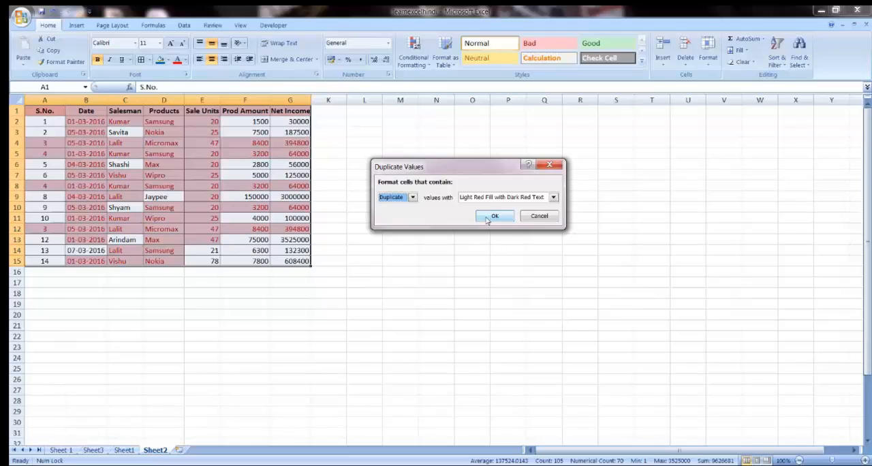
click(494, 216)
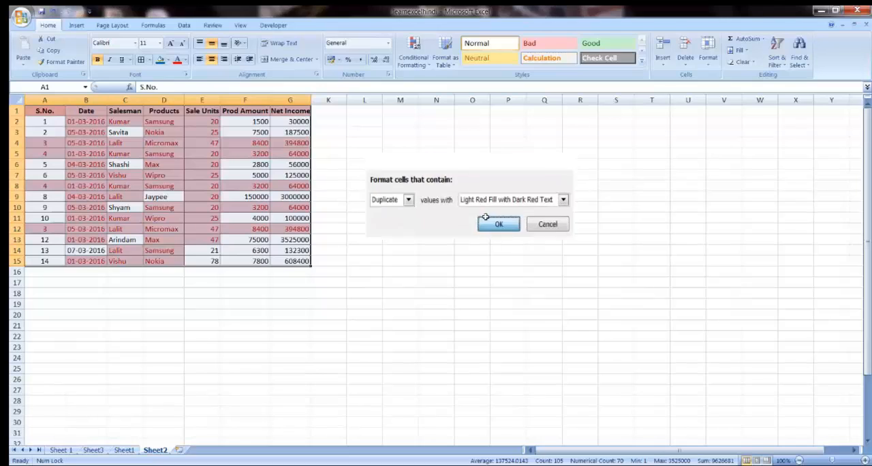
click(375, 230)
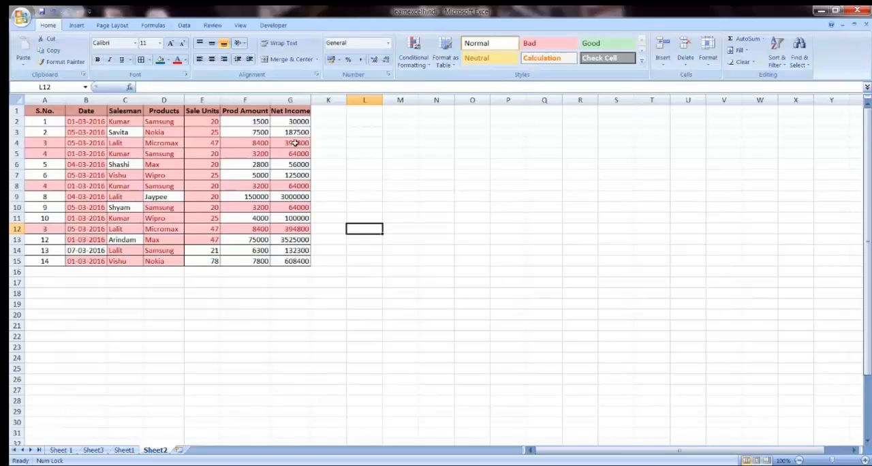
Step: Check the highlighted cells in row 4 and undo the duplicate-value formatting
drag(294, 143, 195, 143)
click(197, 144)
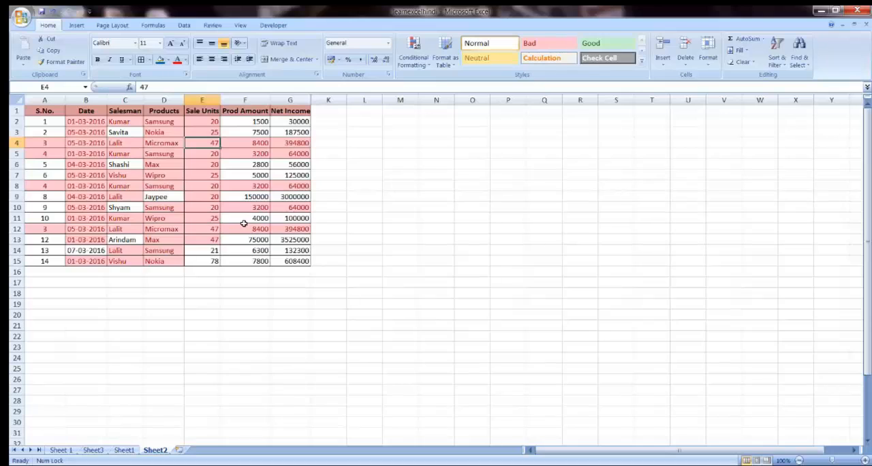
key(ctrl+z)
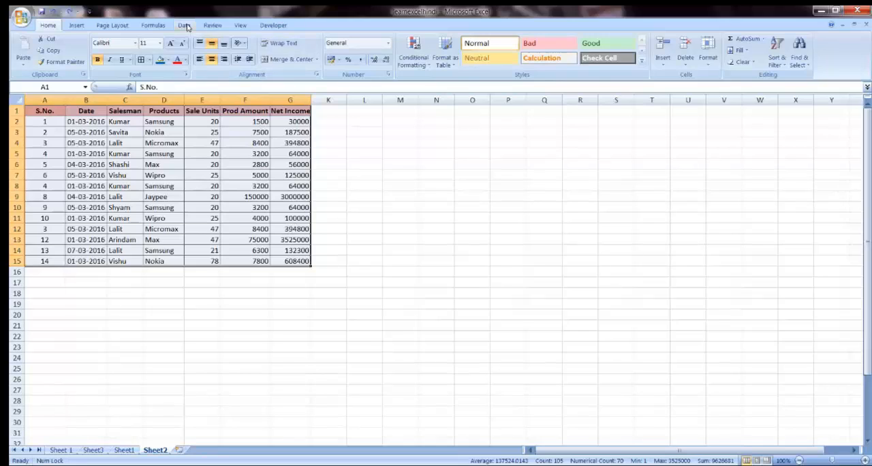
Step: Remove duplicate rows from the Sheet2 table, comparing all seven columns from S.No. to Net Income and treating the first row as headers
click(184, 25)
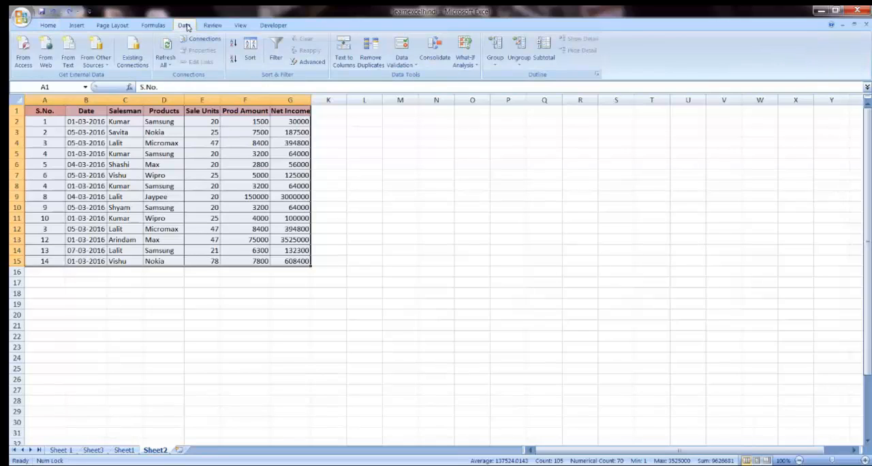
click(375, 63)
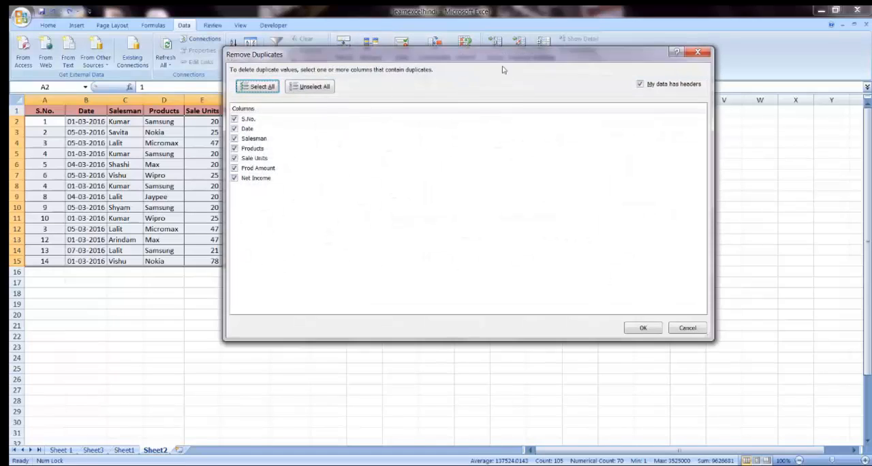
drag(492, 56, 461, 69)
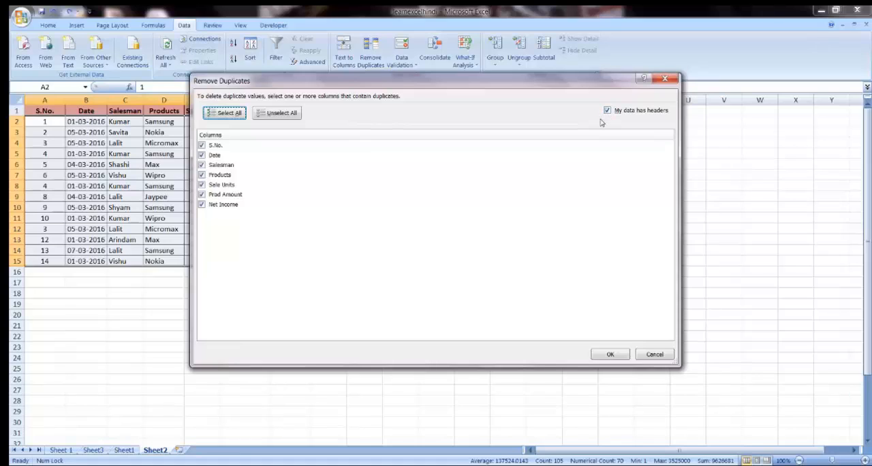
click(610, 355)
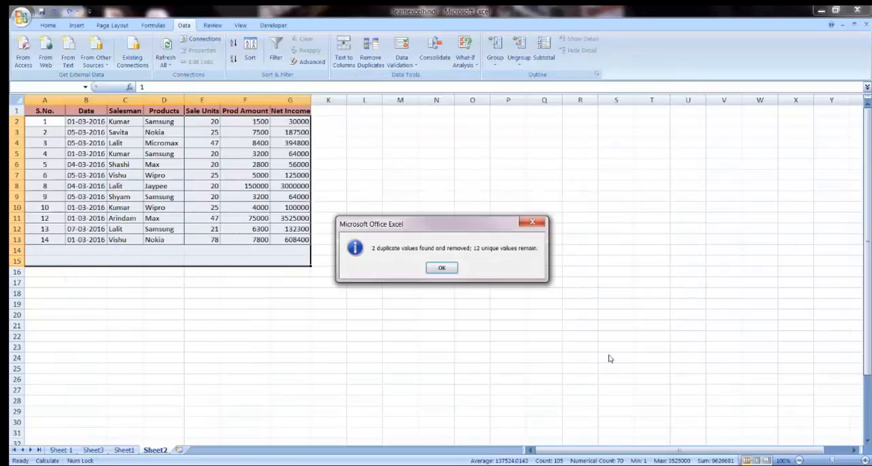
click(442, 269)
click(216, 230)
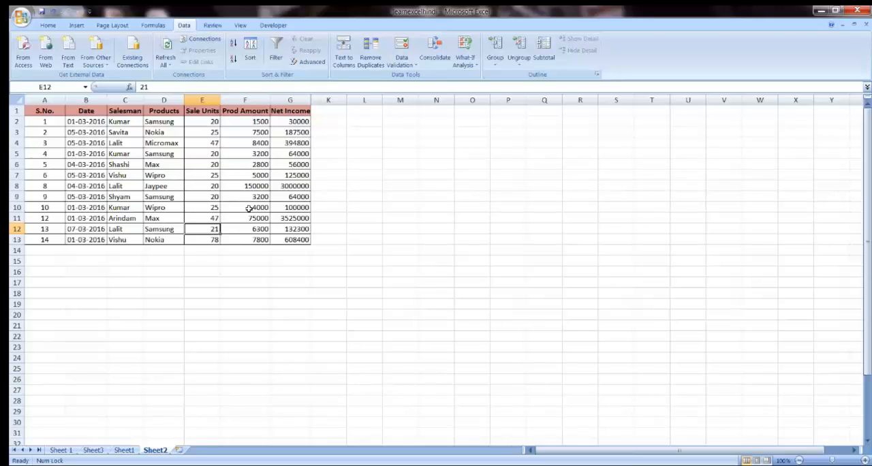
scroll(354, 242, down, 4)
scroll(360, 242, up, 4)
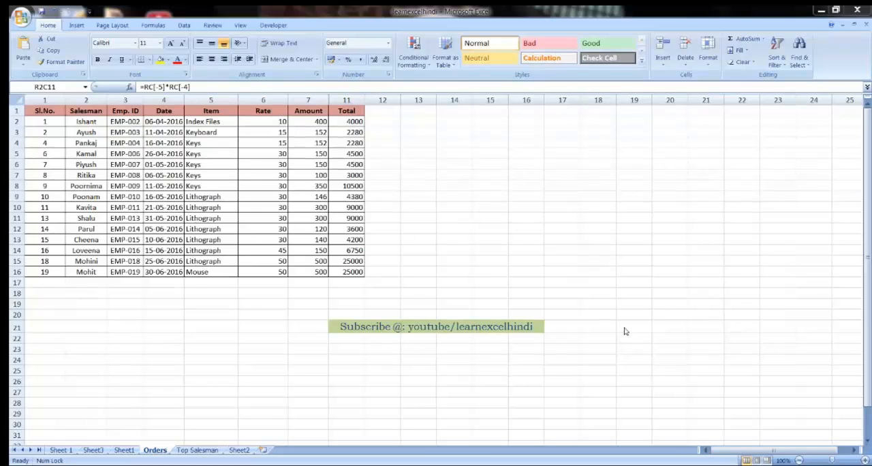
Step: On the Orders sheet, examine the first Total formula and the numbered column headings from Total back to Emp. ID
click(350, 123)
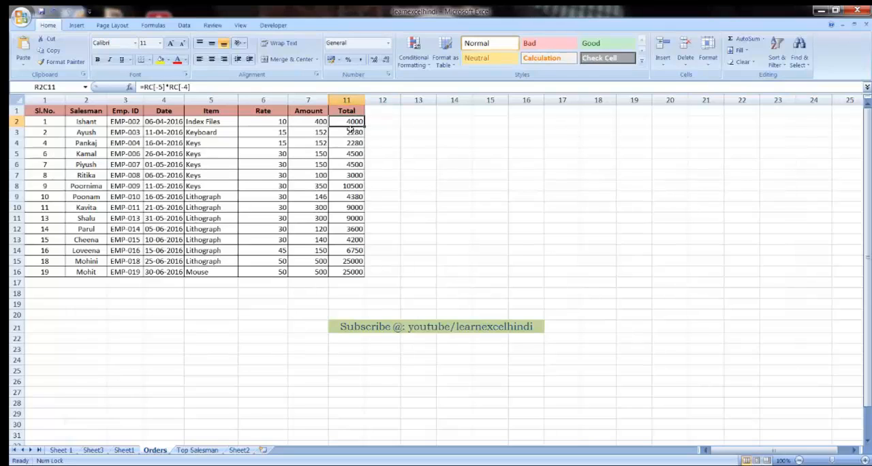
key(Up)
key(Left)
key(Left)
key(Left)
key(Left)
key(Left)
key(Left)
key(Left)
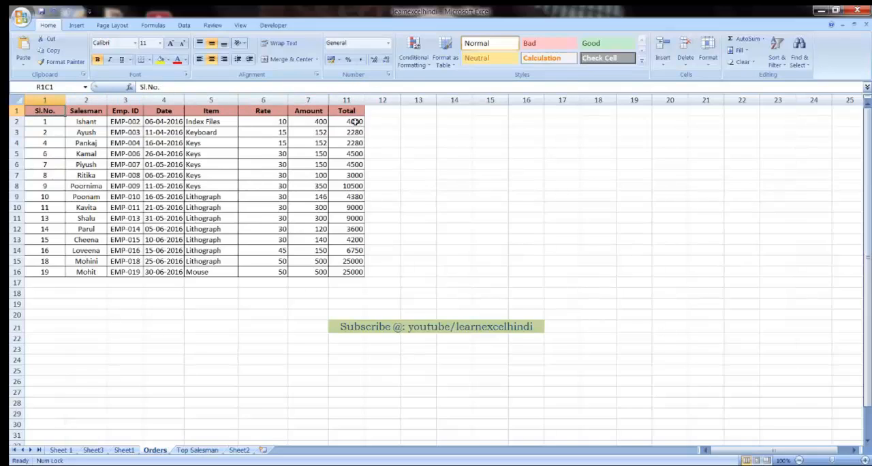
click(347, 100)
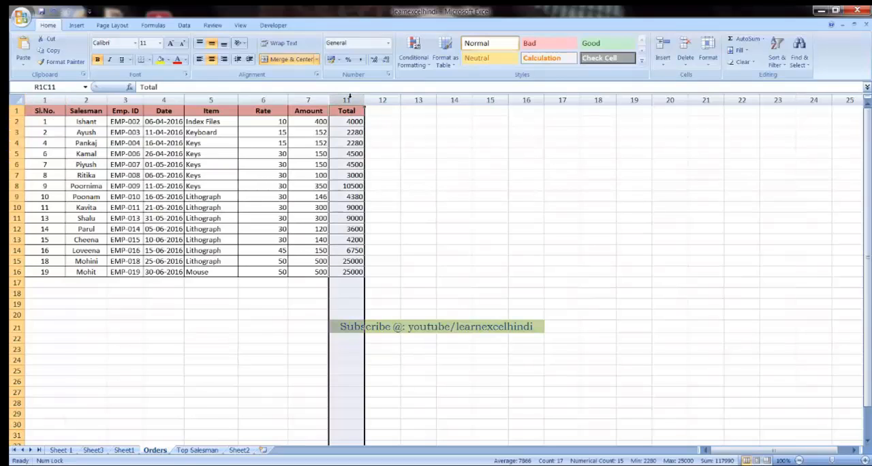
click(308, 100)
click(265, 99)
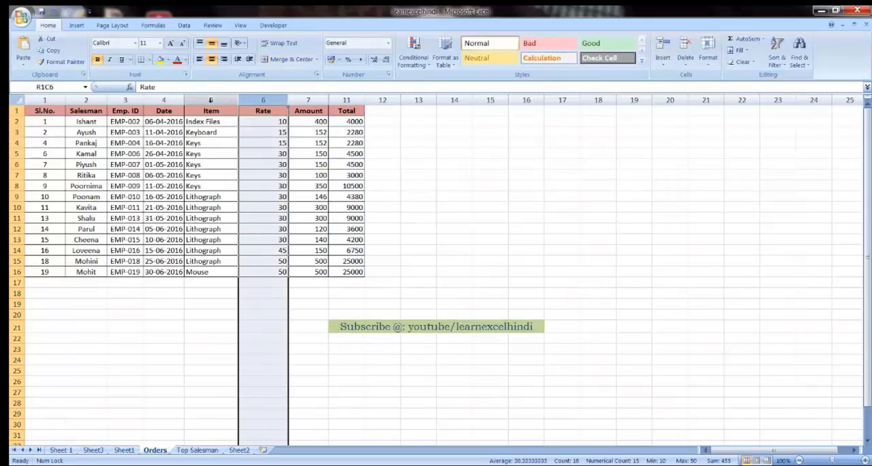
click(209, 100)
click(155, 100)
click(115, 99)
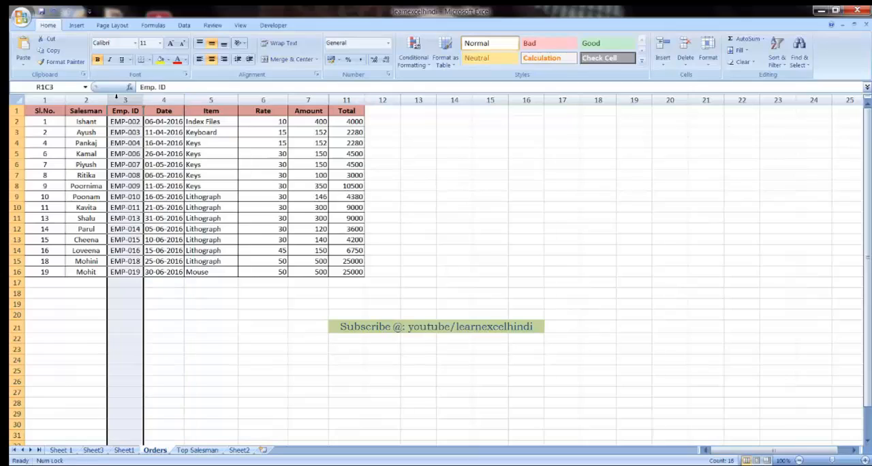
Step: Examine the first record's Rate, Amount and Total cells and the numbered column headings from Sl.No. to Date
click(261, 122)
key(Right)
key(Right)
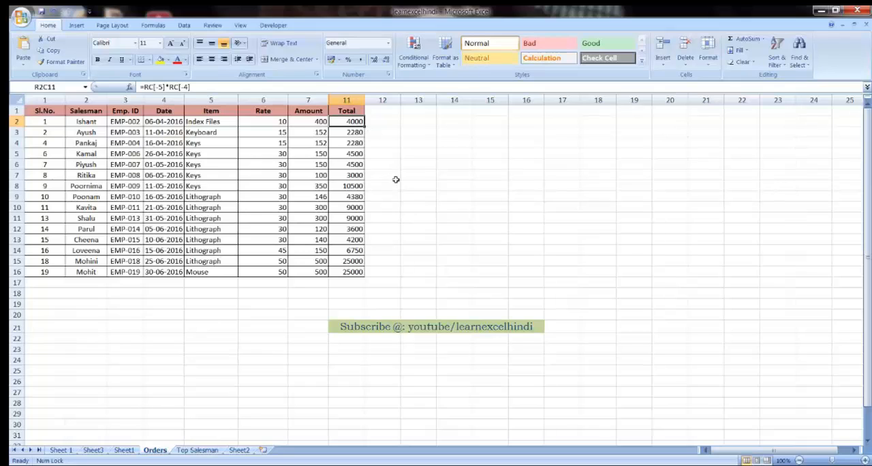
click(46, 99)
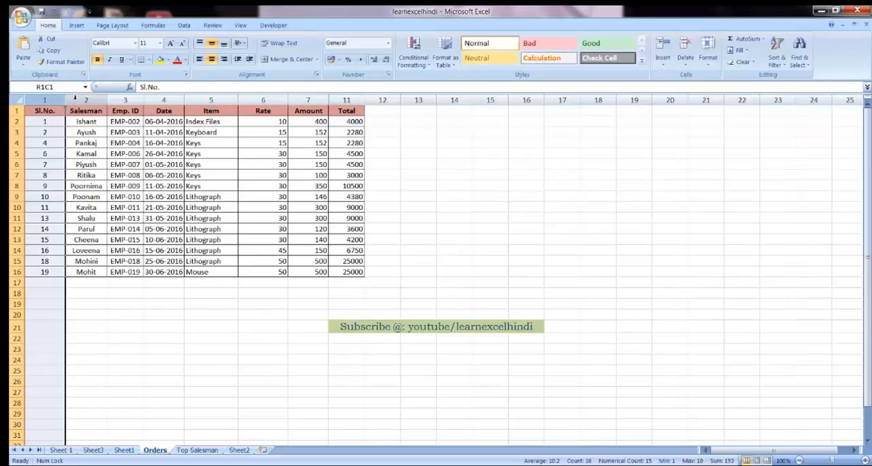
click(76, 100)
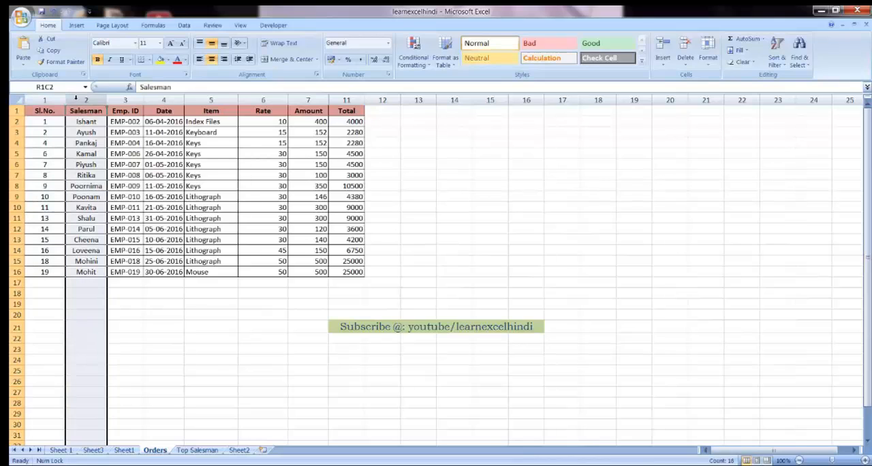
click(125, 99)
click(164, 100)
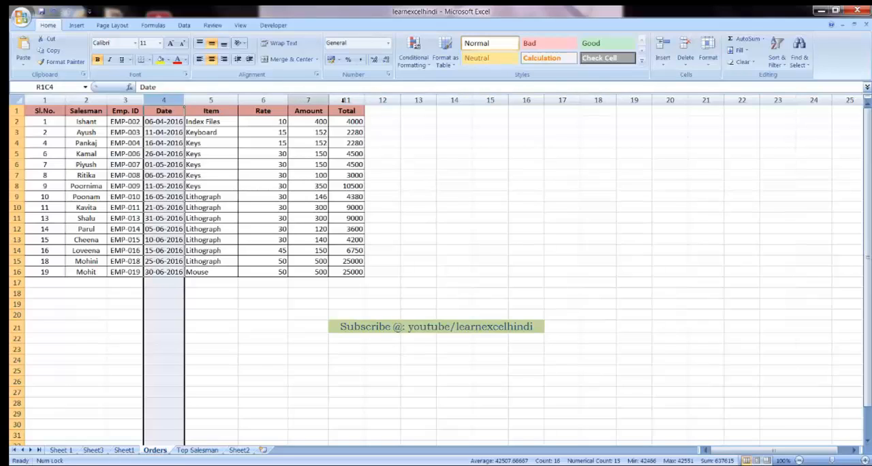
Step: Auto-fit the Rate column on the Orders sheet and widen it again slightly
click(349, 122)
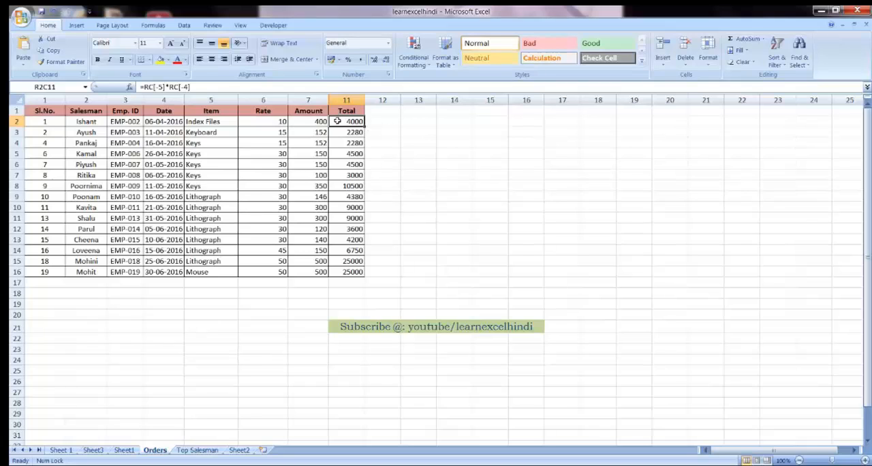
double_click(289, 100)
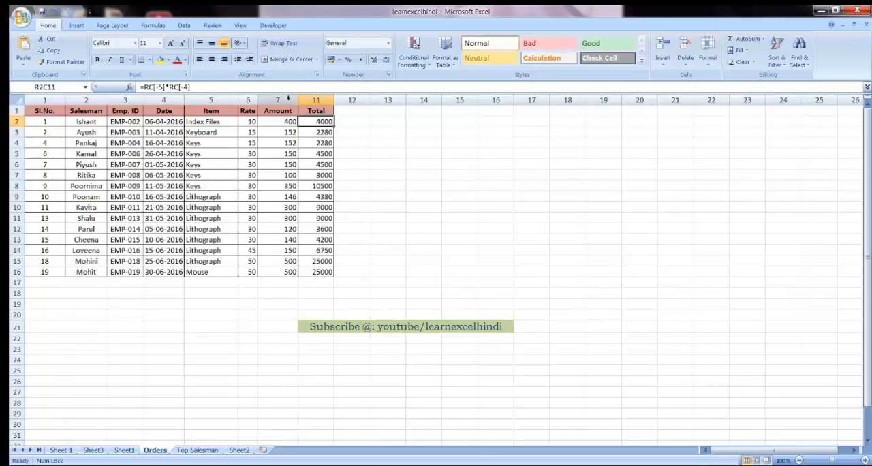
drag(258, 100, 280, 100)
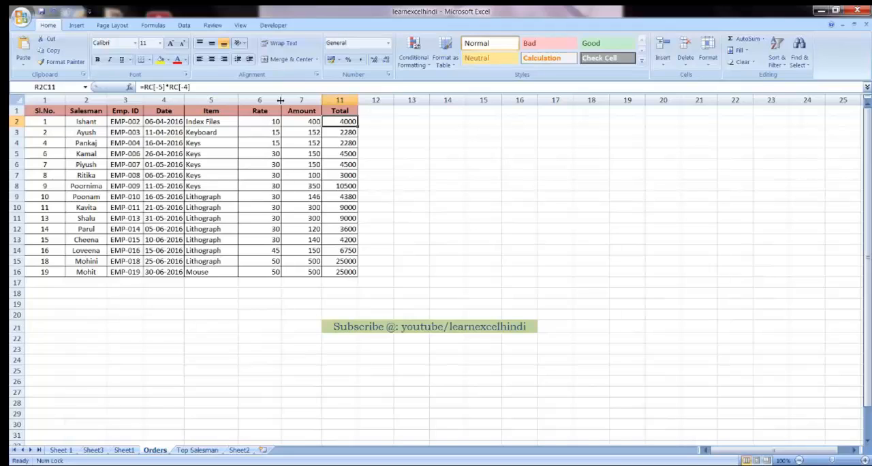
Step: Examine the R1C1-style formulas in the Total column, from the middle rows to the last record and back at the first
click(340, 172)
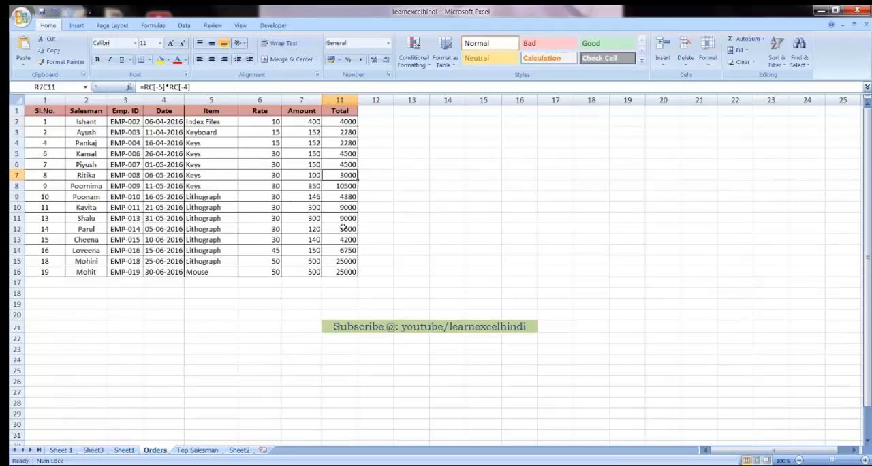
click(344, 229)
click(339, 261)
click(338, 272)
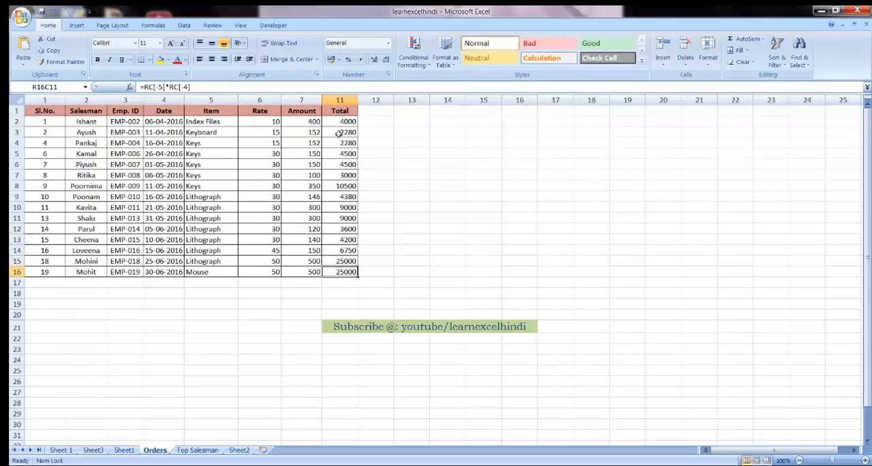
click(336, 119)
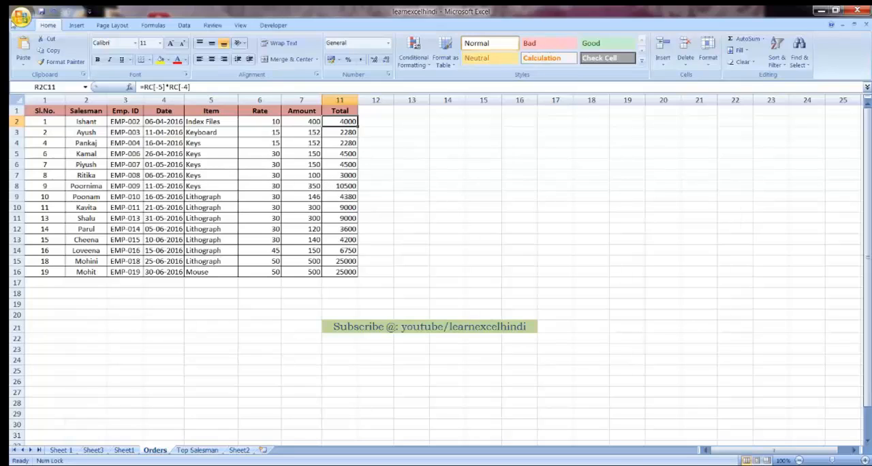
Step: Turn off the R1C1 reference style in the Excel formula options
click(22, 19)
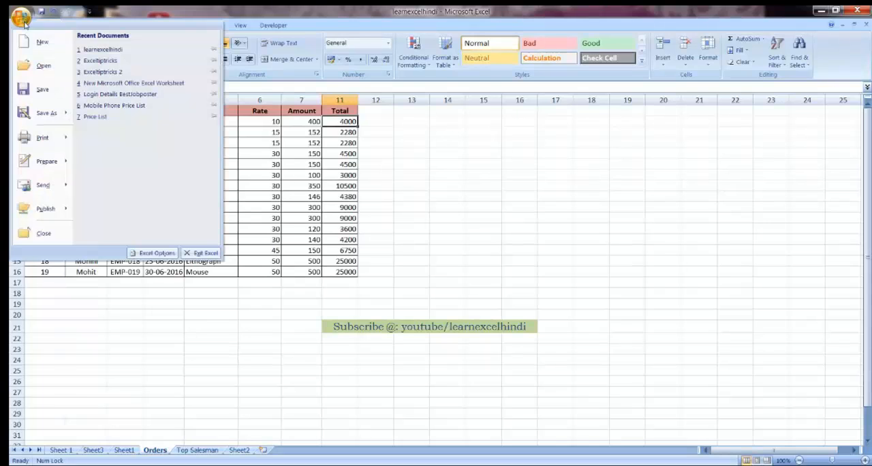
click(150, 253)
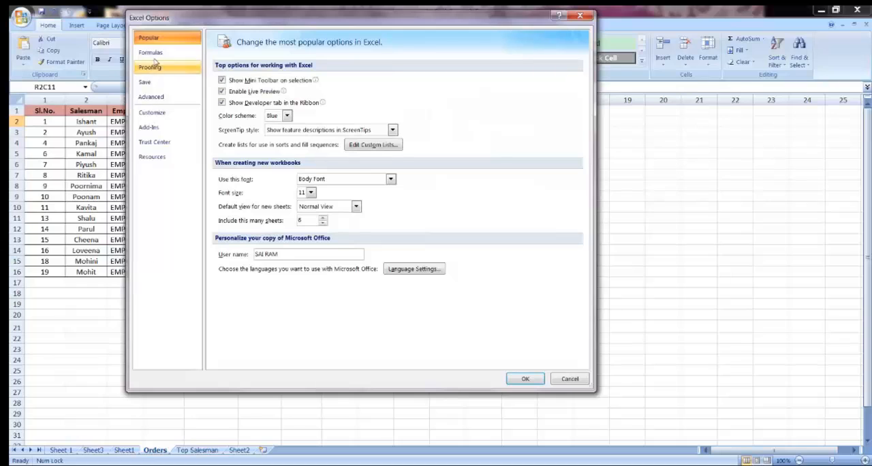
click(152, 53)
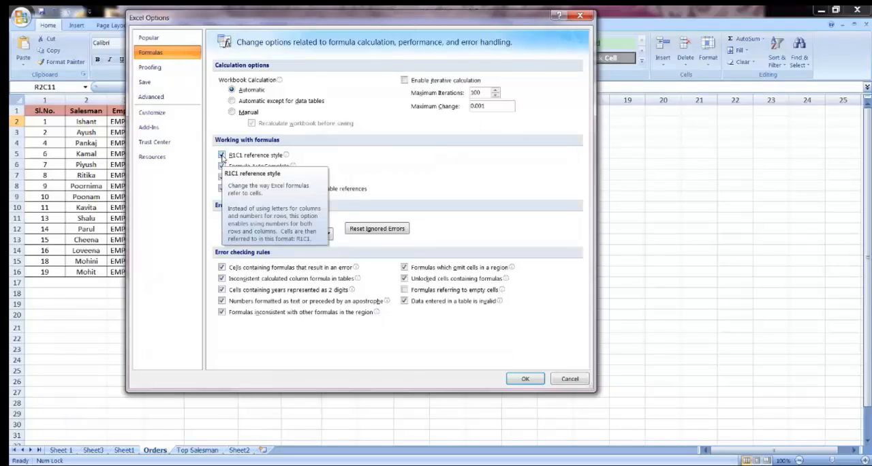
click(221, 155)
click(519, 378)
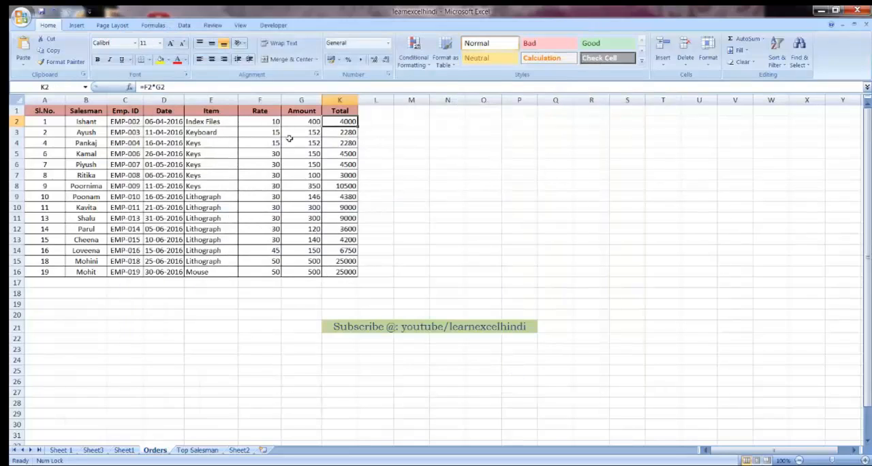
Step: Examine the lettered column headings and cell references along the header row, from Total to Date and back
key(Left)
key(Up)
key(Right)
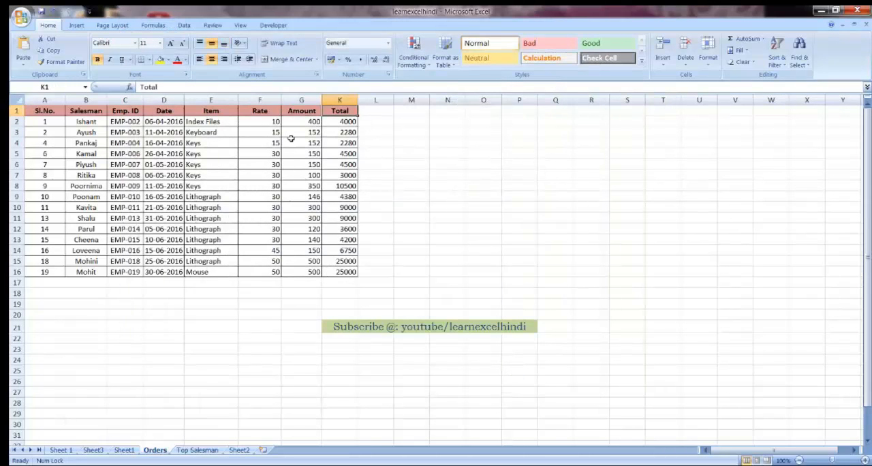
key(Left)
key(Left)
key(Left)
key(Left)
key(Left)
key(Left)
key(Left)
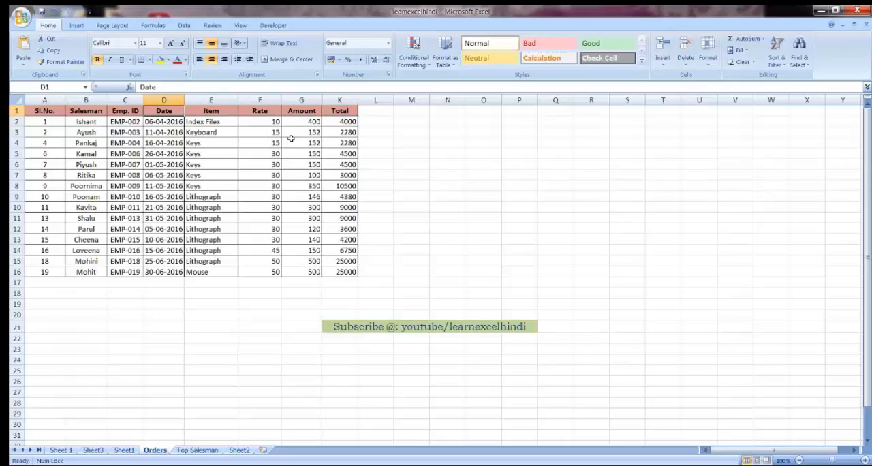
key(Down)
key(Up)
key(Right)
key(Right)
key(Right)
key(Right)
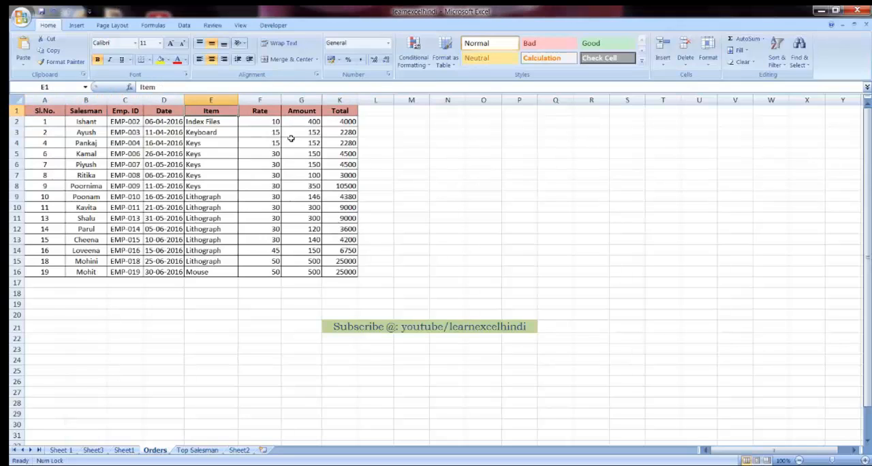
key(Right)
key(Right)
Step: Examine the cell references across the first record in row 2, from Total to Sl.No. and back
key(Right)
key(Down)
key(Left)
key(Left)
key(Left)
key(Left)
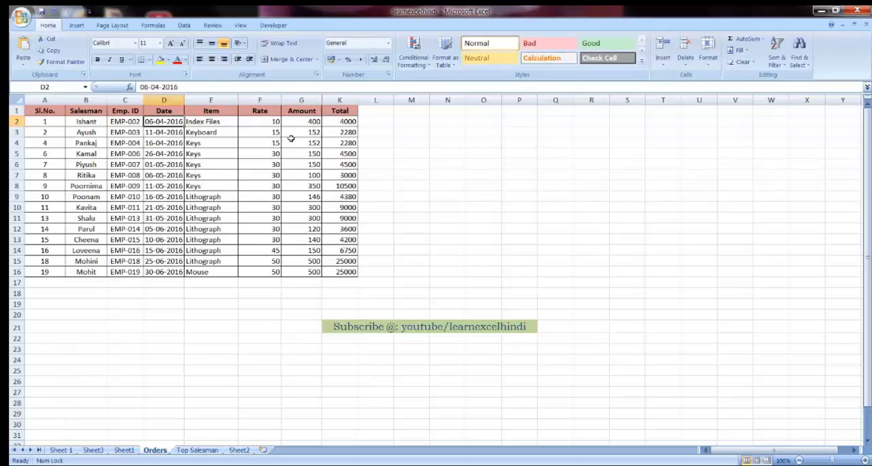
key(Left)
key(Left)
key(Left)
key(Right)
key(Right)
key(Right)
key(Right)
key(Right)
key(Right)
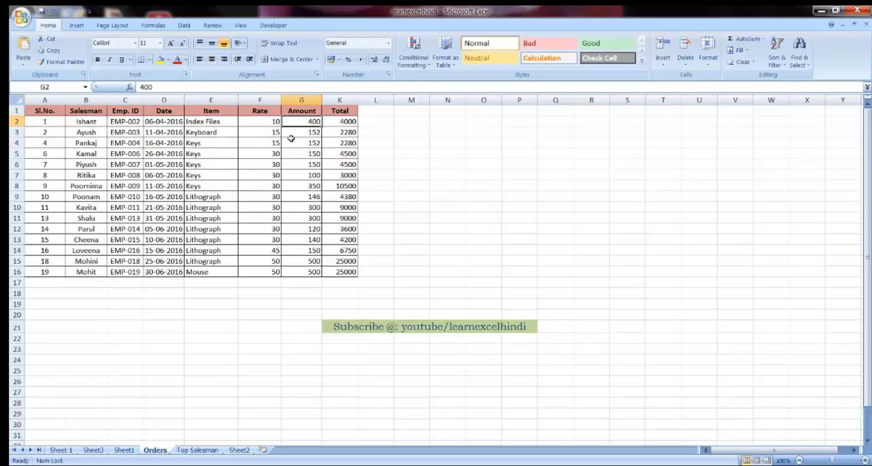
key(Right)
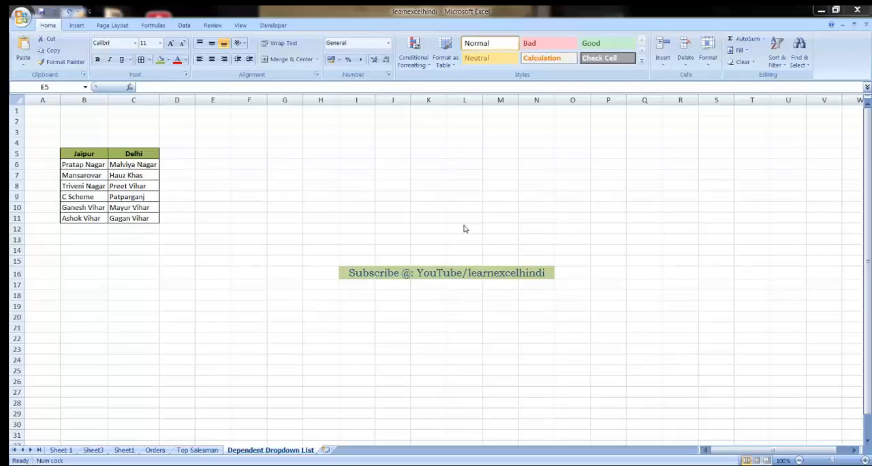
Step: Review the area lists under the Jaipur and Delhi headings on the Dependent Dropdown List sheet
click(88, 164)
drag(88, 165, 89, 218)
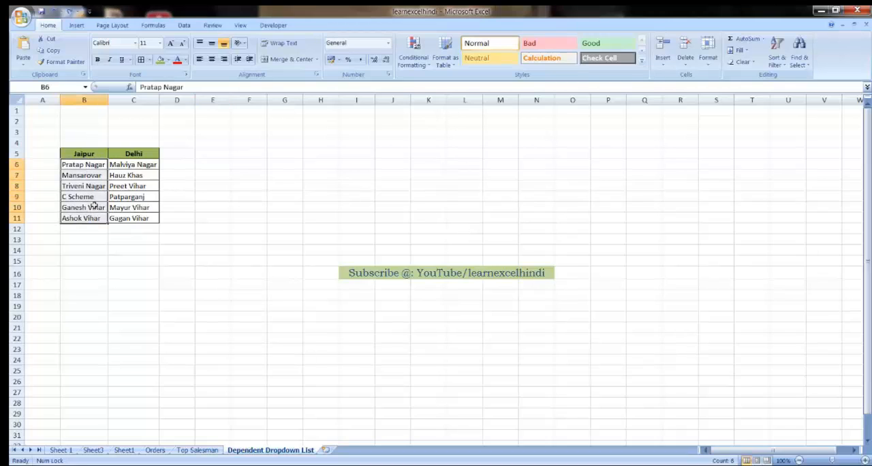
click(128, 164)
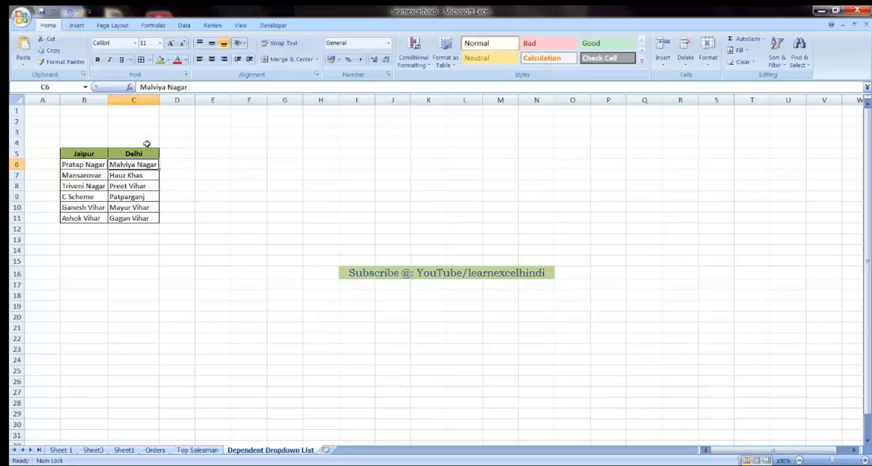
Step: Add list data validation to cell E5, using the Jaipur and Delhi headings in B5:C5 as the source
click(211, 154)
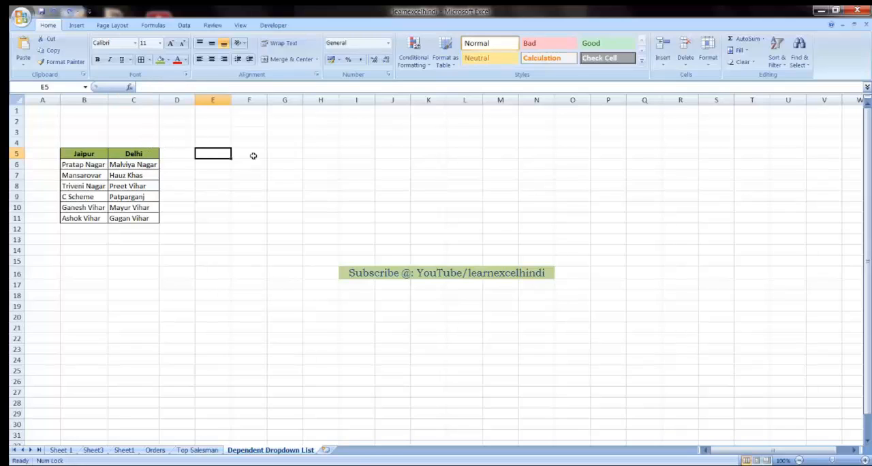
click(184, 26)
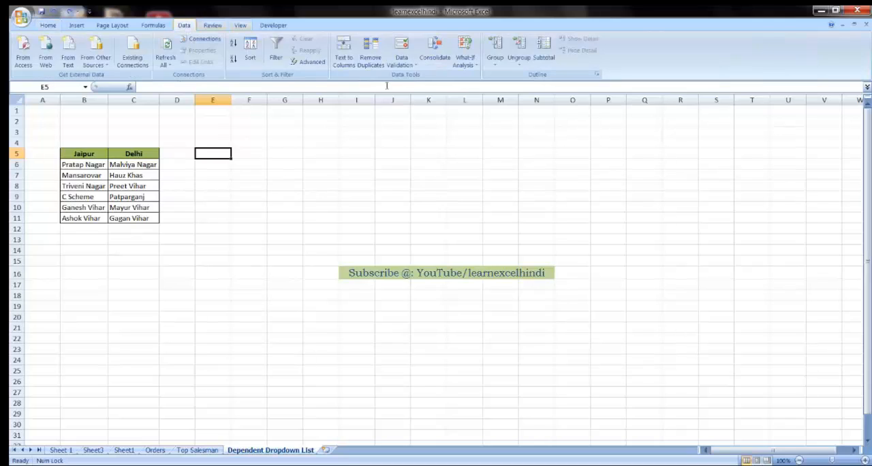
click(414, 65)
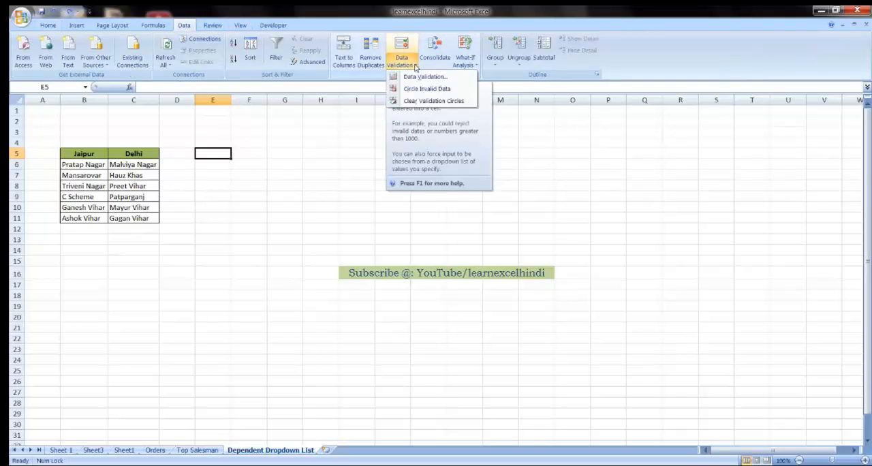
click(423, 76)
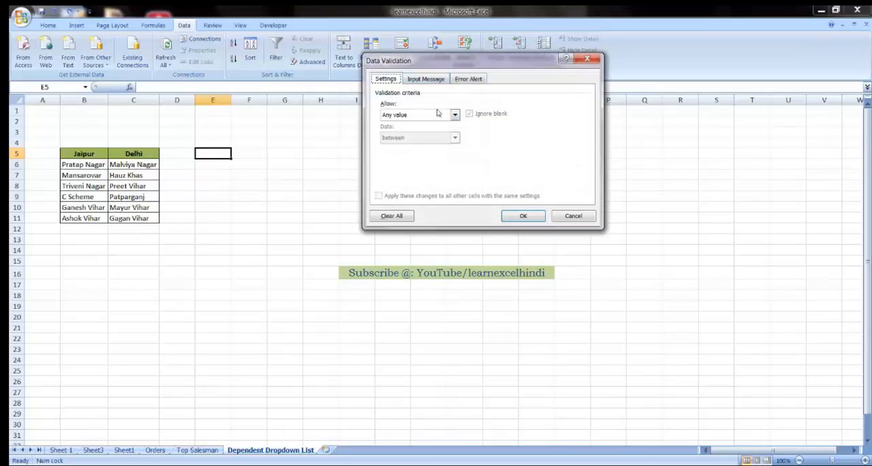
click(411, 117)
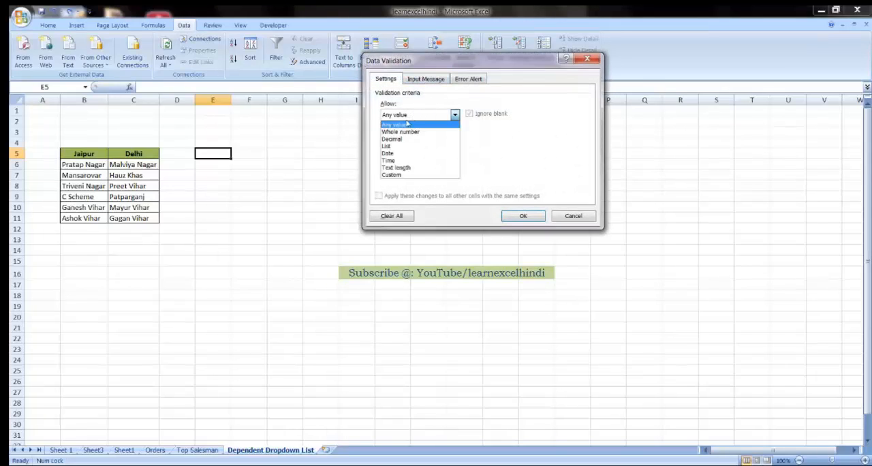
click(401, 146)
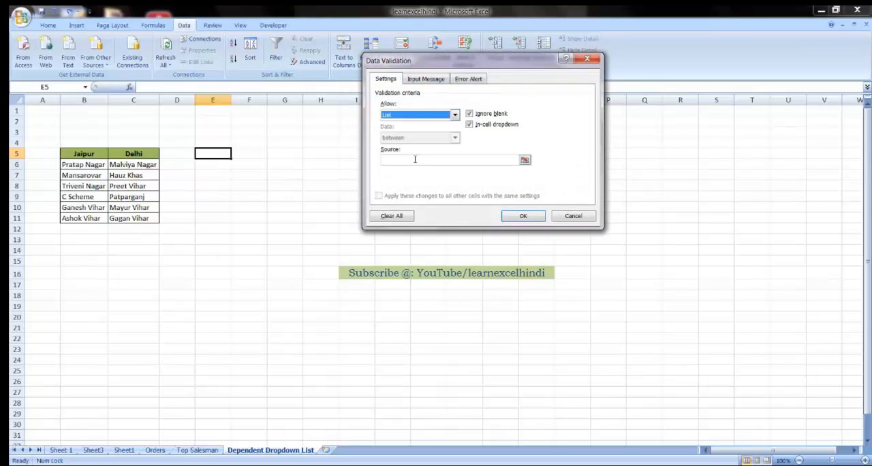
click(415, 159)
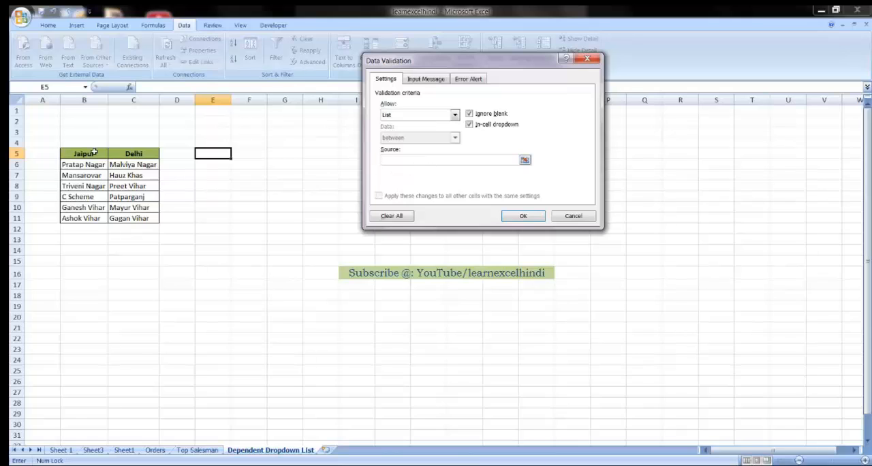
drag(84, 152, 170, 150)
click(522, 216)
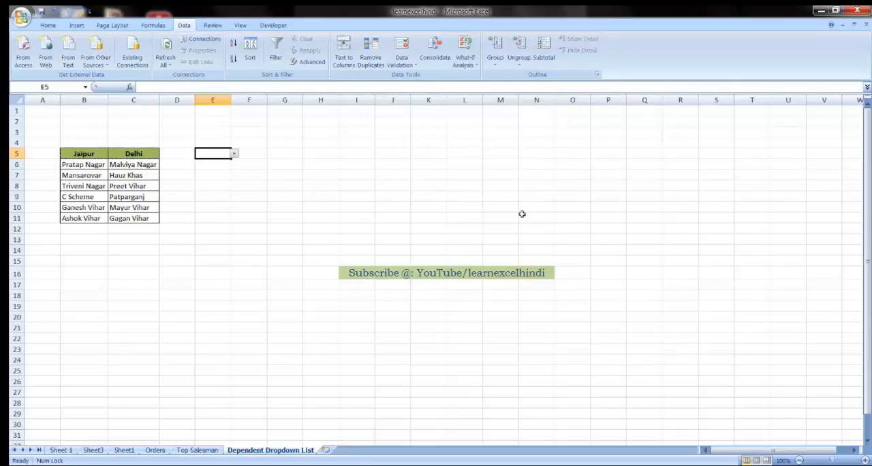
Step: Test the dropdown in E5 by choosing Jaipur, and change the choice to Delhi
click(233, 154)
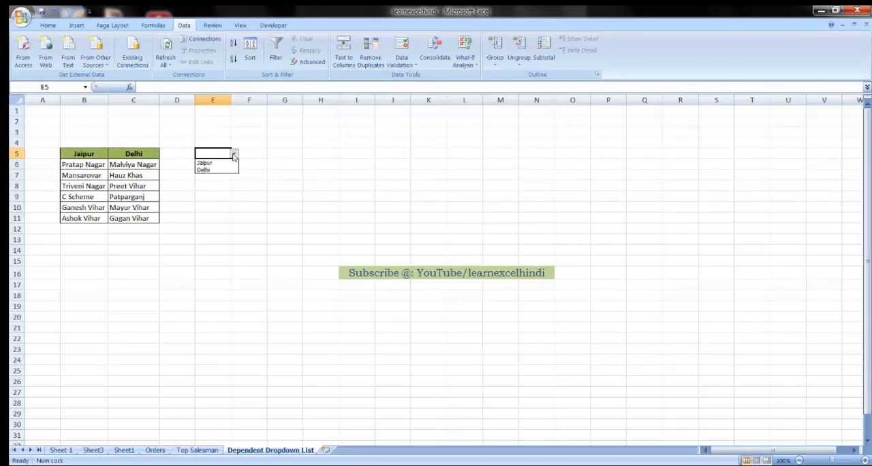
click(210, 161)
click(211, 167)
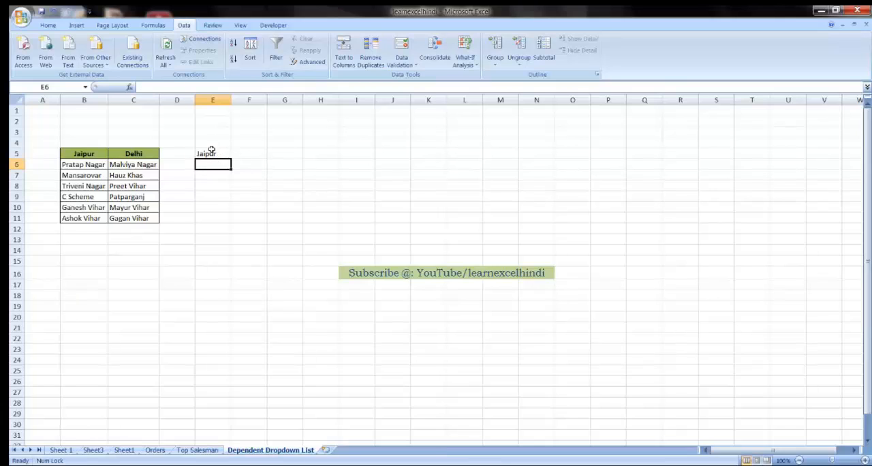
click(209, 153)
click(234, 154)
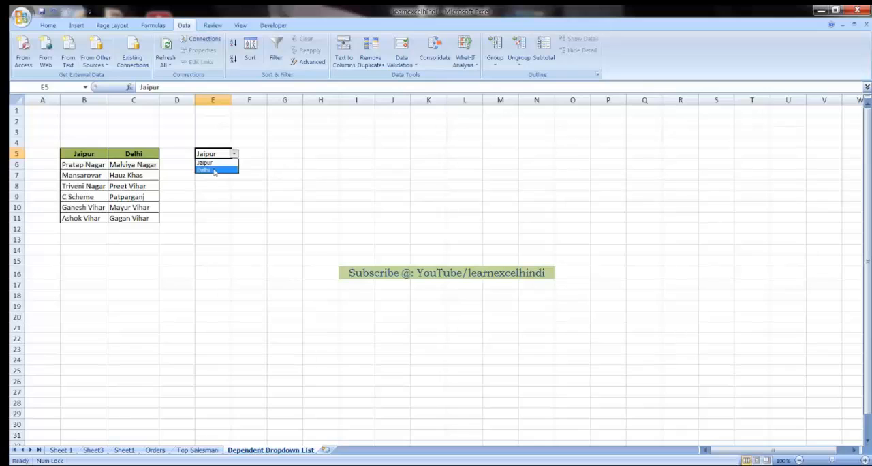
click(214, 169)
click(251, 152)
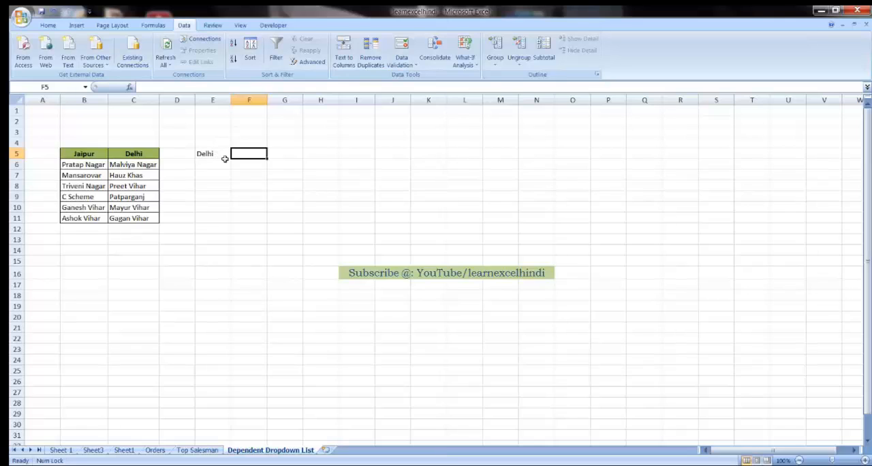
Step: Create named ranges from the area table B5:C11, taking the names from the top row only
click(95, 156)
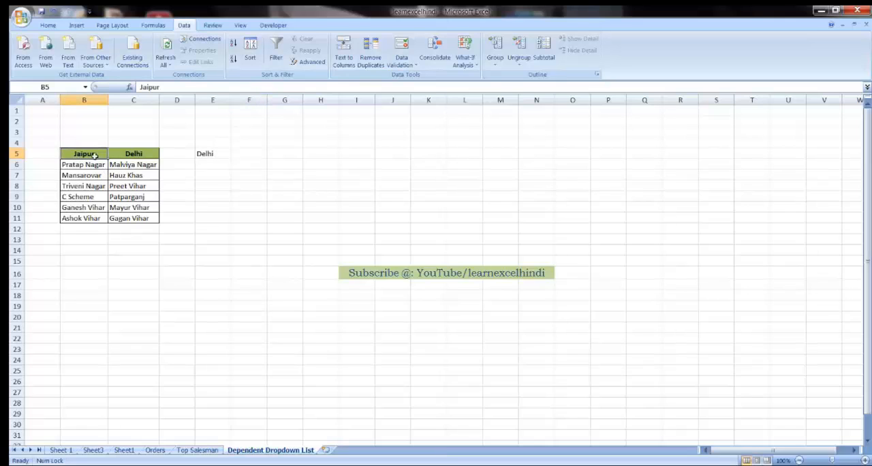
drag(95, 156, 137, 218)
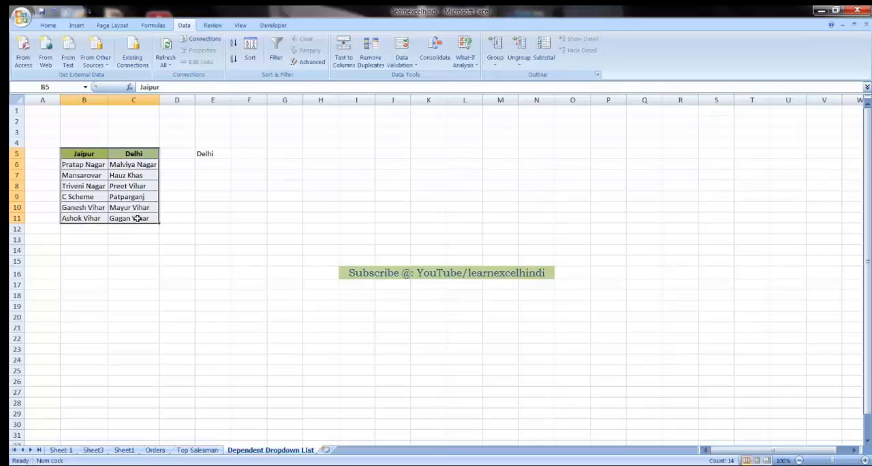
click(154, 25)
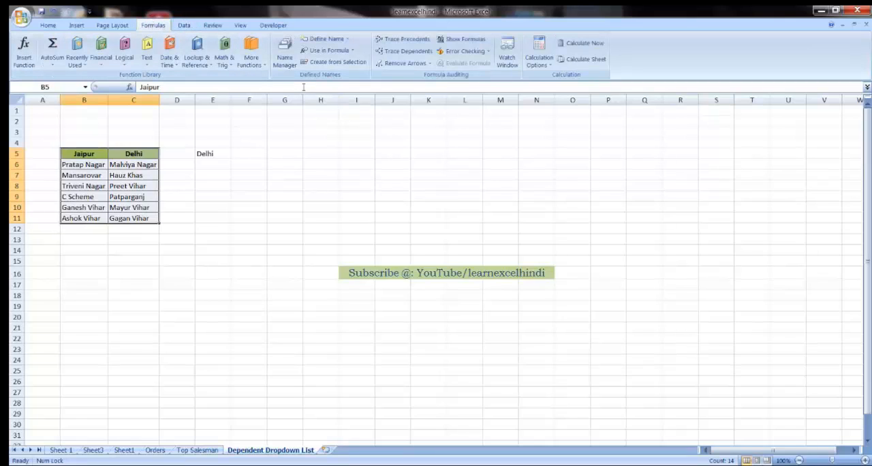
click(344, 63)
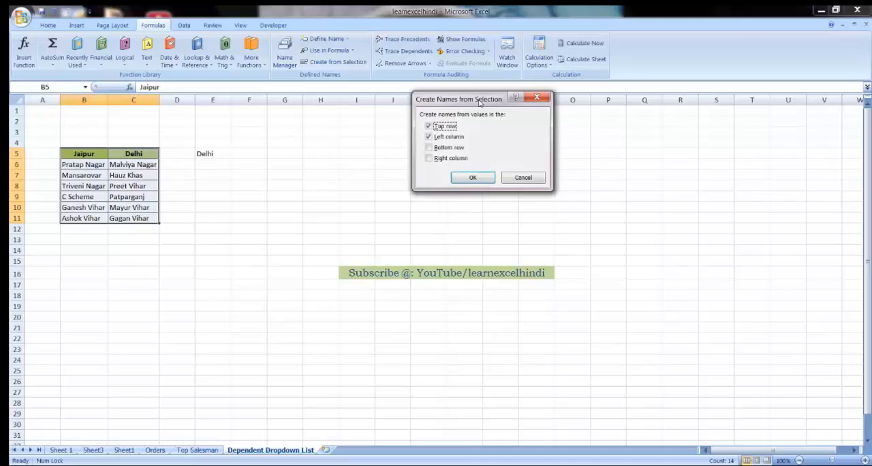
drag(481, 99, 432, 132)
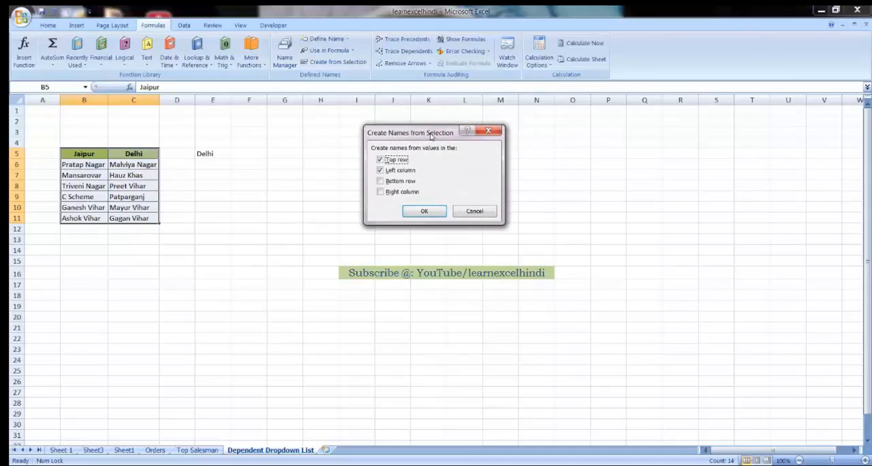
click(381, 171)
click(425, 212)
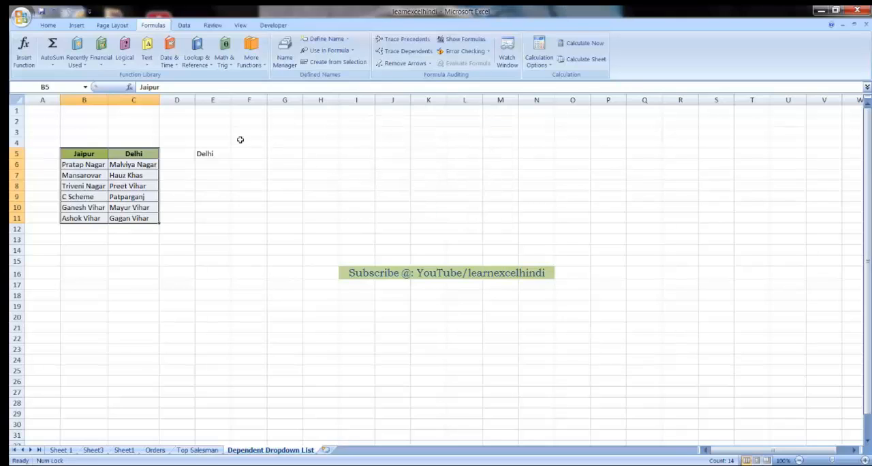
Step: Examine in the Name Manager which cells the Delhi and Jaipur names refer to
click(284, 54)
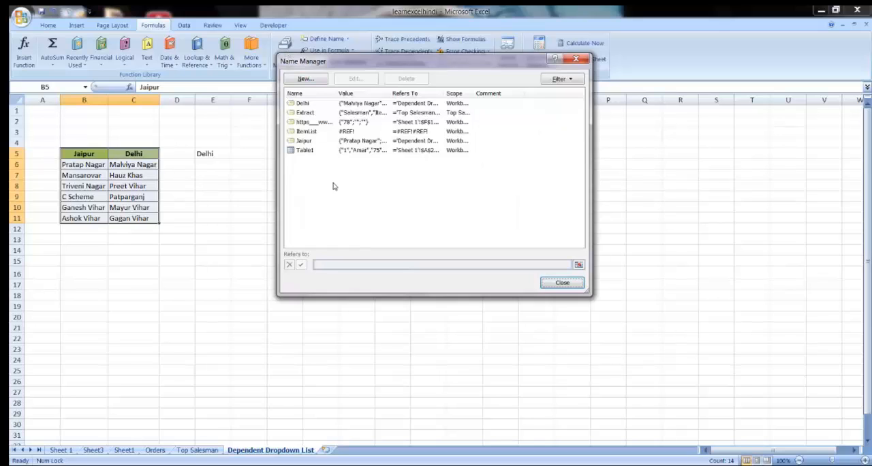
click(308, 104)
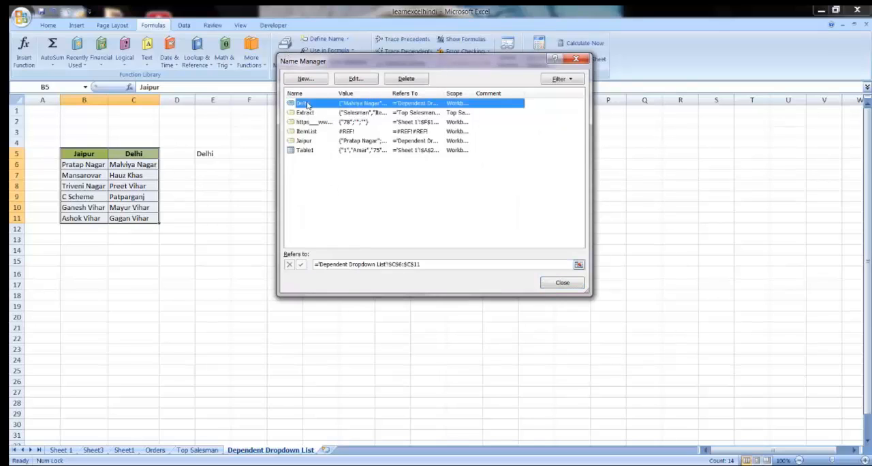
click(309, 141)
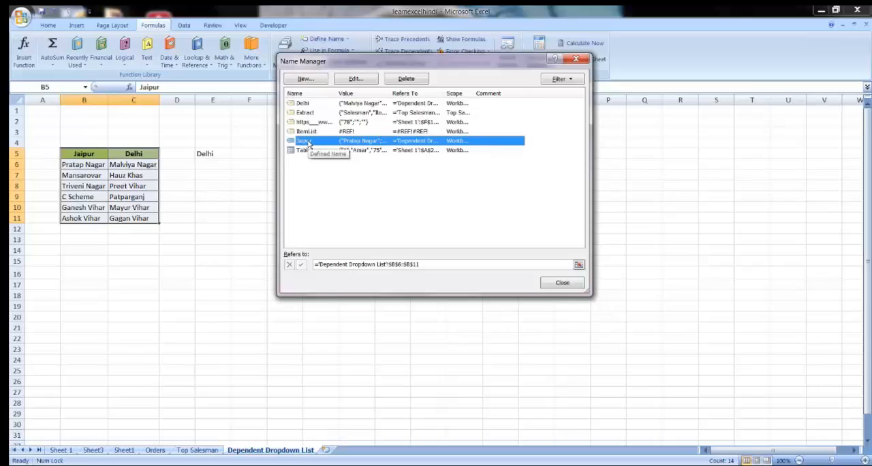
click(310, 104)
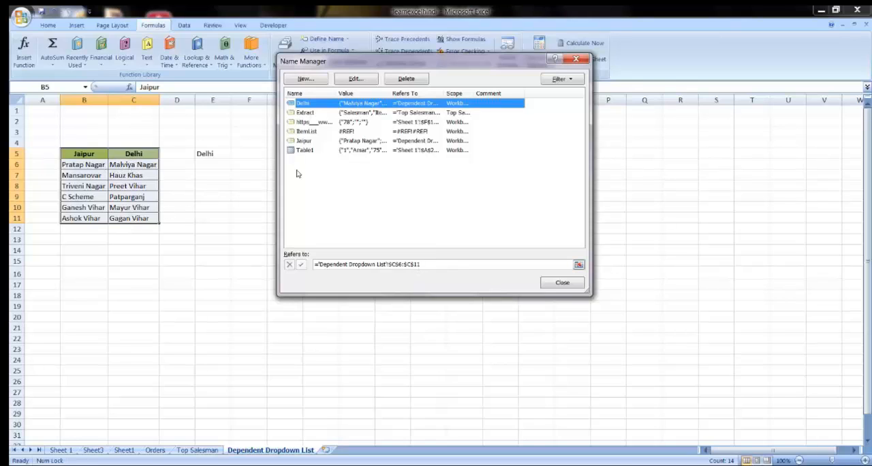
click(310, 141)
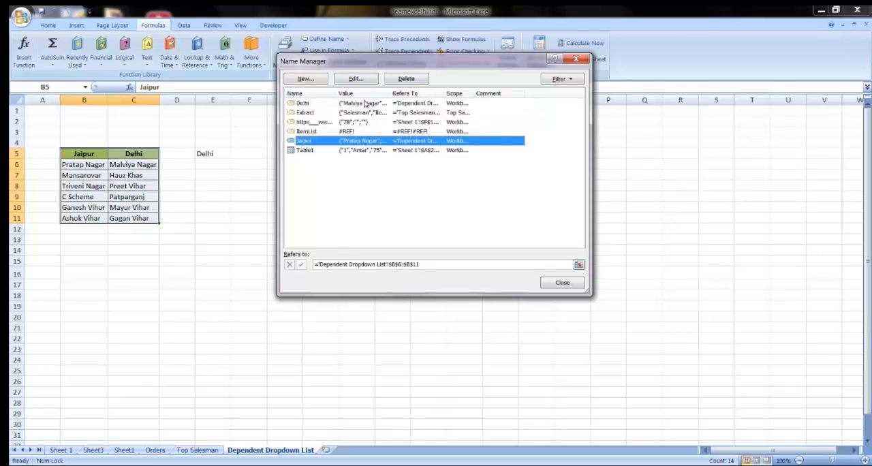
click(562, 282)
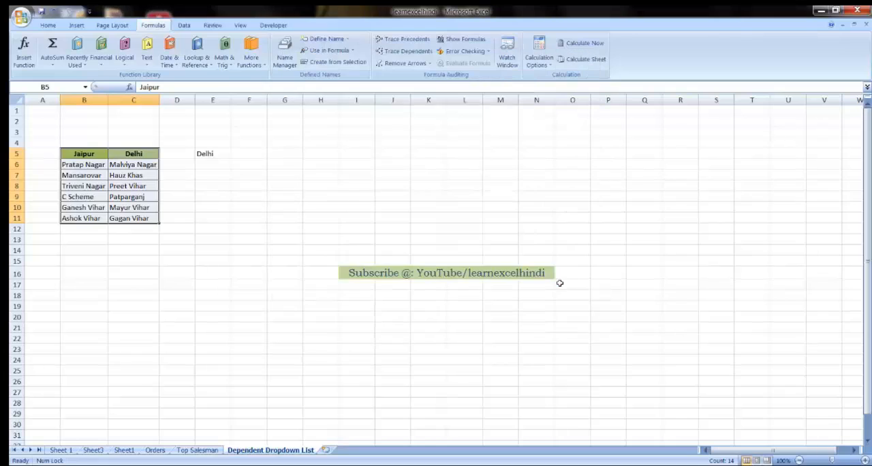
Step: Start data validation for cell F5 and set the allowed values to List
click(245, 153)
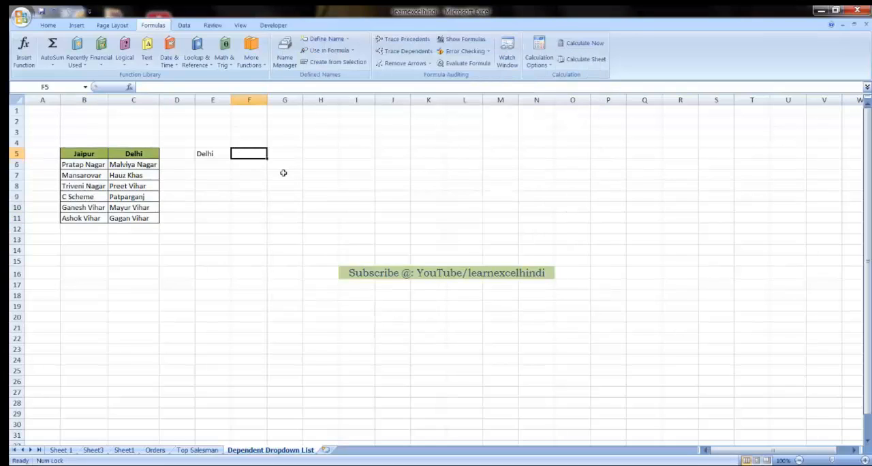
click(184, 25)
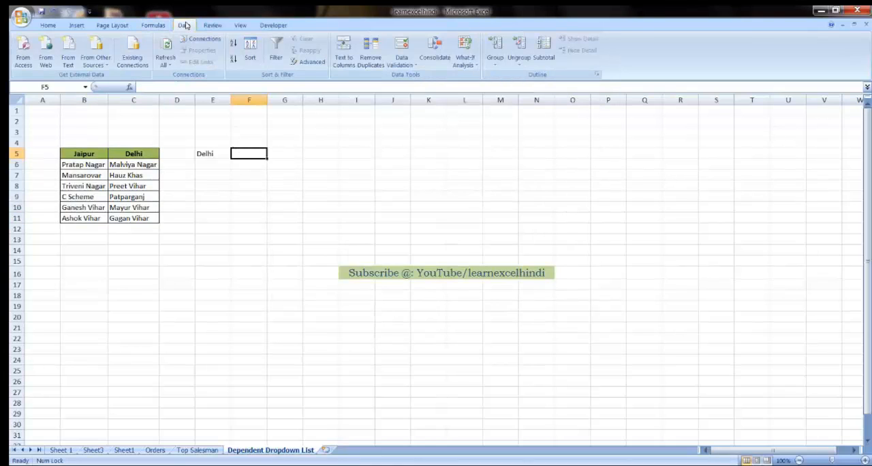
click(415, 66)
click(426, 77)
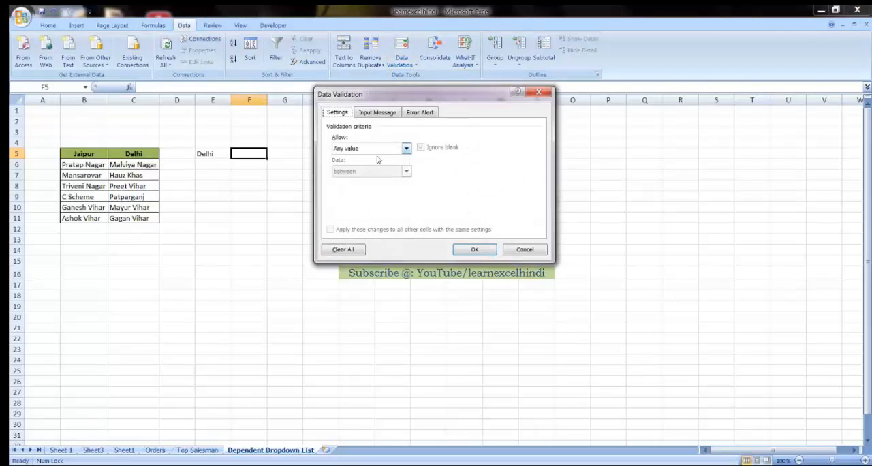
click(381, 149)
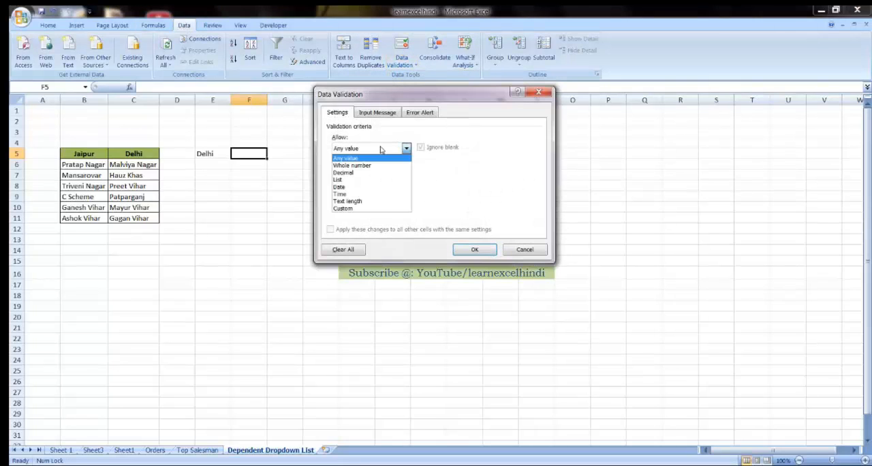
click(342, 180)
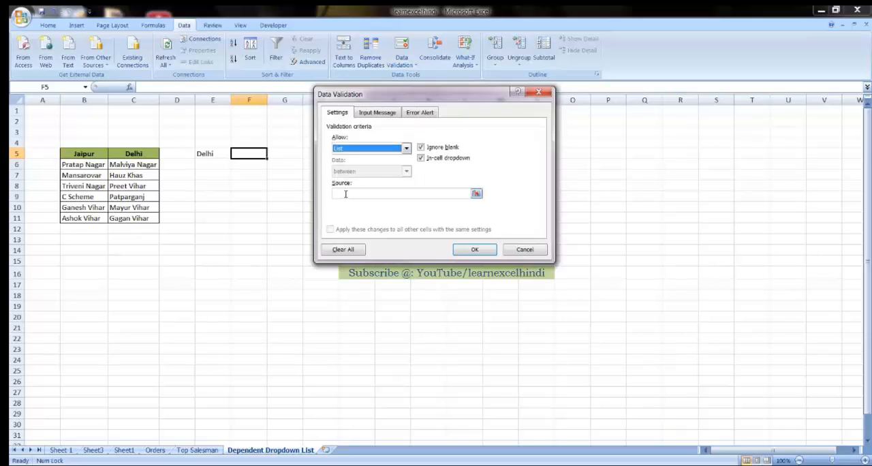
Step: Set the validation source for F5 to =indirect(E5) with a relative reference and apply it
click(345, 194)
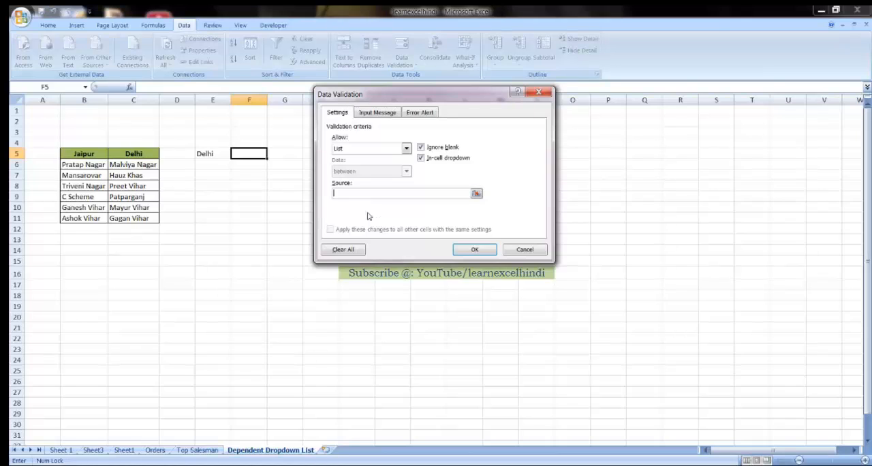
text(=indirect()
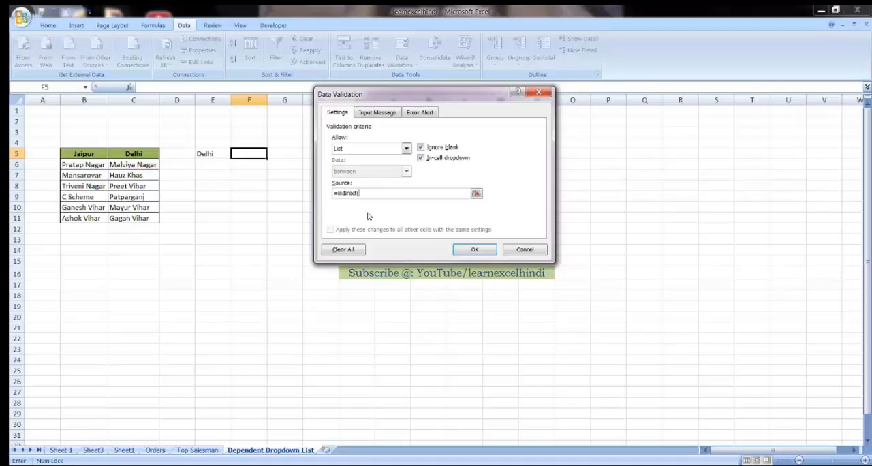
click(210, 154)
key(F4)
key(F4)
key(F4)
text())
click(476, 250)
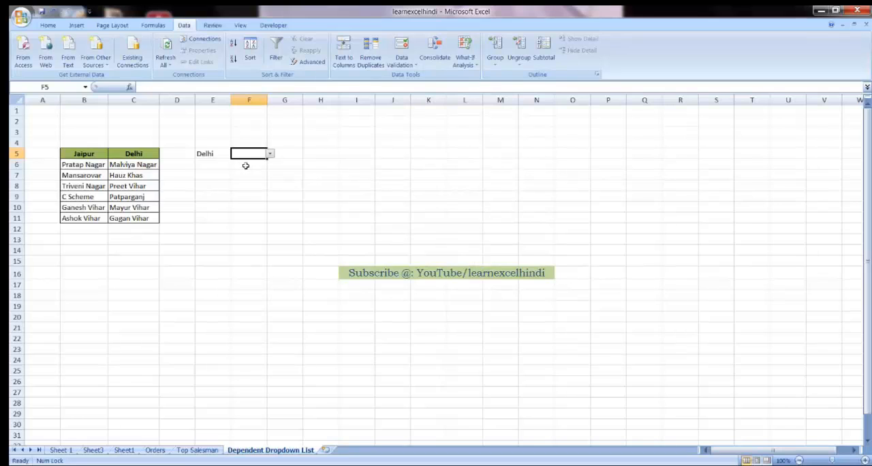
Step: Check the areas offered by the F5 dropdown while E5 is set to Delhi
click(203, 153)
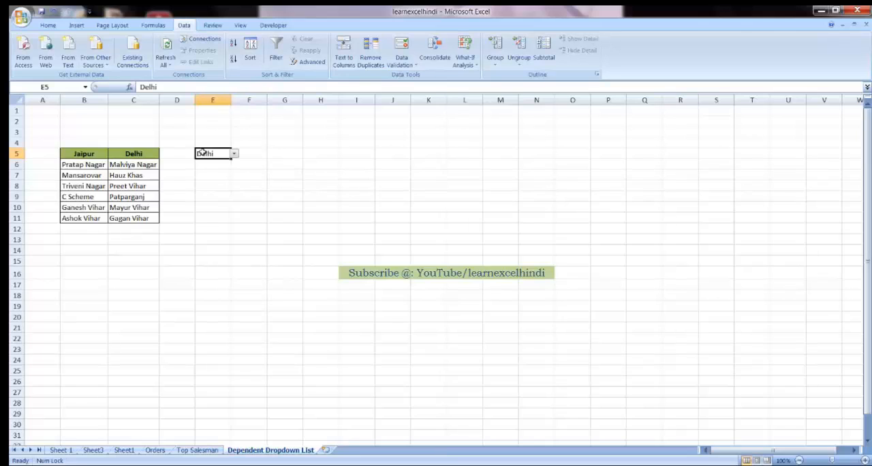
click(240, 153)
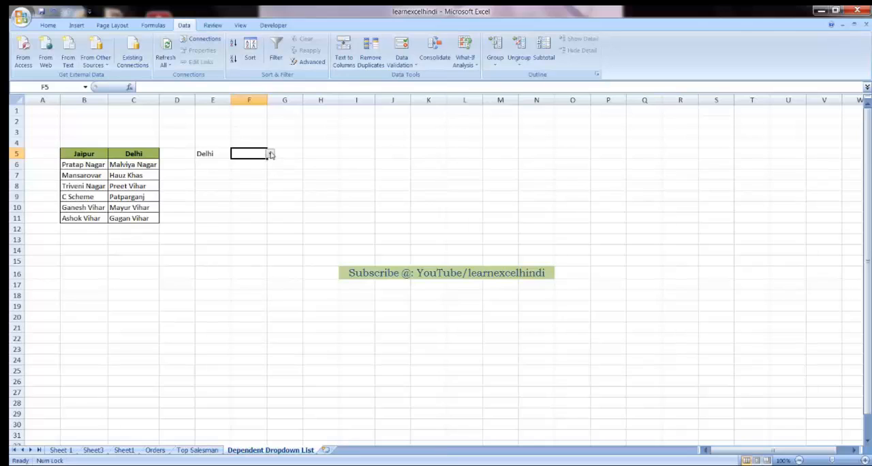
click(271, 154)
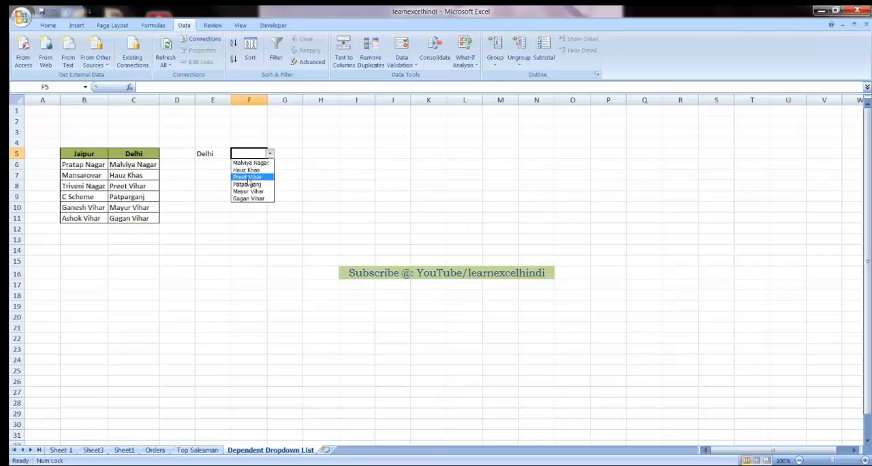
click(209, 152)
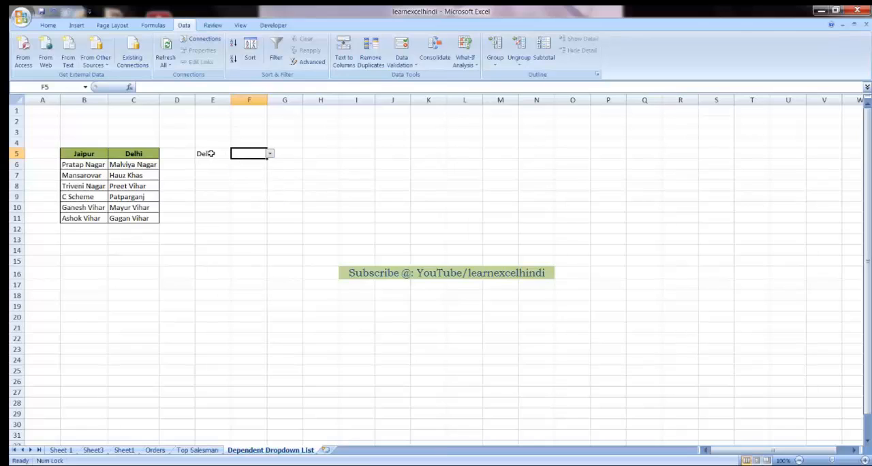
Step: Change the city in E5 to Jaipur and check the areas offered by the F5 dropdown
click(208, 153)
click(233, 154)
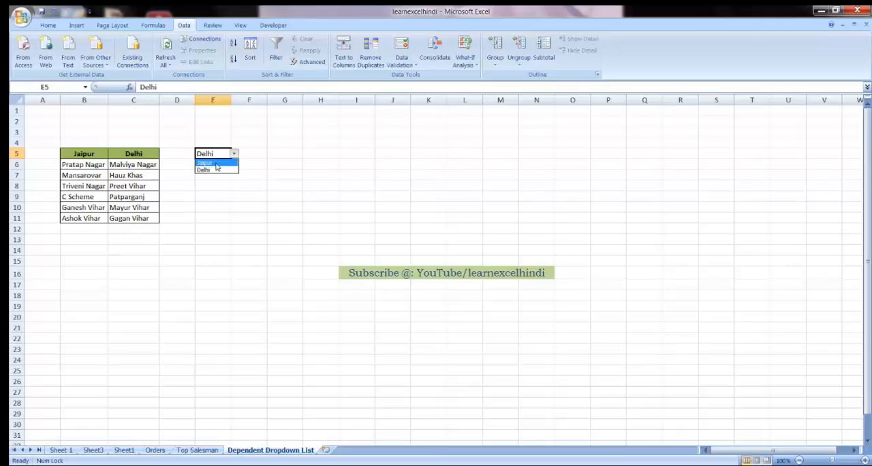
click(212, 164)
click(256, 154)
click(270, 154)
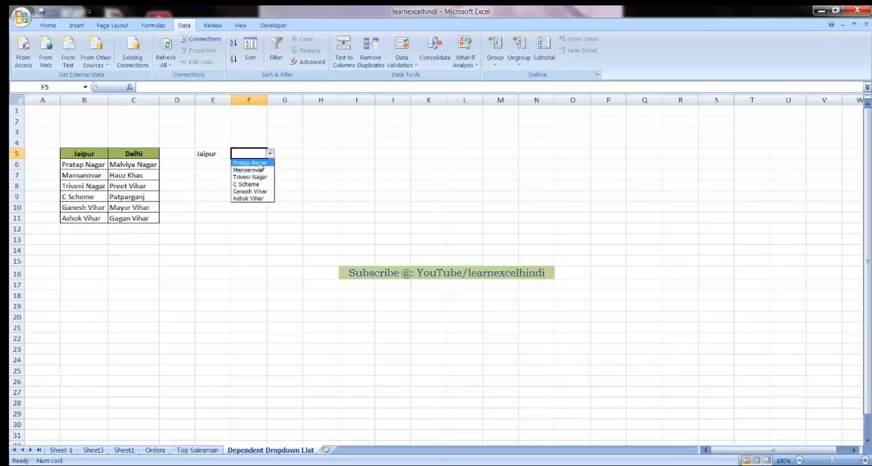
click(216, 154)
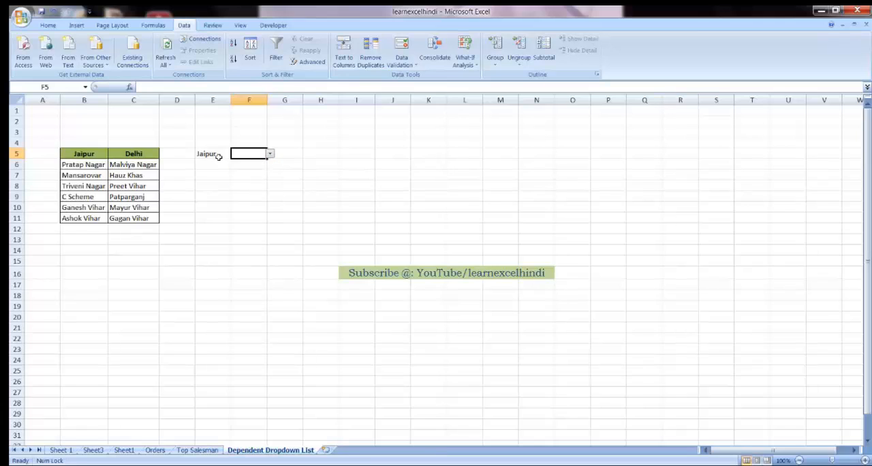
Step: Copy the city dropdown cell E5 into E6, E7 and E8
click(215, 154)
key(ctrl+c)
key(Down)
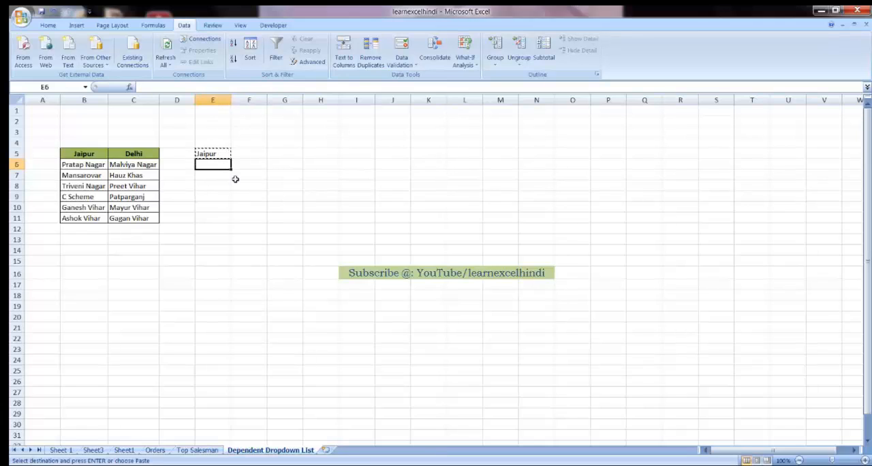
key(ctrl+v)
key(Down)
key(ctrl+v)
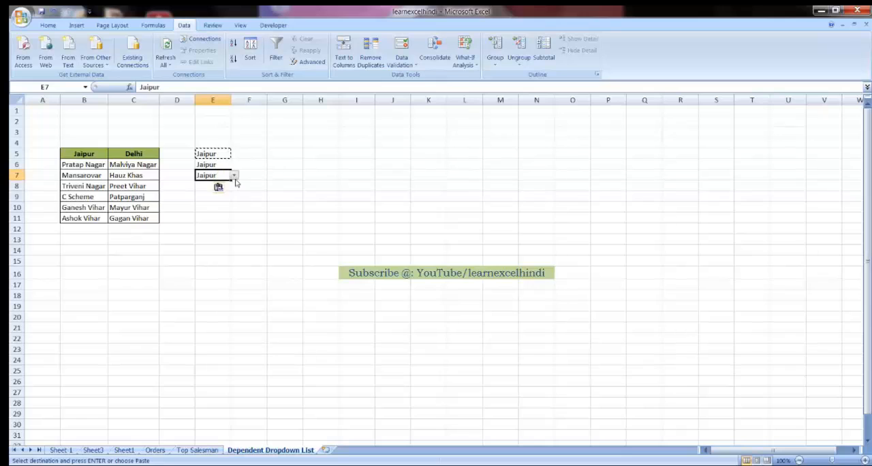
key(Down)
key(ctrl+v)
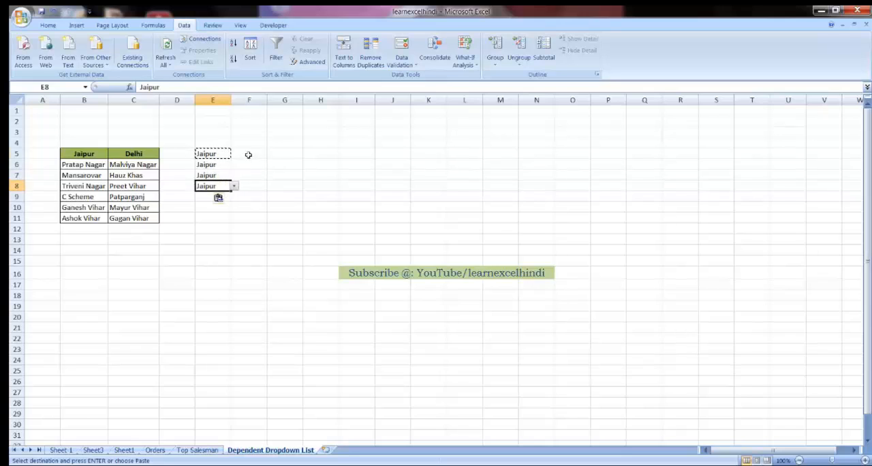
Step: Copy the dependent area dropdown from F5 into F6, F7 and F8
click(250, 154)
key(ctrl+c)
key(Down)
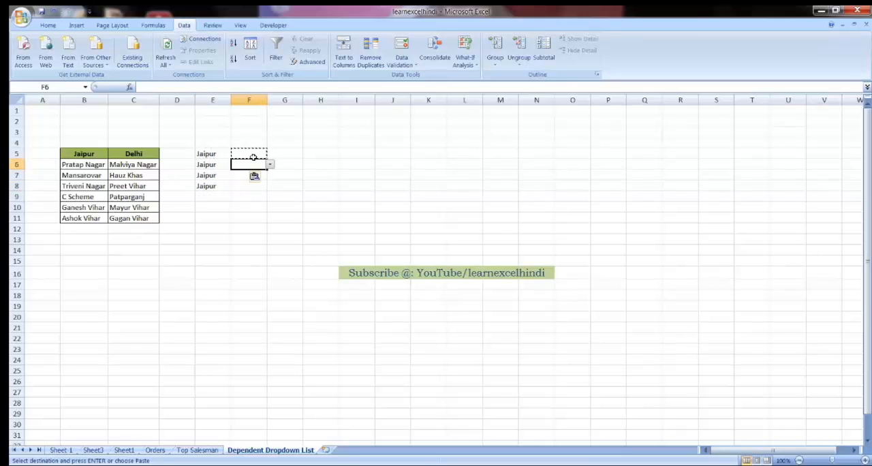
key(Down)
key(ctrl+Down)
key(ctrl+Up)
key(Down)
key(Down)
key(Down)
key(Down)
key(Down)
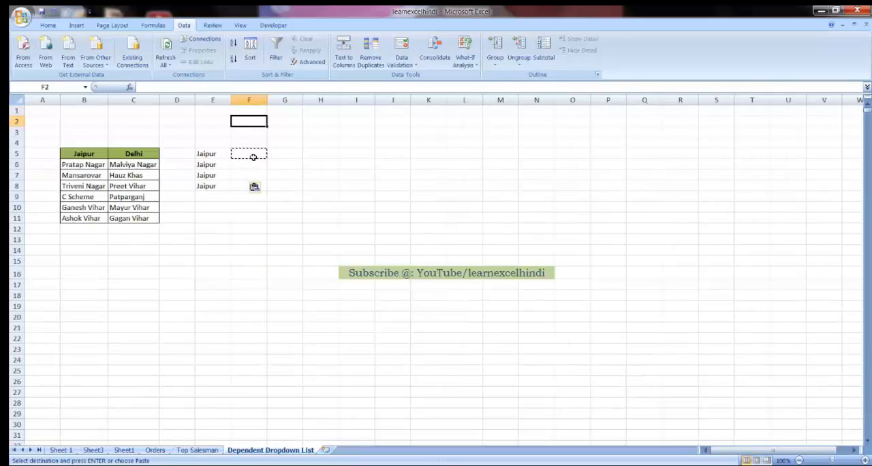
key(Down)
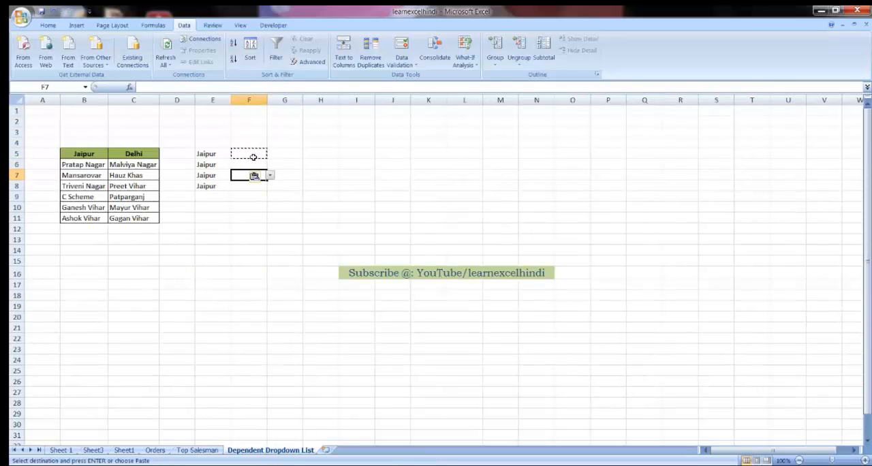
Step: Change the city in E6 to Delhi and check the areas offered by the F6 dropdown
key(Left)
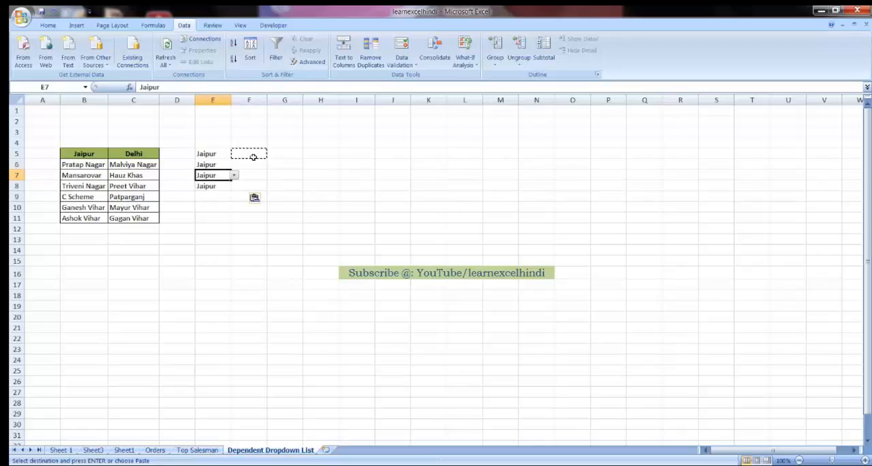
key(Up)
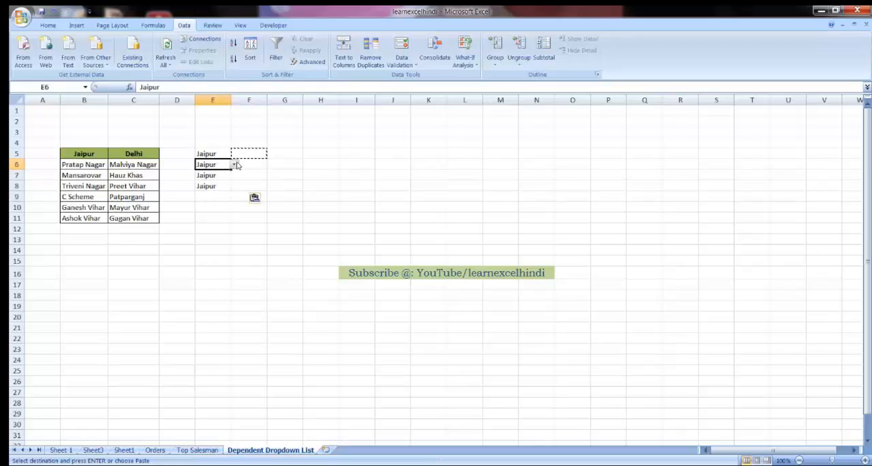
click(234, 164)
click(220, 182)
click(257, 165)
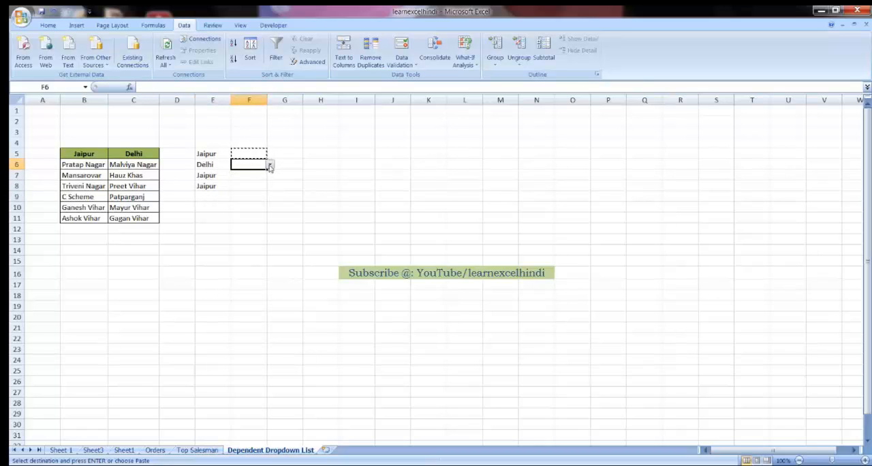
click(270, 166)
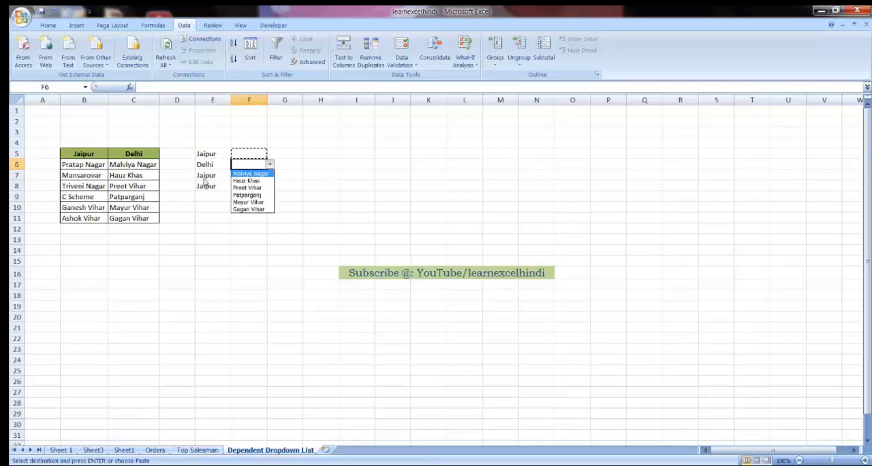
key(Escape)
Step: Change the city in E7 to Delhi and check the areas offered by the F7 dropdown
click(206, 186)
click(215, 176)
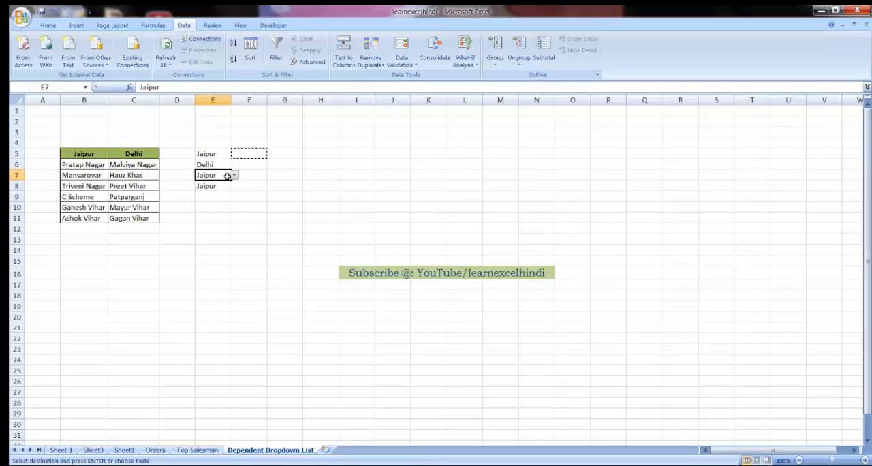
click(233, 175)
click(212, 191)
click(252, 175)
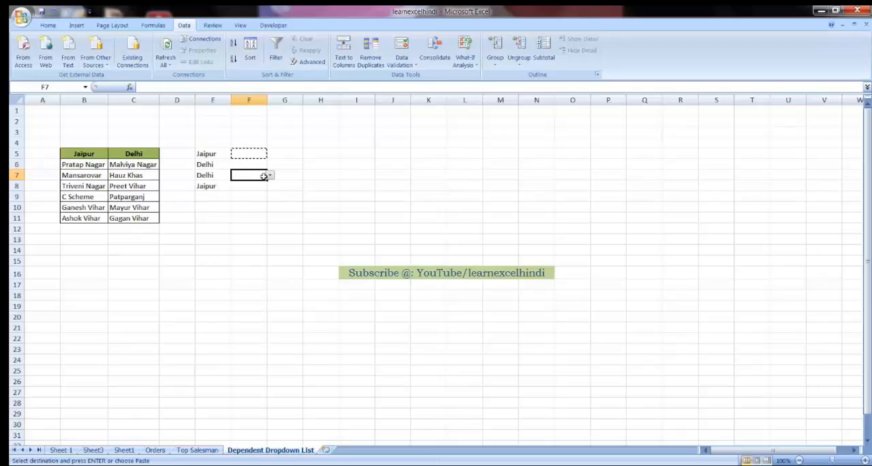
click(270, 176)
click(270, 176)
Step: Change the city in E8 to Delhi and end the pending copy of F5
click(225, 185)
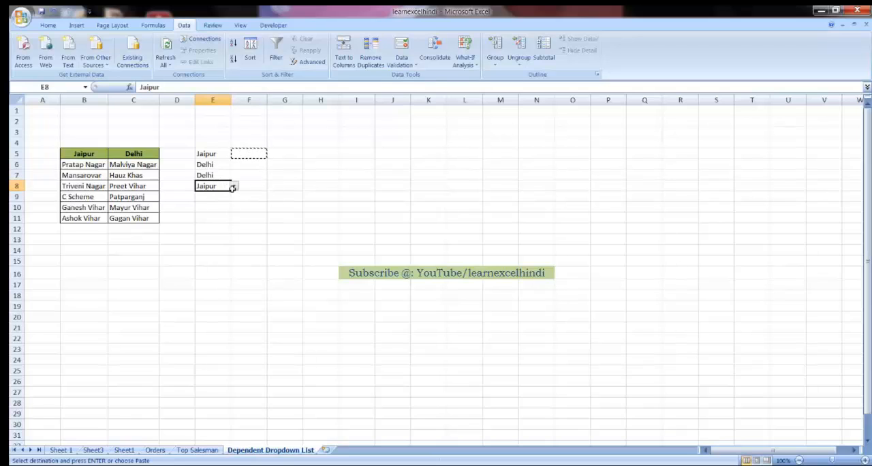
click(234, 186)
click(205, 201)
click(249, 196)
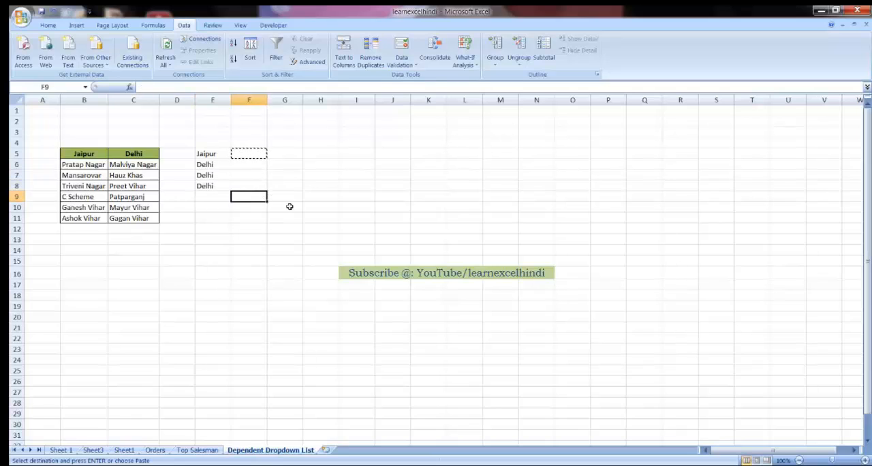
key(Escape)
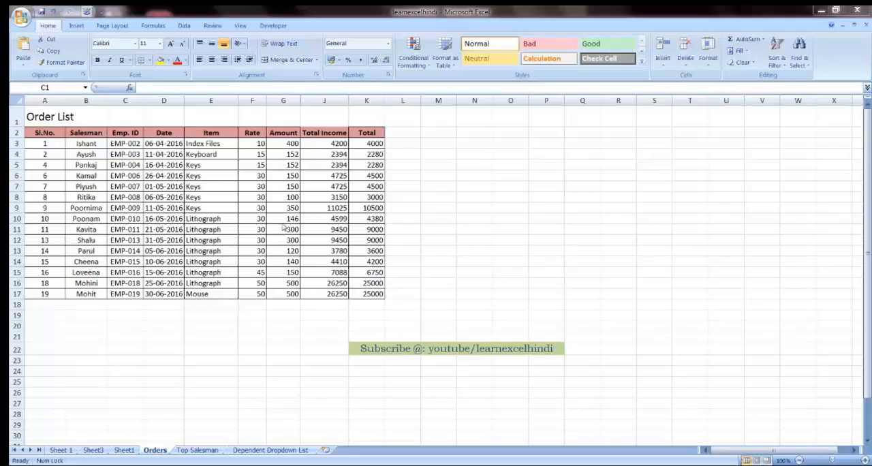
Step: On the Orders sheet, examine the blank column L, blank row 18 and title row that surround the order list
click(401, 132)
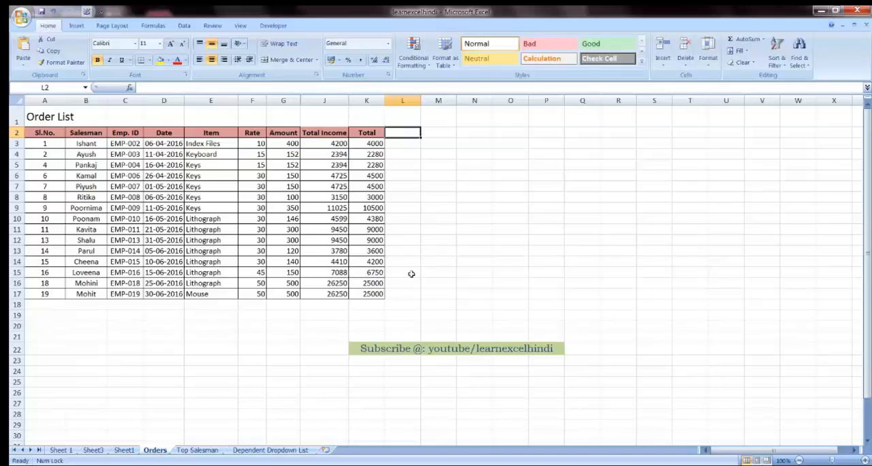
click(403, 101)
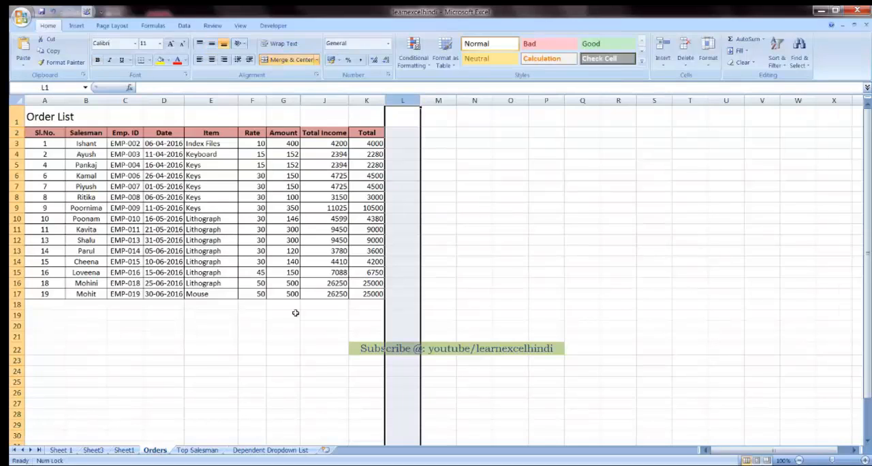
click(16, 304)
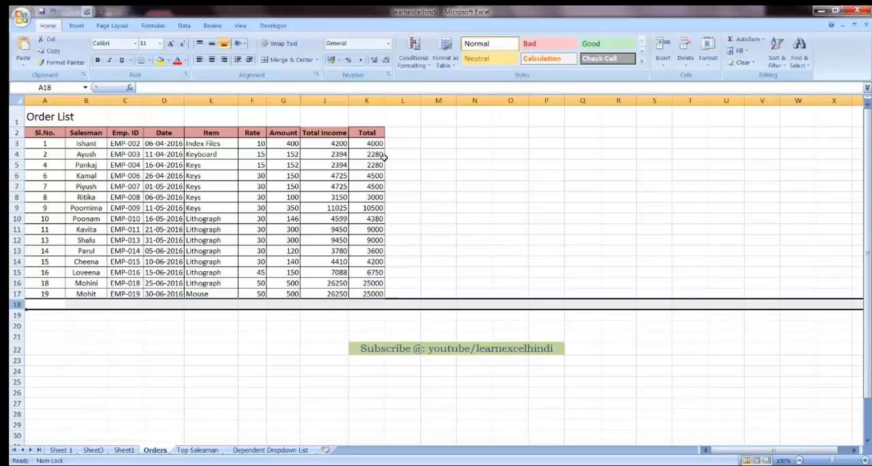
click(398, 132)
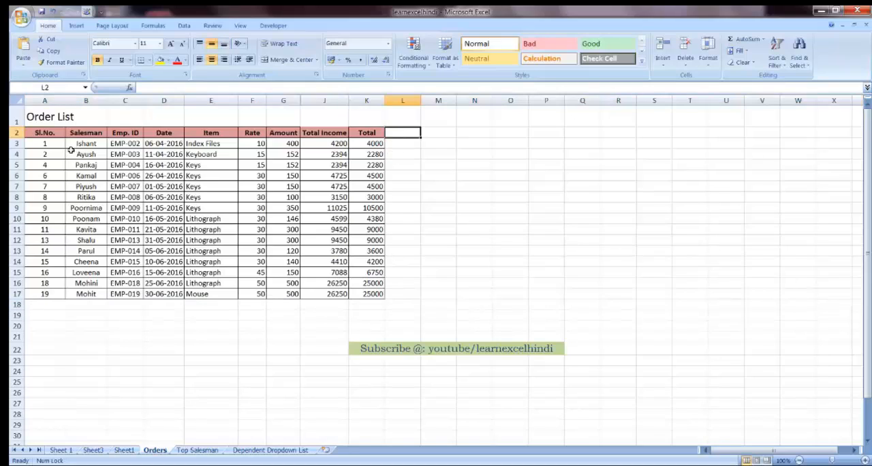
click(34, 132)
click(36, 121)
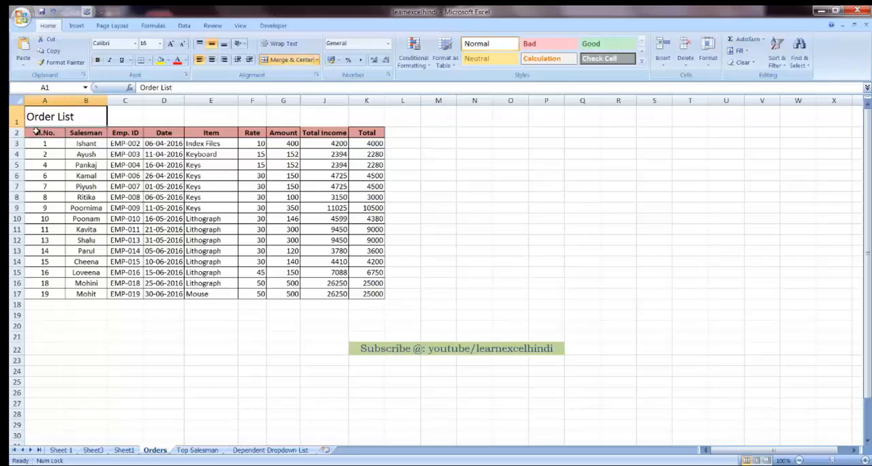
Step: Insert a blank row between the Order List title and the header row, and shrink its height to a thin strip
click(15, 132)
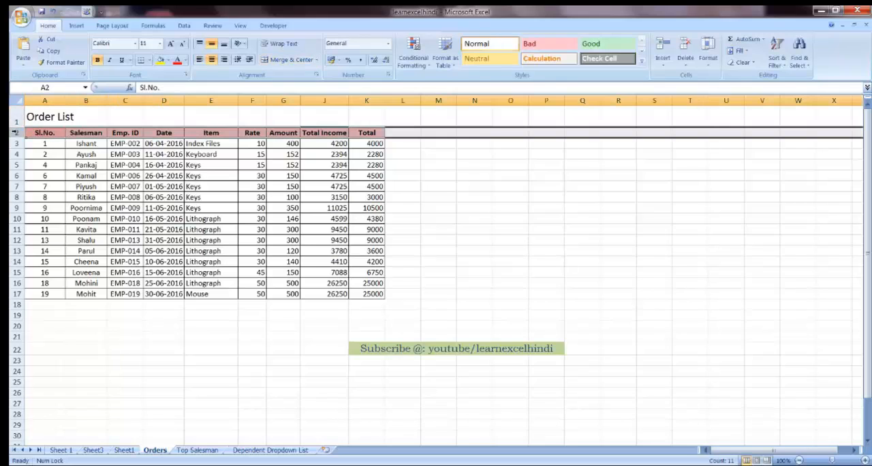
right_click(15, 132)
key(Up)
key(Up)
key(Up)
key(Up)
key(Up)
key(Up)
key(Up)
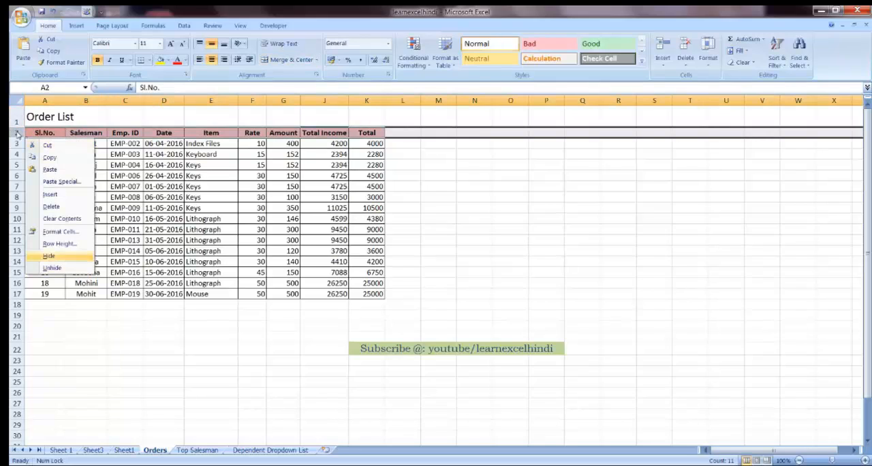
key(Return)
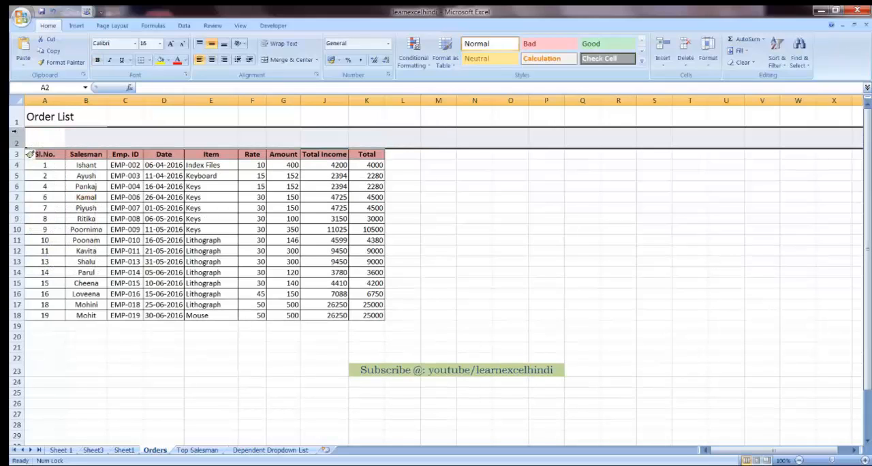
drag(20, 148, 21, 129)
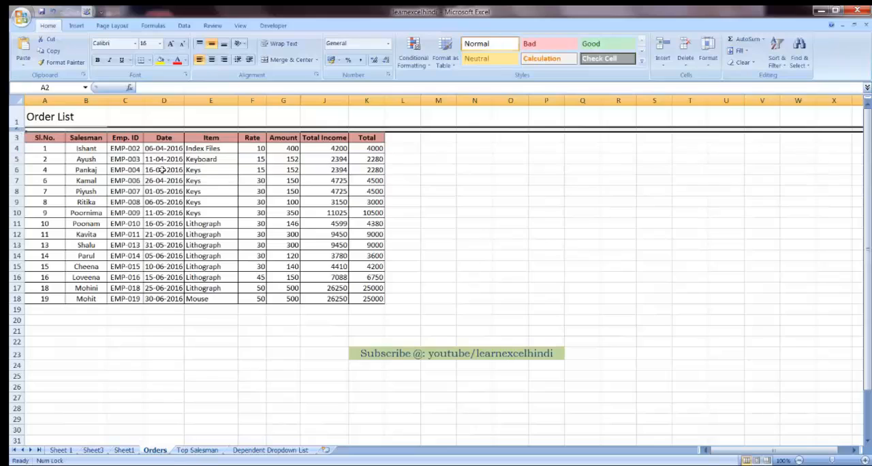
Step: Convert the order list range A3:K18 into a table with headers
click(50, 140)
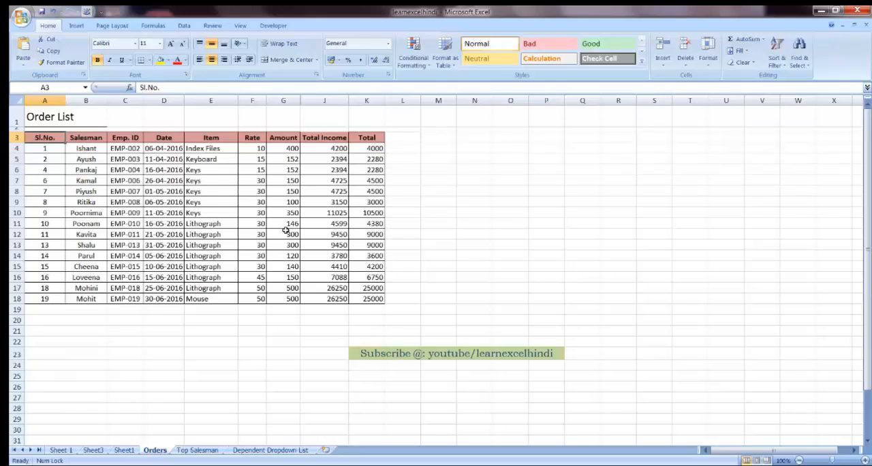
click(76, 25)
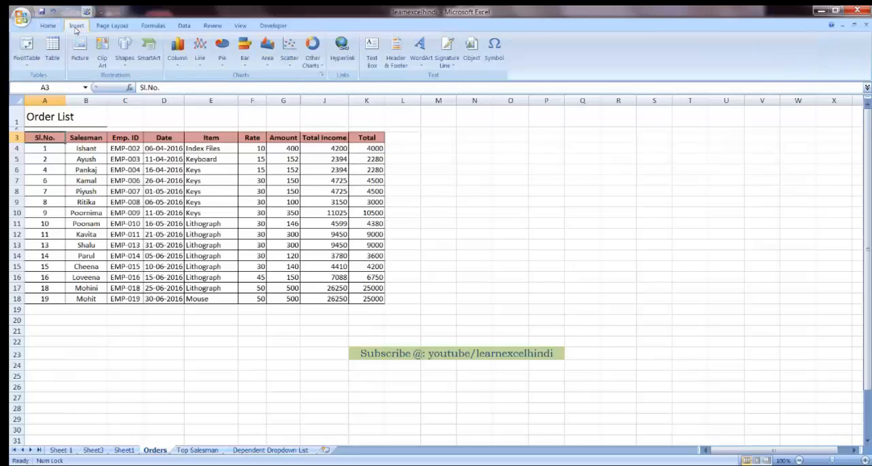
click(54, 60)
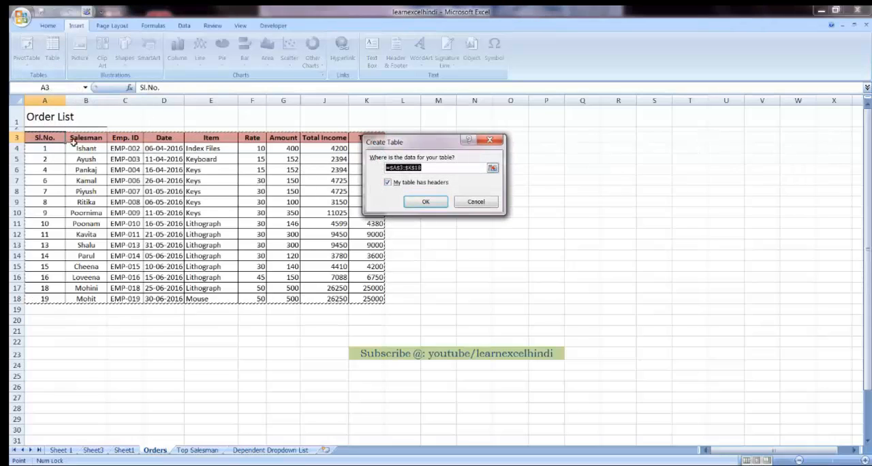
click(422, 201)
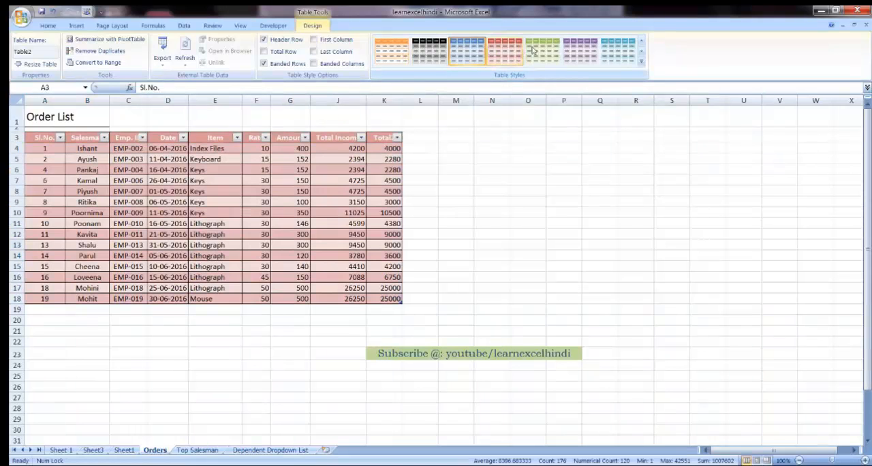
Step: Apply the first Medium table style, with the black header and grey banded rows, to the order table
click(641, 63)
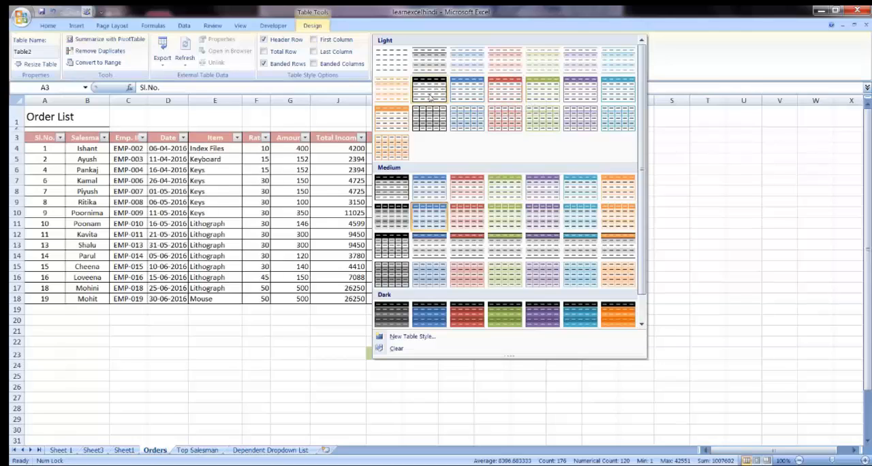
click(389, 192)
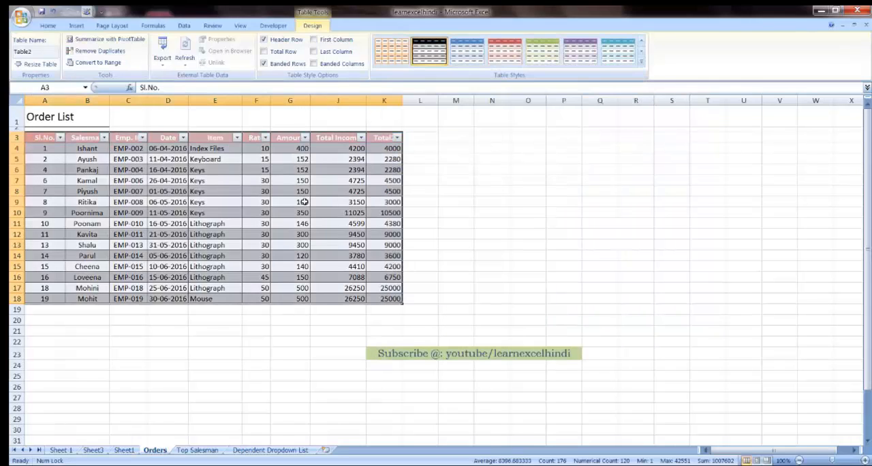
click(293, 202)
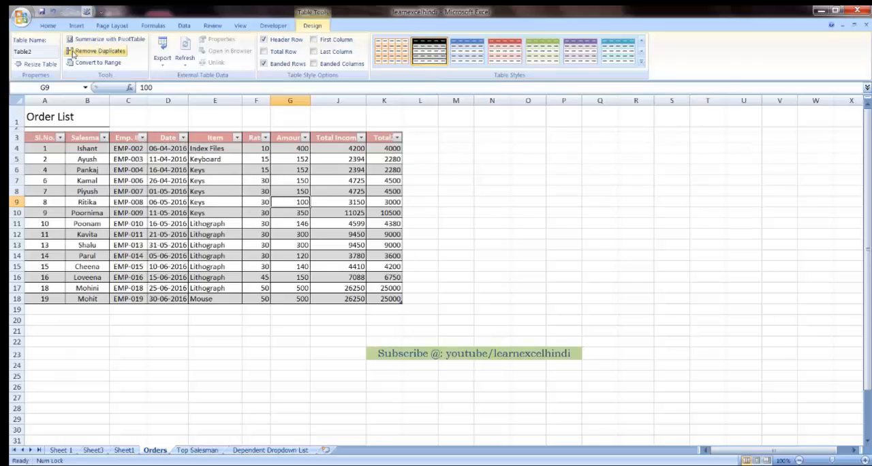
Step: Filter the Salesman column to show only the first salesman in the filter list
click(48, 25)
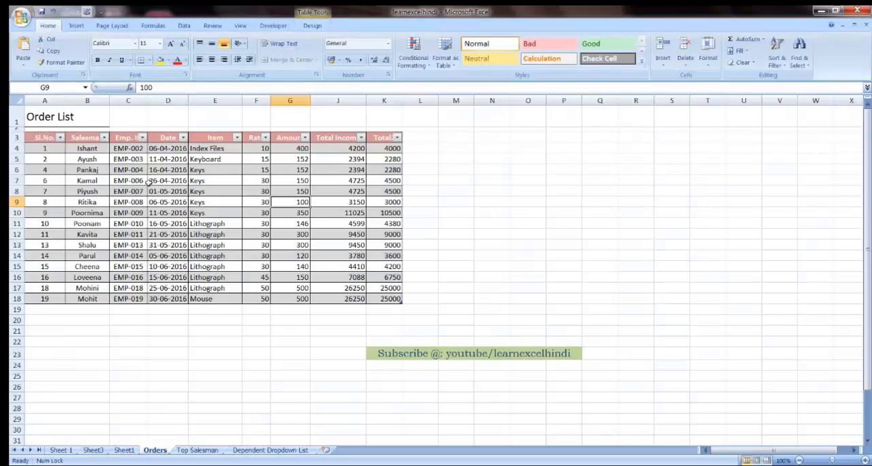
click(104, 138)
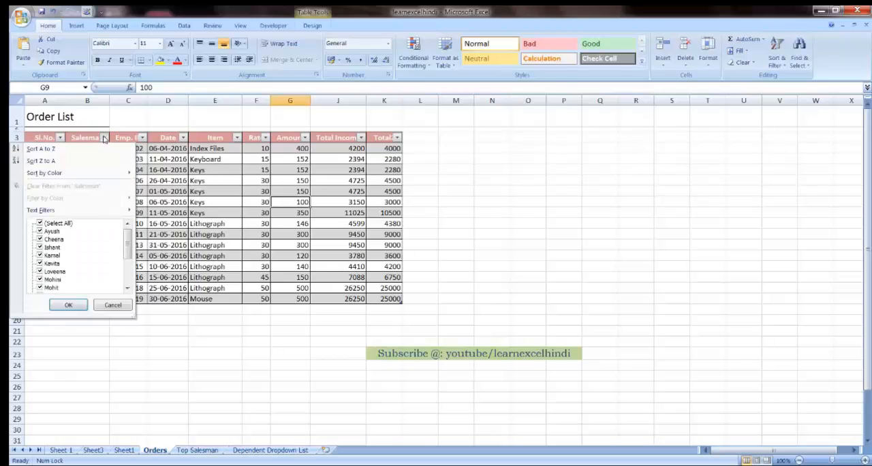
click(67, 223)
click(51, 232)
click(68, 304)
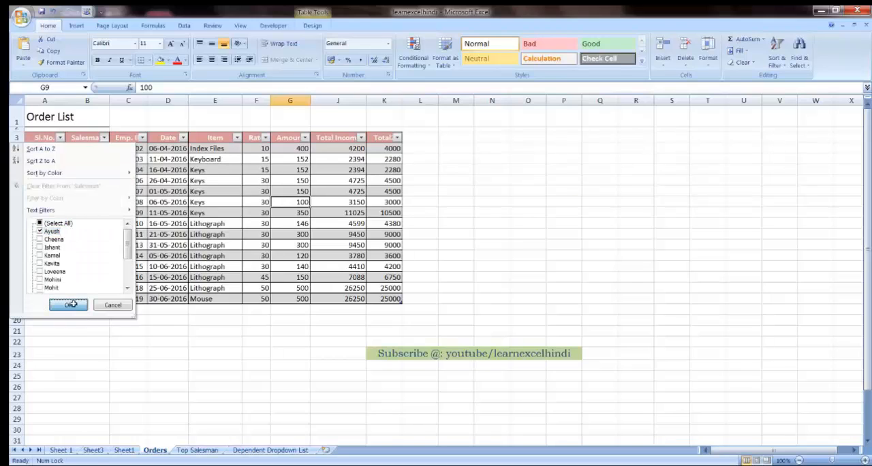
Step: Reselect all salesmen in the Salesman filter to show every order again
click(105, 138)
click(64, 223)
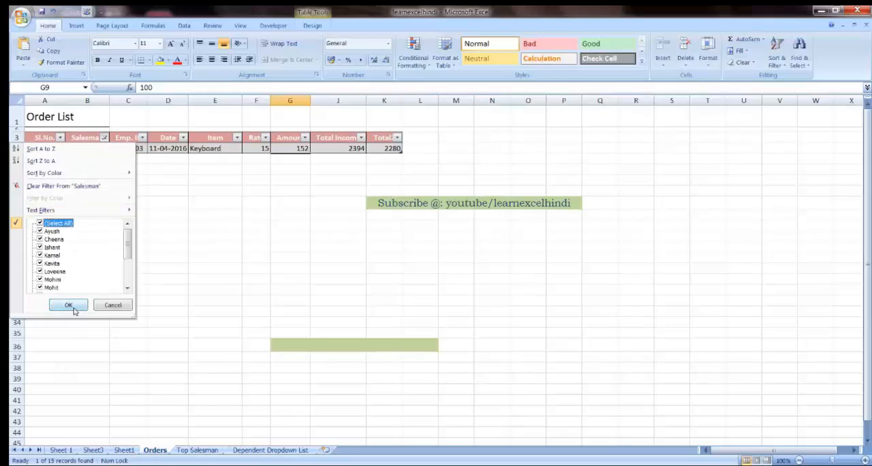
click(68, 305)
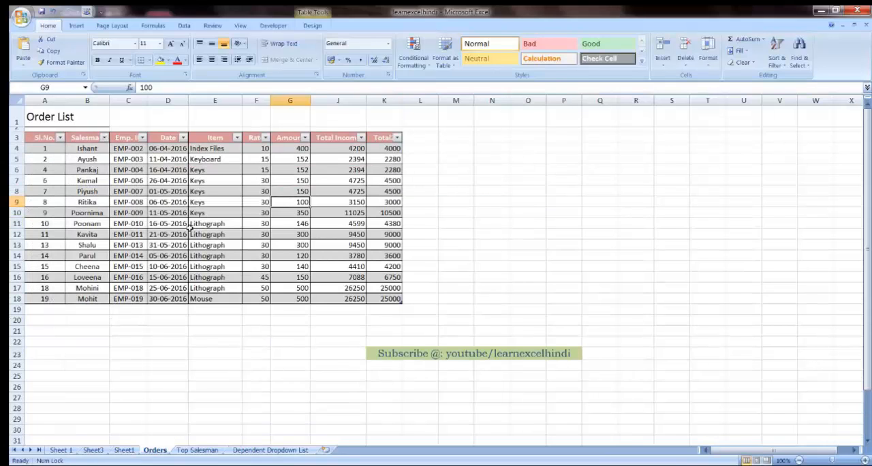
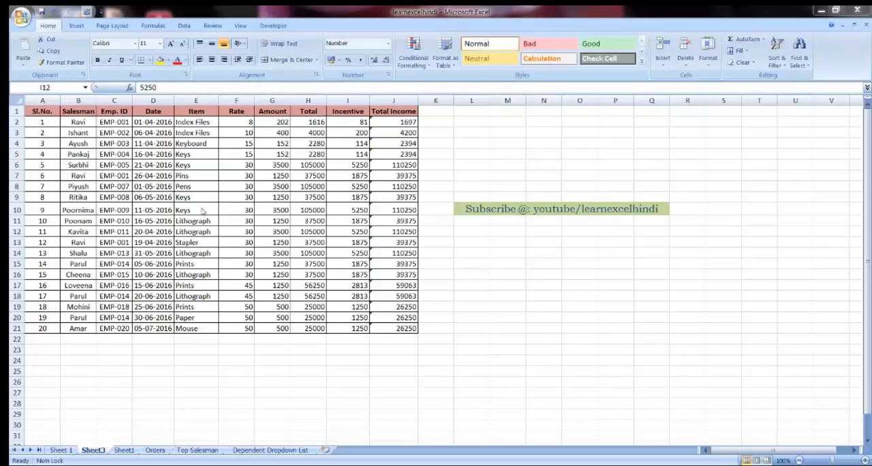
click(73, 121)
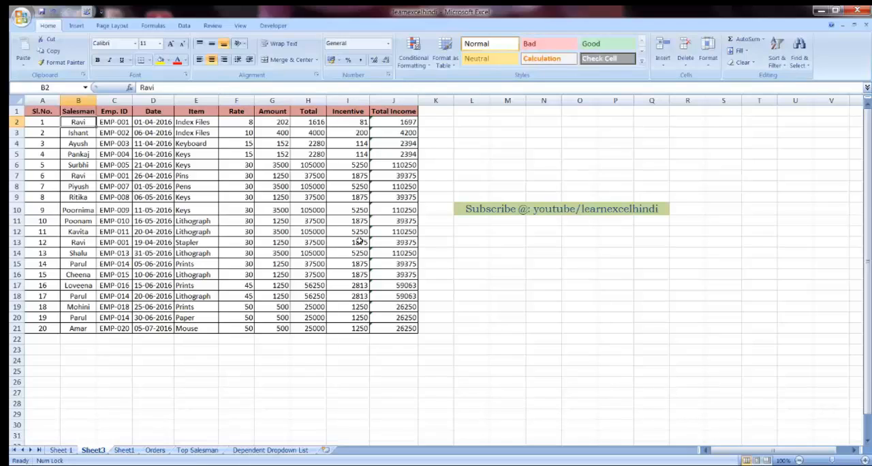
click(413, 53)
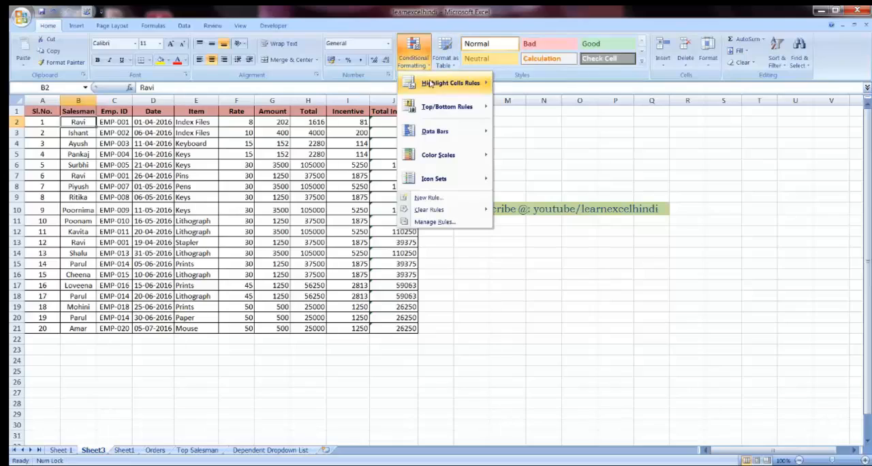
mouse_move(438, 86)
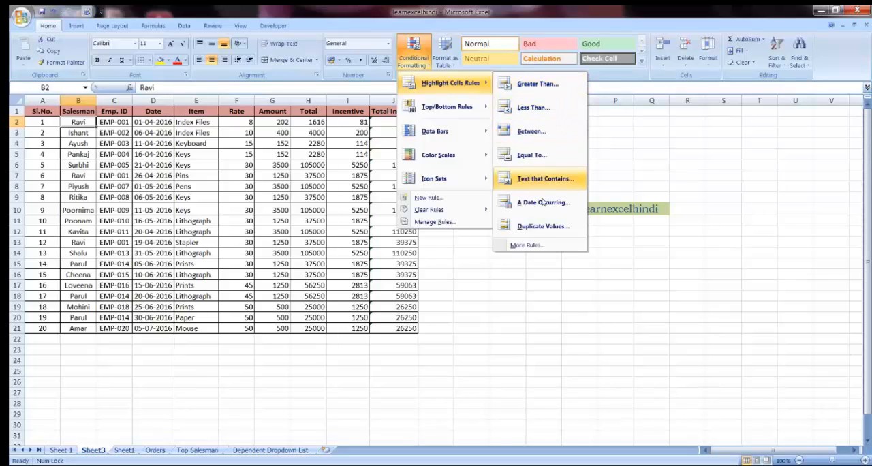
click(543, 81)
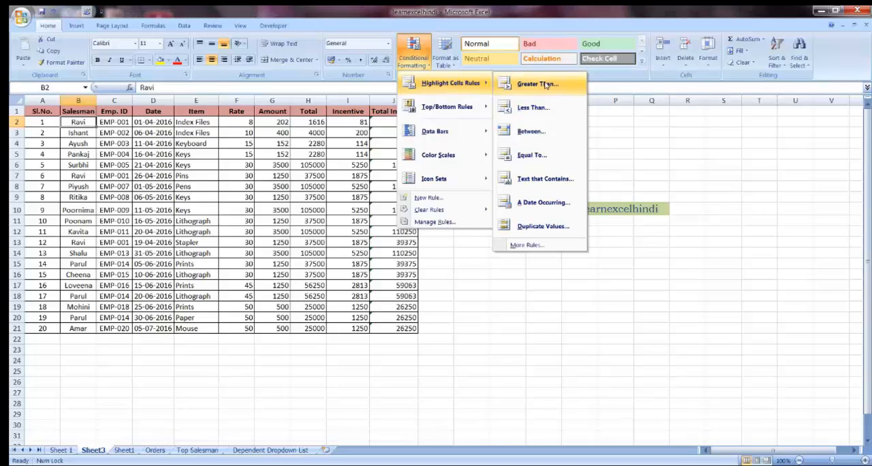
click(249, 165)
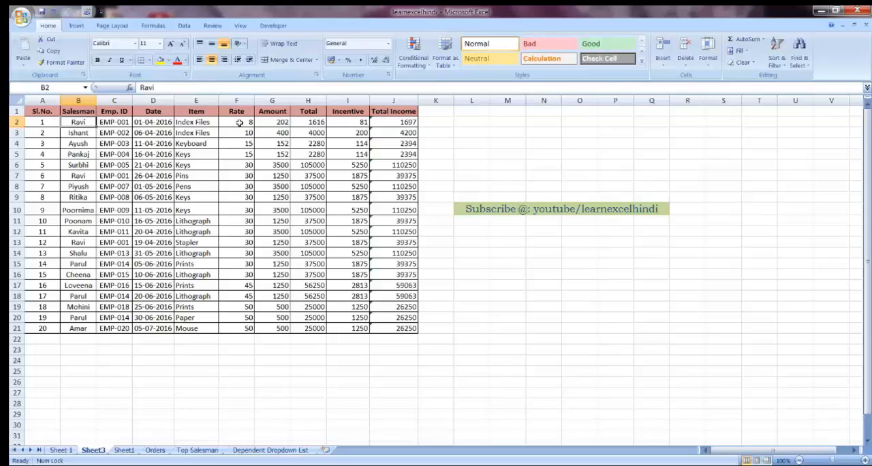
Step: Highlight the Rate values in F2:F21 that are greater than 35 with Yellow Fill with Dark Yellow Text
drag(239, 122, 243, 329)
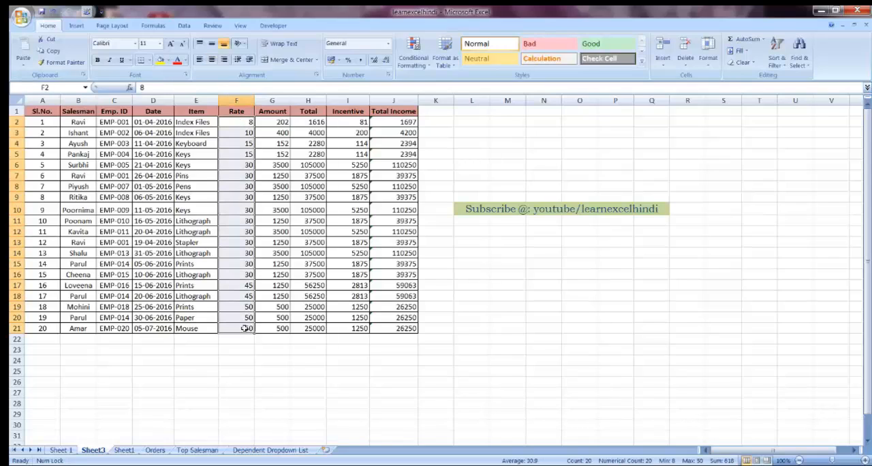
click(430, 68)
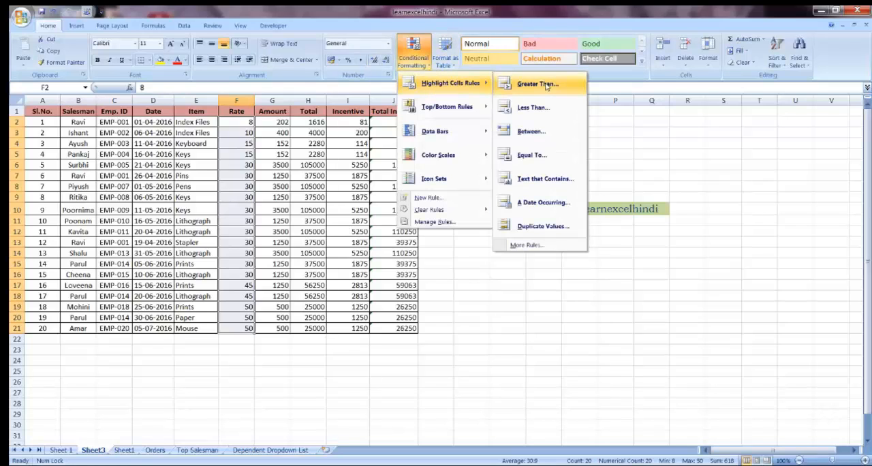
click(546, 86)
drag(438, 104, 470, 88)
key(BackSpace)
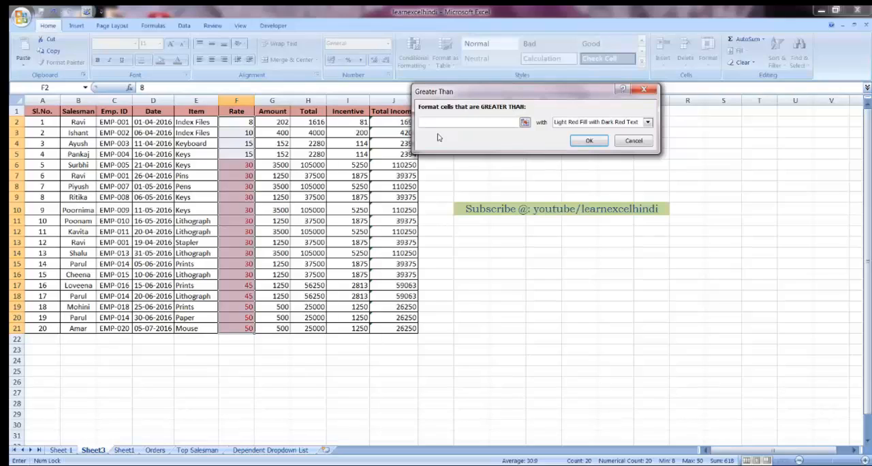
text(35)
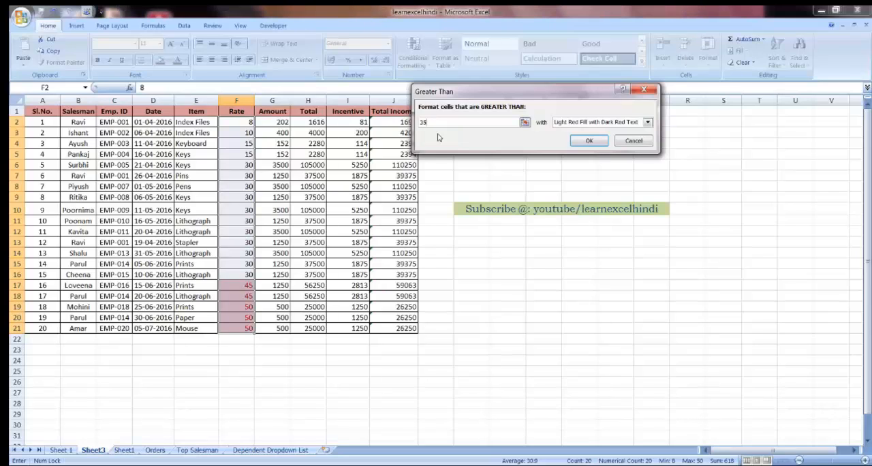
click(582, 122)
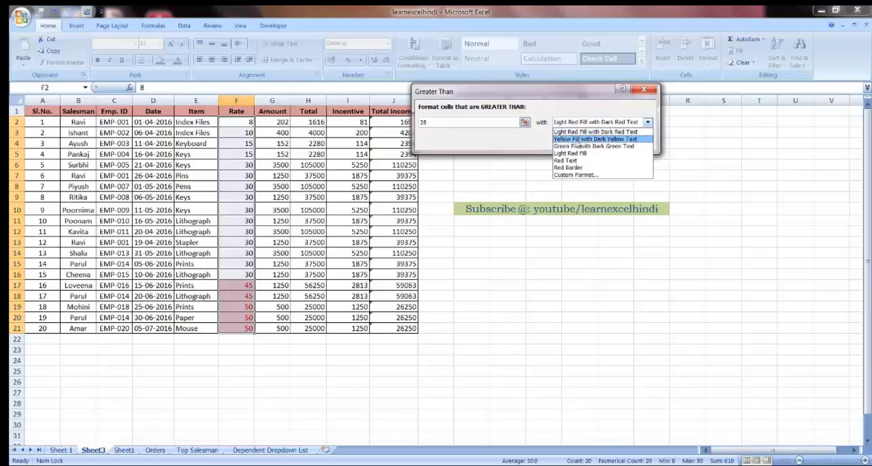
click(576, 139)
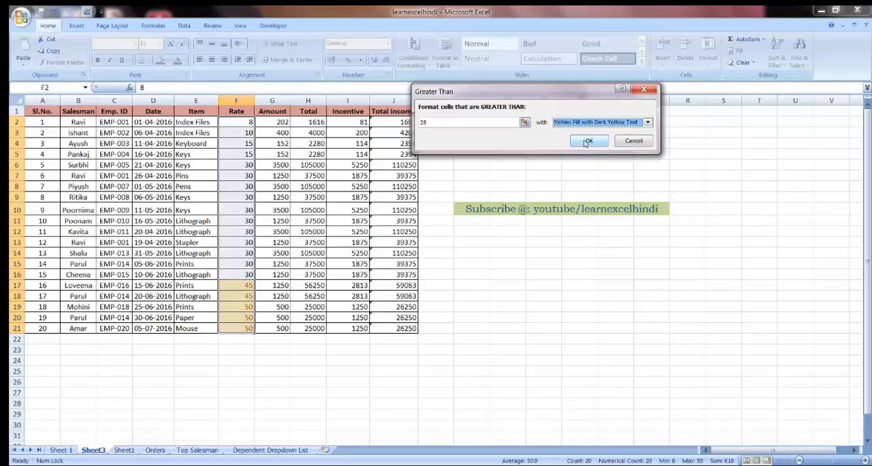
click(586, 141)
click(250, 316)
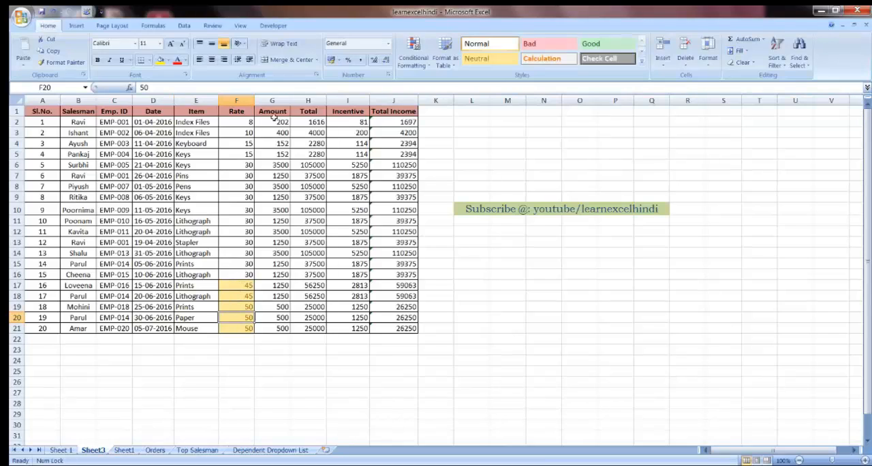
Step: Set up a Less Than highlighting rule for the Amount values in G2:G21 with a threshold of 2000
drag(275, 122, 281, 328)
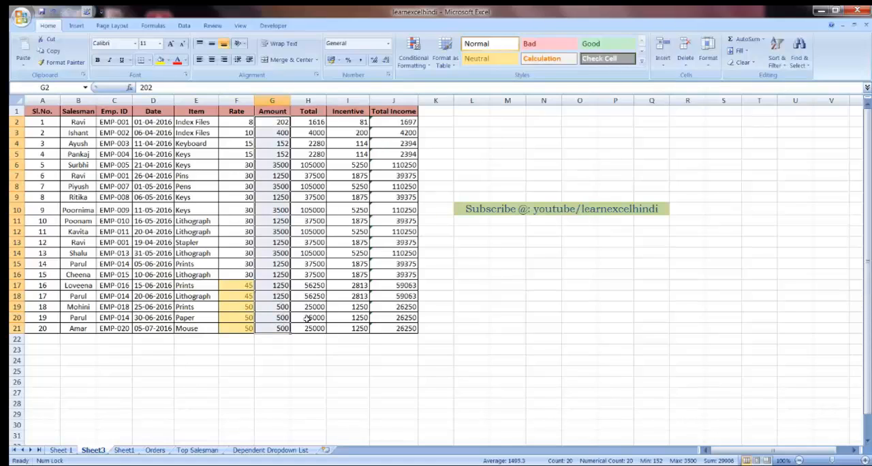
click(413, 54)
mouse_move(450, 82)
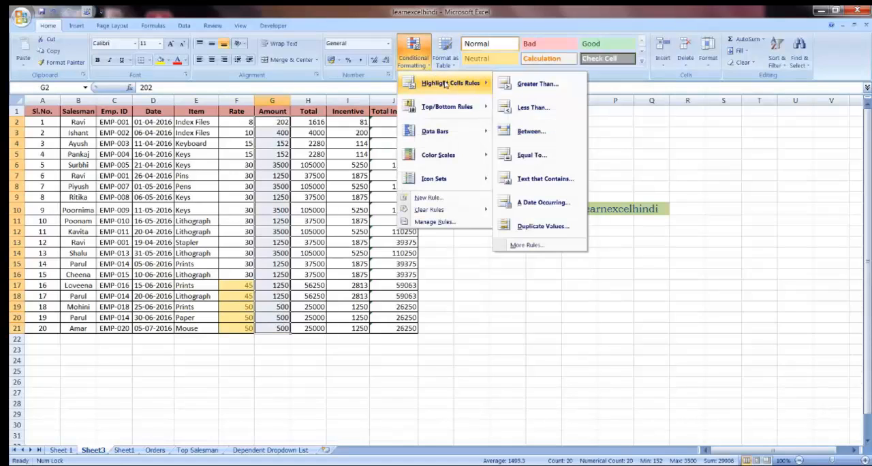
click(534, 109)
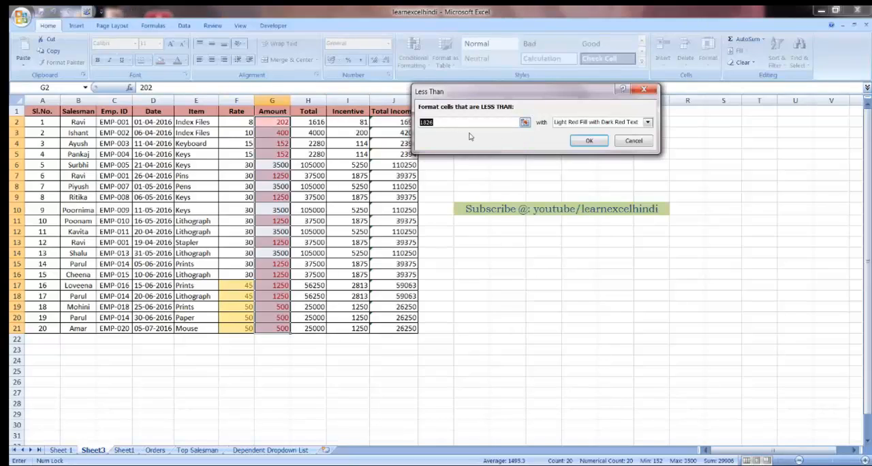
key(BackSpace)
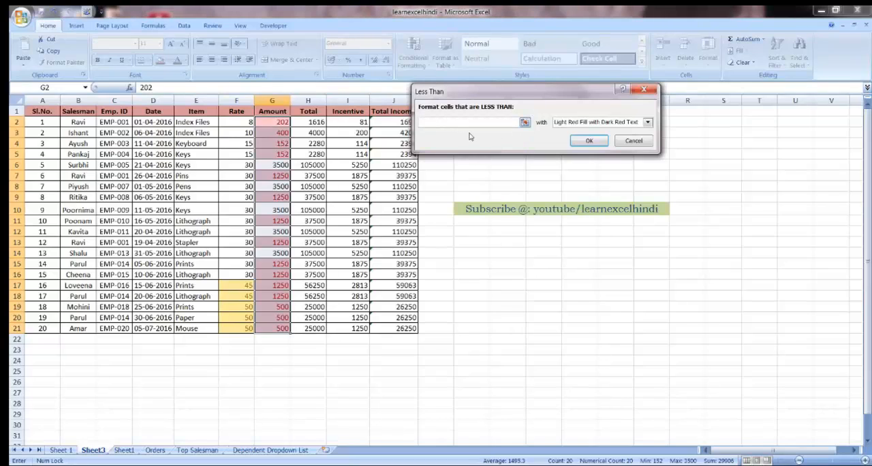
text(1500)
key(BackSpace)
key(BackSpace)
key(BackSpace)
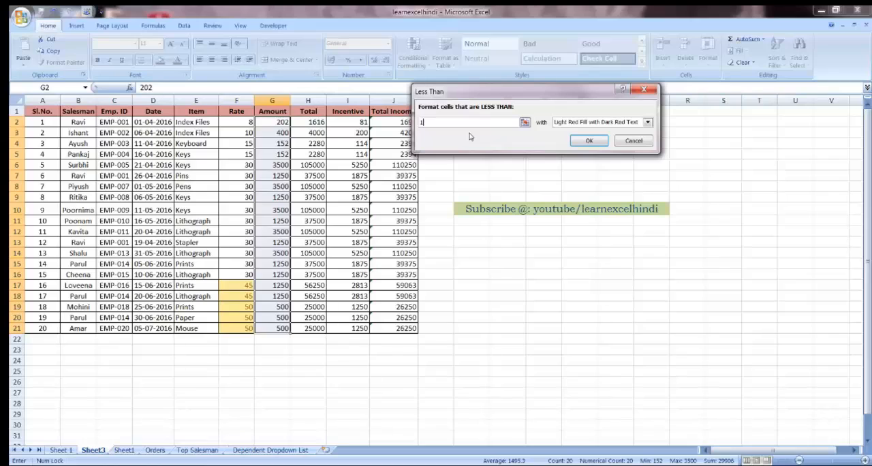
text(200)
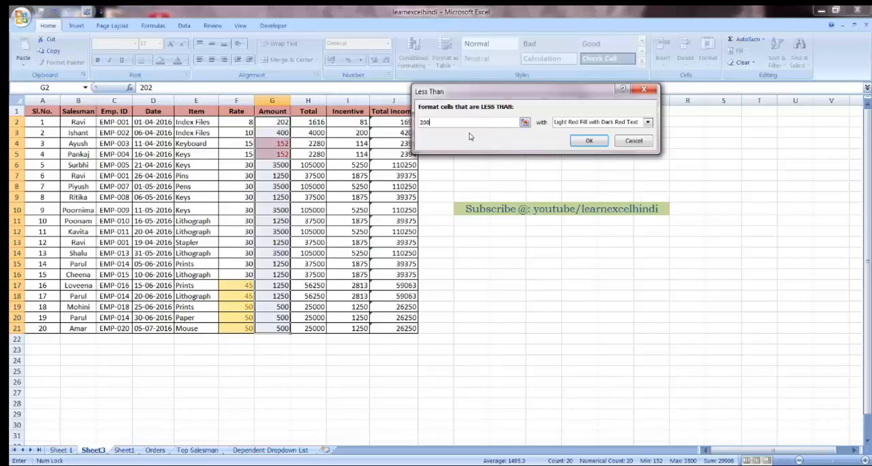
text(0)
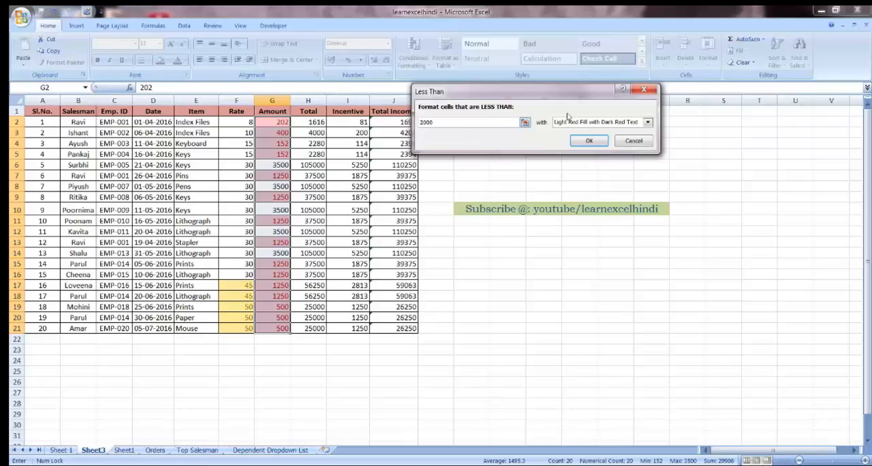
Step: Give the Less Than rule a custom format with an olive green fill and apply it to the Amount values
click(588, 124)
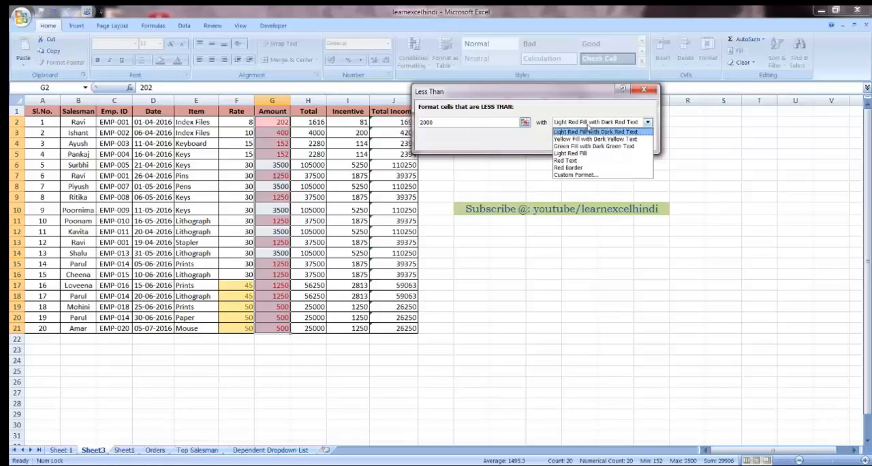
click(568, 175)
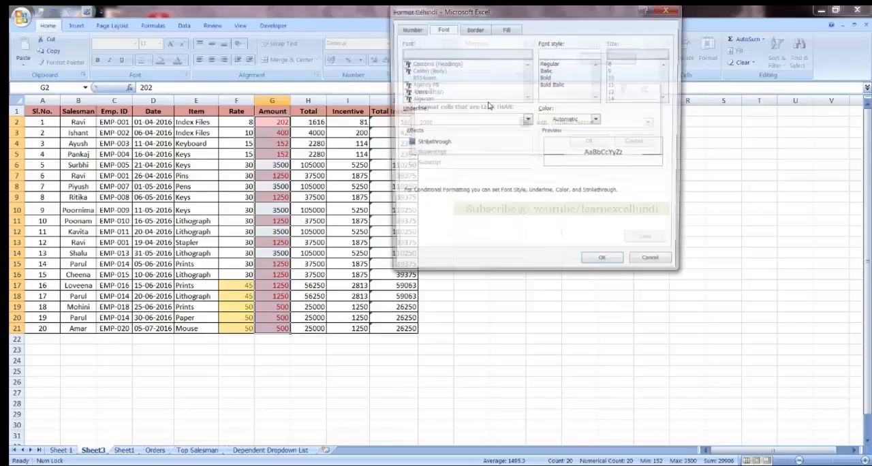
click(508, 30)
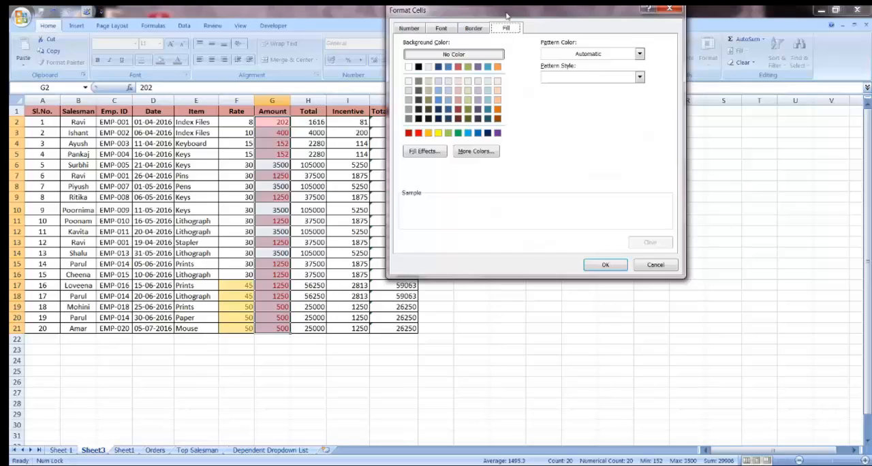
drag(507, 10, 539, 110)
drag(539, 148, 547, 158)
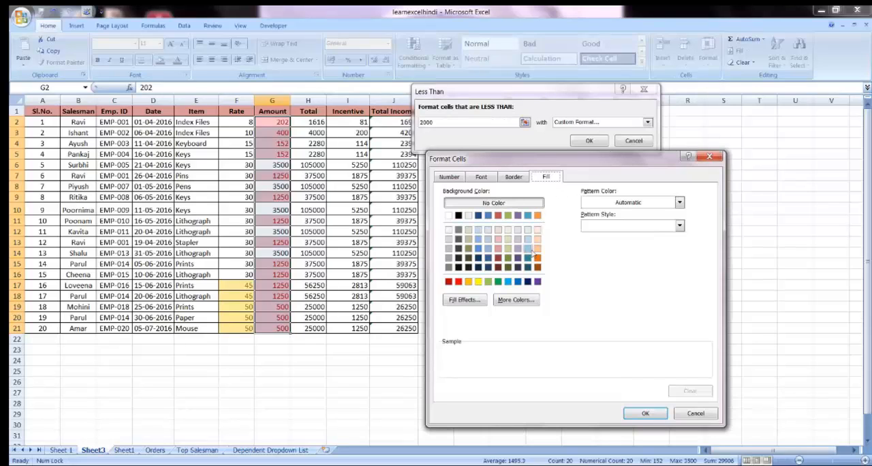
click(508, 216)
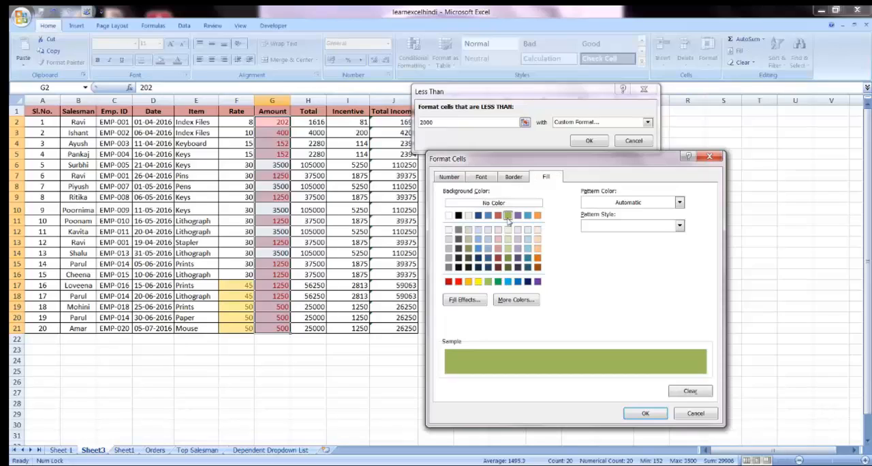
click(645, 414)
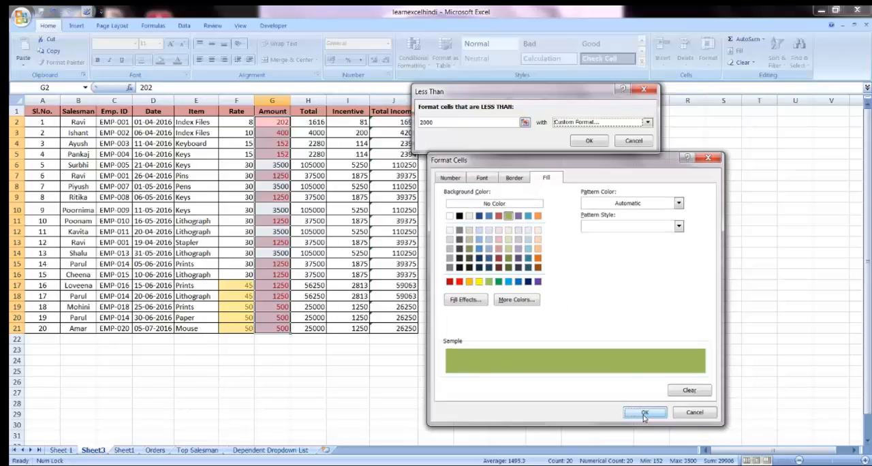
click(589, 140)
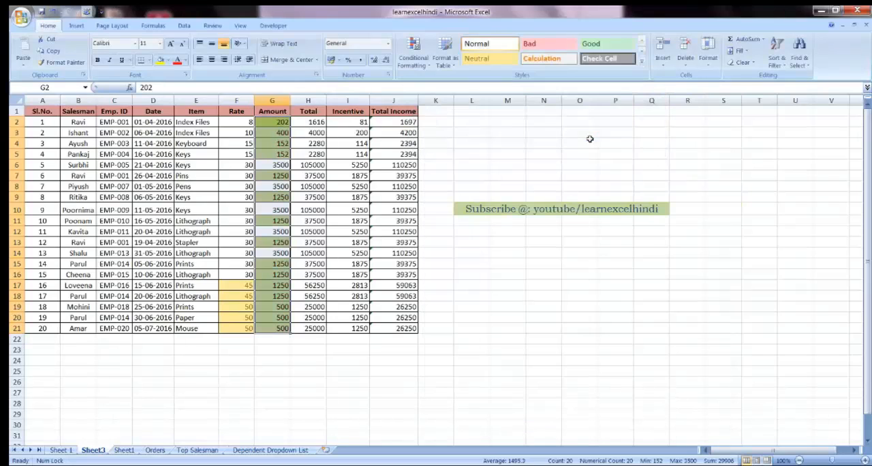
click(284, 306)
click(279, 328)
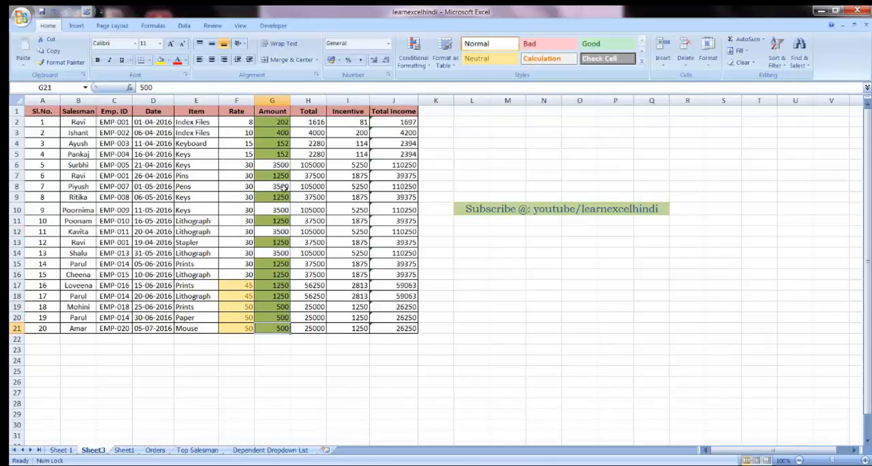
click(269, 136)
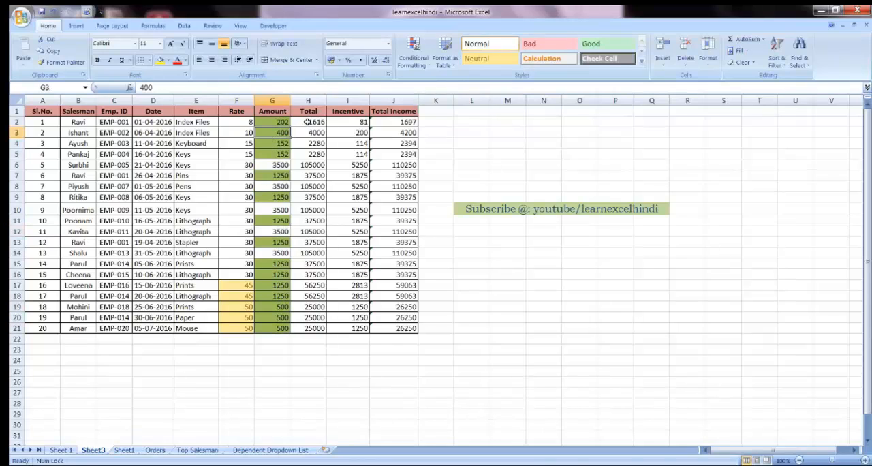
Step: Set up a Between highlighting rule for the Total values in H2:H21 with a lower limit of 25000
drag(307, 122, 315, 328)
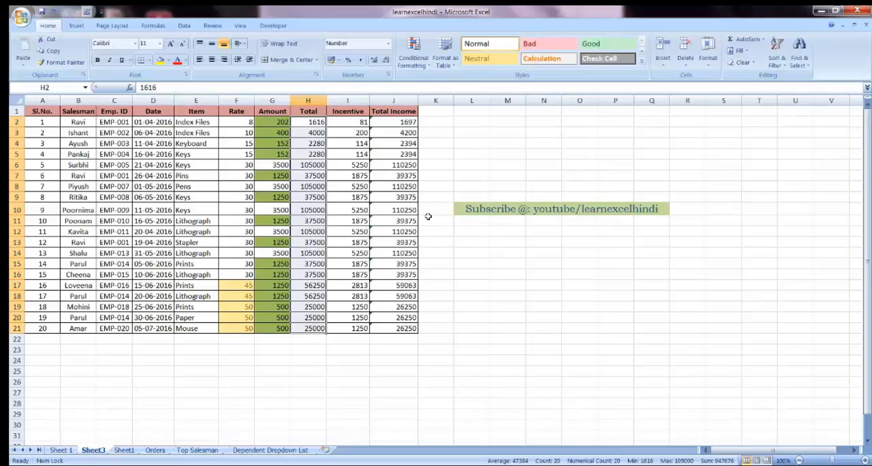
click(414, 58)
mouse_move(451, 88)
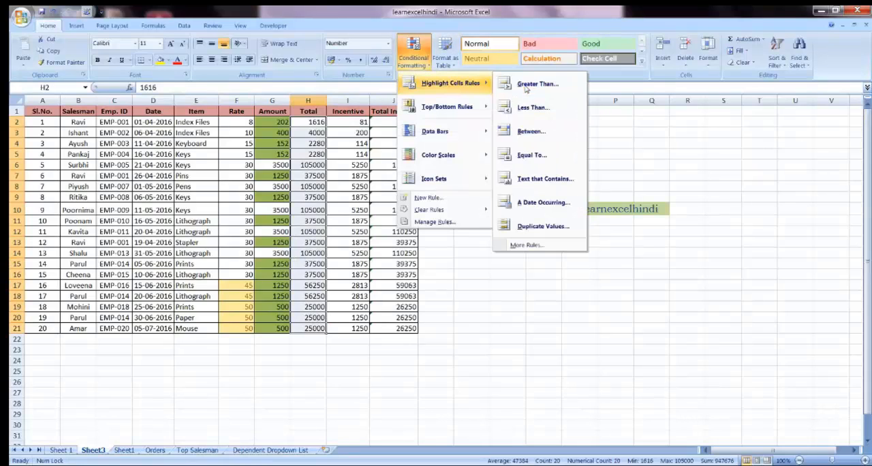
click(527, 135)
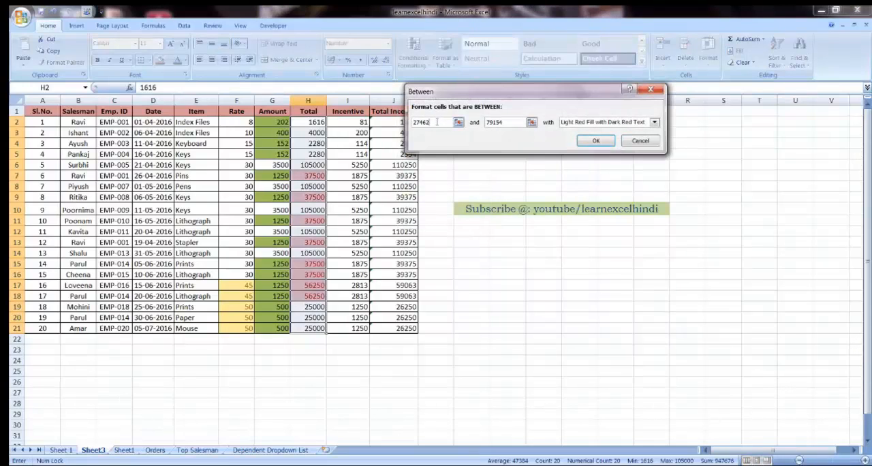
text(2)
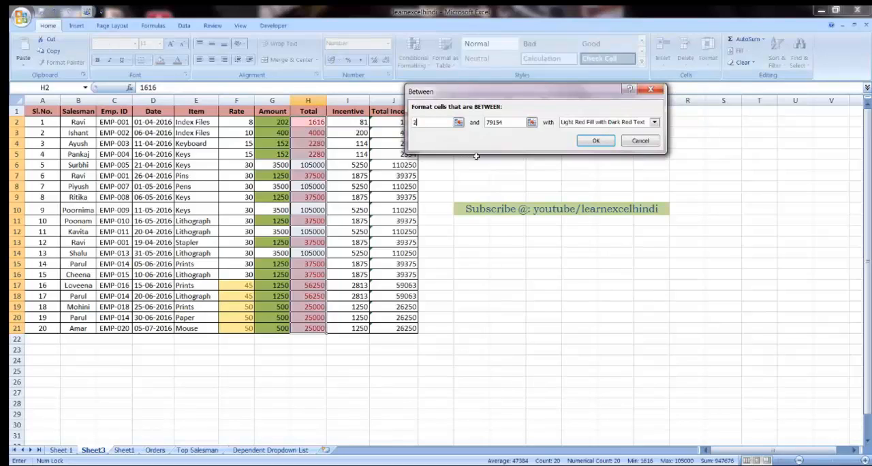
text(5000)
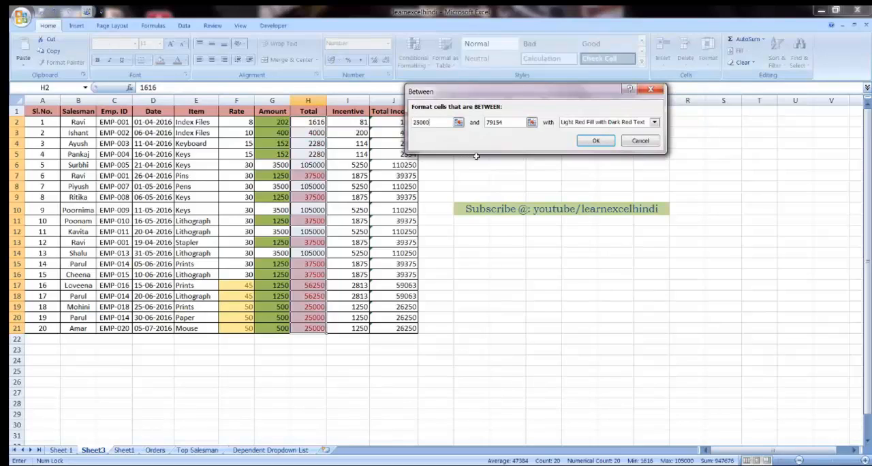
Step: Set the upper limit of the Between rule to 30000
drag(511, 124, 478, 127)
text(3)
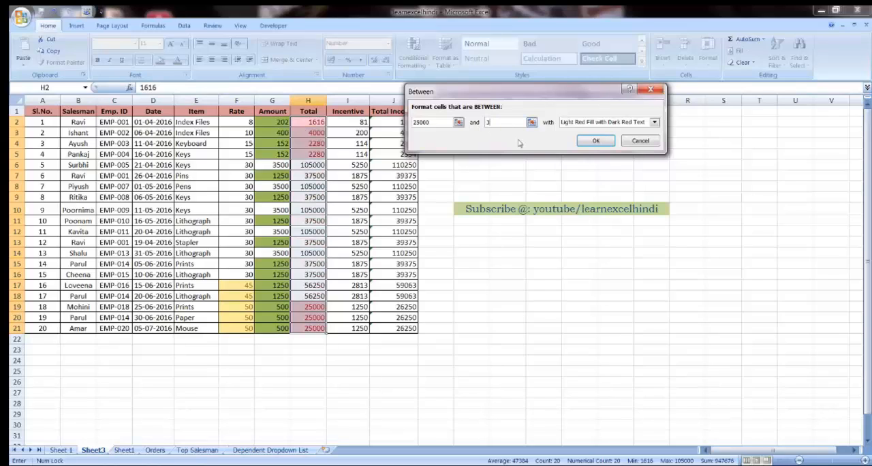
text(500)
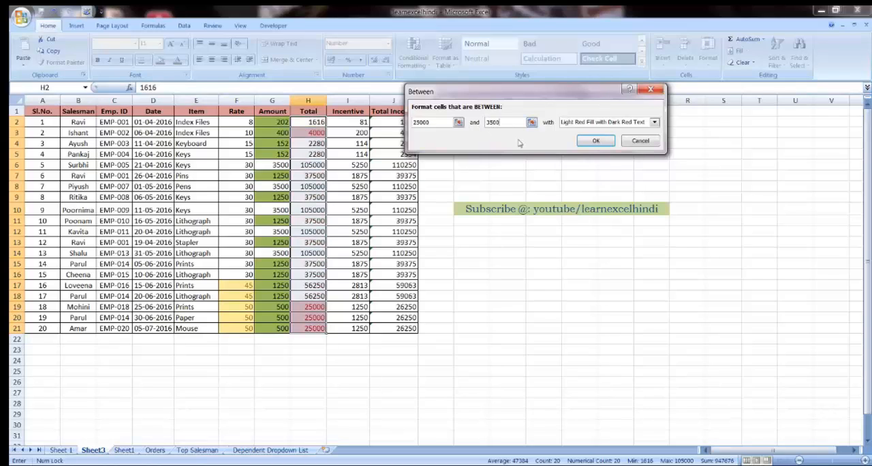
text(0)
key(BackSpace)
key(BackSpace)
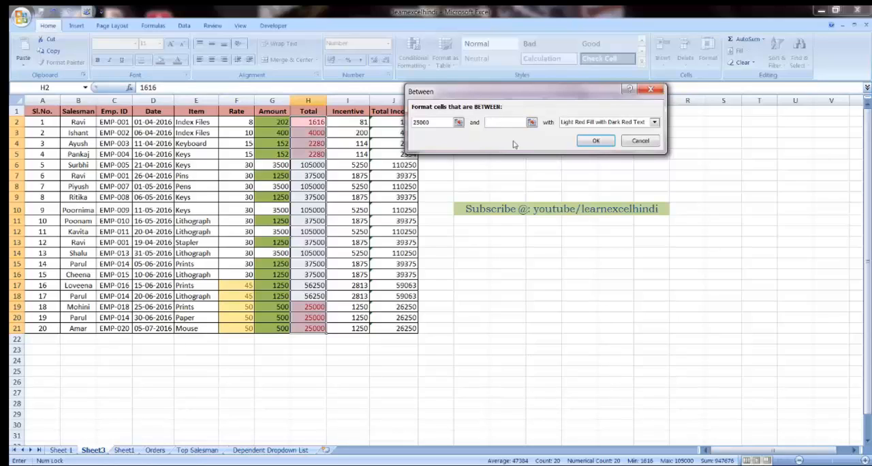
text(0)
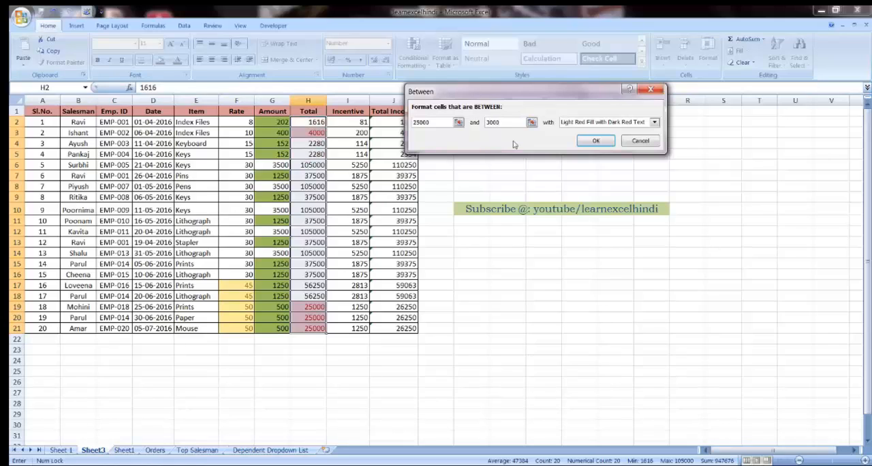
text(0)
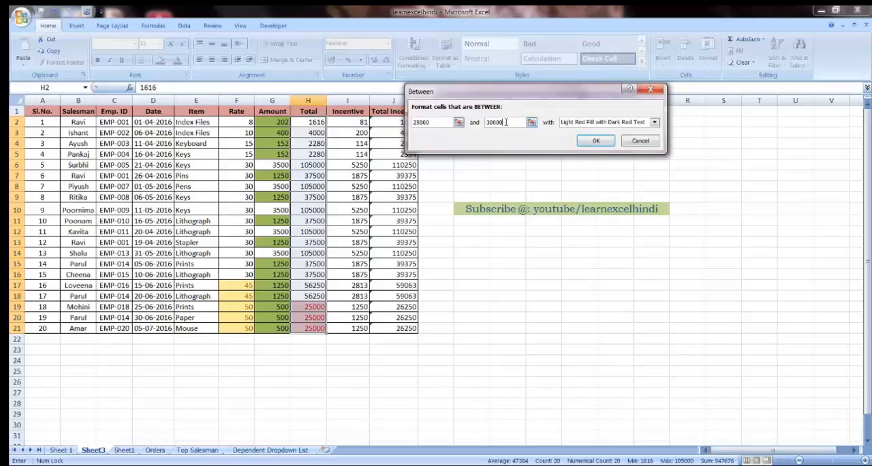
Step: Start a custom format for the Between rule with a two-color gradient fill of theme red and standard light blue
click(600, 123)
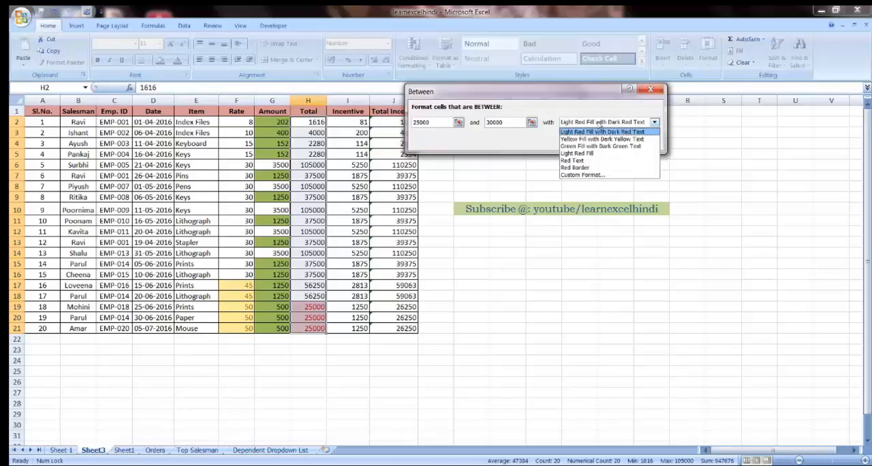
click(583, 175)
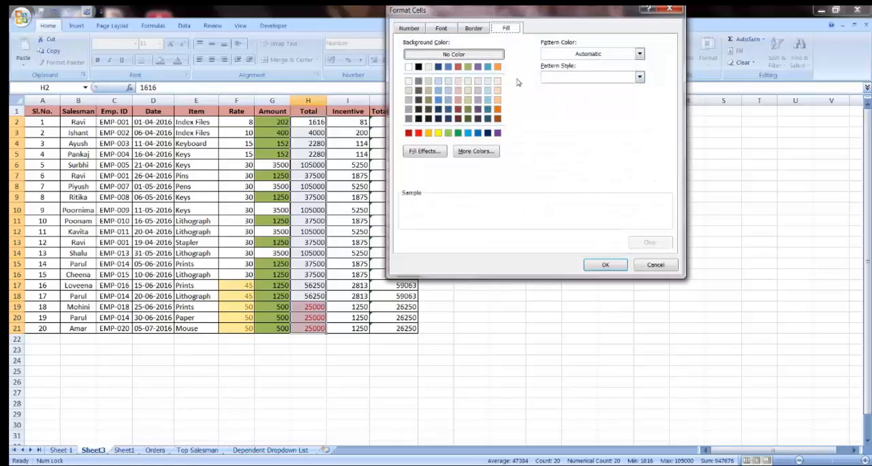
click(424, 151)
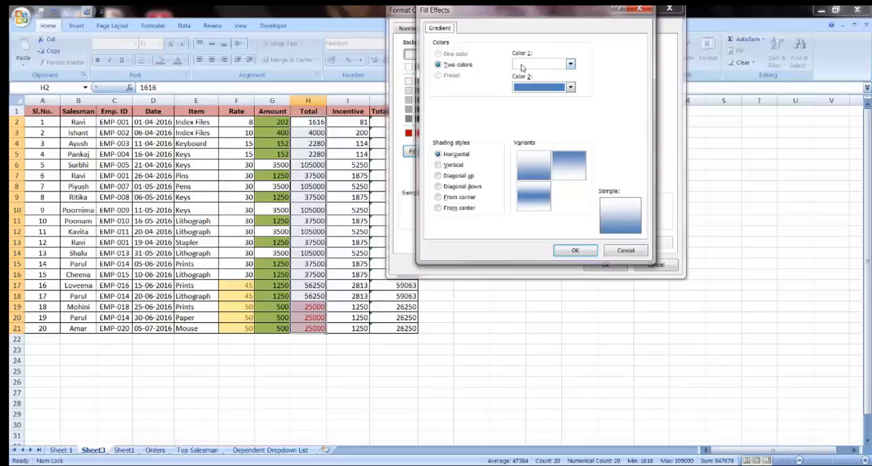
click(541, 64)
click(562, 86)
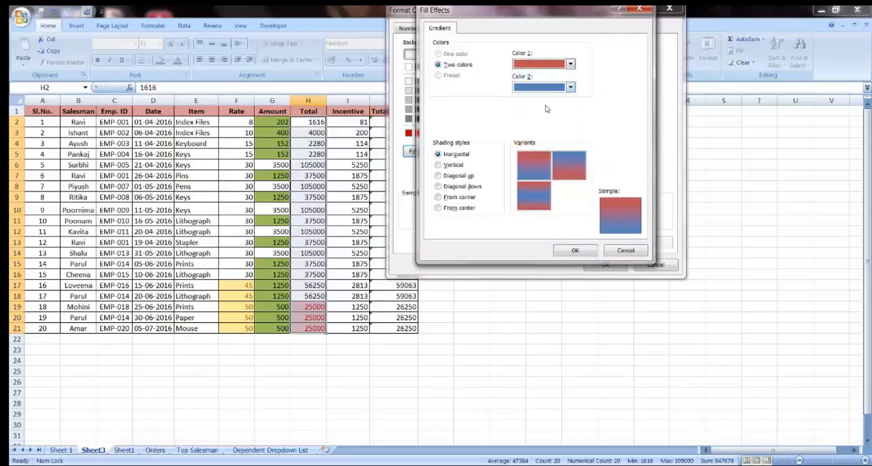
click(531, 86)
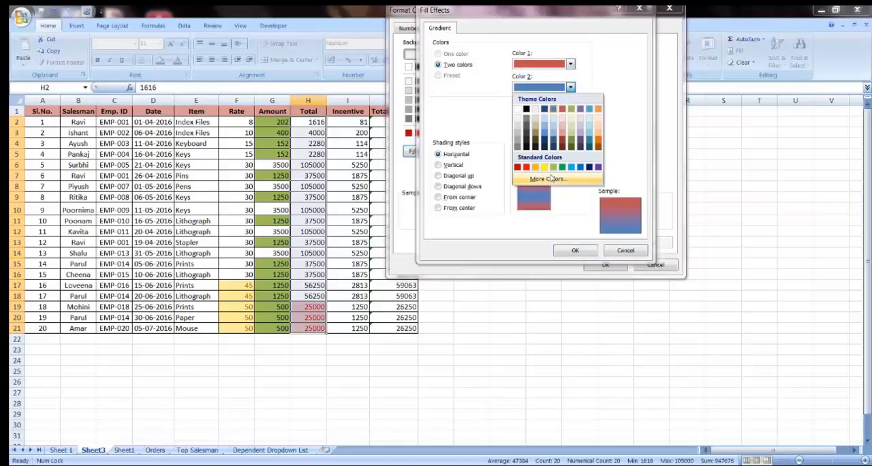
click(571, 168)
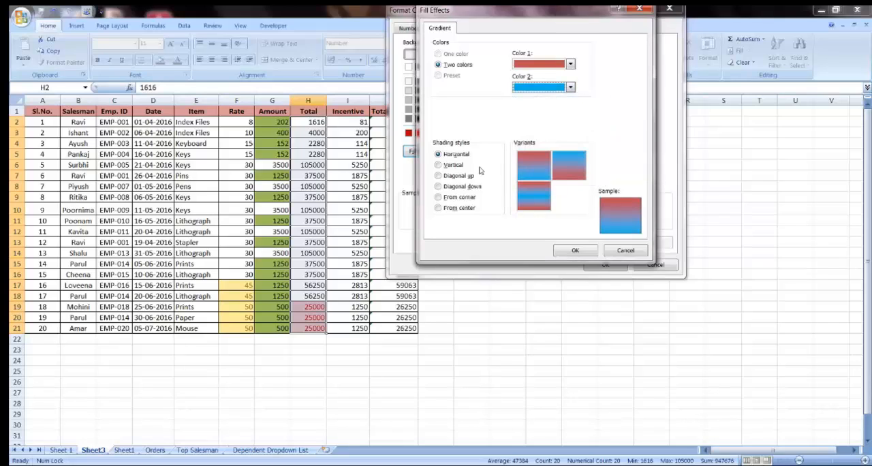
Step: Set the gradient to Diagonal up shading with the blue-to-red variant and apply the Between rule to the Total values
click(438, 165)
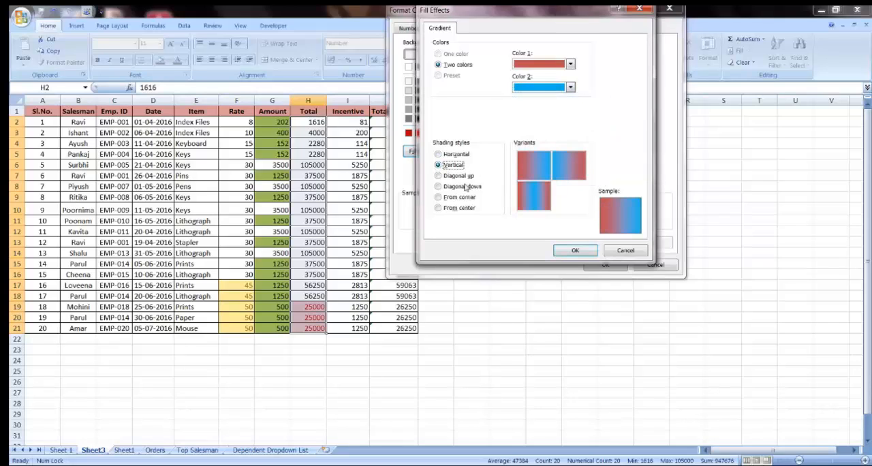
click(439, 175)
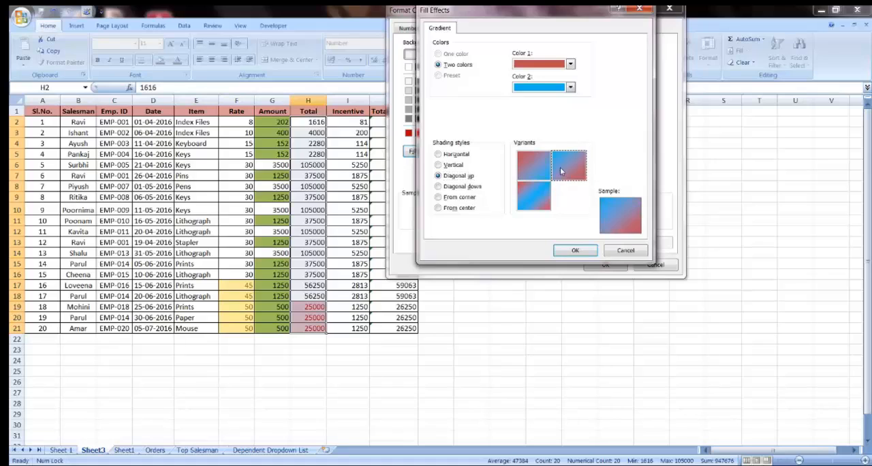
click(578, 260)
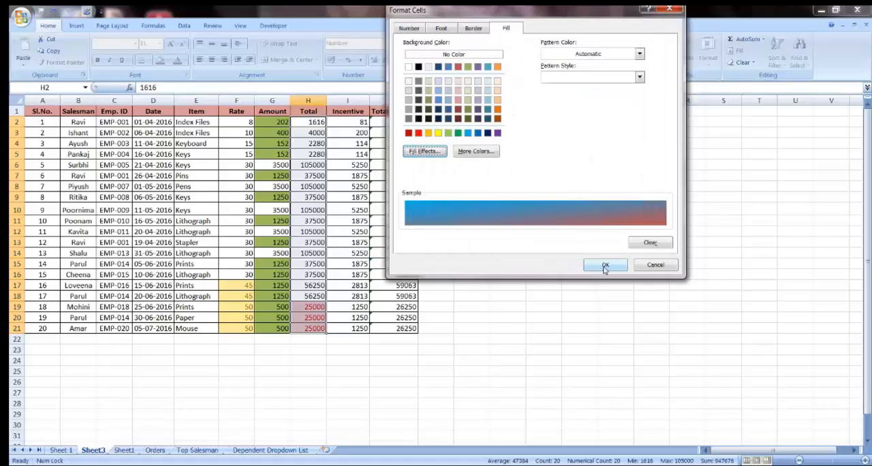
click(554, 265)
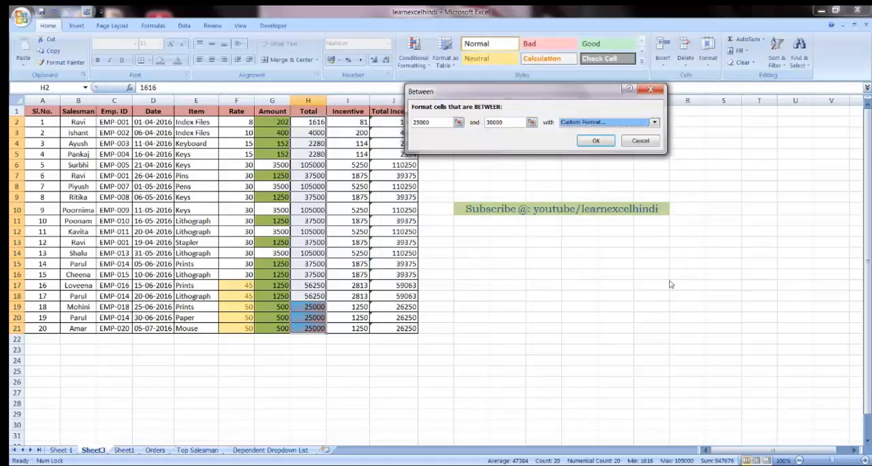
click(596, 140)
click(423, 338)
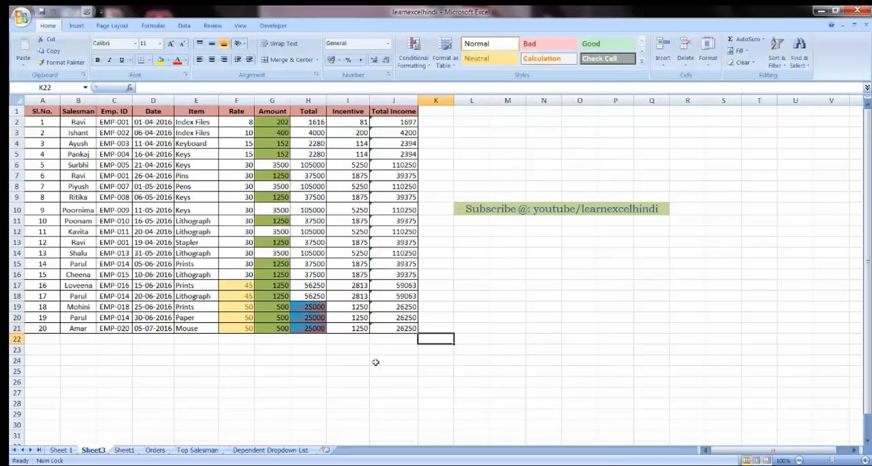
click(314, 307)
click(314, 318)
click(313, 328)
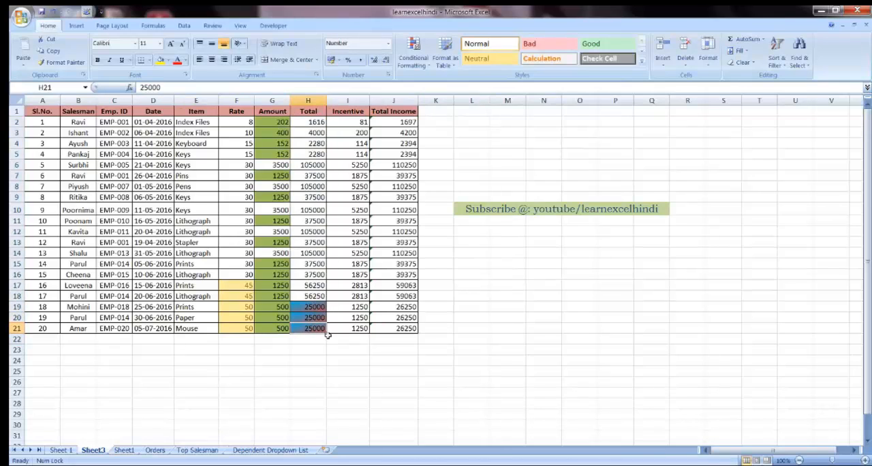
drag(313, 307, 316, 327)
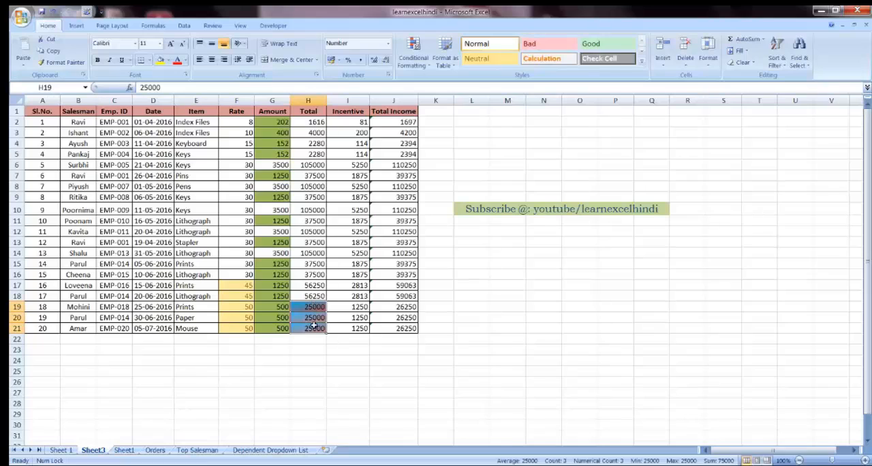
click(316, 328)
Step: Set up an Equal To highlighting rule for the Incentive values in I2:I21 with a value of 1875
drag(346, 121, 354, 328)
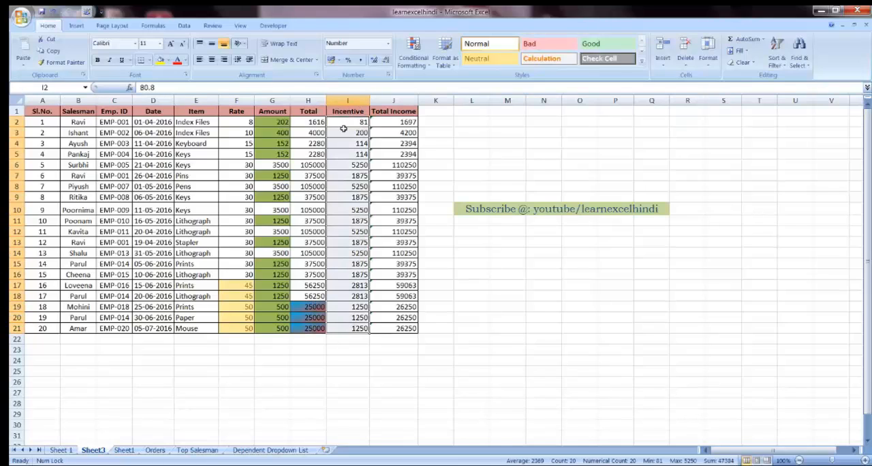
click(425, 66)
mouse_move(446, 83)
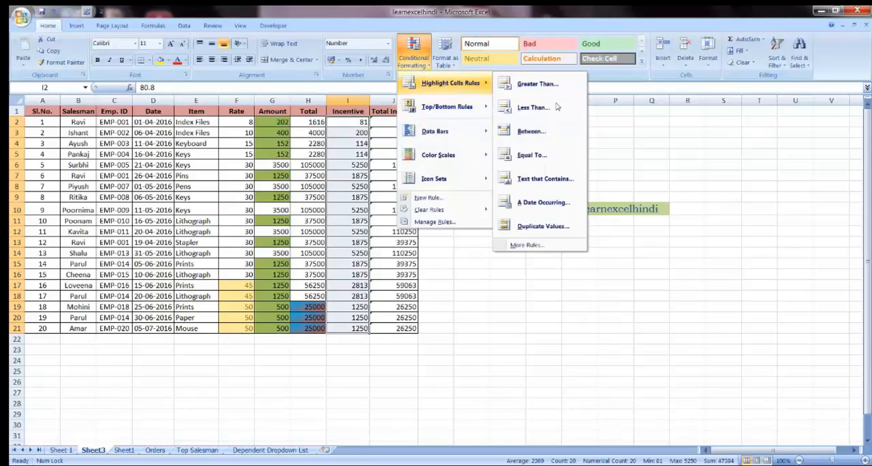
click(535, 156)
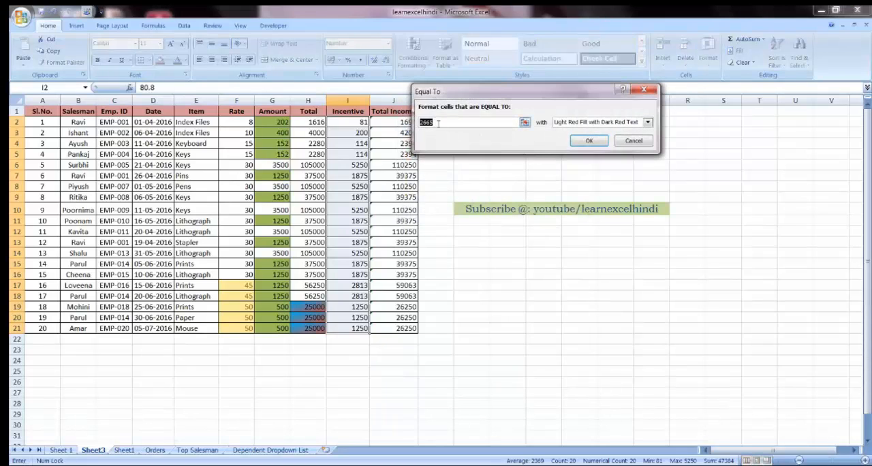
drag(453, 122, 404, 119)
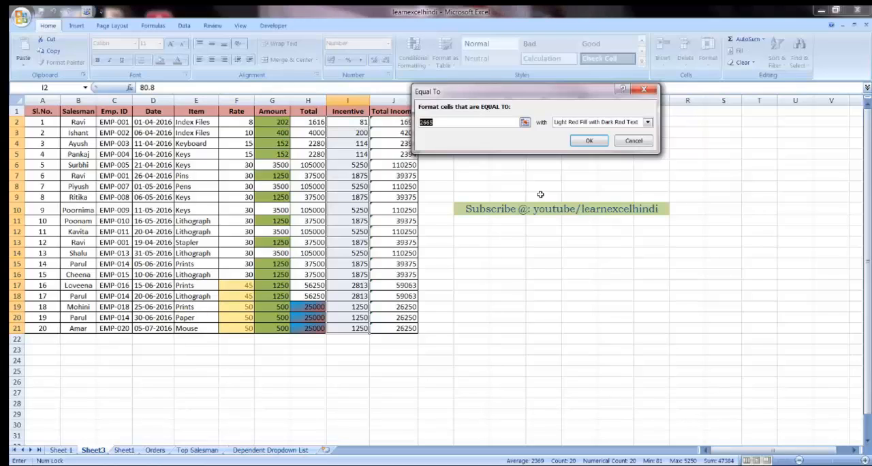
text(187)
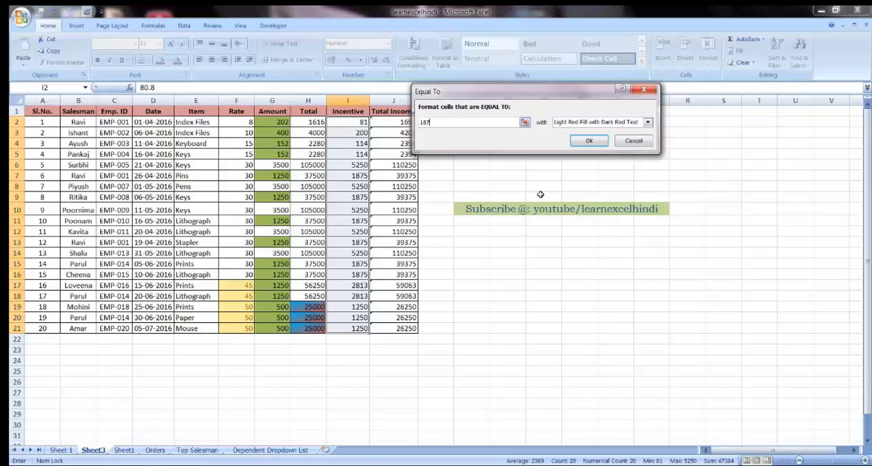
text(5)
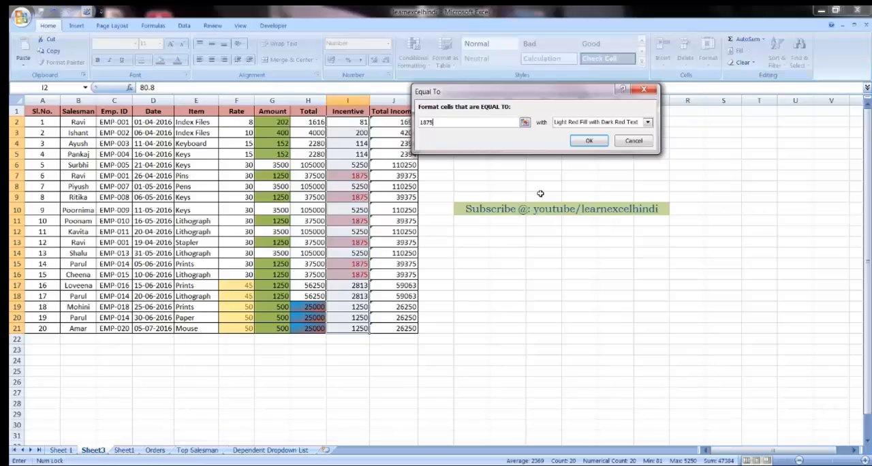
Step: Start a custom format for the Equal To rule with a standard red outline border
click(598, 125)
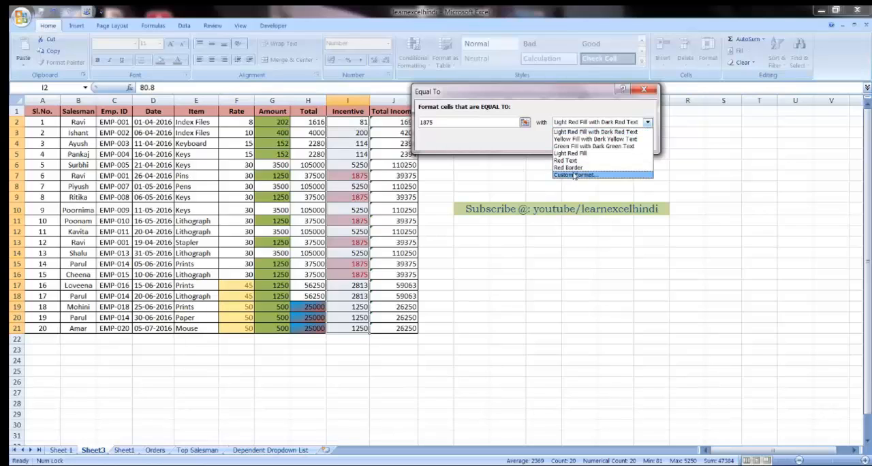
click(574, 175)
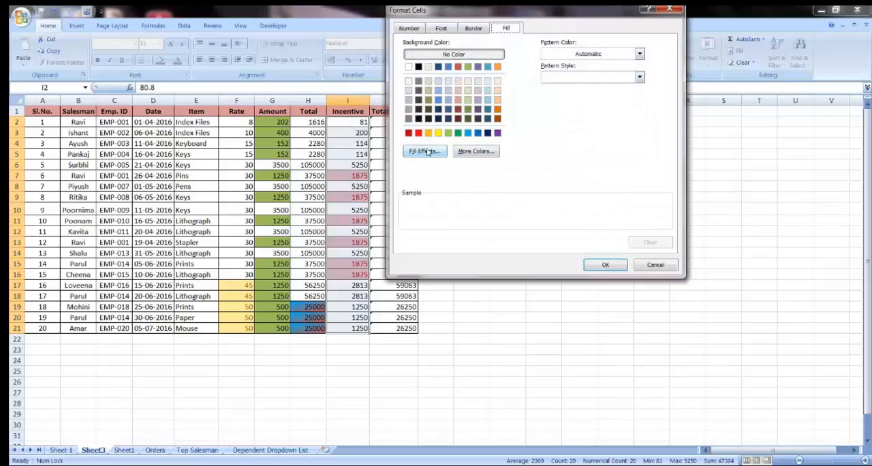
click(474, 28)
drag(471, 13, 508, 73)
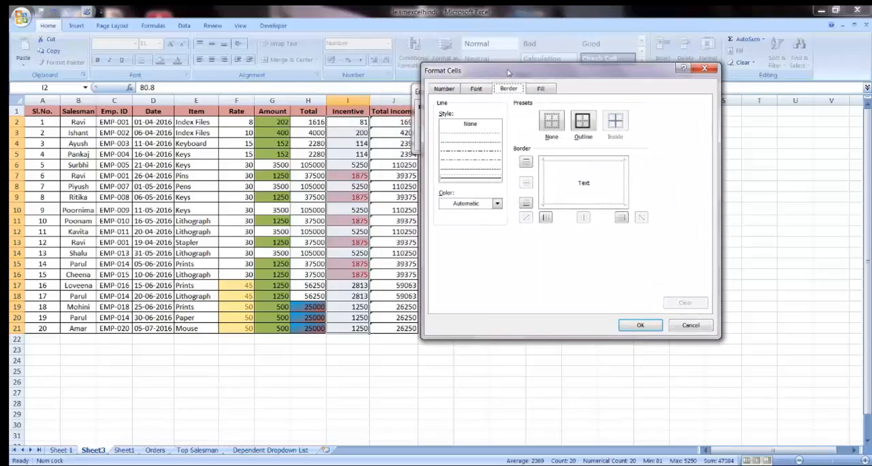
click(481, 205)
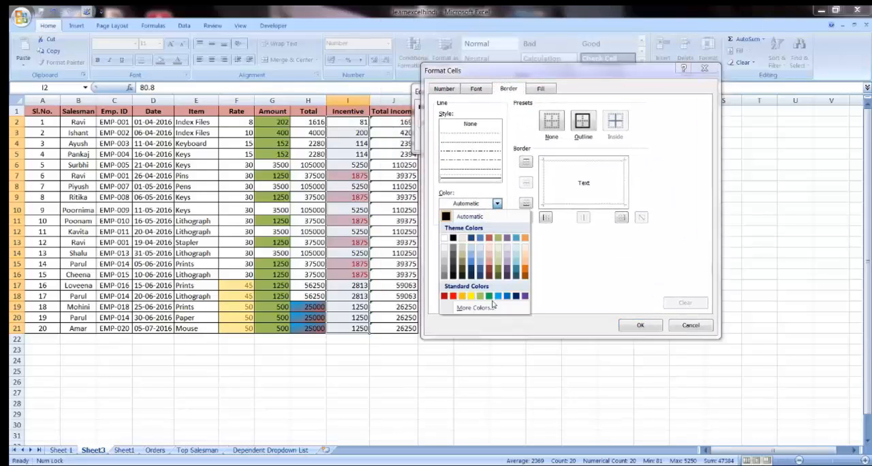
click(452, 296)
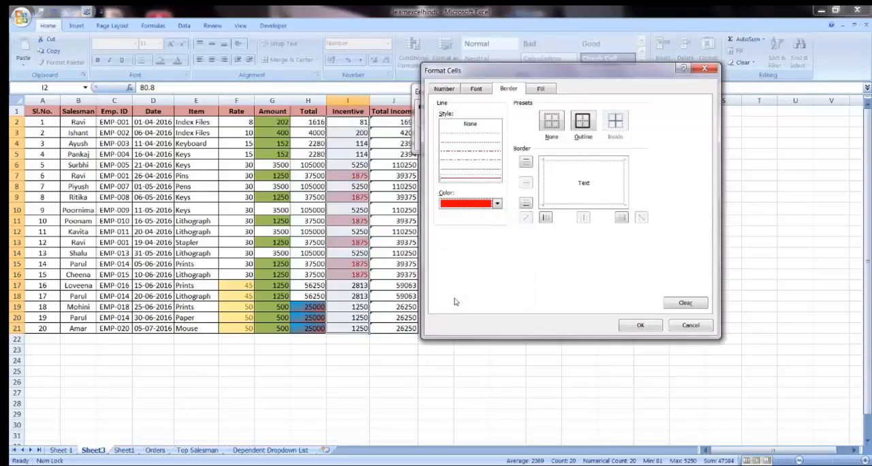
click(583, 121)
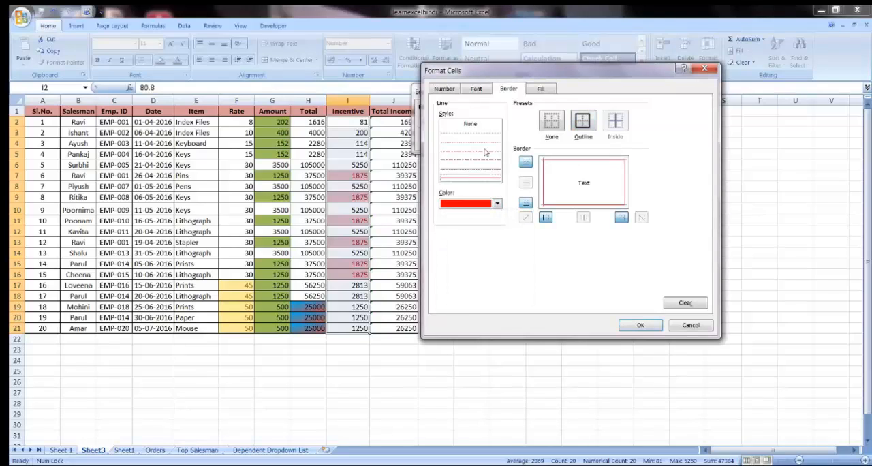
Step: Set the custom format's font style to Italic and its number category to General
click(476, 89)
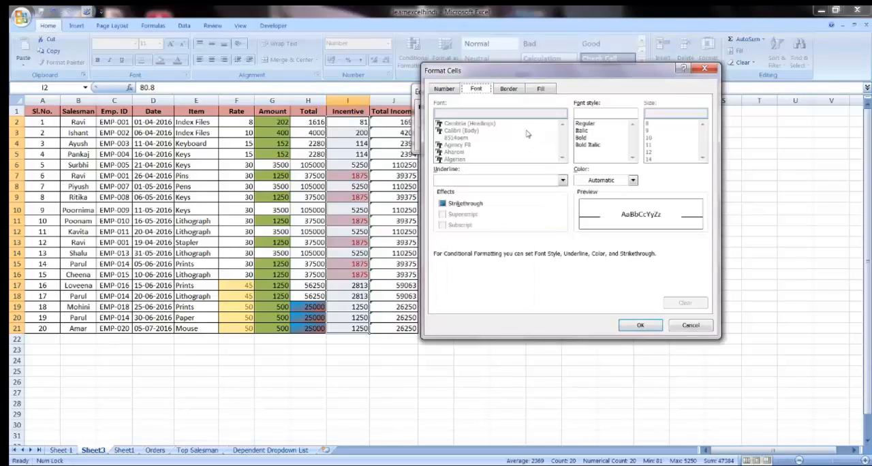
click(590, 145)
click(583, 138)
click(590, 145)
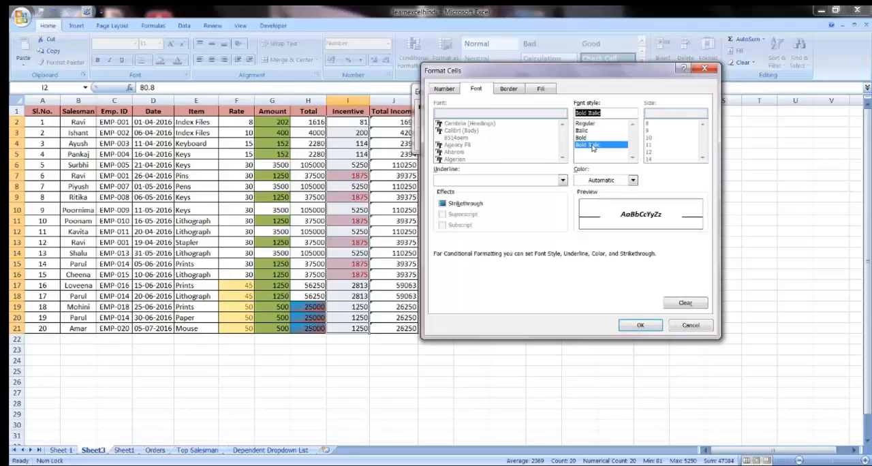
click(583, 138)
click(590, 145)
click(586, 130)
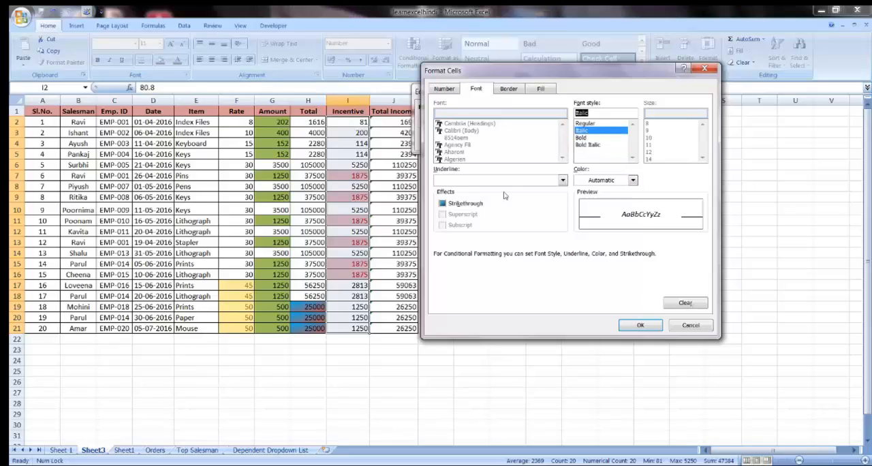
click(446, 90)
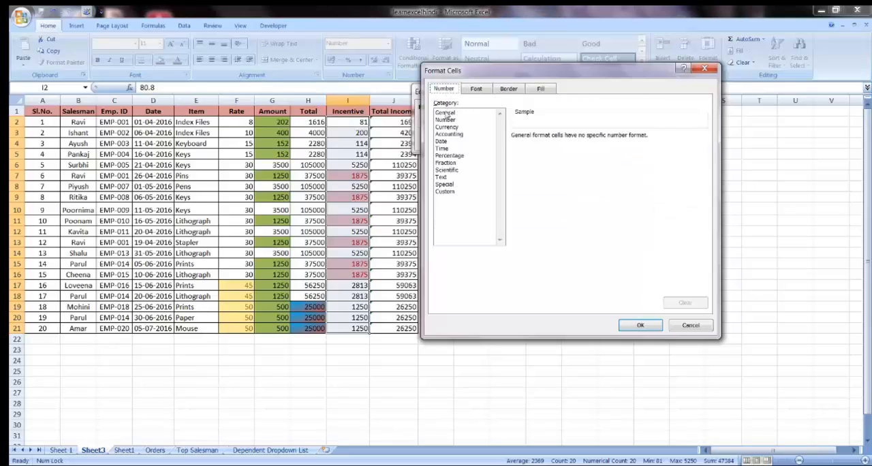
click(446, 113)
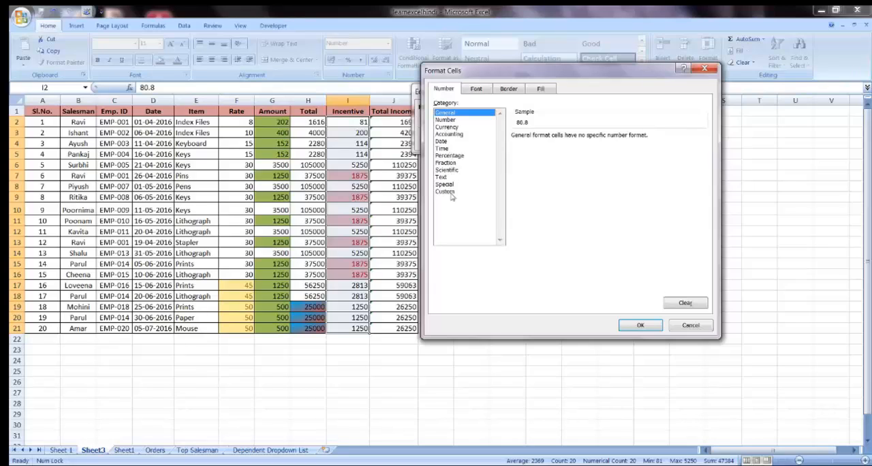
Step: Give the custom format a bright blue fill from the extended color palette and apply the Equal To rule to the Incentive values
click(549, 89)
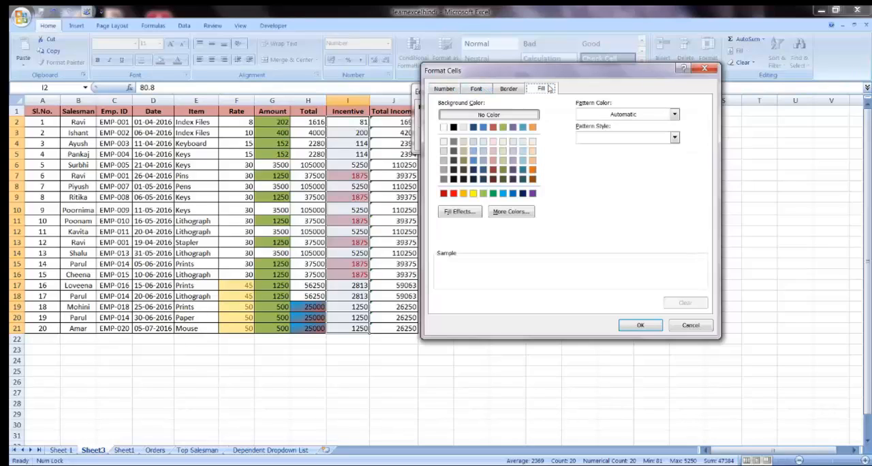
click(503, 213)
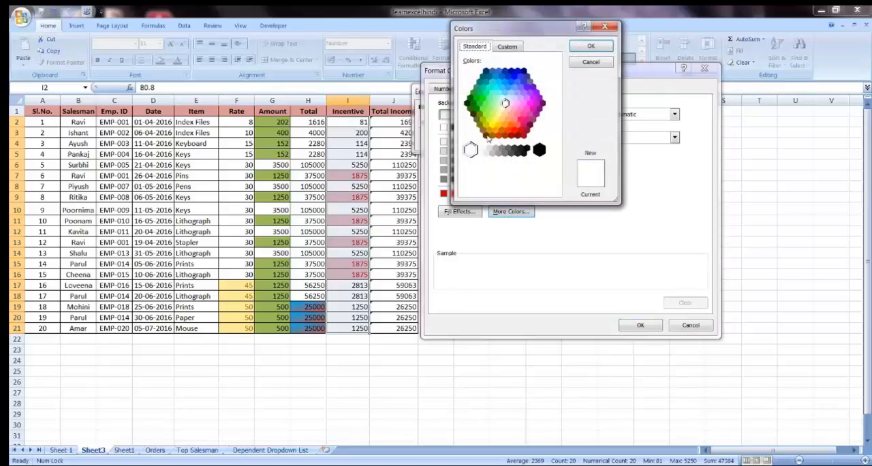
click(517, 93)
click(518, 82)
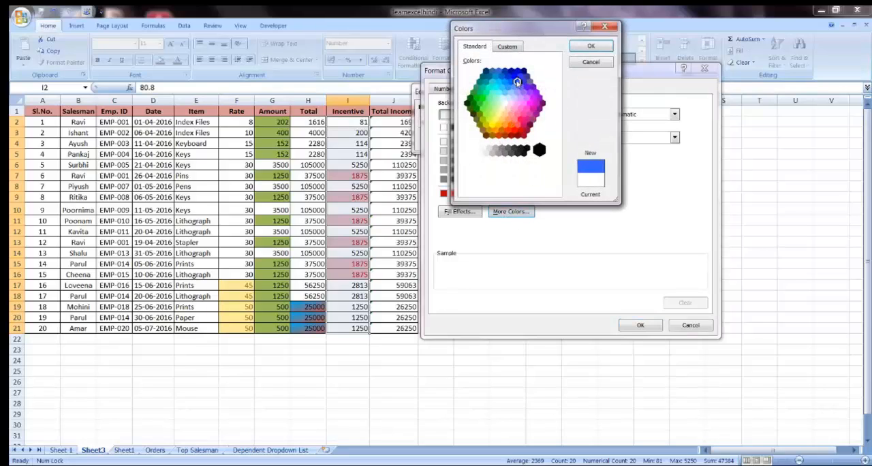
click(511, 82)
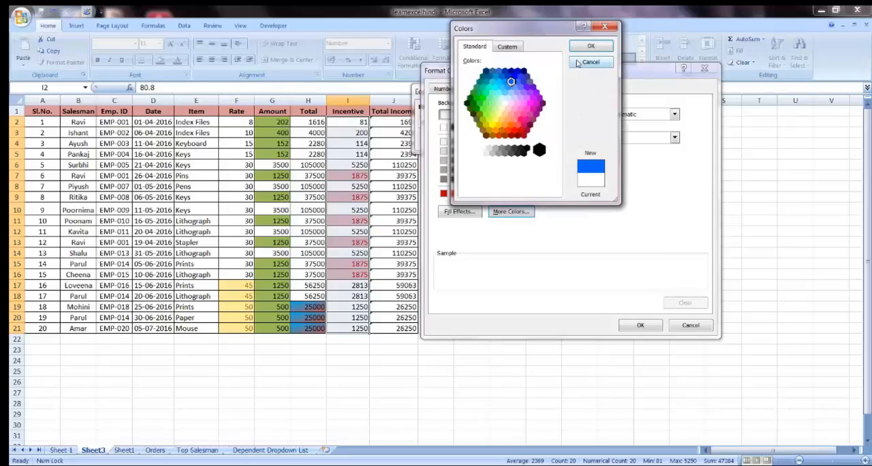
click(511, 48)
click(475, 46)
click(591, 46)
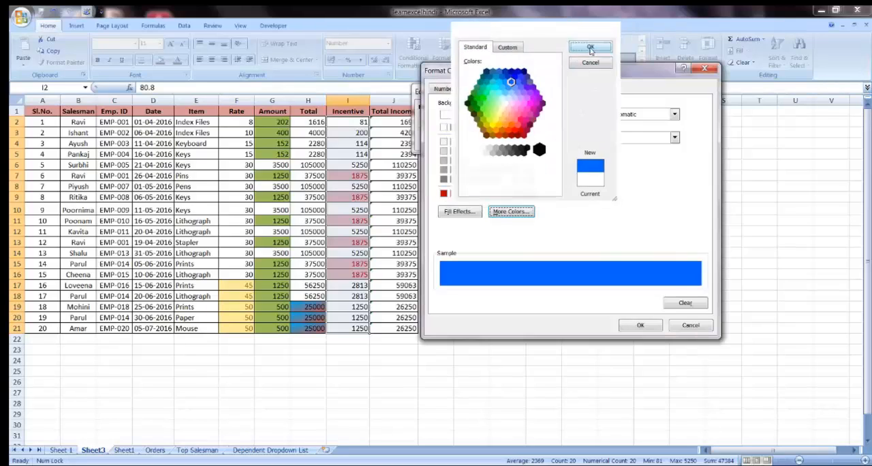
click(640, 327)
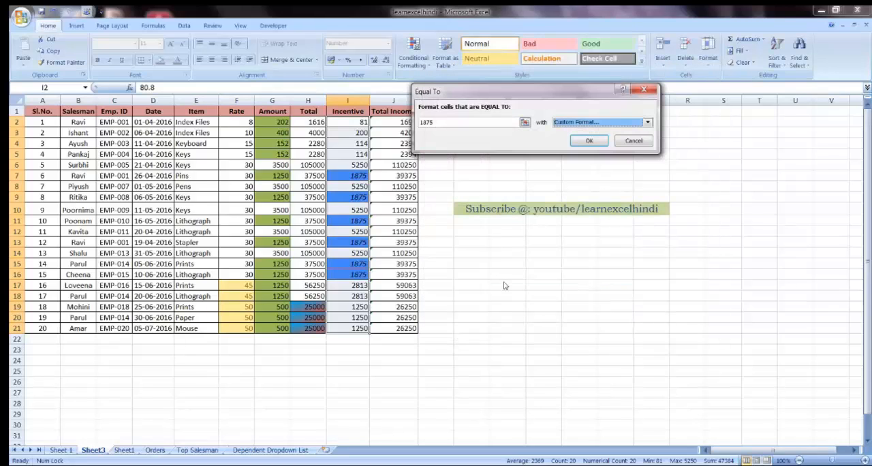
click(589, 140)
Step: Inspect the formatted Incentive cells between I7 and I16 and look through the available highlighting rules
click(344, 176)
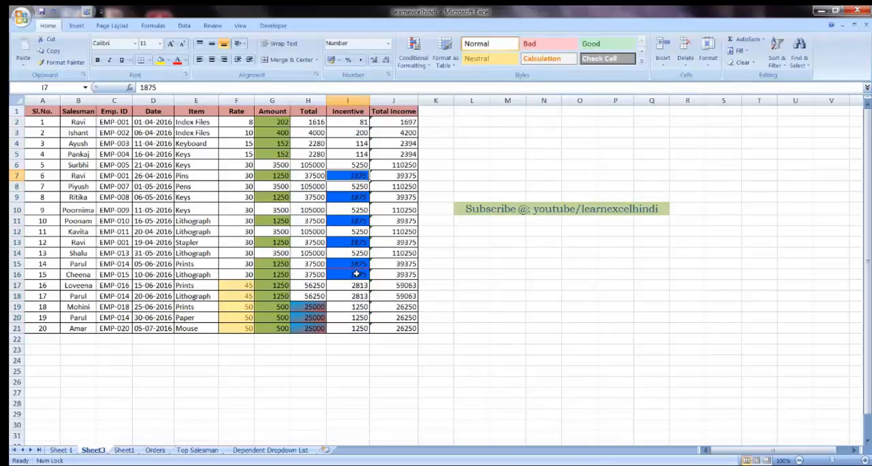
click(356, 273)
click(352, 171)
click(348, 197)
click(347, 220)
click(351, 274)
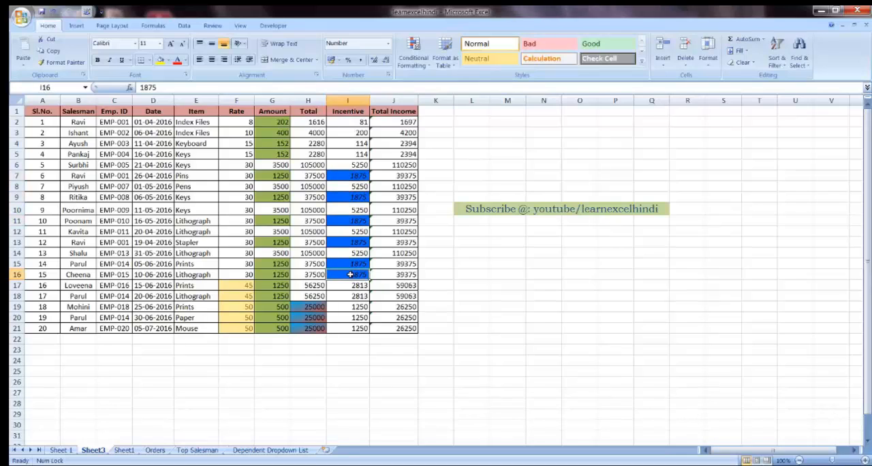
click(427, 66)
mouse_move(437, 83)
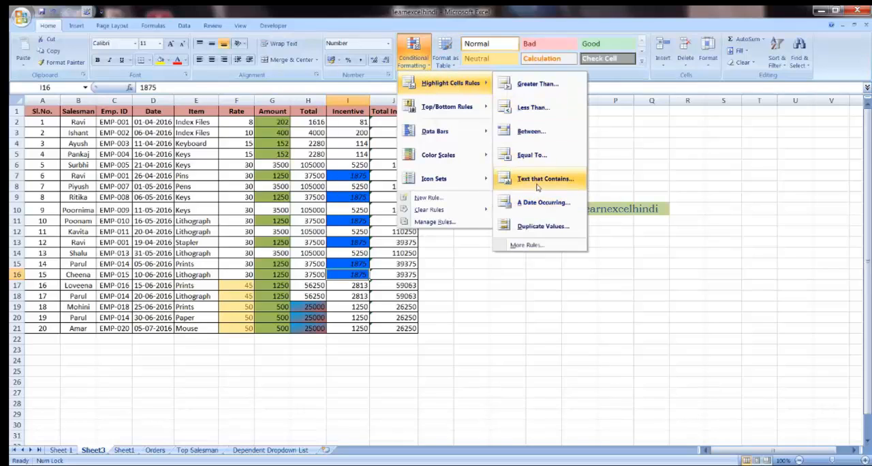
click(374, 17)
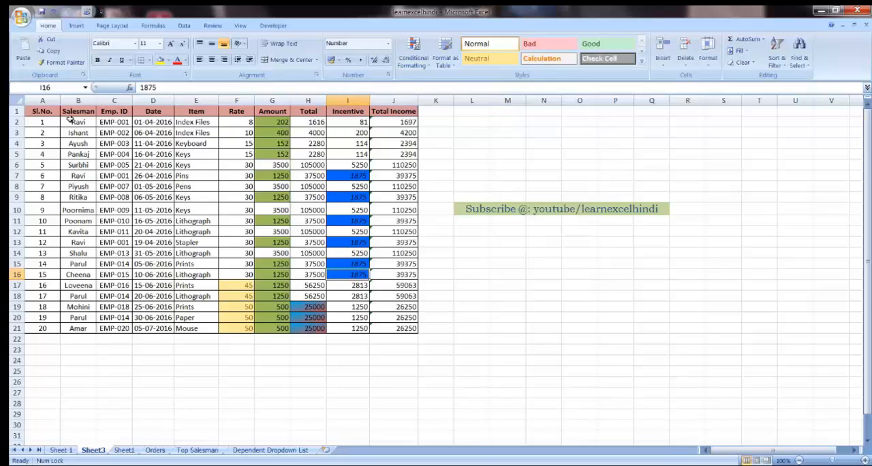
Step: Set up a Text That Contains highlighting rule for the Salesman column B2:B21, matching the salesman name found in B15
drag(83, 125, 82, 321)
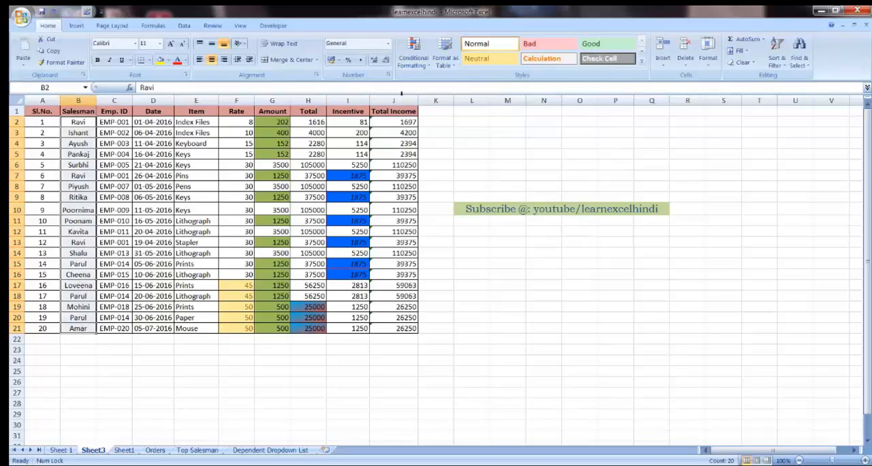
click(428, 66)
mouse_move(479, 90)
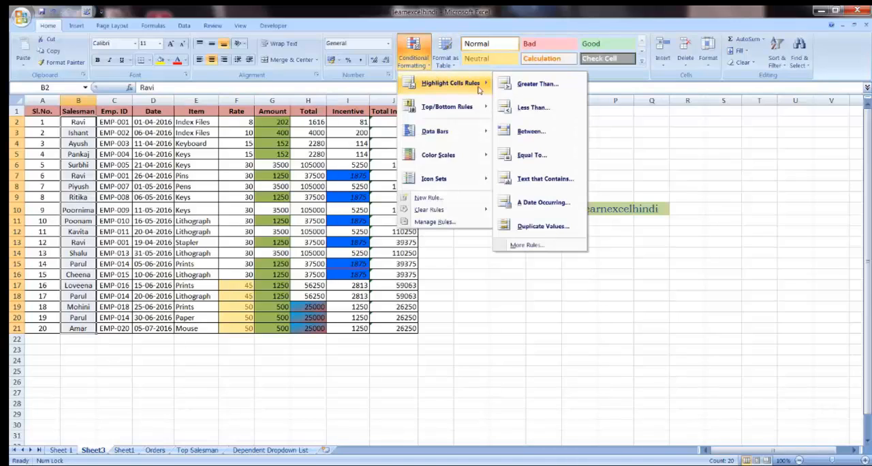
click(535, 180)
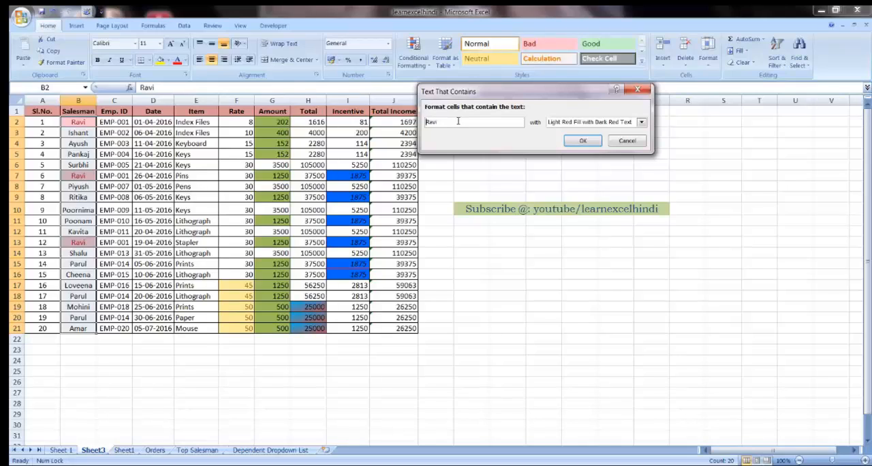
drag(458, 122, 426, 122)
key(BackSpace)
text(Parul)
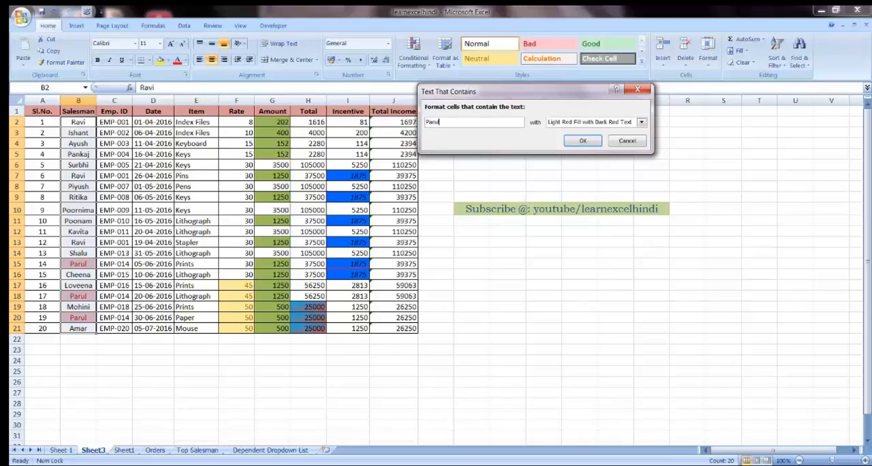
Step: Give the text rule a custom format with a standard light green fill and apply it to the Salesman column
click(639, 126)
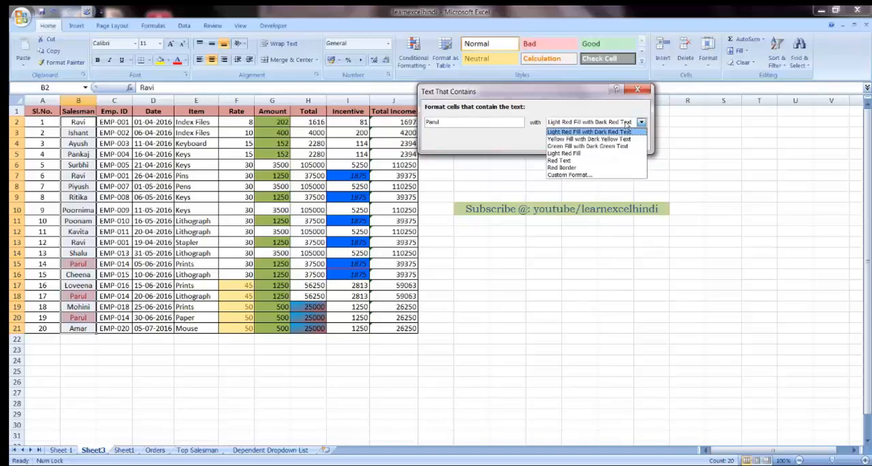
click(567, 175)
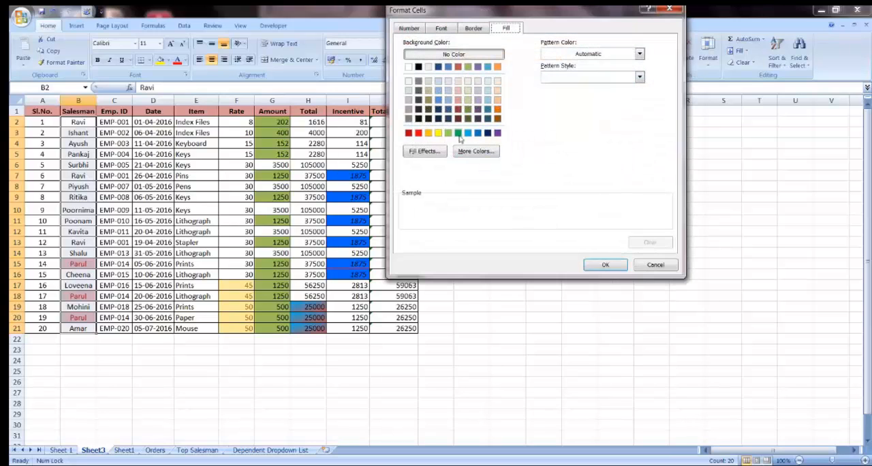
click(449, 133)
click(605, 269)
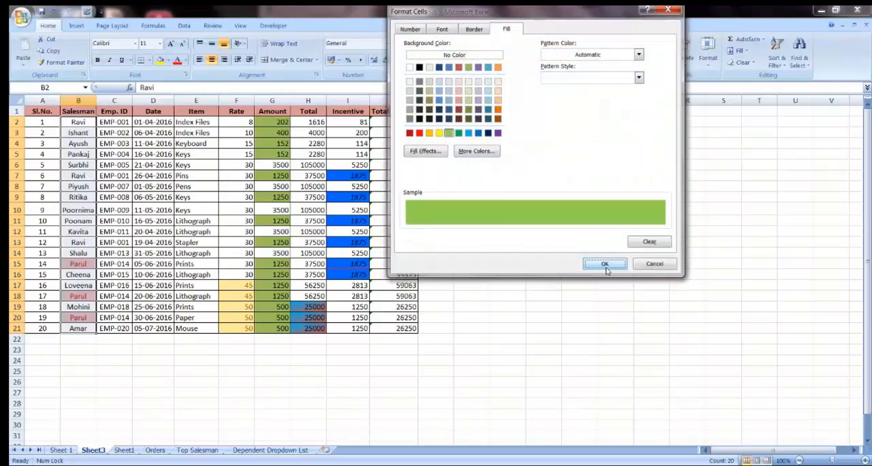
click(583, 143)
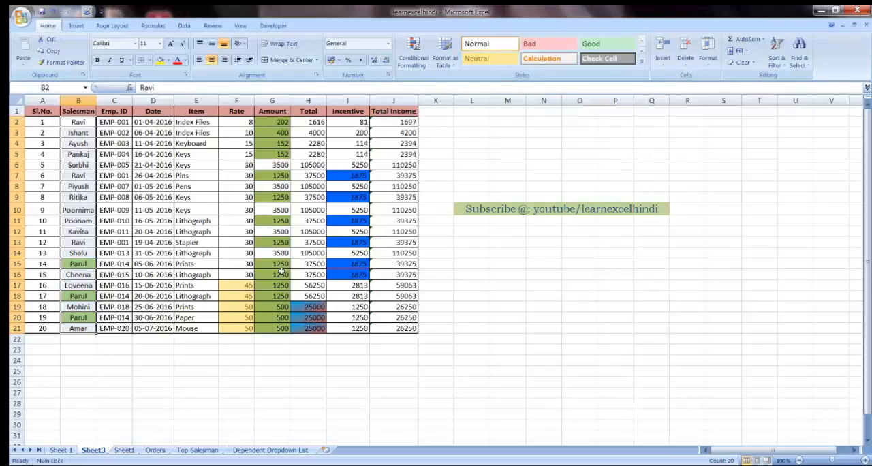
click(121, 273)
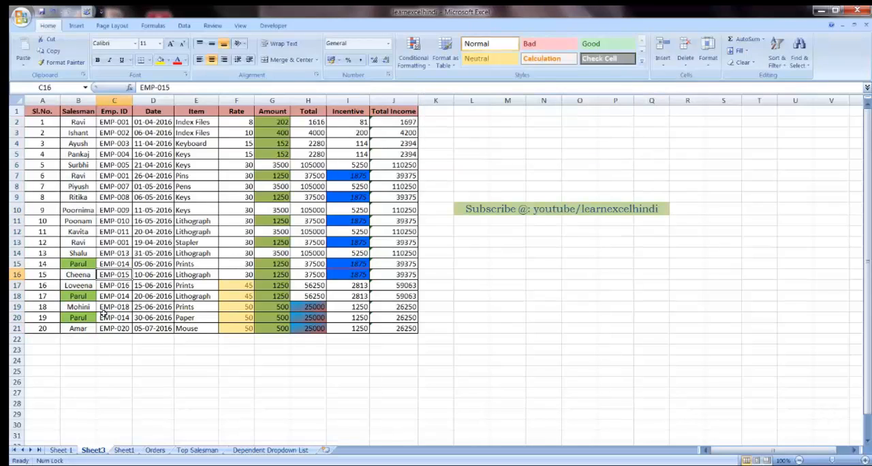
click(75, 318)
click(76, 296)
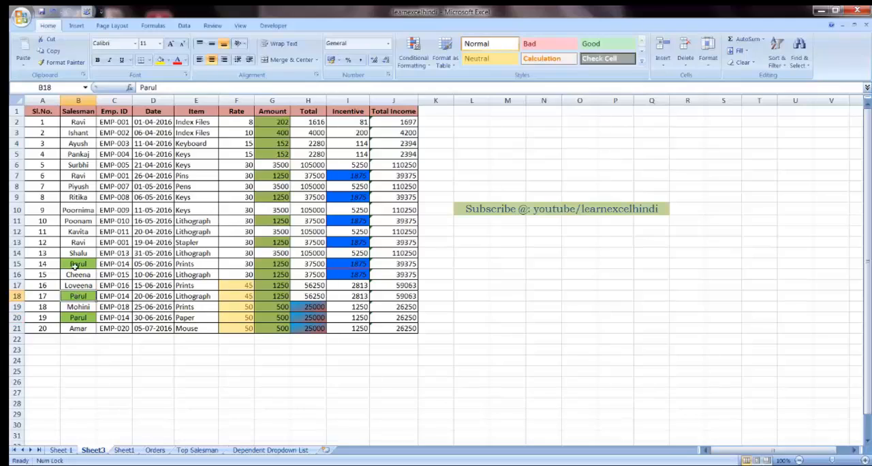
click(75, 266)
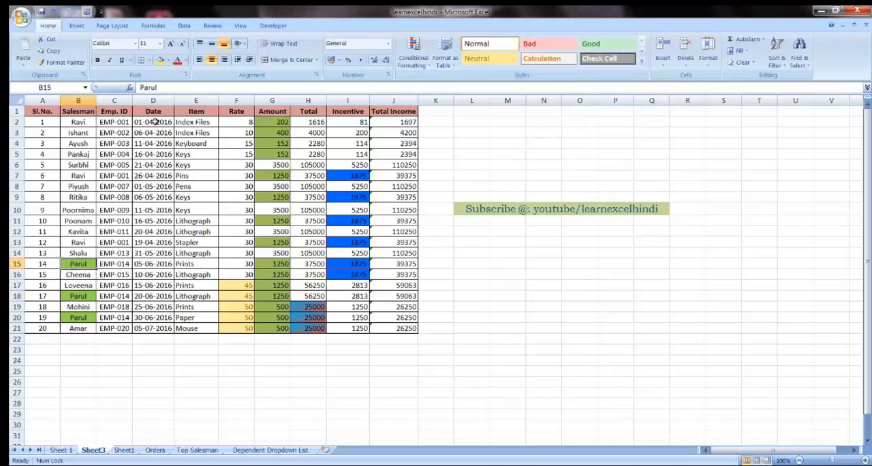
Step: Set up a Date Occurring highlighting rule for the Date column D2:D21 with the period Today
drag(155, 122, 155, 328)
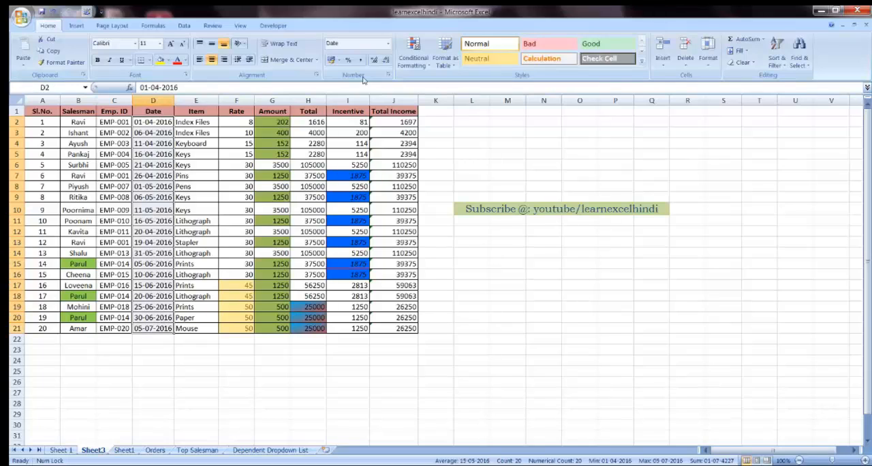
click(414, 54)
mouse_move(448, 90)
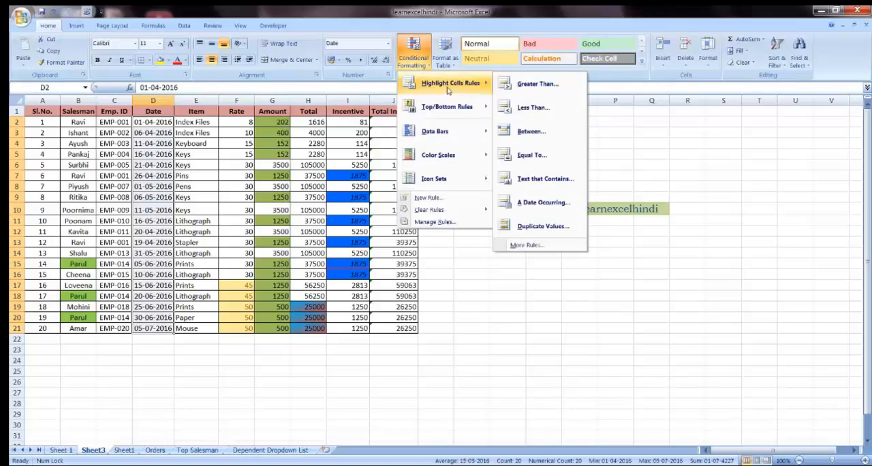
click(543, 203)
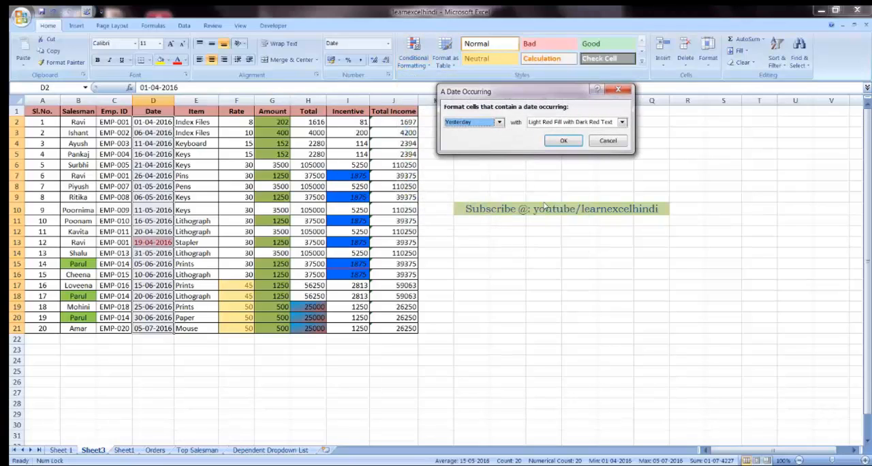
click(486, 124)
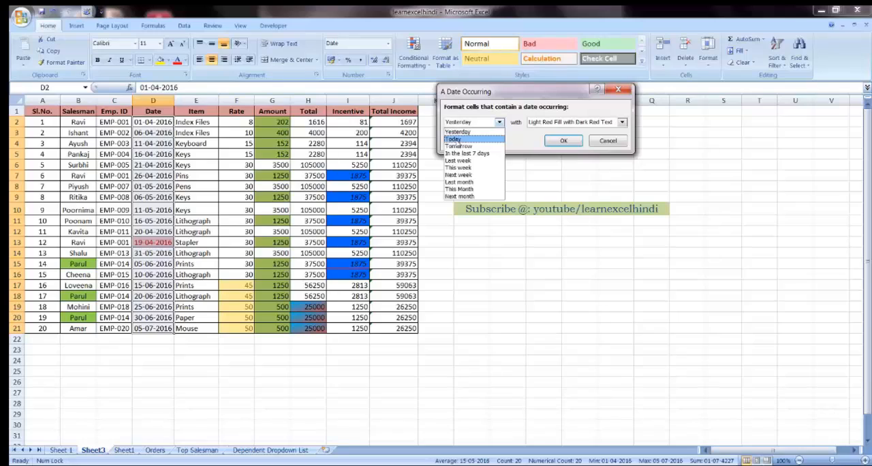
click(458, 138)
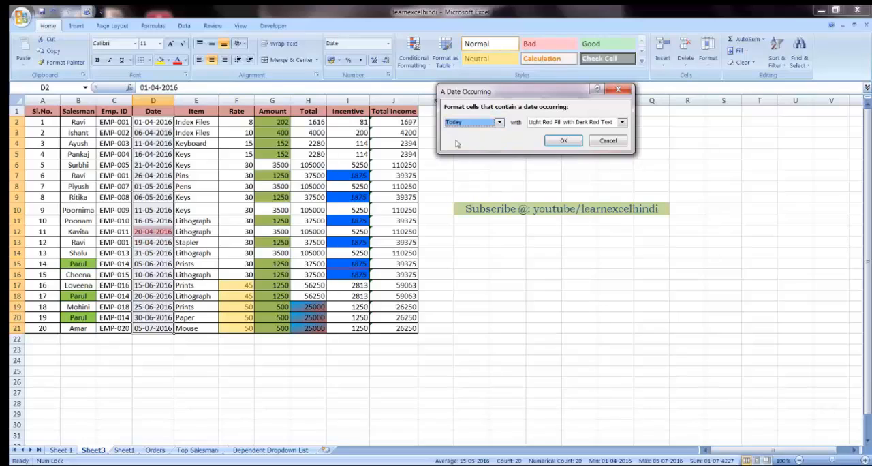
Step: Preview the date rule with This week and In the last 7 days, and set its period to Last week
click(487, 123)
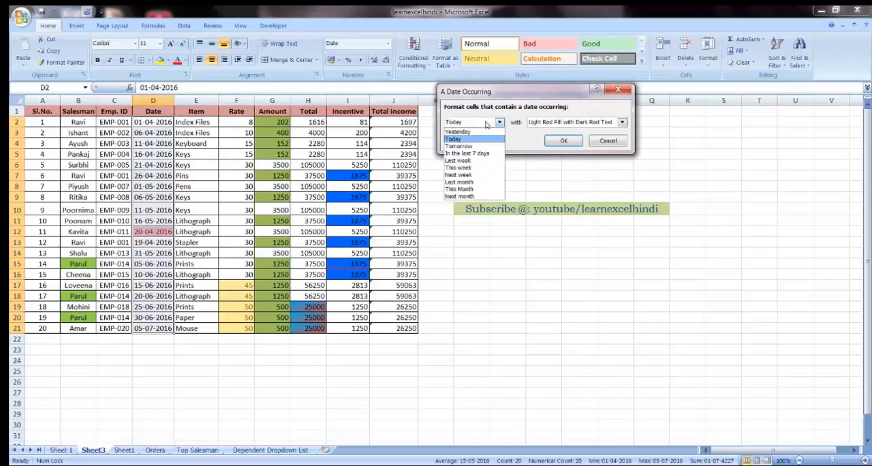
click(465, 169)
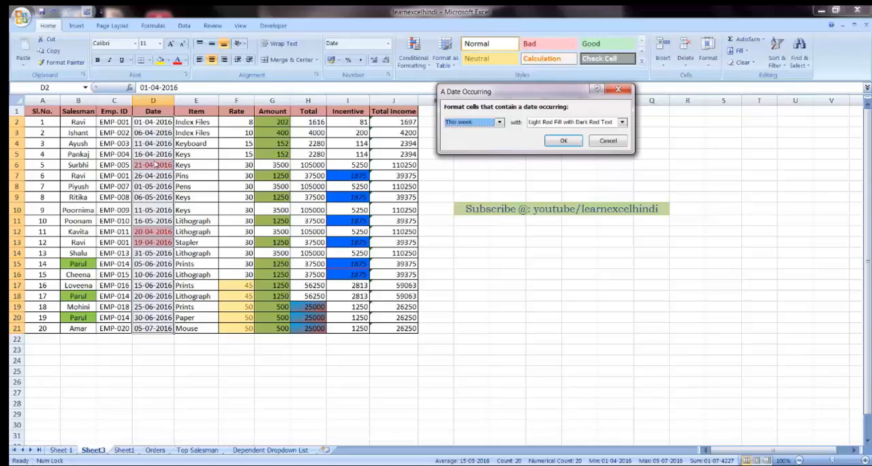
click(470, 123)
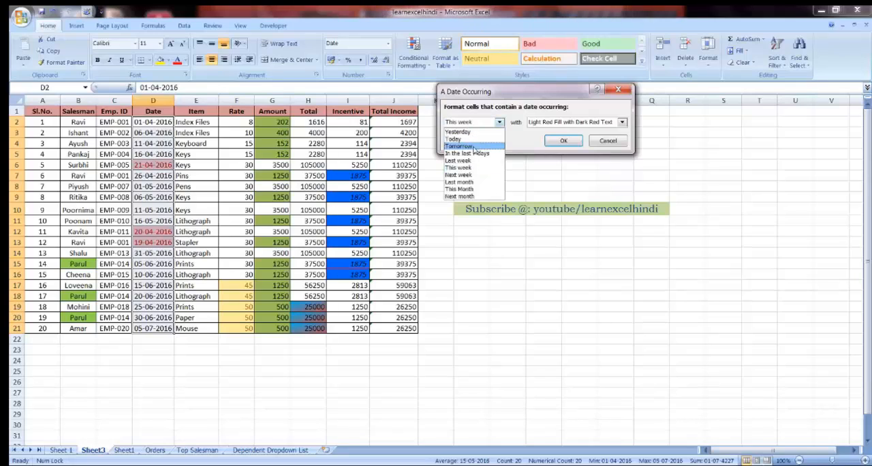
click(471, 153)
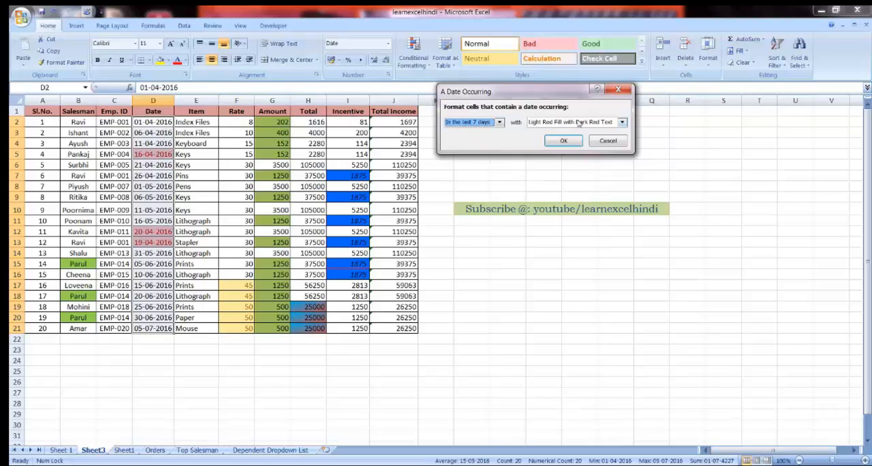
click(481, 123)
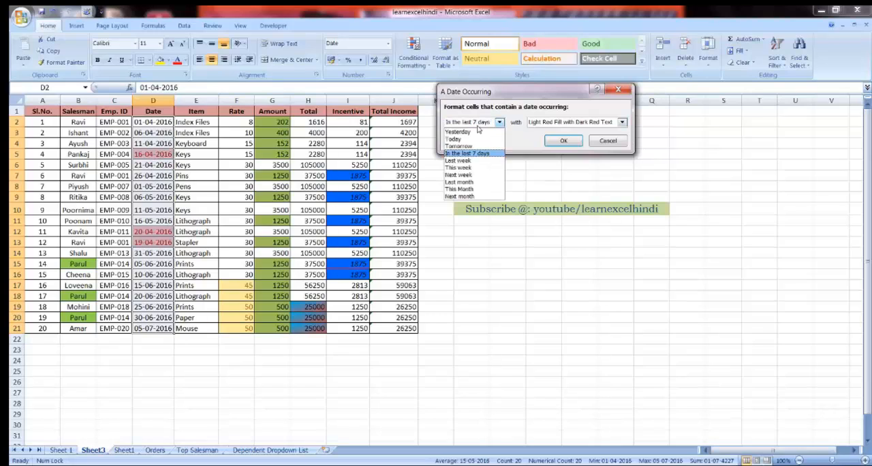
click(464, 161)
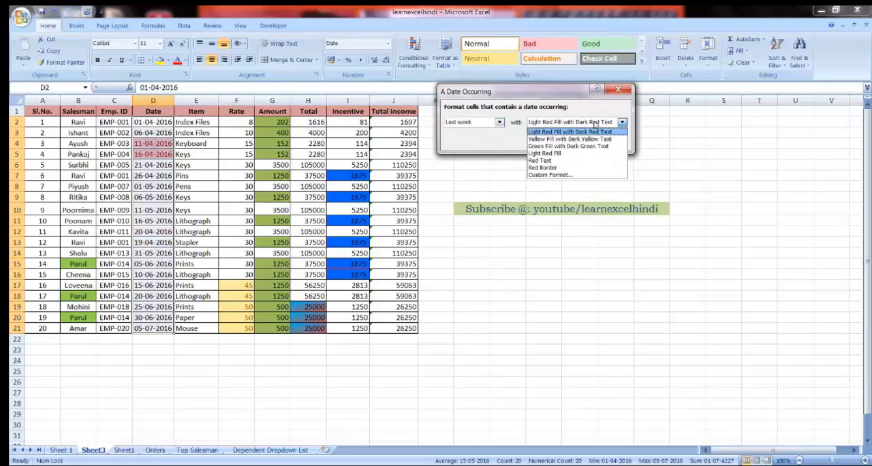
Step: Give the date rule a custom format with a standard red fill and bold font style
click(605, 121)
click(549, 175)
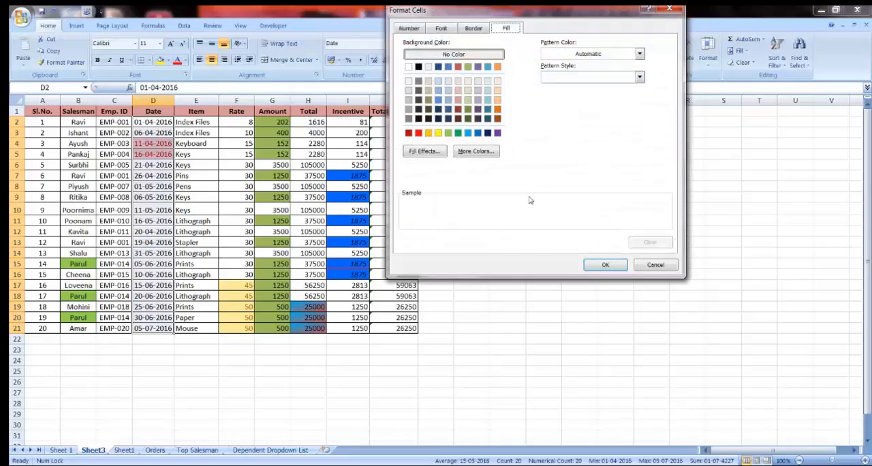
click(417, 134)
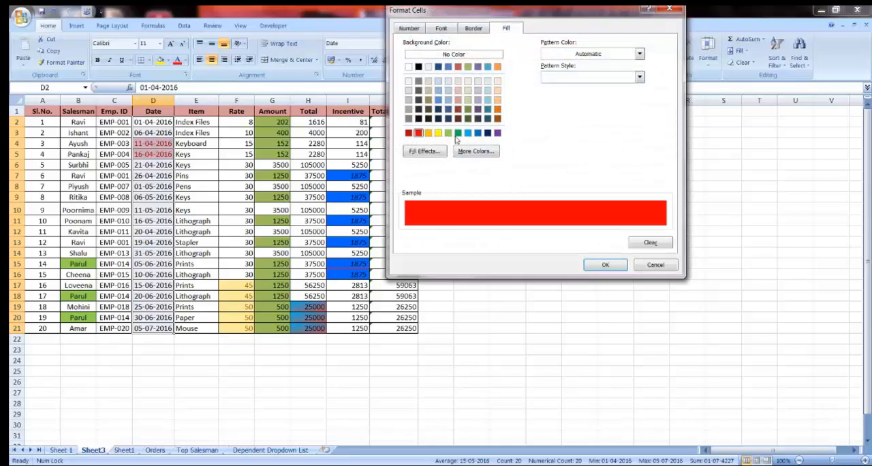
click(450, 29)
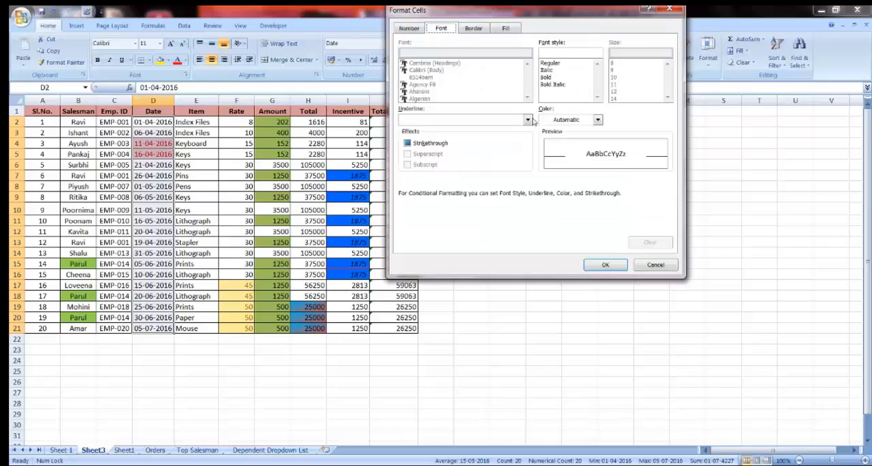
click(549, 78)
Step: Add an outline border to the custom format, choose dark blue as line color, and apply the date rule
click(474, 29)
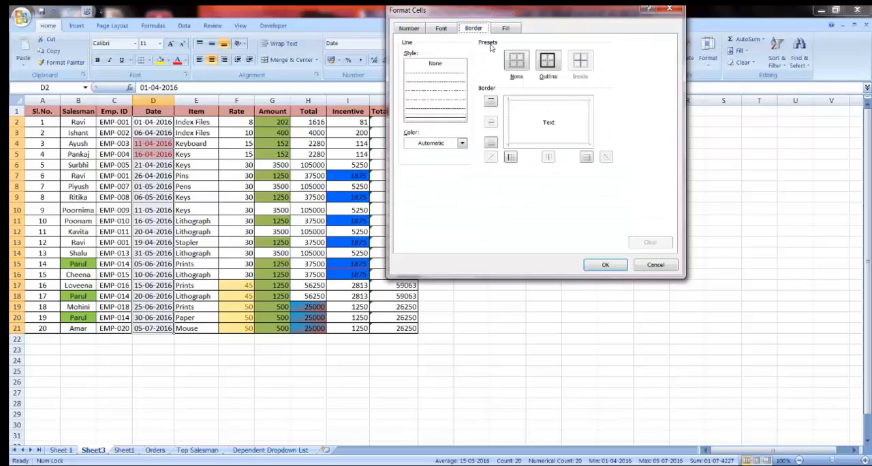
click(547, 61)
click(456, 143)
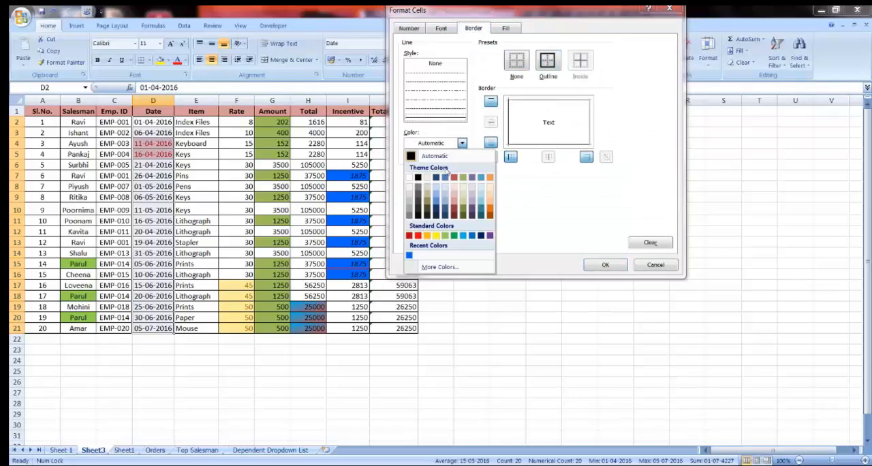
click(436, 178)
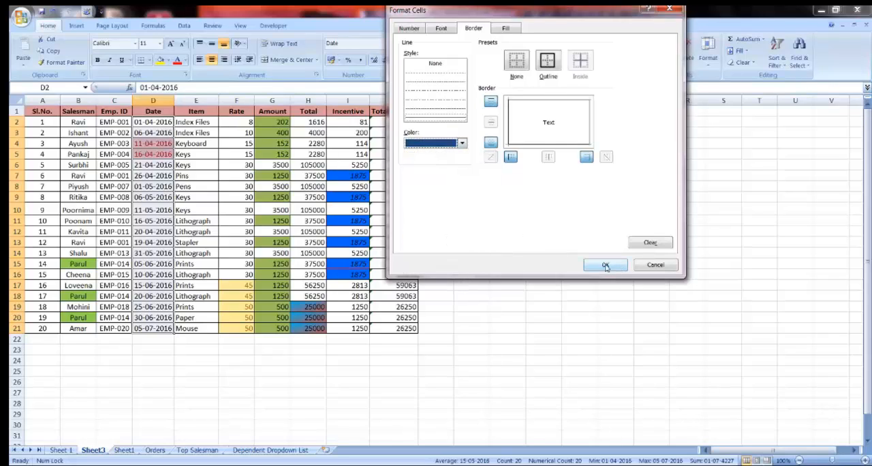
click(605, 264)
click(563, 141)
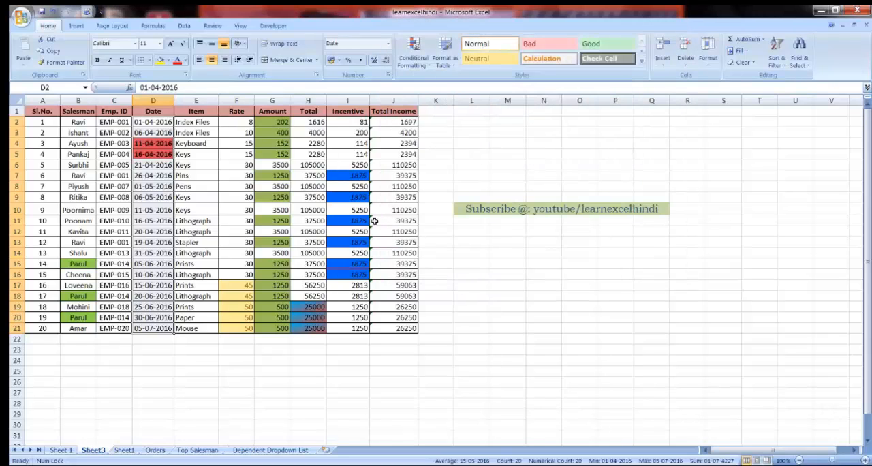
Step: Inspect the highlighted dates in cells D4 and D5
click(162, 220)
click(166, 155)
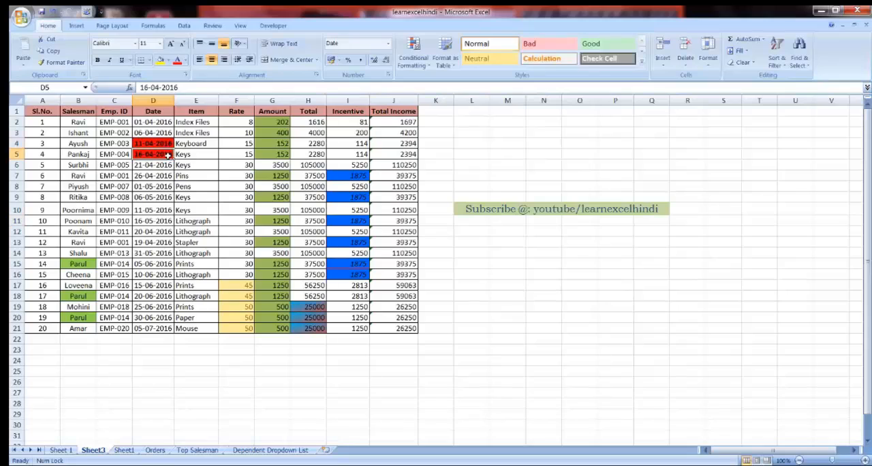
click(161, 141)
click(163, 156)
click(163, 143)
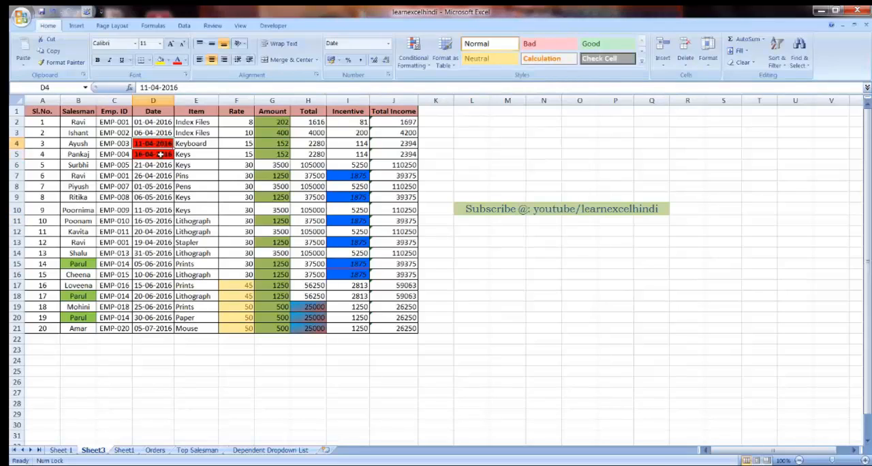
click(162, 155)
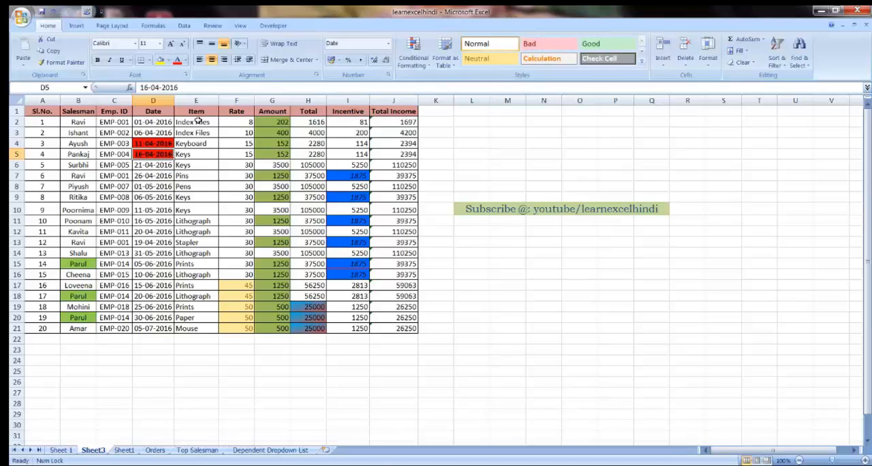
Step: Highlight duplicate values in the Item column E2:E21 using Green Fill with Dark Green Text
drag(197, 120, 196, 328)
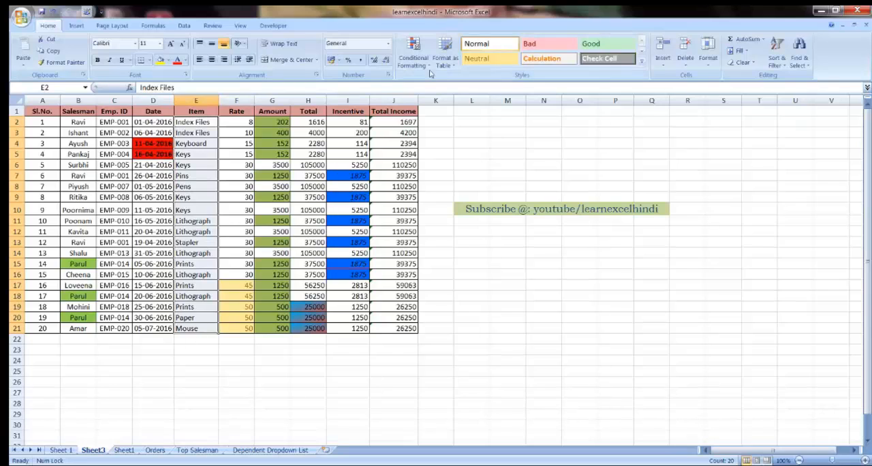
click(413, 55)
mouse_move(451, 84)
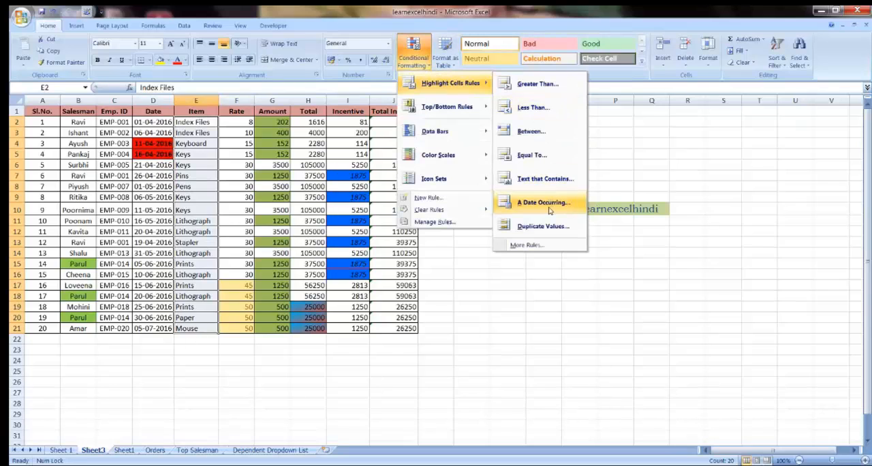
click(535, 227)
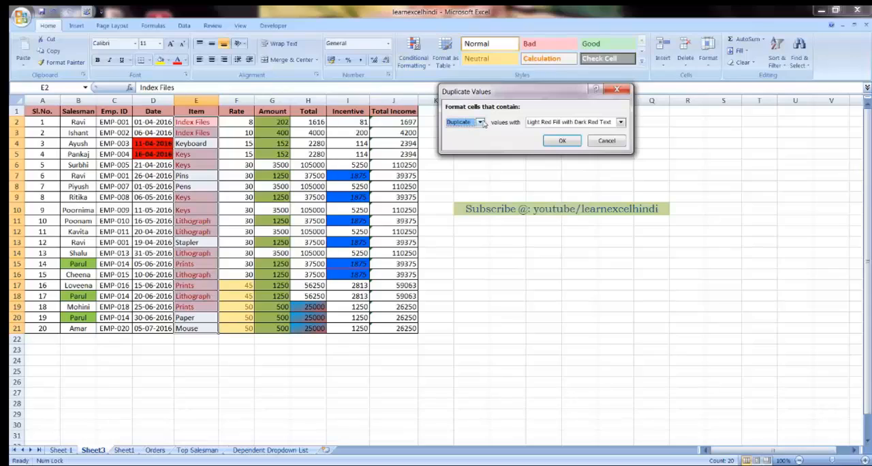
click(555, 122)
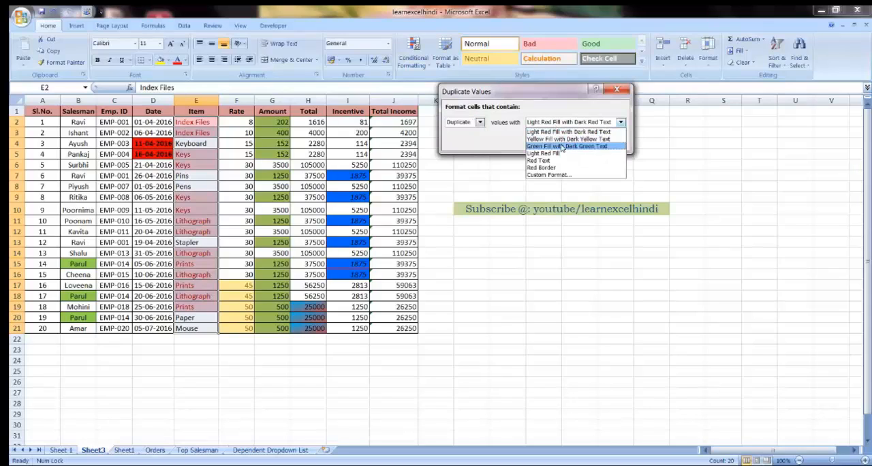
click(556, 147)
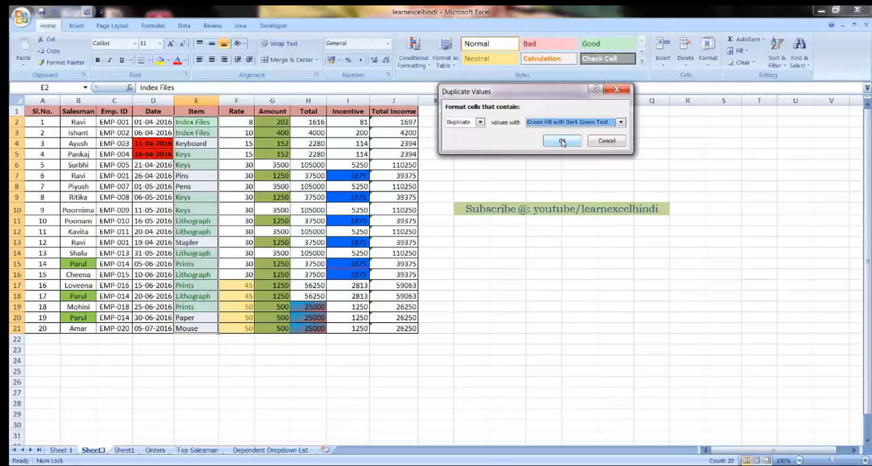
click(562, 142)
click(192, 223)
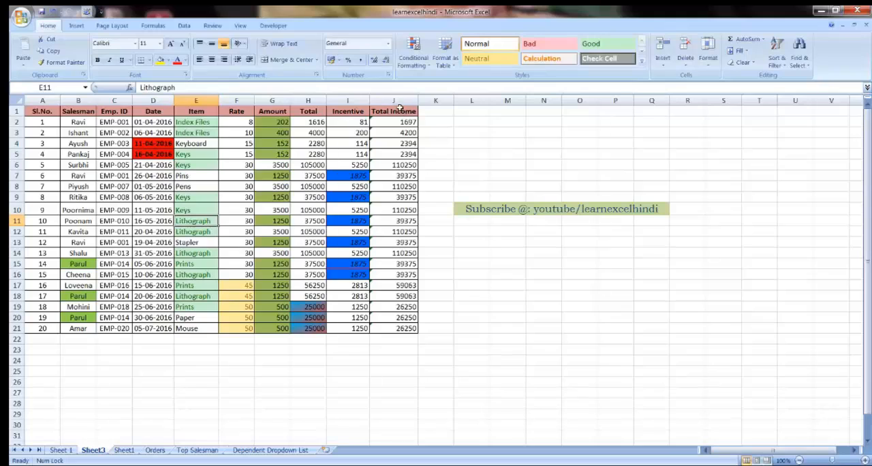
drag(395, 111, 41, 329)
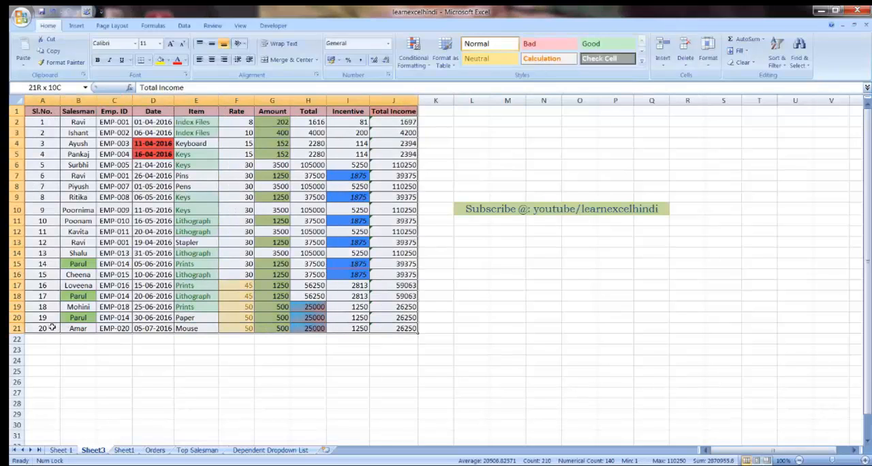
click(414, 54)
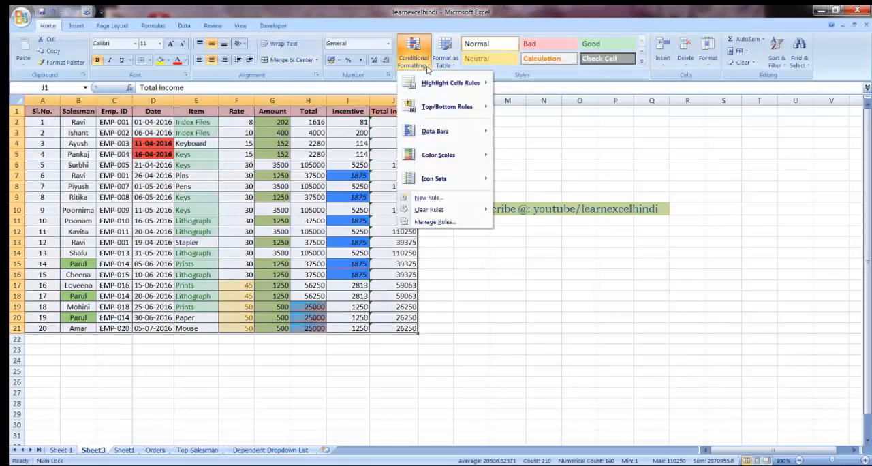
mouse_move(439, 83)
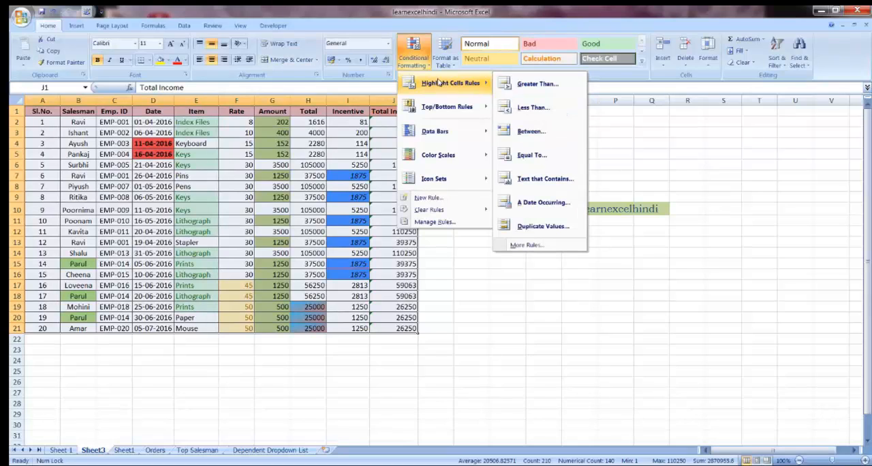
click(202, 197)
click(229, 197)
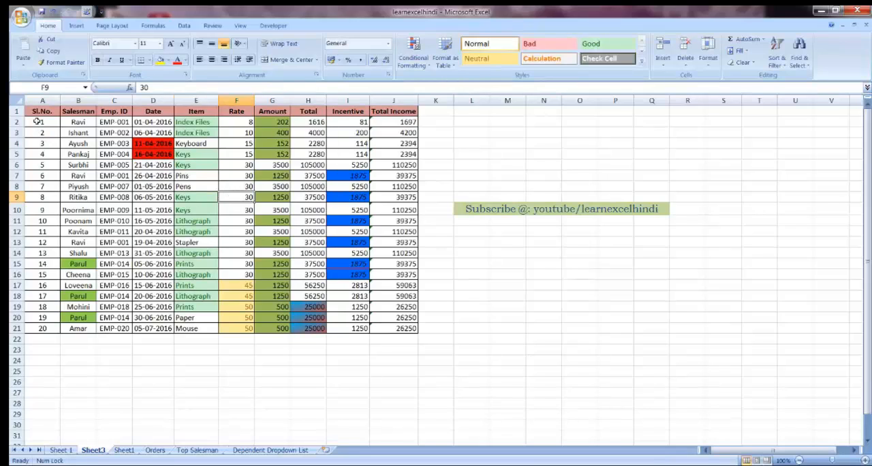
Step: Clear the conditional formatting rules from the table data in A2:J21 only
drag(37, 122, 394, 329)
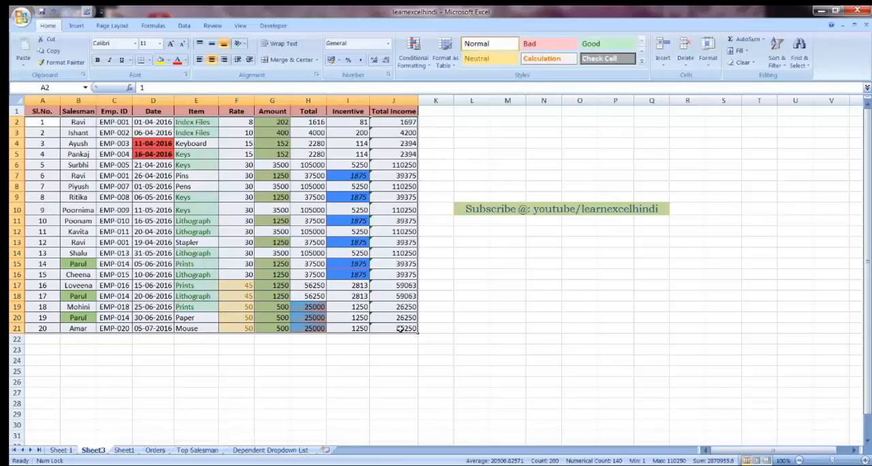
click(428, 65)
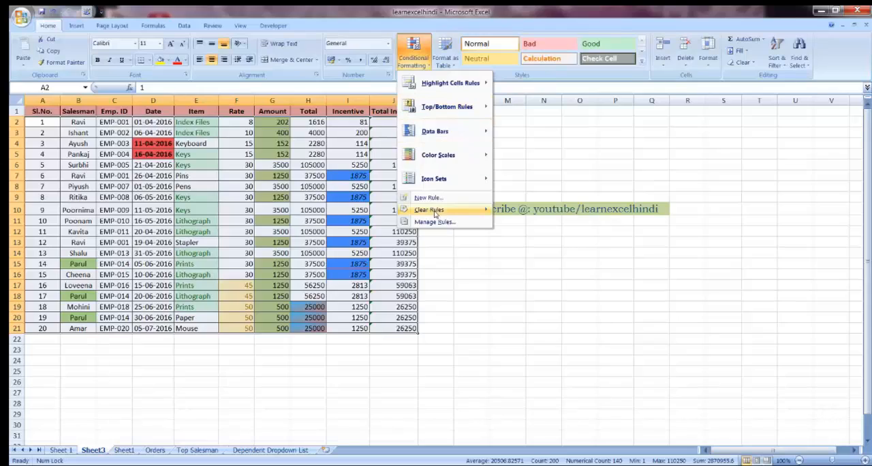
mouse_move(430, 213)
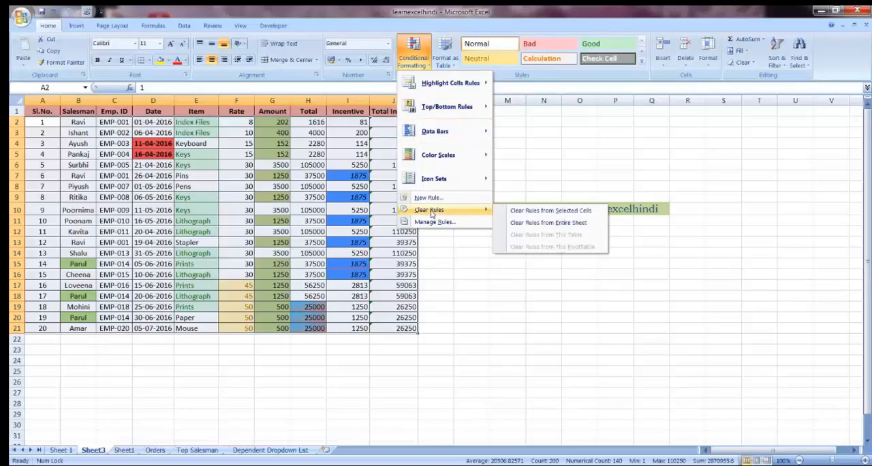
click(543, 213)
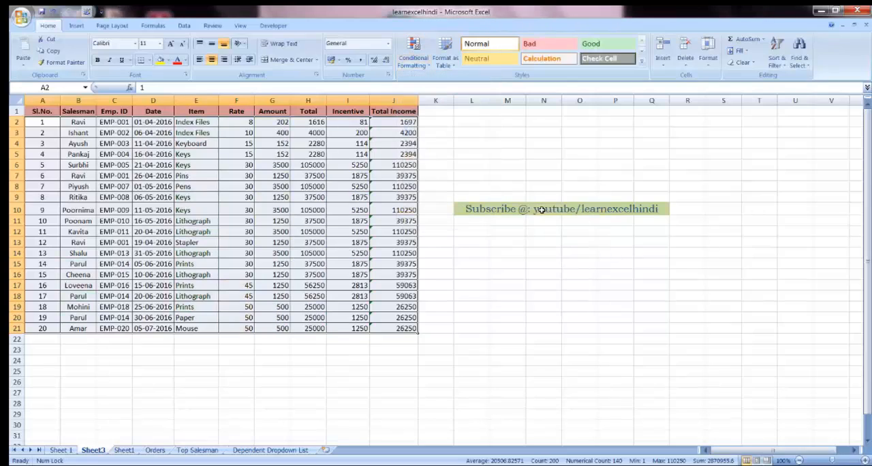
click(245, 221)
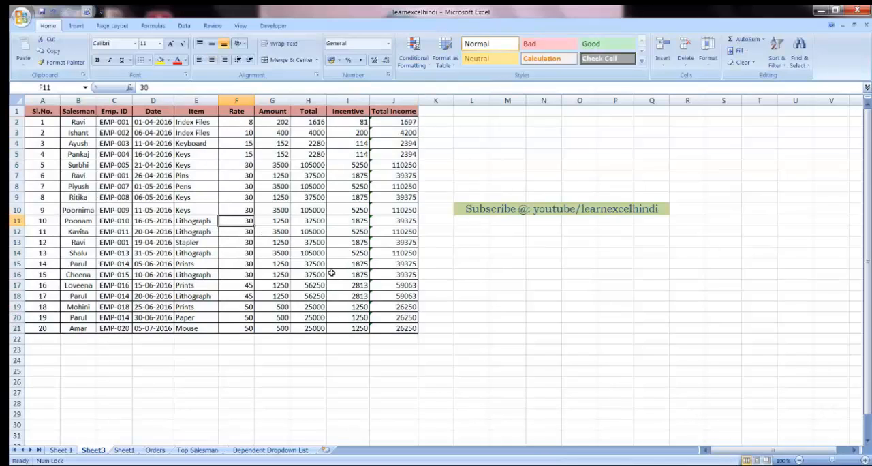
drag(404, 328, 36, 123)
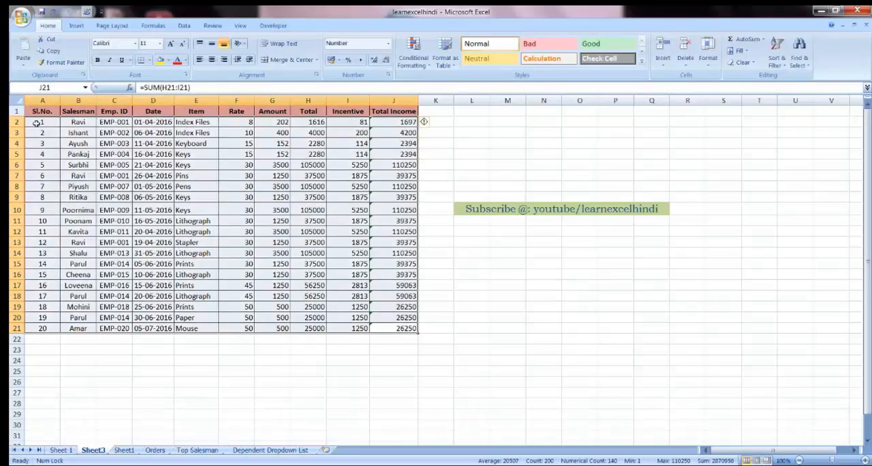
click(36, 123)
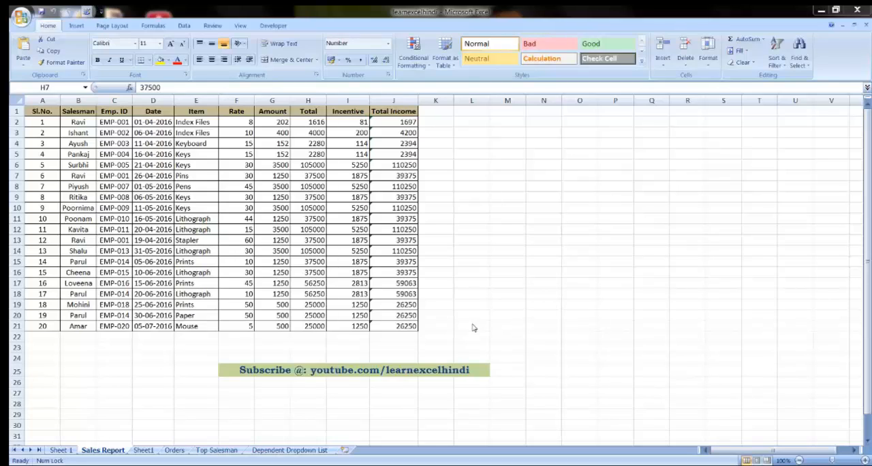
click(429, 66)
mouse_move(434, 130)
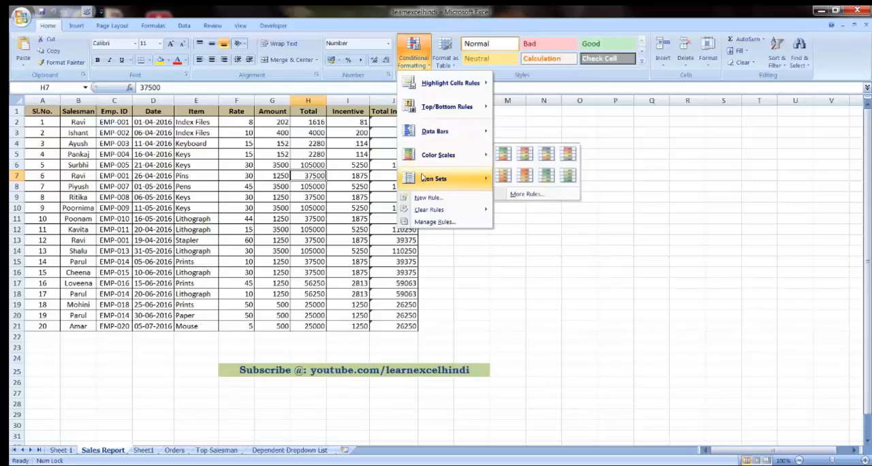
mouse_move(422, 177)
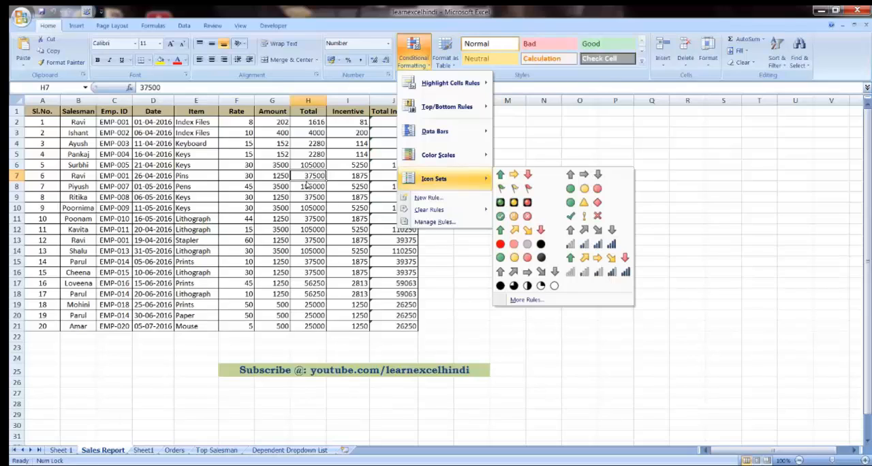
click(306, 204)
click(307, 229)
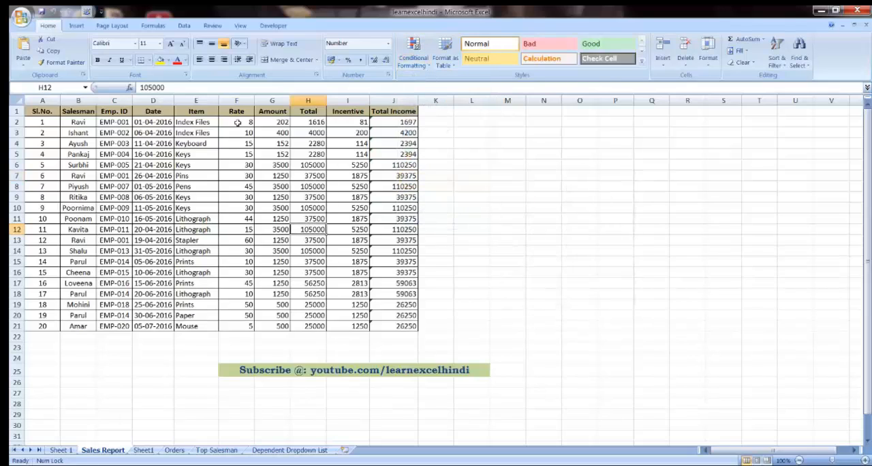
Step: Apply Light Blue data bars to the Rate values in F2:F21 and widen the Rate column
drag(237, 122, 245, 326)
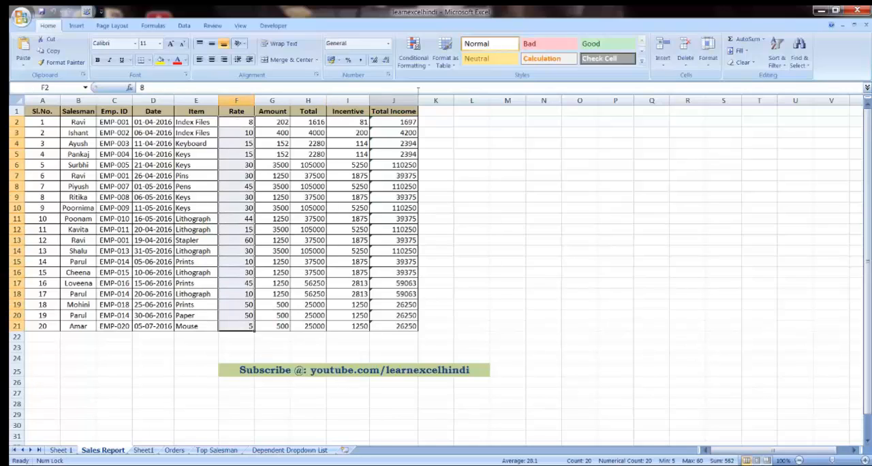
click(414, 57)
mouse_move(432, 132)
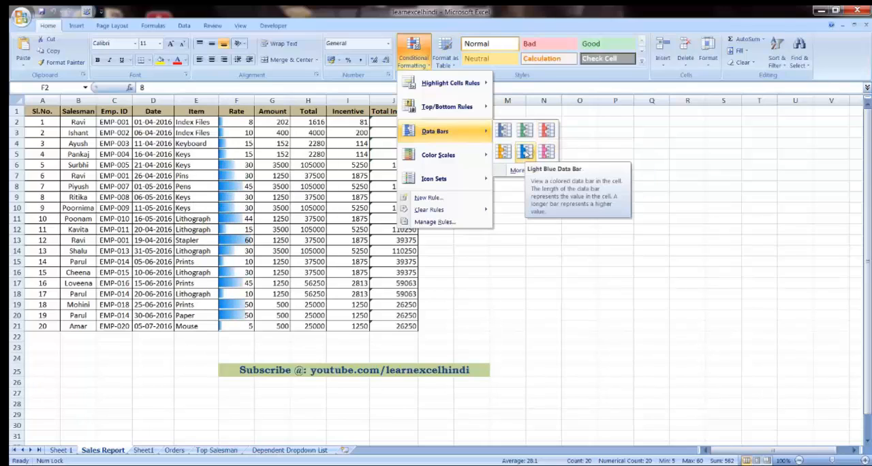
click(526, 153)
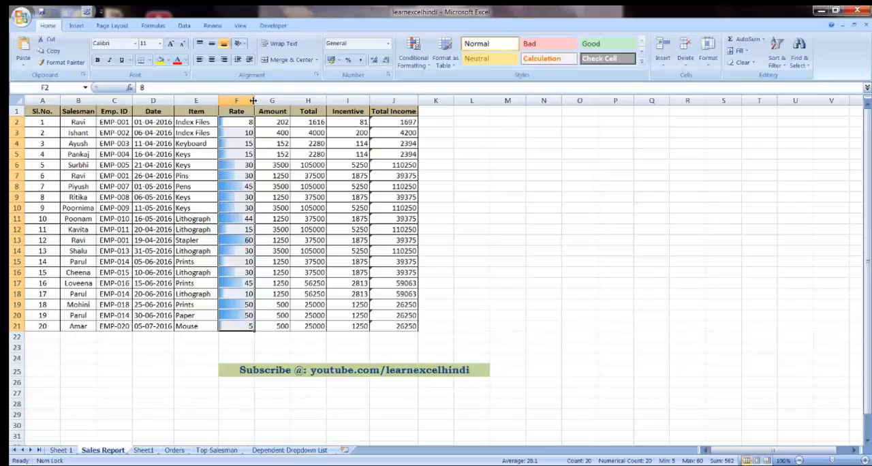
drag(254, 101, 284, 104)
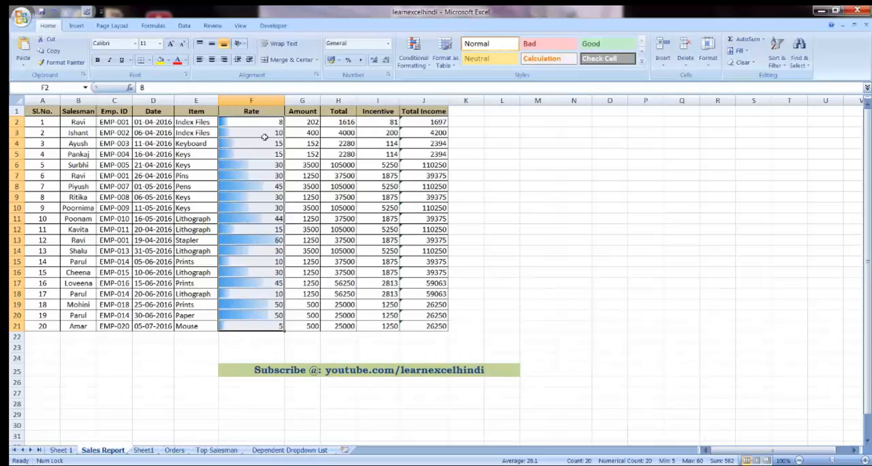
Step: Examine how the data bar lengths correspond to the values throughout the Rate column
click(263, 134)
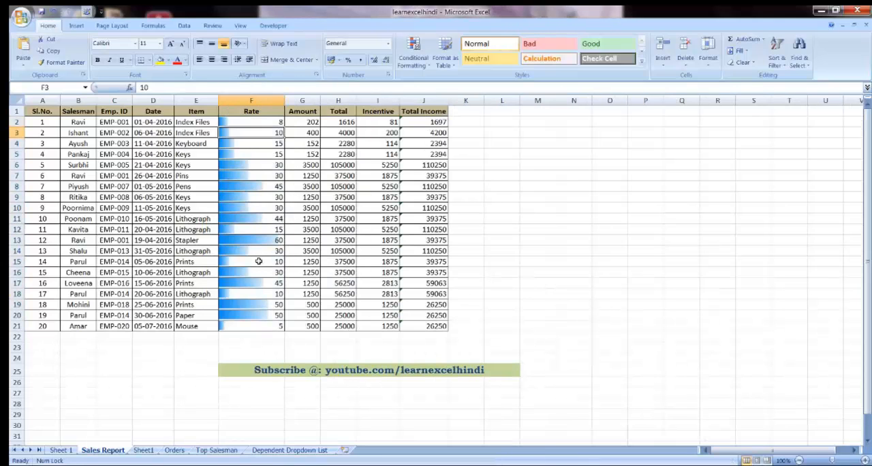
click(253, 241)
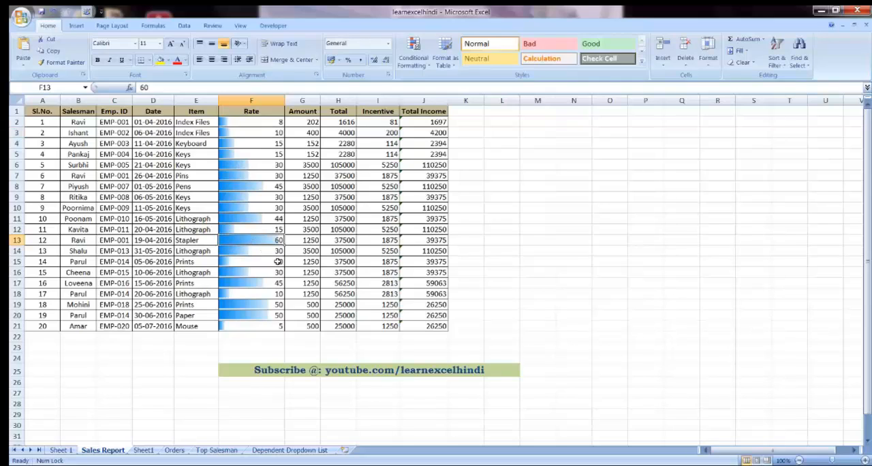
key(Up)
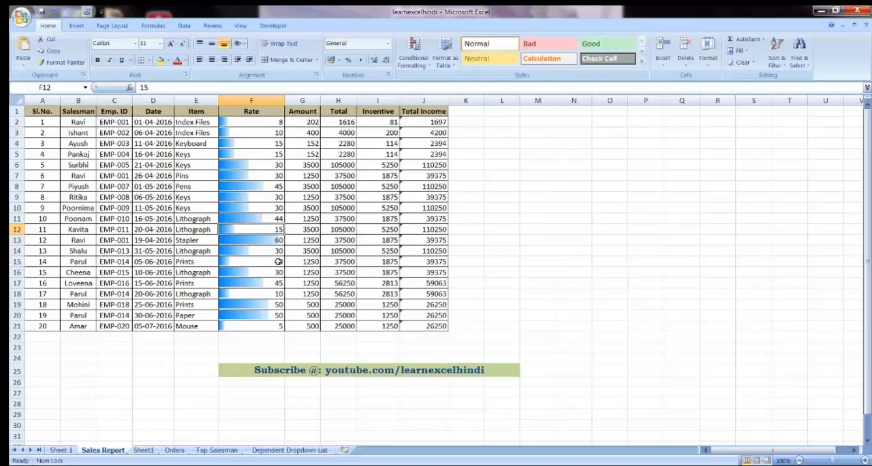
key(Up)
key(Up)
key(Up)
key(Up)
key(Up)
key(Up)
key(Up)
key(Up)
key(Up)
key(Up)
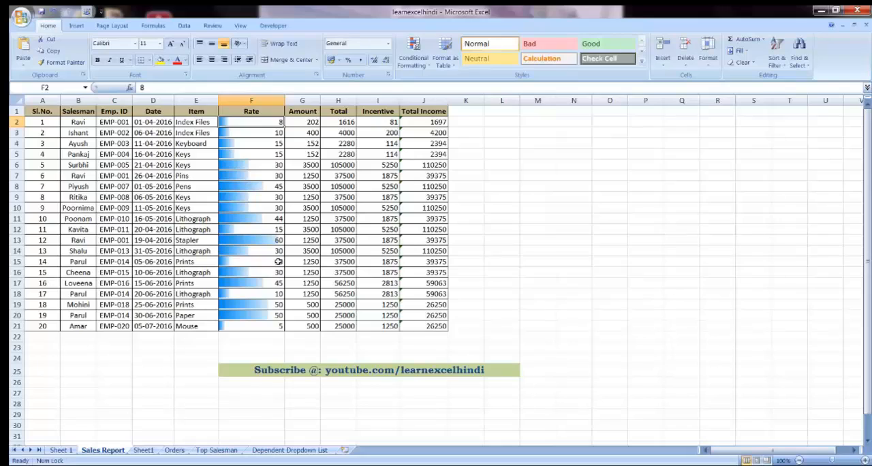
key(Down)
key(Down)
key(Down)
key(Down)
key(Down)
key(Down)
key(Down)
key(Down)
key(Down)
key(Down)
key(Down)
key(Down)
key(Down)
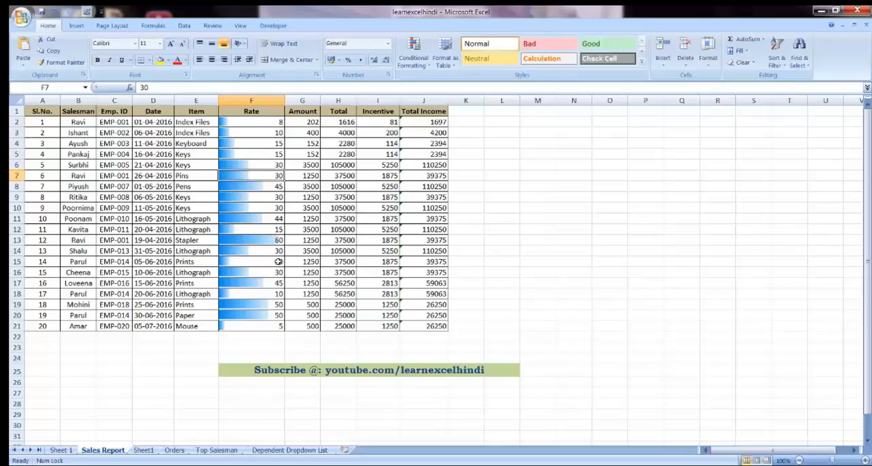
key(Down)
key(Down)
key(Down)
key(Down)
key(Down)
key(Down)
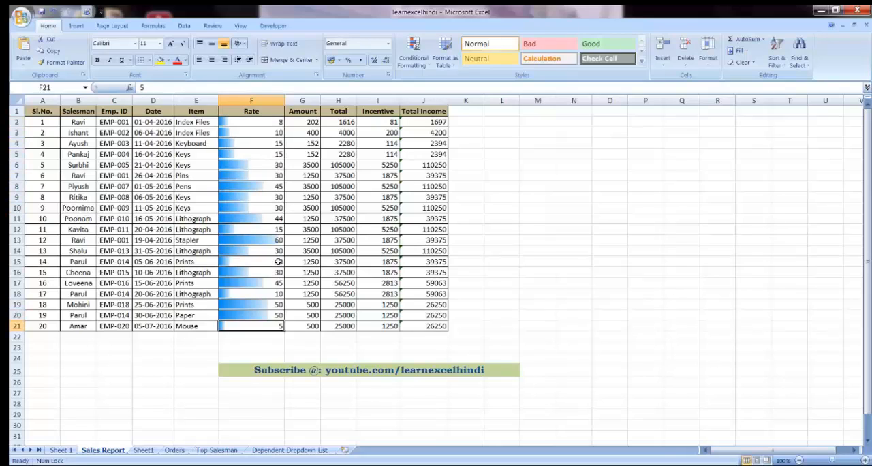
key(Up)
key(Up)
key(Up)
key(Up)
key(Up)
key(Up)
key(Up)
key(Up)
key(Up)
key(Up)
key(Up)
key(Up)
key(Up)
key(Up)
key(Up)
key(Up)
key(Up)
key(Up)
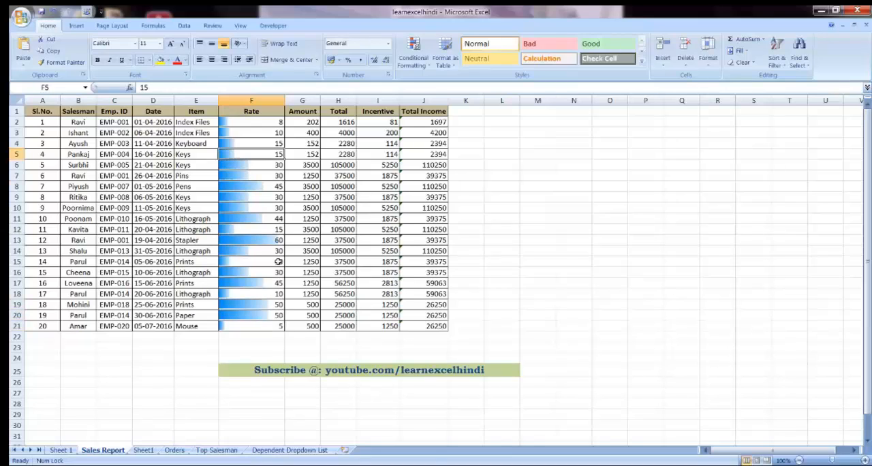
key(Up)
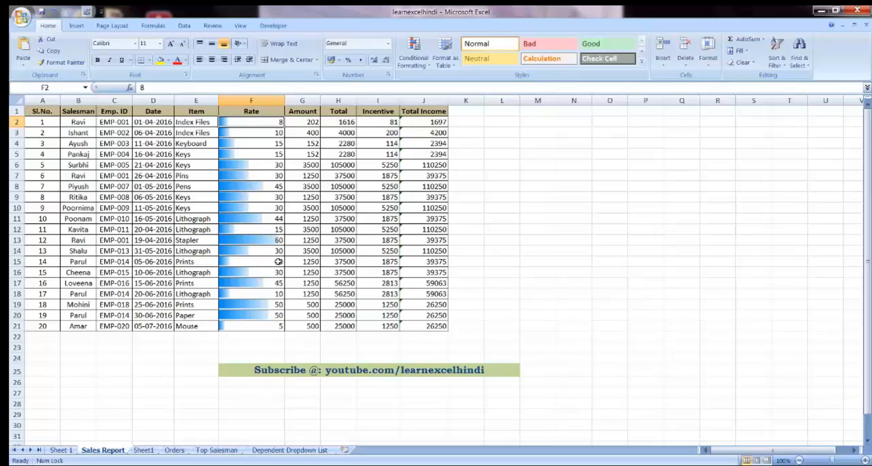
Step: Apply the Green - Yellow - Red color scale to the Amount values in G2:G21
drag(308, 122, 310, 327)
click(414, 60)
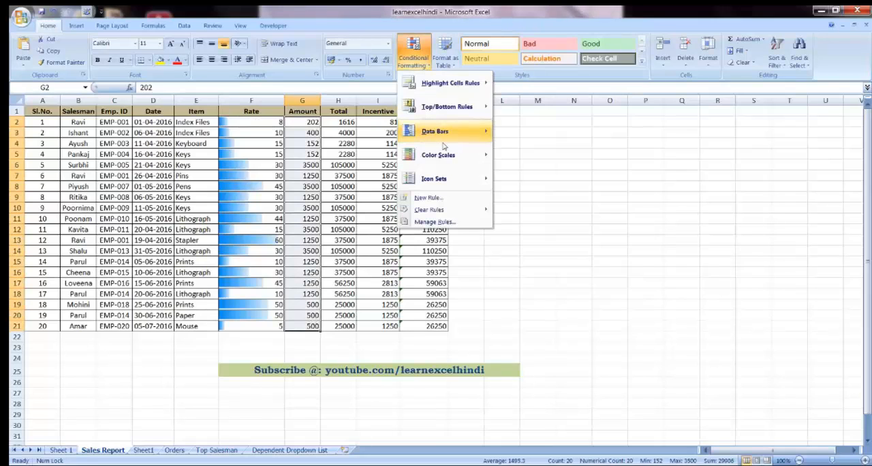
mouse_move(438, 155)
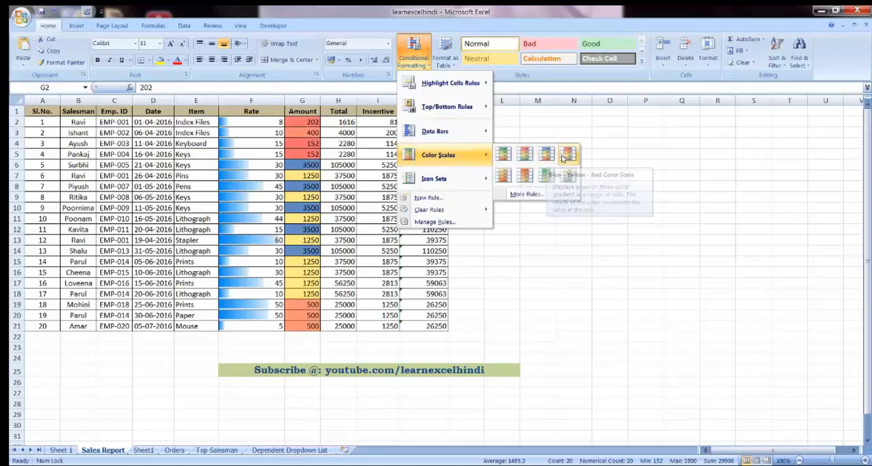
click(506, 158)
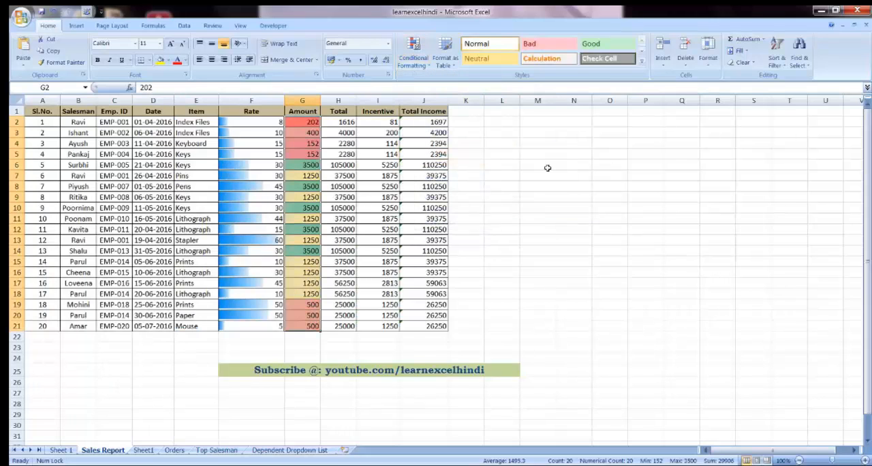
Step: Examine how the color scale shades the low, middle and high values in the Amount column
click(302, 186)
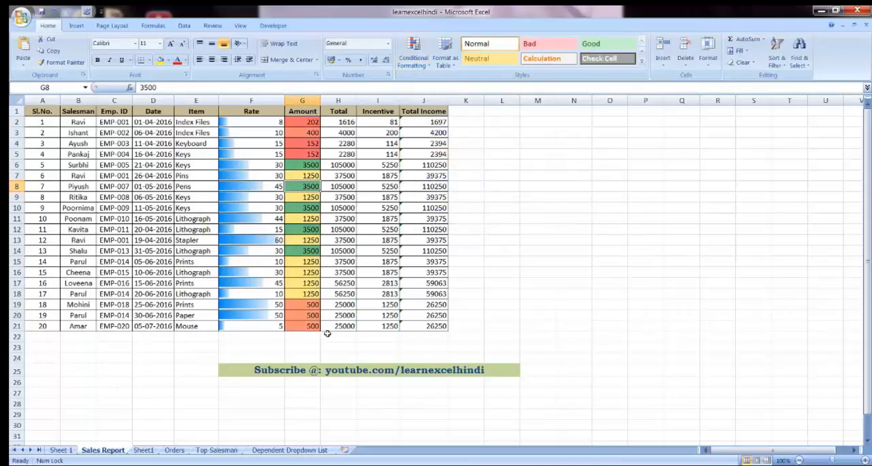
click(297, 132)
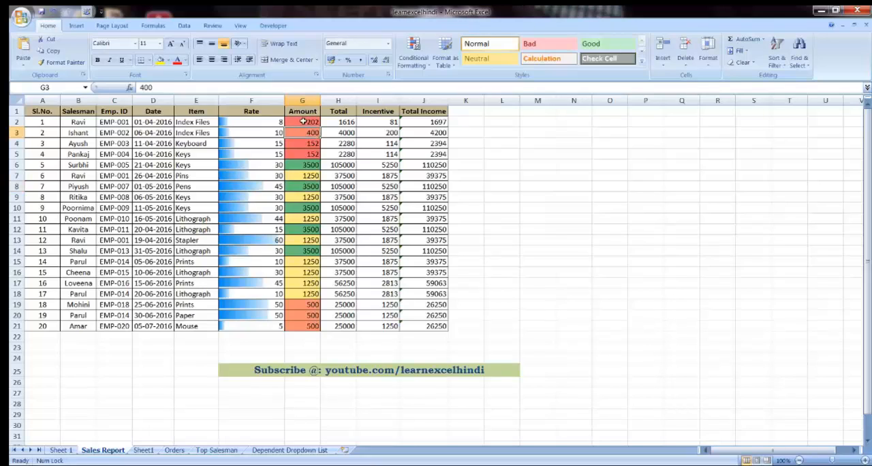
click(302, 121)
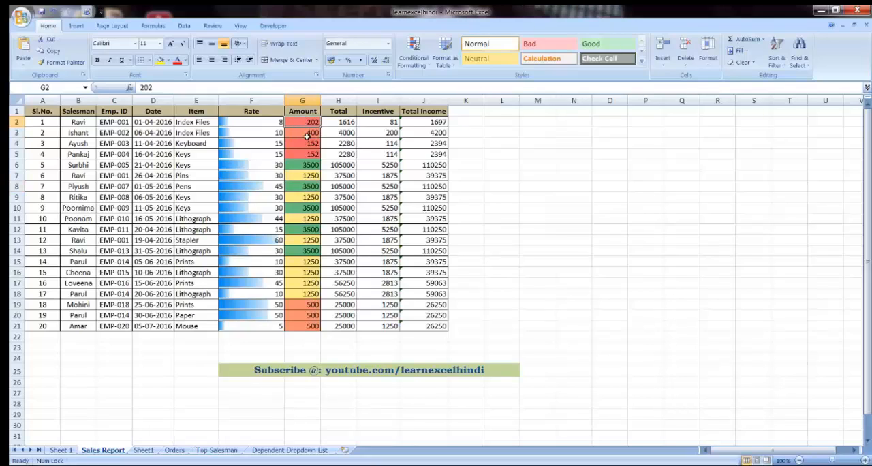
click(304, 304)
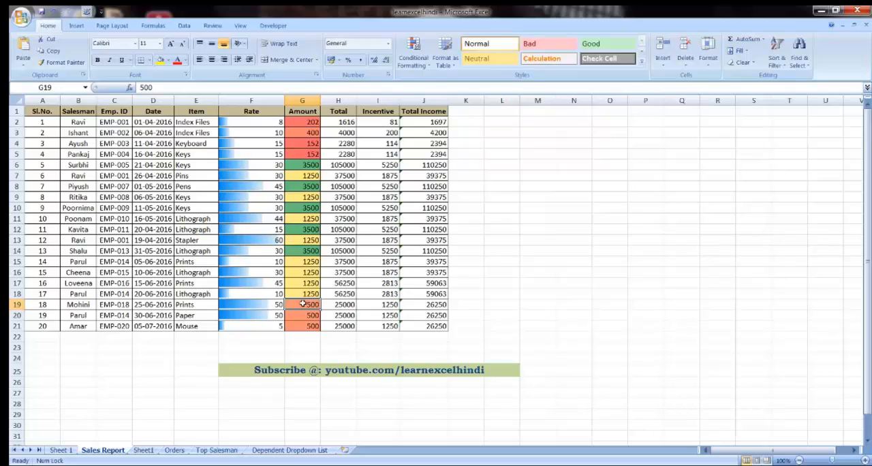
click(296, 251)
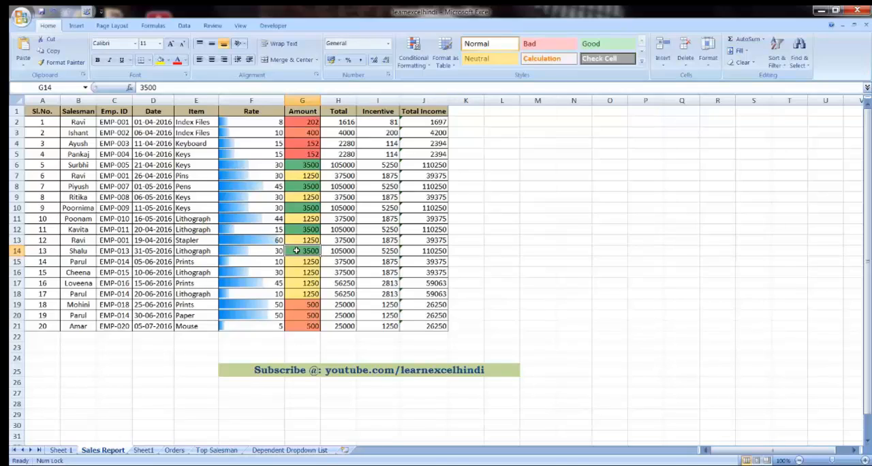
key(Down)
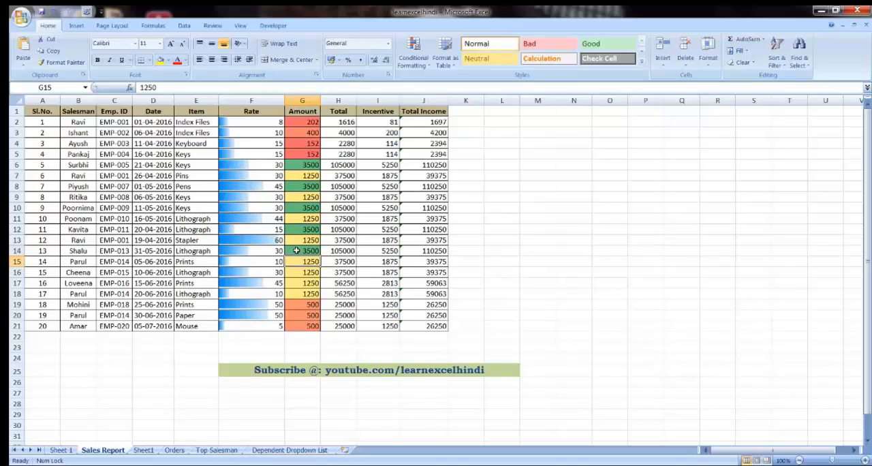
key(Down)
key(Down)
key(Down)
key(Down)
key(Up)
key(Up)
key(Up)
key(Up)
key(Up)
key(Up)
key(Up)
key(Up)
key(Up)
key(Up)
key(Up)
key(Up)
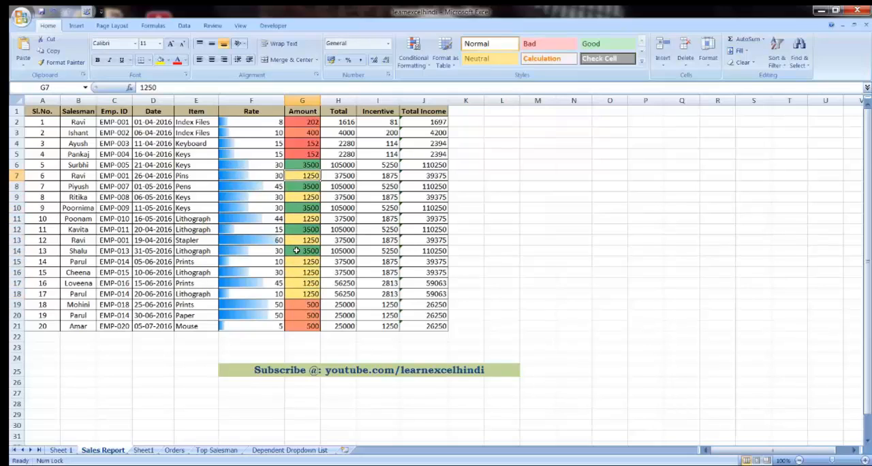
Step: Preview the conditional formatting icon sets on the Total values in H2:H21 without applying one
click(425, 70)
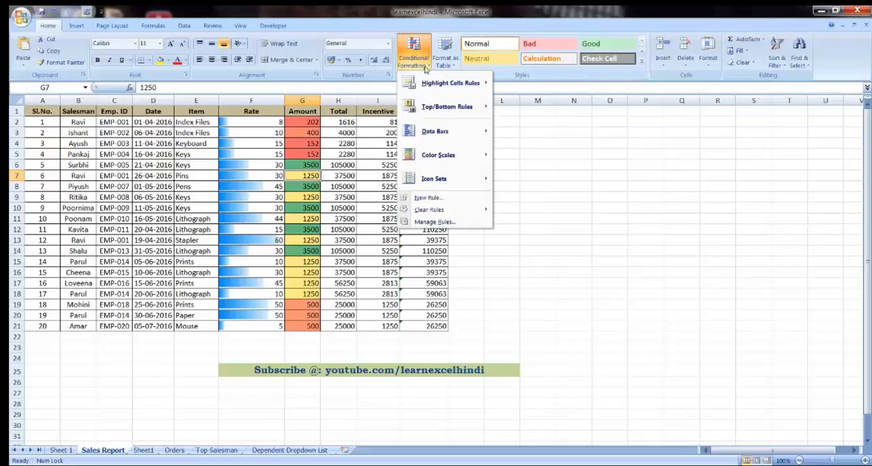
click(343, 122)
drag(344, 122, 343, 326)
click(413, 53)
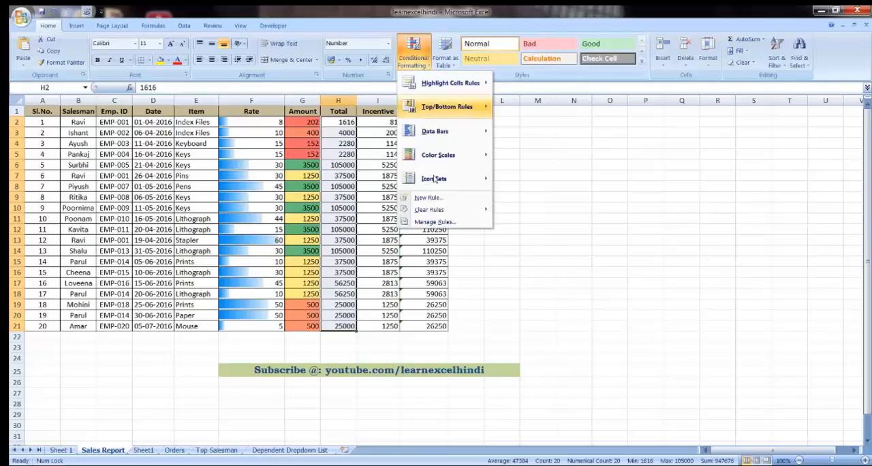
mouse_move(439, 184)
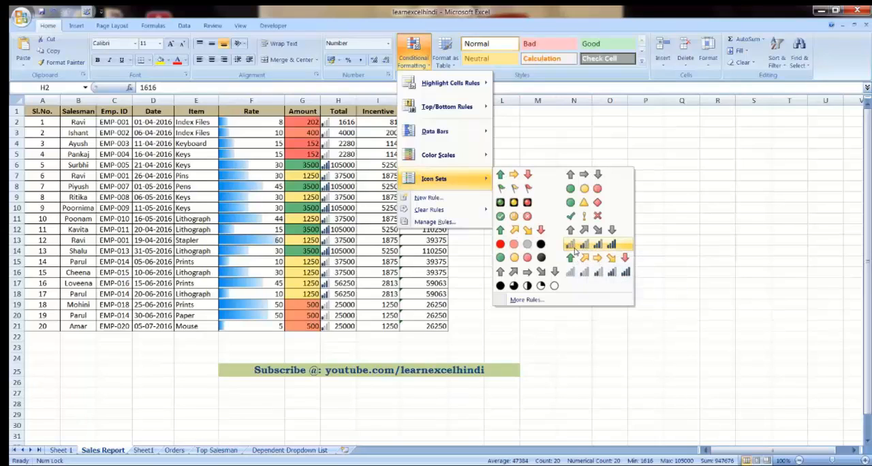
click(516, 120)
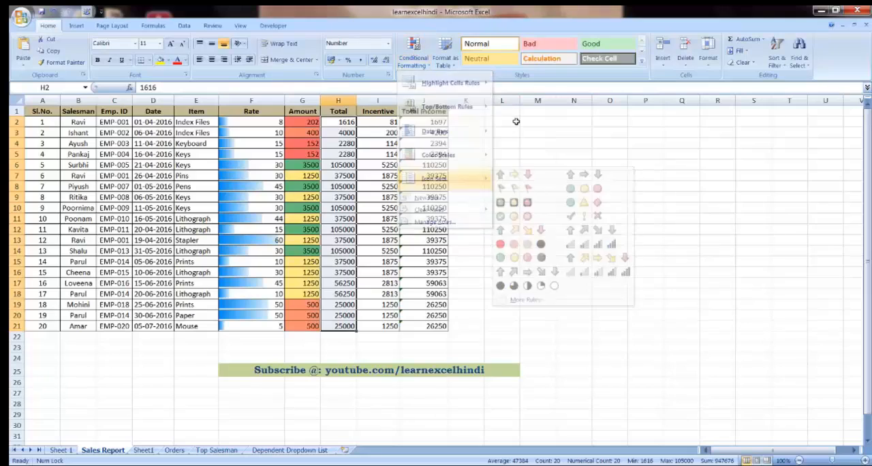
click(337, 261)
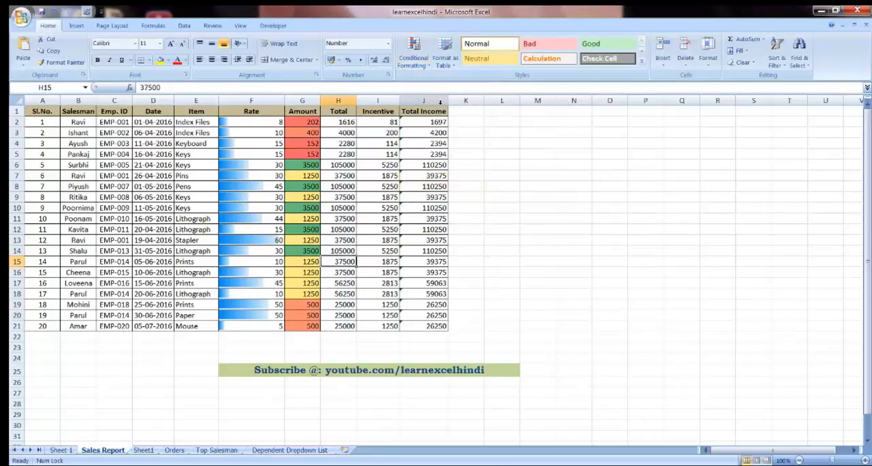
Step: Examine the available conditional formatting categories, including the top/bottom rules, color scales and icon sets, without applying any
click(413, 52)
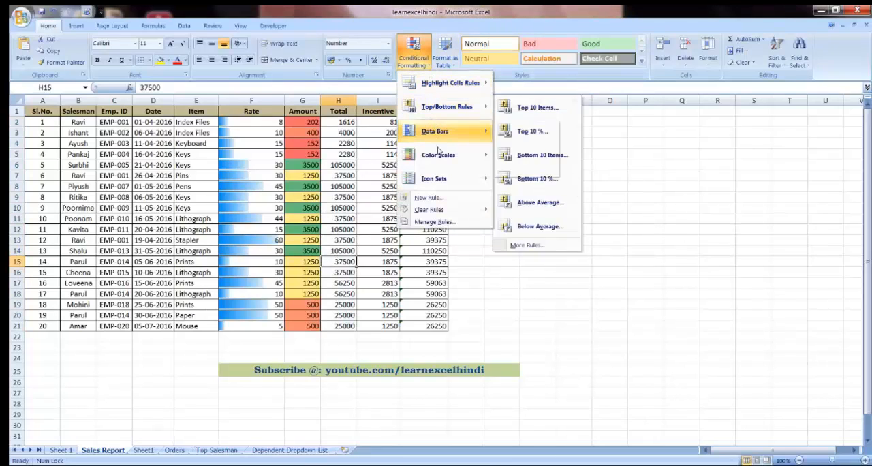
mouse_move(444, 84)
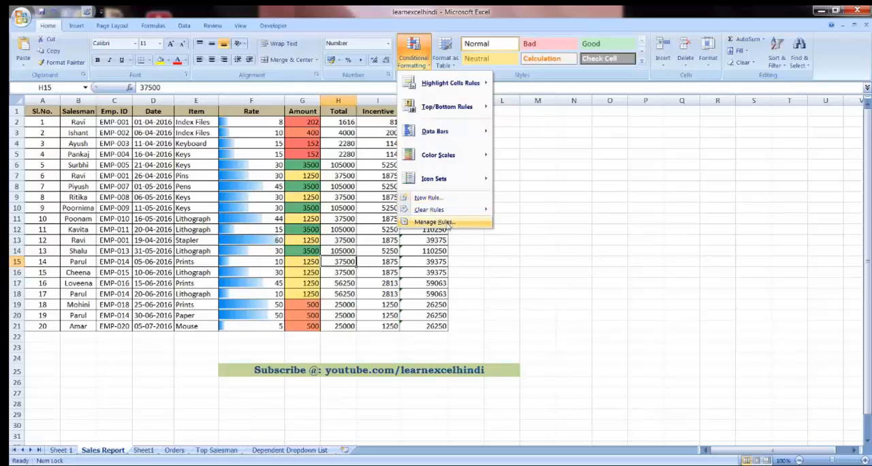
click(517, 248)
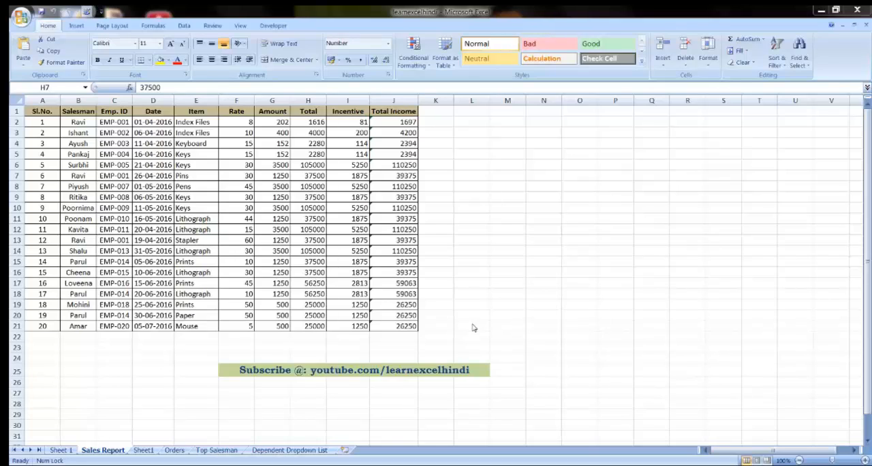
click(430, 66)
mouse_move(433, 130)
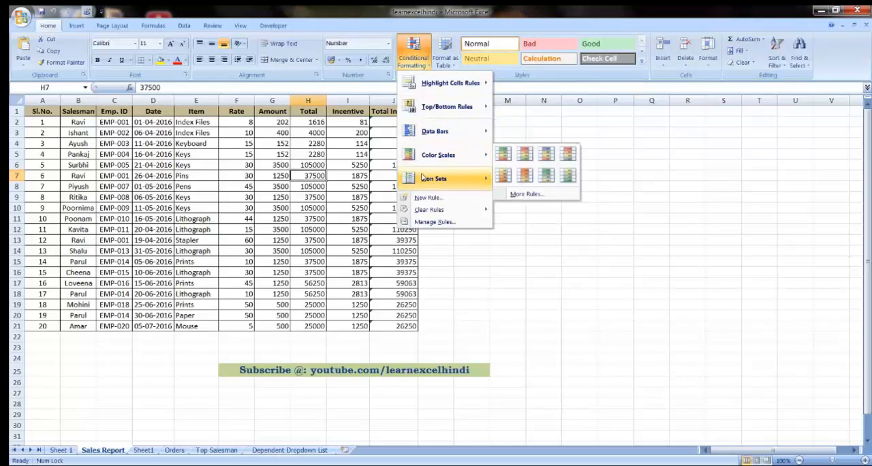
mouse_move(423, 178)
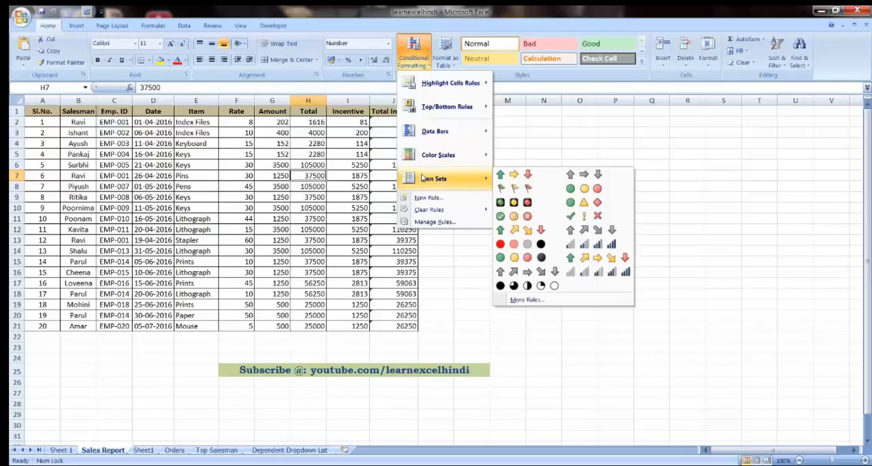
click(308, 182)
click(306, 230)
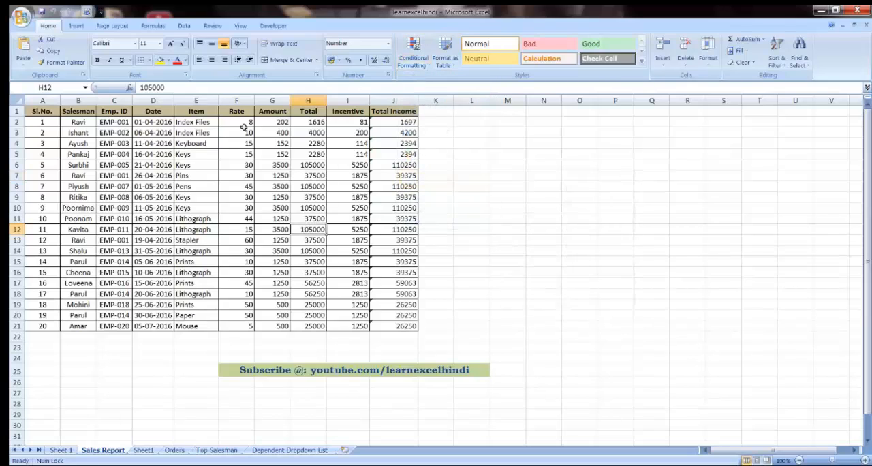
Step: Apply the Light Blue Data Bar to the Rate values in F2:F21 and widen the Rate column
drag(238, 122, 236, 328)
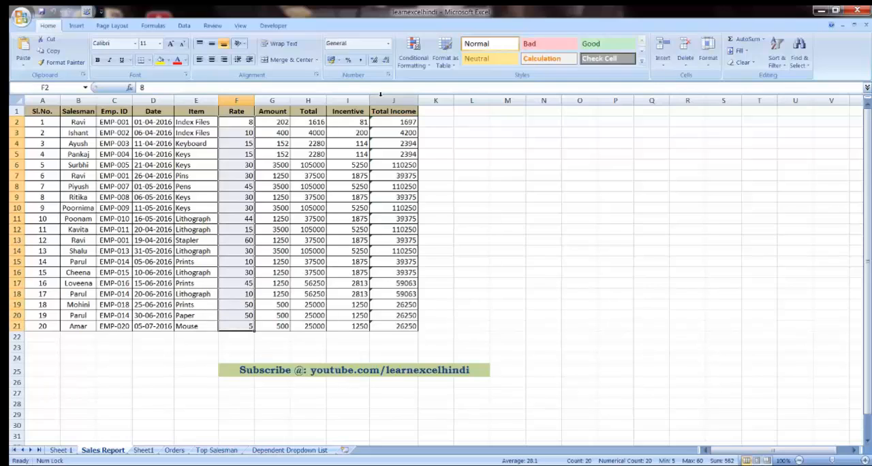
click(414, 52)
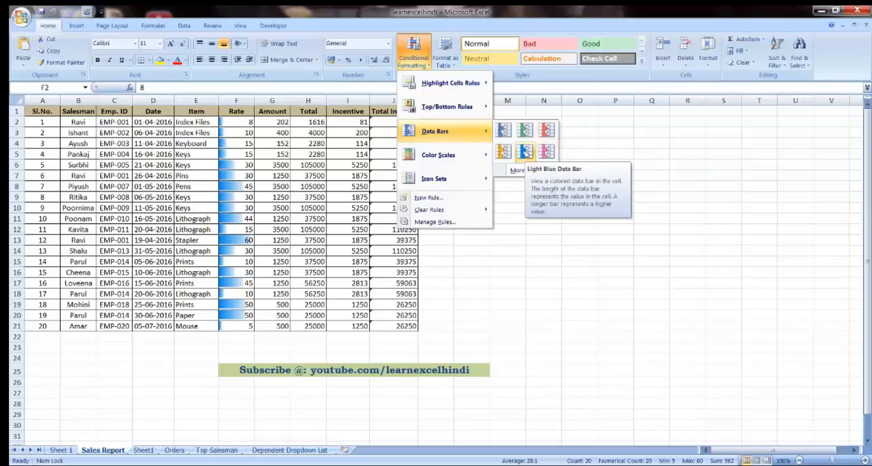
click(526, 151)
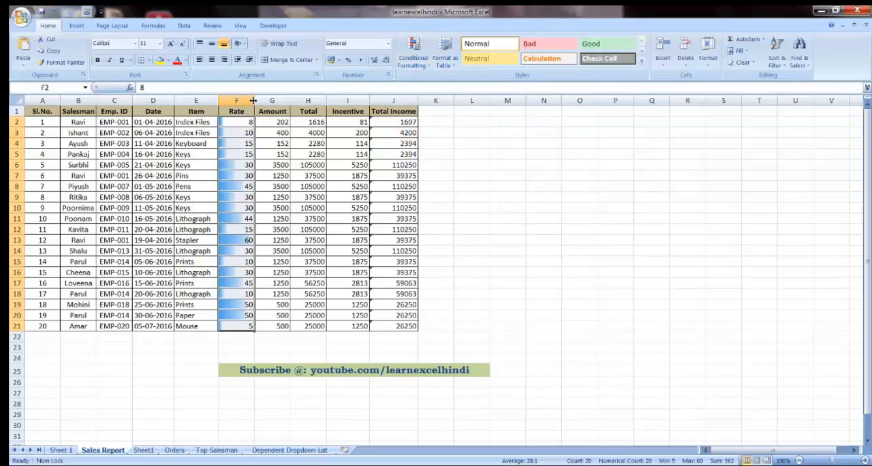
drag(255, 101, 281, 103)
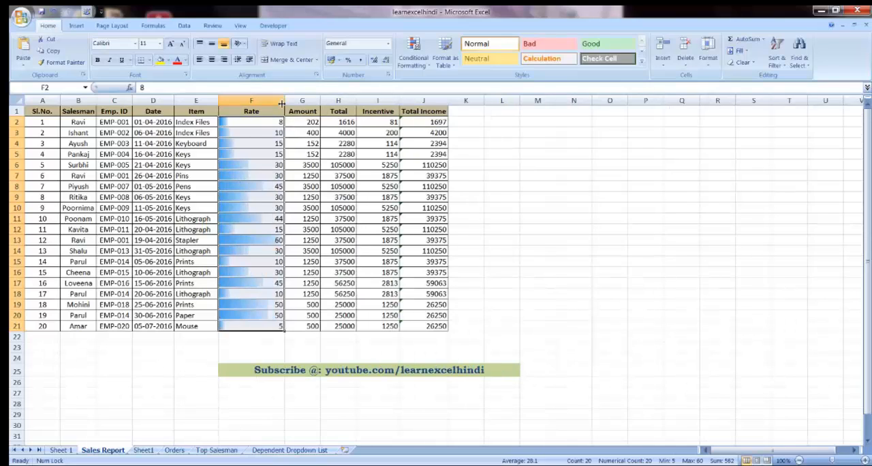
Step: Examine how the data bar lengths relate to the high and low values in the Rate column
click(264, 136)
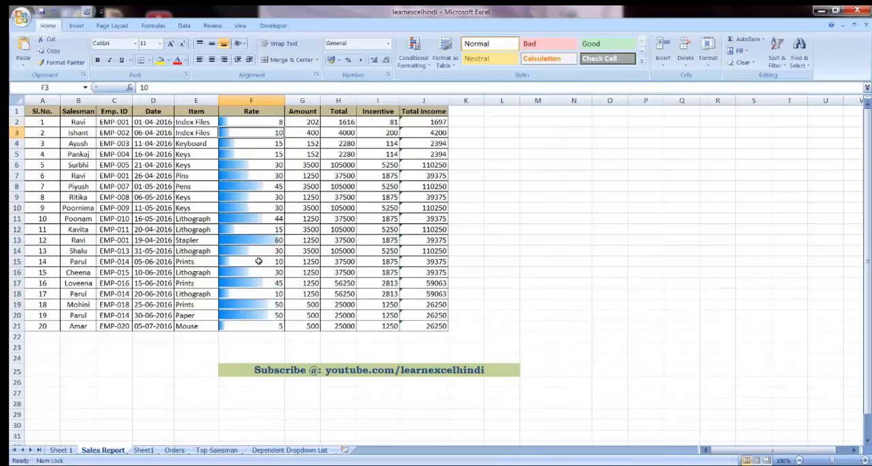
click(253, 241)
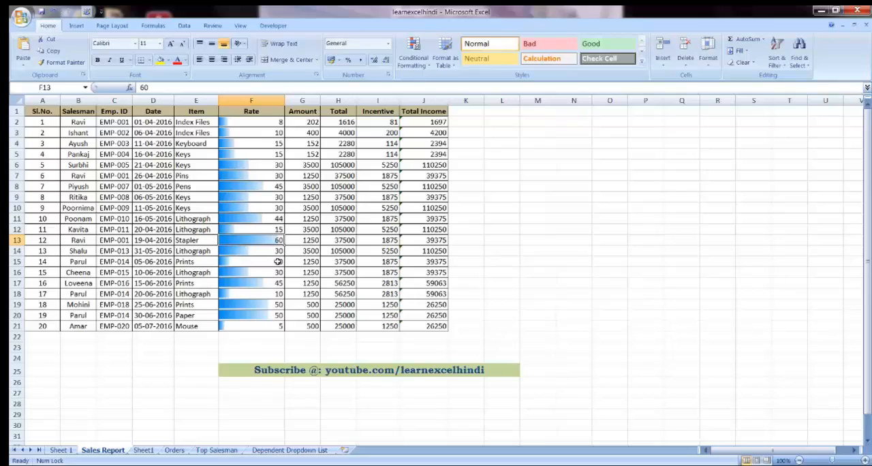
key(Up)
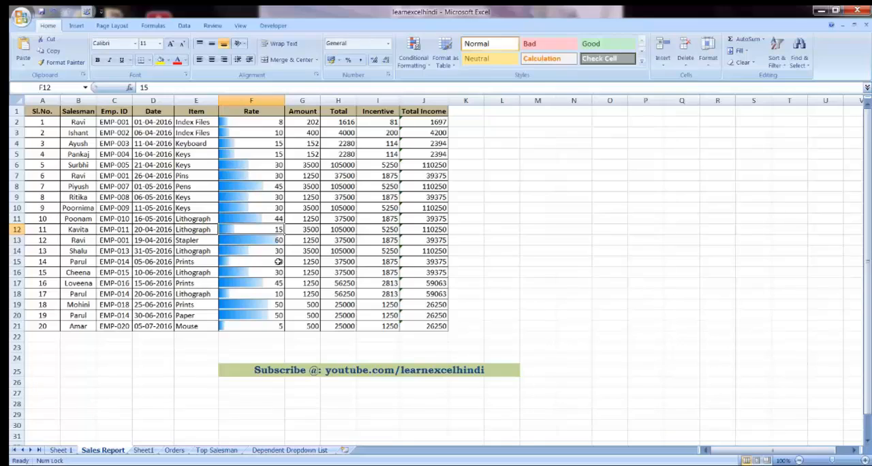
key(Up)
key(Up)
key(Up)
key(Up)
key(Up)
key(Up)
key(Up)
key(Up)
key(Up)
key(Up)
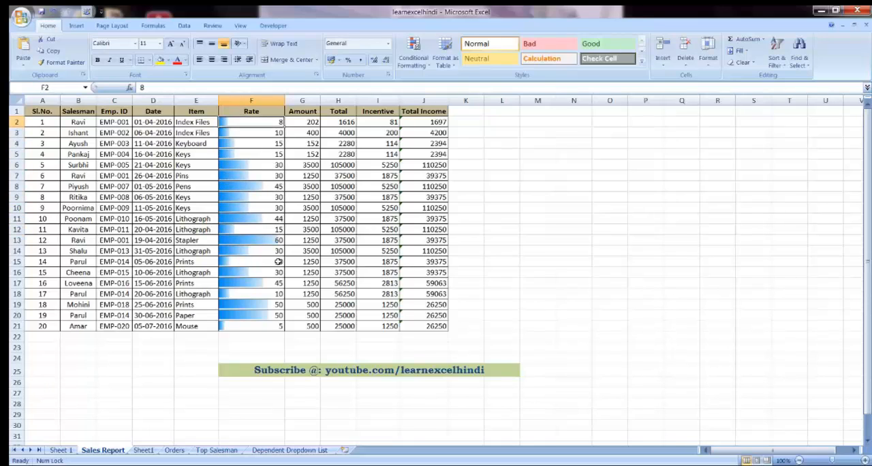
key(Down)
key(Down)
key(Down)
key(Down)
key(Down)
key(Down)
key(Down)
key(Down)
key(Down)
key(Down)
key(Down)
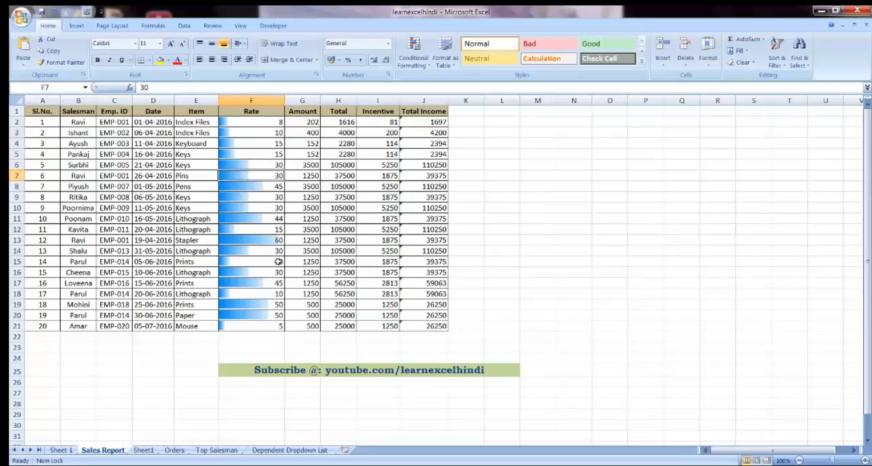
key(Down)
key(Down)
key(Down)
key(Down)
key(Down)
key(Down)
key(Down)
key(Down)
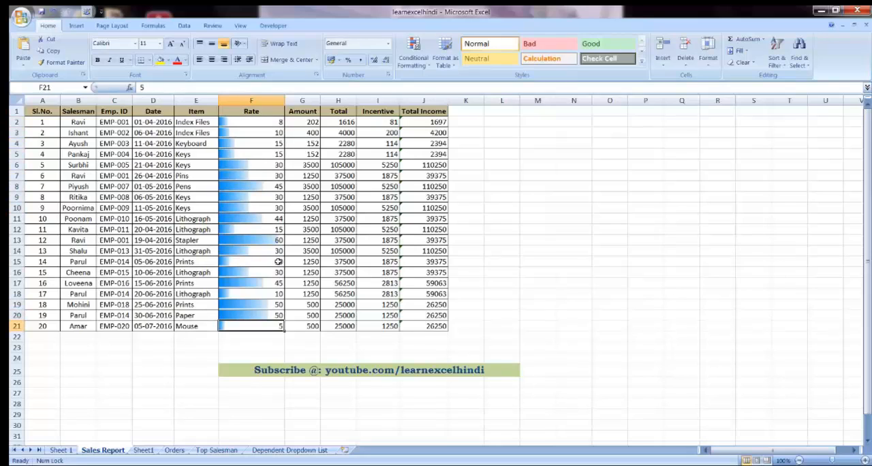
key(Up)
key(Up)
key(Up)
key(Up)
key(Up)
key(Up)
key(Up)
key(Up)
key(Up)
key(Up)
key(Up)
key(Up)
key(Up)
key(Up)
key(Up)
key(Up)
key(Up)
key(Up)
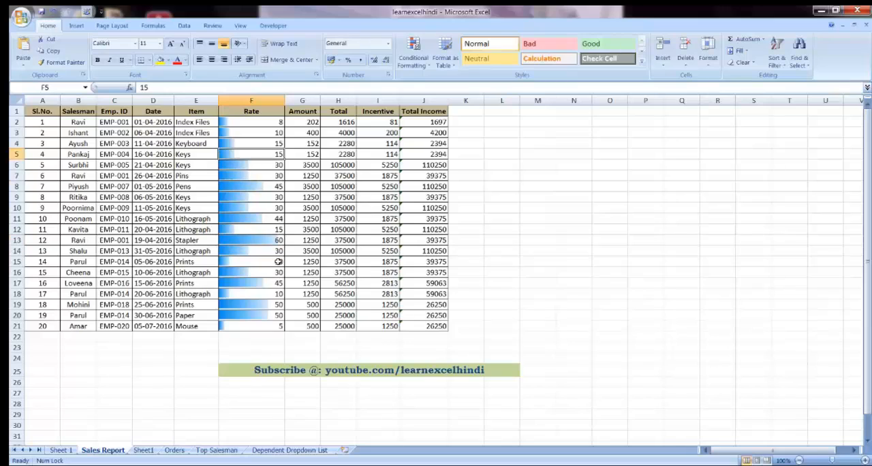
key(Up)
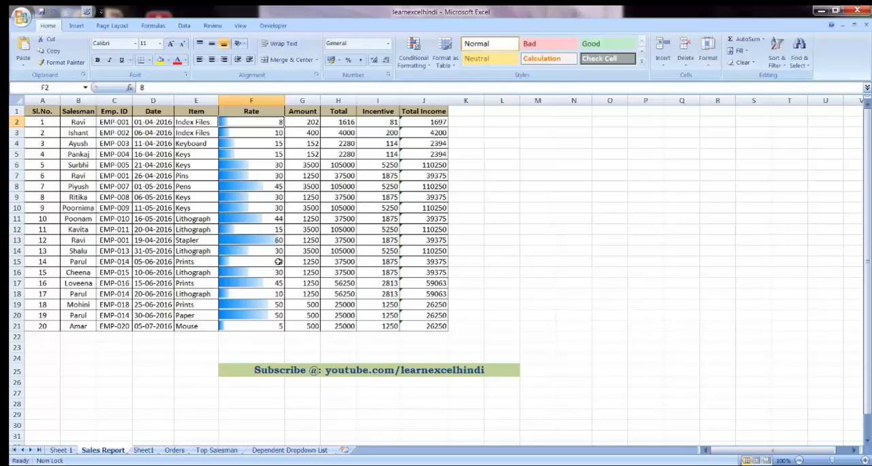
Step: Apply the Green - Yellow - Red color scale to the Amount values in G2:G21
drag(299, 122, 311, 326)
click(427, 66)
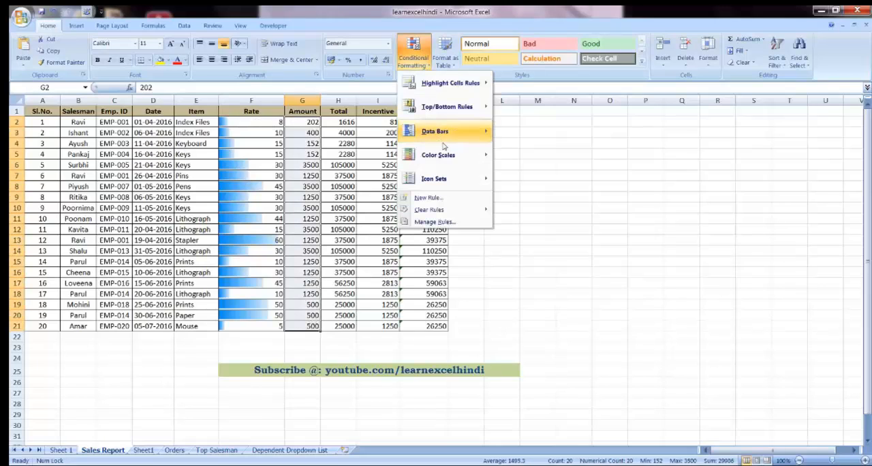
mouse_move(437, 156)
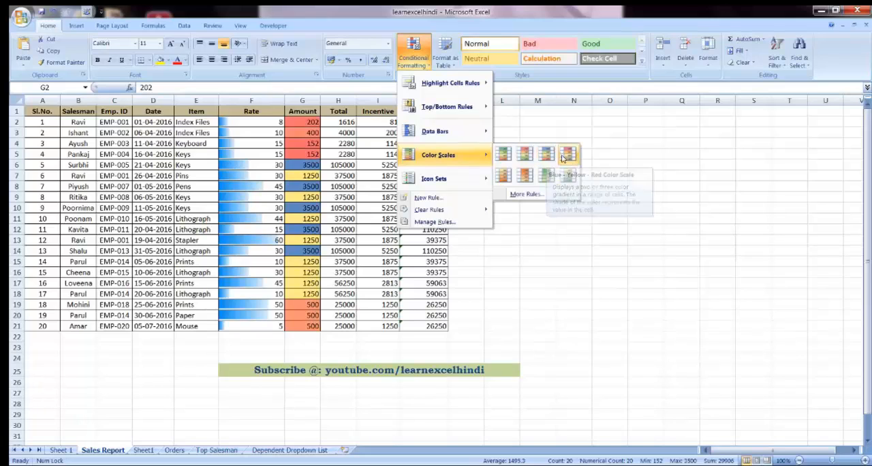
click(506, 158)
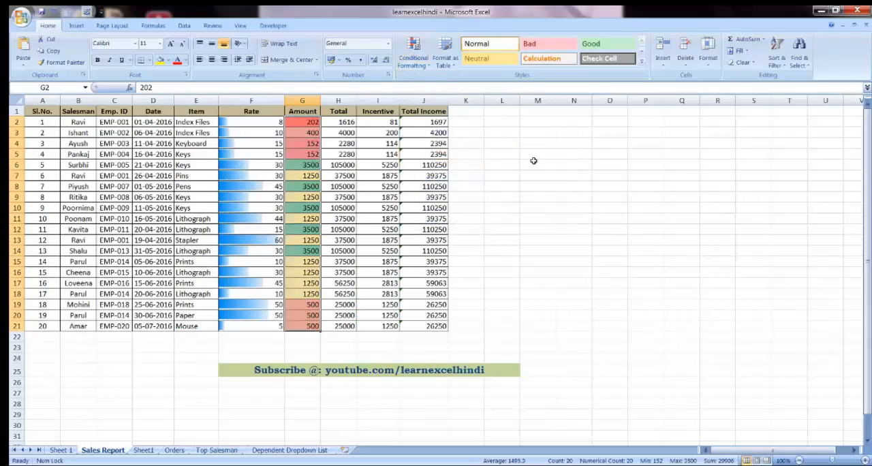
Step: Examine how the color scale shades the high, middle and low values in the Amount column
click(302, 187)
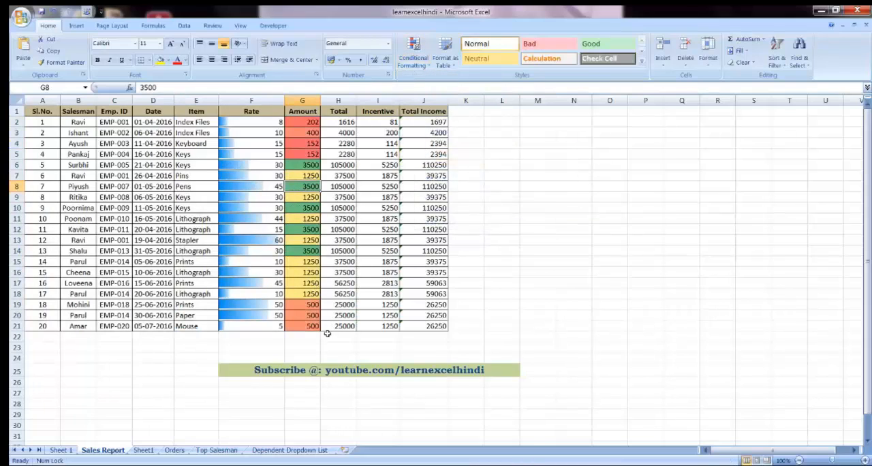
click(298, 132)
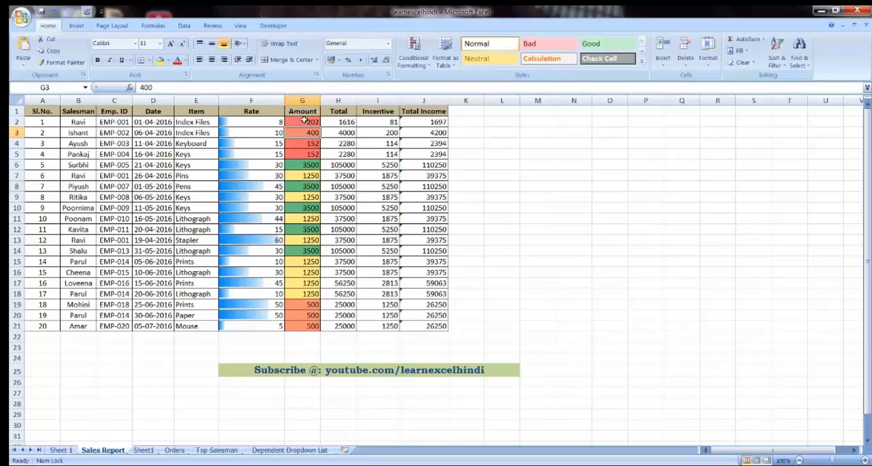
click(302, 121)
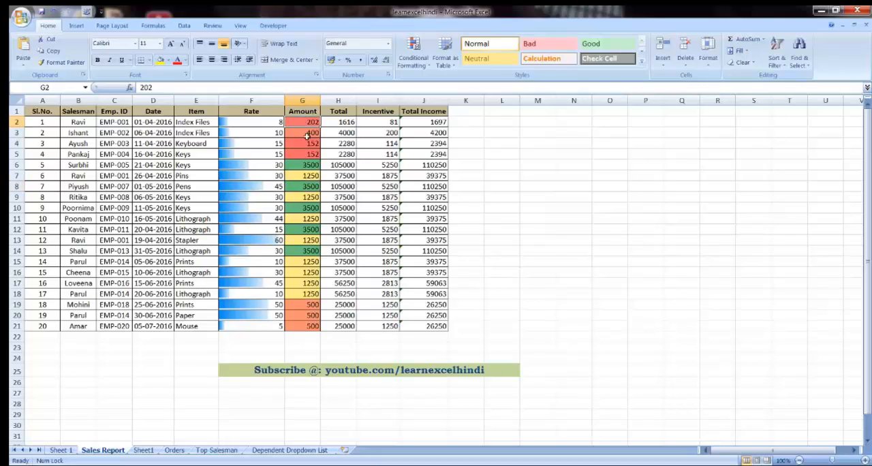
click(303, 304)
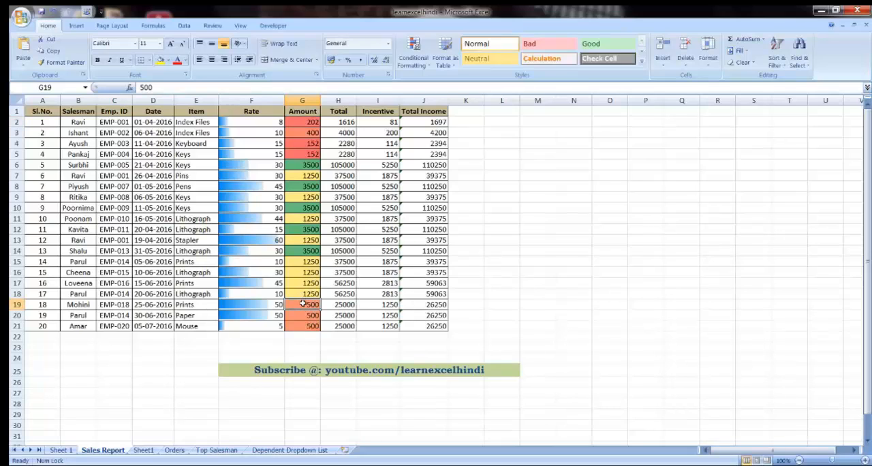
click(297, 250)
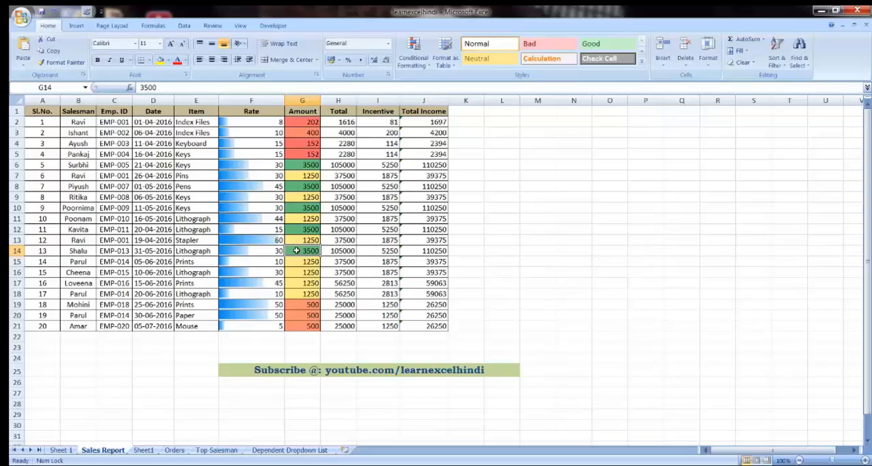
key(Down)
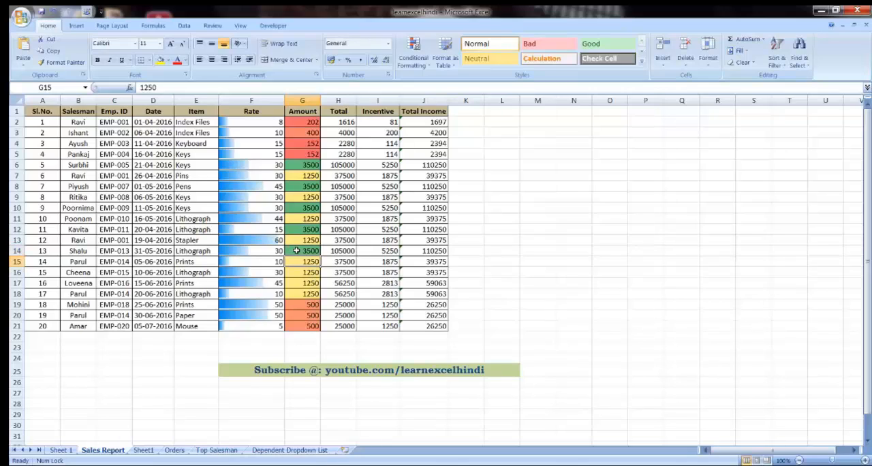
key(Down)
key(Down)
key(Down)
key(Up)
key(Up)
key(Up)
key(Up)
key(Up)
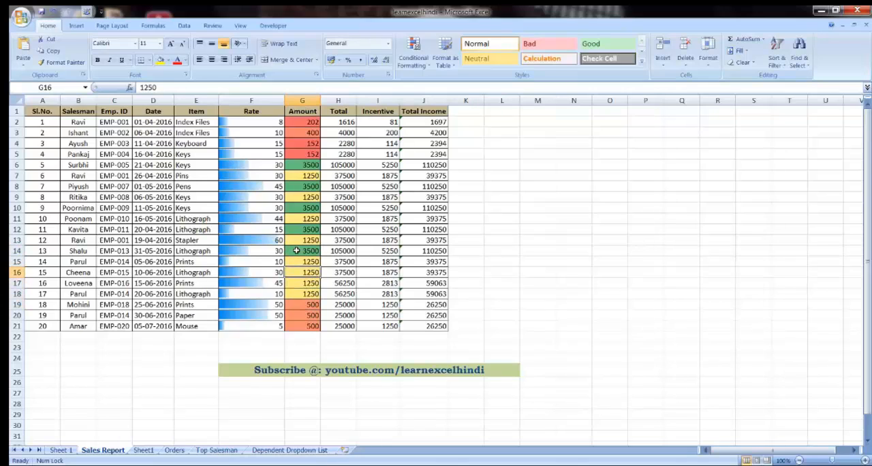
key(Up)
key(Up)
key(Up)
key(Up)
key(Up)
key(Up)
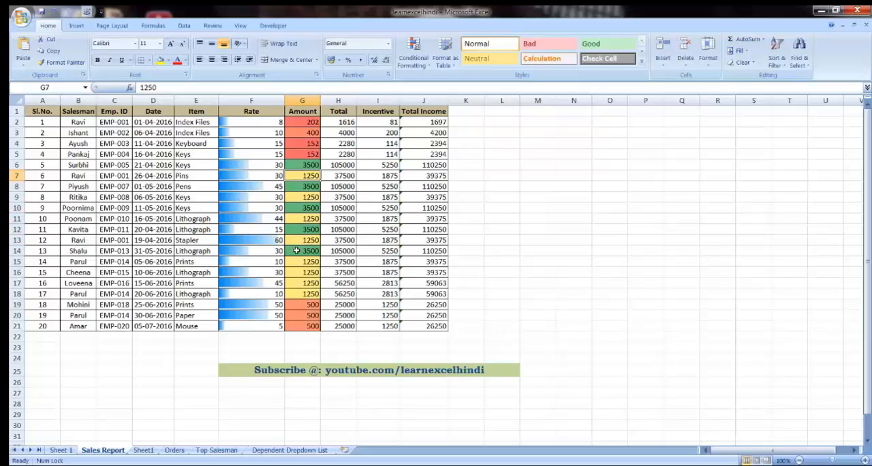
Step: Preview the conditional formatting icon sets on the Total values in H2:H21 without applying one
click(425, 69)
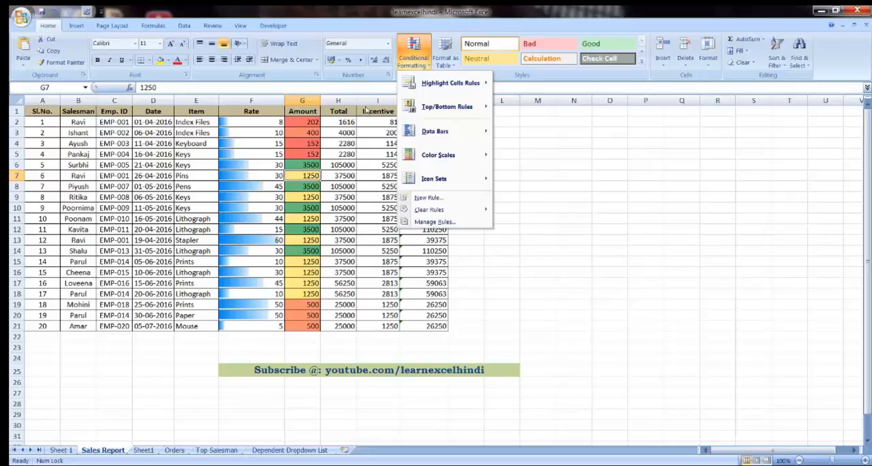
click(344, 122)
drag(344, 122, 344, 327)
click(423, 68)
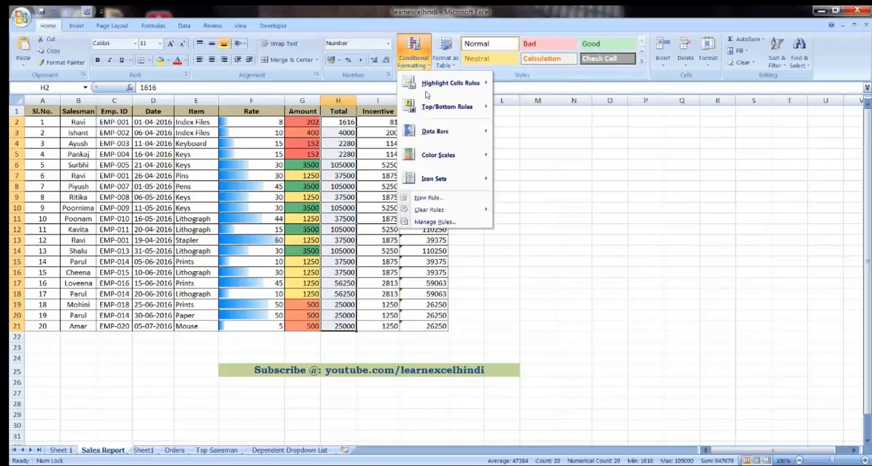
mouse_move(436, 182)
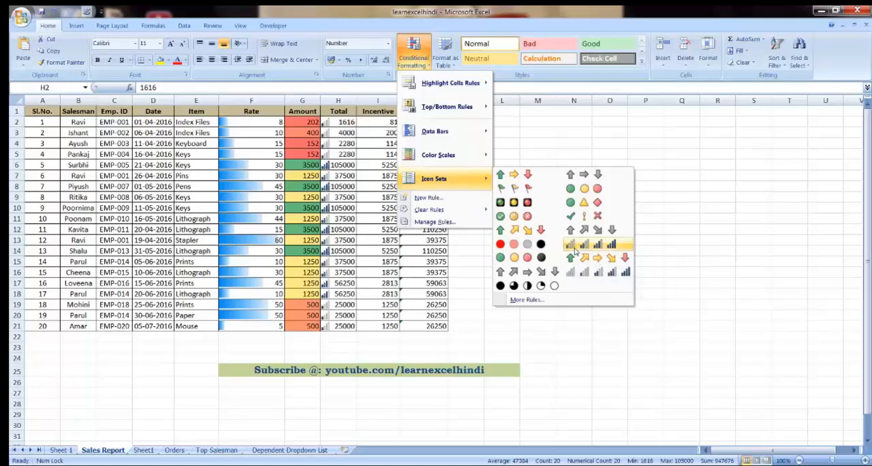
click(515, 120)
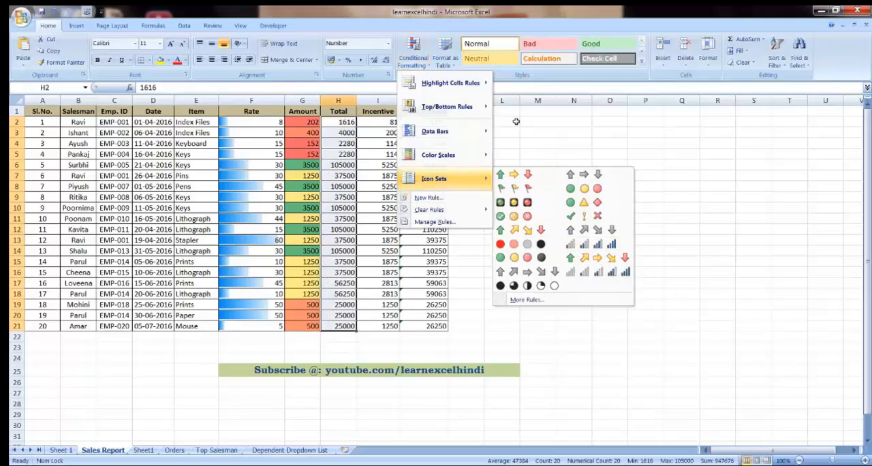
click(334, 262)
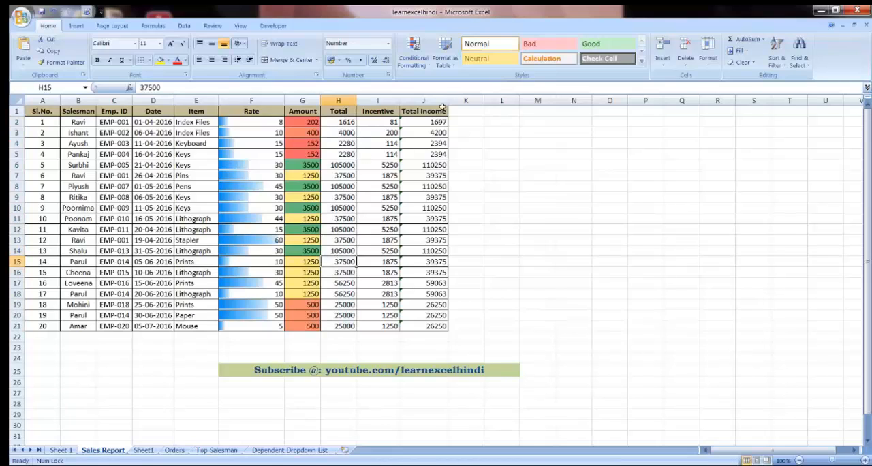
click(427, 66)
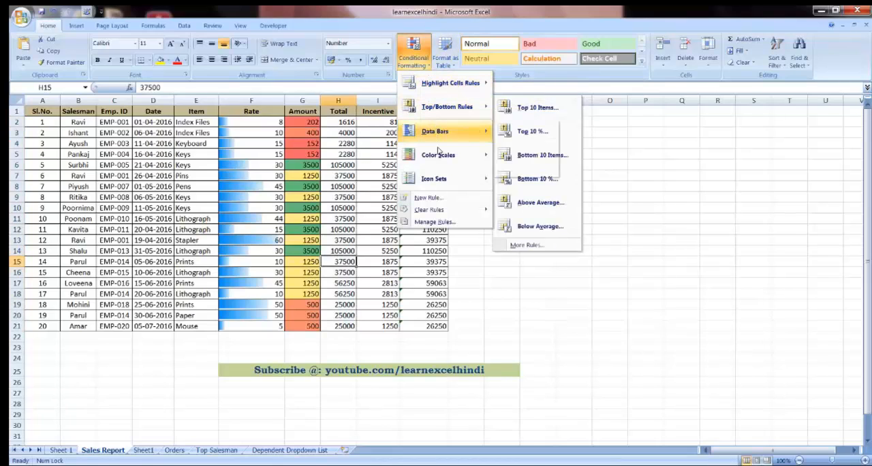
mouse_move(445, 82)
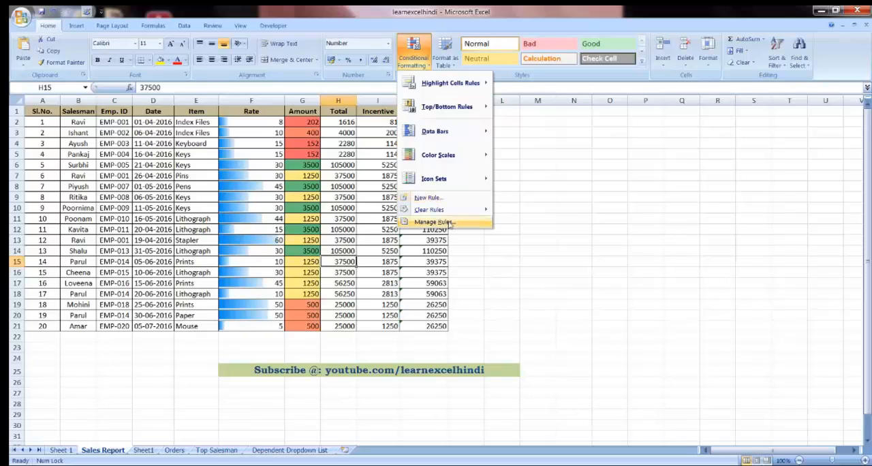
click(517, 249)
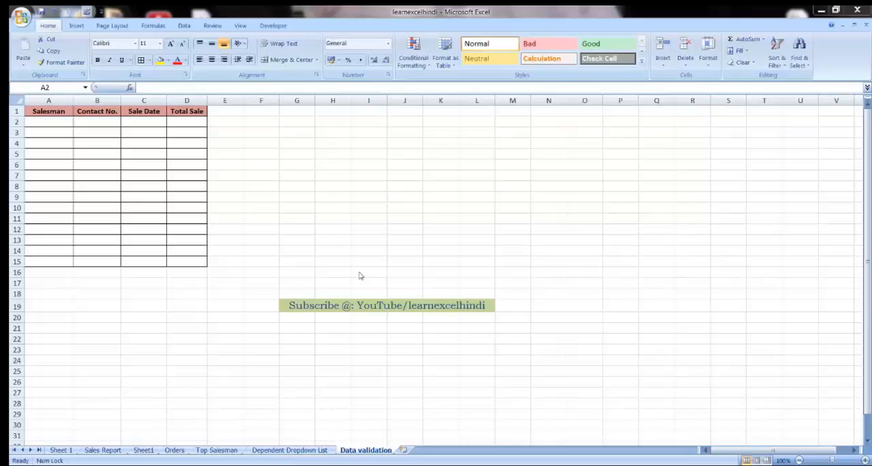
Step: Examine the Salesman, Contact No., Sale Date and Total Sale columns of the empty table on the Data validation sheet
click(46, 113)
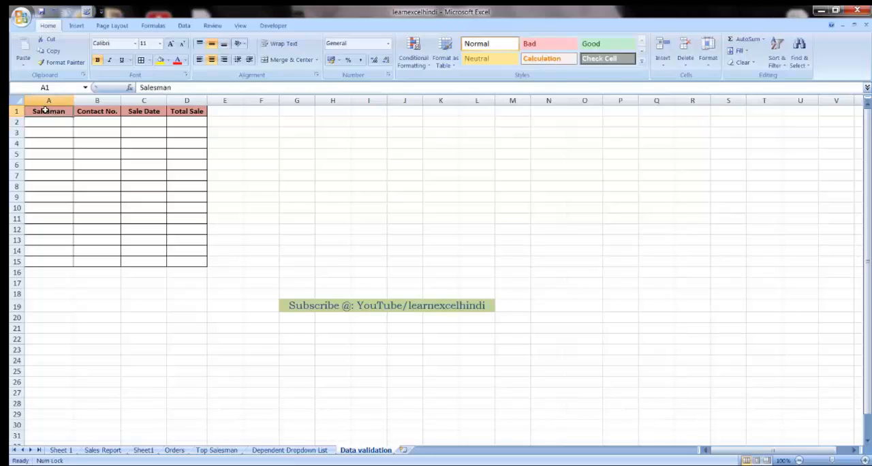
click(89, 111)
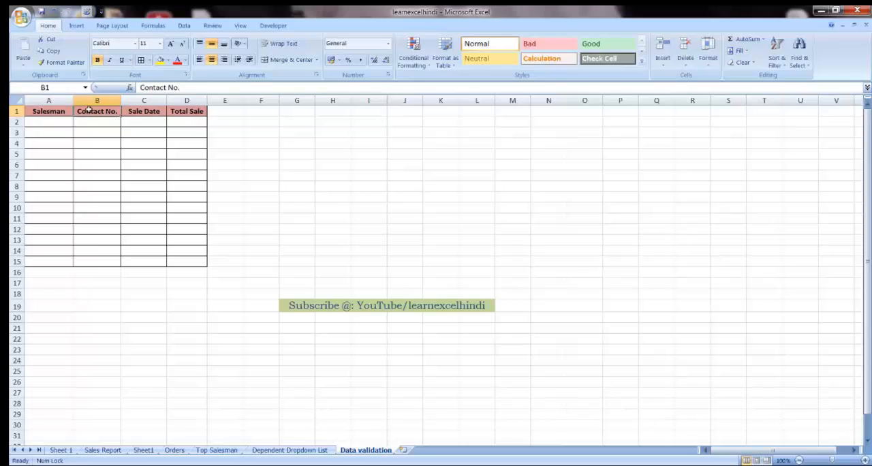
click(140, 110)
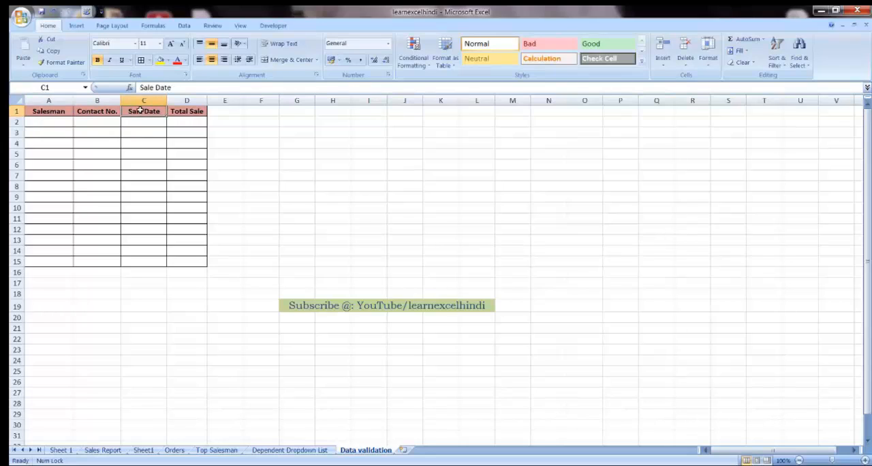
click(190, 111)
click(184, 123)
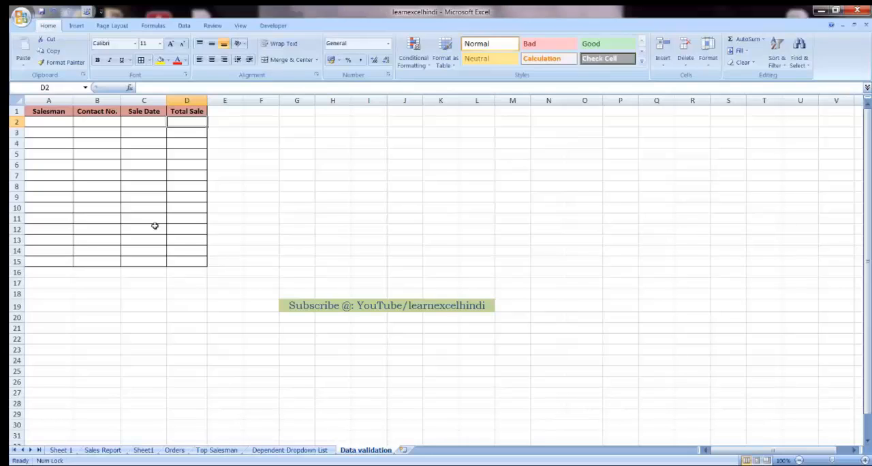
key(Left)
key(Left)
key(Left)
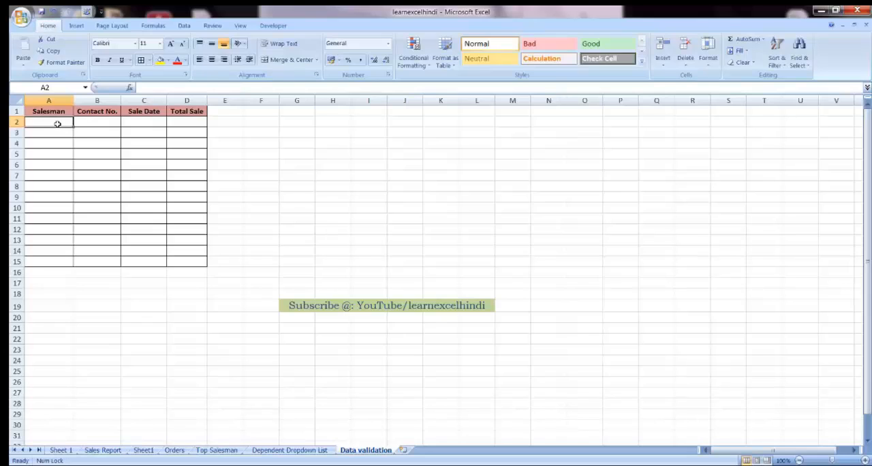
Step: Open data validation for the Salesman cells A2:A15 and set the allowed criteria to Custom
drag(58, 124, 58, 268)
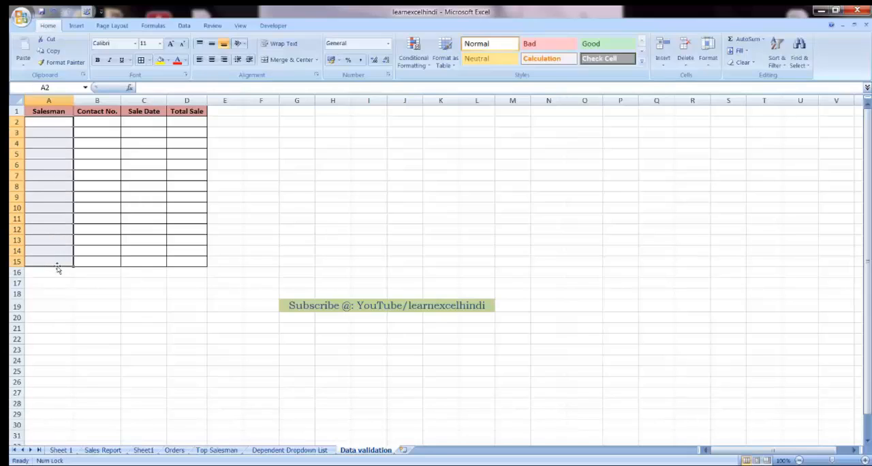
click(183, 26)
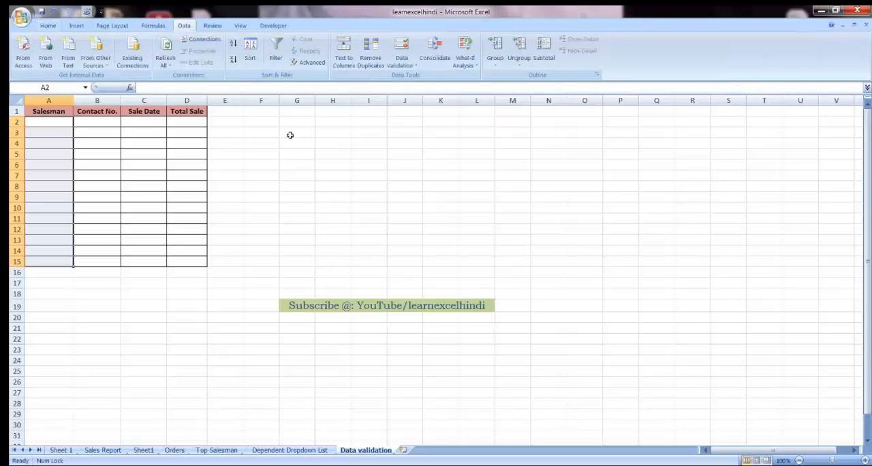
click(416, 66)
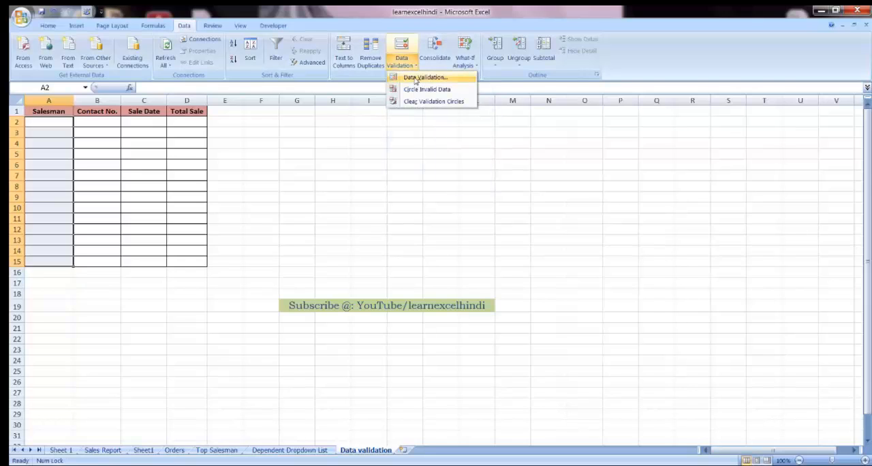
click(423, 77)
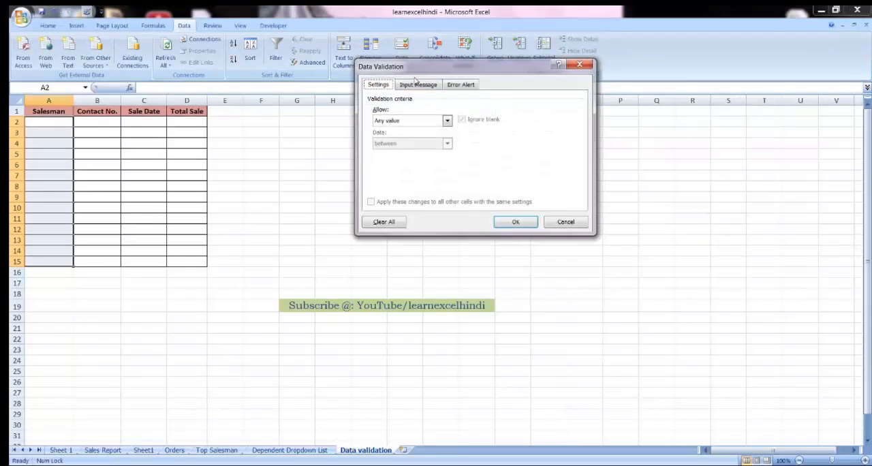
click(409, 123)
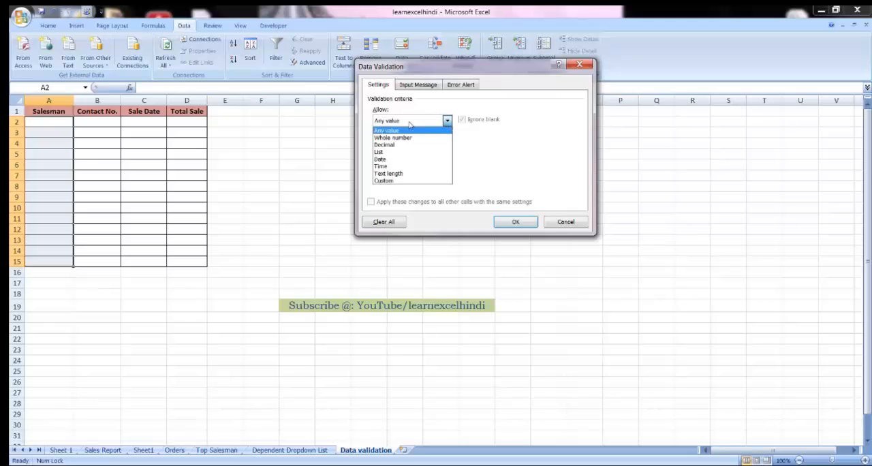
click(383, 181)
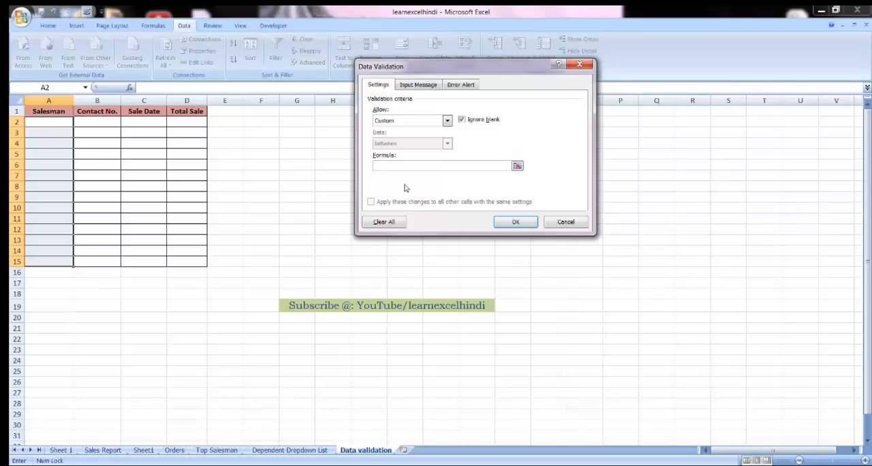
Step: Enter the validation formula =ISTEXT(A2:A15) for the Salesman cells and apply the rule
text(=ISTEXT()
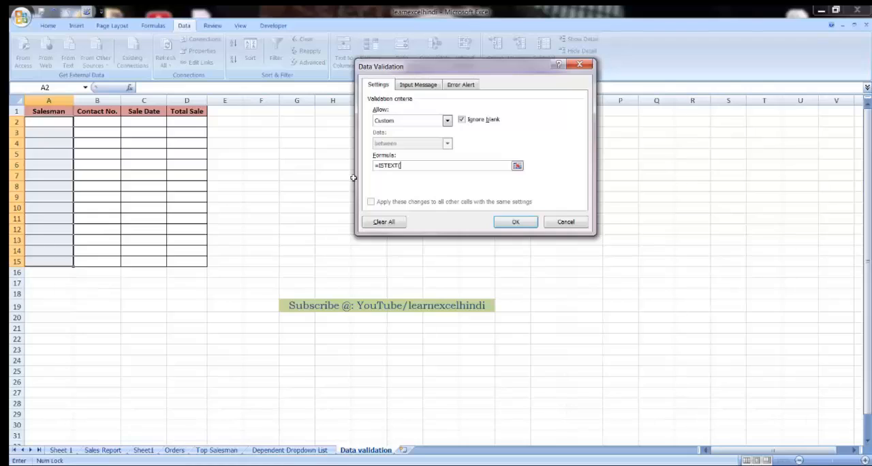
text(A2:A15))
click(516, 222)
Step: Try to enter the number 9654 in cell A2 to test the text-only validation rule
click(58, 124)
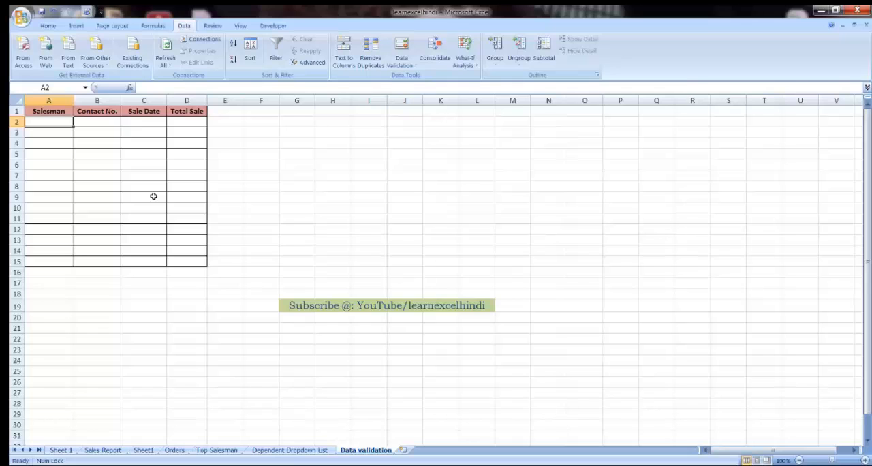
text(9654)
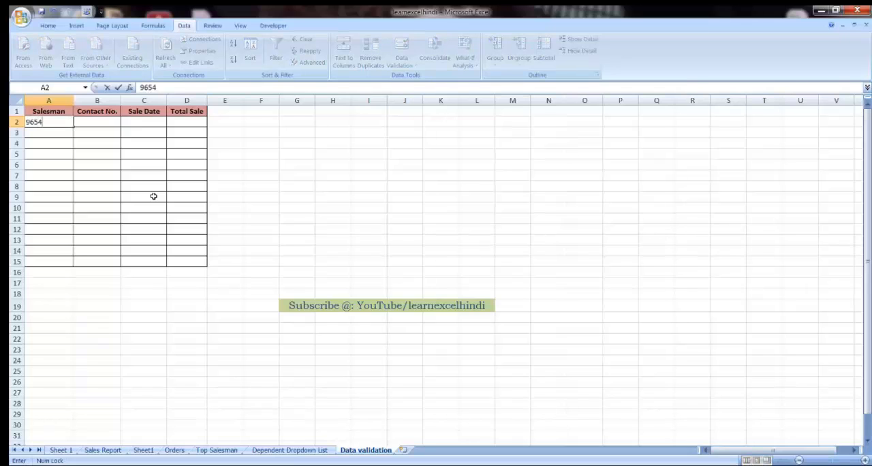
key(Return)
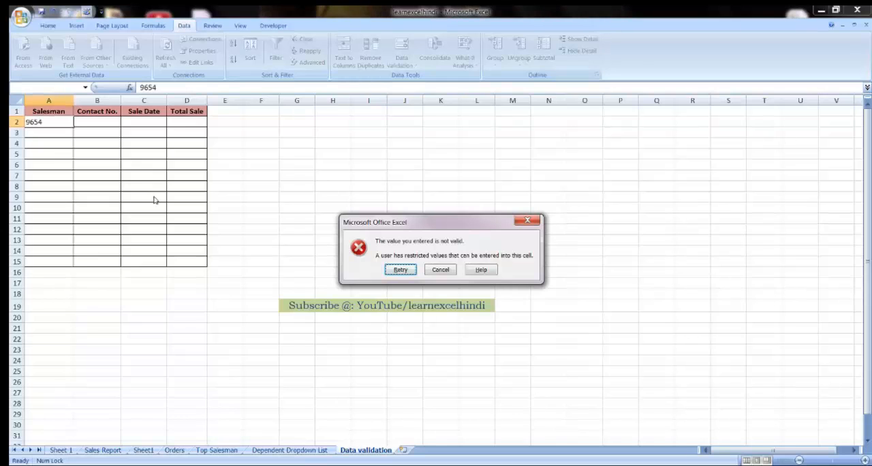
key(Escape)
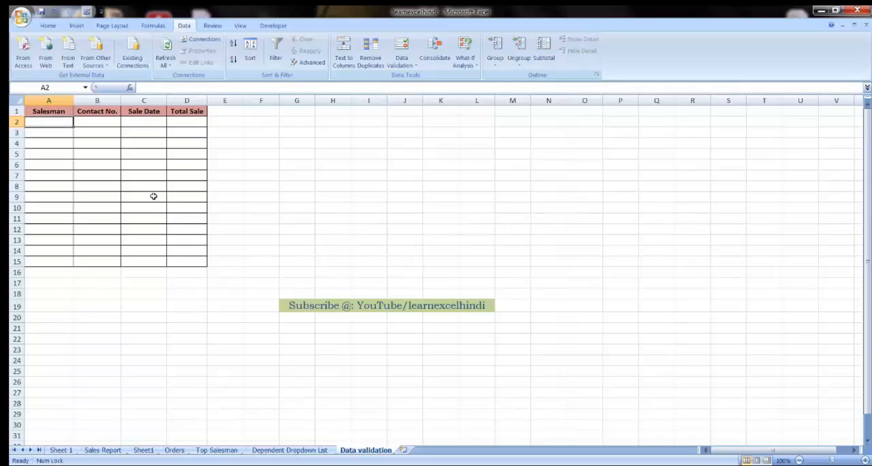
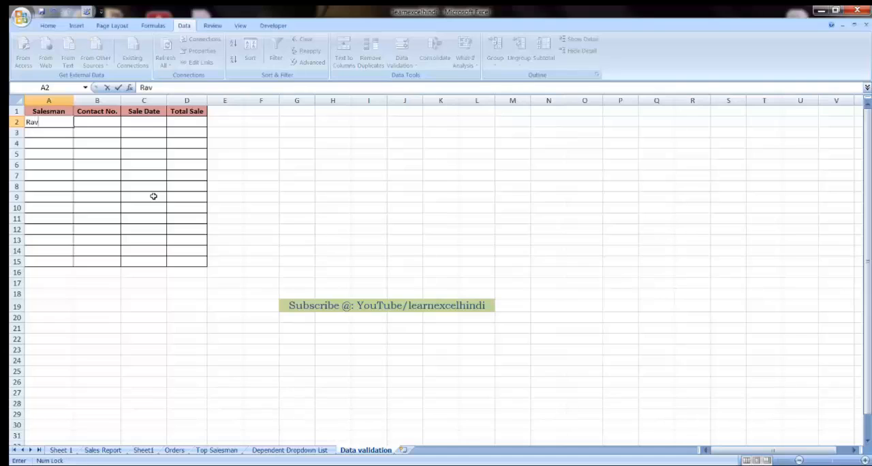
Step: Enter the salesman's full name in cell A2
key(Return)
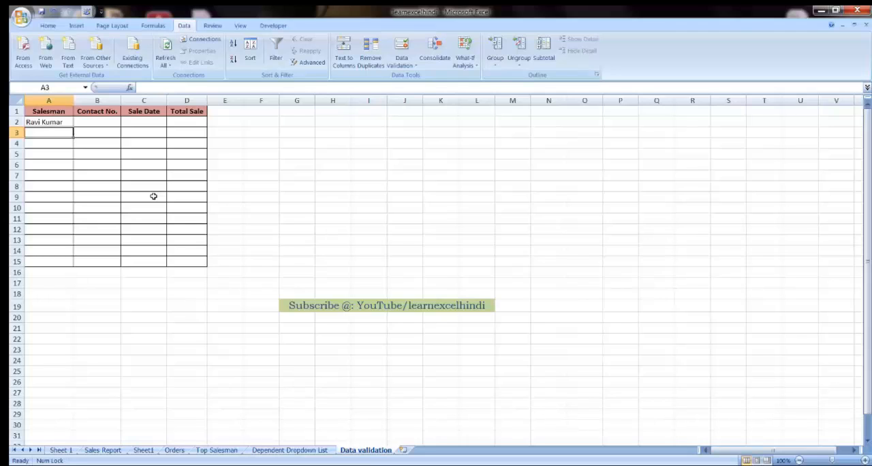
Step: Open data validation for the Contact No. cells B2:B15 and set the allowed criteria to Custom
key(Tab)
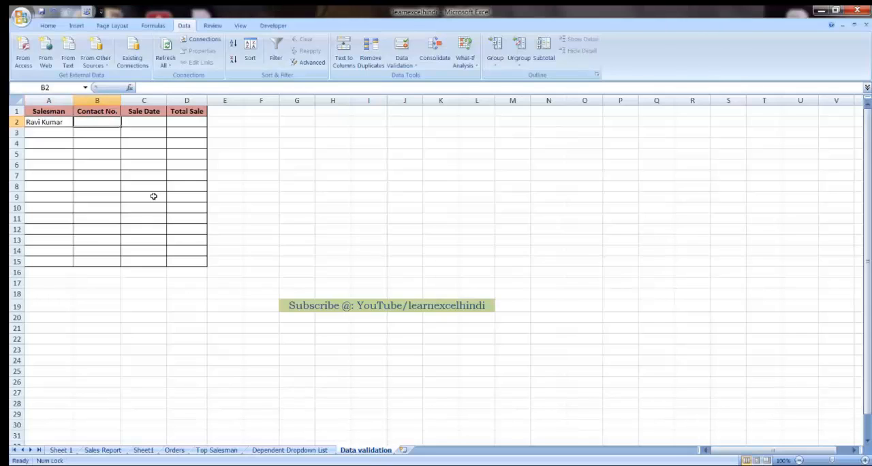
key(shift+Down)
key(shift+Down)
key(shift+Down)
key(shift+Down)
key(shift+Down)
key(shift+Down)
key(shift+Down)
key(shift+Down)
key(shift+Down)
key(shift+Down)
key(shift+Down)
key(shift+Down)
key(shift+Down)
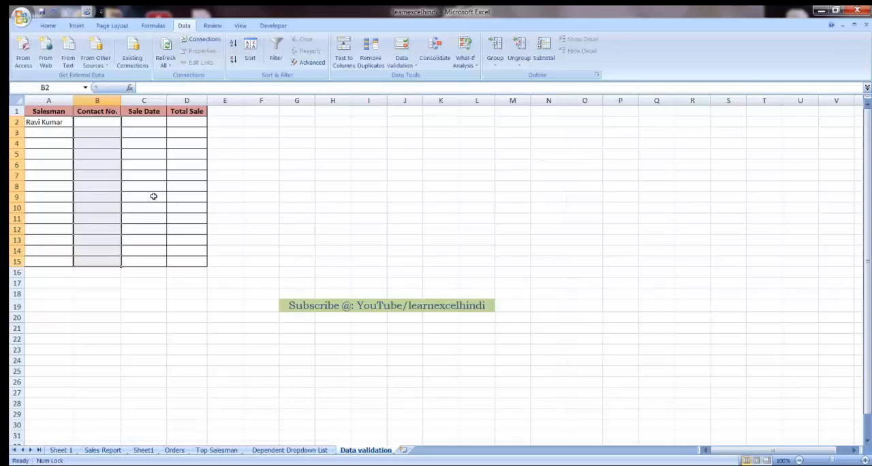
click(417, 67)
click(420, 78)
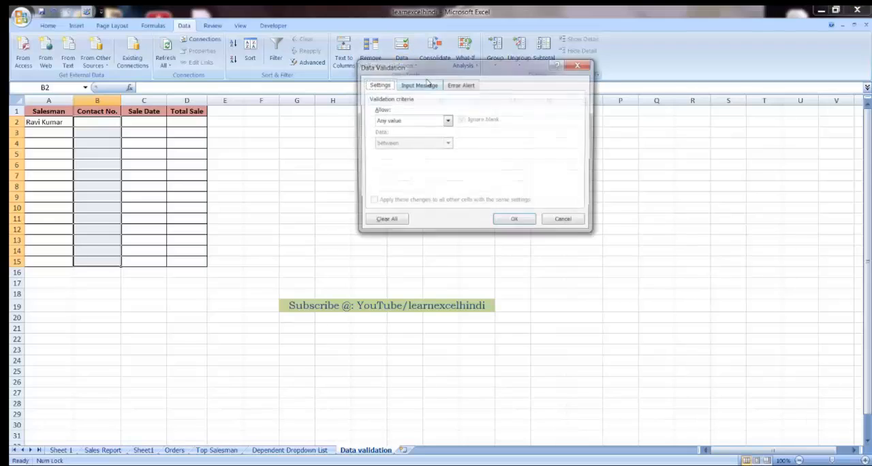
click(406, 120)
click(399, 181)
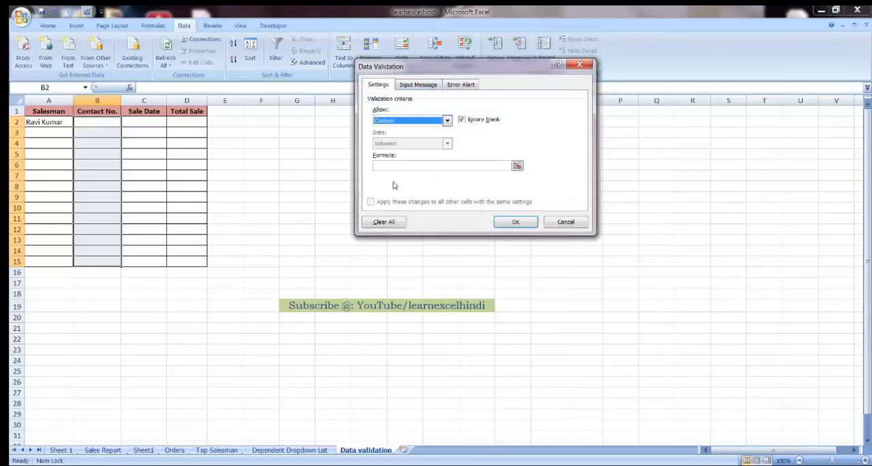
Step: Enter the validation formula =ISNUMBER(B2:B15) for the Contact No. cells and apply the rule
click(389, 165)
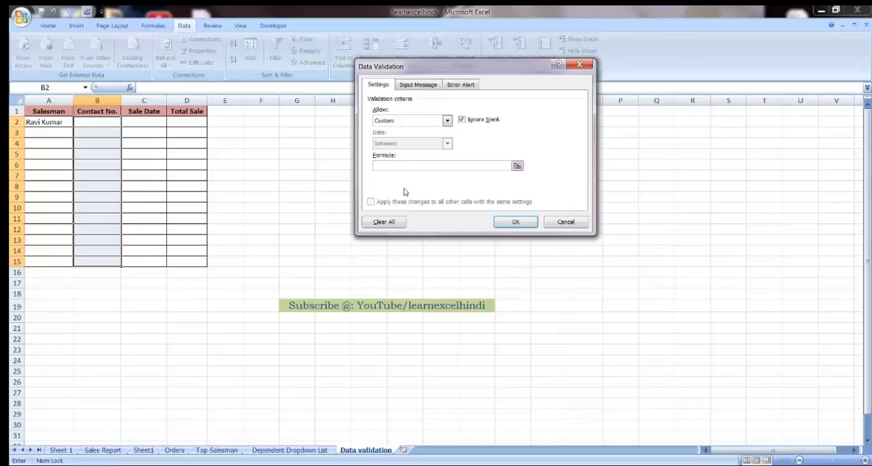
text(=)
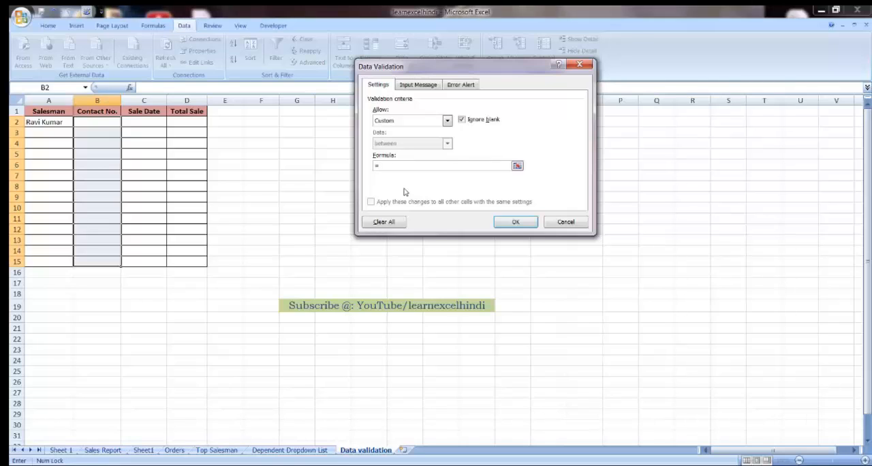
text(IS)
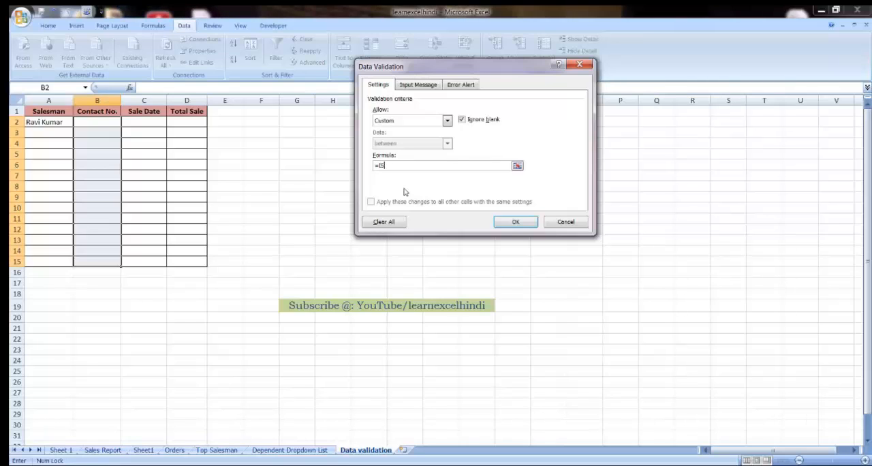
text(NUMBER(B2:B15)
text())
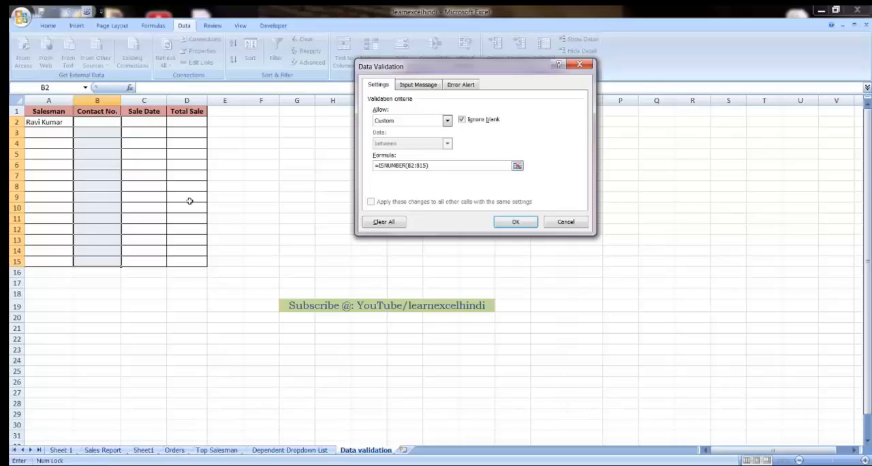
click(515, 223)
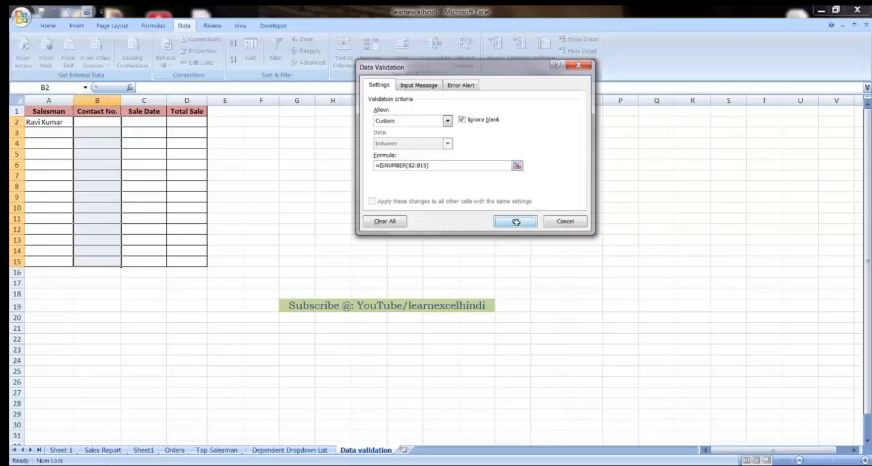
Step: Enter the salesman's contact number in cell B2
click(103, 123)
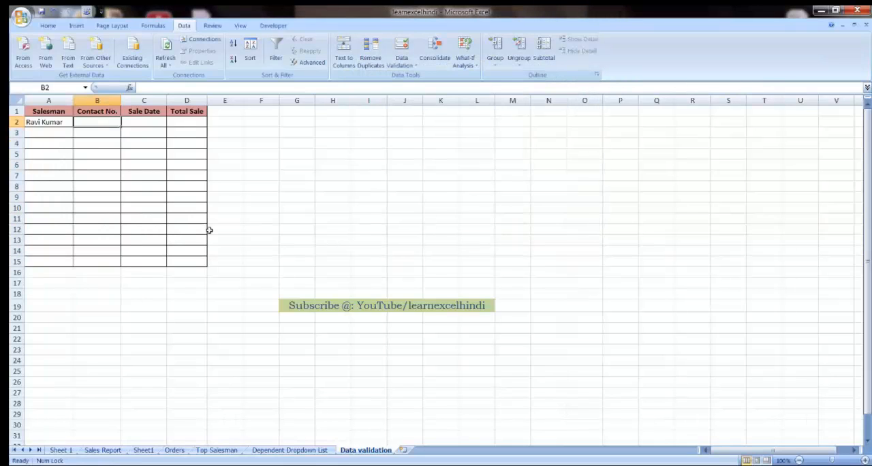
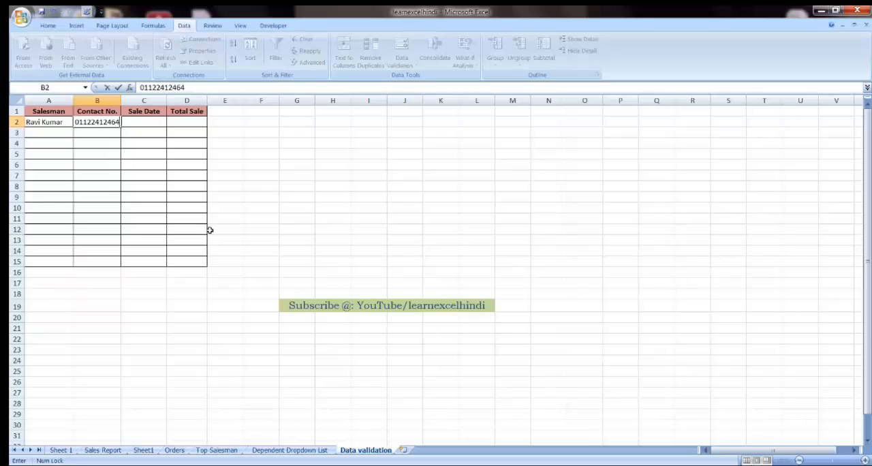
key(Return)
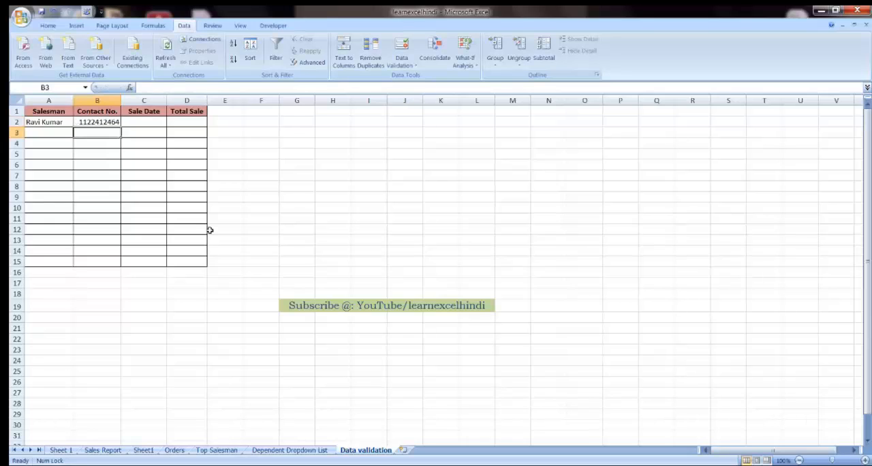
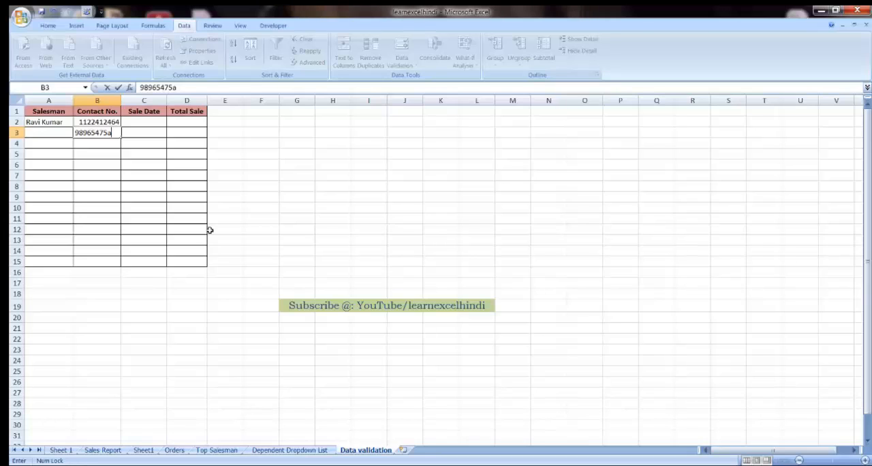
Step: Try to enter a contact number ending in the letter a in cell B3 to test the number-only validation rule
key(Return)
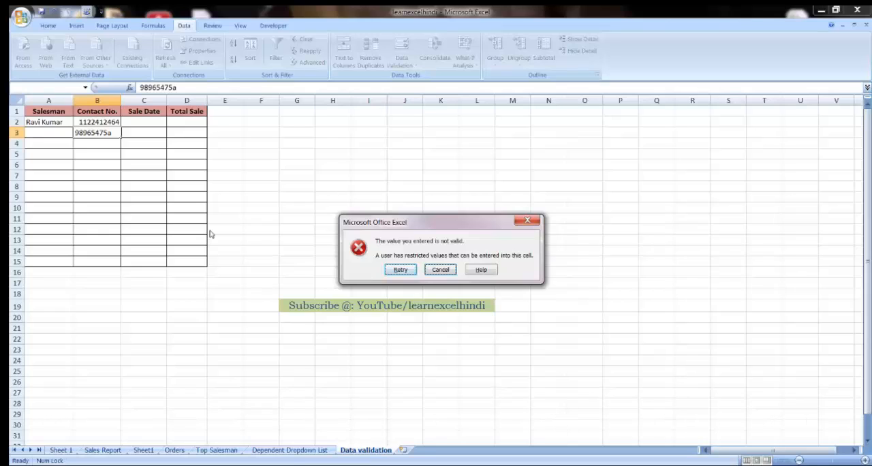
key(Escape)
Step: Select the Sale Date cells C2:C15
key(Up)
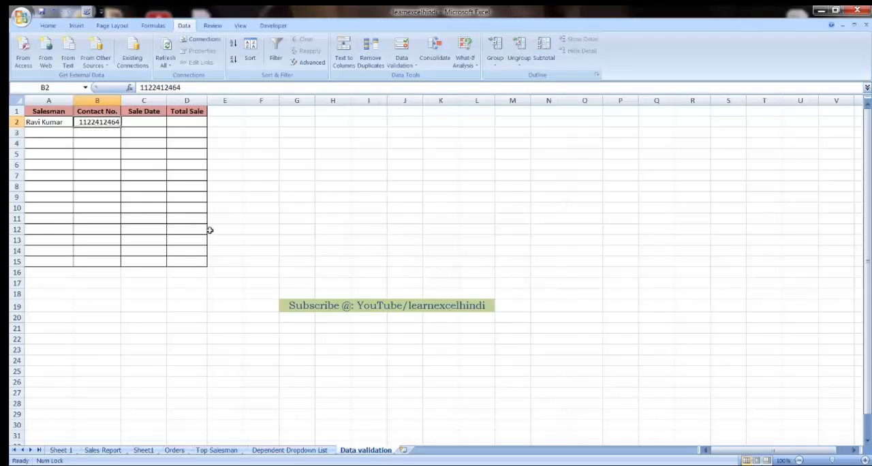
key(Right)
key(Left)
key(Right)
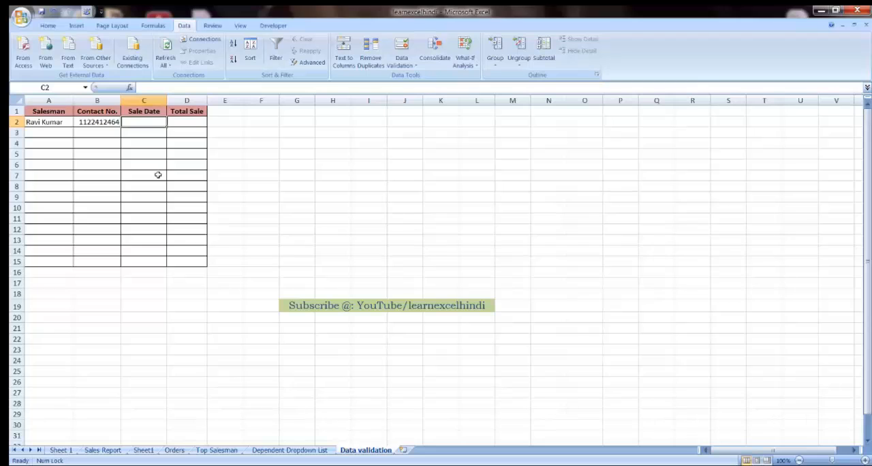
drag(157, 127, 147, 259)
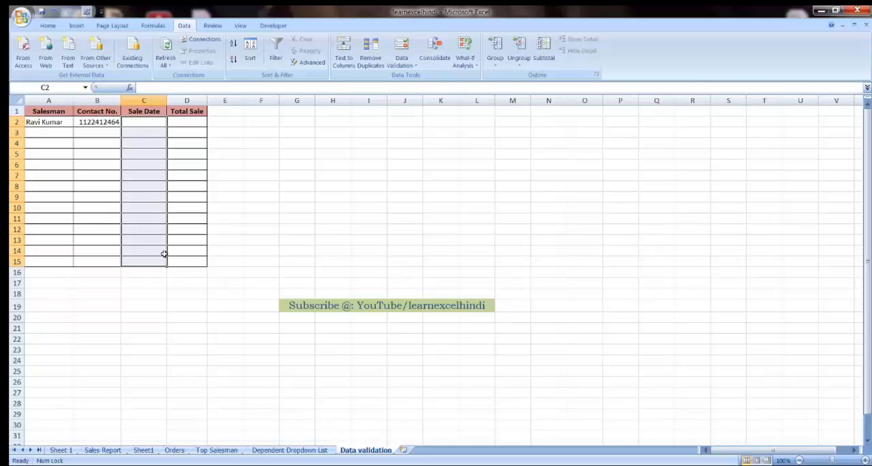
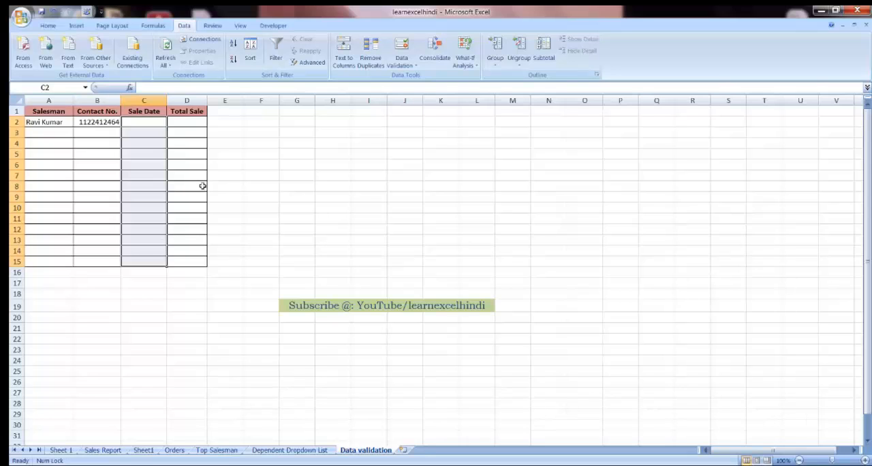
Step: Set a custom, formula-based validation criterion for the selected Sale Date cells C2:C15
click(414, 67)
click(418, 79)
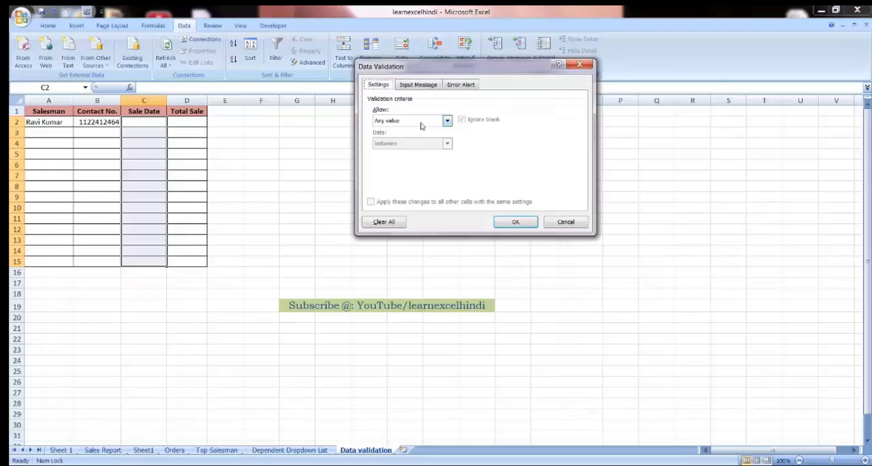
click(423, 123)
click(397, 181)
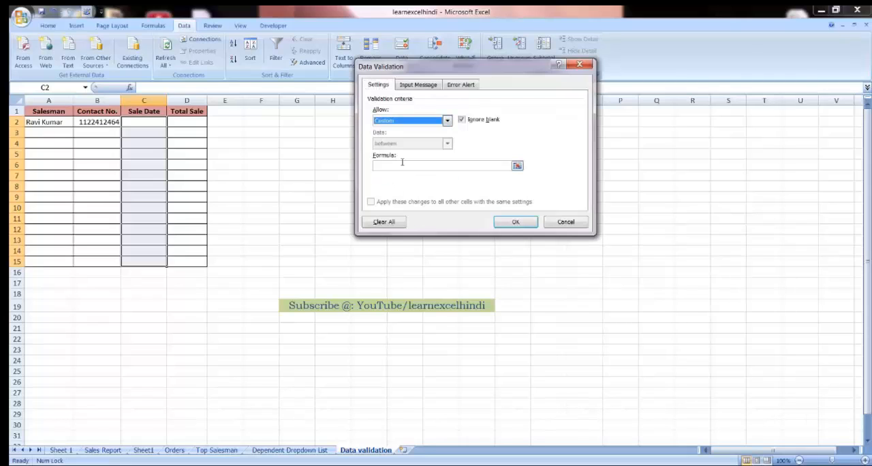
click(403, 165)
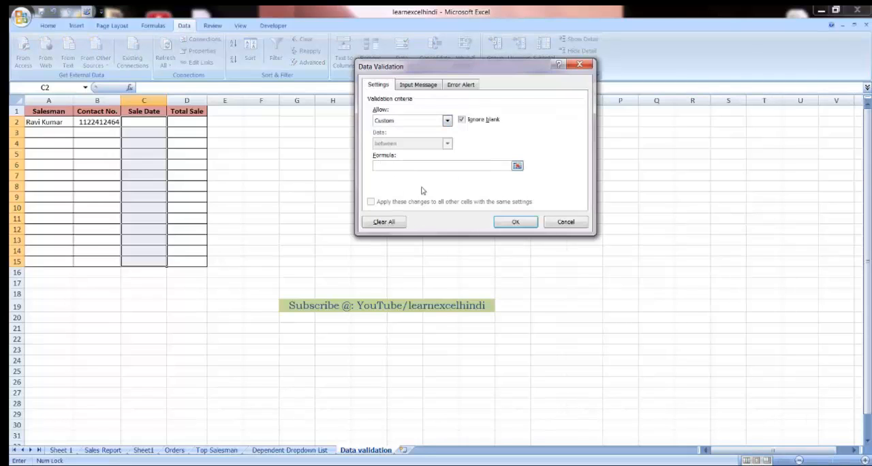
Step: Enter the validation formula =AND(WEEKDAY(C2)<>1,WEEKDAY(C2)<>7) for the Sale Date cells and apply the rule
text(=AND(WE)
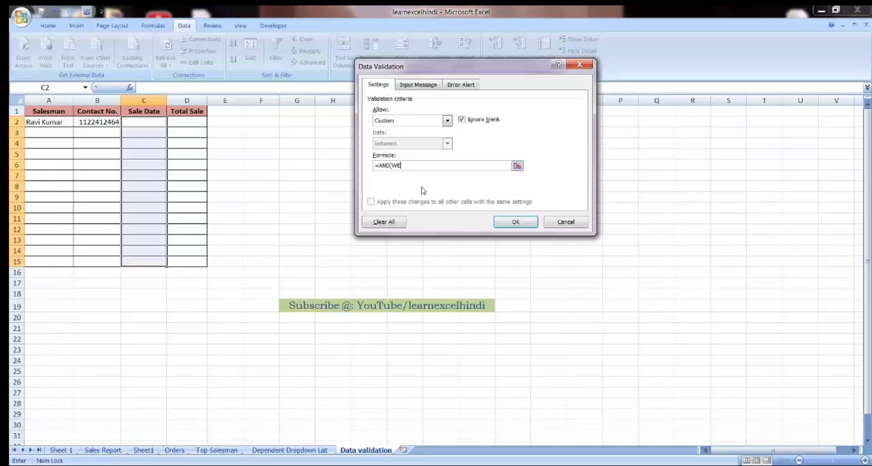
text(EKDAY)
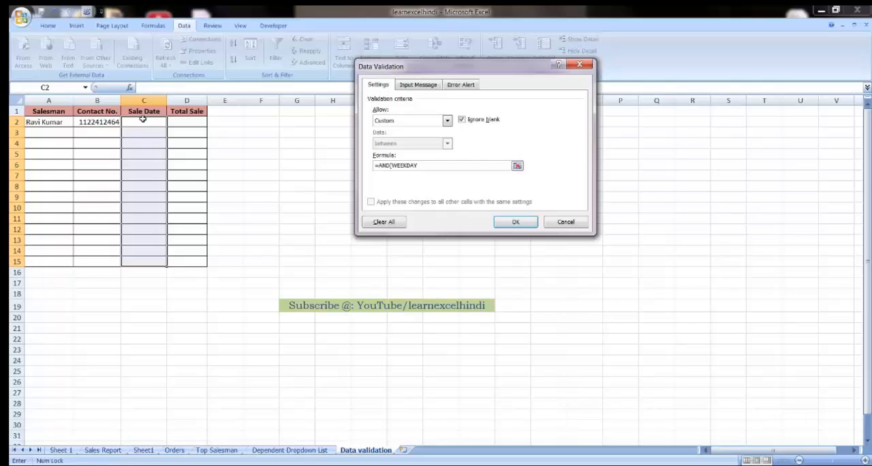
text((C2)<>1)
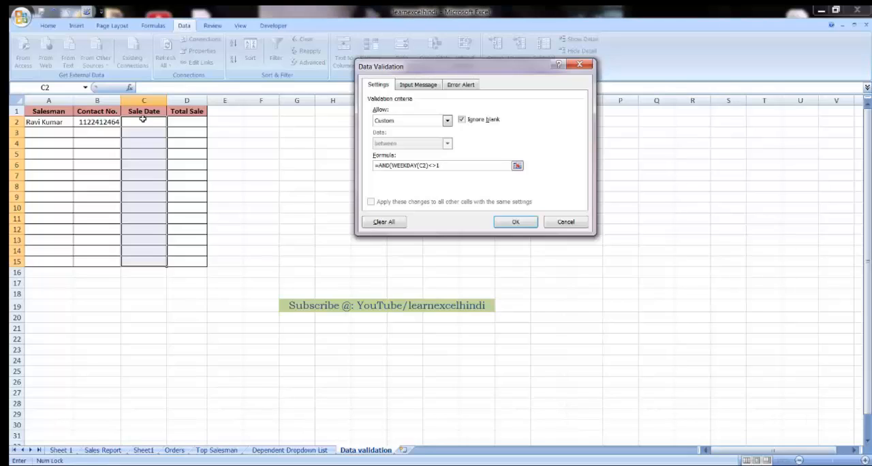
text(,WEEKDAY)
text(()
text(C2)<>7)
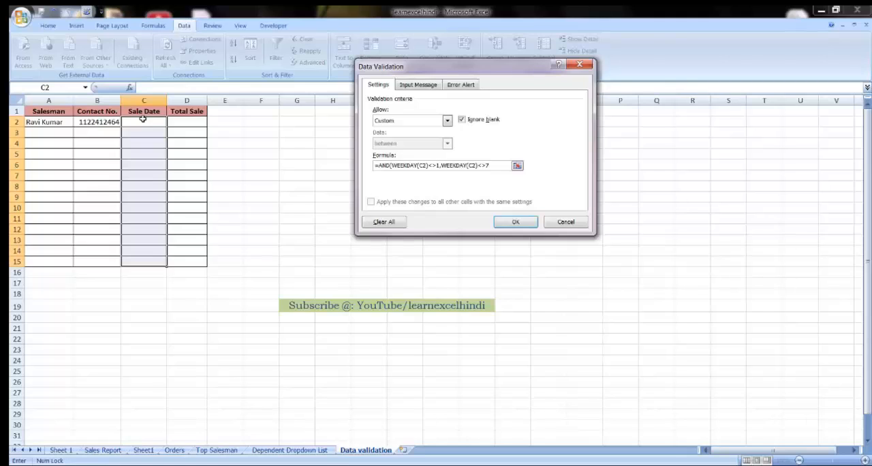
text())
click(513, 221)
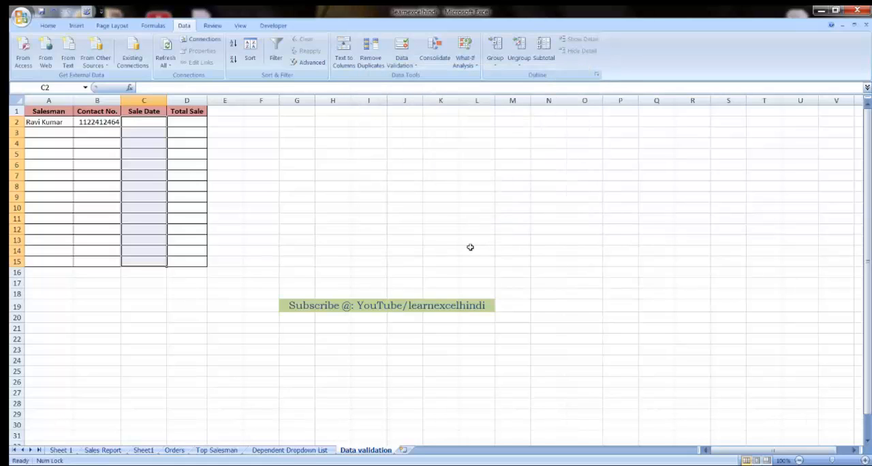
Step: Try to enter the Saturday date 23-04-2016 in cell C2 to test the weekday-only rule
click(150, 123)
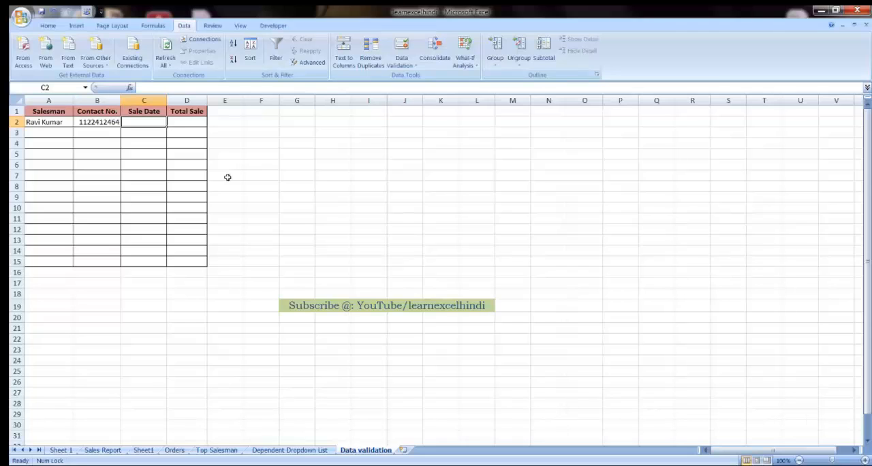
text(23)
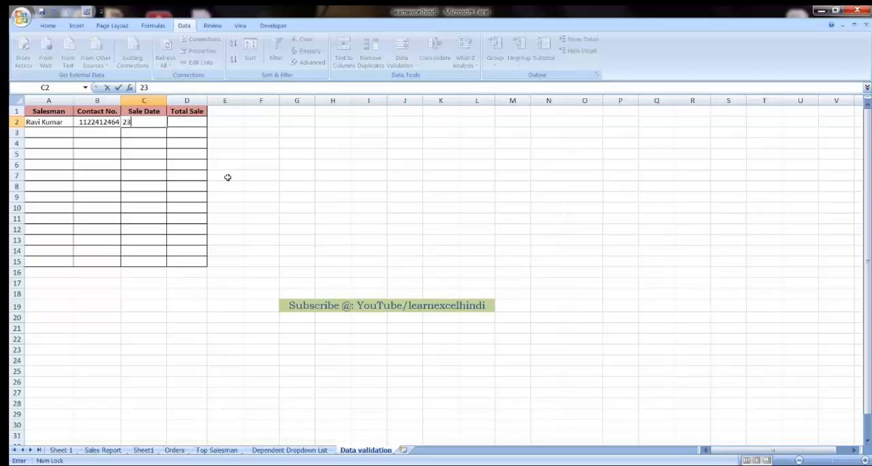
text(-04-2016)
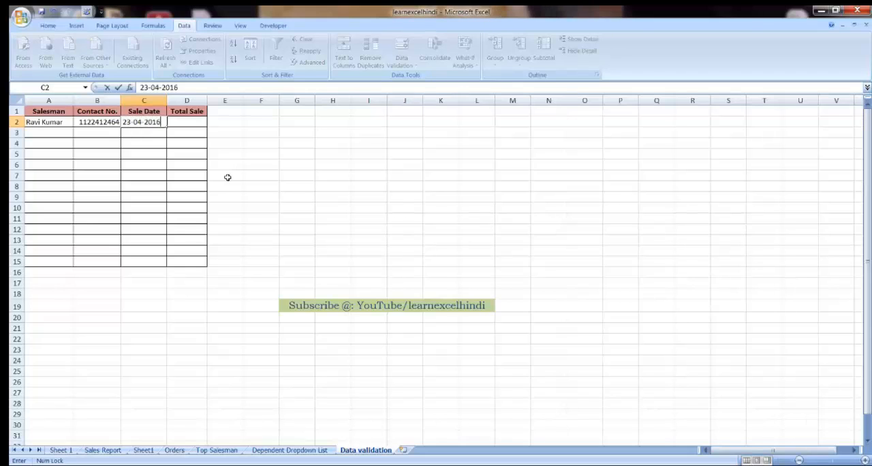
key(Return)
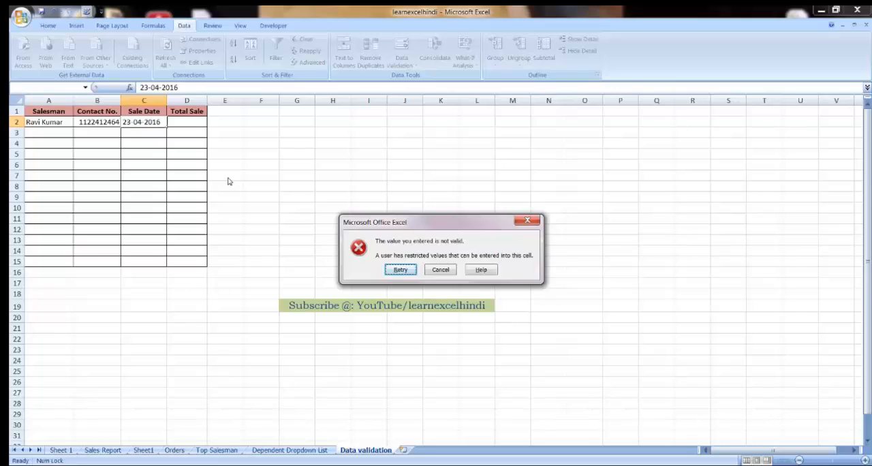
key(Tab)
key(Return)
Step: Try to enter the Sunday date 24-04-2016 in cell C2 to test the rule again
text(24)
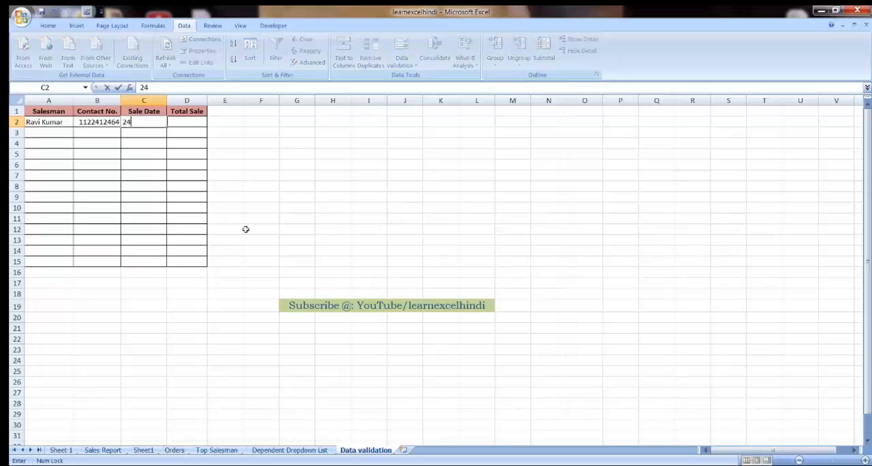
text(-04-2016)
key(Return)
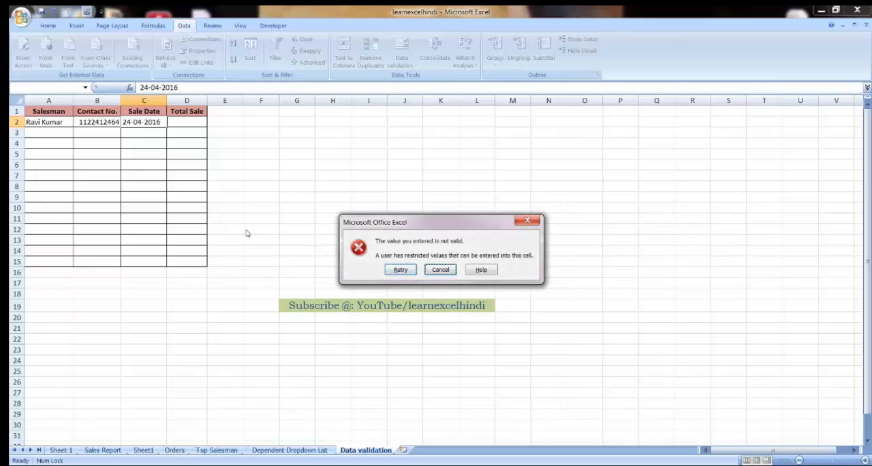
key(Escape)
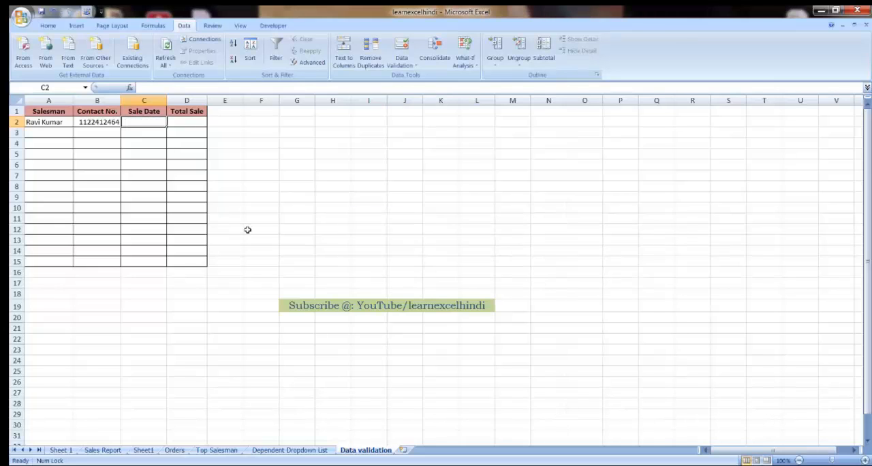
Step: Enter the weekday date 22-04-2016 as the sale date in cell C2
text(22-)
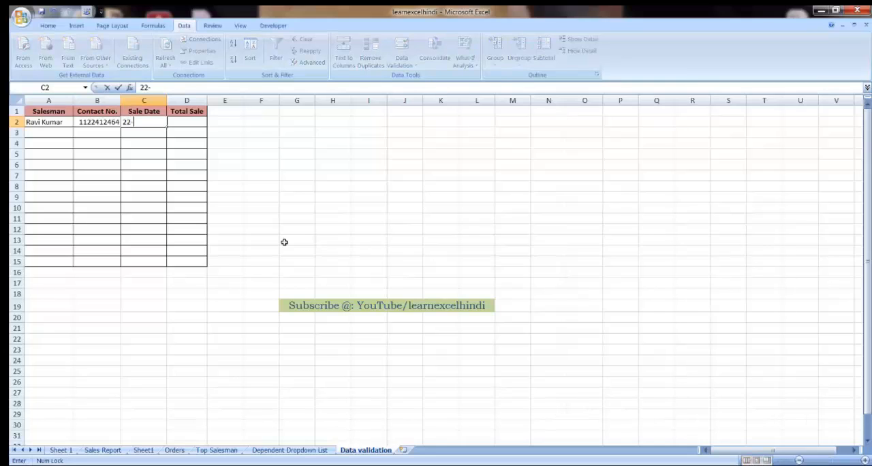
text(04-2016)
key(Return)
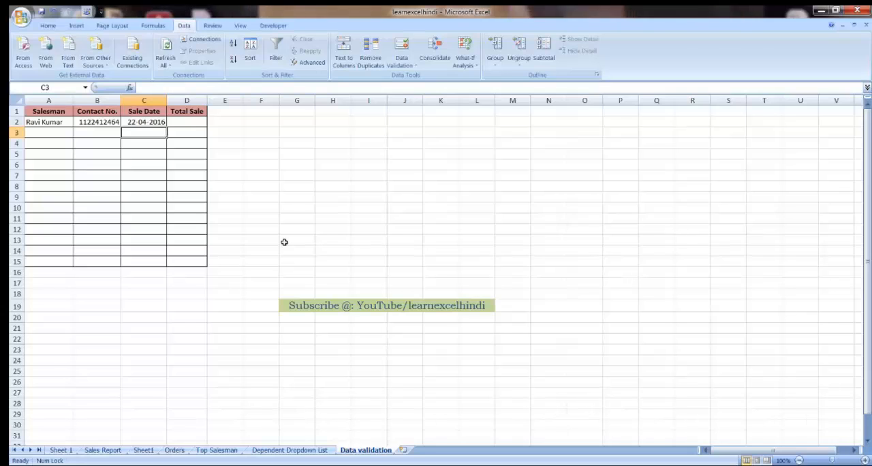
Step: Select the Total Sale cells D2:D15 and set a custom, formula-based validation criterion for them
key(Up)
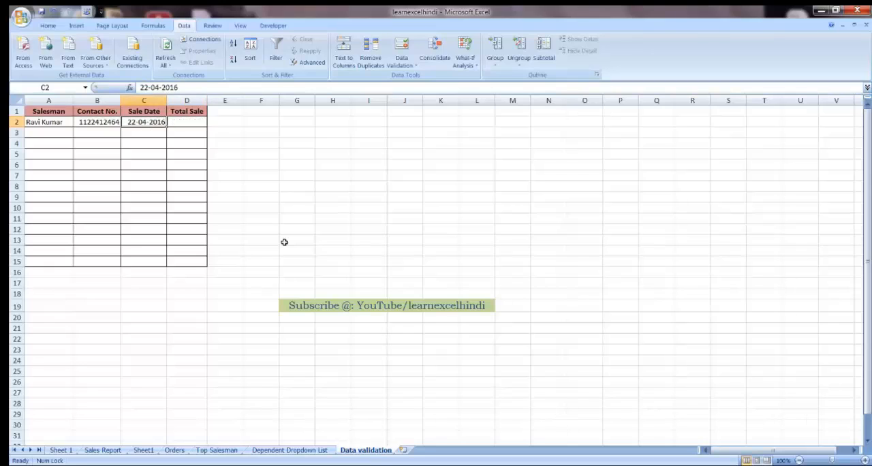
key(Right)
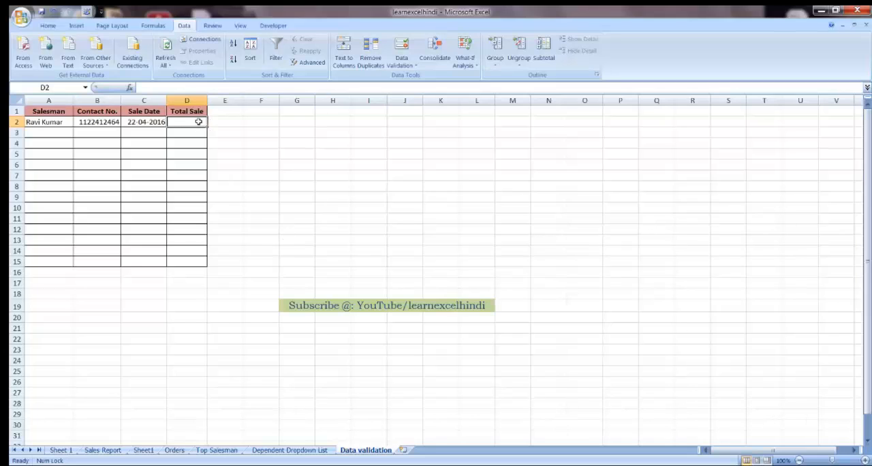
drag(197, 122, 195, 264)
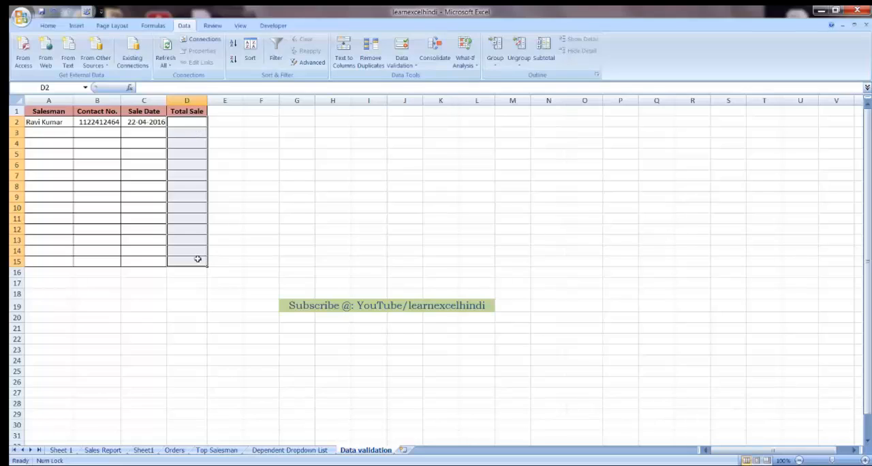
click(415, 66)
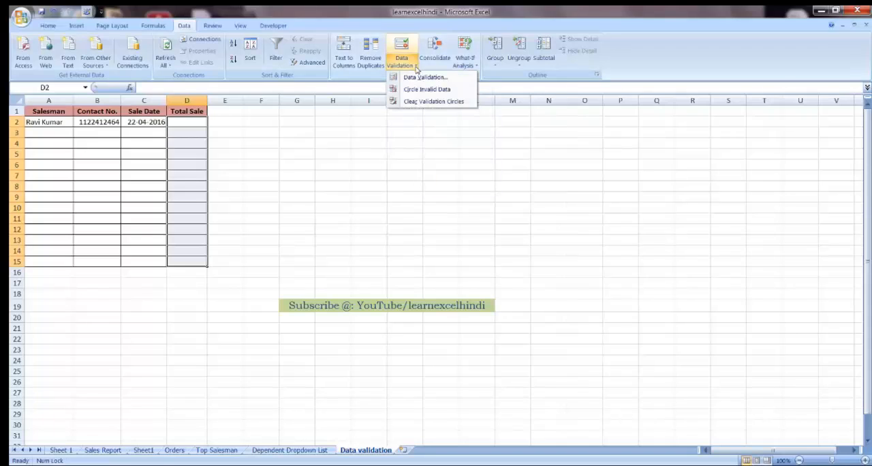
click(422, 78)
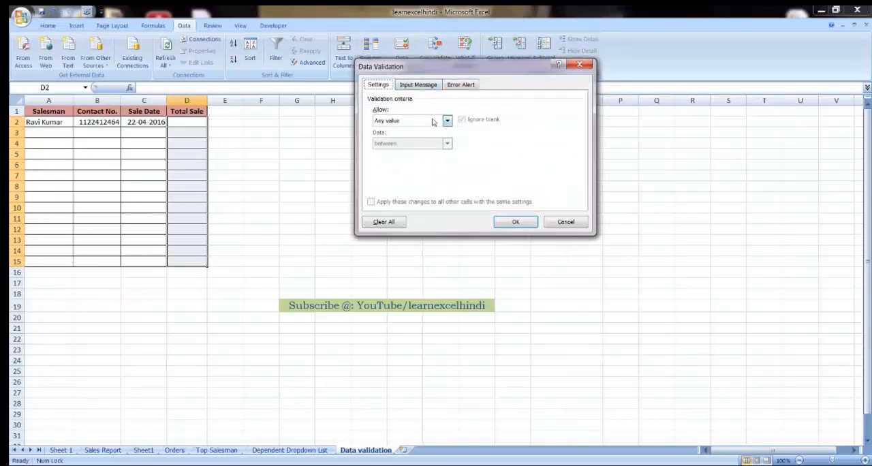
click(432, 121)
click(390, 181)
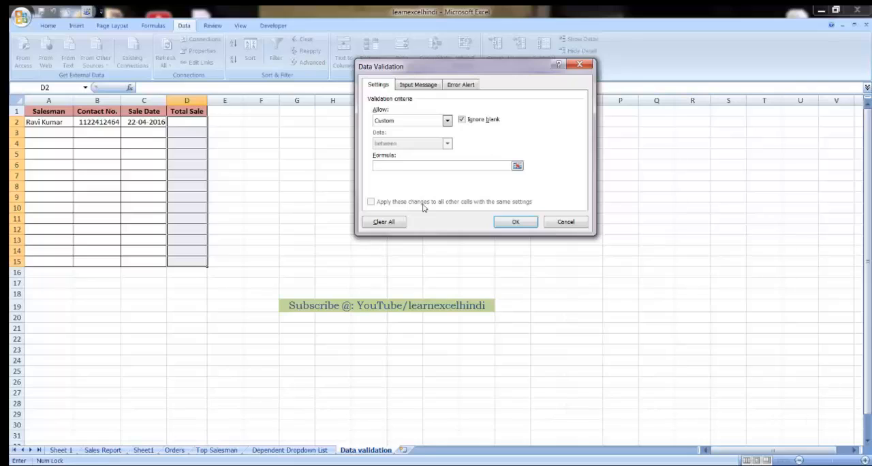
Step: Enter the validation formula =COUNTIF($D$2:$D$15,D2)<=1 for the Total Sale cells and apply the rule
text(=COUNTIF()
text($)
text(d)
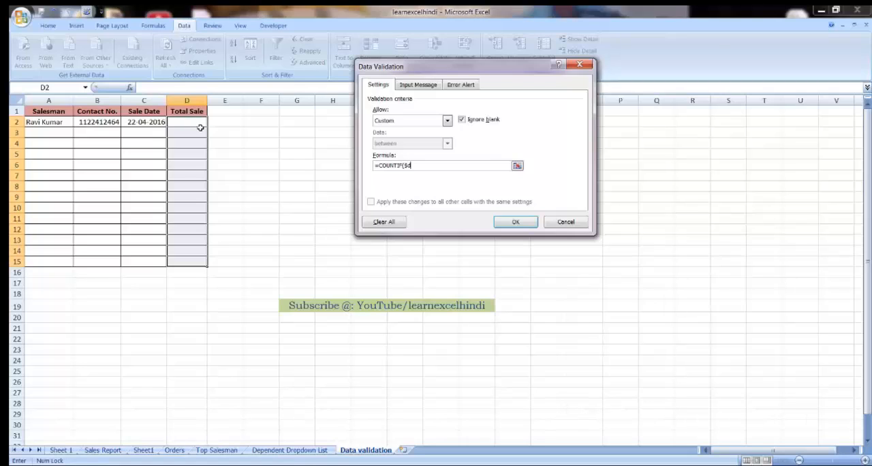
key(BackSpace)
text(D)
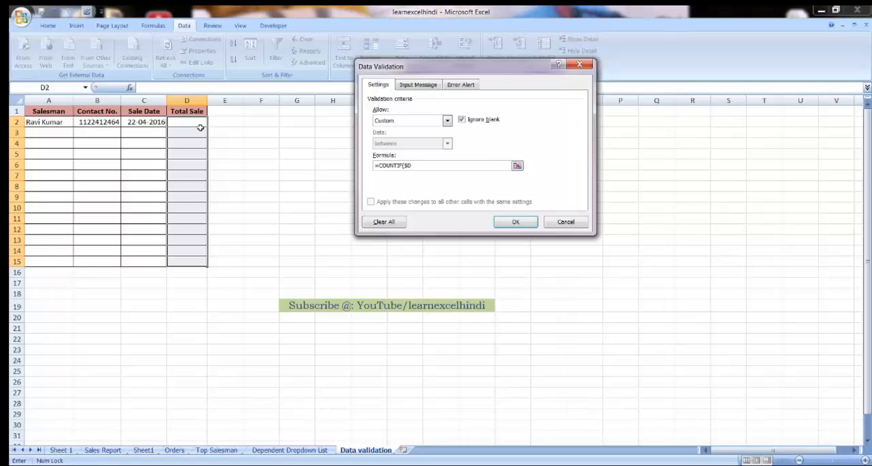
text($2:$D$15,D2))
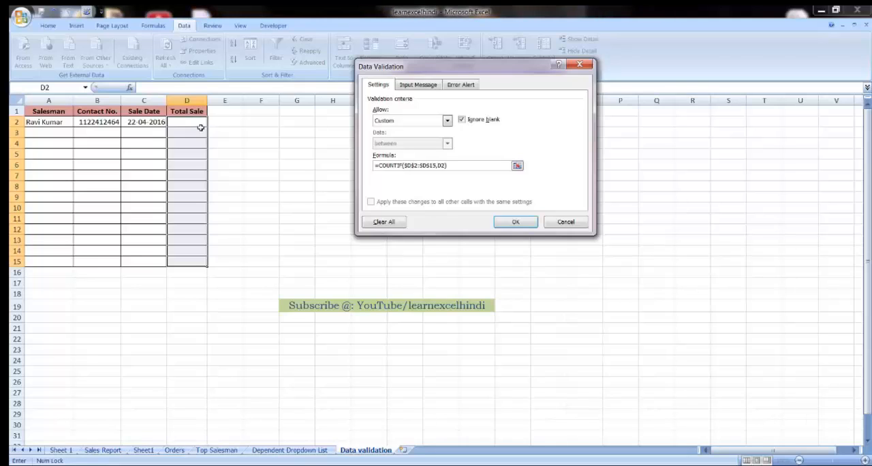
text(<=1)
click(515, 223)
Step: Enter 1000 as the first Total Sale value in cell D2
click(196, 125)
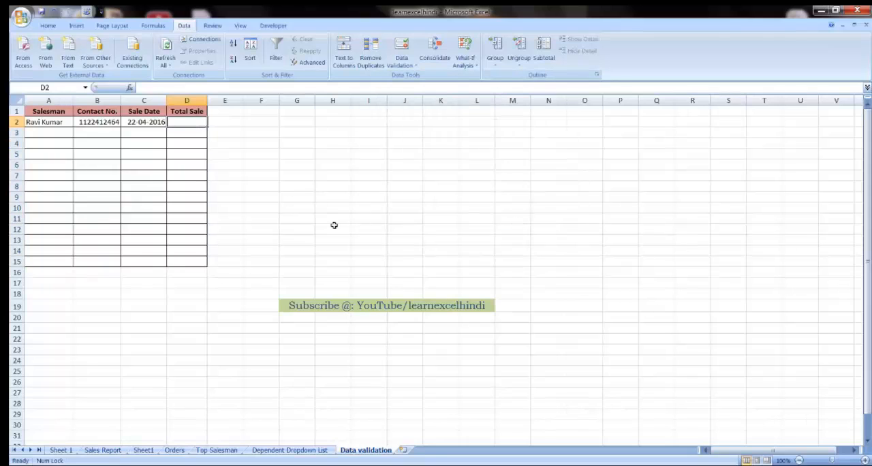
text(1000)
key(Return)
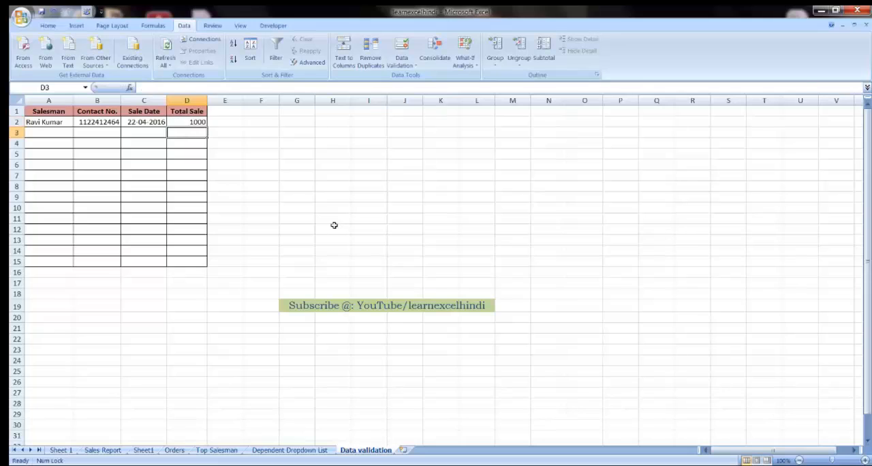
Step: Try to enter the duplicate value 1000 in cell D3 to test the no-duplicates rule
text(1000)
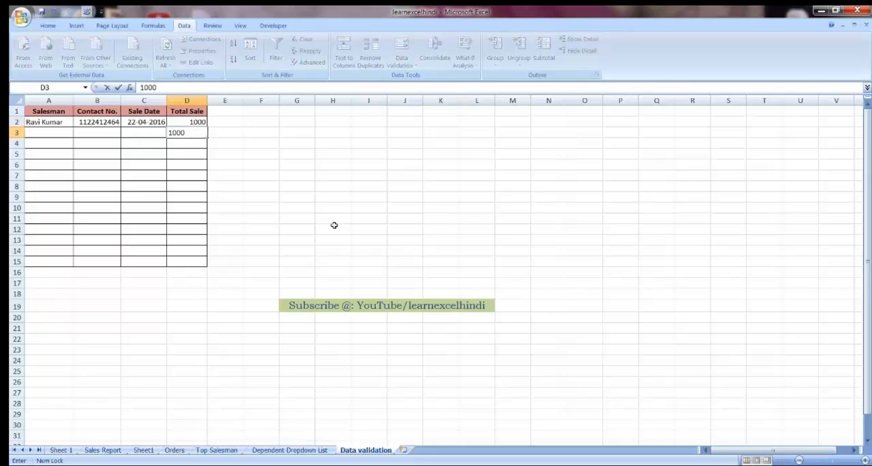
key(Return)
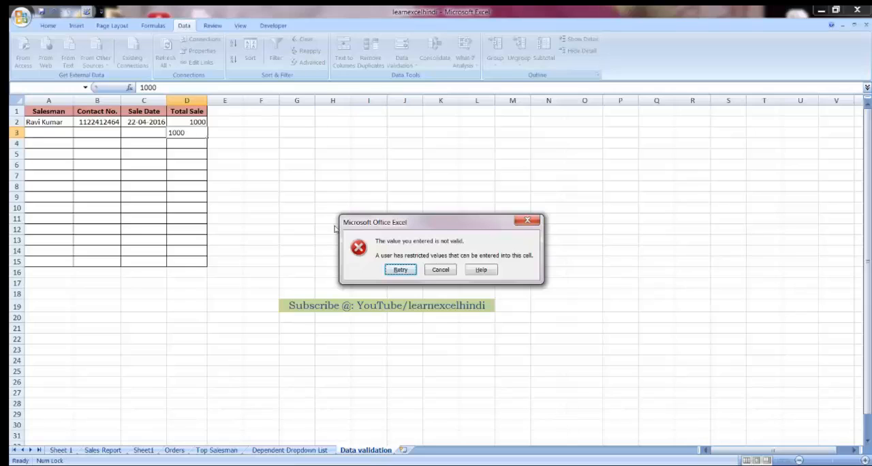
key(Tab)
key(Return)
Step: Enter the unique value 1001 in cell D3 to test the no-duplicates rule, and clear that cell again
text(1001)
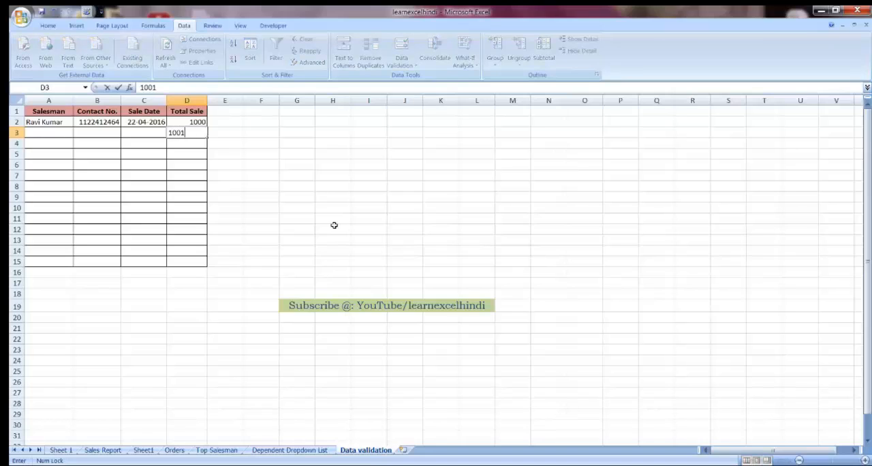
key(Return)
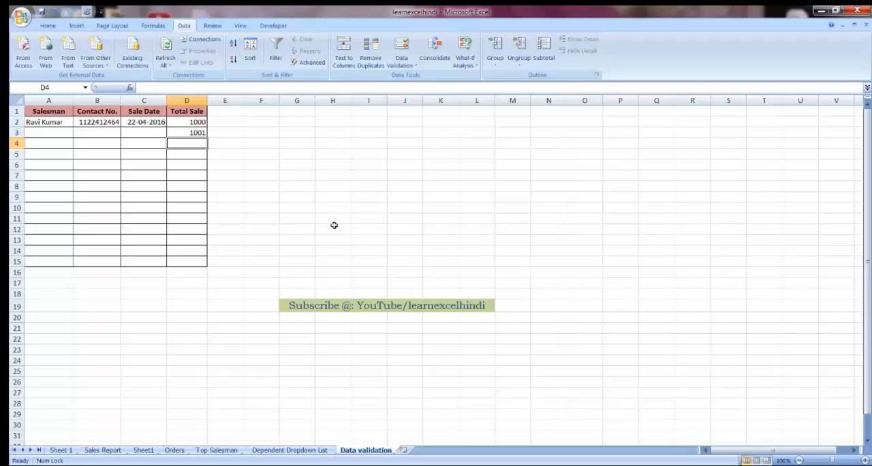
key(Up)
key(Delete)
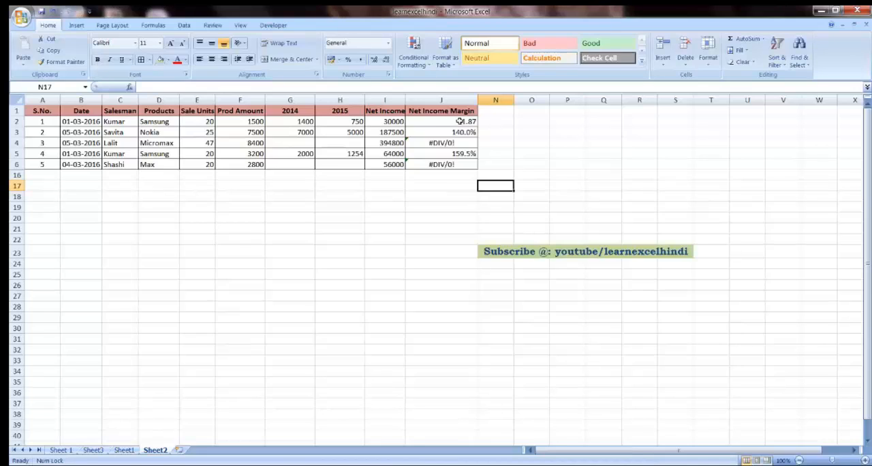
Step: Examine the Net Income Margin formulas in column J and the source cells behind the #DIV/0! errors
drag(456, 117, 193, 164)
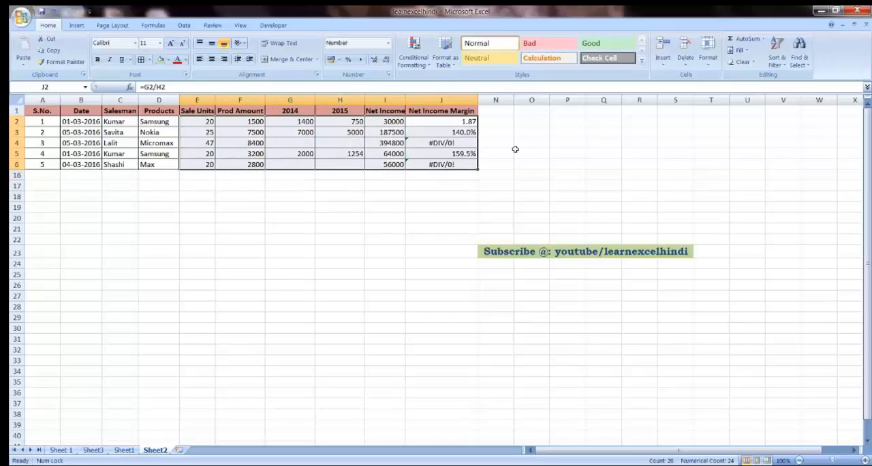
click(448, 134)
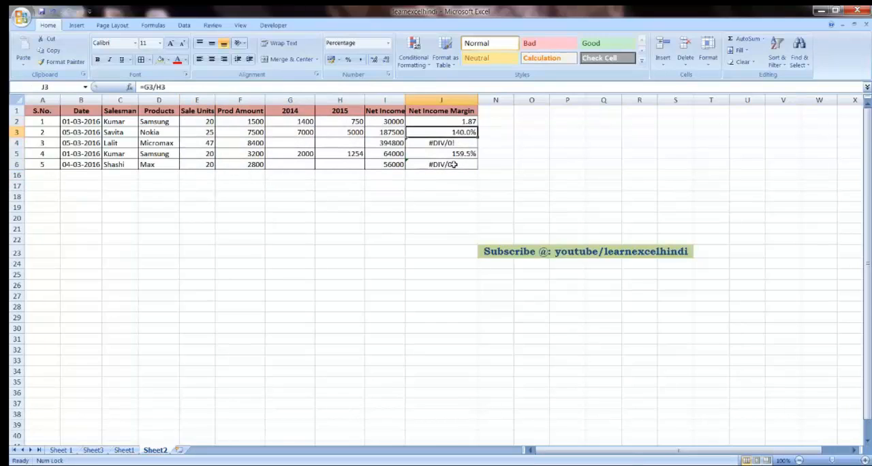
key(Down)
key(Down)
key(Down)
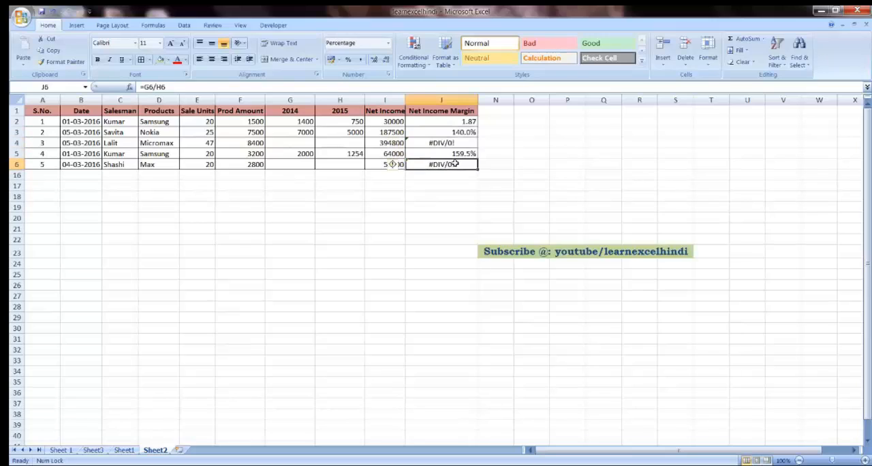
key(Left)
key(Up)
key(Up)
key(Right)
key(Left)
key(Left)
key(Left)
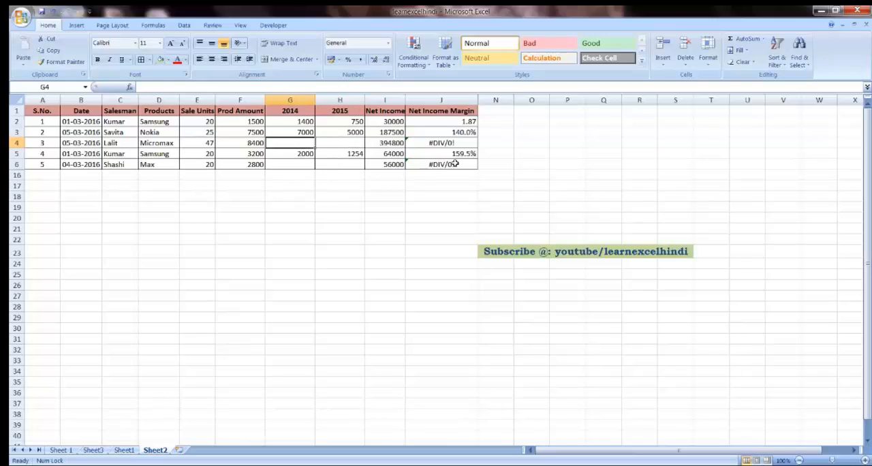
key(Right)
key(Right)
key(Right)
key(Down)
key(Down)
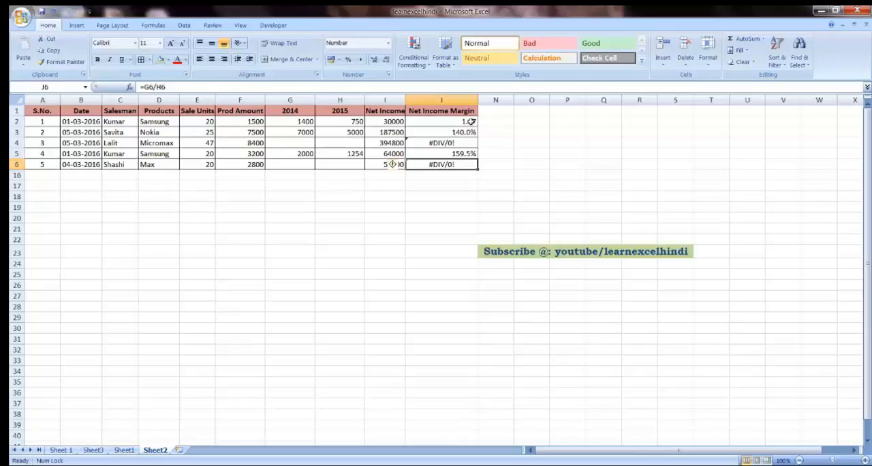
Step: Select only the formula cells containing errors within E2:J6 using Go To Special, excluding numbers, text and logicals
drag(470, 121, 206, 164)
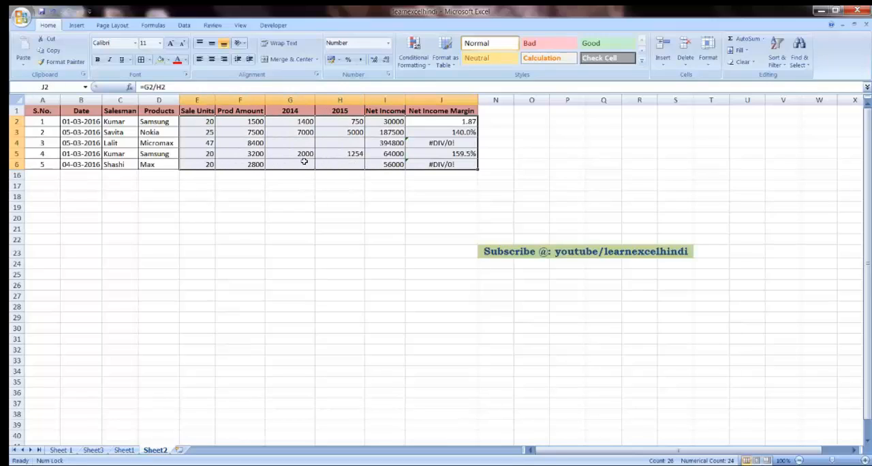
click(808, 64)
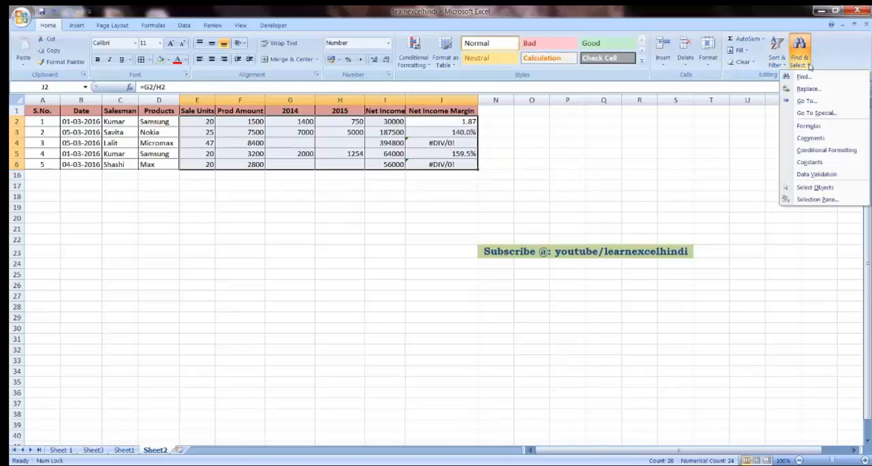
click(813, 114)
click(443, 166)
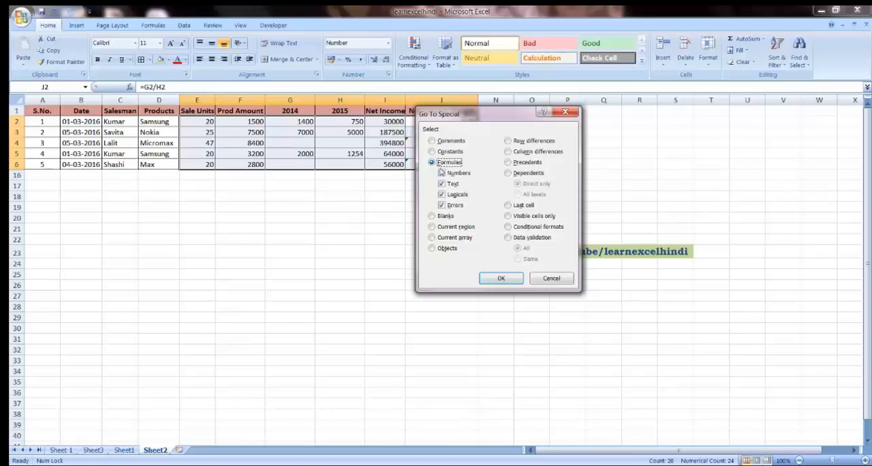
click(441, 173)
click(442, 184)
click(441, 195)
click(500, 279)
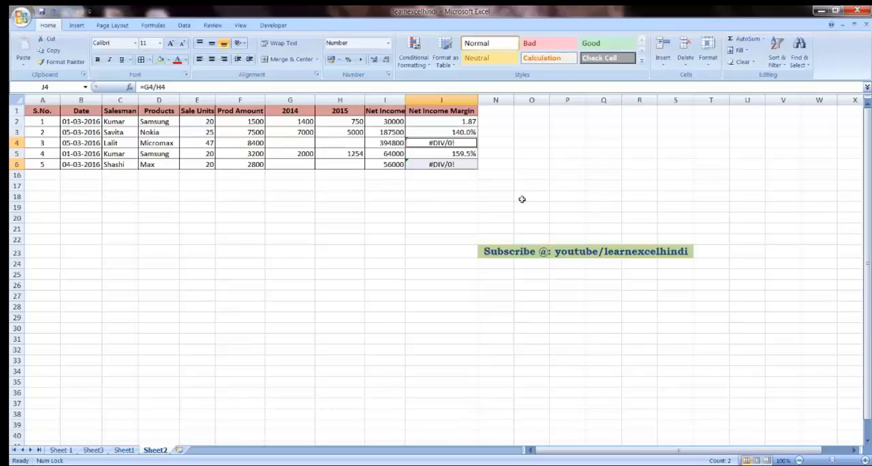
Step: Fill all selected error cells with NA at once, and undo the last two changes
text(NA)
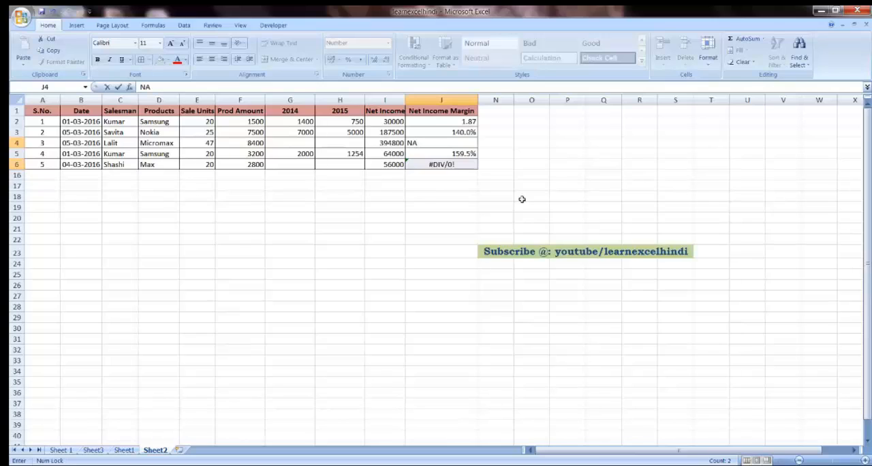
key(ctrl+Return)
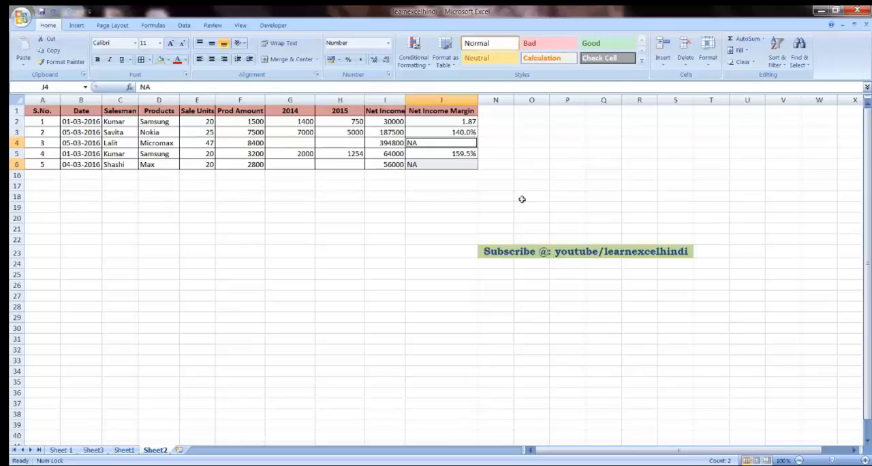
key(ctrl+z)
key(ctrl+z)
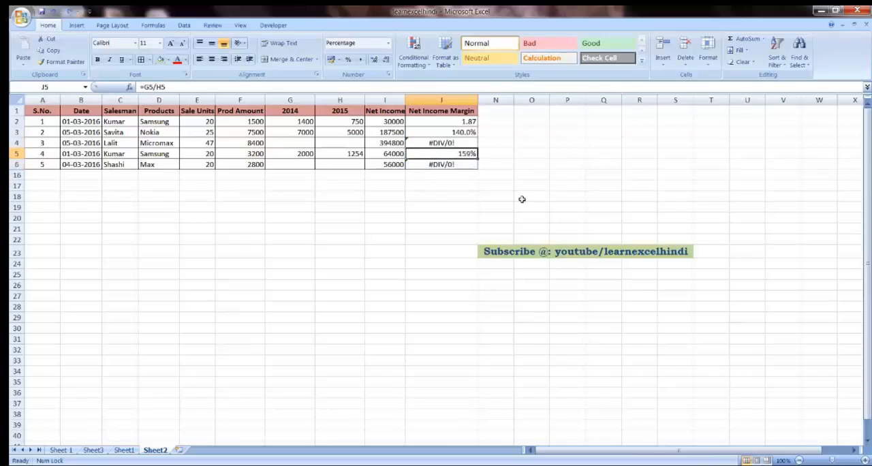
Step: Start a new conditional formatting rule for E2:J6 that formats only cells containing Errors
click(522, 197)
click(453, 142)
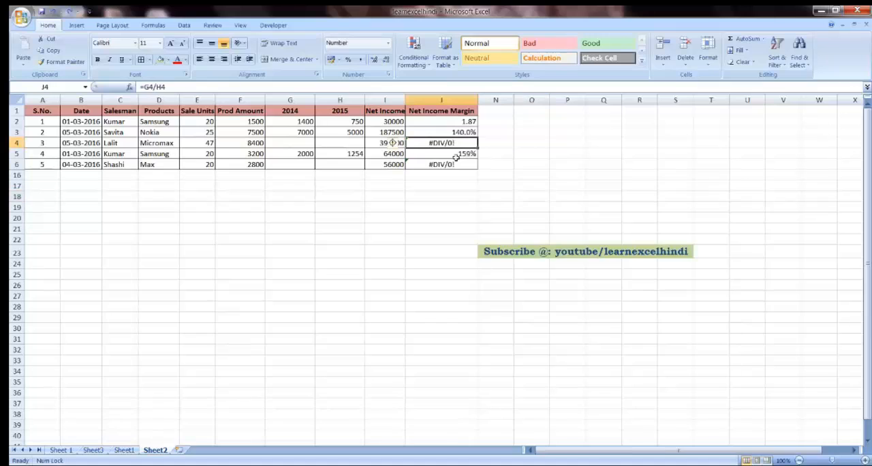
click(457, 165)
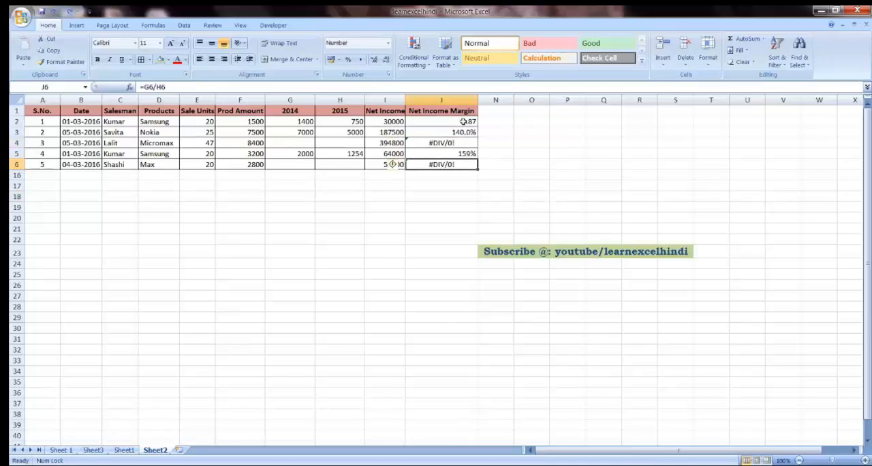
drag(461, 121, 199, 166)
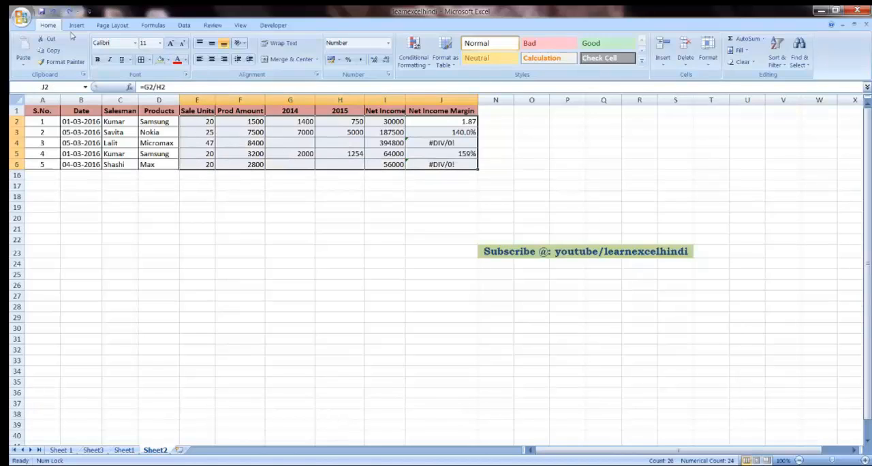
click(428, 68)
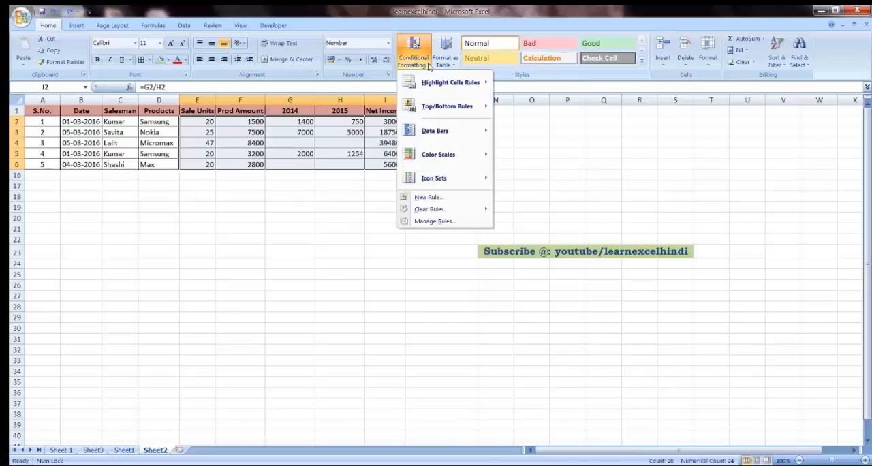
click(429, 197)
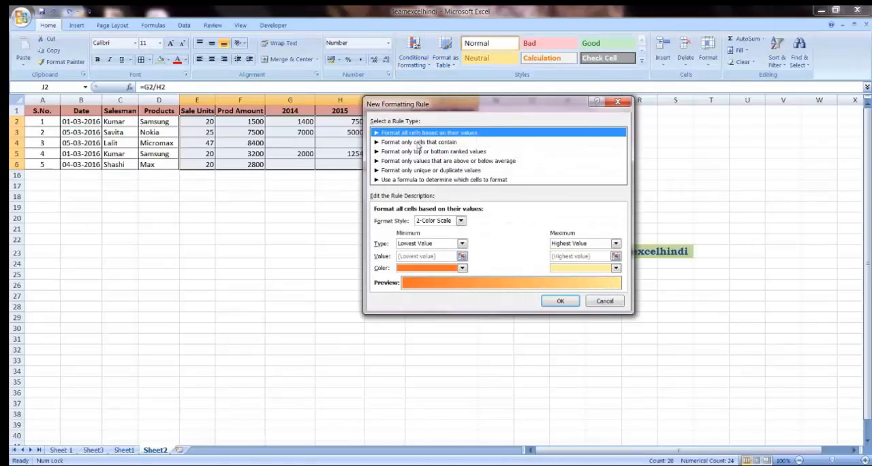
click(406, 142)
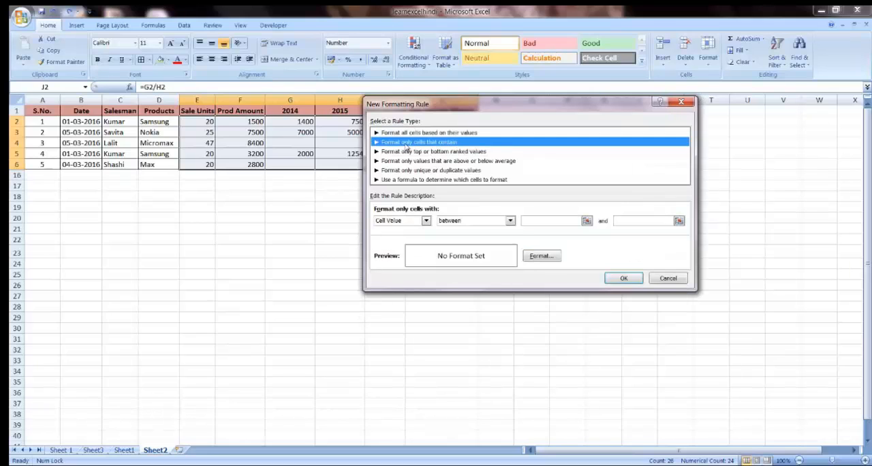
click(412, 224)
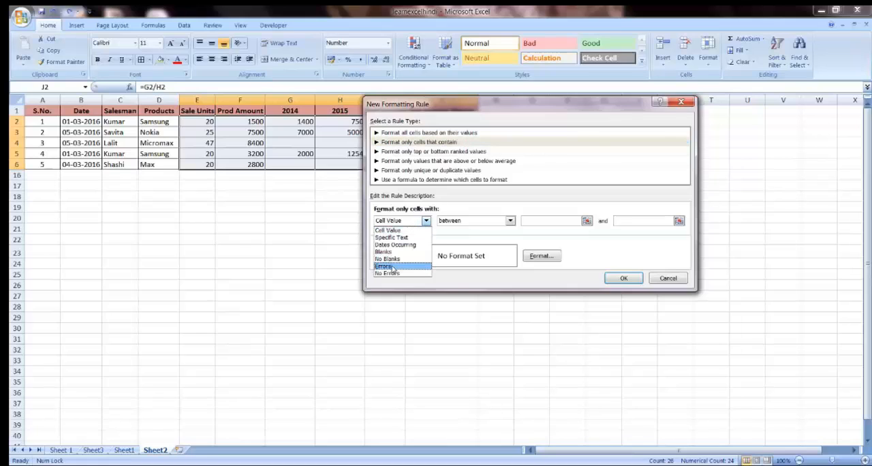
click(411, 268)
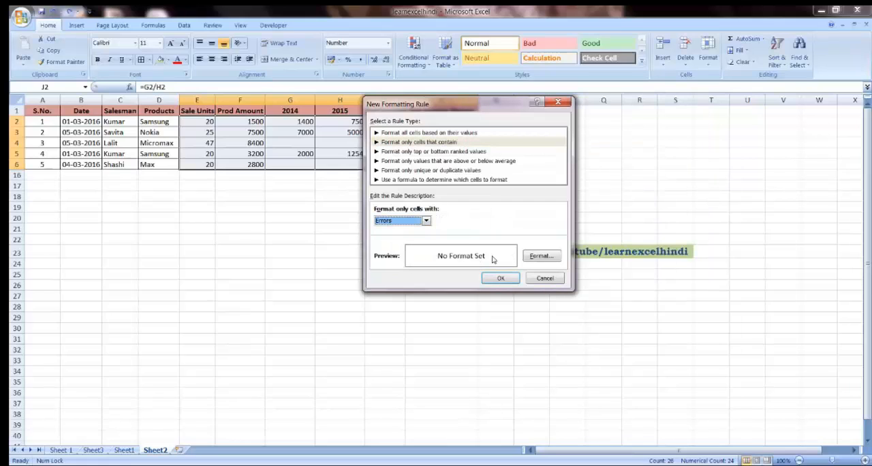
Step: Give the error rule a purple background fill, apply it and deselect the range
click(548, 259)
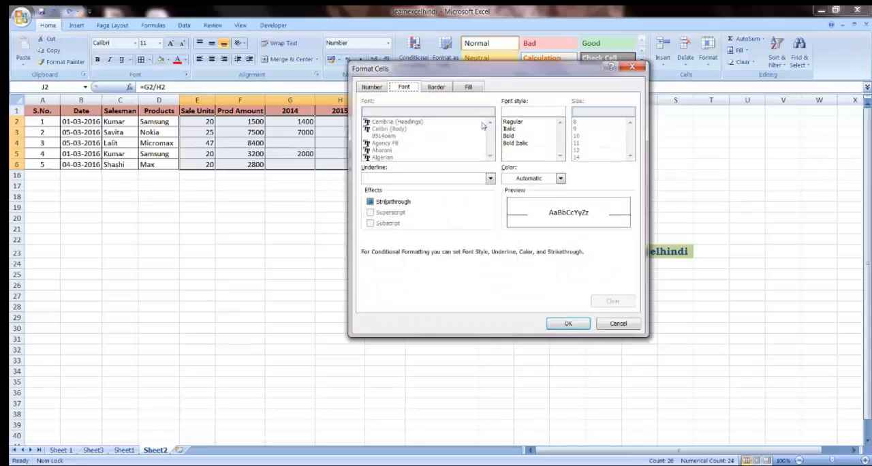
click(469, 88)
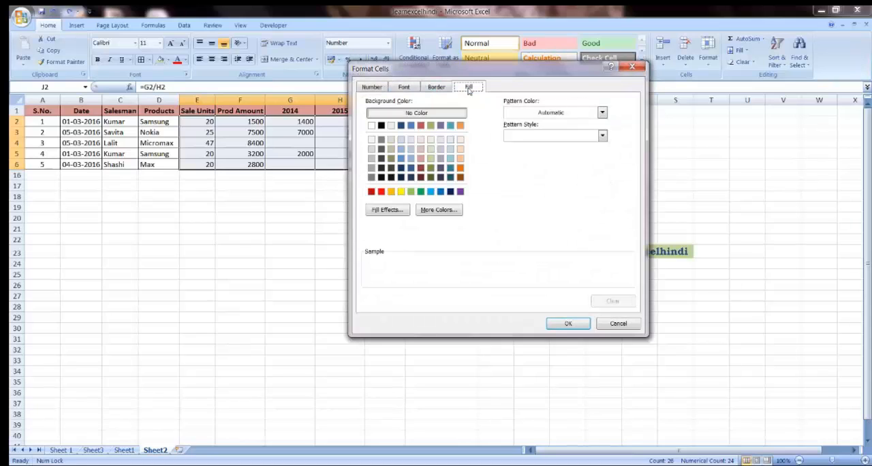
click(441, 126)
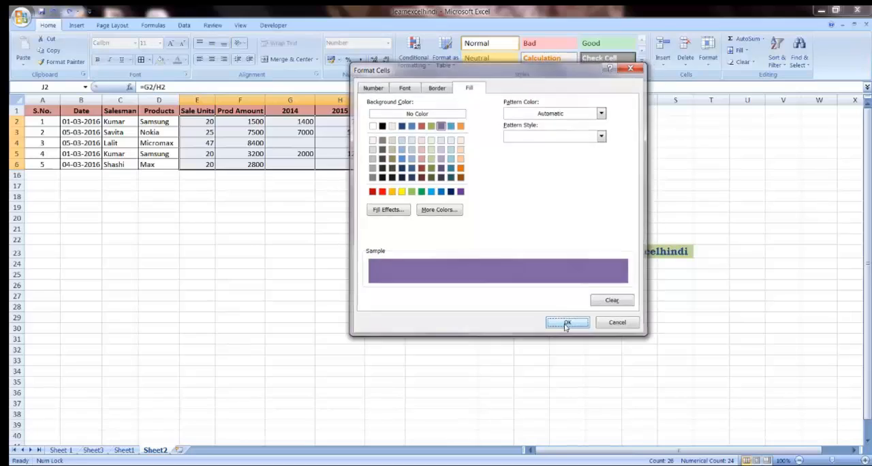
click(567, 325)
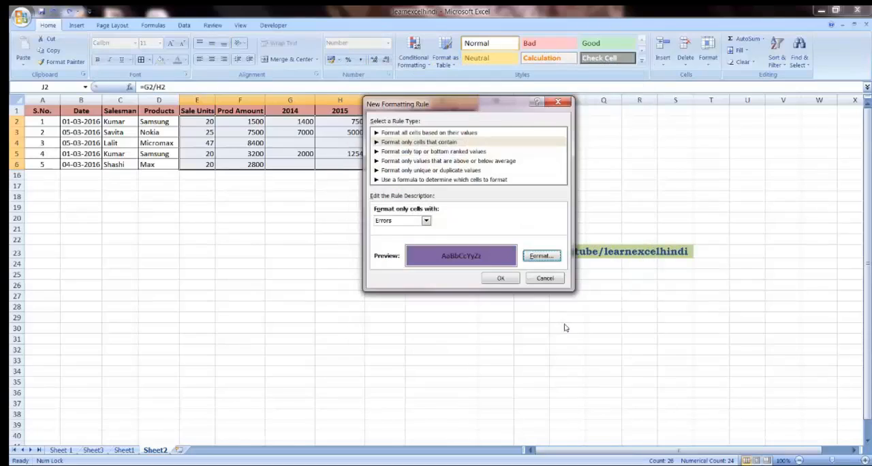
click(500, 278)
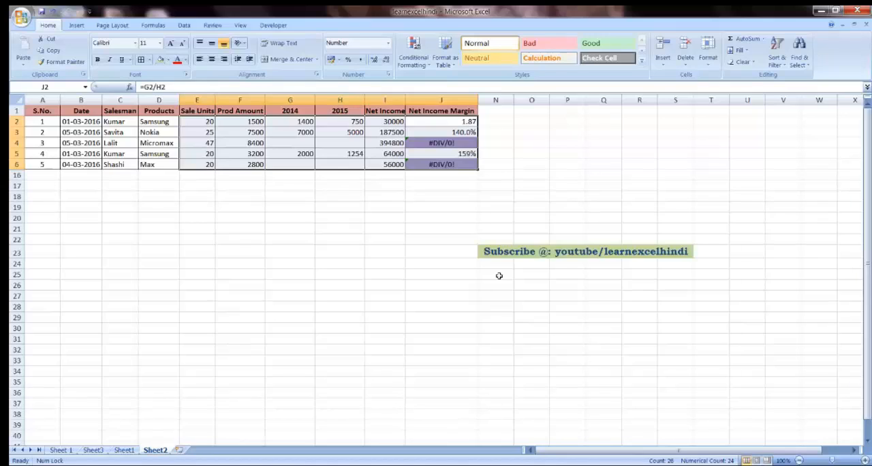
click(467, 216)
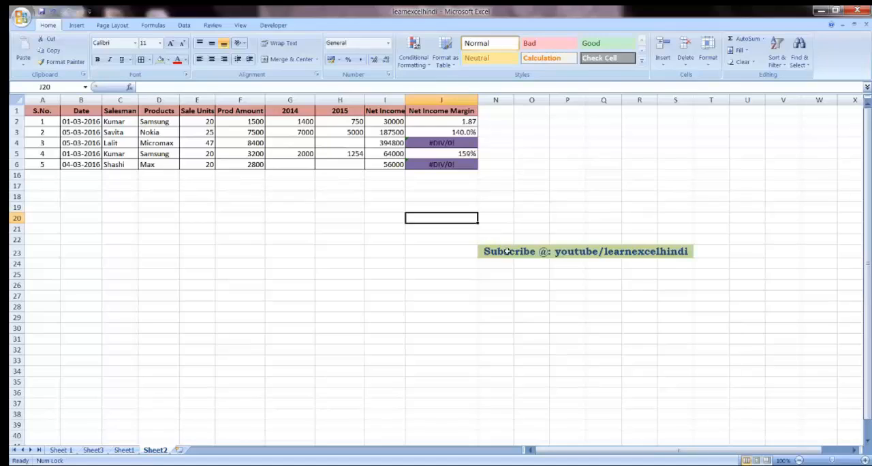
click(507, 250)
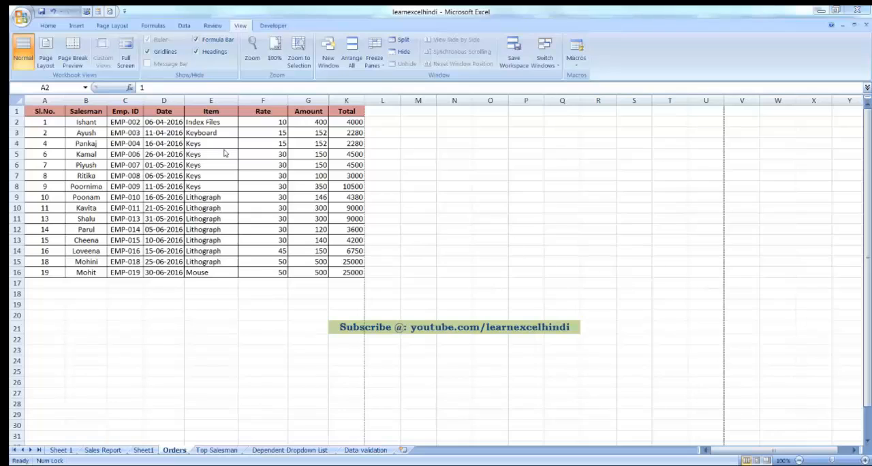
Step: Switch the Orders sheet to Page Layout view
click(52, 26)
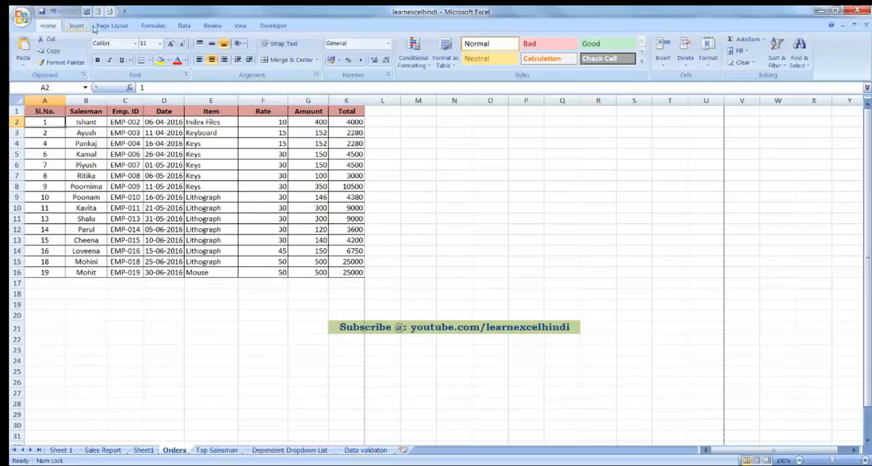
click(240, 26)
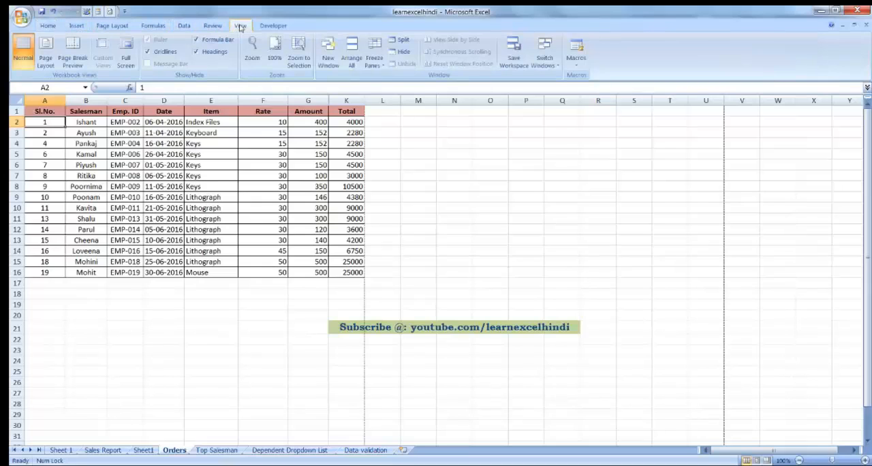
click(46, 59)
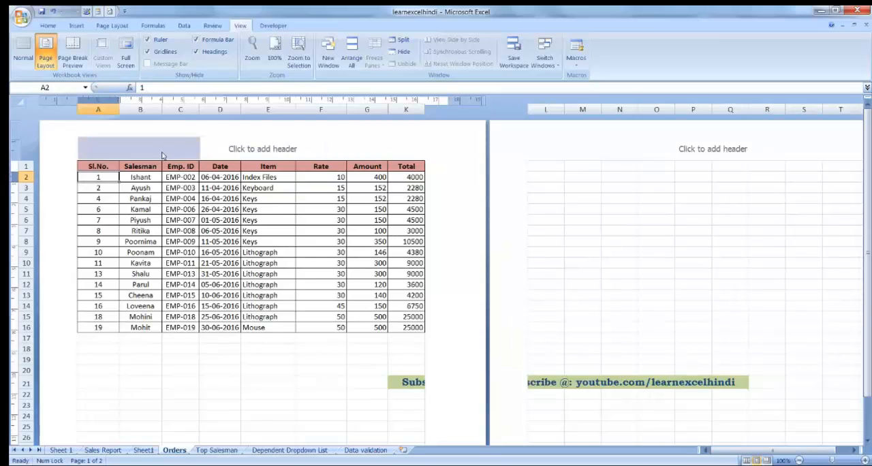
Step: Insert the picture "Excel learn hindi" from the Pictures library into the center header of the first page
click(237, 151)
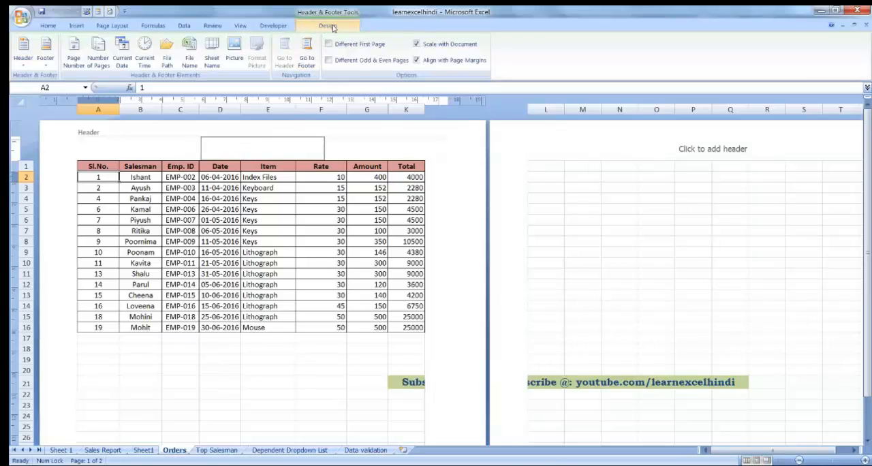
click(235, 55)
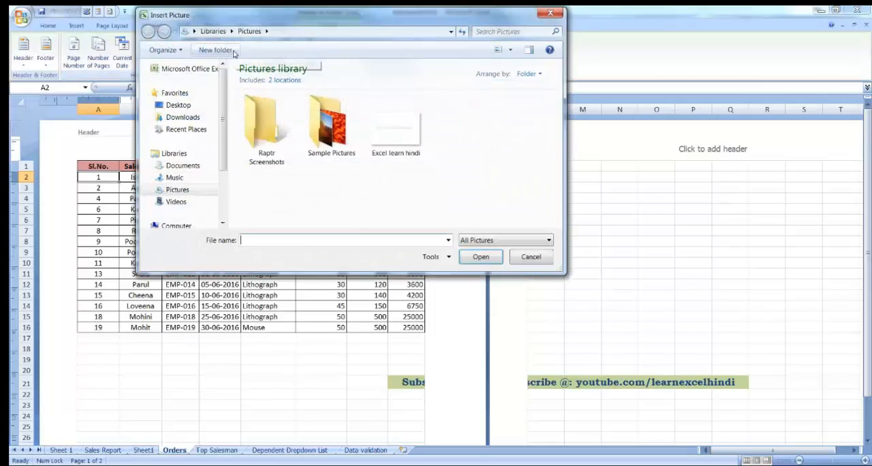
click(406, 144)
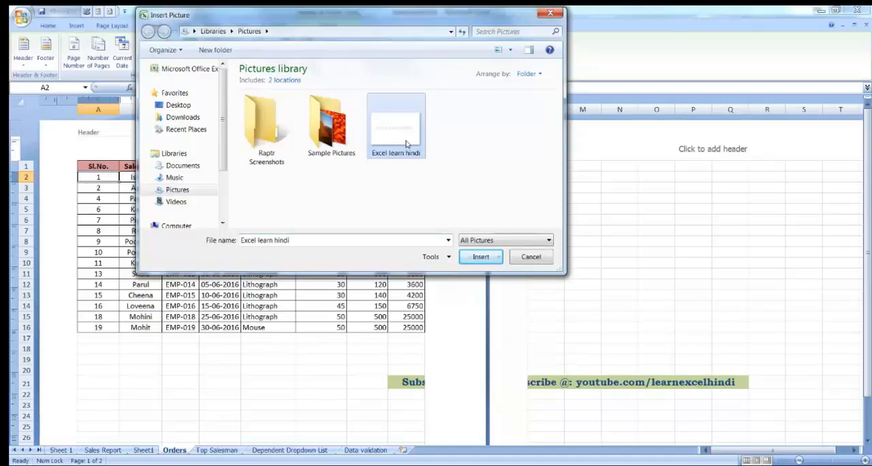
click(476, 257)
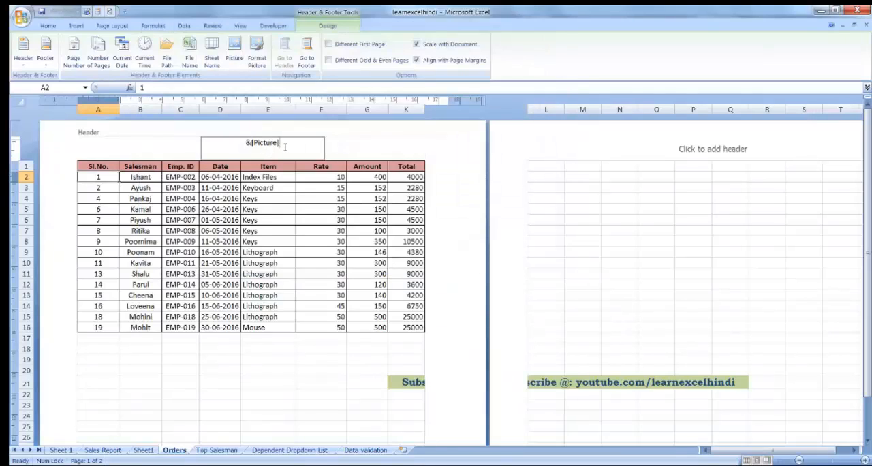
Step: Leave header editing and check how the inserted center header picture displays behind the Orders table
triple_click(285, 144)
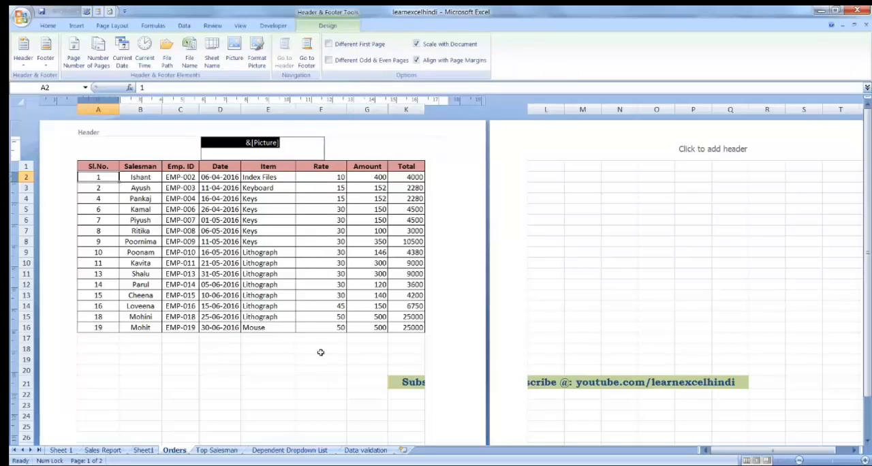
click(271, 358)
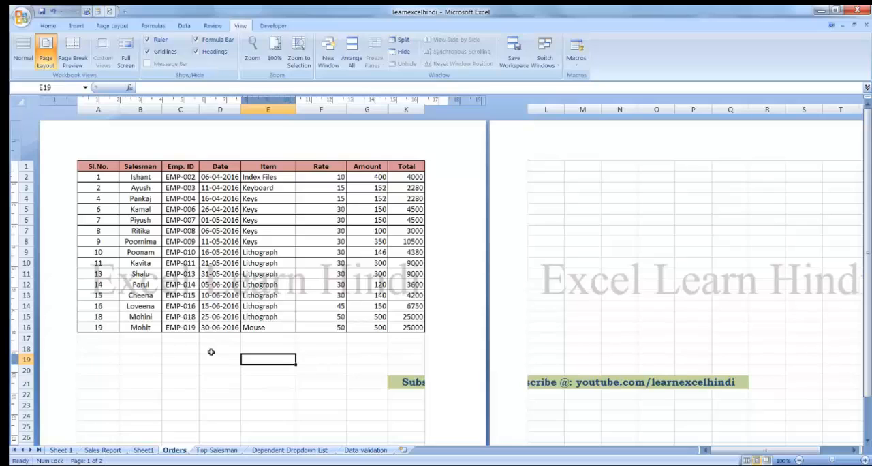
click(278, 249)
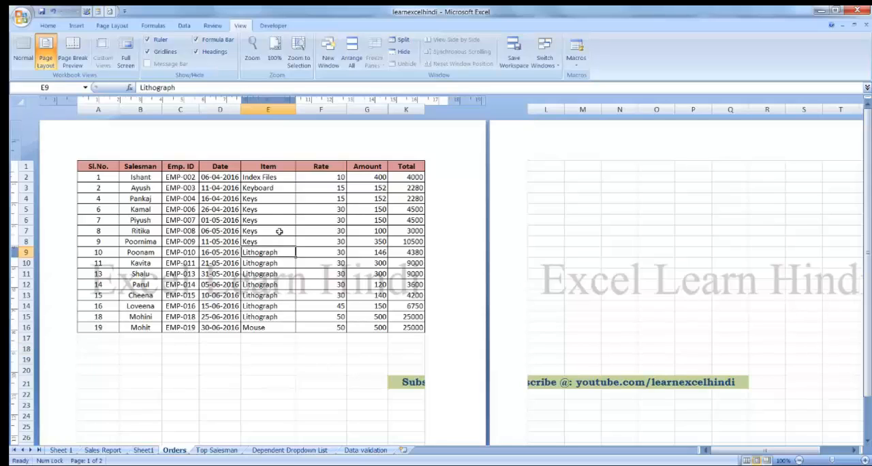
Step: Delete the picture from the center header and insert "Excel learn hindi" from the Pictures library into the first page's left header section
click(265, 148)
key(ctrl+c)
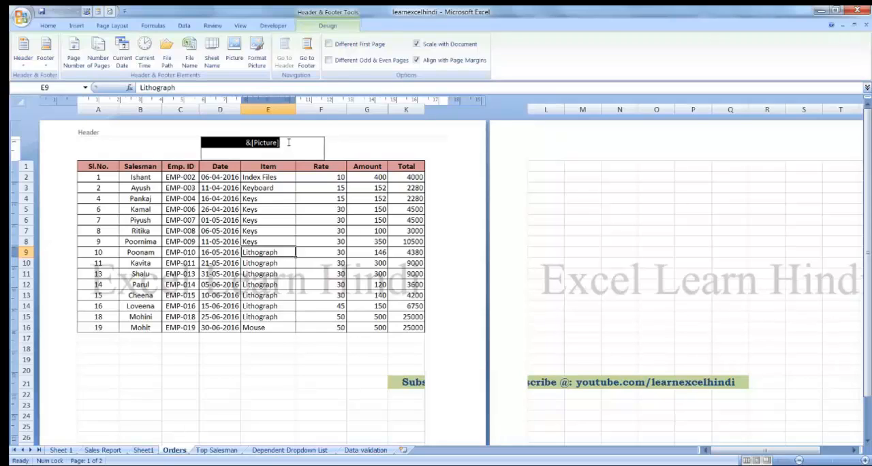
key(Delete)
click(156, 144)
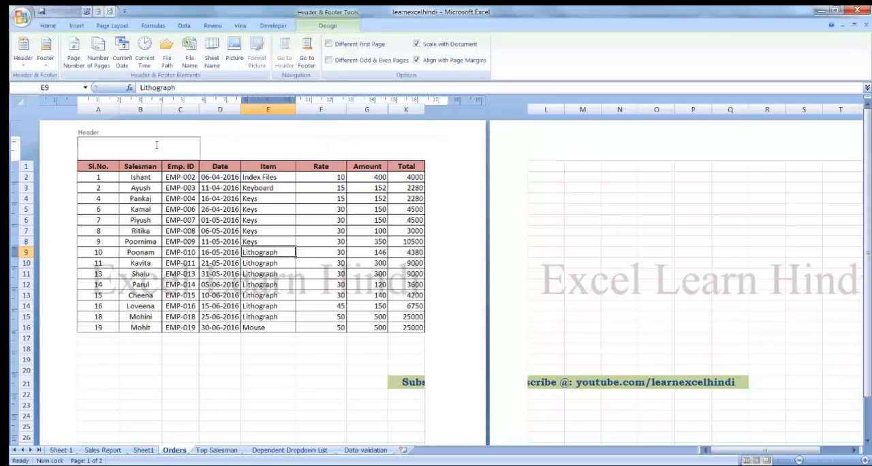
key(ctrl+v)
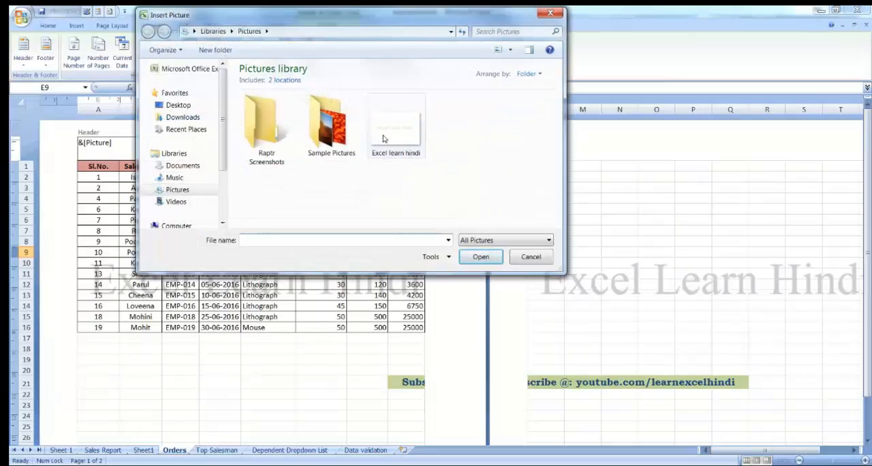
drag(340, 24, 402, 21)
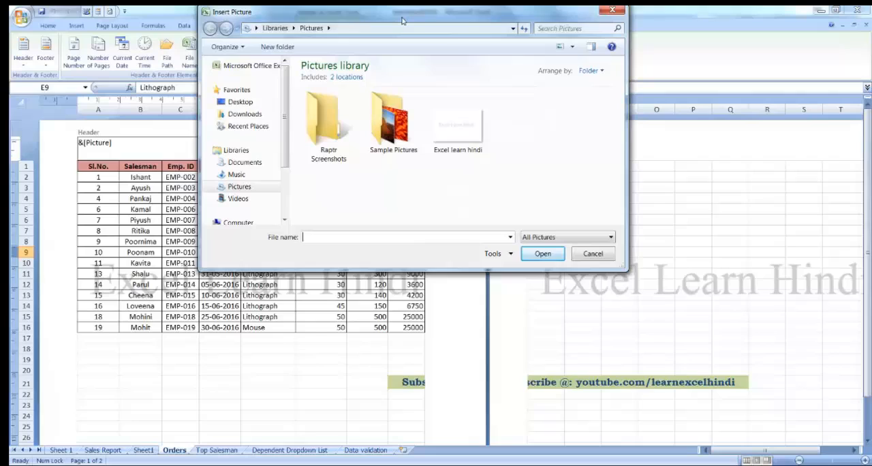
click(447, 135)
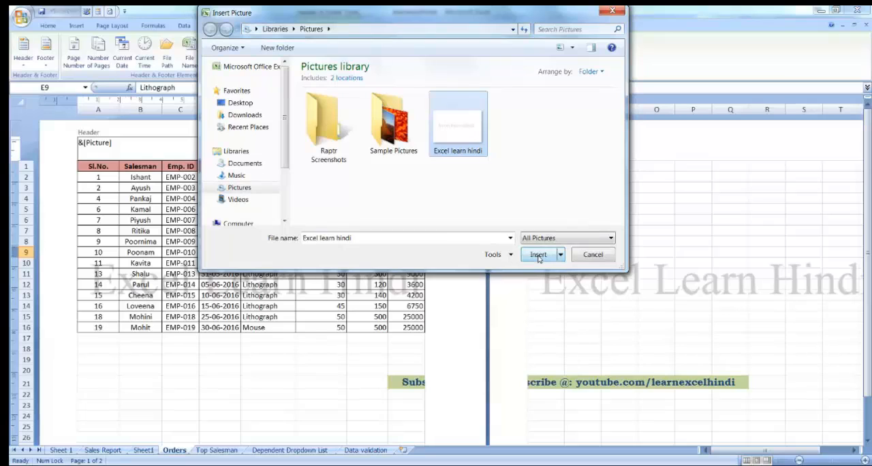
click(539, 255)
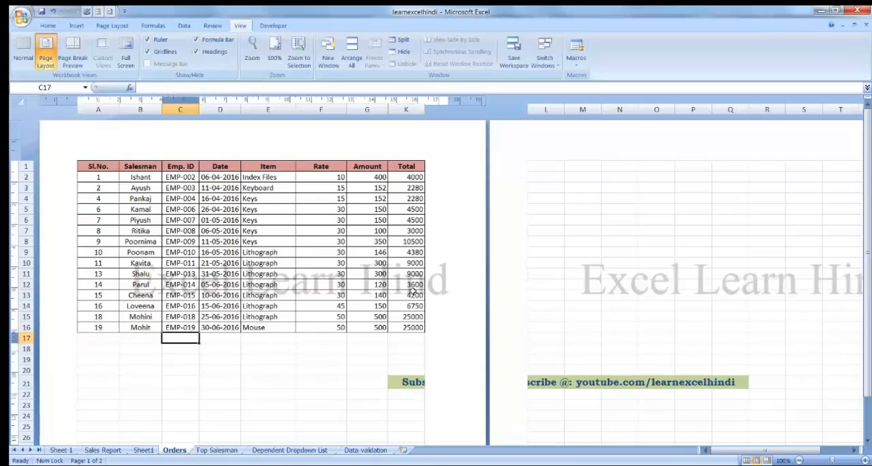
Step: Return the Orders sheet to Normal view, comparing it once with Page Layout view
click(23, 45)
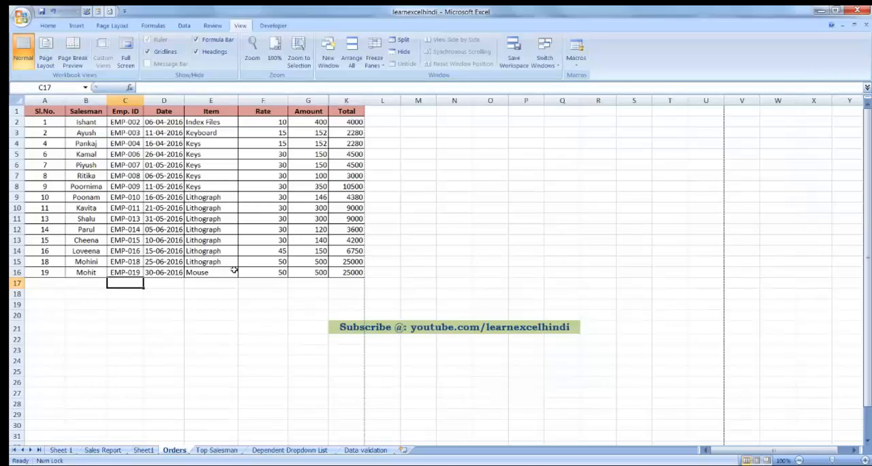
click(47, 53)
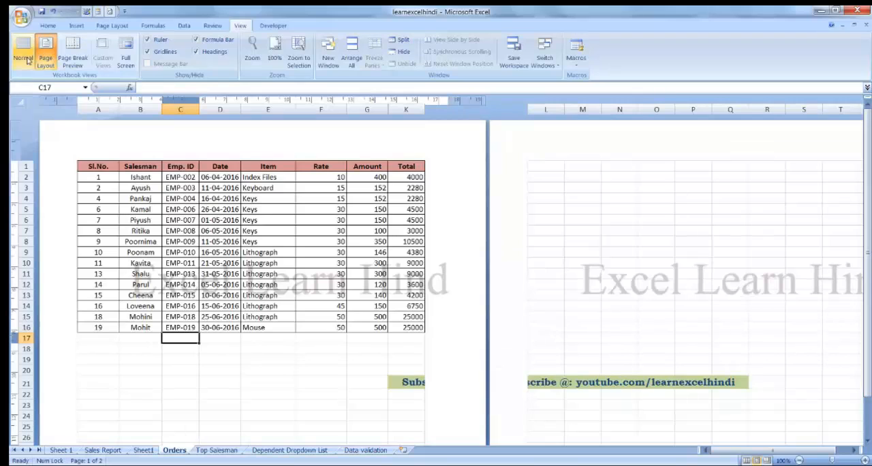
click(24, 58)
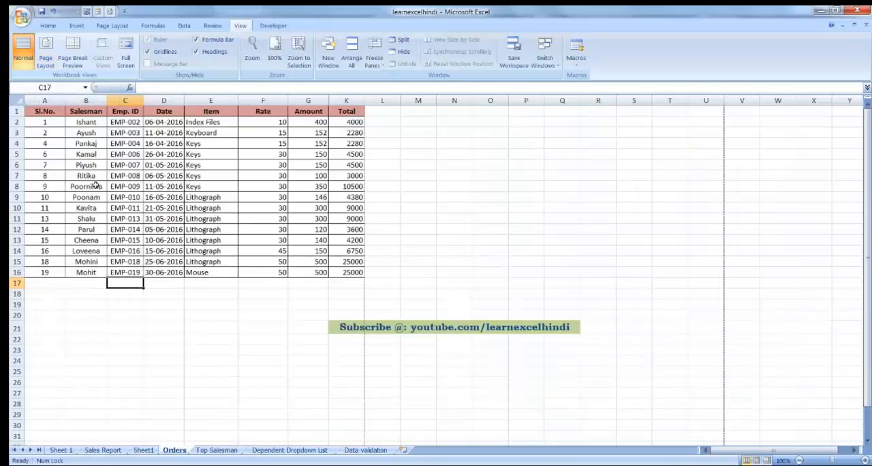
Step: Check the header picture on the Orders sheet in Print Preview and in Page Layout view, ending in Normal view
click(27, 21)
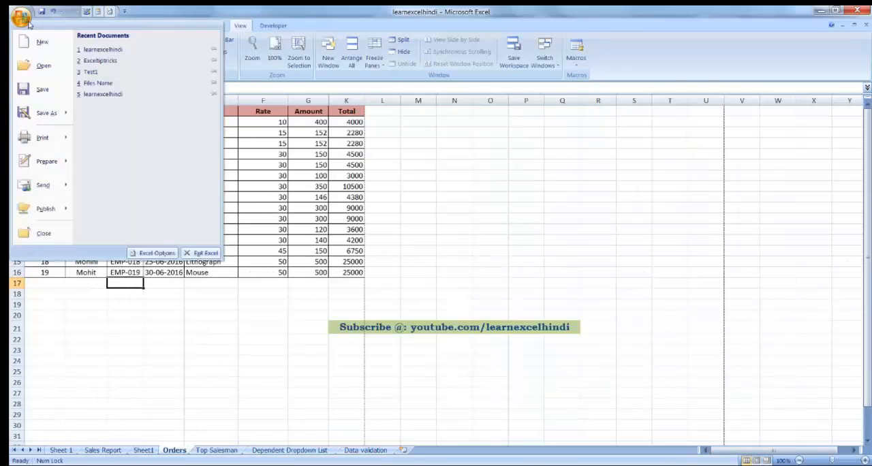
mouse_move(66, 137)
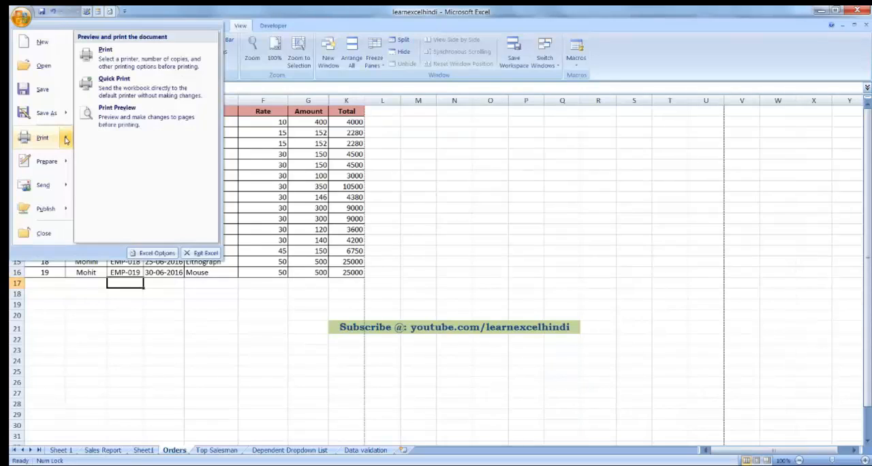
click(109, 121)
click(420, 178)
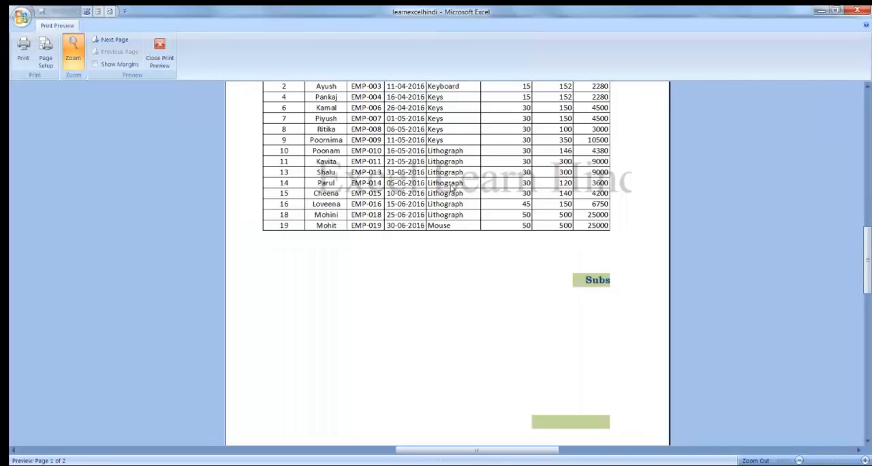
click(452, 188)
click(160, 52)
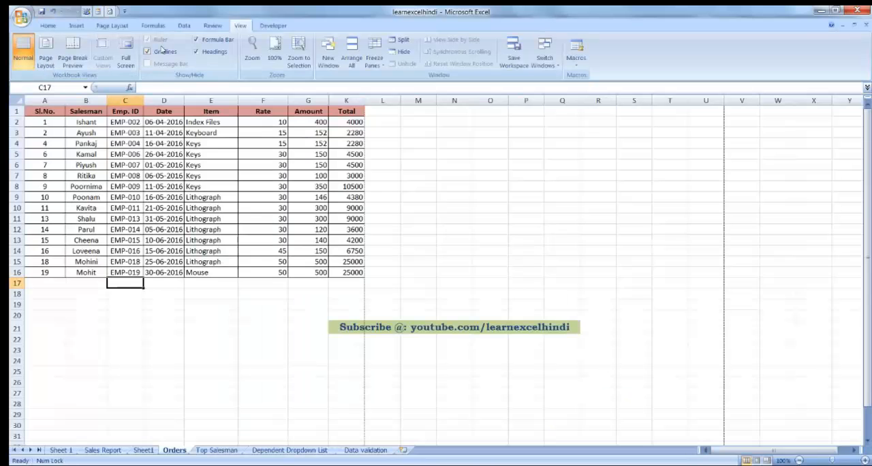
click(46, 54)
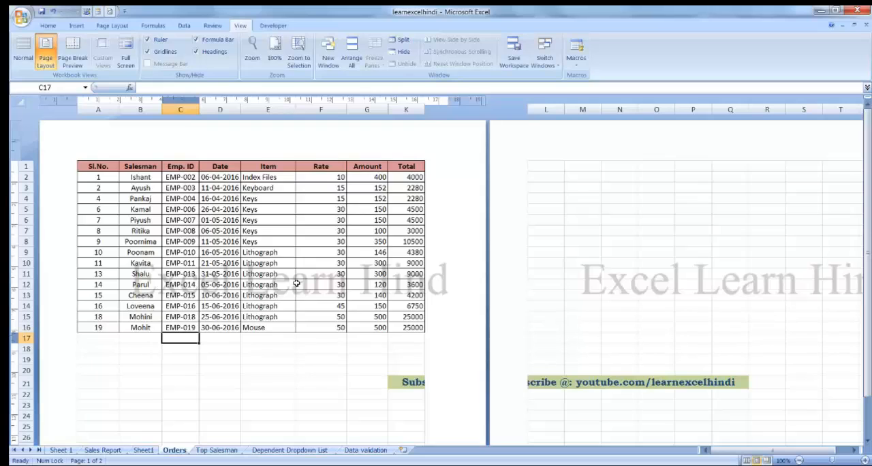
click(23, 49)
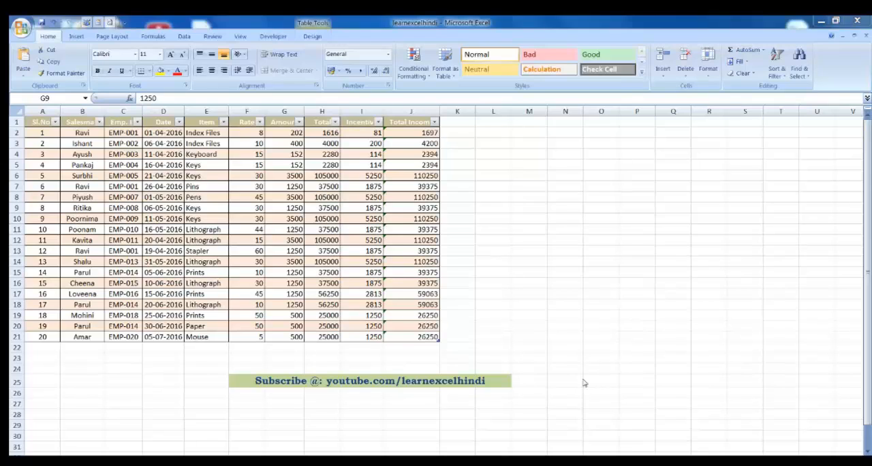
Step: Turn on the Total Row for the sales table from a cell inside it
click(77, 37)
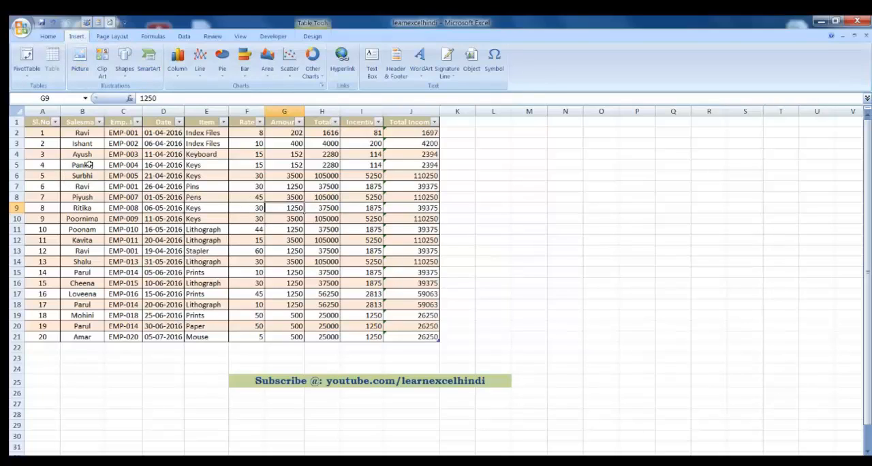
click(41, 134)
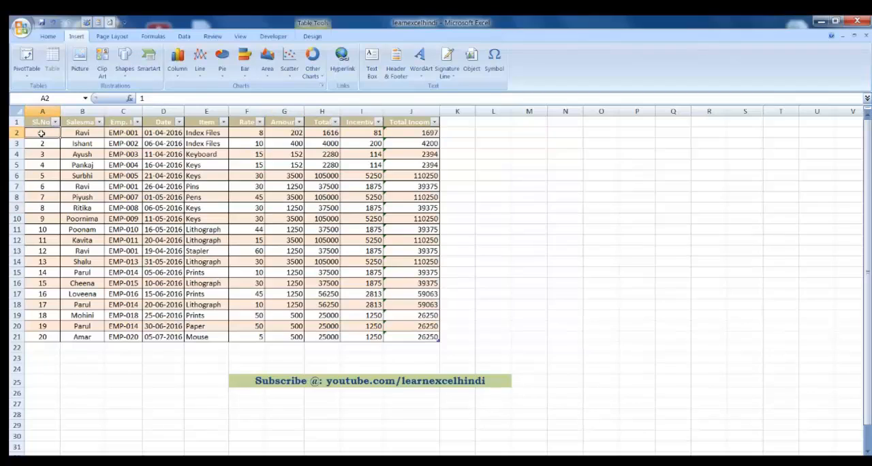
click(313, 38)
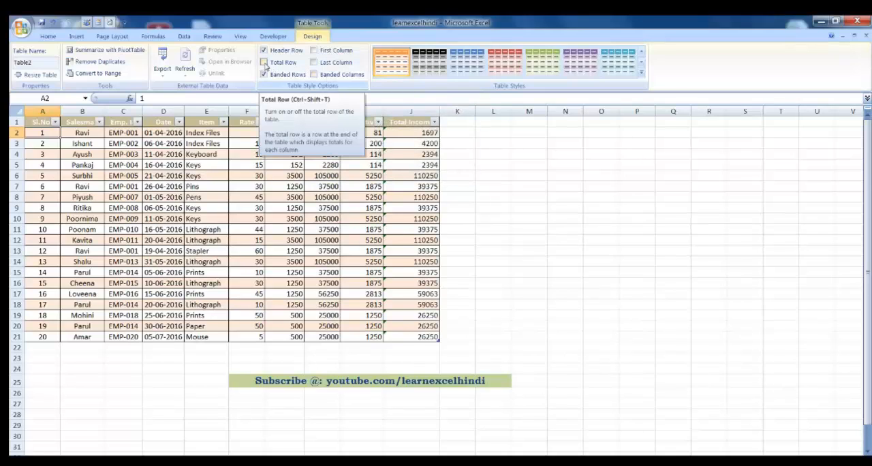
click(264, 62)
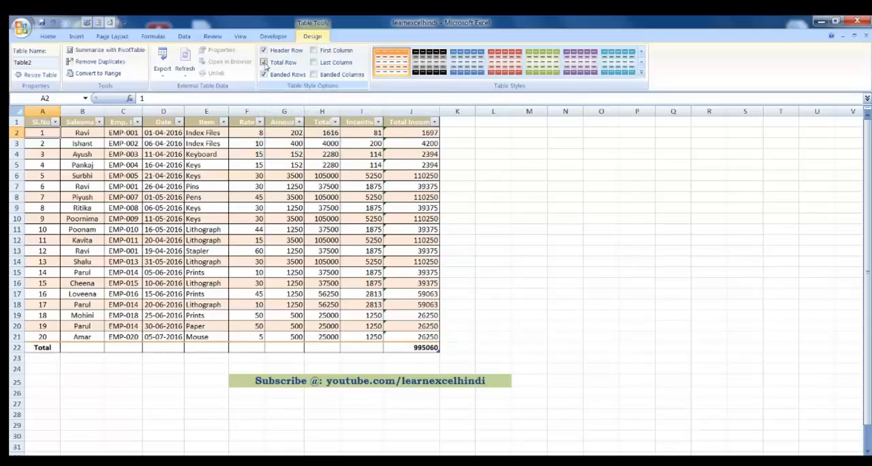
Step: Examine the cells of the table's total row across its columns, ending at B22 under Salesman
click(86, 348)
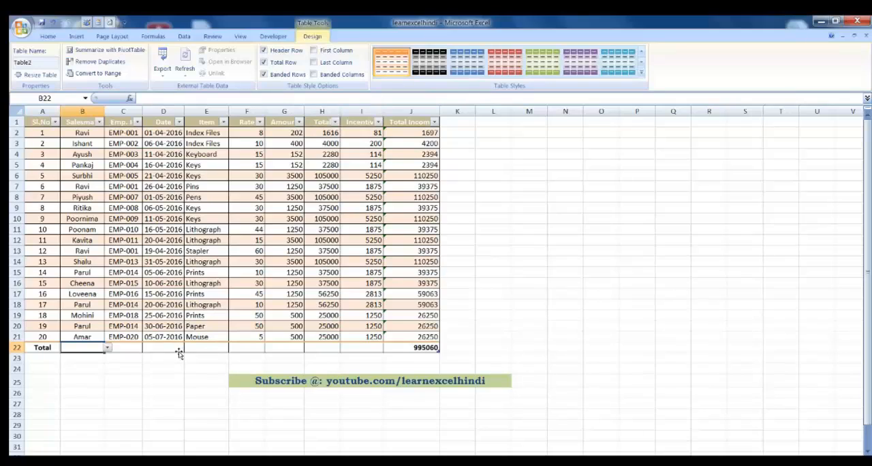
click(124, 350)
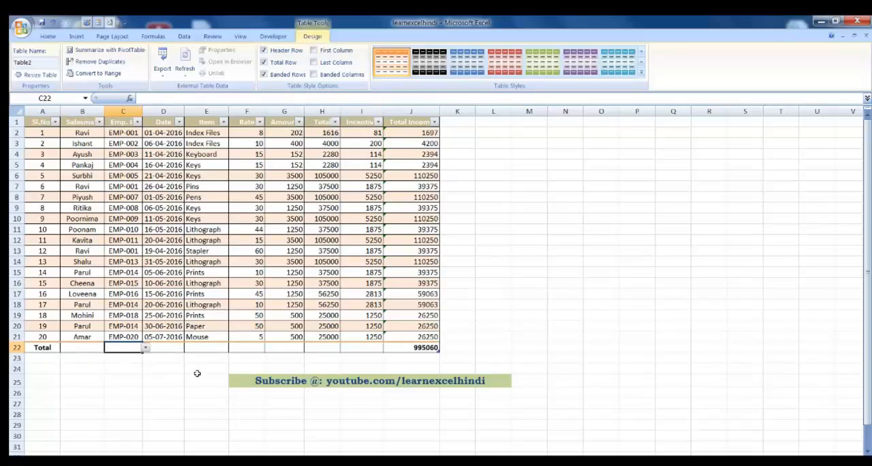
key(Right)
key(Right)
key(Right)
key(Right)
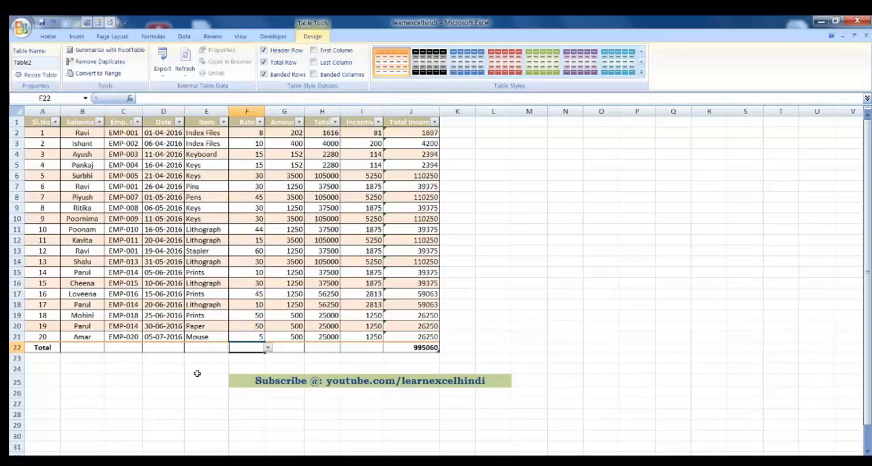
key(Right)
key(Right)
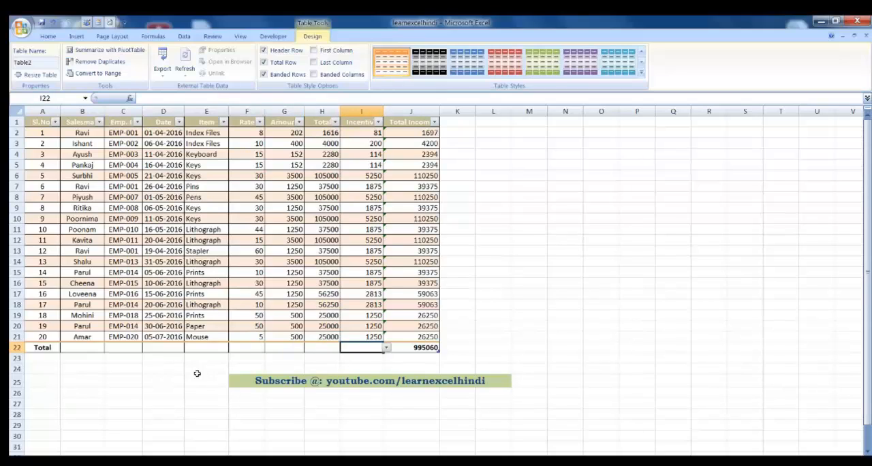
key(Right)
key(Left)
key(Left)
key(Left)
key(Left)
key(Left)
key(Left)
key(Left)
key(Left)
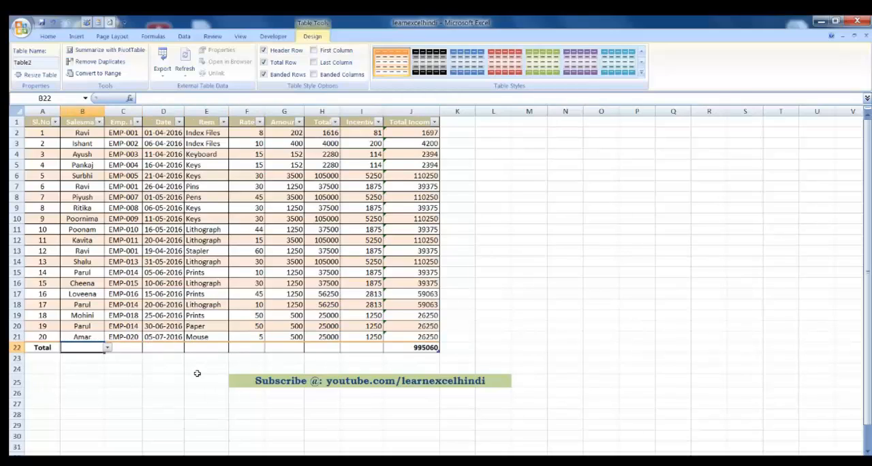
Step: View the additional functions offered for the Salesman total in B22 without inserting one
click(107, 348)
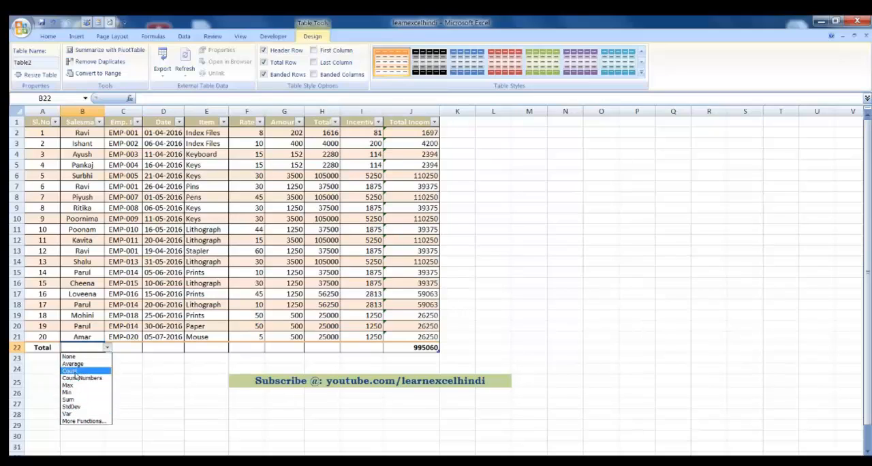
click(83, 421)
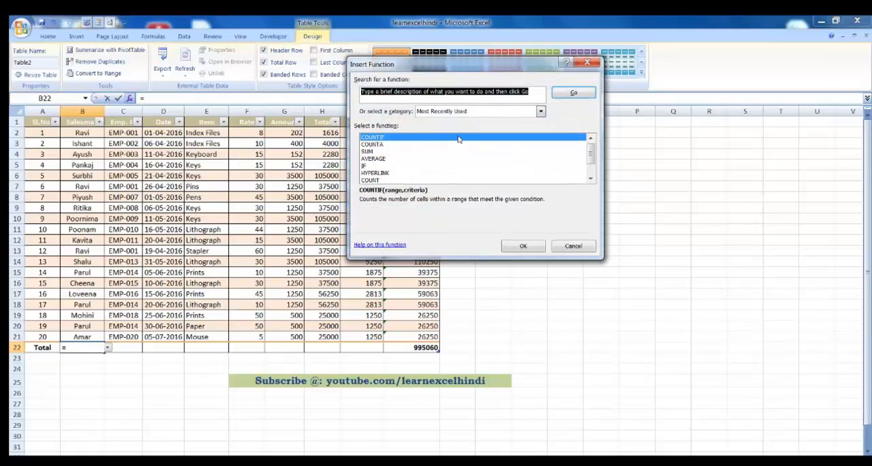
click(572, 246)
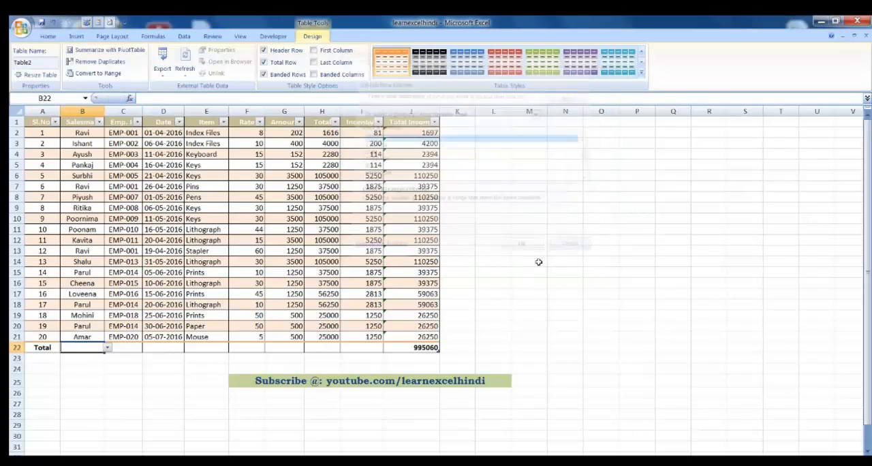
Step: Set the total row to Count for the Salesman column in B22 and the Date column in D22
click(106, 348)
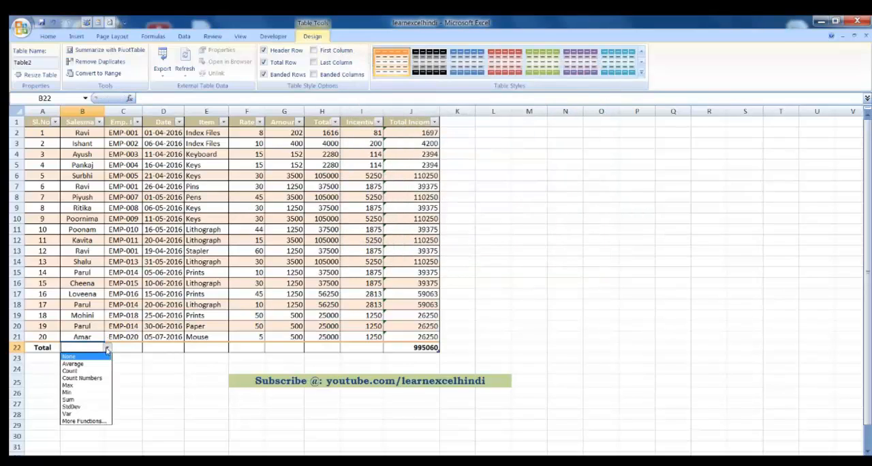
click(80, 371)
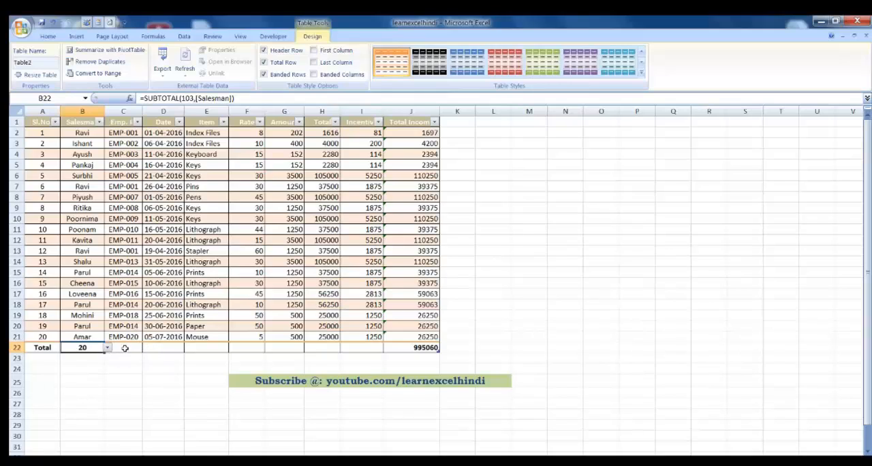
click(168, 346)
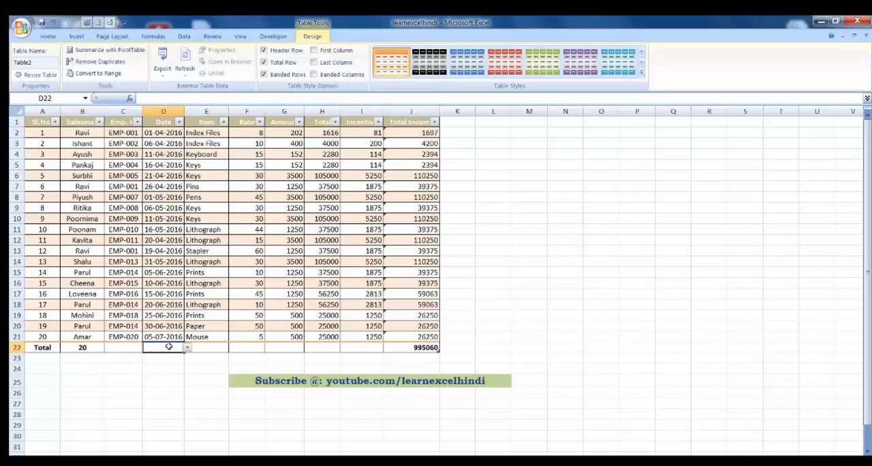
click(187, 347)
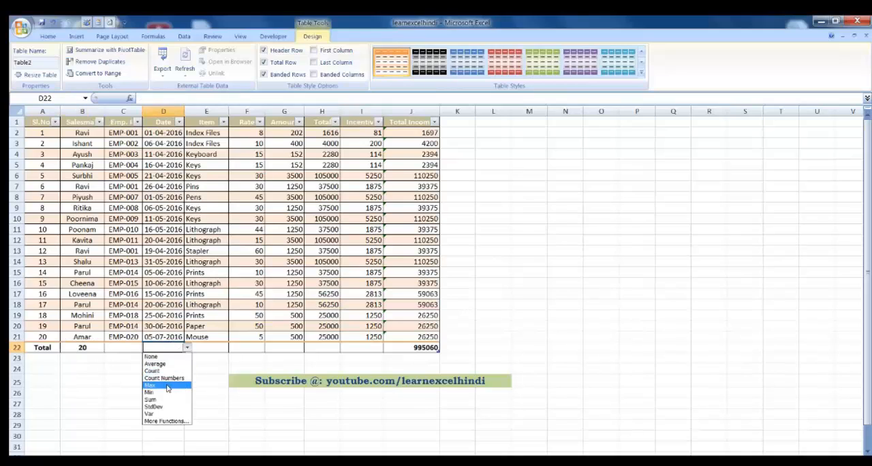
click(155, 371)
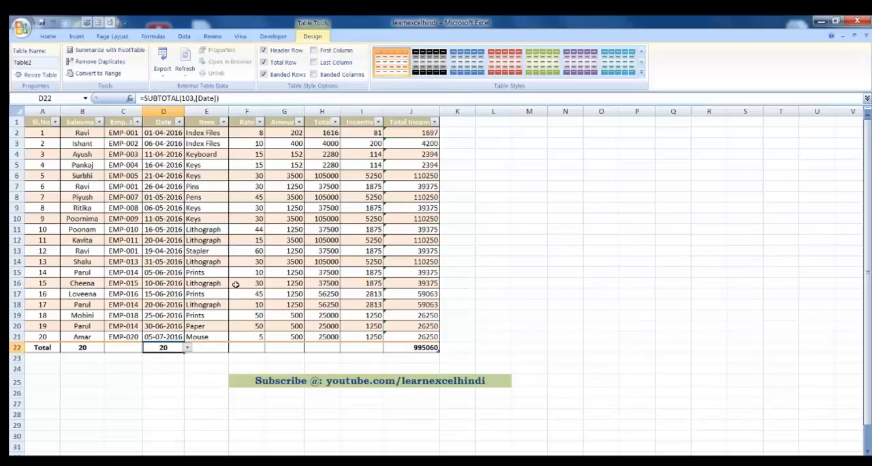
Step: Set the Date column's total in D22 to Max, and after that switch it to Min
click(188, 349)
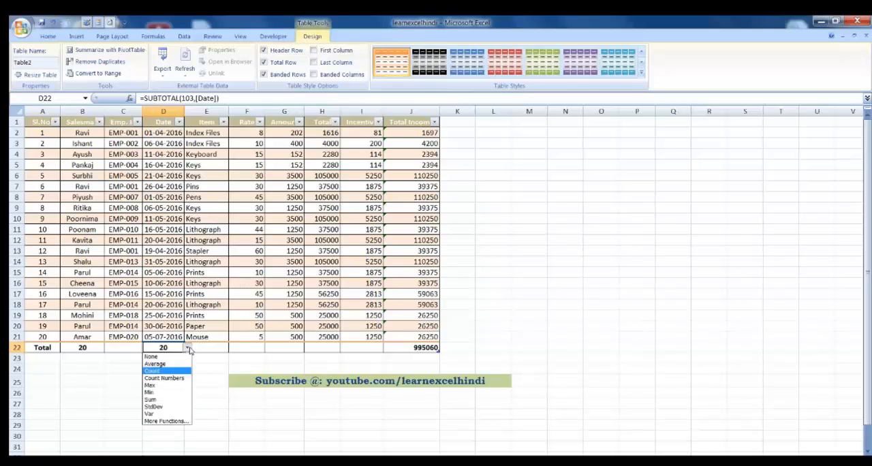
click(154, 386)
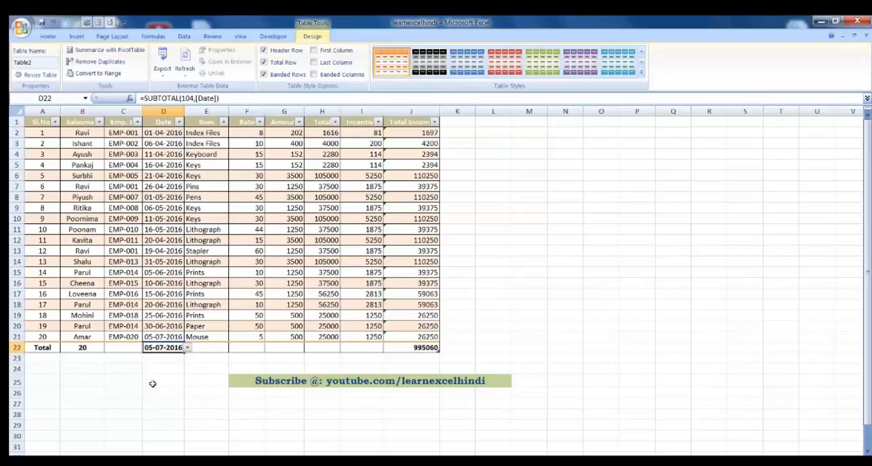
click(188, 348)
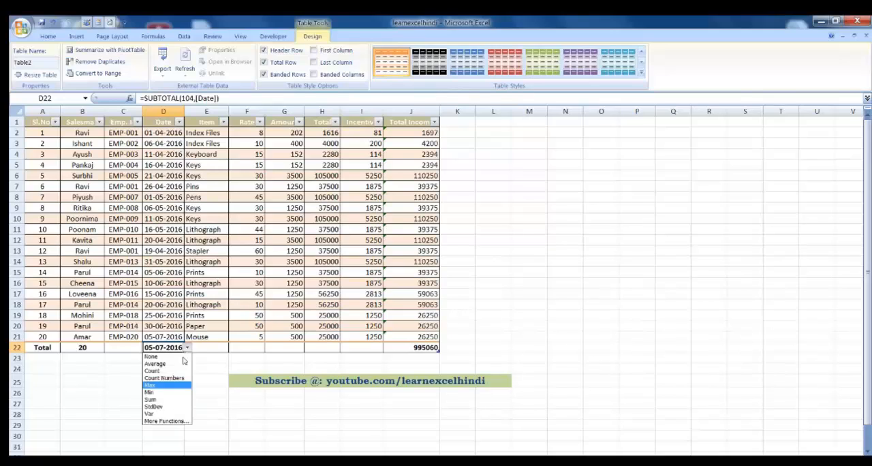
click(151, 392)
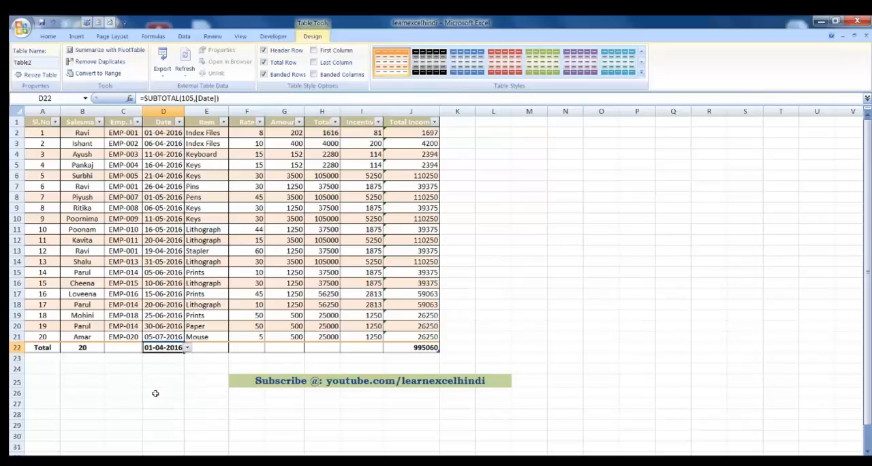
click(187, 348)
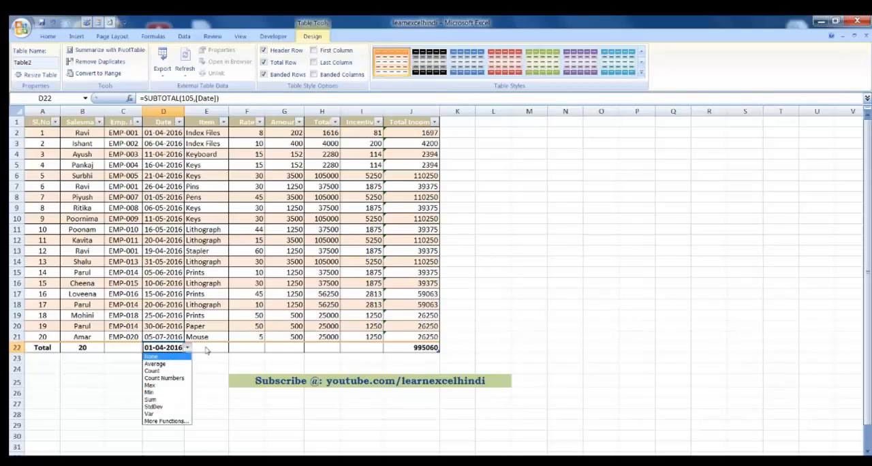
click(206, 351)
Step: Try Count Numbers for the Item column's total in E22, and replace it with Count
click(214, 347)
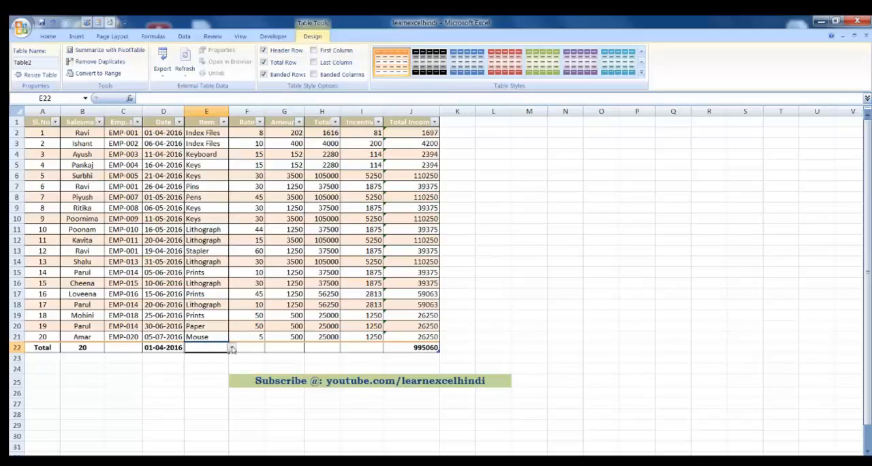
click(232, 349)
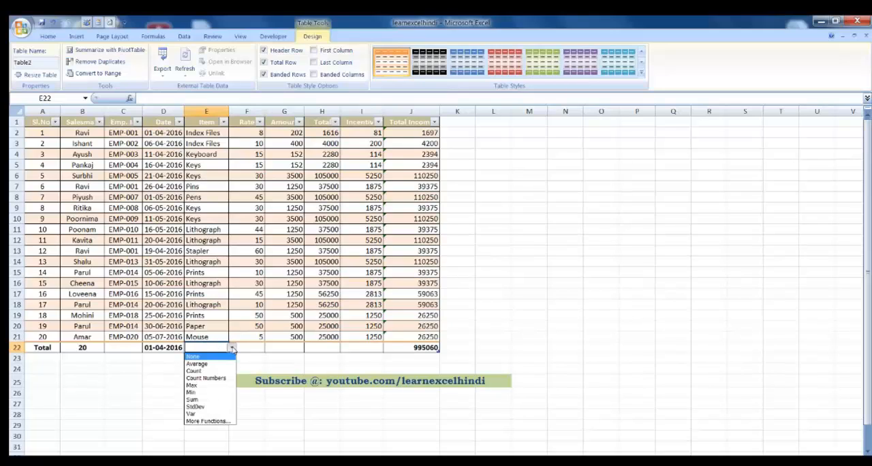
click(207, 379)
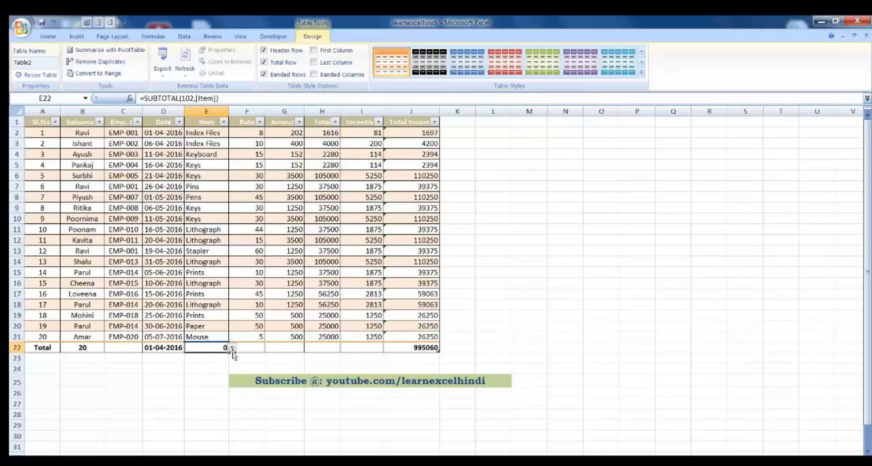
click(232, 349)
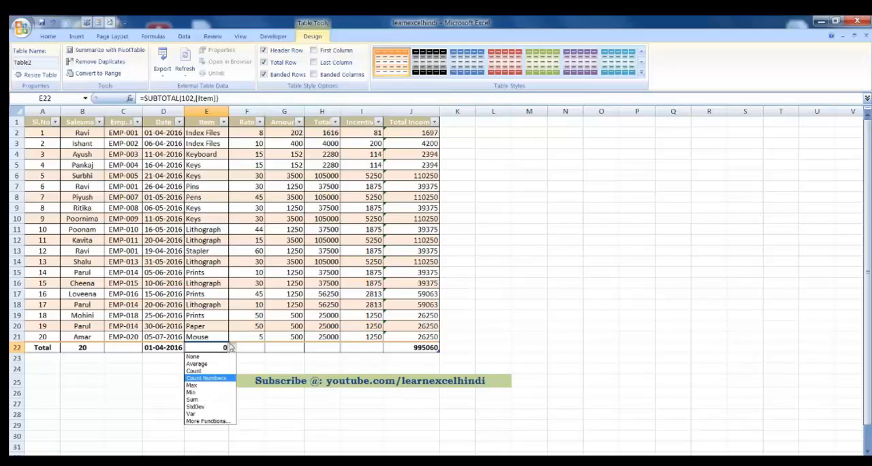
click(206, 368)
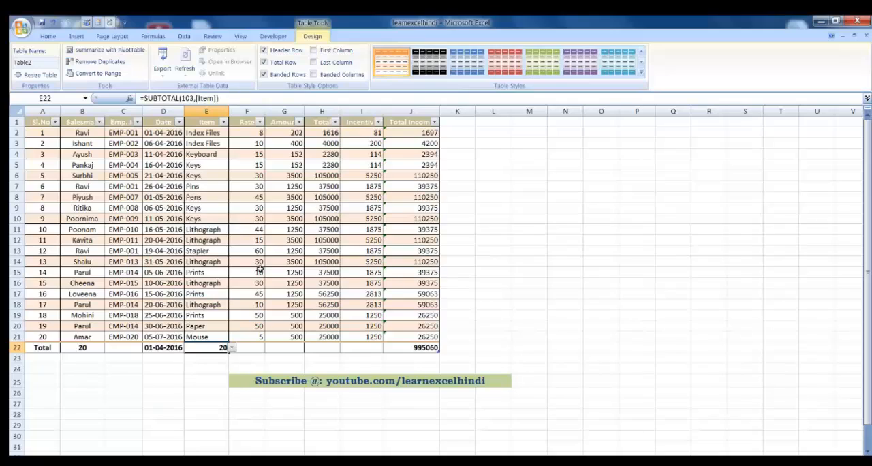
Step: Set the total row to Sum for the Rate column in F22 and the Amount column in G22
click(254, 349)
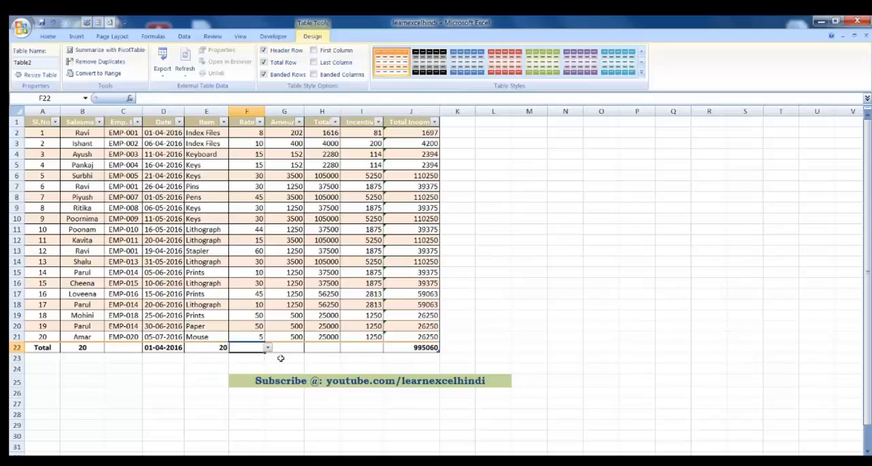
click(269, 349)
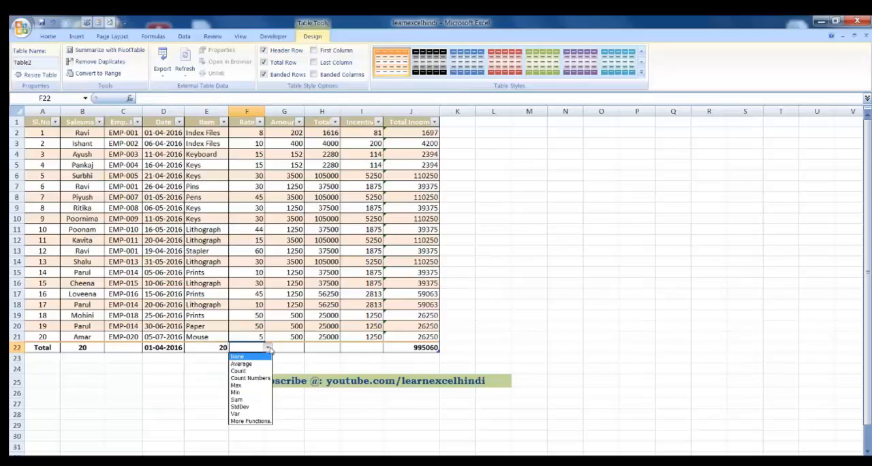
click(241, 400)
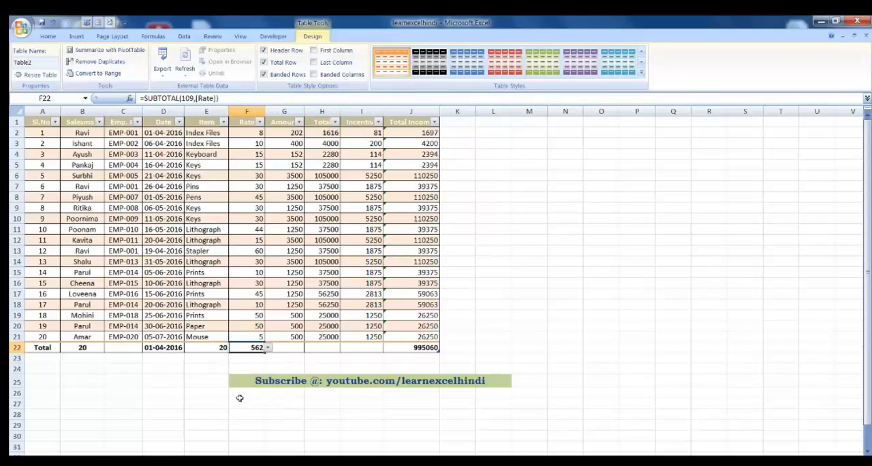
click(282, 348)
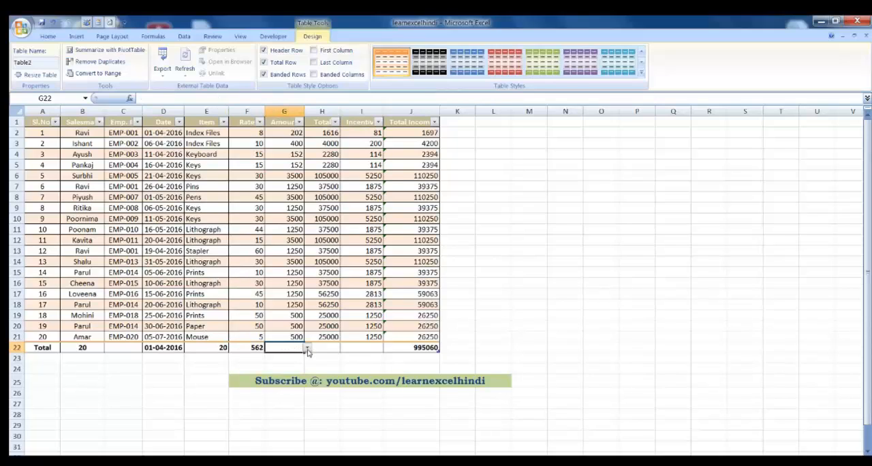
click(308, 348)
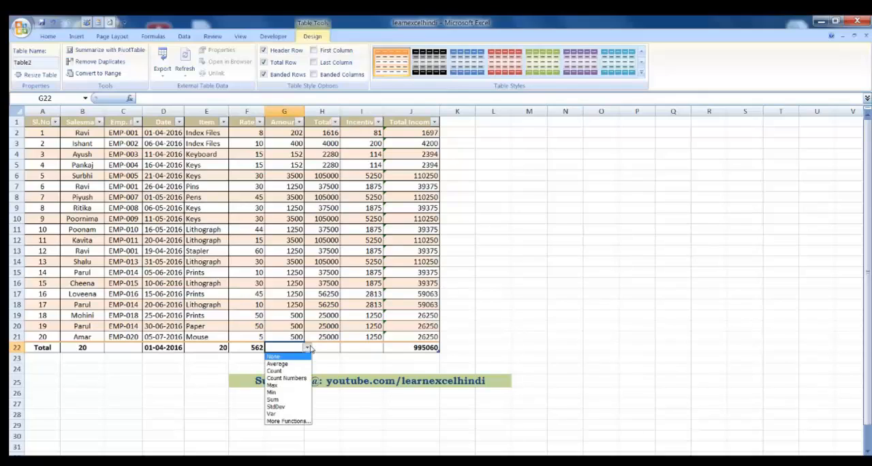
click(277, 401)
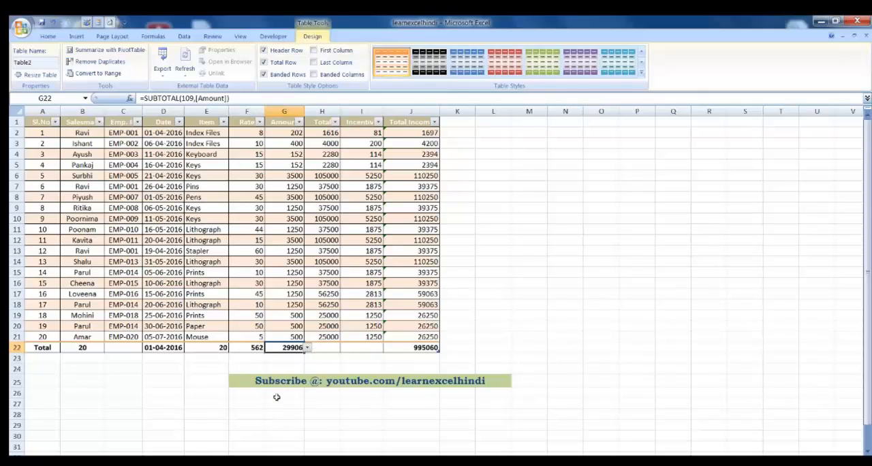
Step: Set the total row to Sum for the Total column in H22 and the Incentive column in I22
click(324, 124)
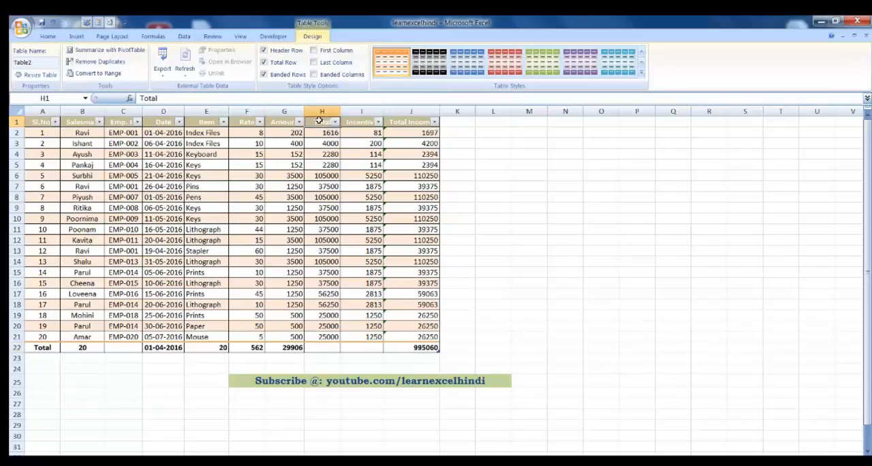
click(318, 119)
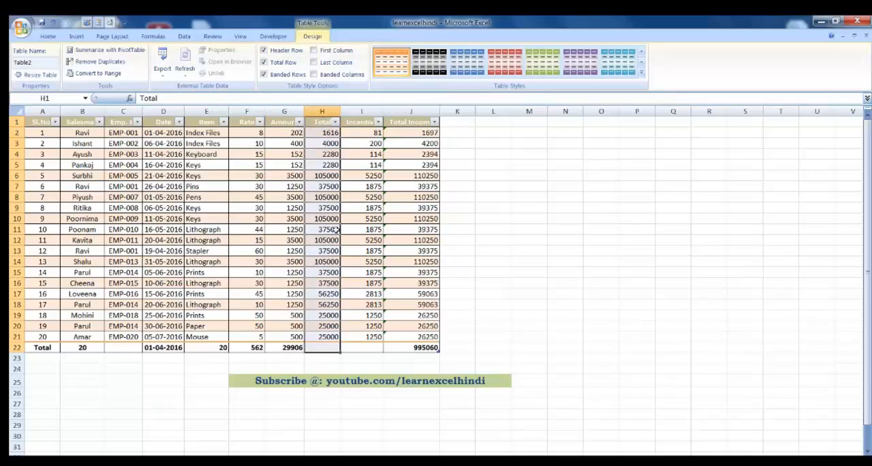
click(328, 346)
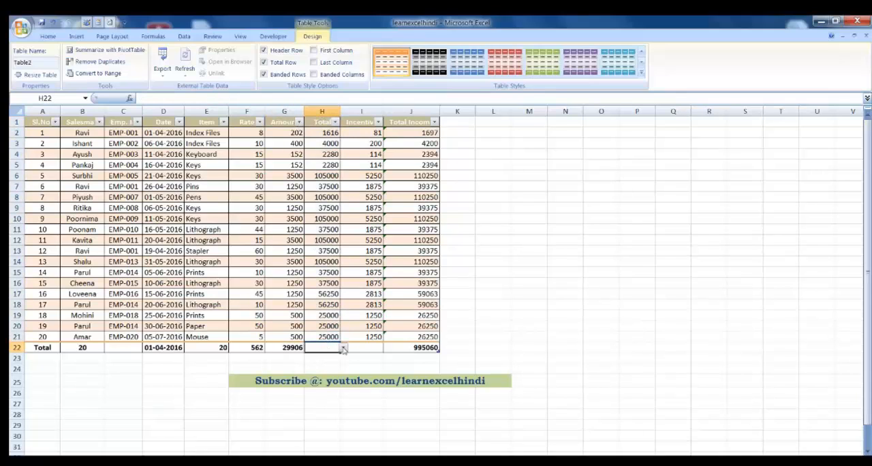
click(342, 348)
click(324, 402)
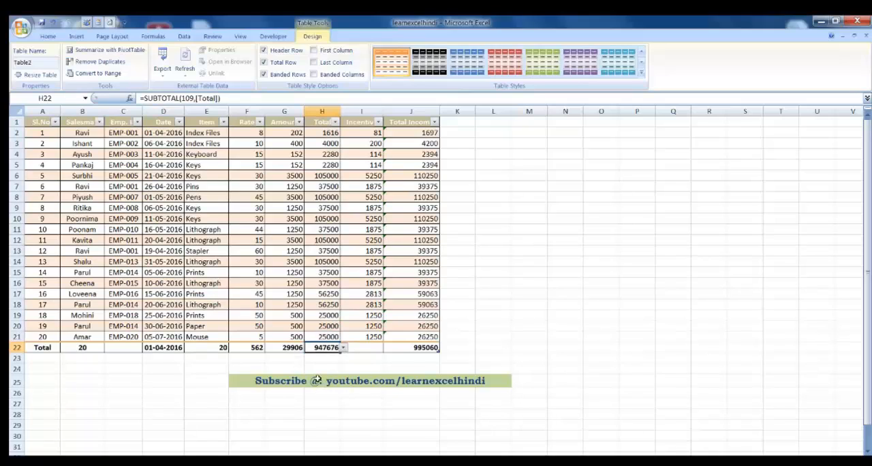
click(359, 345)
click(386, 348)
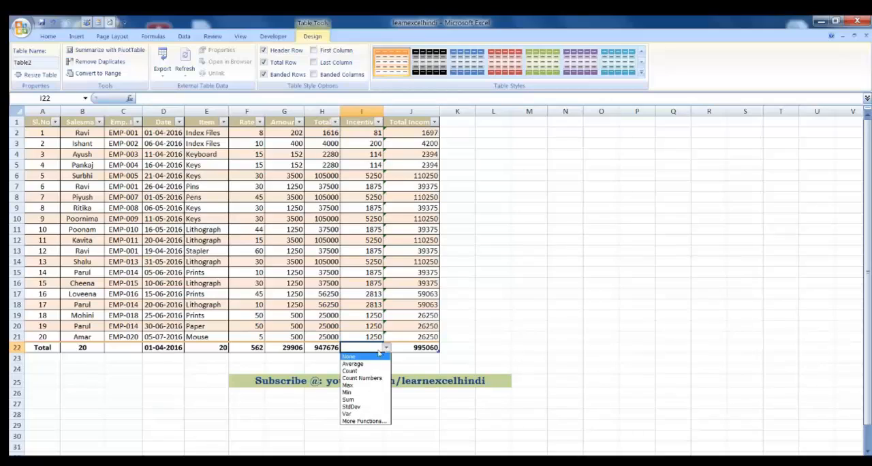
click(362, 399)
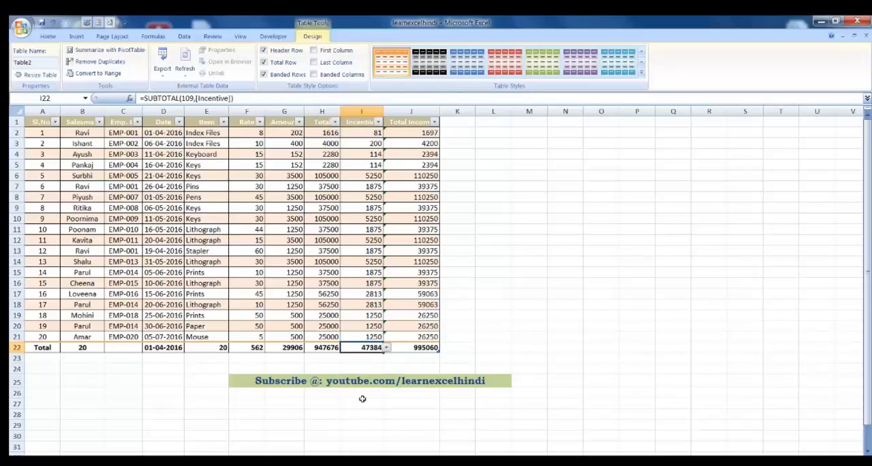
Step: Set the total row to Count for the Emp. ID column in C22
click(123, 348)
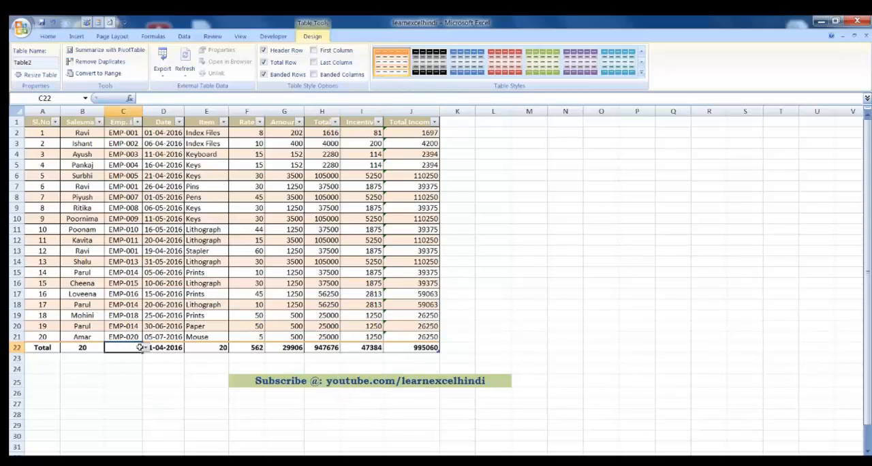
click(144, 347)
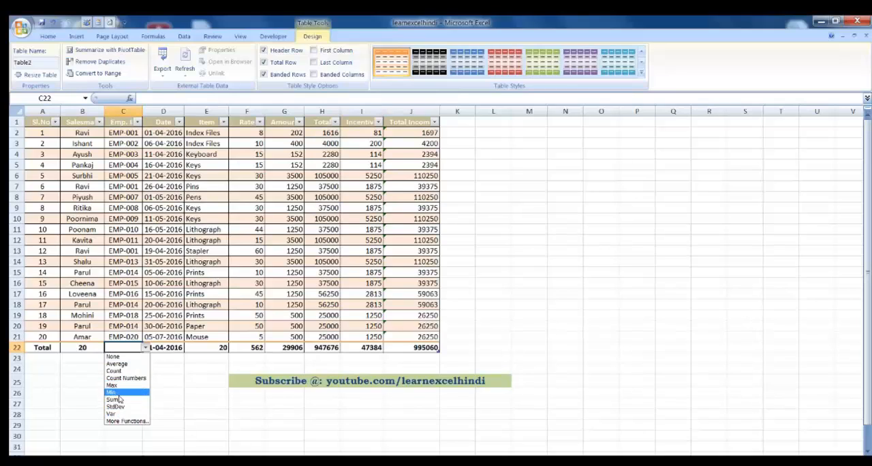
click(115, 372)
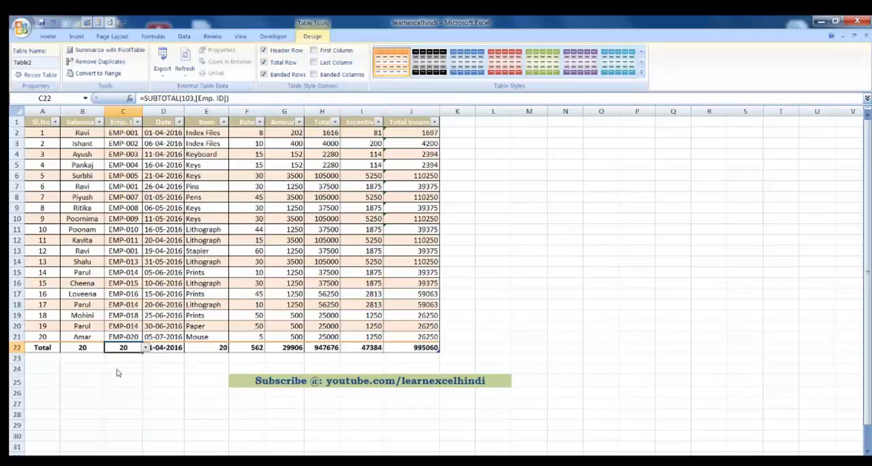
click(155, 328)
Step: Insert a blank table row at row 22, directly above the total row
click(15, 347)
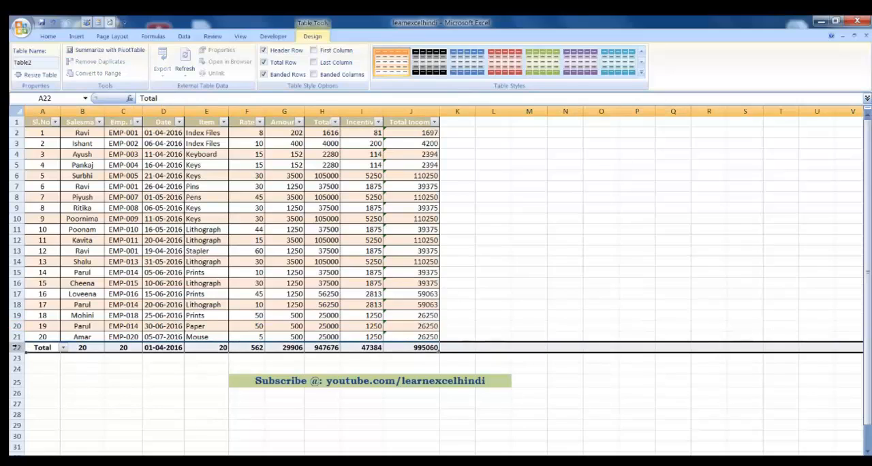
right_click(15, 347)
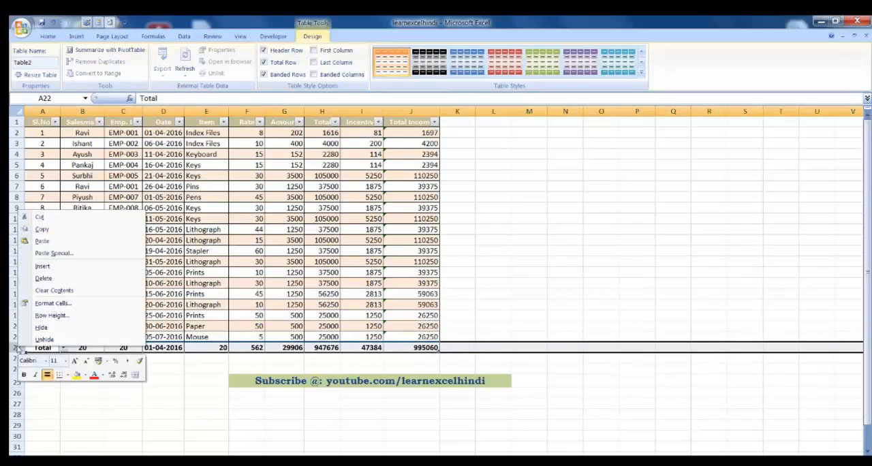
click(51, 267)
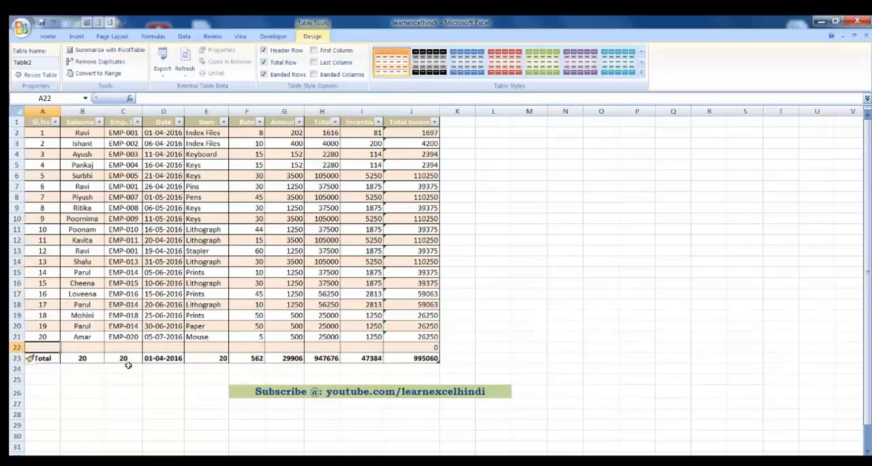
Step: Enter serial number 21, the salesman's name and the employee ID in the new row 22
text(21)
key(Tab)
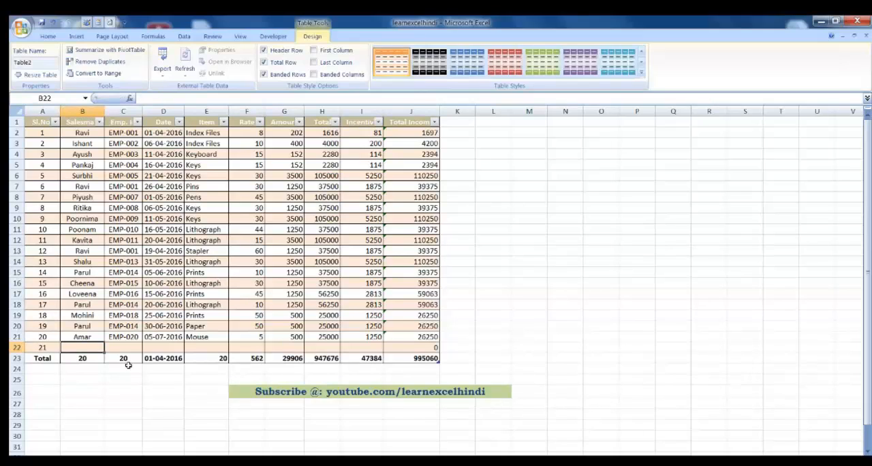
text(Naveen)
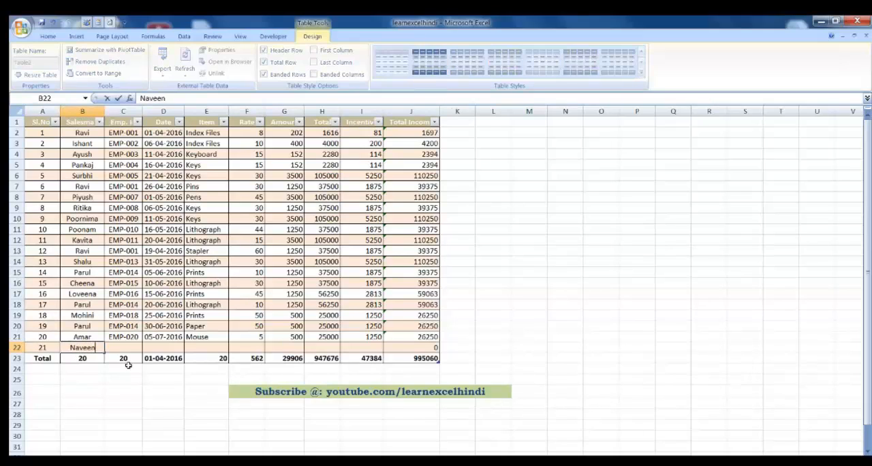
key(Tab)
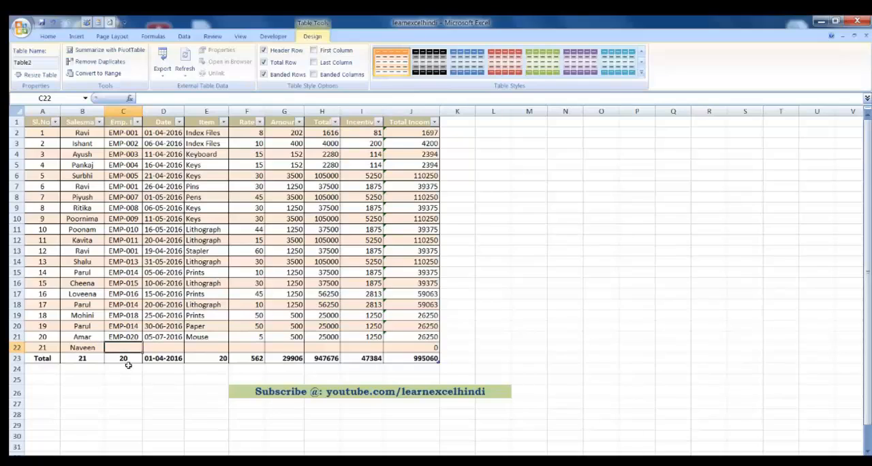
text(EMP)
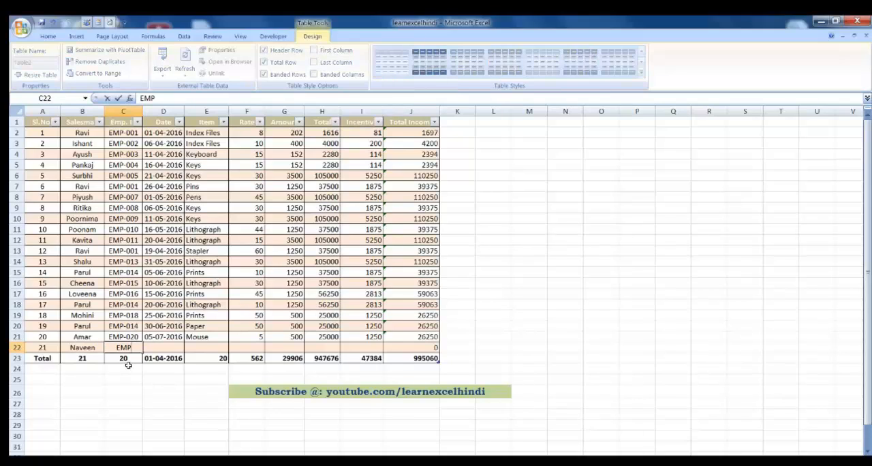
text(-021)
key(Tab)
Step: Enter the date 10-04-2016 in D22 and the item Keys in E22
text(1)
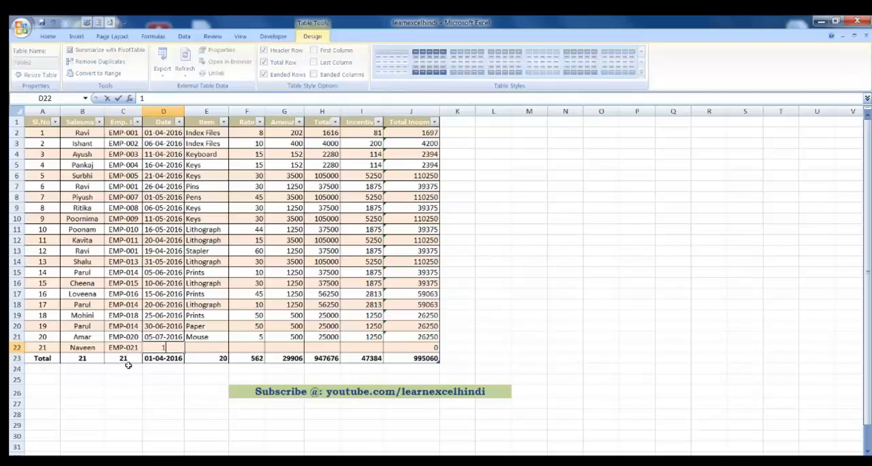
text(0-04-2016)
key(Tab)
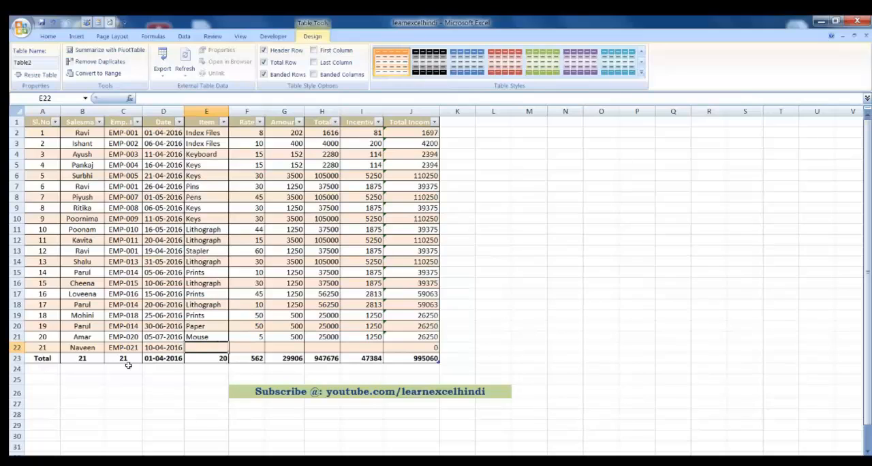
text(Keys)
key(Tab)
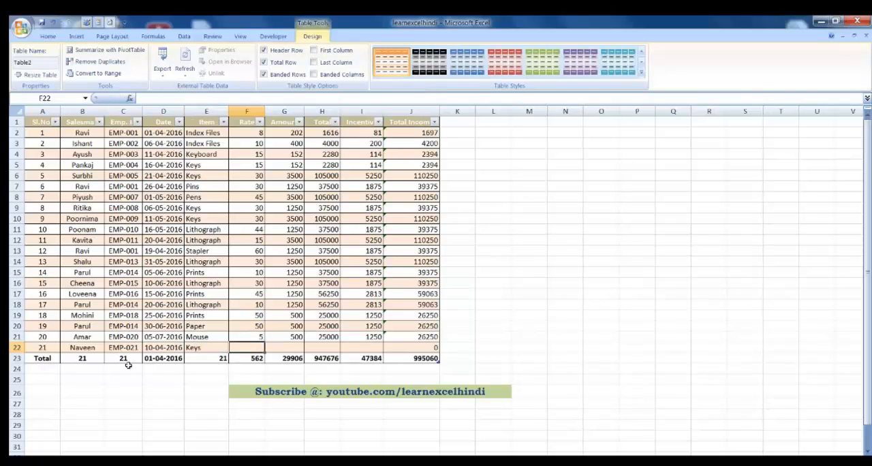
Step: Enter the rate 4 in F22 and the amount 50 in G22 of the new table row
text(4)
key(Tab)
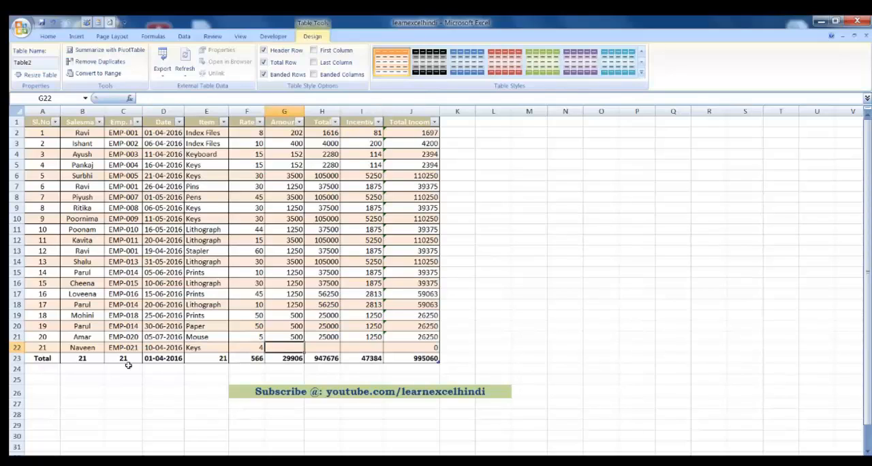
text(50)
key(Tab)
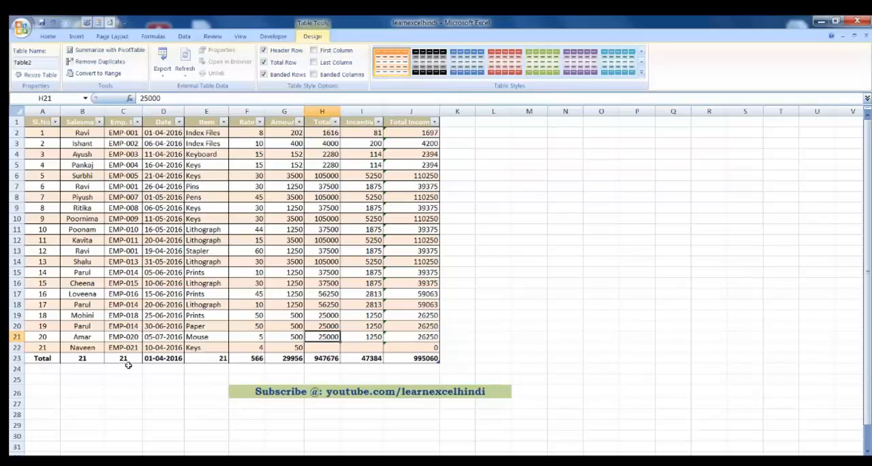
Step: Enter 200 as the new record's Total in H22
key(Tab)
key(Tab)
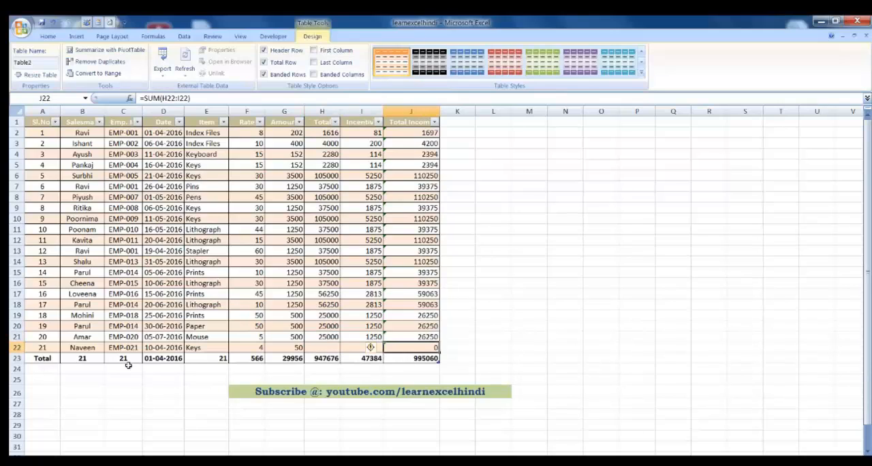
key(Left)
key(Left)
key(Left)
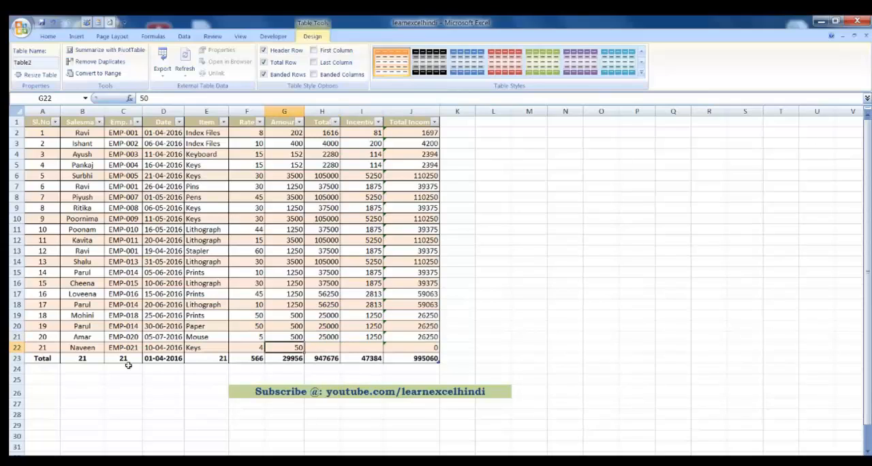
key(Left)
key(Left)
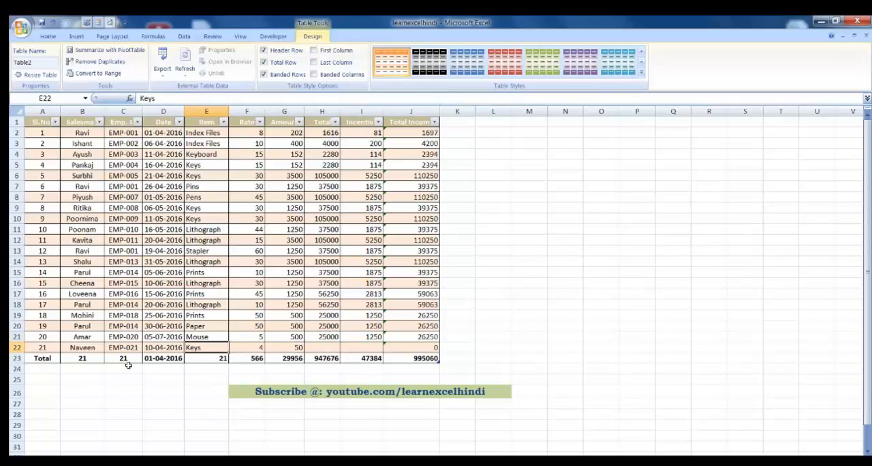
key(Right)
key(Right)
key(Right)
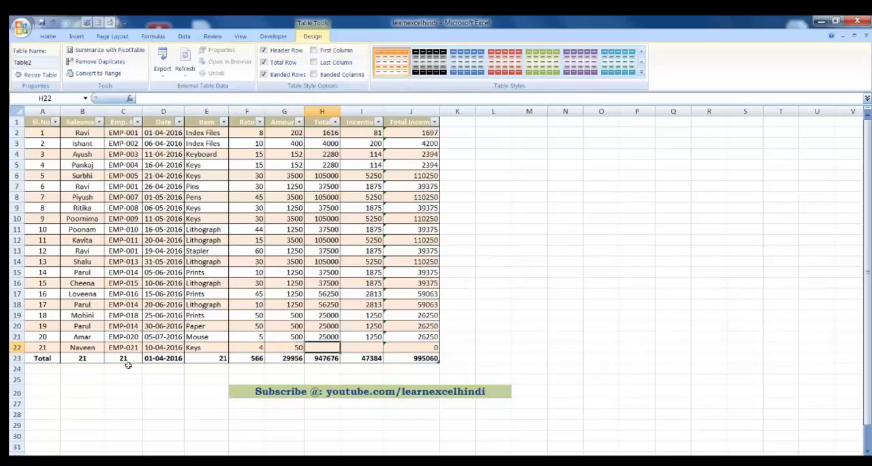
key(Up)
key(Down)
text(200)
key(Tab)
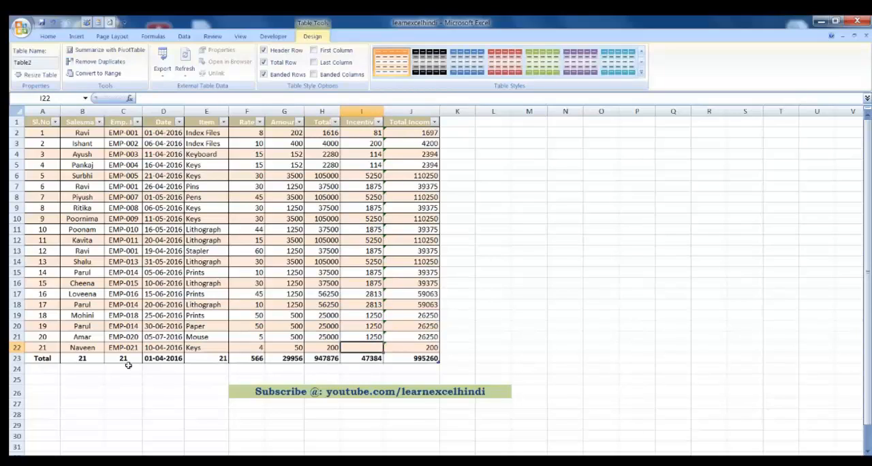
key(Up)
key(Down)
key(Right)
key(Left)
key(Left)
key(Left)
key(Left)
key(Left)
key(Left)
key(Left)
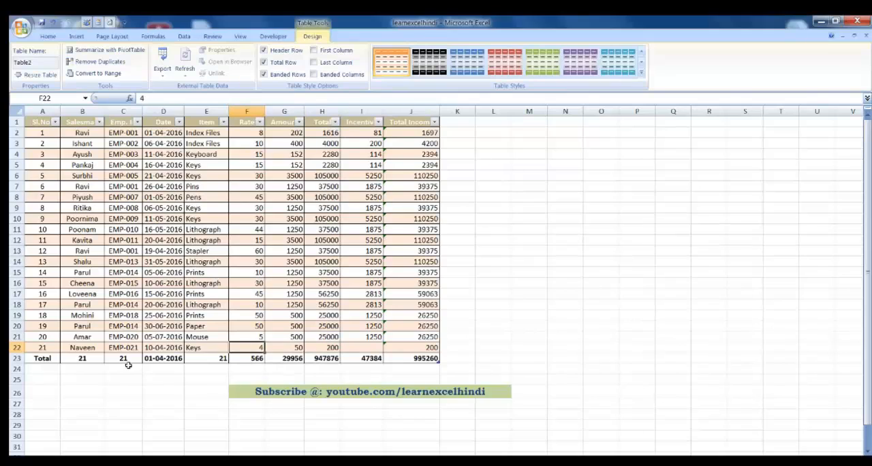
key(Left)
key(Left)
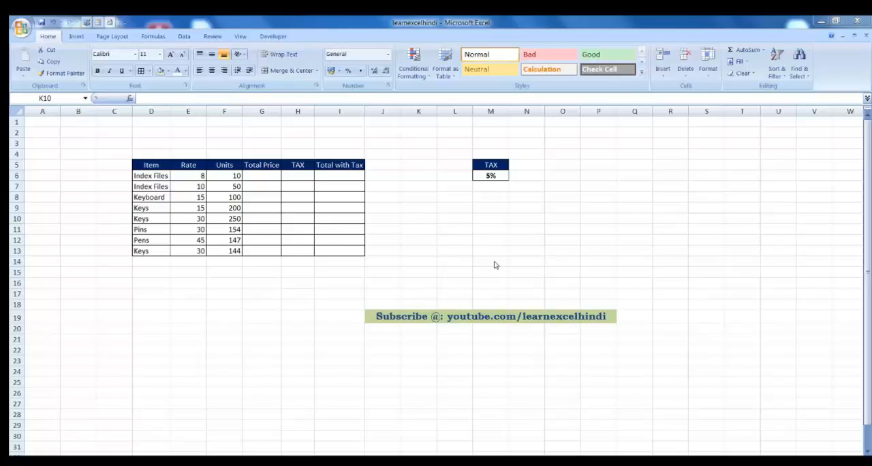
Step: Calculate Total Price in G6 with the formula =E6*F6 and fill it down through G13
click(490, 164)
click(497, 175)
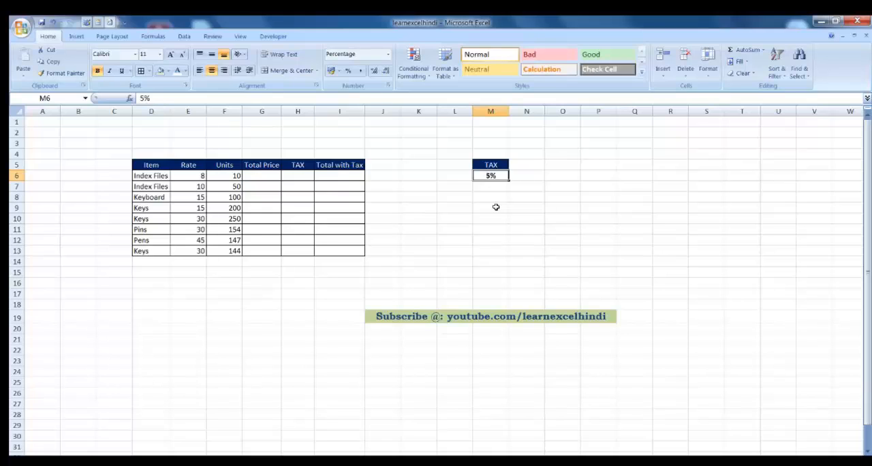
click(272, 178)
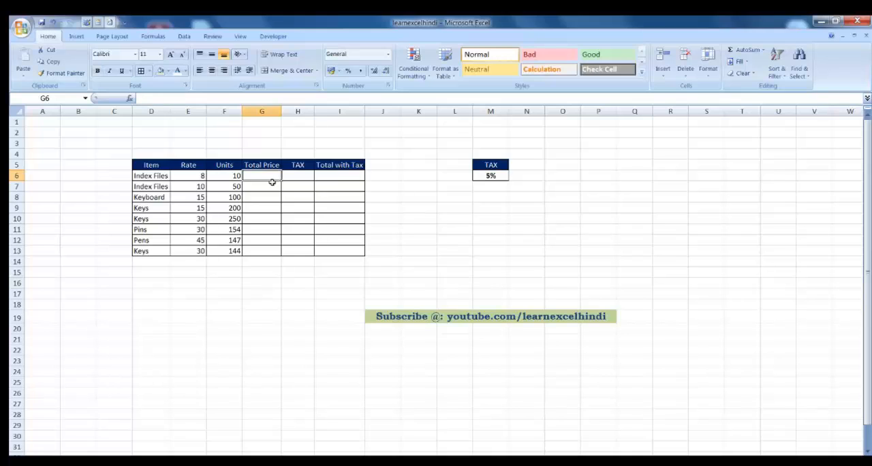
text(=)
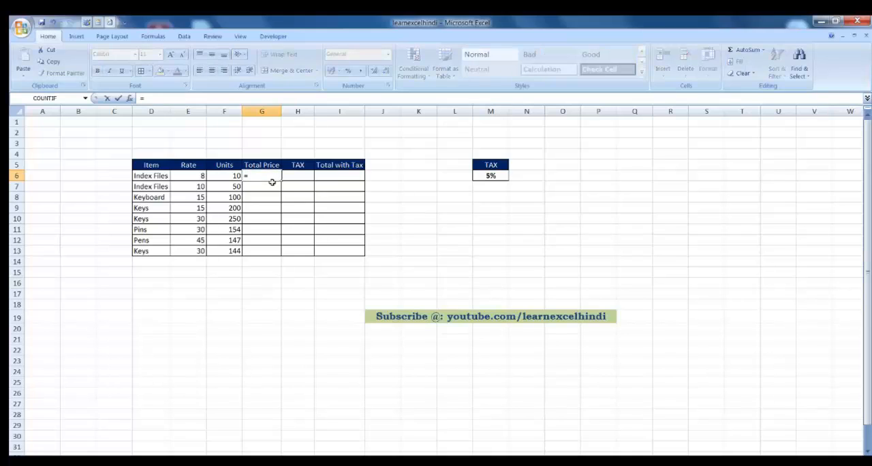
click(193, 176)
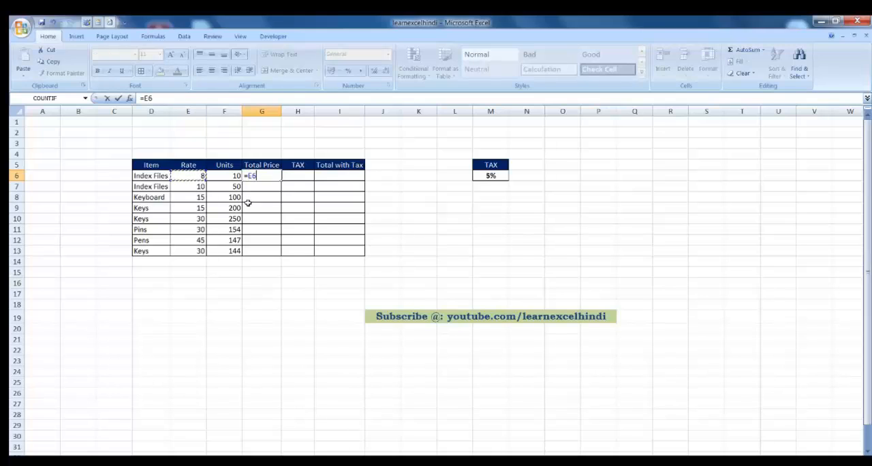
text(*)
click(231, 176)
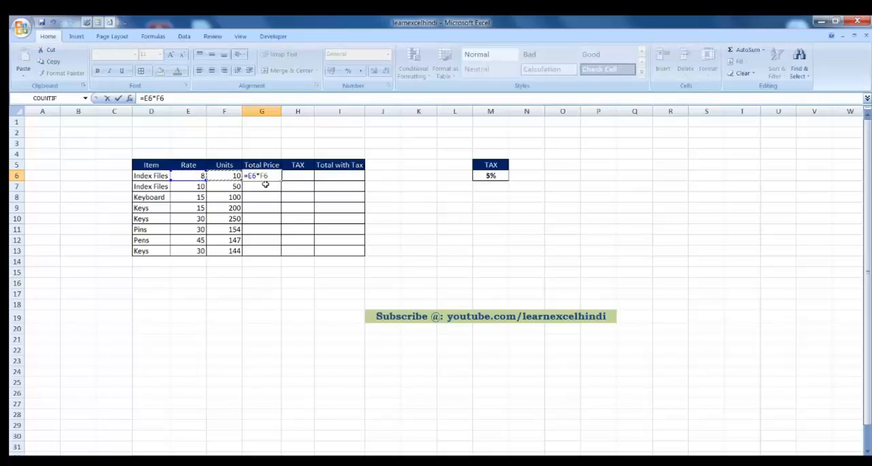
key(Return)
click(266, 175)
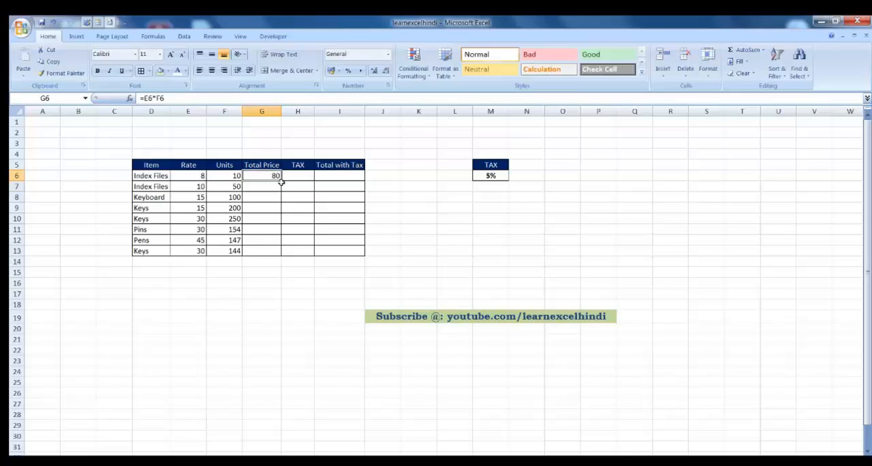
double_click(280, 181)
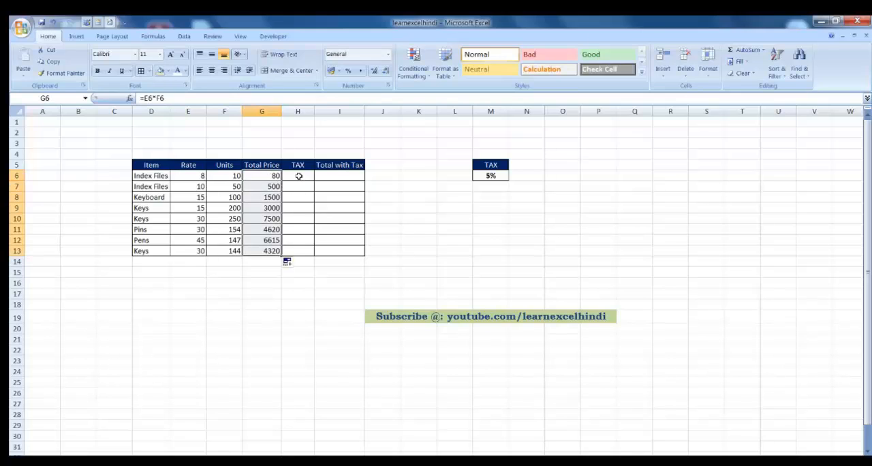
Step: Calculate TAX in H6 with the formula =G6*M6 and fill it down through H13
click(299, 176)
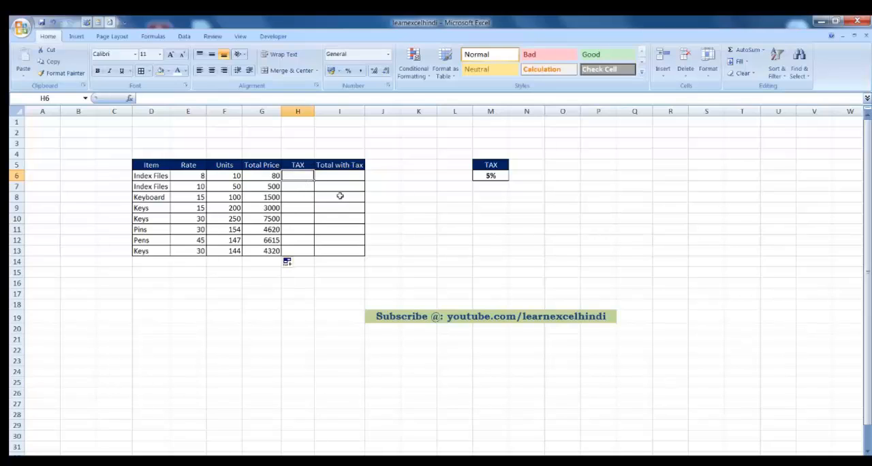
text(=)
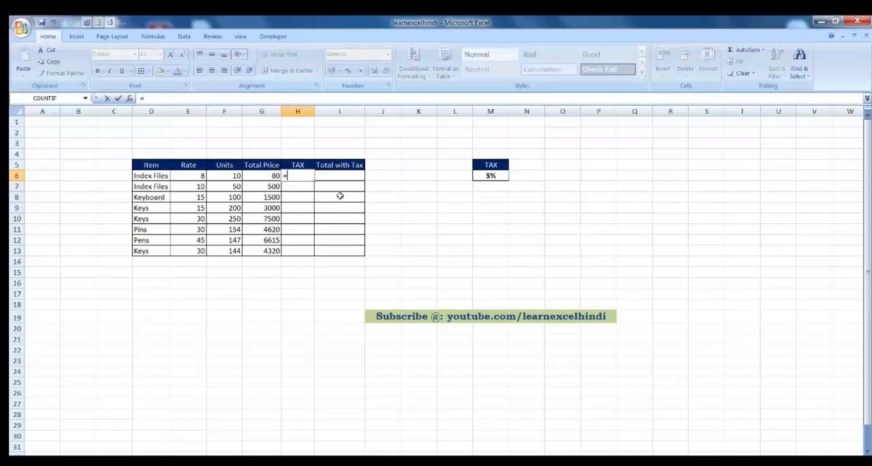
click(264, 176)
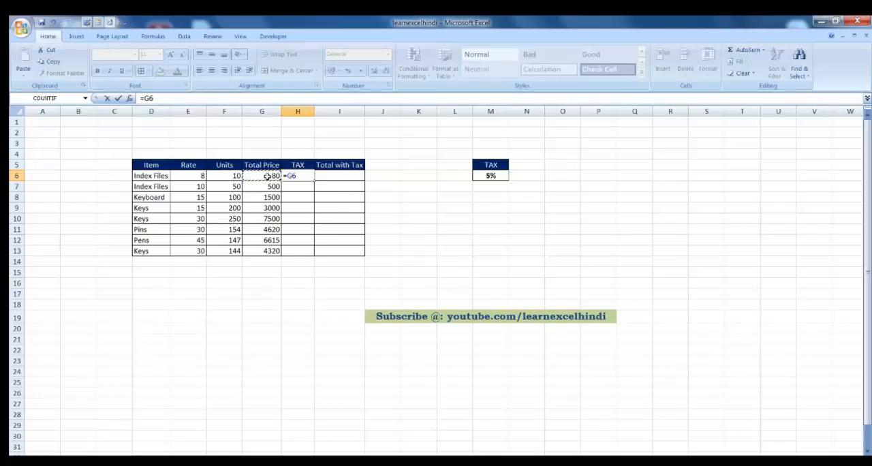
text(*)
click(490, 176)
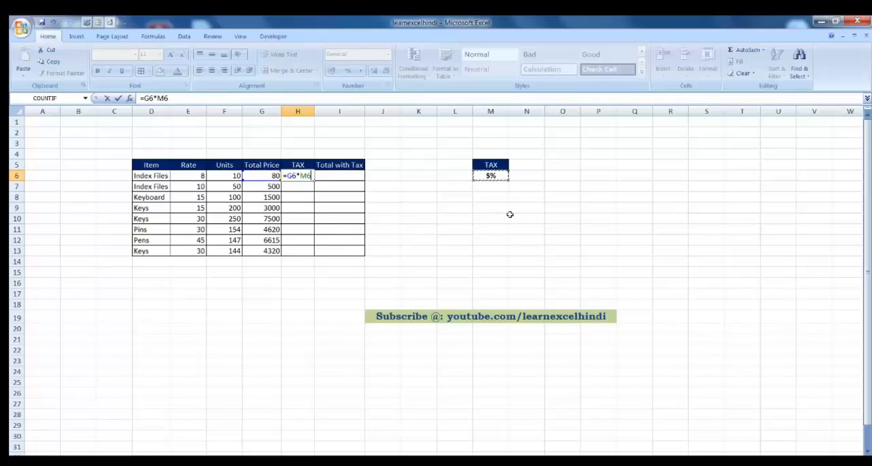
key(Return)
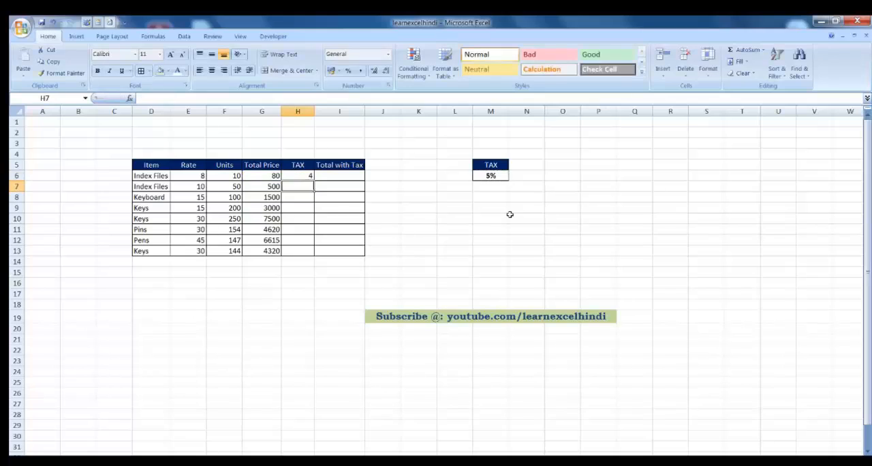
click(306, 176)
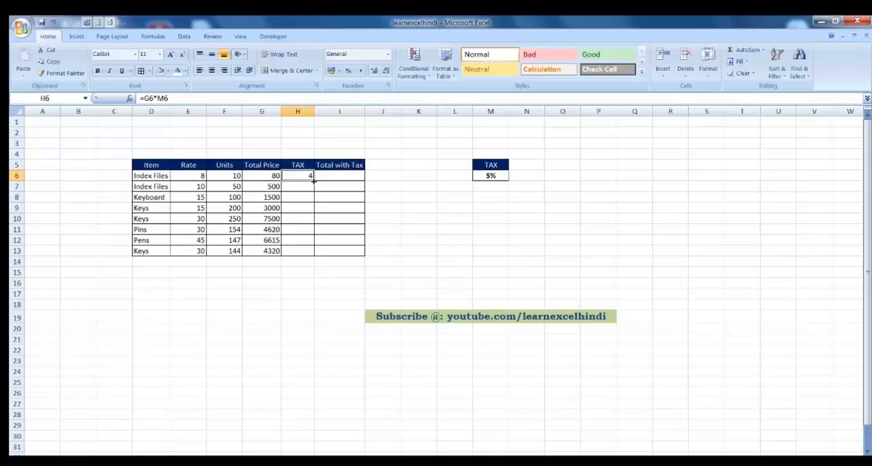
drag(313, 180, 310, 252)
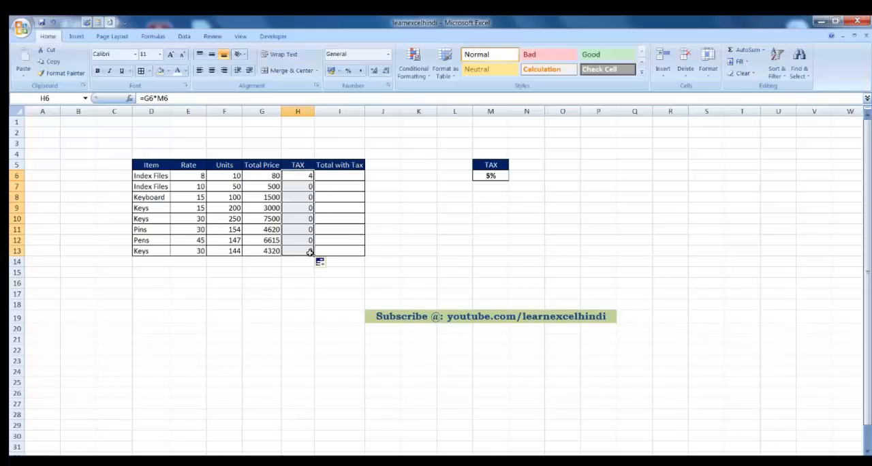
Step: Examine the copied TAX formula in H7 and how the references shift in the Total Price formulas down column G
click(304, 185)
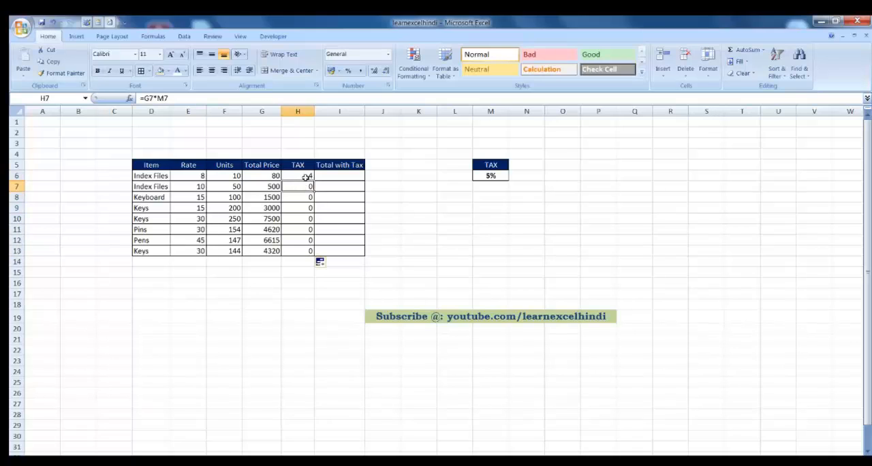
key(Right)
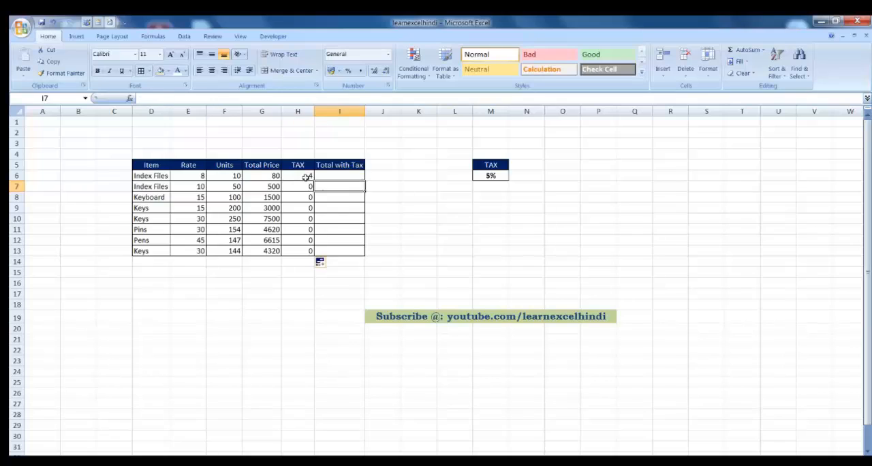
key(Left)
key(Up)
key(Left)
key(Down)
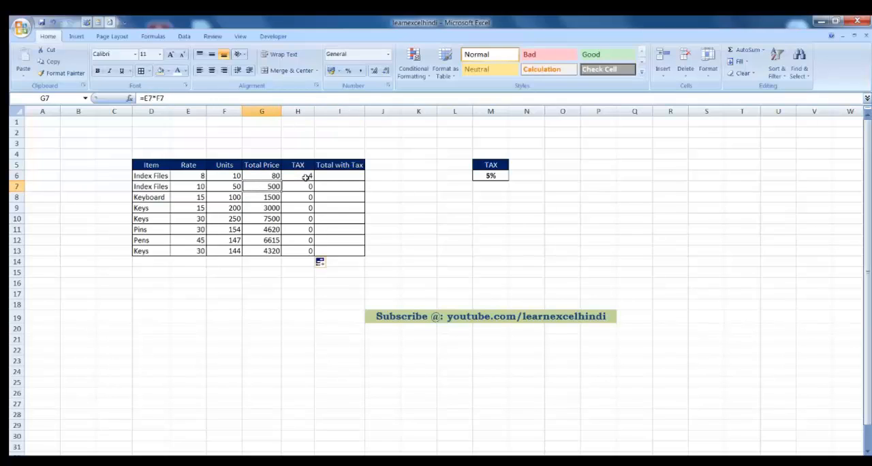
key(Down)
key(Down)
key(Down)
key(Down)
key(Down)
key(Down)
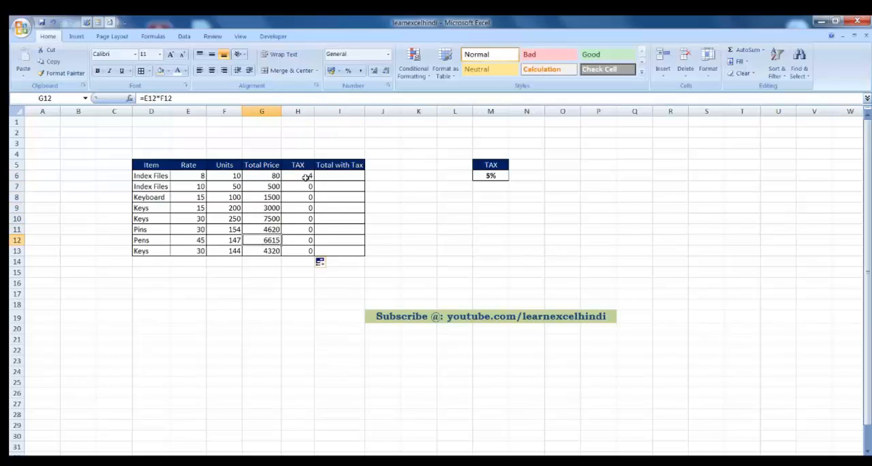
key(Up)
key(Up)
key(Up)
key(Up)
key(Up)
key(Up)
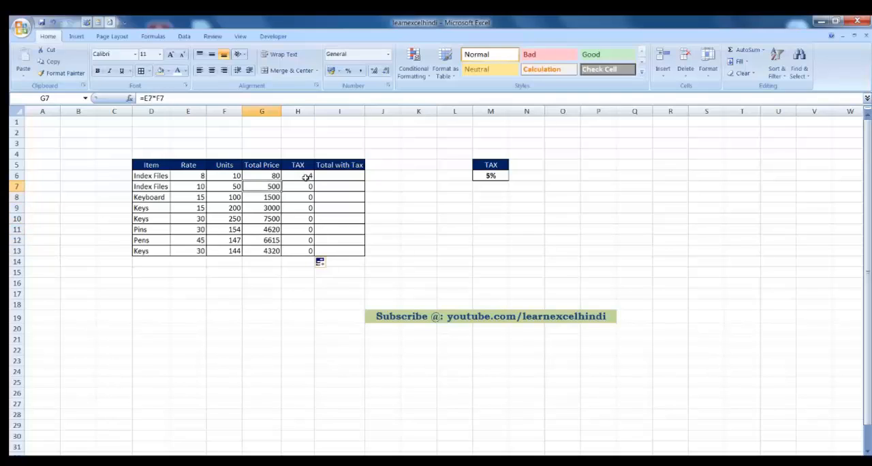
key(Up)
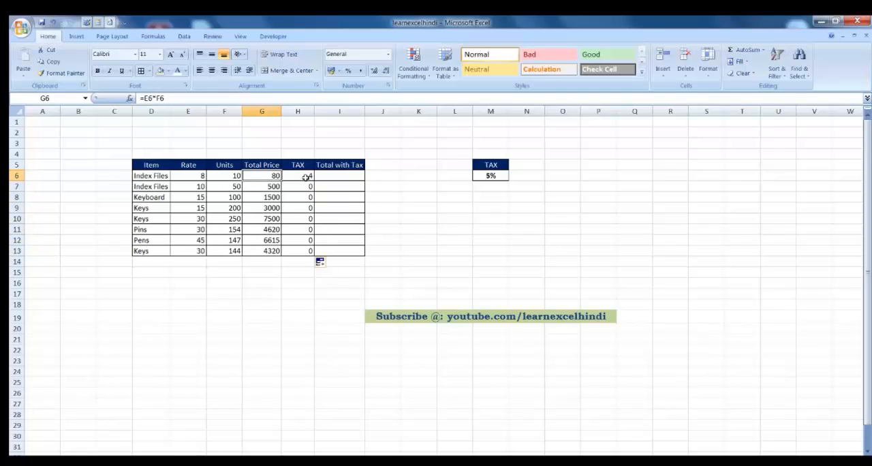
Step: Compare the Units cells F6 and F7 with the Total Price formulas beside them, and inspect the TAX formula in H6
key(Left)
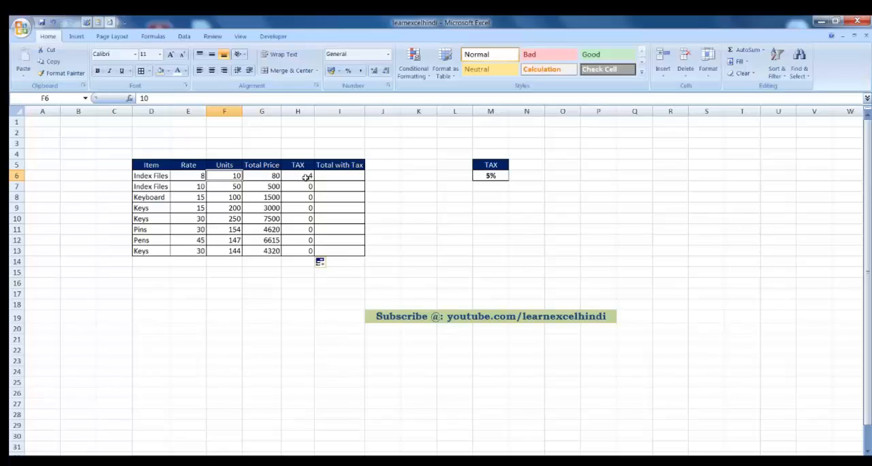
key(Down)
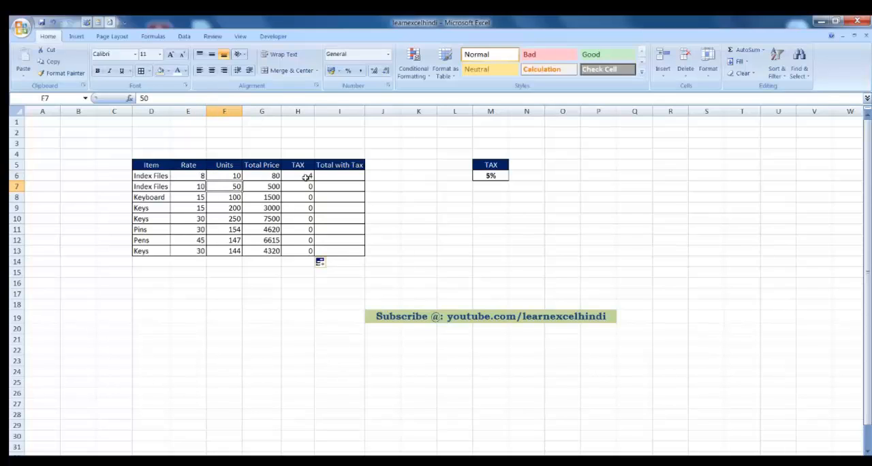
key(Right)
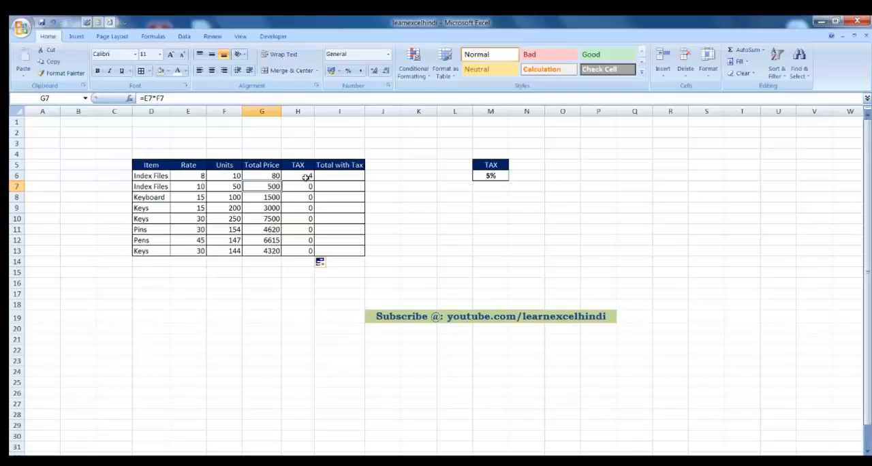
key(Up)
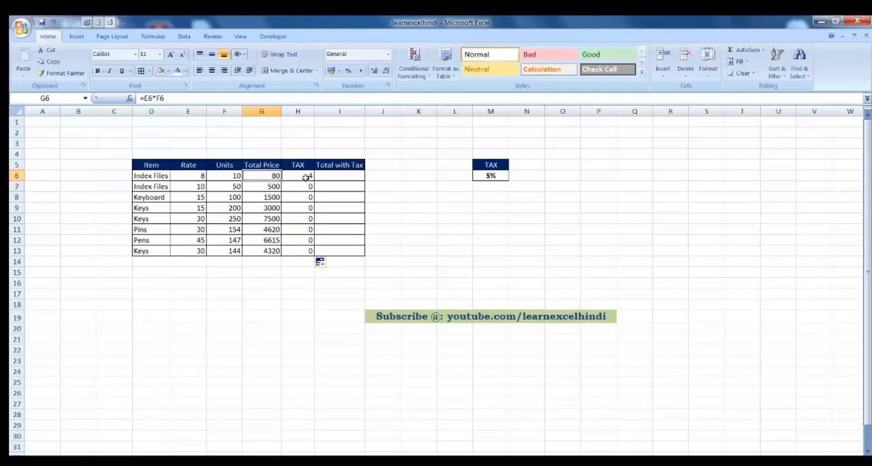
key(Down)
key(Down)
key(Down)
key(Down)
key(Down)
key(Up)
key(Up)
key(Up)
key(Up)
key(Up)
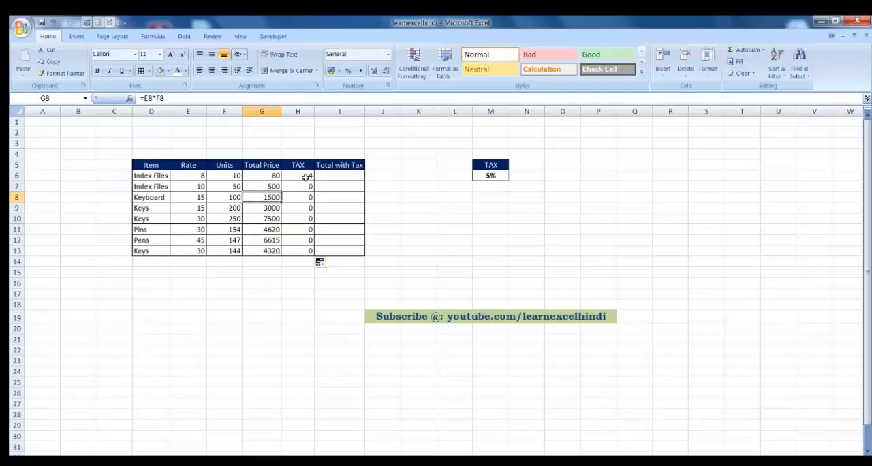
key(Right)
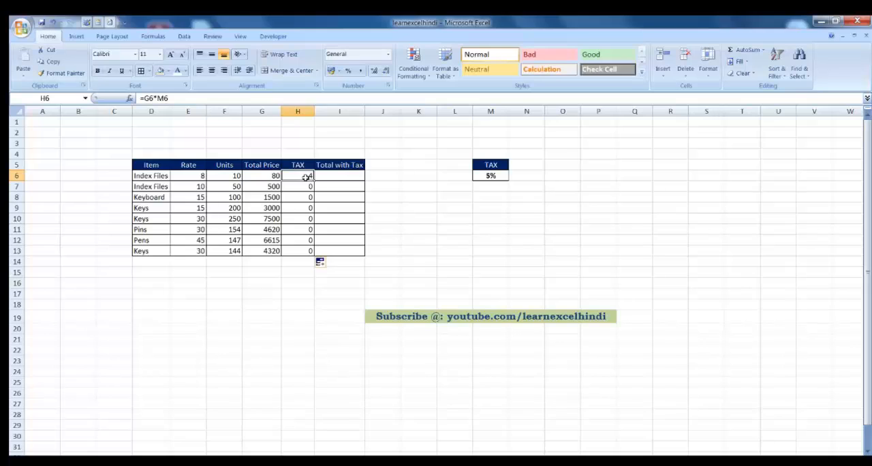
Step: Compare the TAX and Total Price formulas in rows 6 and 7 with the tax rate cell M6
key(Left)
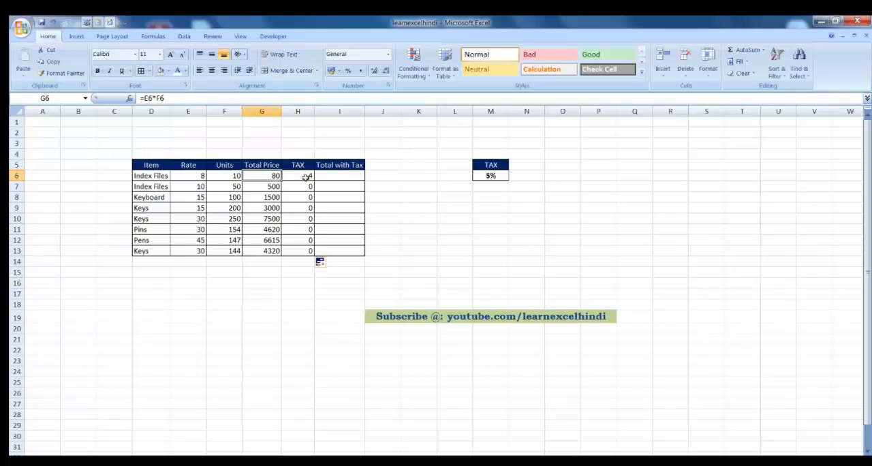
key(Right)
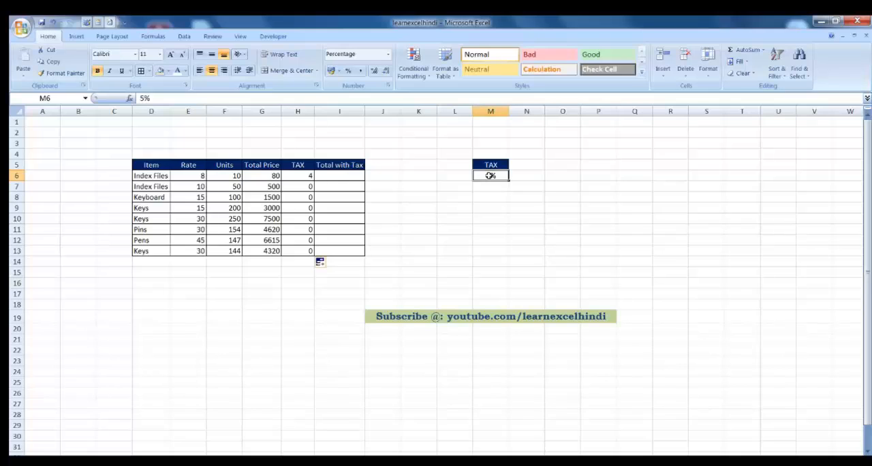
click(304, 177)
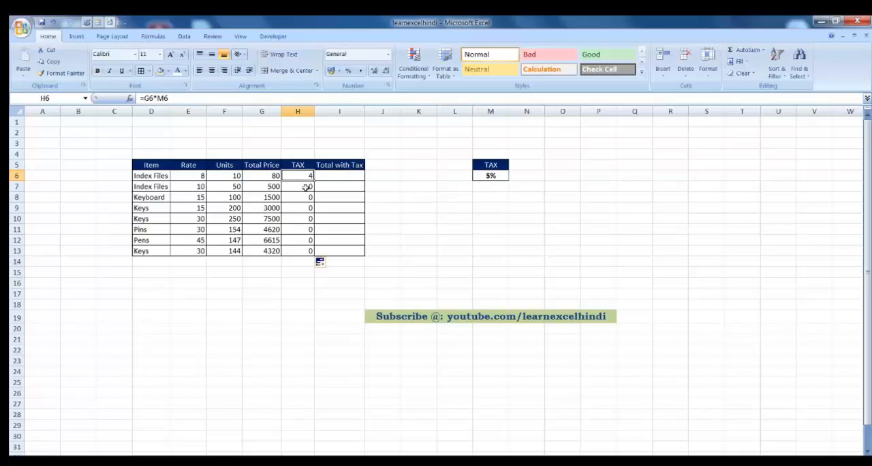
click(306, 187)
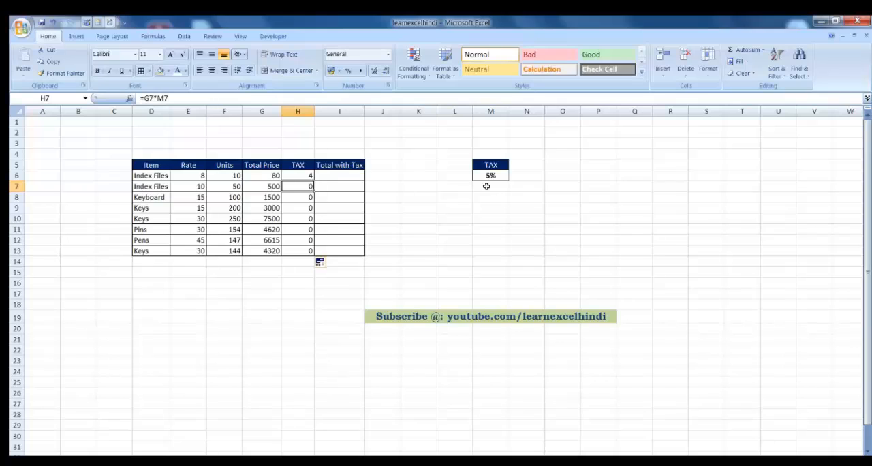
click(269, 188)
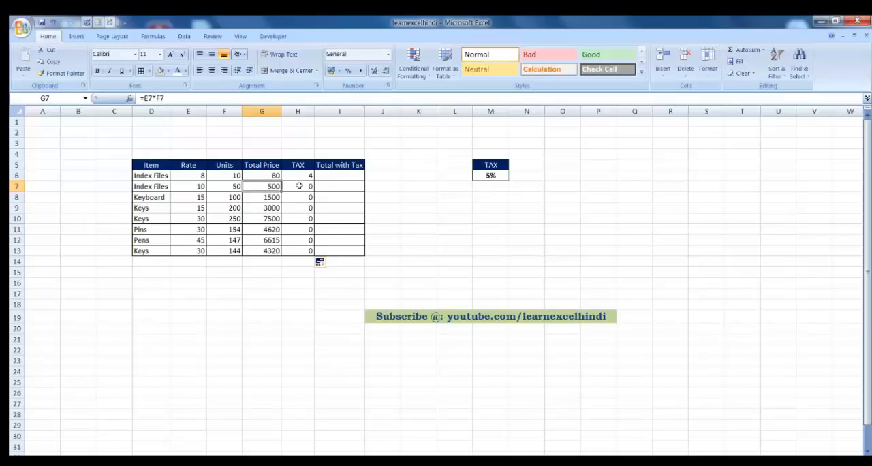
click(299, 186)
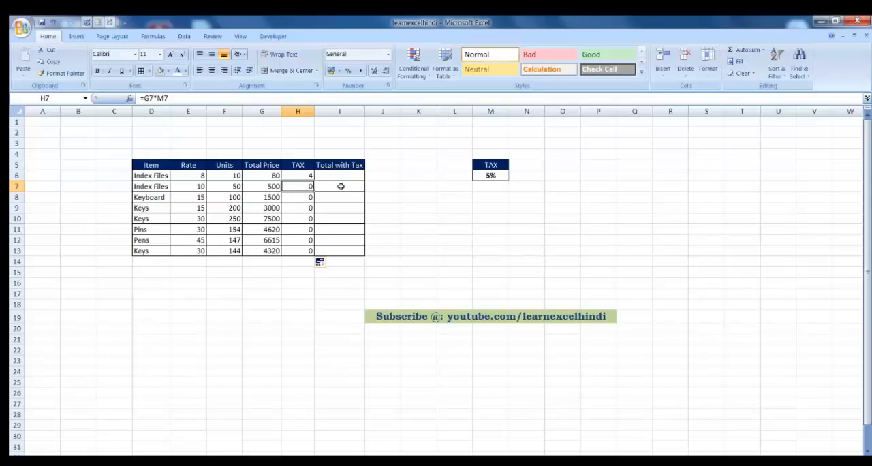
Step: Make the tax rate reference absolute in H6 with the formula =G6*$M$6 and fill it down through H13
click(305, 176)
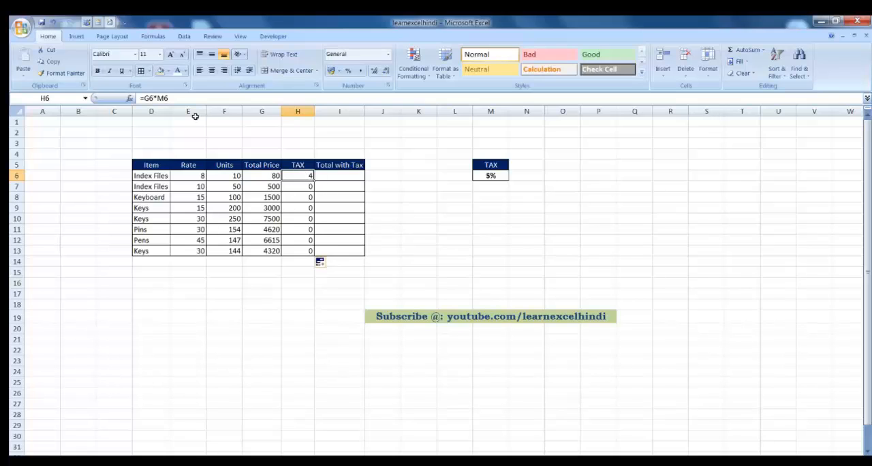
click(161, 98)
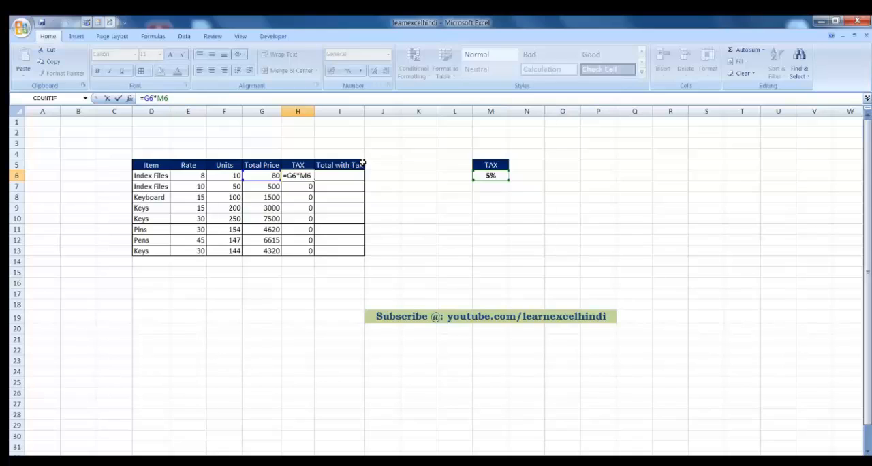
text($M$)
key(Return)
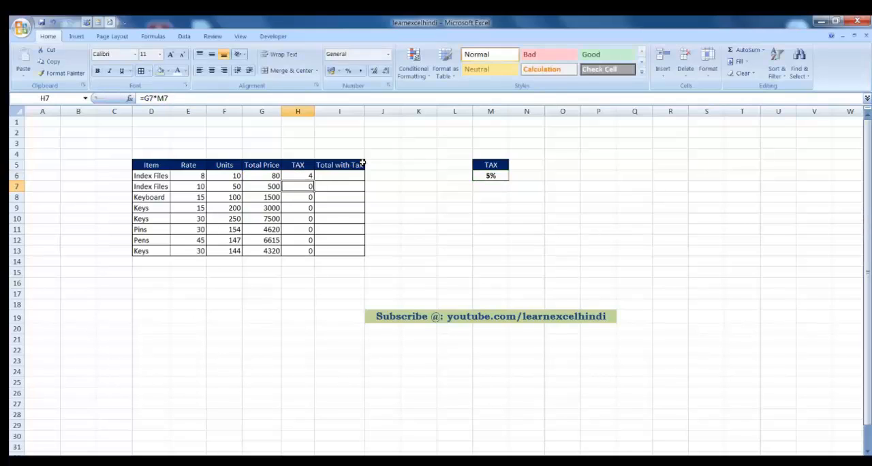
click(308, 176)
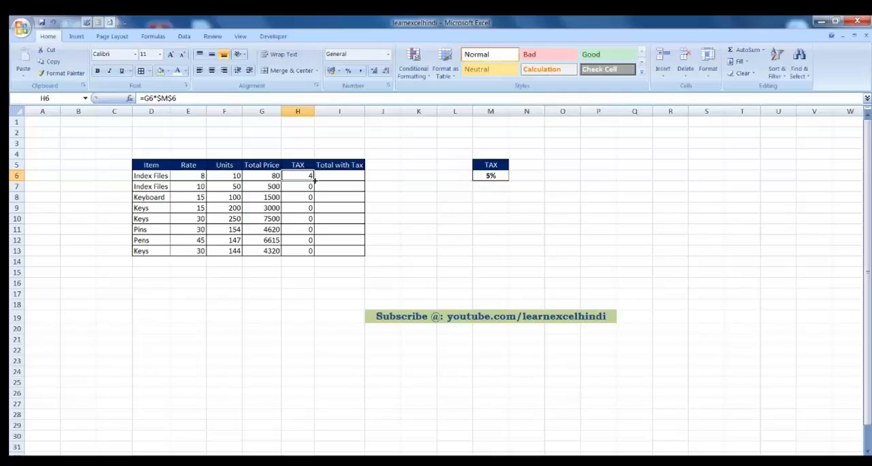
drag(315, 180, 316, 252)
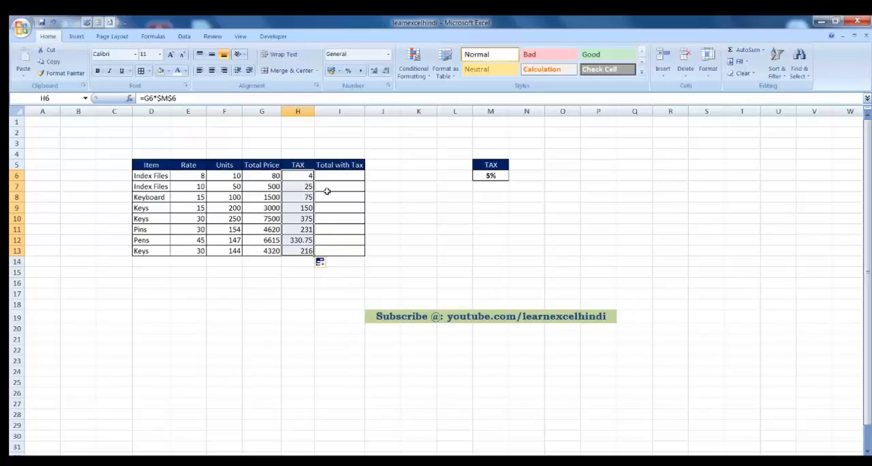
click(307, 176)
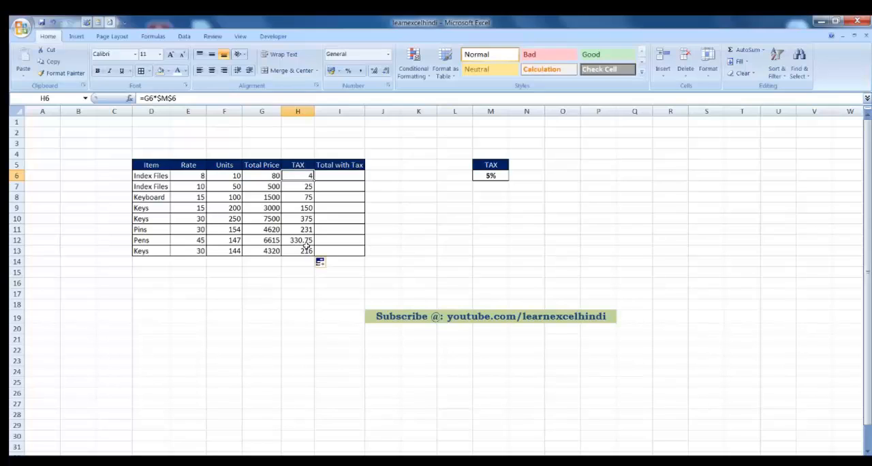
click(333, 175)
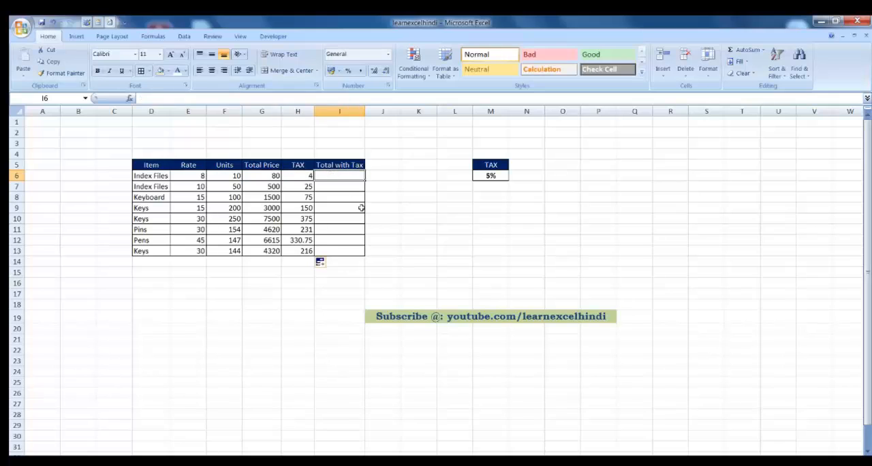
text(=)
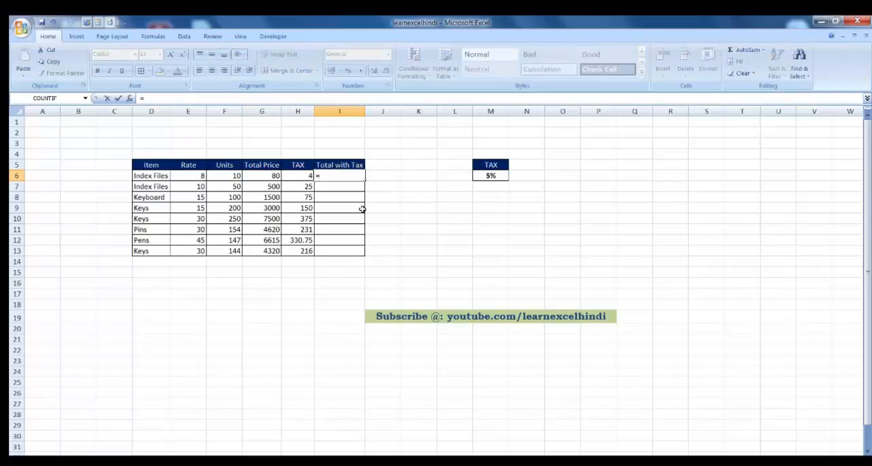
text(sum)
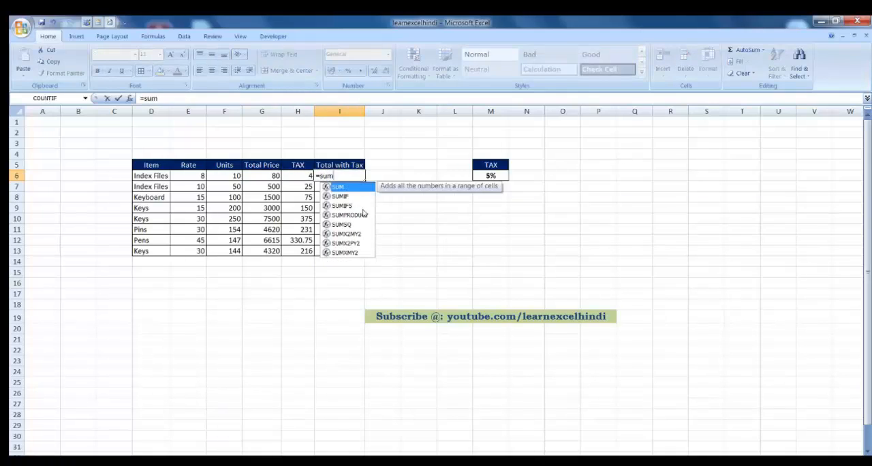
drag(266, 174, 303, 177)
click(344, 174)
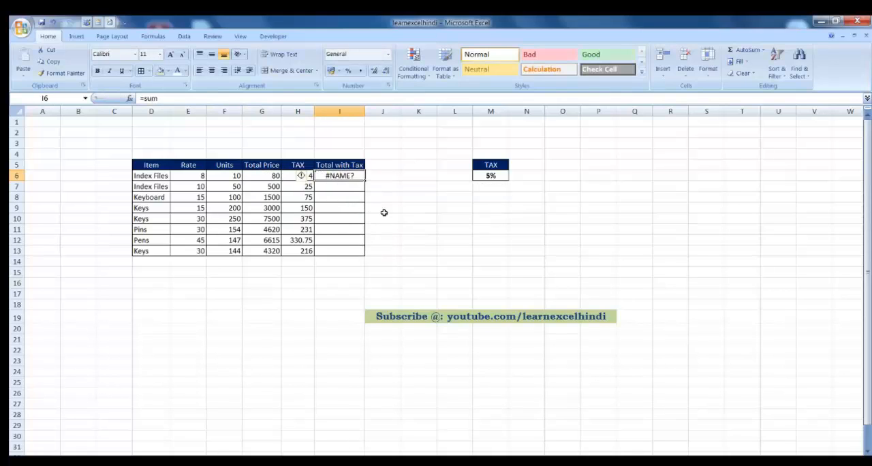
key(Delete)
Step: Calculate Total with Tax in I6 with the formula =SUM(G6:H6) and fill it down through I13
text(=sum)
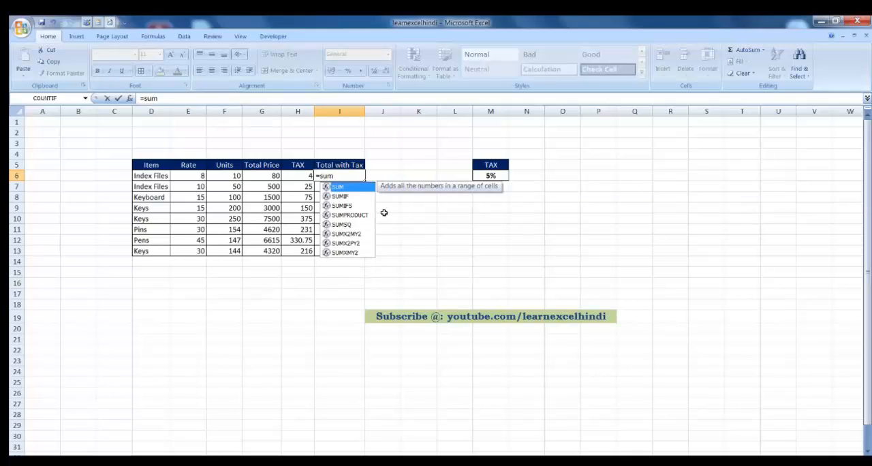
key(Tab)
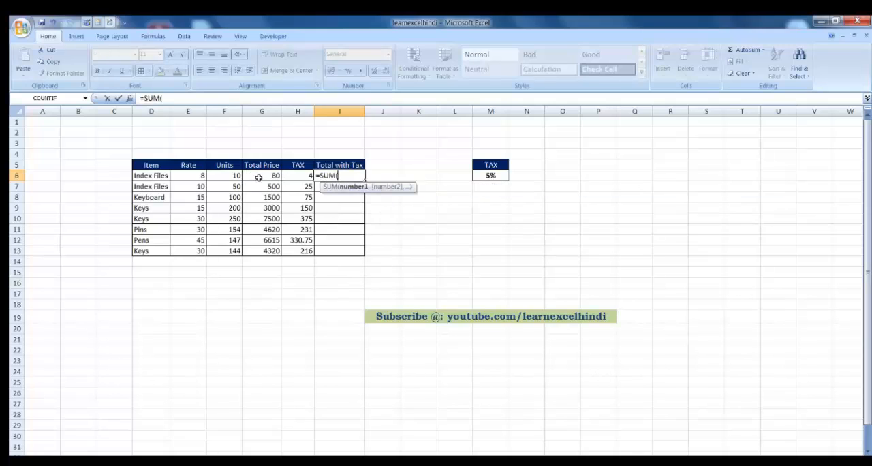
drag(258, 175, 299, 176)
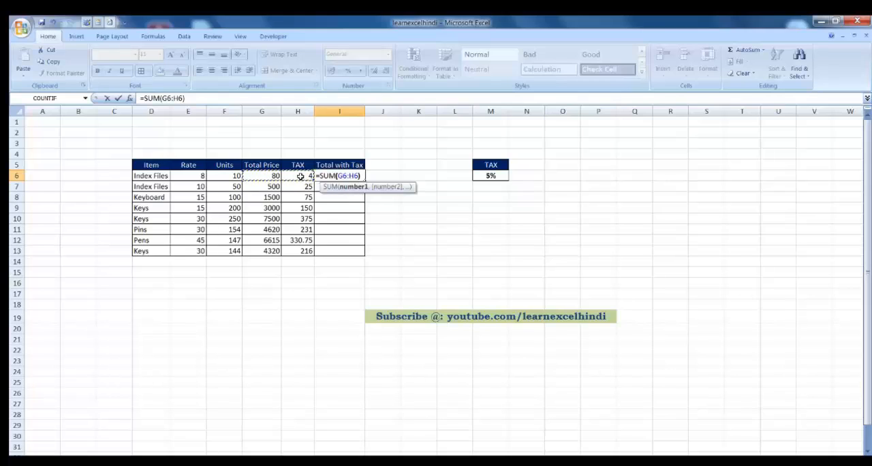
key(Return)
click(349, 175)
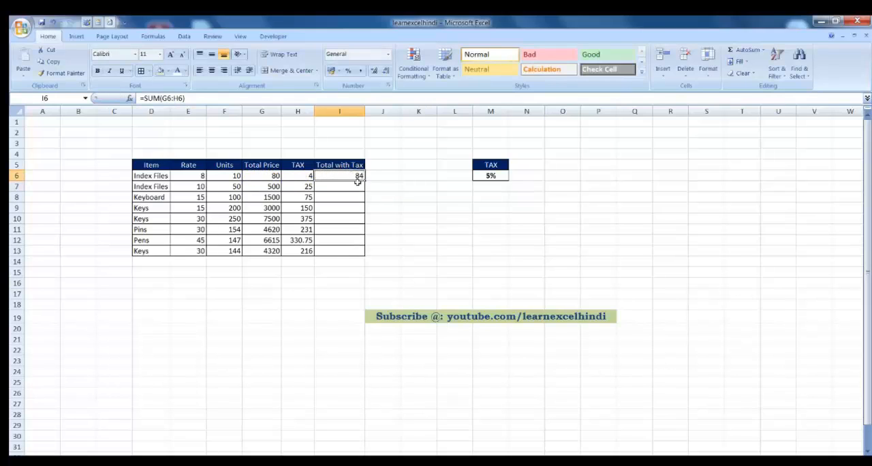
double_click(365, 180)
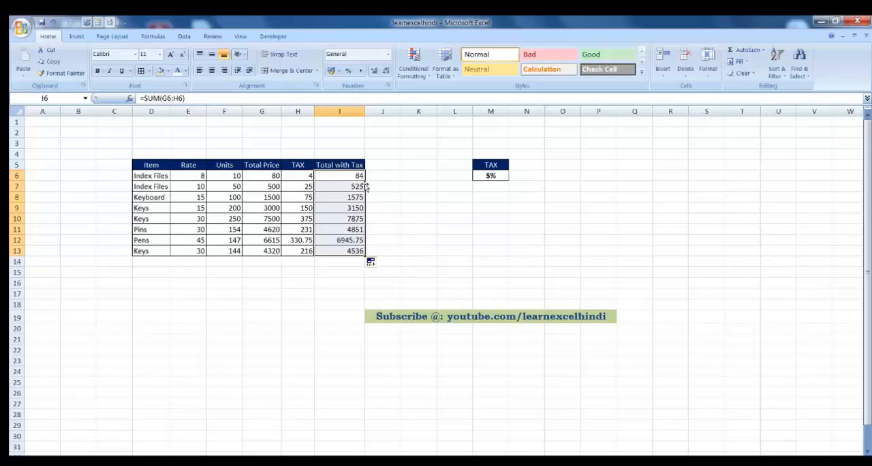
click(337, 174)
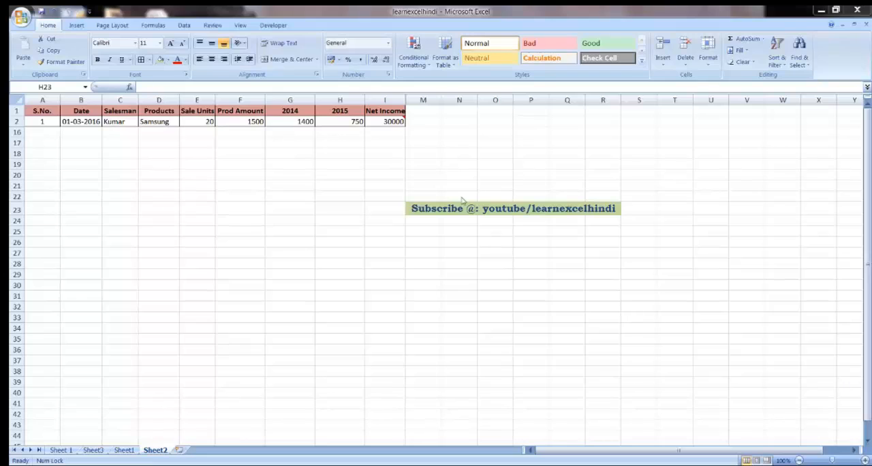
Step: Keep the comment on the Net Income cell I2 permanently displayed on Sheet2
click(399, 122)
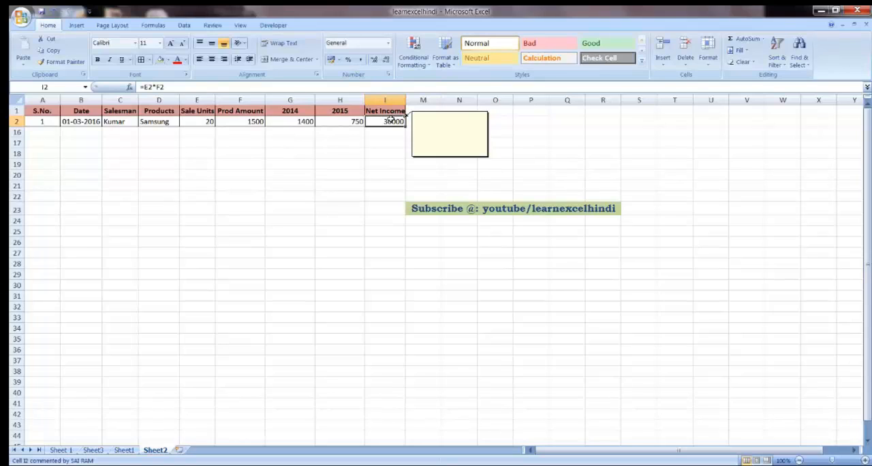
right_click(391, 118)
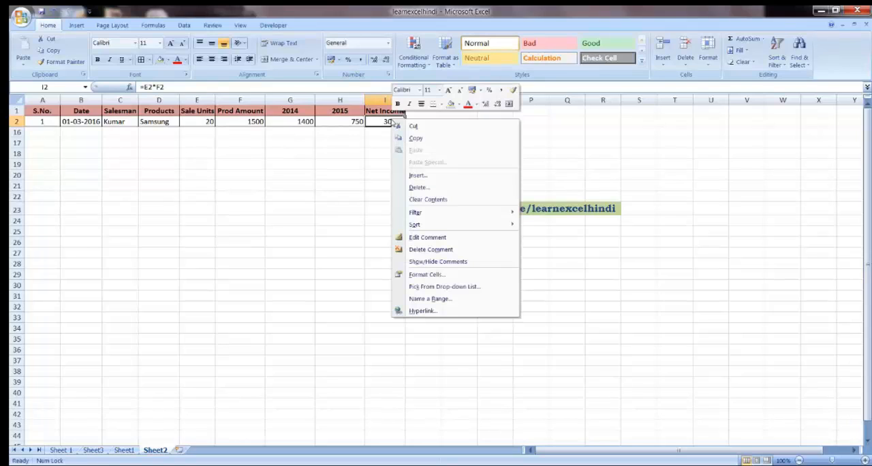
click(431, 262)
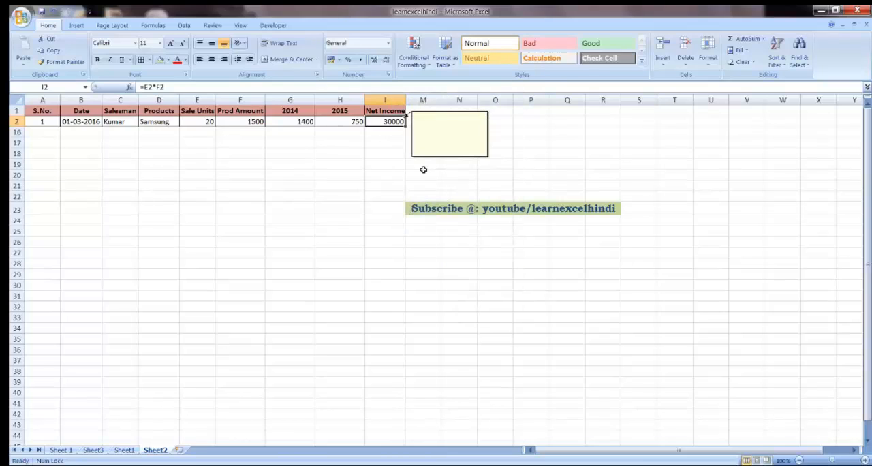
Step: Choose the Learn Excel Hindi picture from the Desktop as the comment's picture fill effect
click(422, 113)
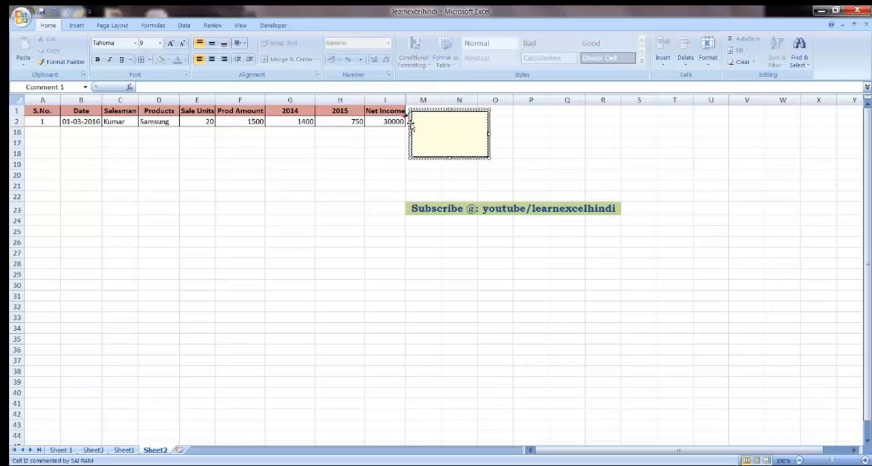
right_click(411, 126)
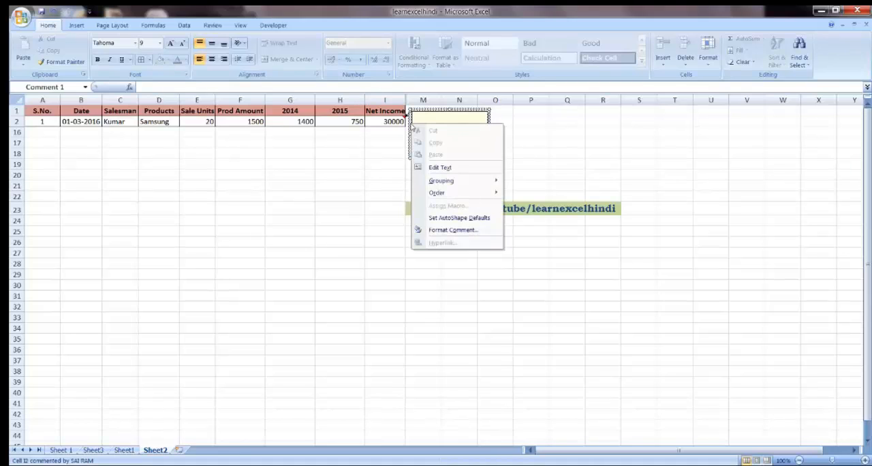
click(454, 230)
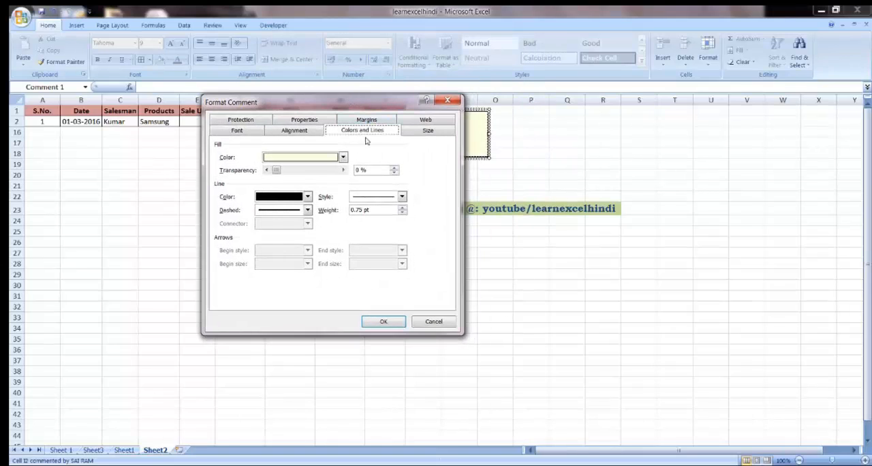
click(312, 161)
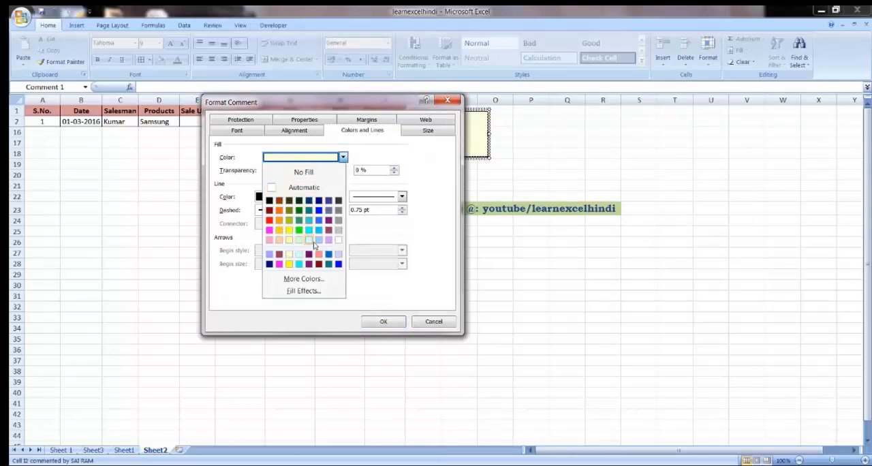
click(304, 291)
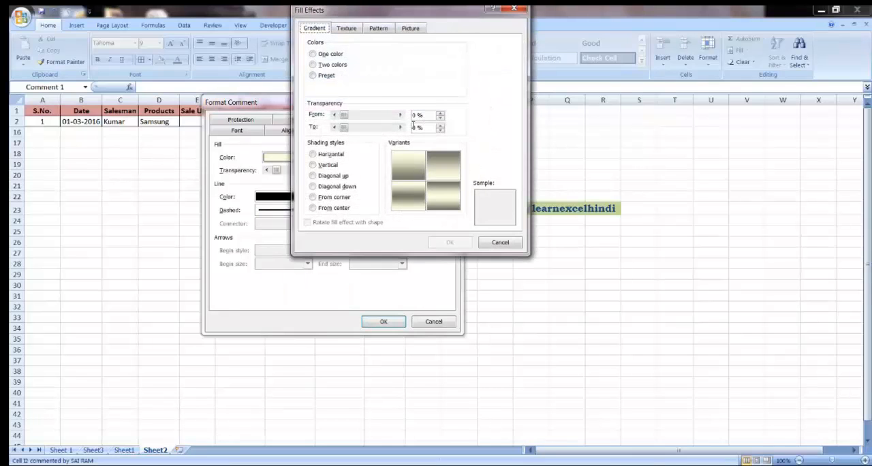
drag(408, 19, 398, 85)
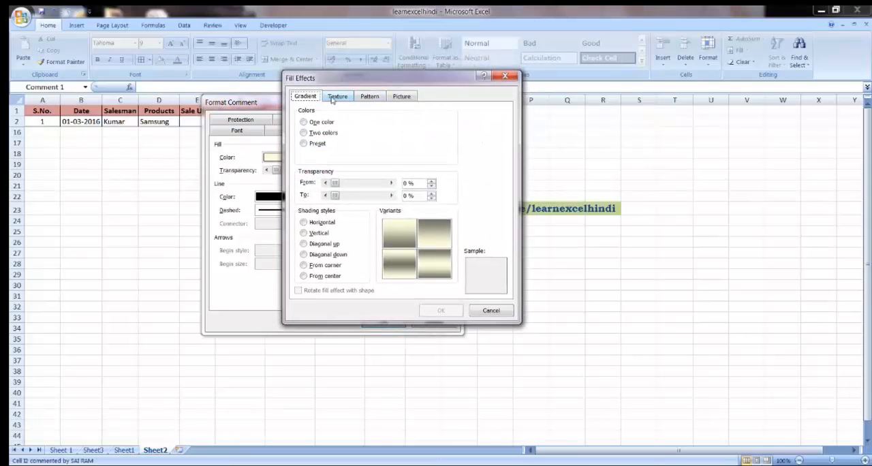
click(407, 98)
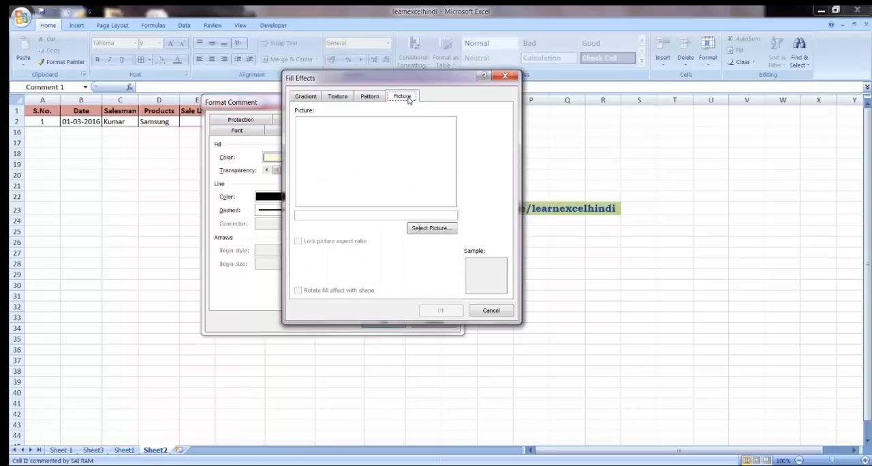
click(431, 228)
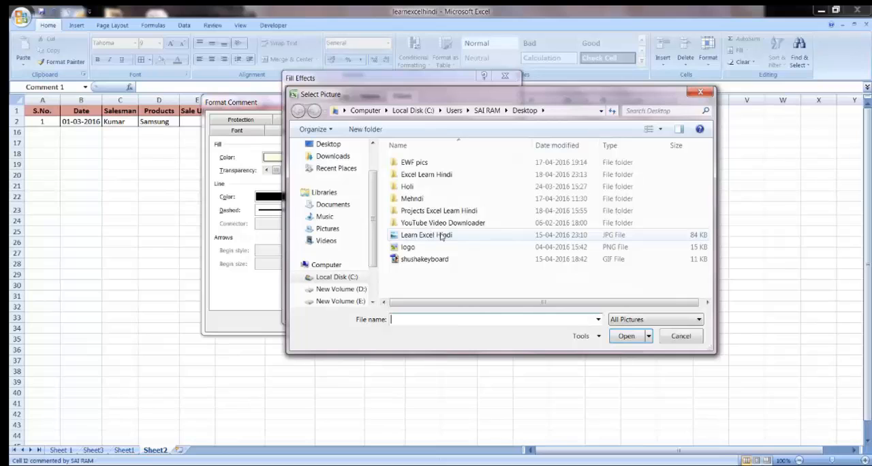
click(425, 235)
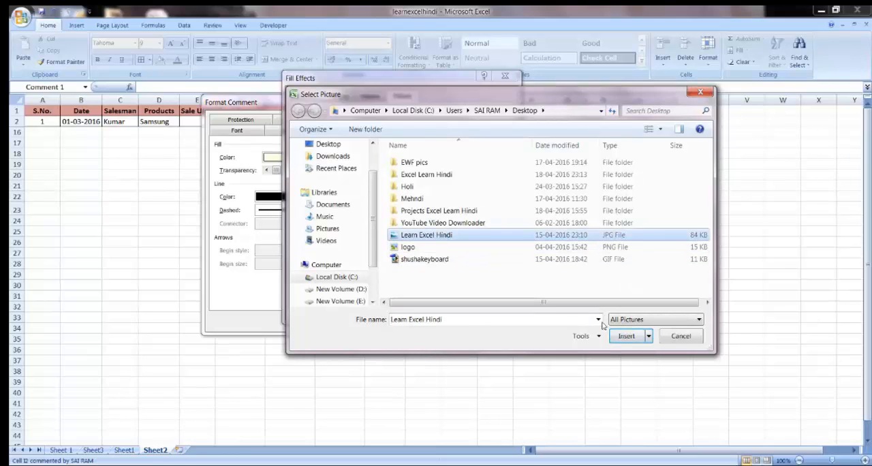
click(626, 336)
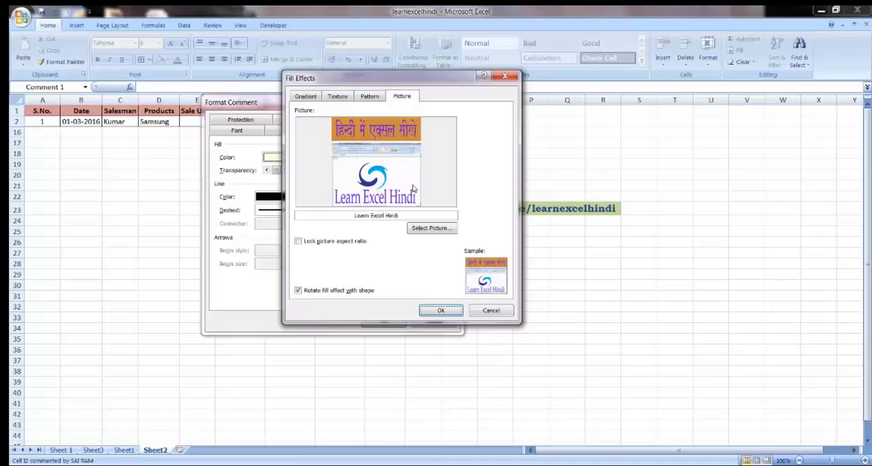
Step: Lock the picture's aspect ratio and apply the picture fill to the comment on the Net Income cell I2
click(299, 242)
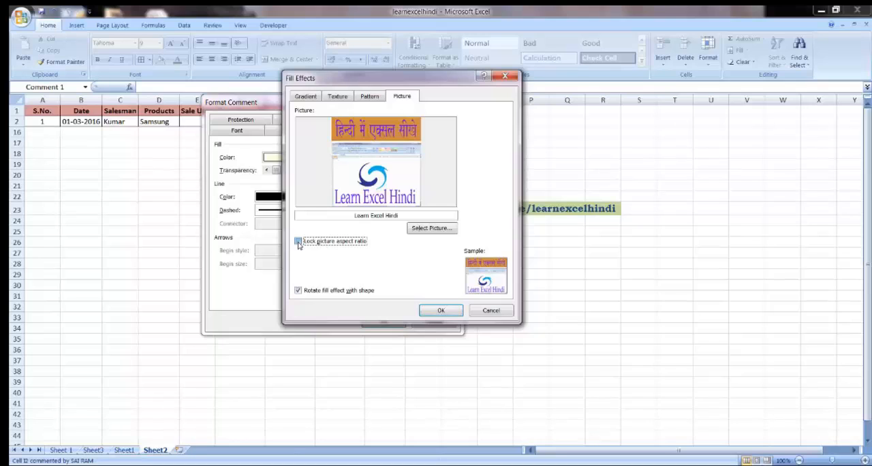
click(441, 311)
click(374, 324)
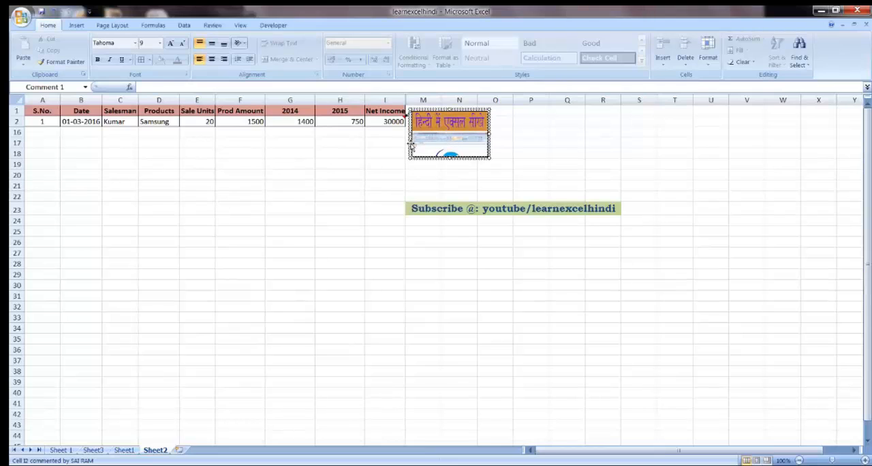
Step: Hide the comment on cell I2 to check its pop-up picture, and set the comment back to permanently displayed
right_click(397, 121)
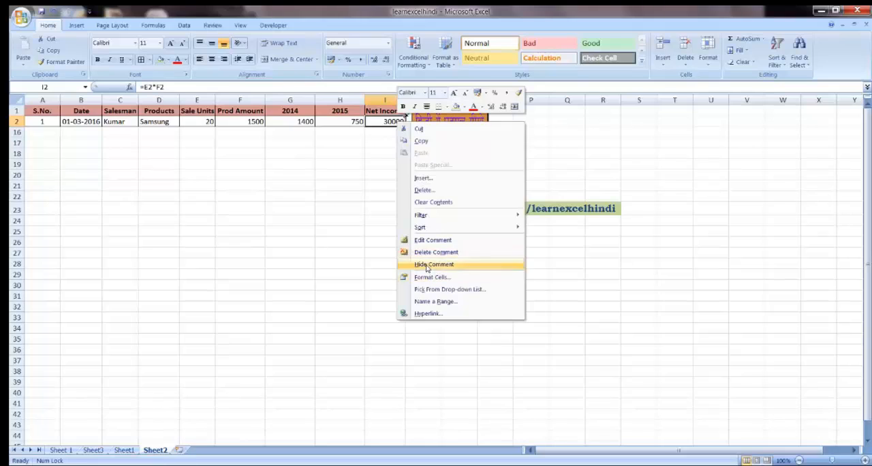
click(427, 265)
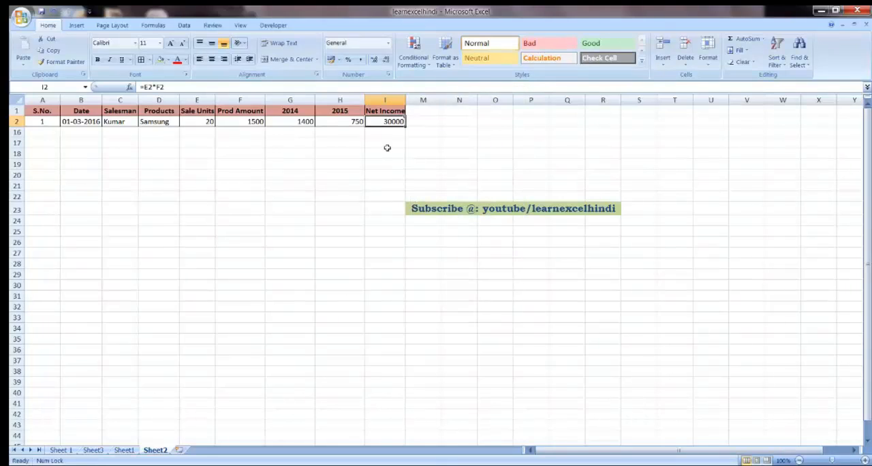
mouse_move(388, 121)
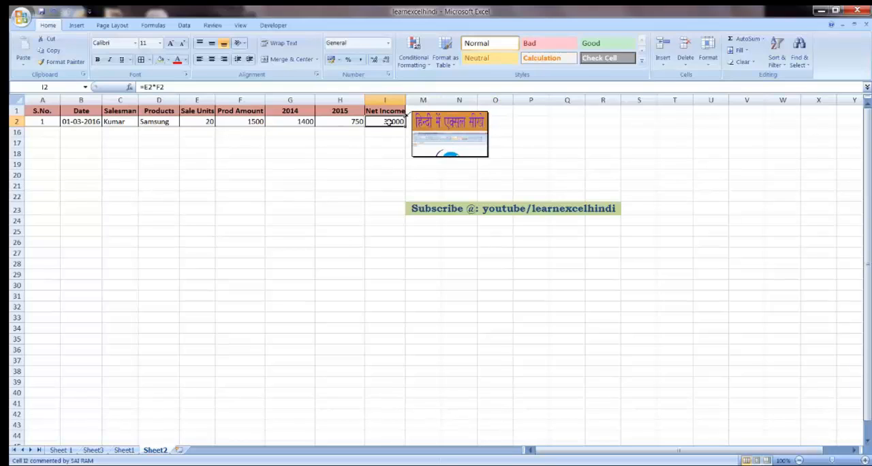
right_click(389, 121)
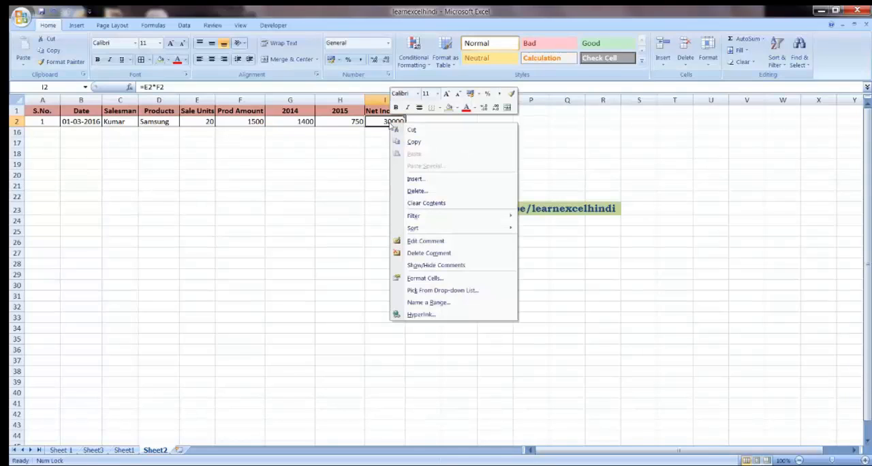
click(421, 265)
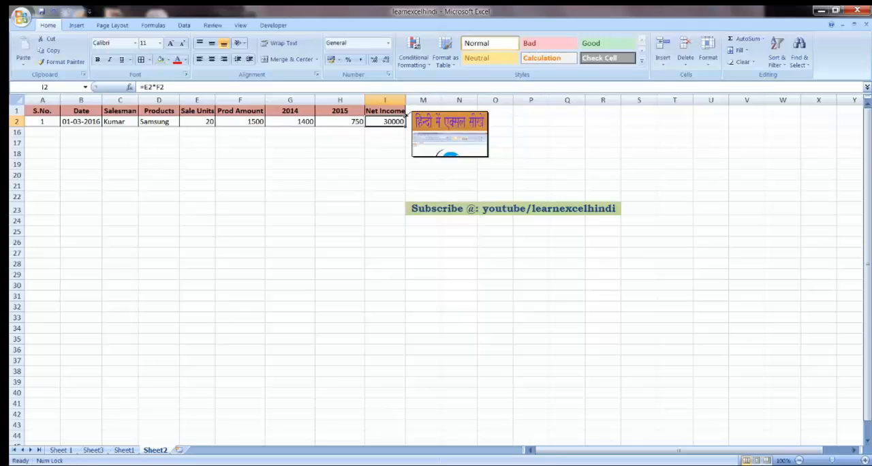
Step: Add the text "Hi Friends" inside the picture comment on cell I2 and return to the cell to view it
click(417, 118)
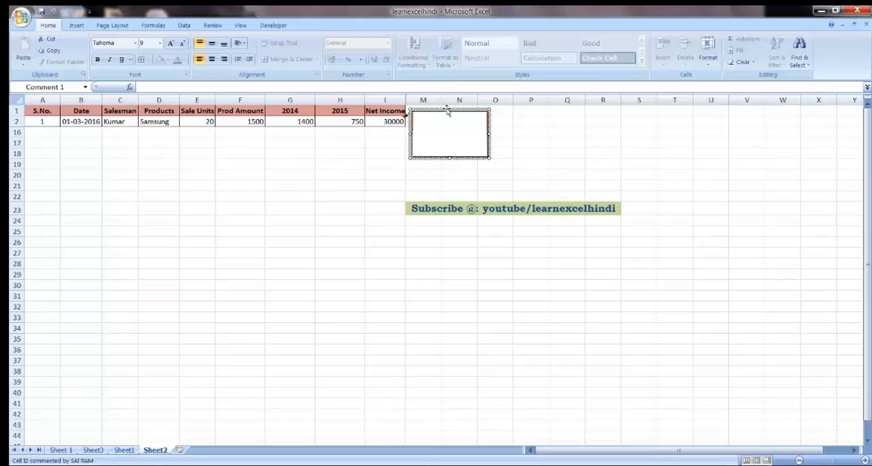
text(Hi Friends)
click(393, 121)
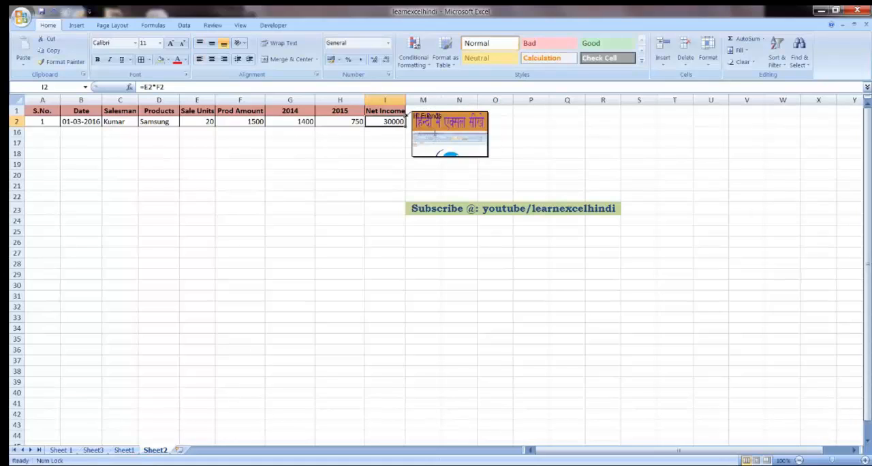
click(442, 117)
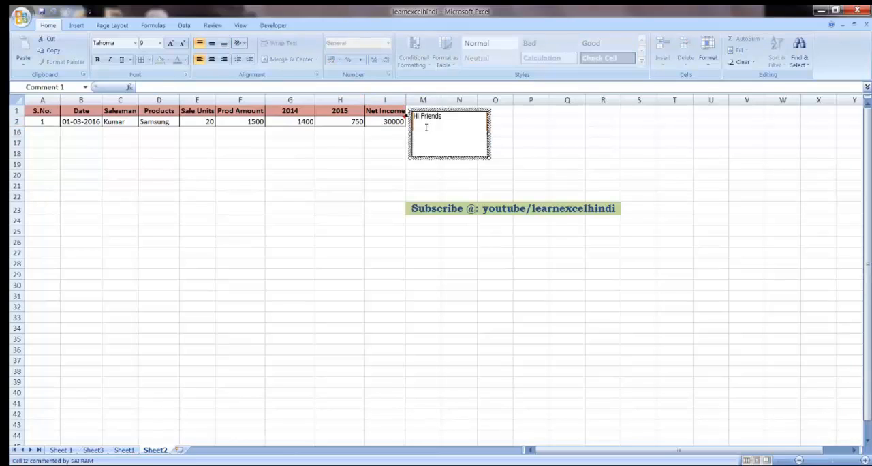
click(398, 122)
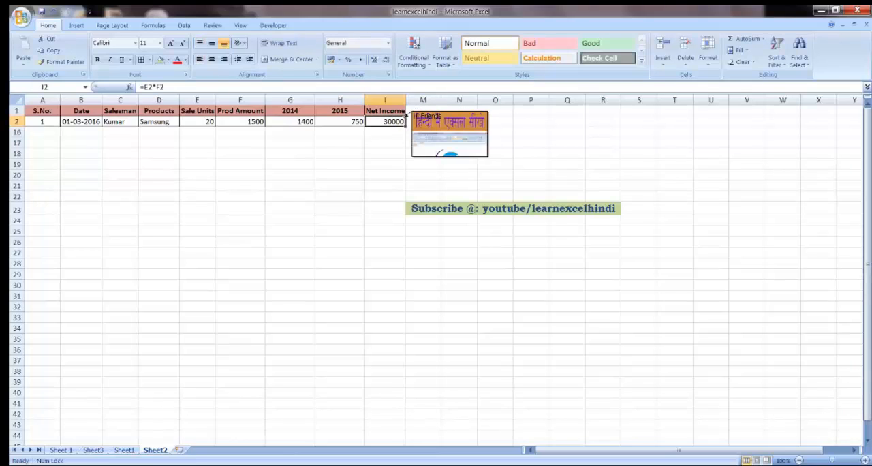
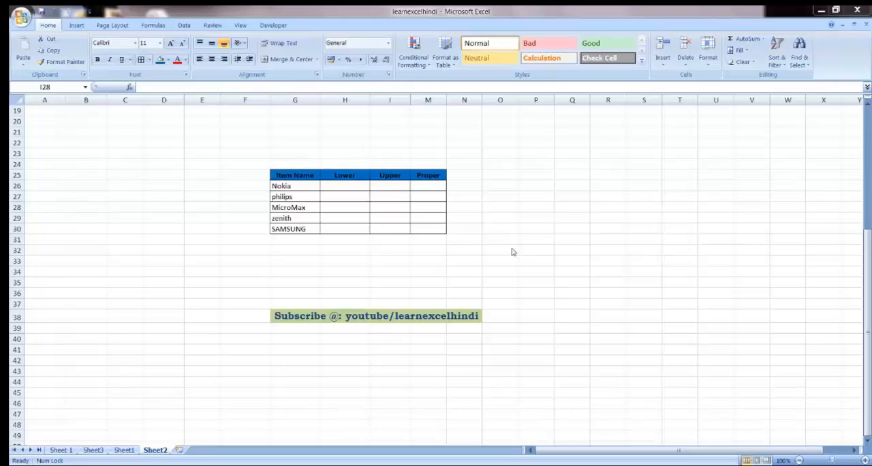
click(299, 187)
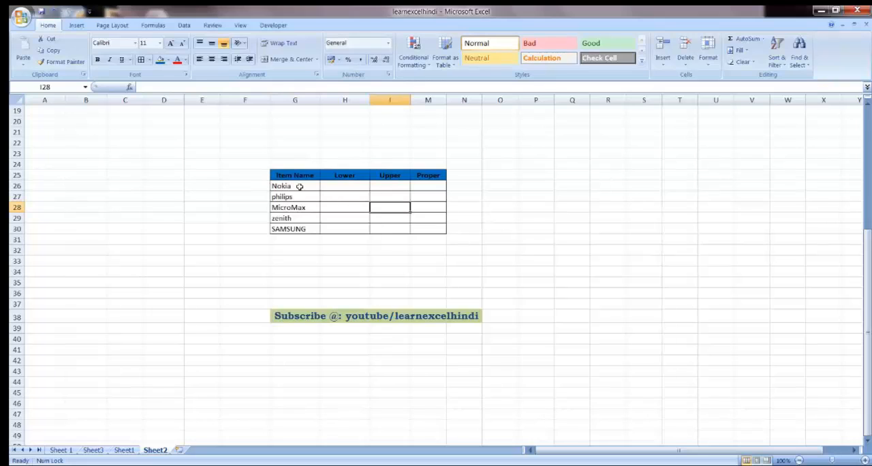
click(293, 225)
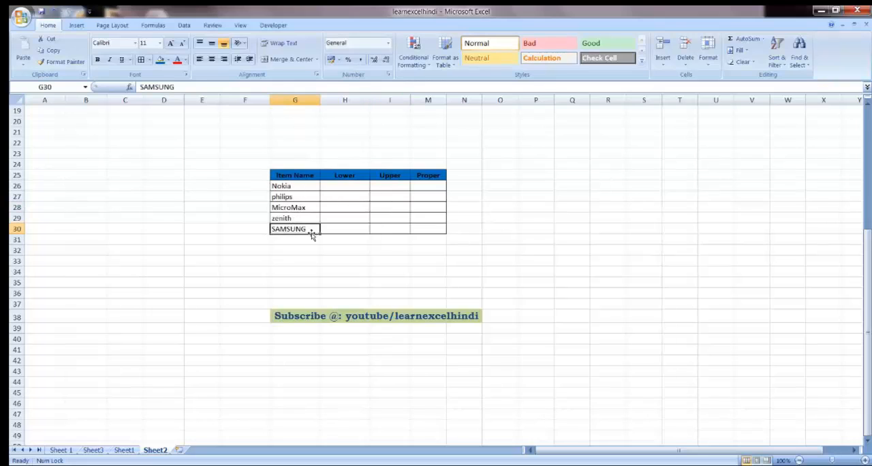
click(298, 184)
click(300, 198)
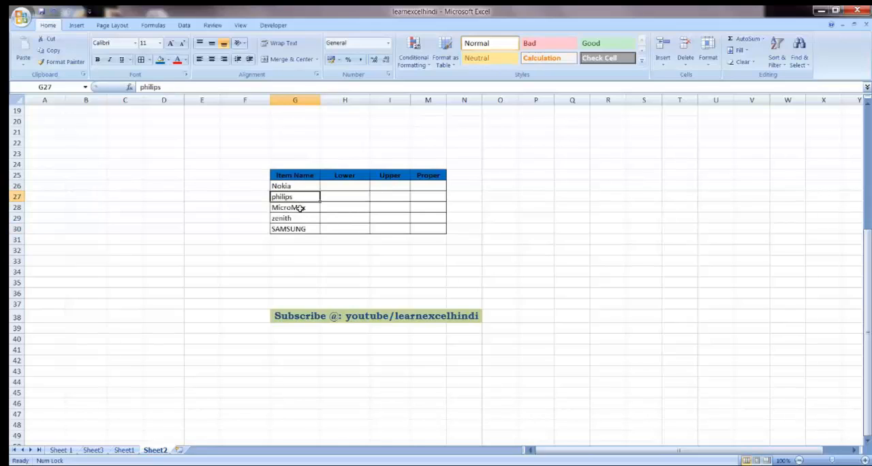
click(301, 208)
click(297, 229)
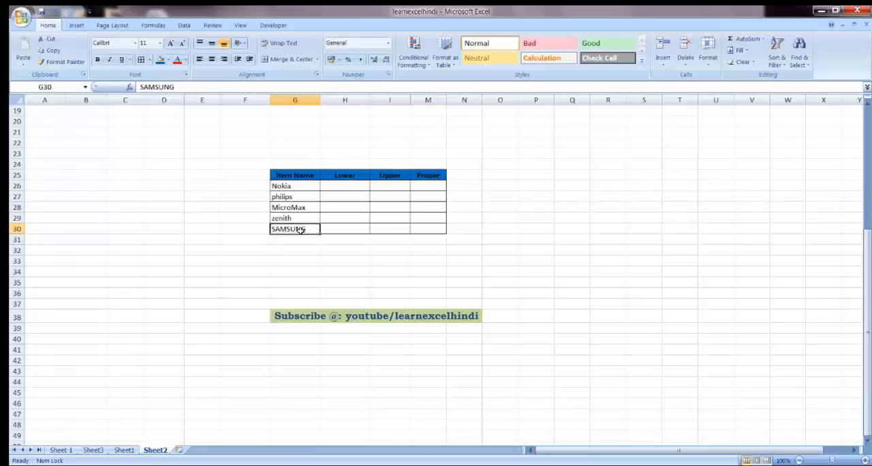
Step: Enter =LOWER(G26) in cell H26 and fill the formula down the Lower column to H30
click(340, 186)
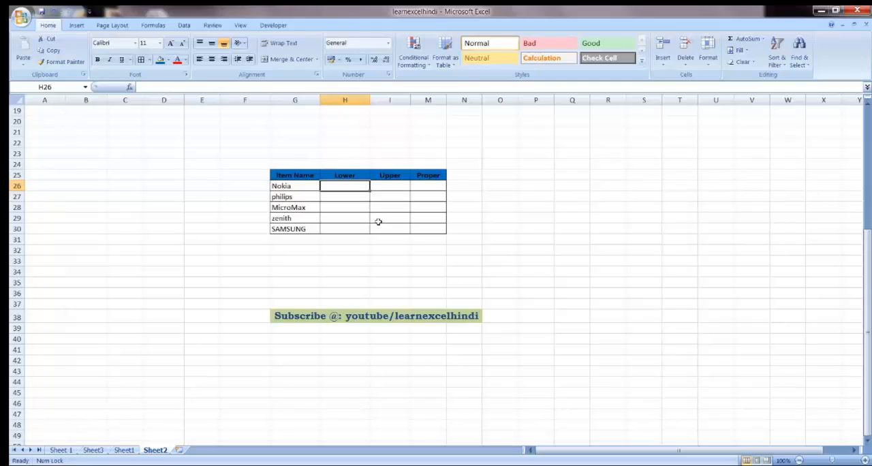
text(=)
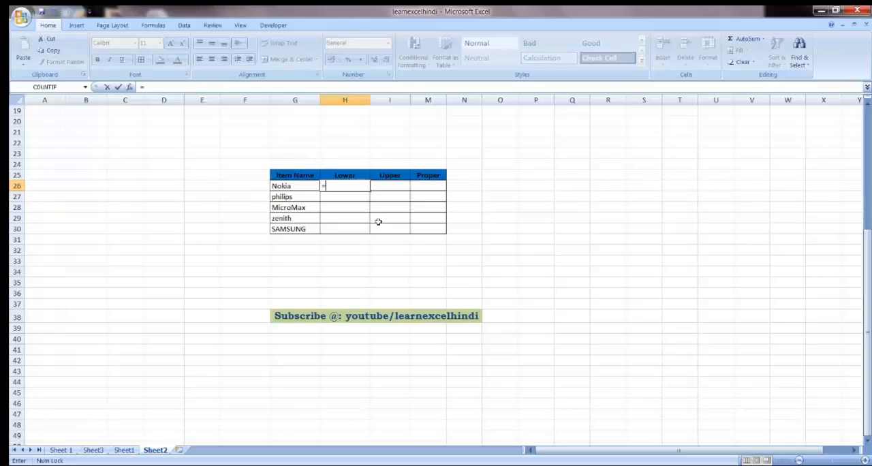
text(LO)
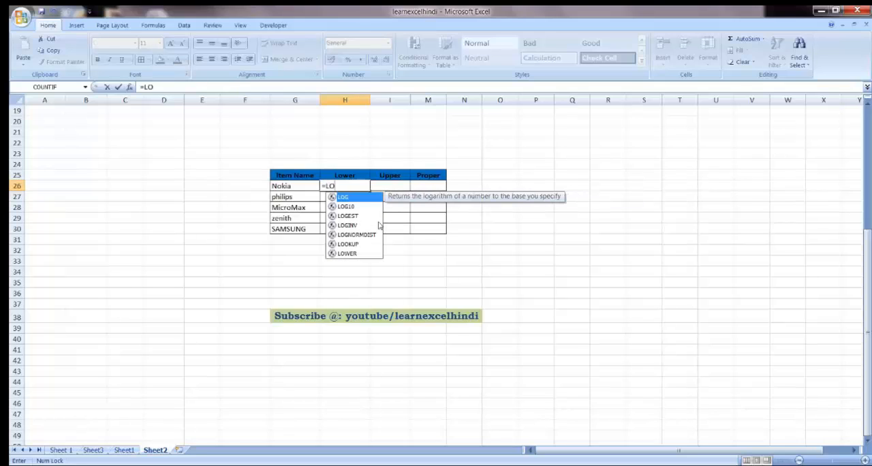
text(WER()
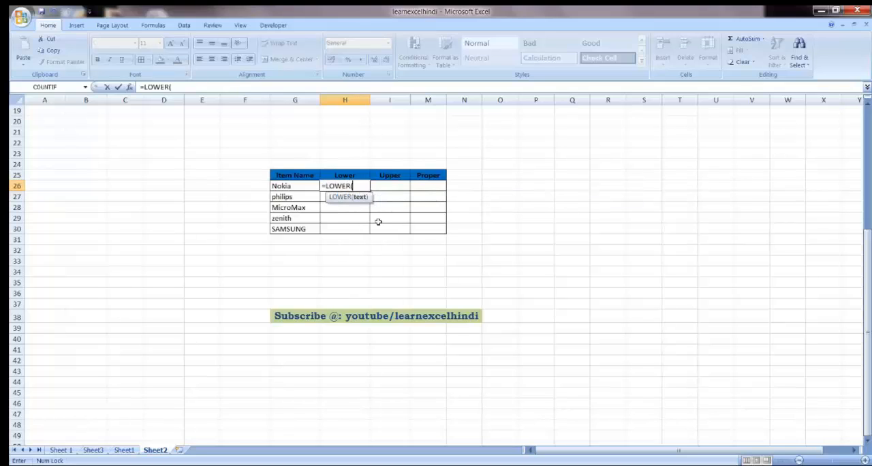
click(316, 186)
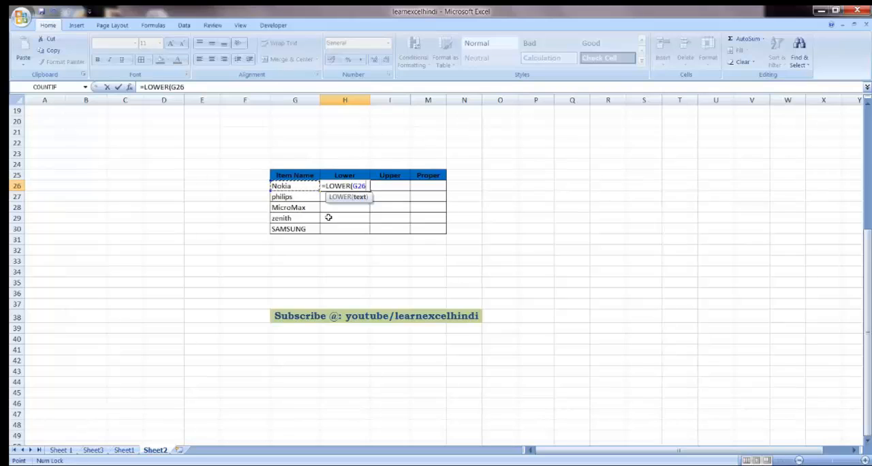
text())
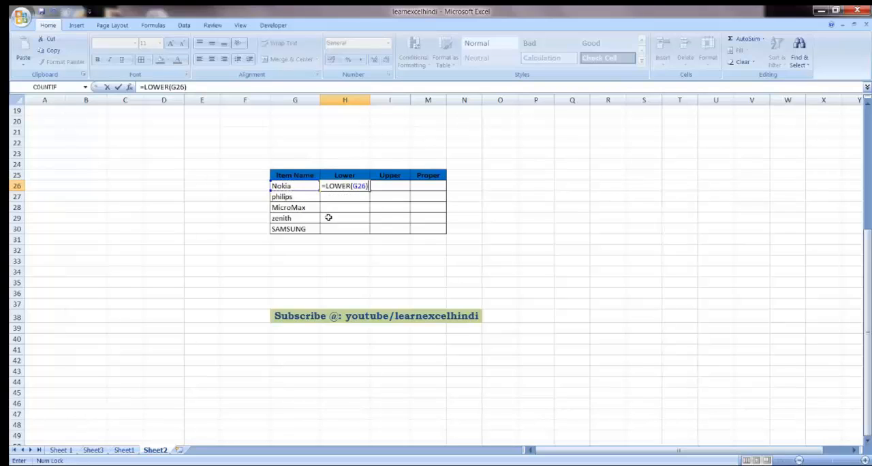
key(Return)
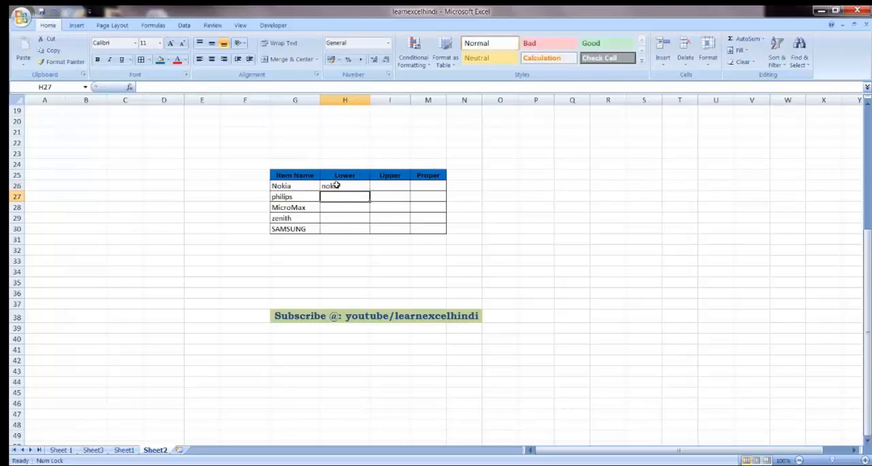
click(335, 186)
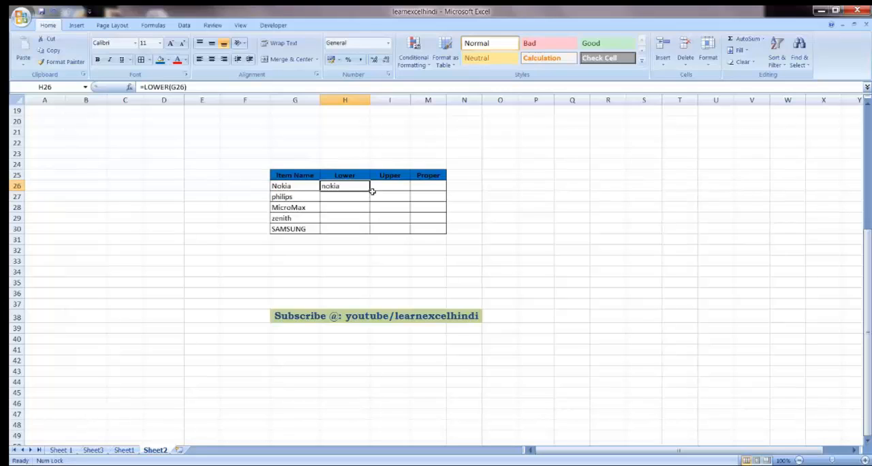
drag(370, 191, 367, 232)
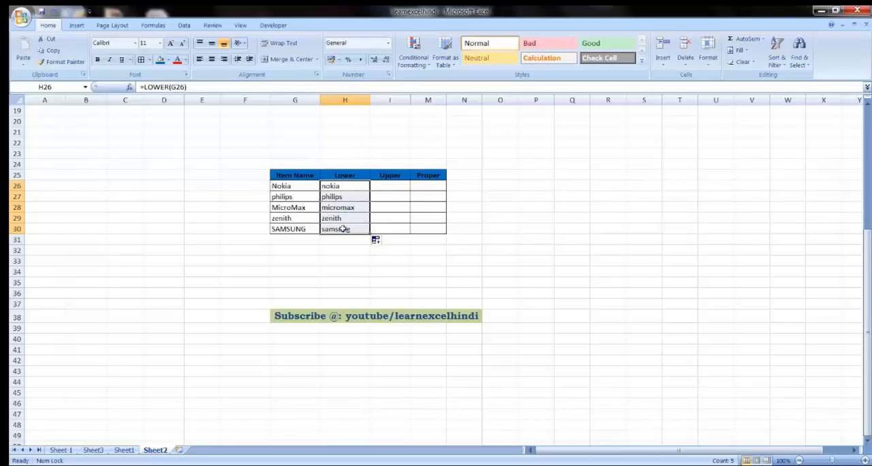
Step: Enter =UPPER(G26) in cell I26 and fill the formula down the Upper column to I30
click(381, 187)
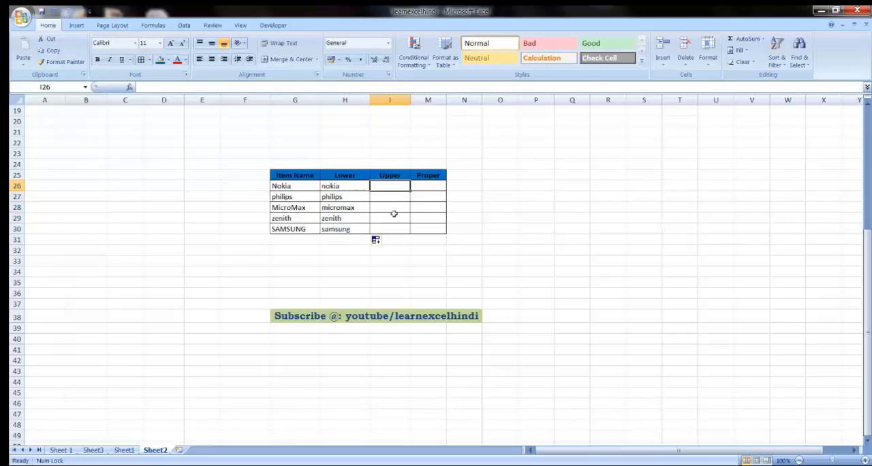
text(=UPP)
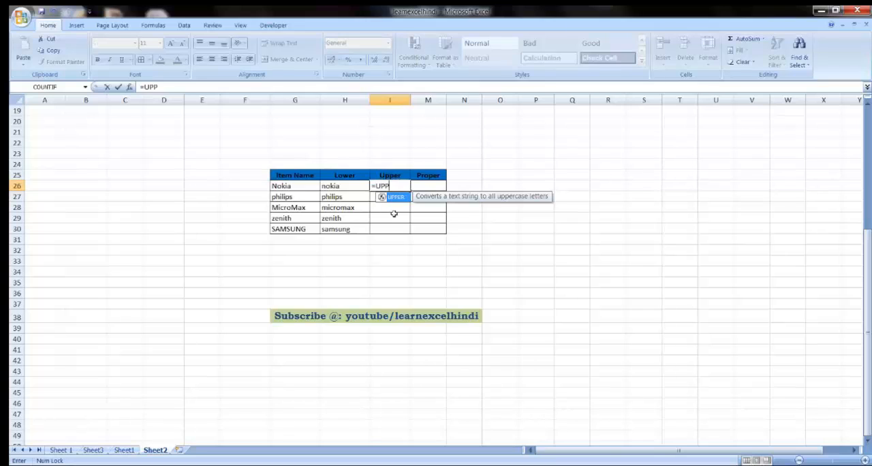
text(ER()
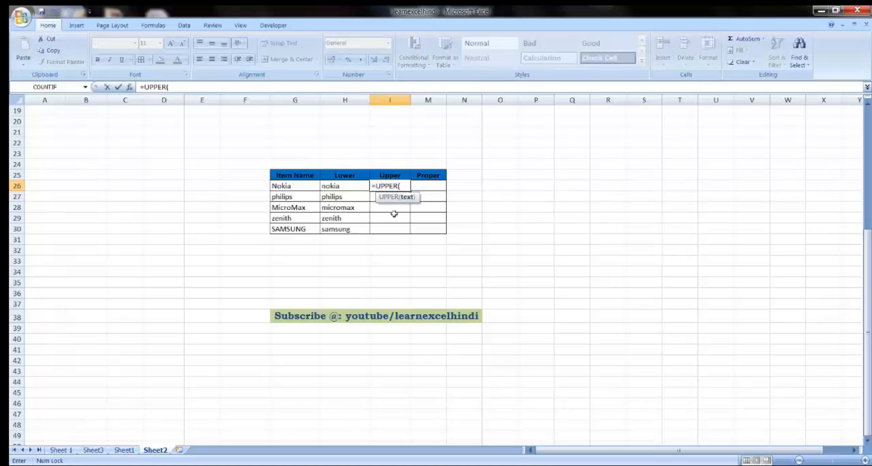
click(290, 187)
text())
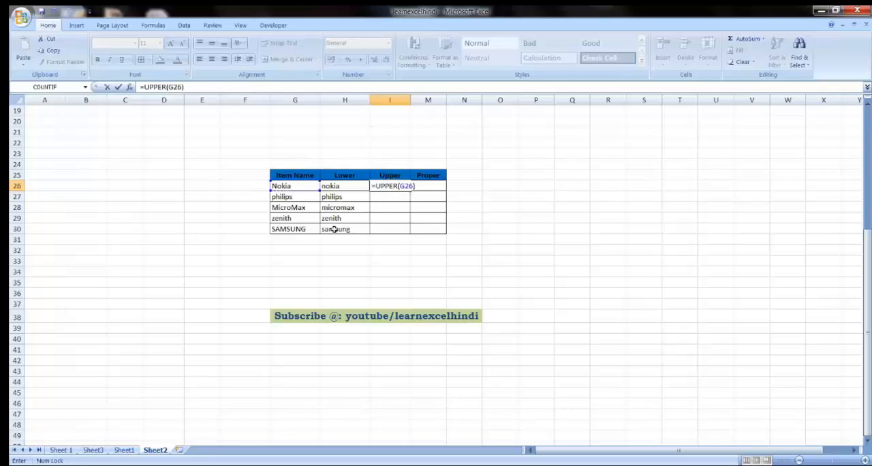
key(Return)
click(401, 183)
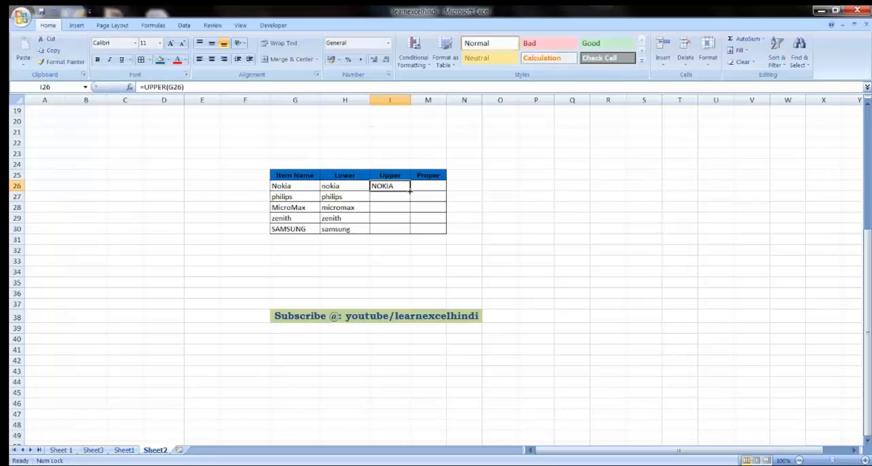
drag(410, 191, 410, 229)
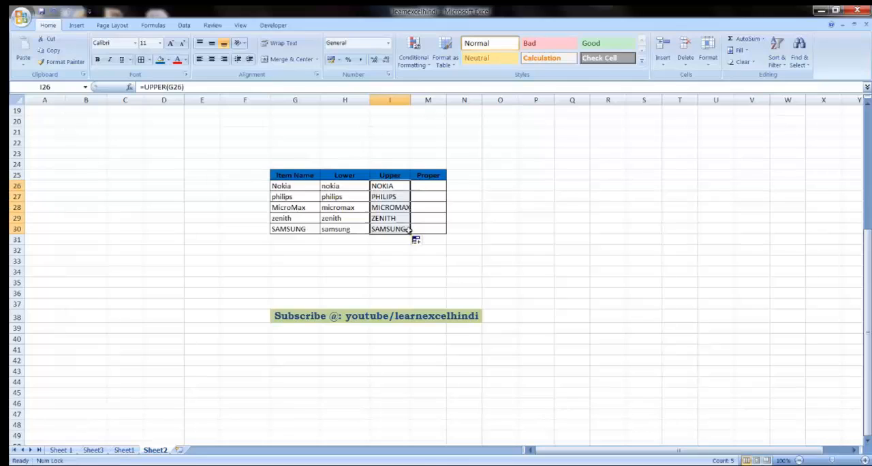
Step: Enter =PROPER(G26) in cell M26 and fill the formula down the Proper column to M30
click(416, 186)
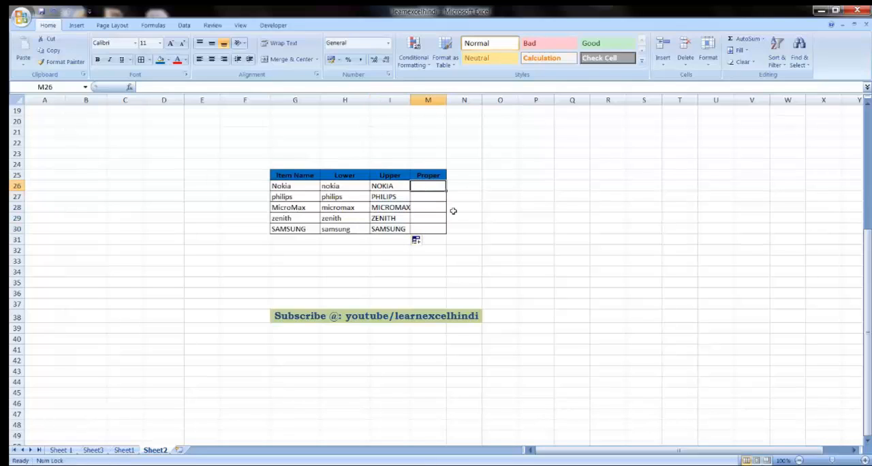
text(=proper)
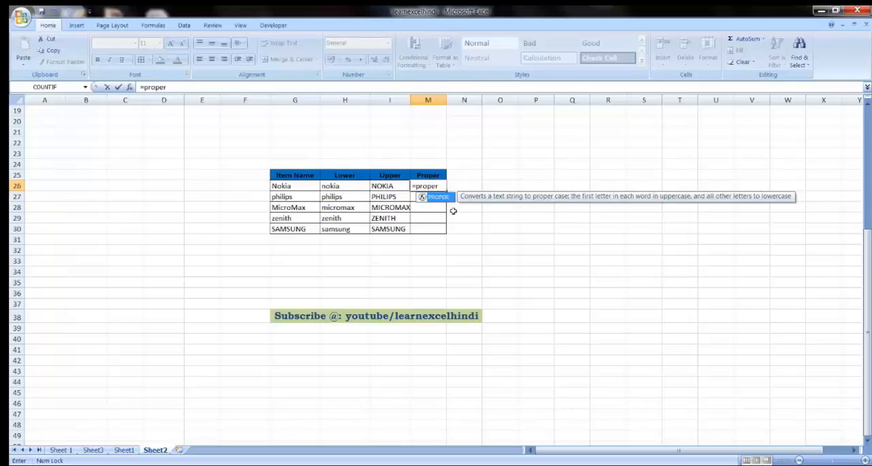
key(Tab)
click(293, 191)
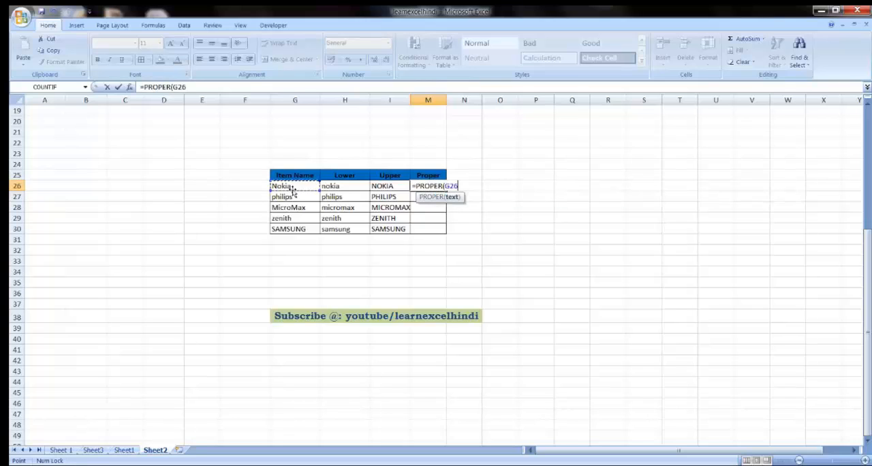
text())
key(Return)
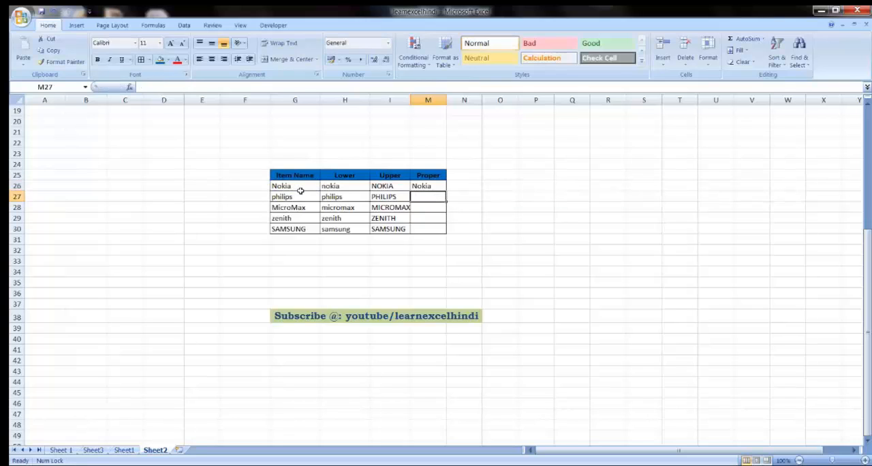
click(419, 188)
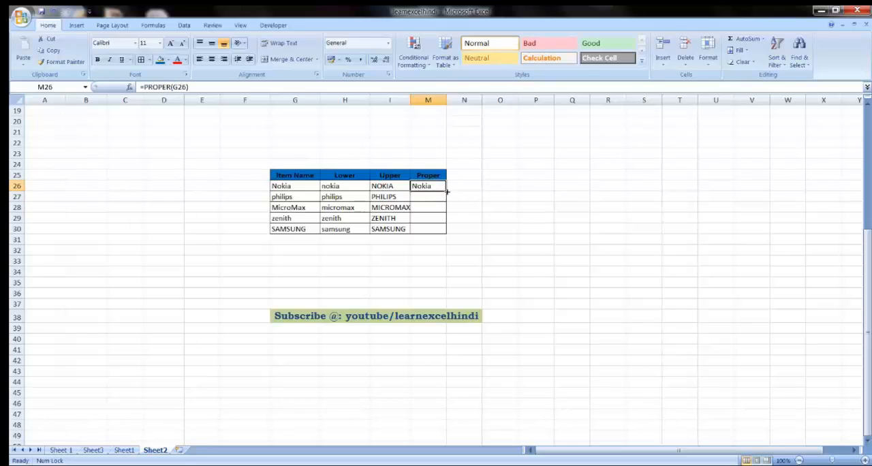
drag(447, 192, 447, 230)
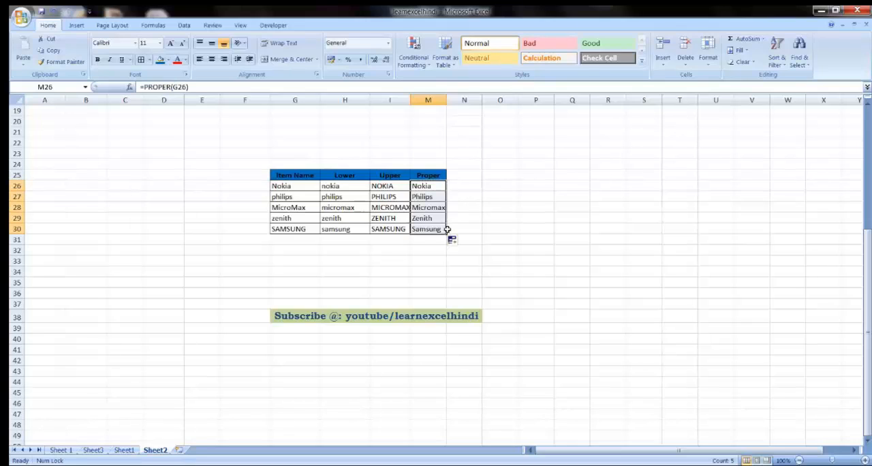
click(424, 186)
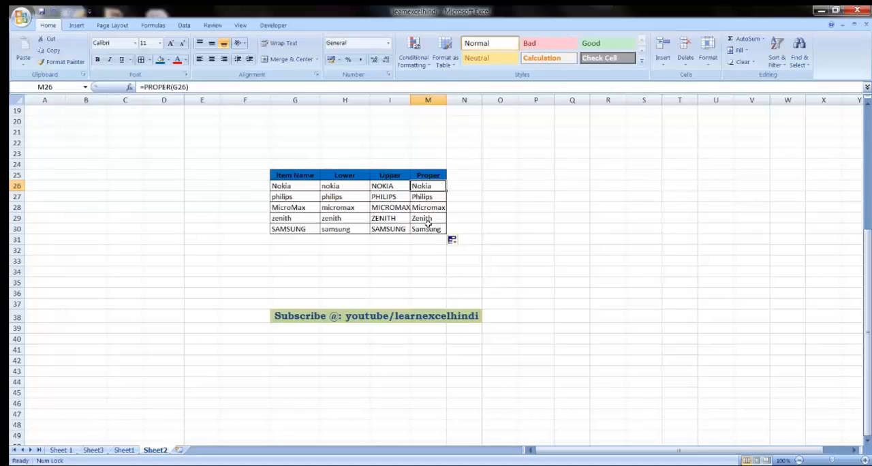
drag(428, 229, 279, 132)
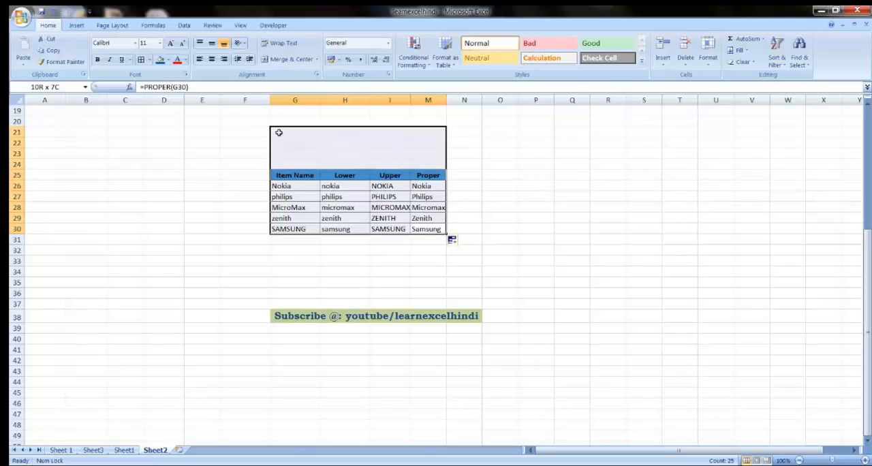
click(293, 195)
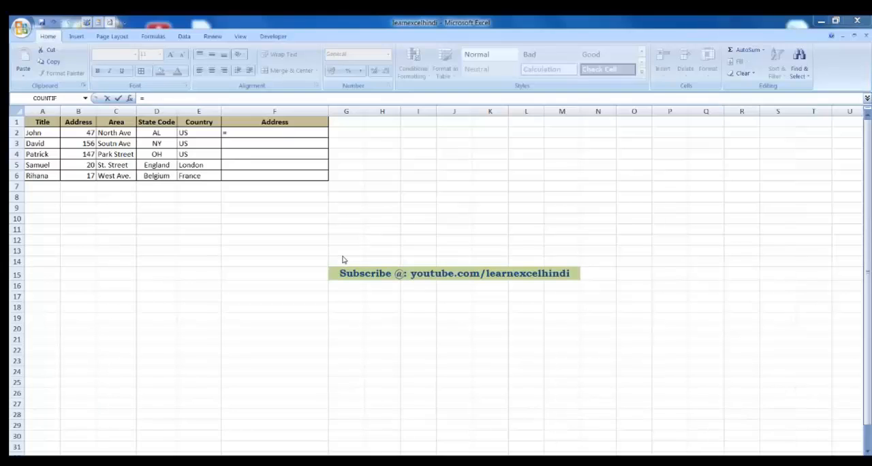
Step: Cancel the unfinished formula entry in cell F2 of the address table
key(Escape)
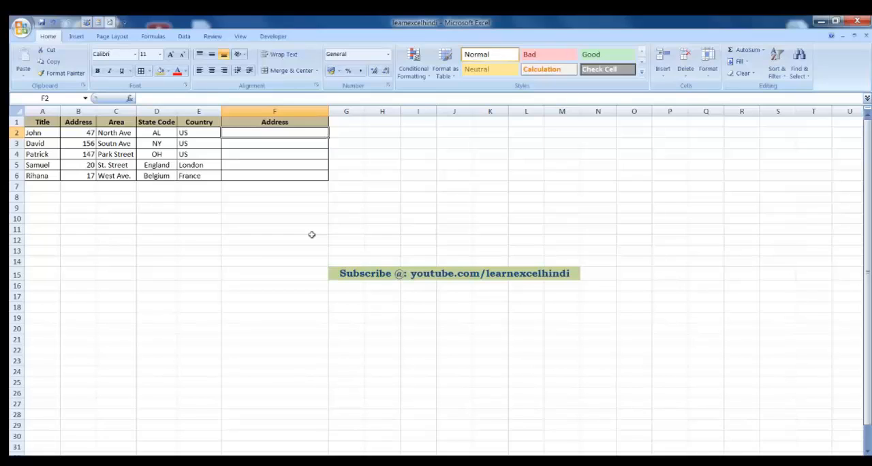
Step: Enter Hello and Honey on two separate lines within cell E13
click(218, 252)
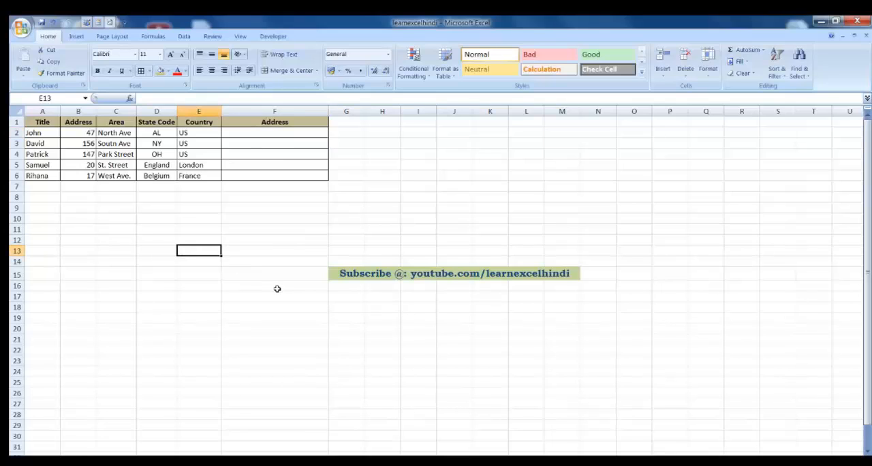
text(Hello)
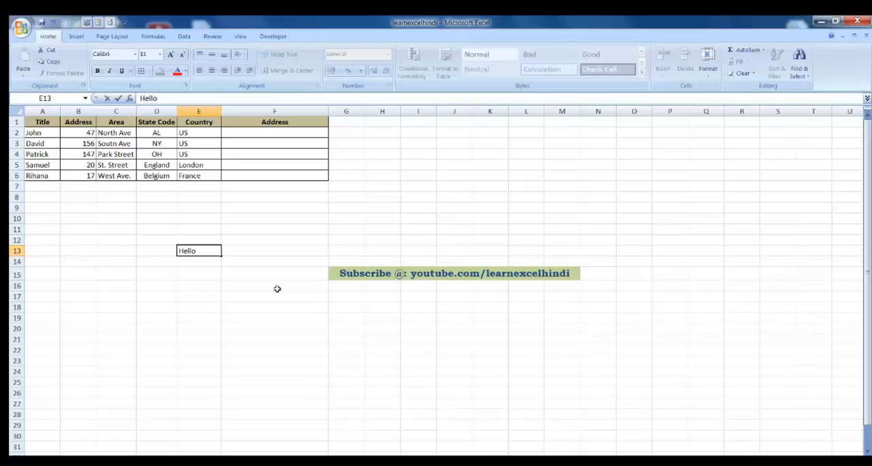
key(alt)
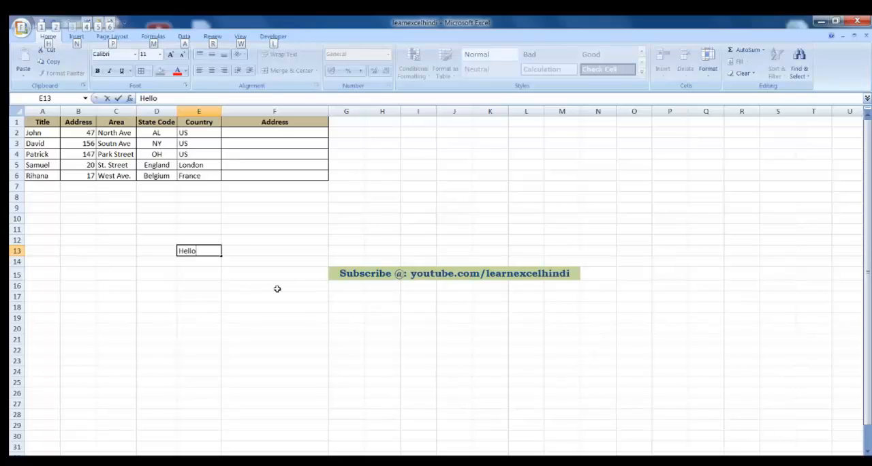
key(alt+Return)
text(Honey)
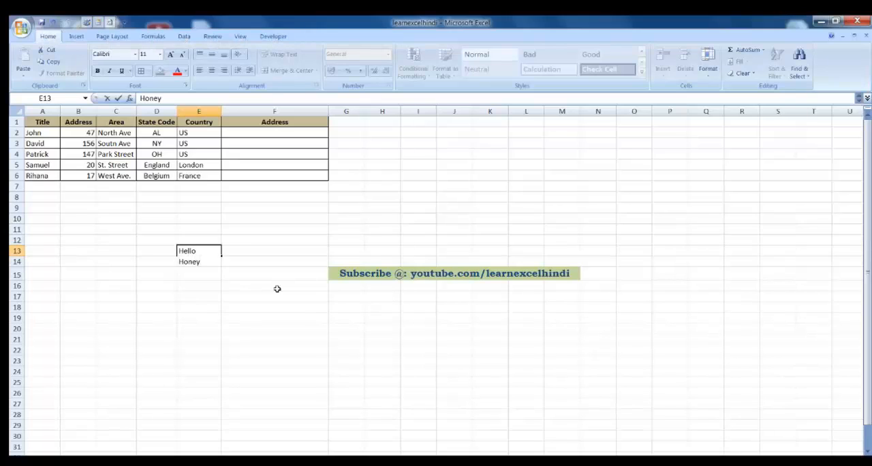
key(Return)
key(Up)
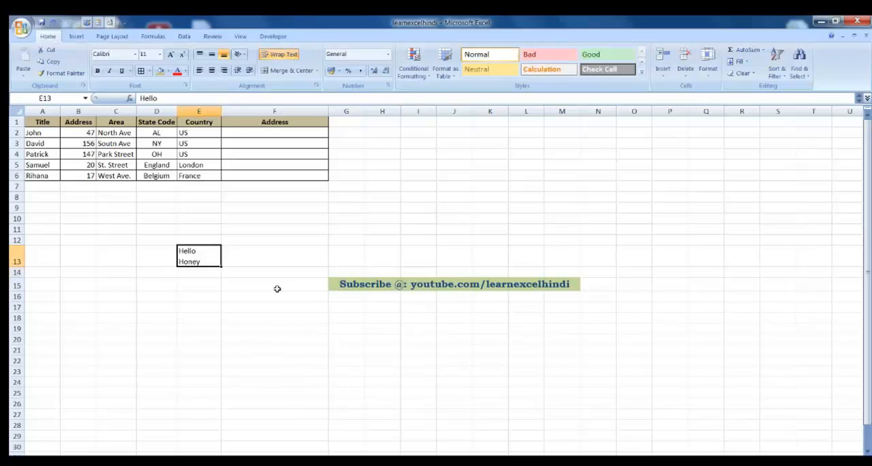
Step: Clear the two-line sample text from cell E13
key(Right)
key(Left)
key(Up)
key(Down)
key(Delete)
key(Up)
key(Up)
key(Up)
key(Up)
key(Up)
key(Up)
key(Up)
key(Up)
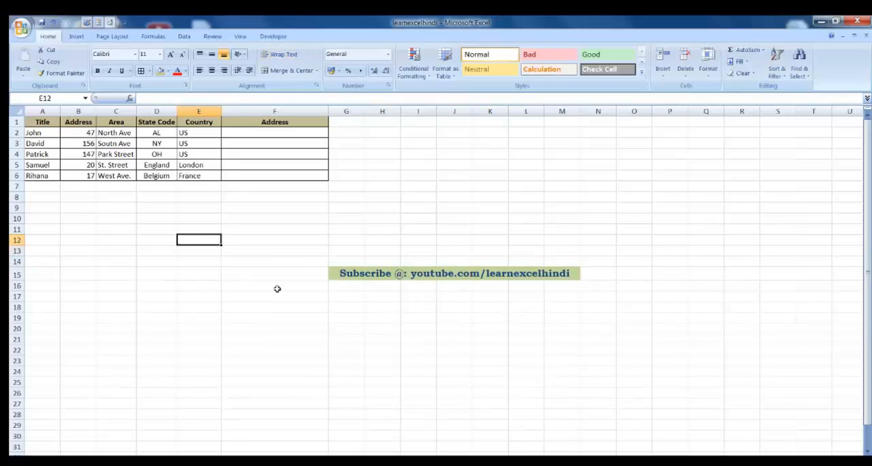
Step: Examine the address number, area, state code and country cells in row 2 of the address table
key(Up)
key(Up)
key(Up)
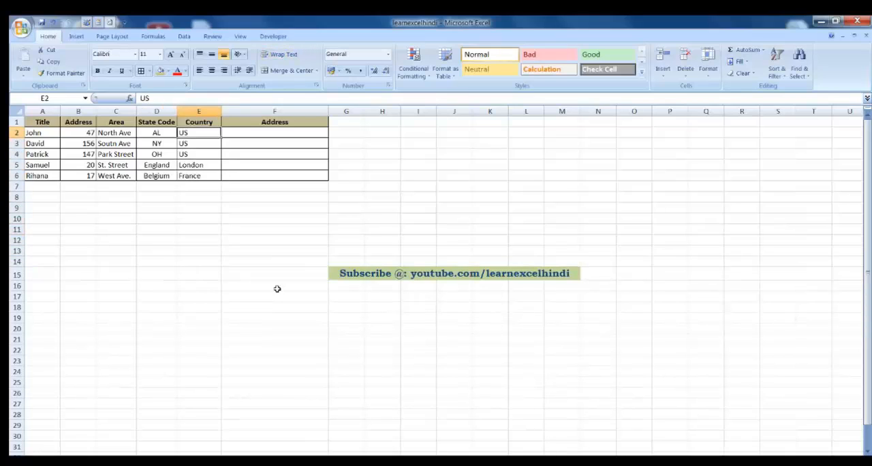
key(Left)
key(Left)
key(Left)
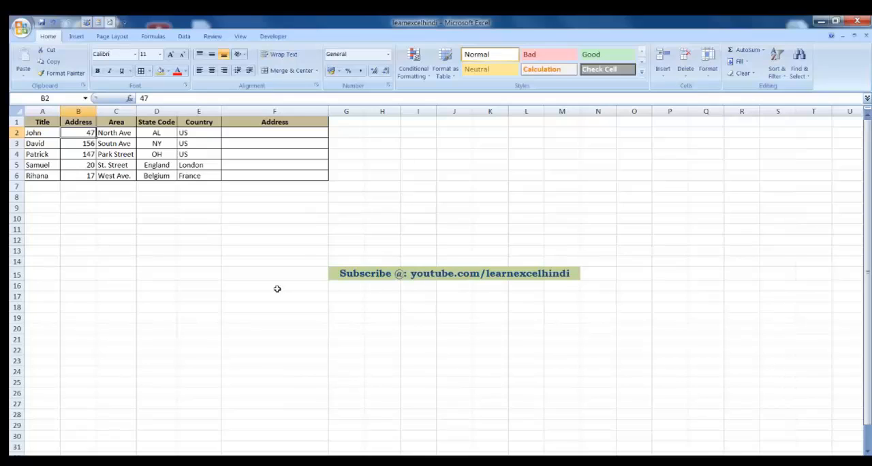
key(Right)
key(Right)
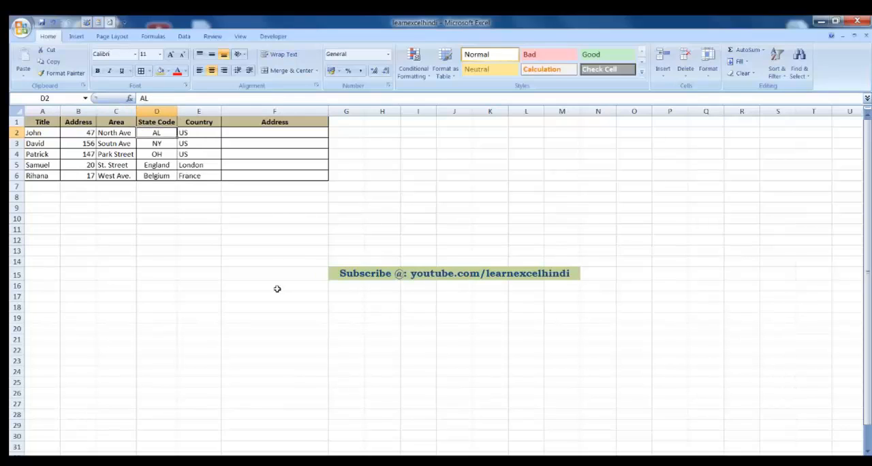
Step: Enter the formula =B2&C2&D2&E2 in cell F2 to join the address parts
key(Right)
key(Right)
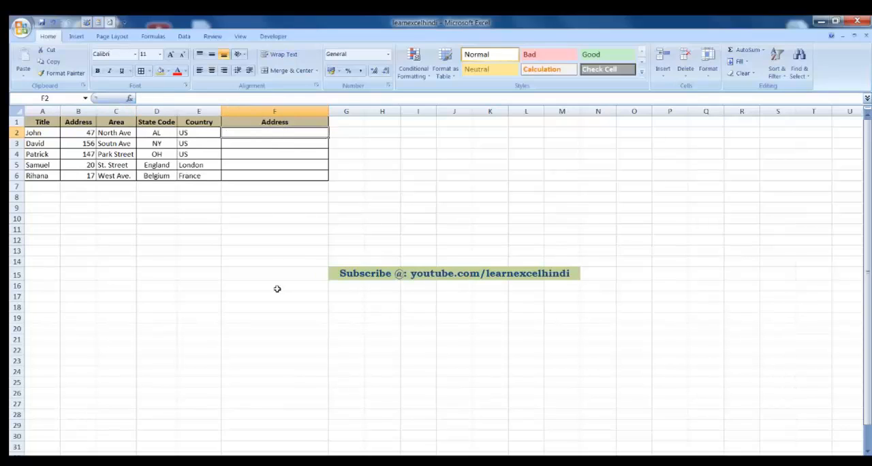
key(Left)
key(Right)
text(=)
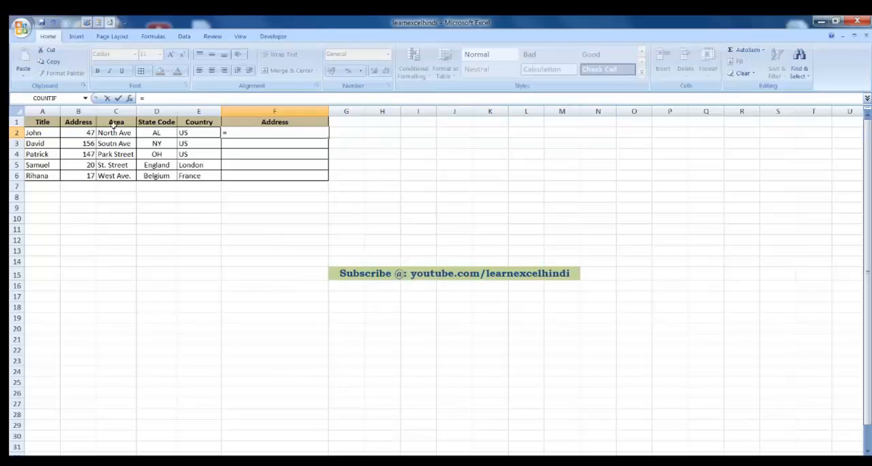
click(76, 133)
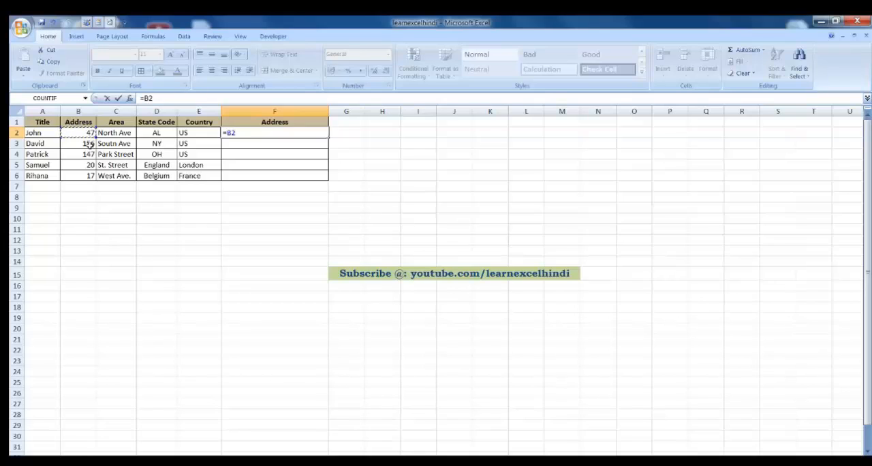
text(&)
click(127, 131)
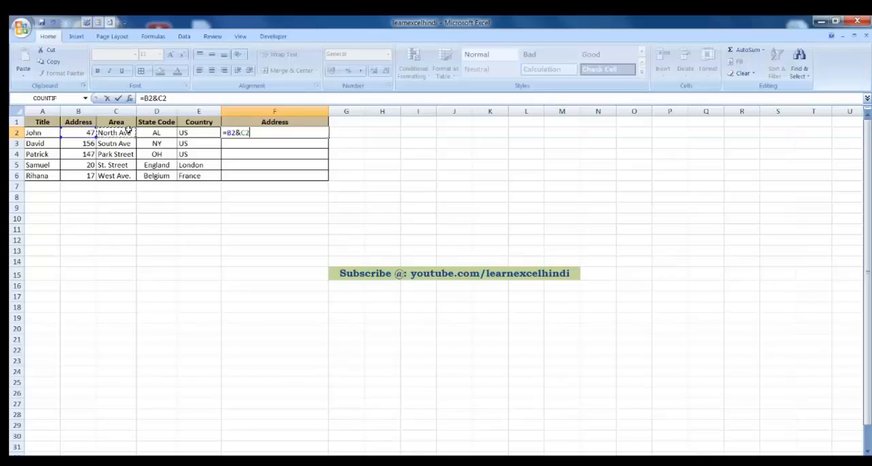
text(&)
click(158, 133)
text(&)
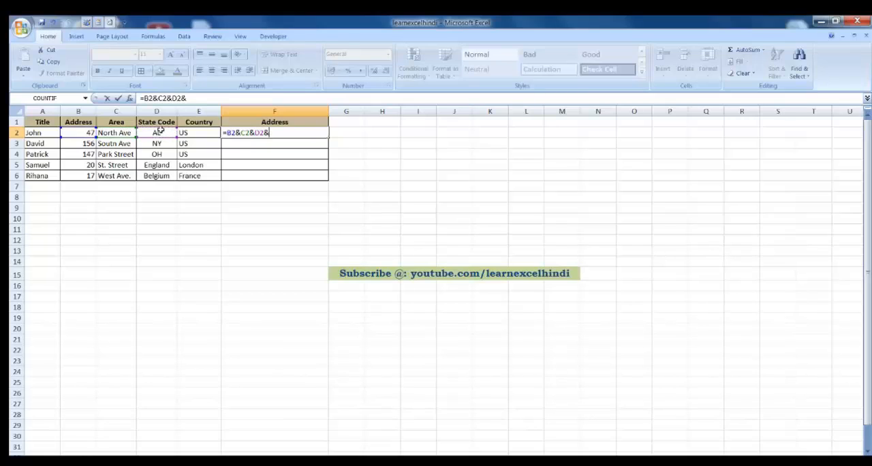
click(197, 133)
key(Return)
key(Up)
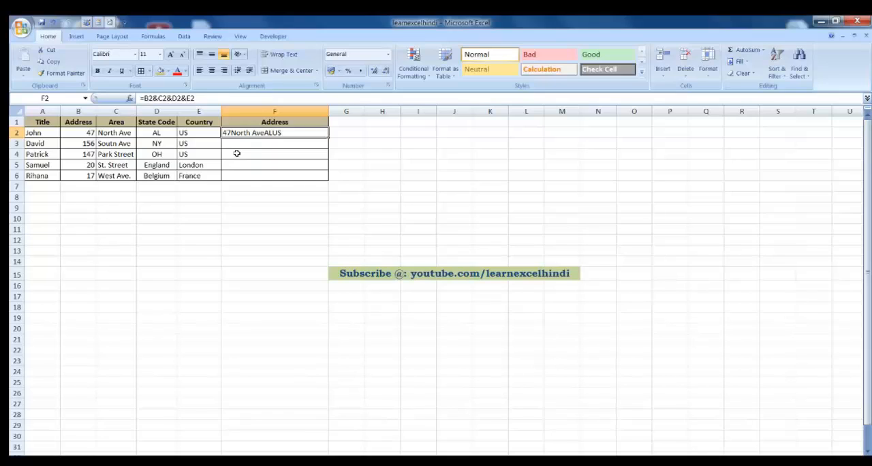
Step: Insert a quoted space with a joining ampersand between B2 and C2 in the formula in F2
click(157, 98)
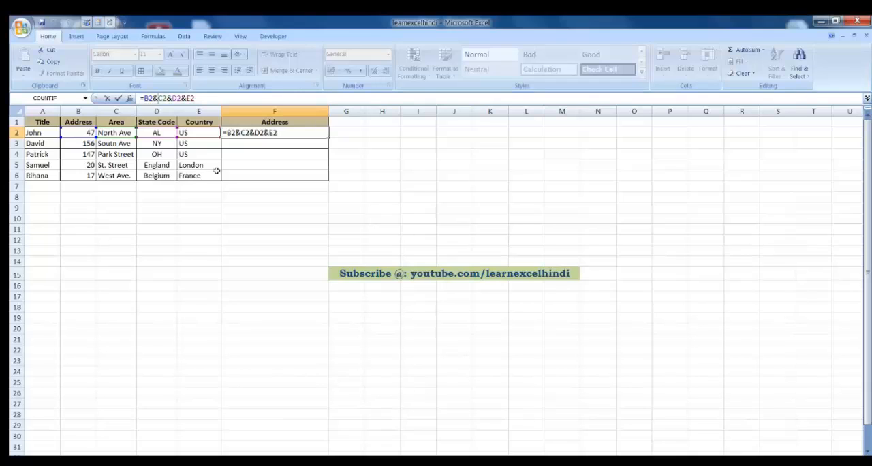
text(")
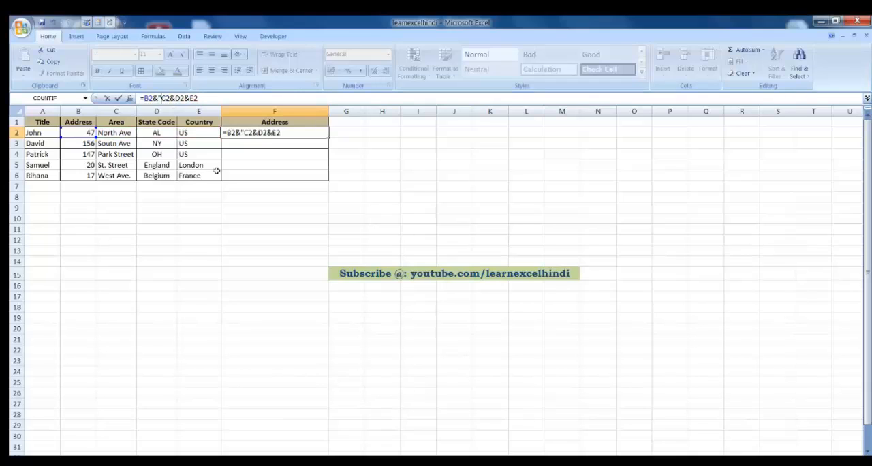
text( ")
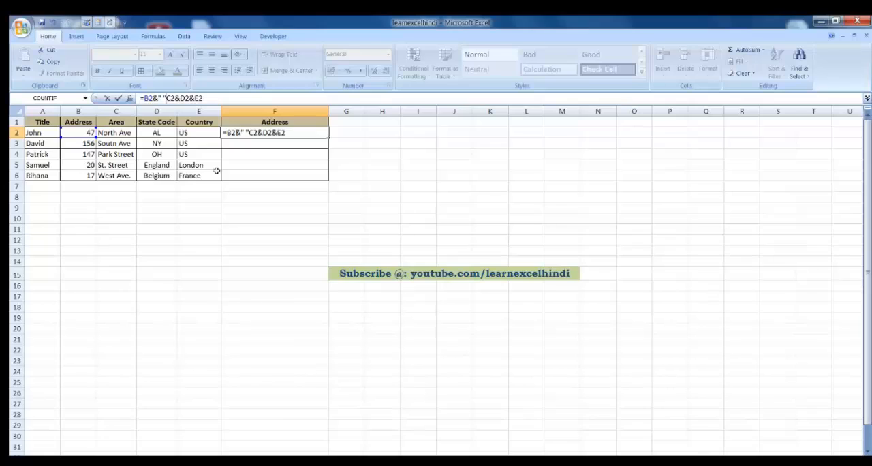
text(&)
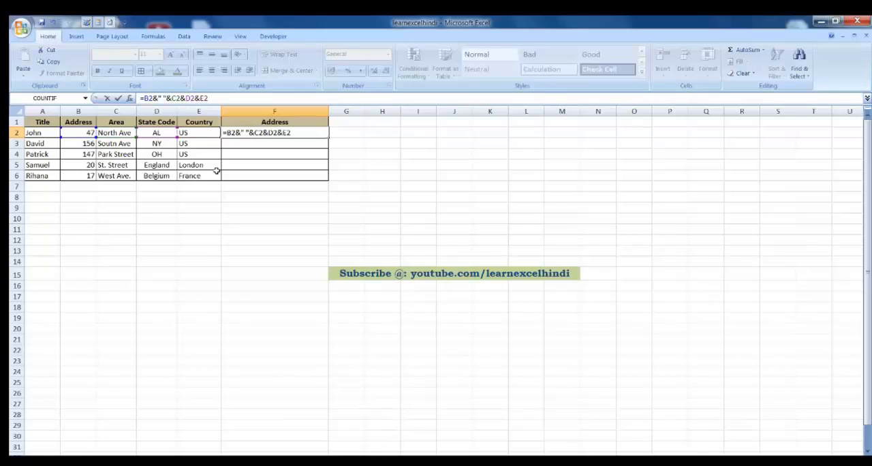
Step: Copy the space separator to the remaining joins so F2 holds =B2&" "&C2&" "&D2&" "&E2
key(shift+Left)
key(shift+Left)
key(shift+Left)
key(shift+Left)
key(shift+Left)
key(shift+Right)
key(Right)
key(Right)
key(Right)
key(Right)
key(ctrl+v)
key(Right)
key(Right)
key(Right)
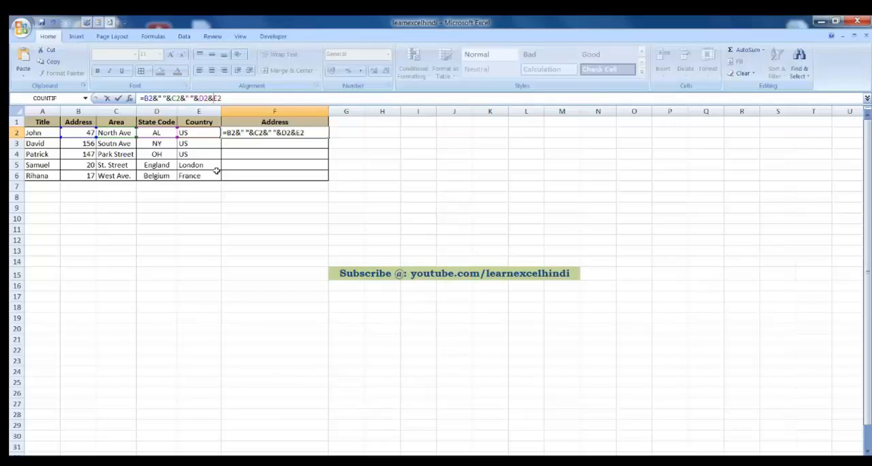
key(ctrl+v)
key(ctrl+Return)
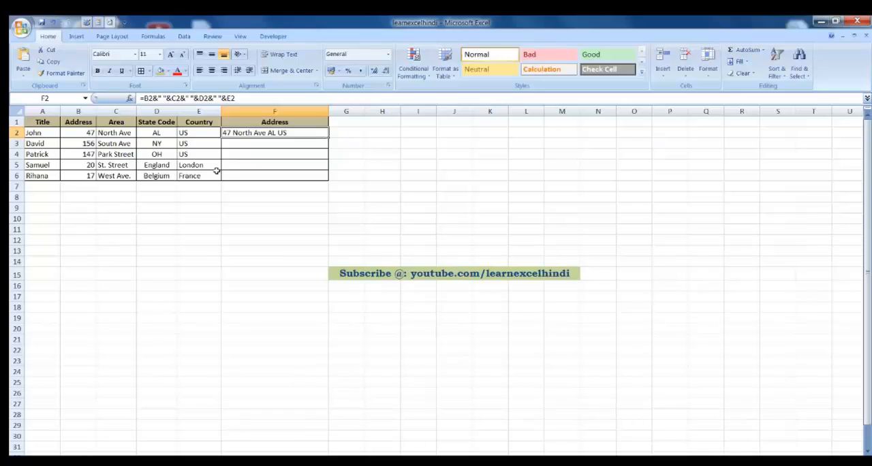
Step: Replace the space separator between B2 and C2 in the F2 formula with CHAR(10)
key(F2)
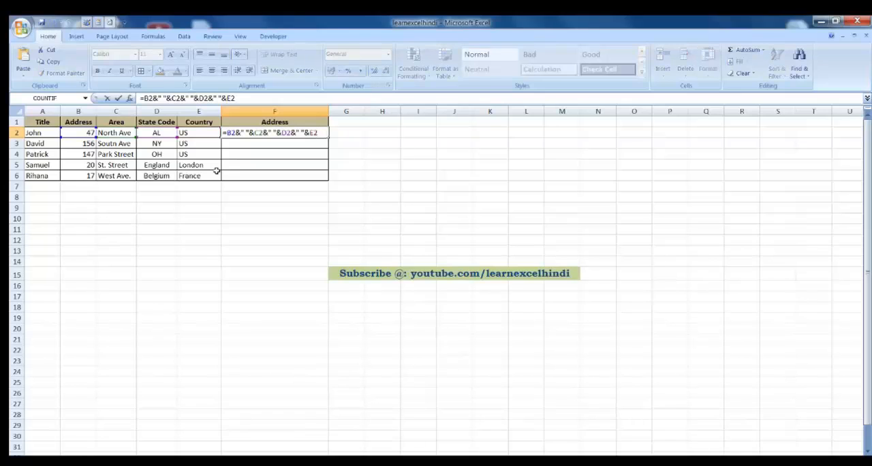
key(Left)
key(Left)
key(Left)
key(Left)
key(Left)
key(Left)
key(Left)
key(Left)
key(Left)
key(Left)
key(Left)
key(Left)
key(Left)
key(Left)
key(Delete)
key(Delete)
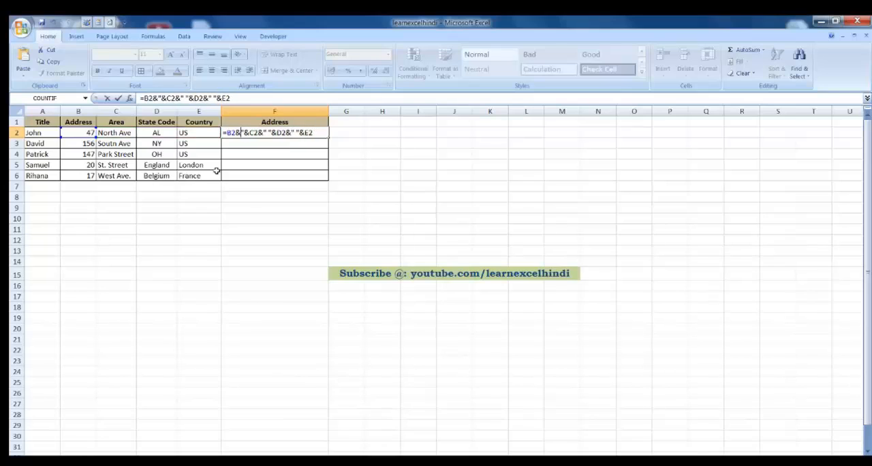
key(Delete)
text(CHAR)
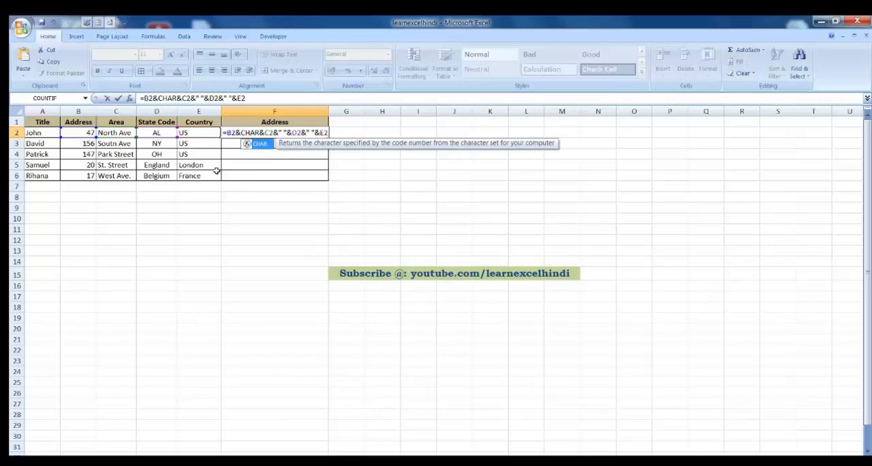
text(()
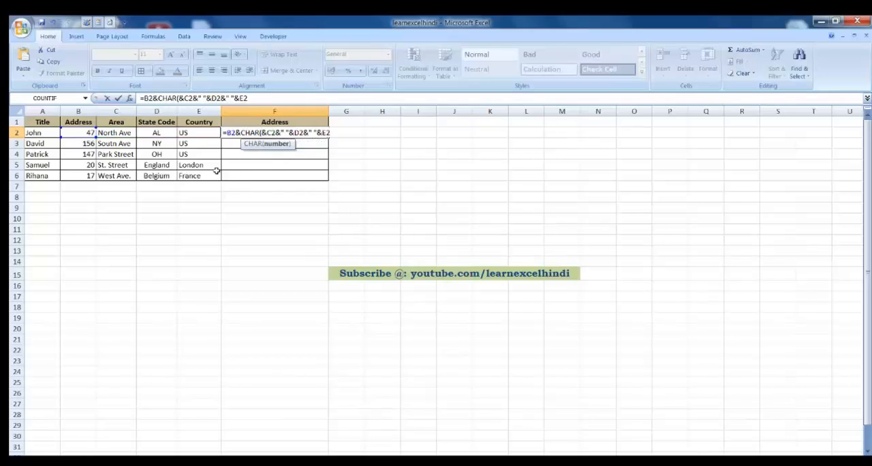
text(10)
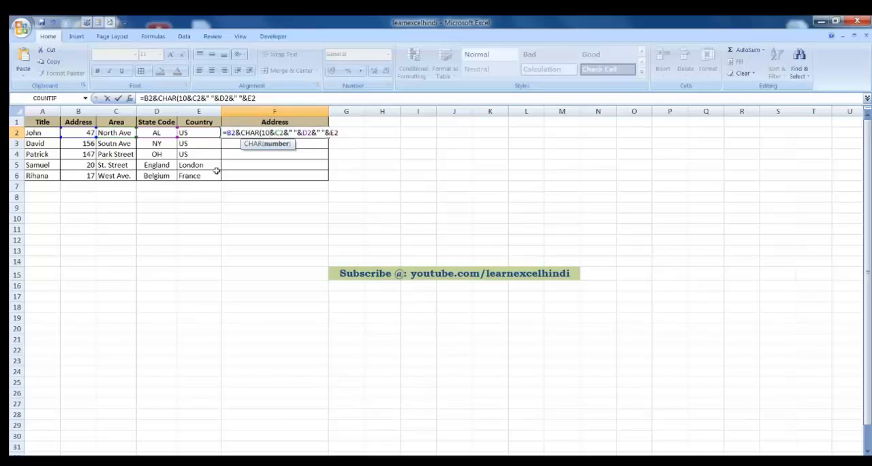
text())
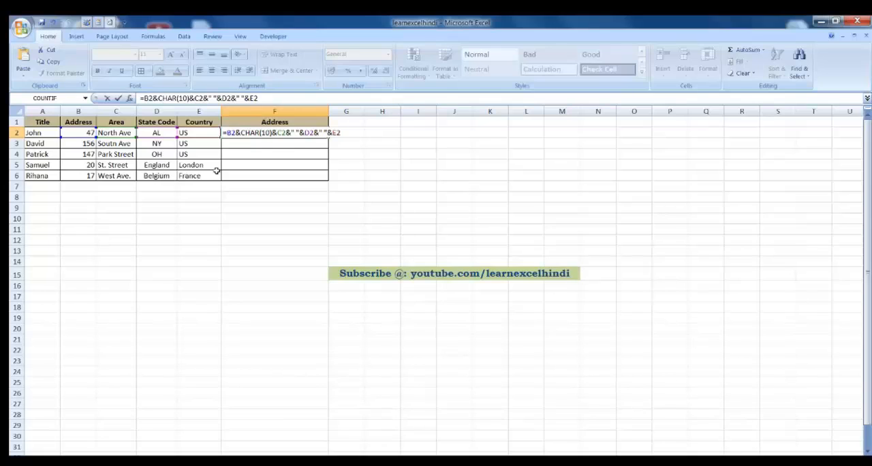
Step: Replace the space separator between C2 and D2 in the F2 formula with a copy of CHAR(10)
key(shift+Left)
key(shift+Left)
key(shift+Left)
key(shift+Left)
key(shift+Left)
key(shift+Left)
key(shift+Left)
key(shift+Left)
key(Left)
key(Right)
key(Right)
key(Right)
key(Right)
key(Right)
key(Right)
key(Right)
key(Right)
key(Delete)
key(Delete)
key(Delete)
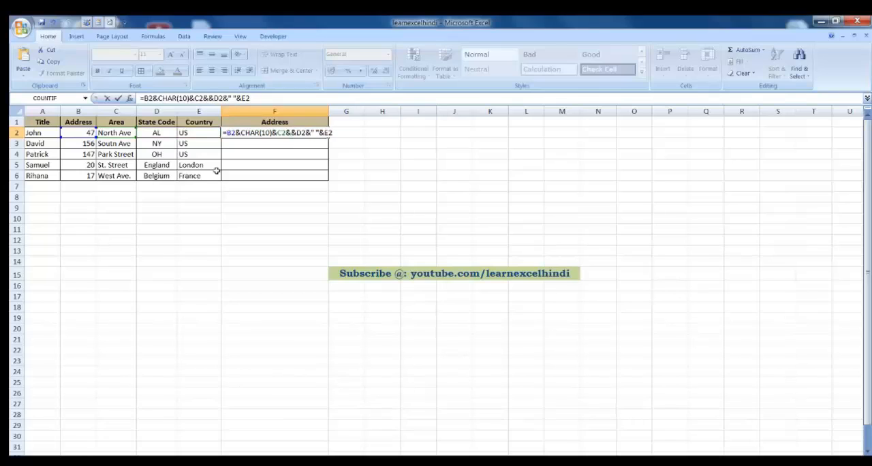
key(ctrl+v)
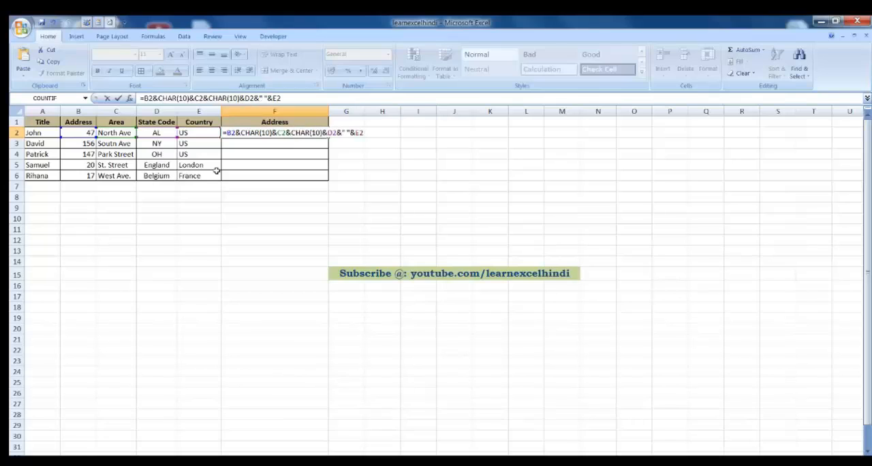
Step: Replace the space separator between D2 and E2 with CHAR(10) and commit the formula in F2
key(Right)
key(Right)
key(Right)
key(Right)
key(Delete)
key(Delete)
key(Delete)
text(CHAR(10))
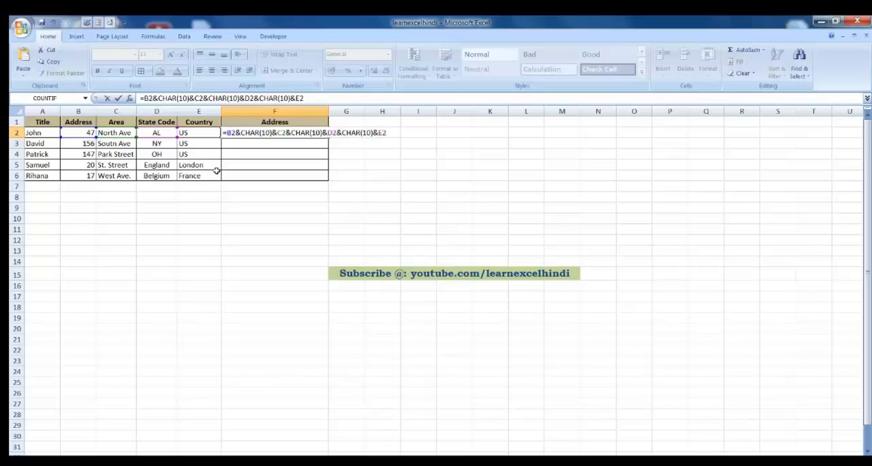
key(Return)
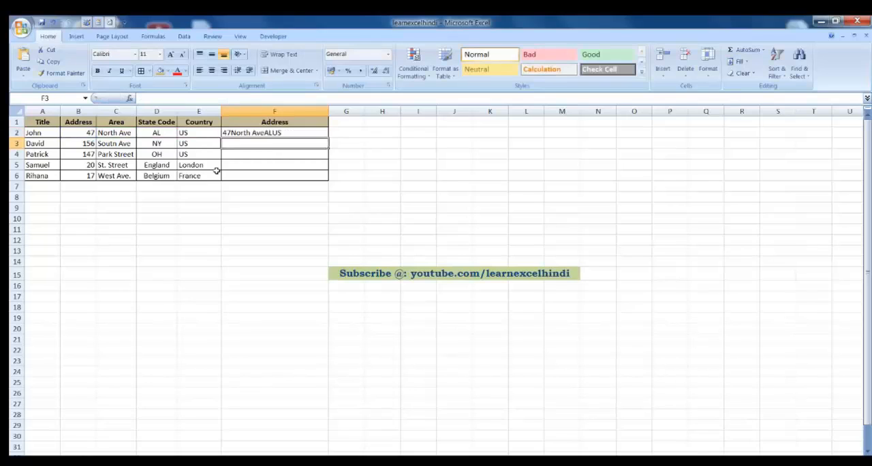
Step: Wrap the text in cell F2 and fill its formula down the Address column to F6
key(Up)
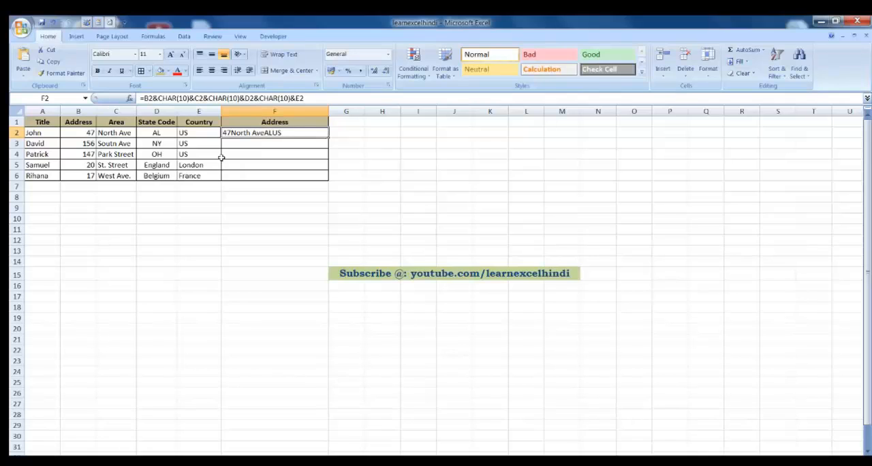
click(284, 55)
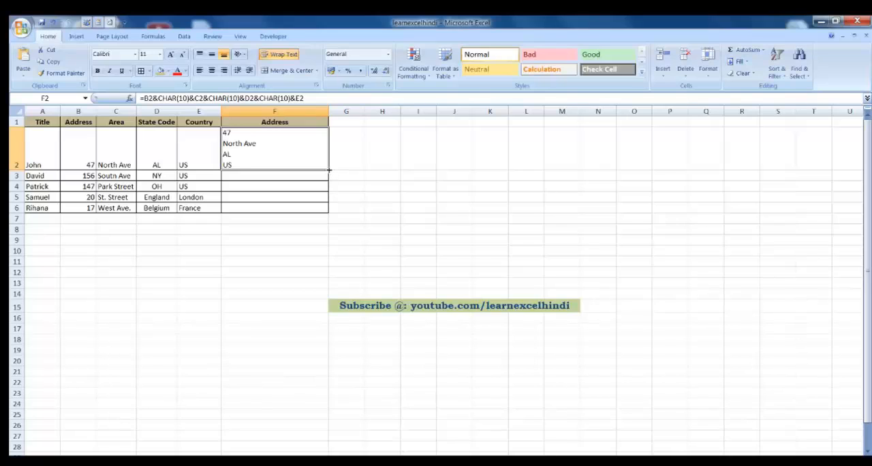
drag(330, 175, 327, 208)
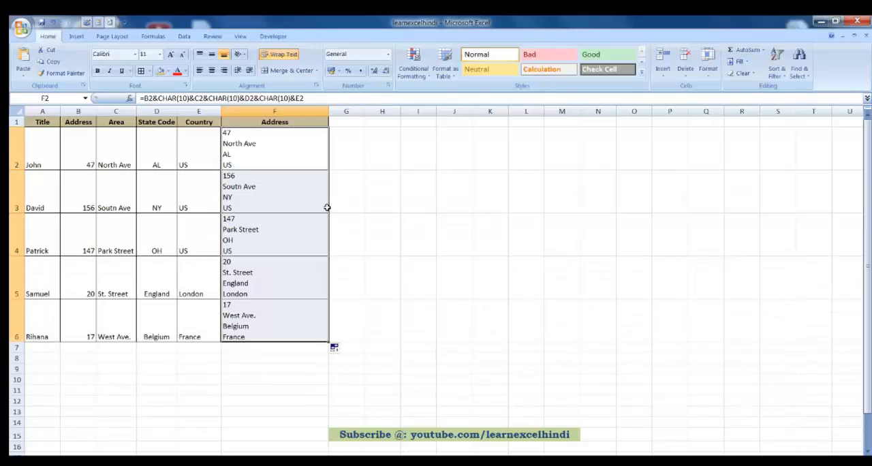
Step: Inspect the multi-line addresses in cells F2 to F6 of the Address column
click(288, 232)
click(270, 270)
click(259, 320)
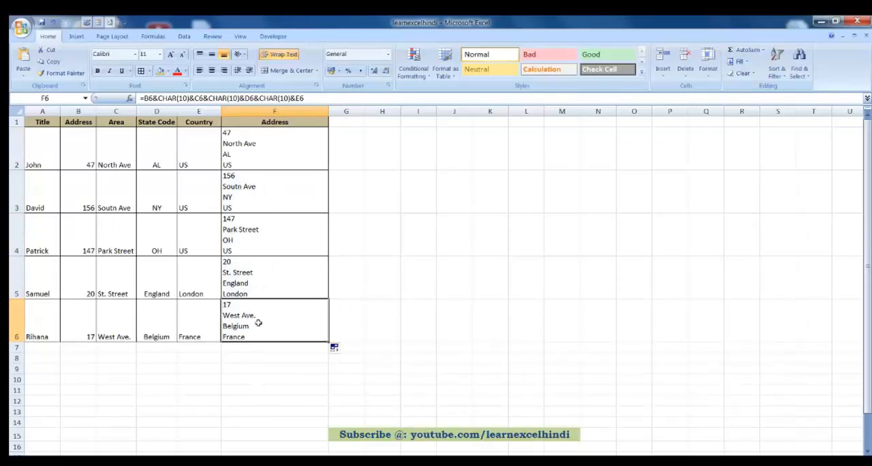
click(276, 141)
click(276, 181)
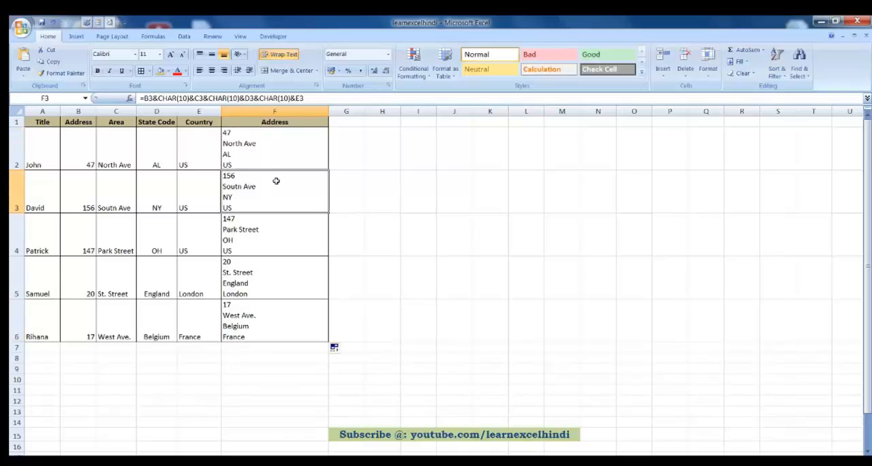
click(267, 229)
click(256, 271)
click(259, 319)
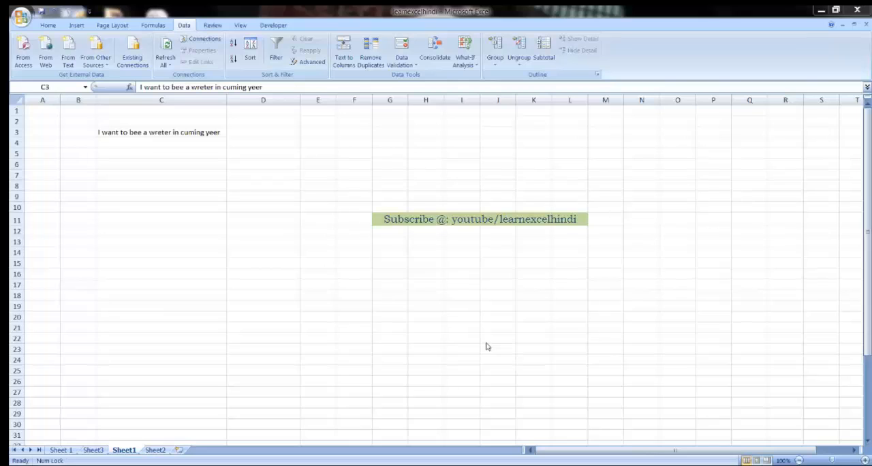
Step: Start a spelling check on the sentence in C3 of Sheet1 and change "wreter" to "writer"
click(444, 152)
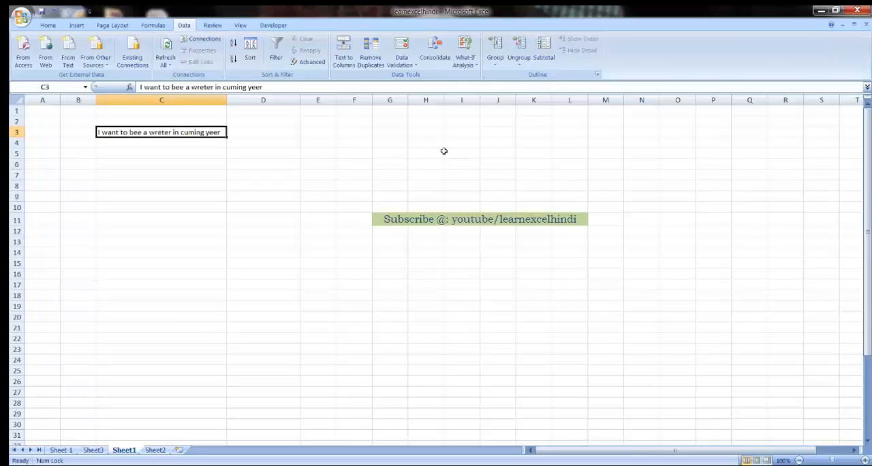
key(F7)
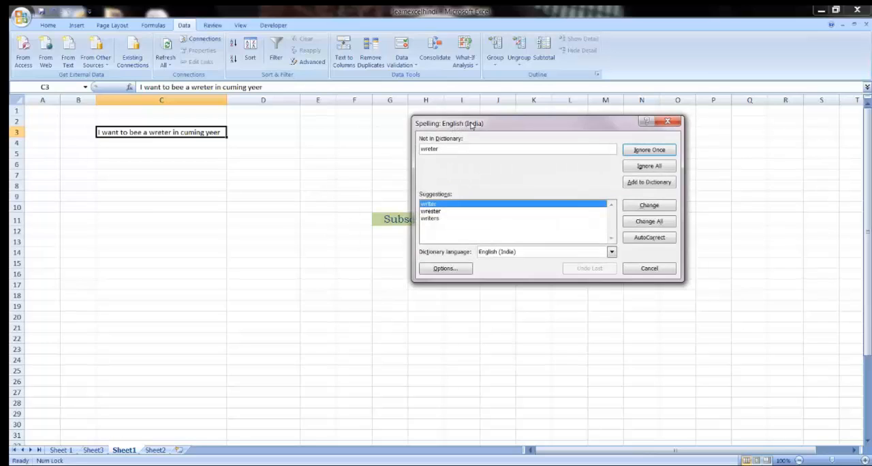
drag(472, 125, 379, 100)
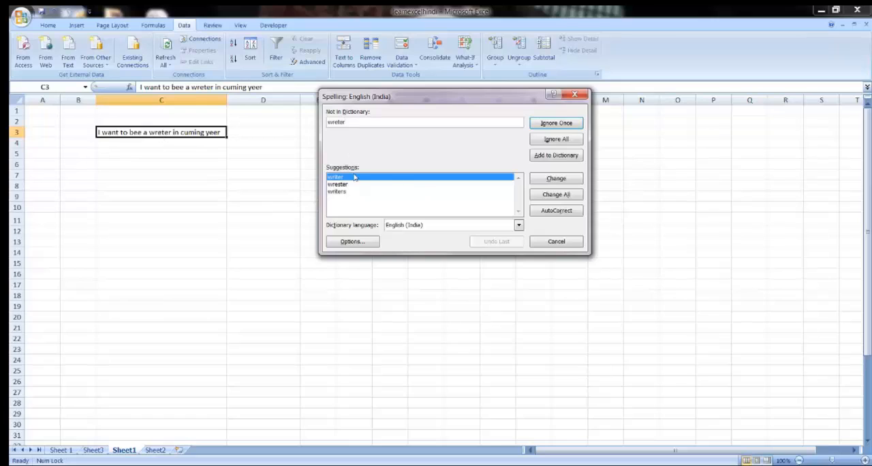
click(545, 180)
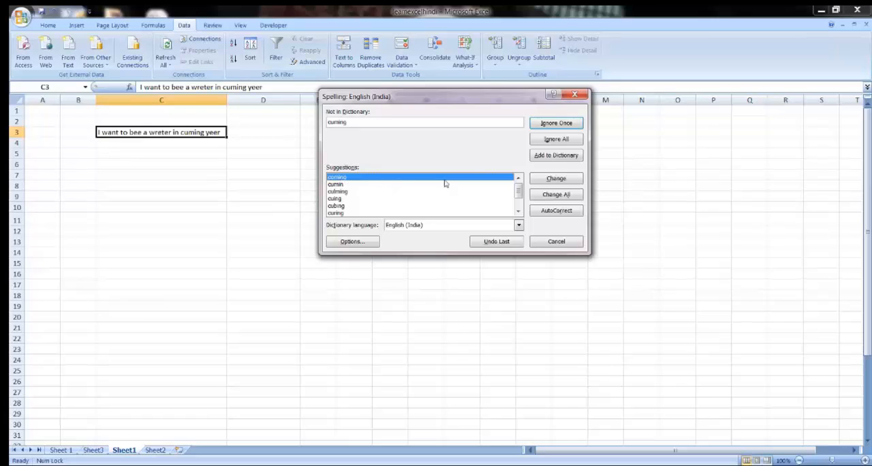
Step: Correct "cuming" to "coming", "yeer" to "year" and "youtube" to "YouTube", and end the spelling check
click(556, 179)
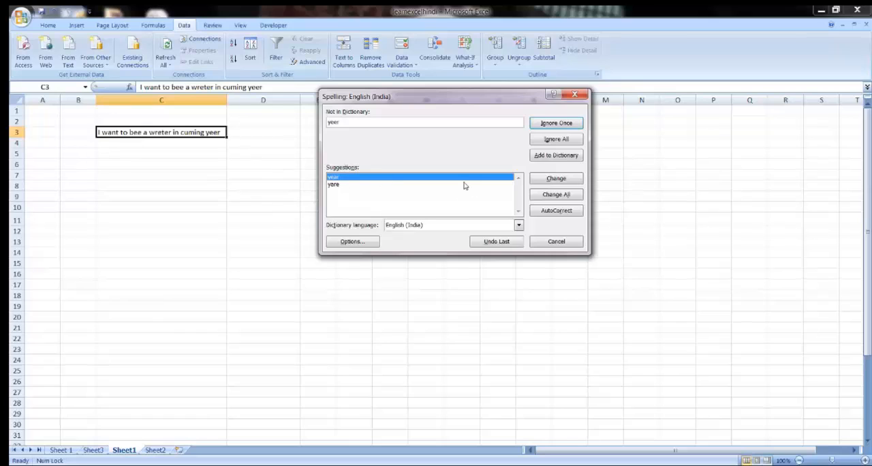
click(555, 179)
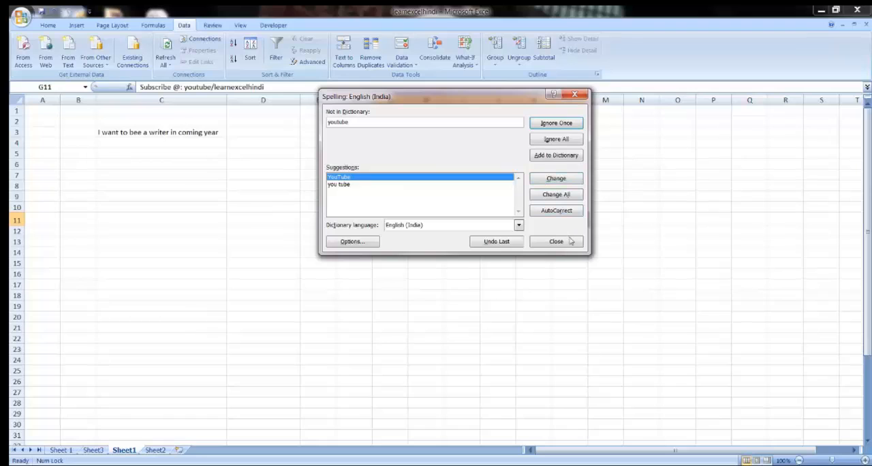
click(553, 178)
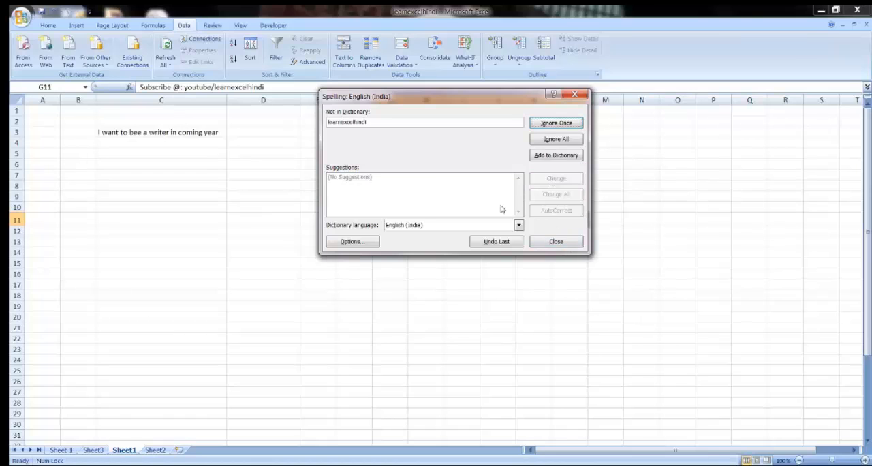
click(556, 241)
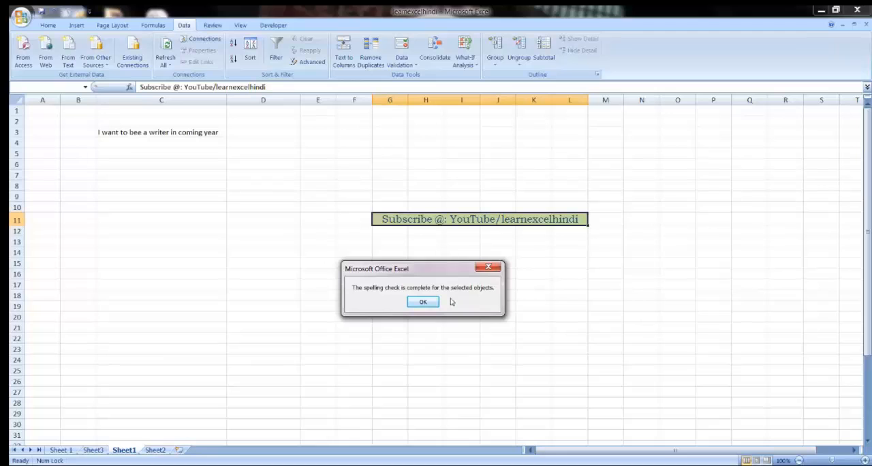
click(422, 302)
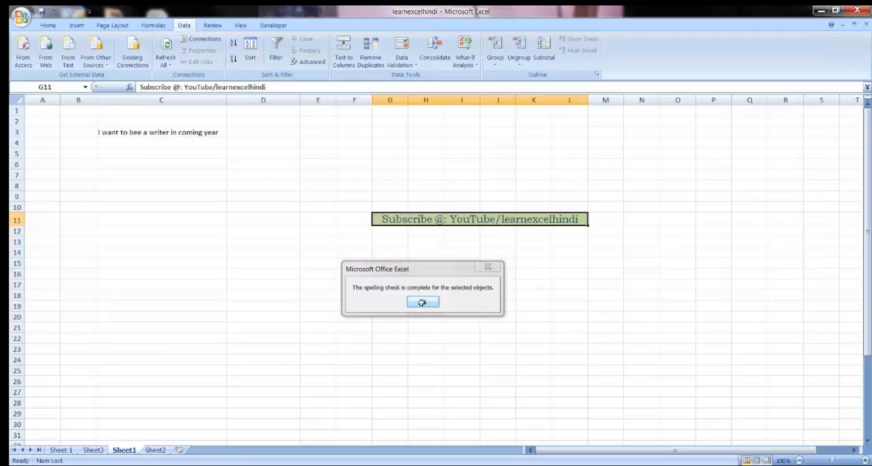
click(126, 134)
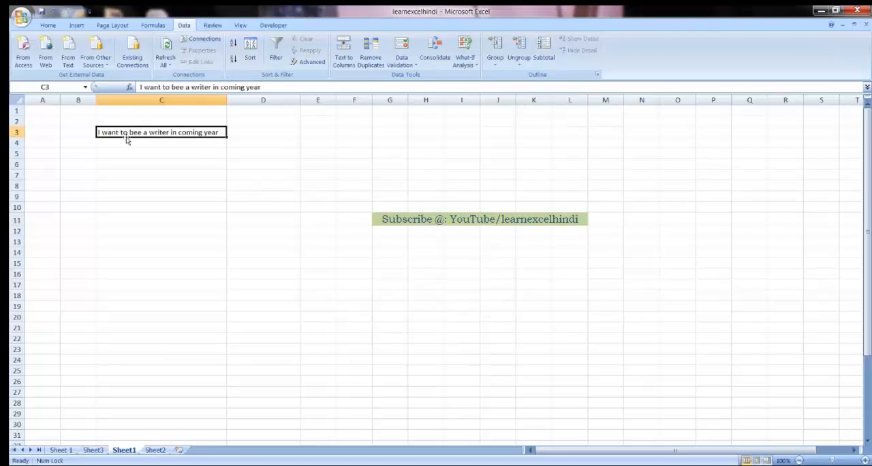
click(134, 141)
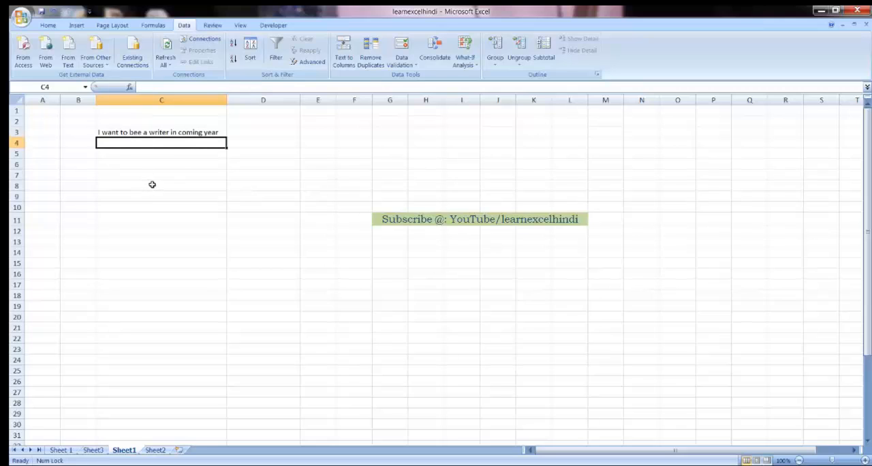
drag(243, 192, 249, 241)
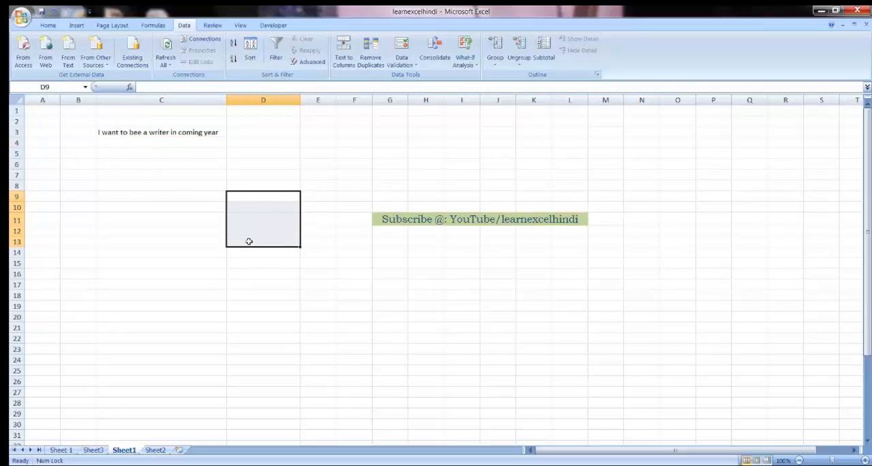
click(249, 241)
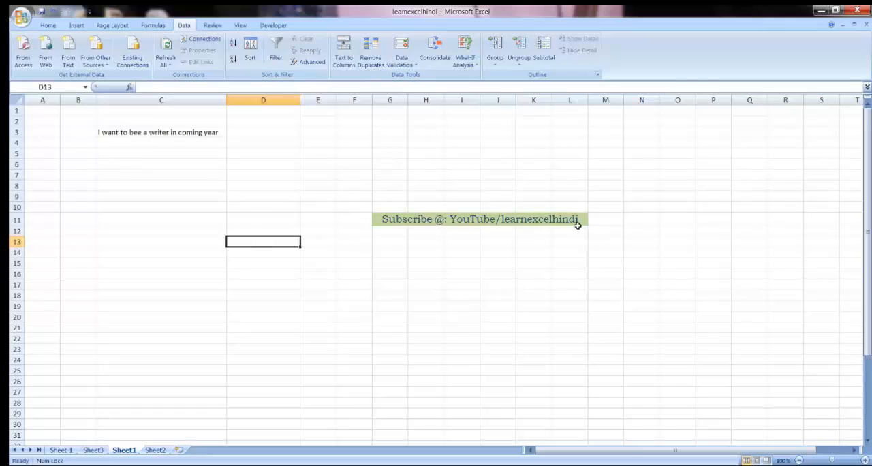
click(538, 219)
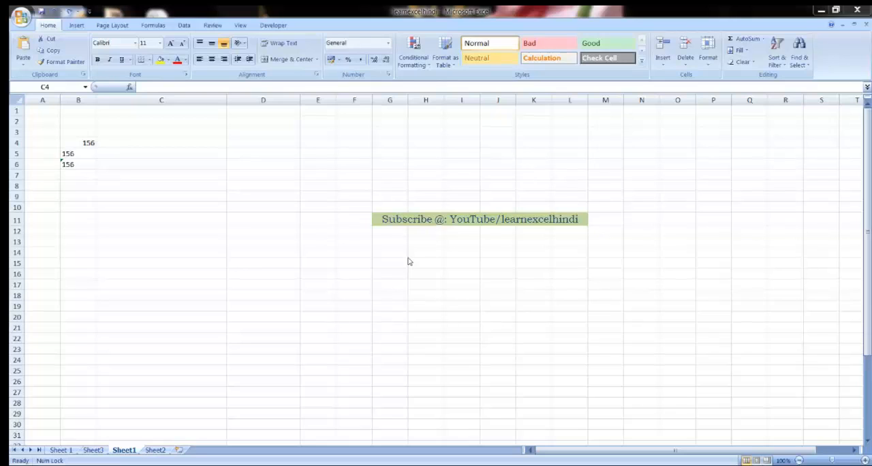
Step: Examine the entries in B4, B5 and B6, comparing their alignment and number formats
click(123, 143)
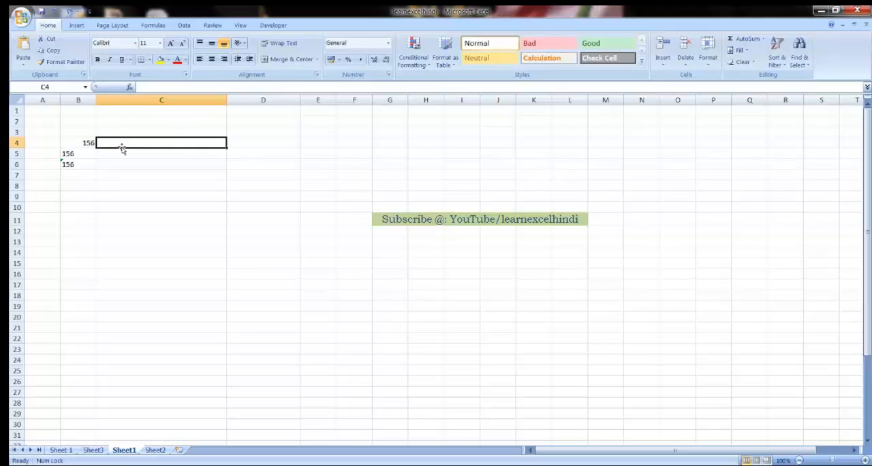
click(87, 141)
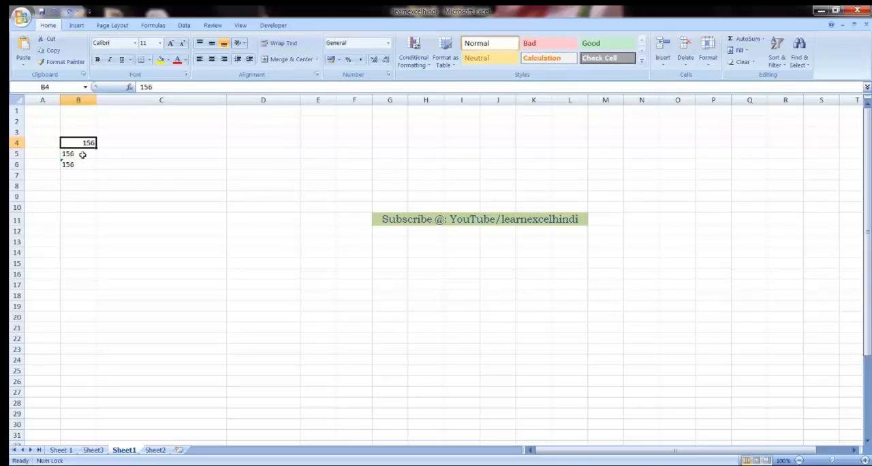
drag(82, 154, 85, 161)
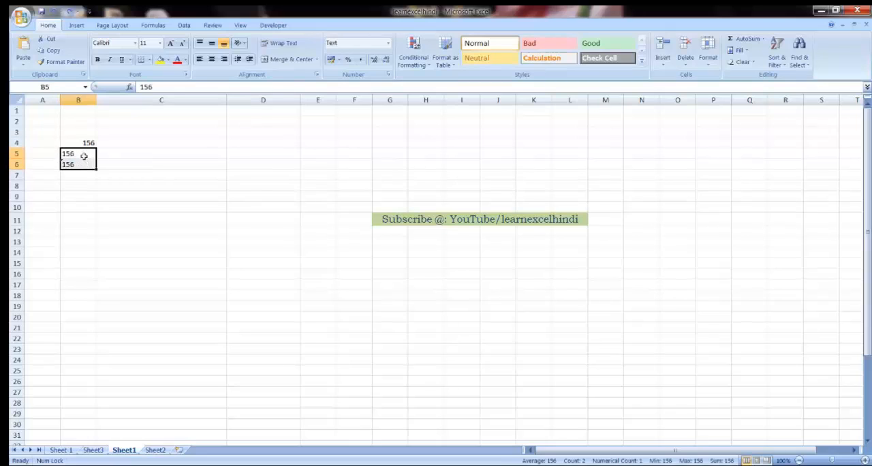
click(89, 143)
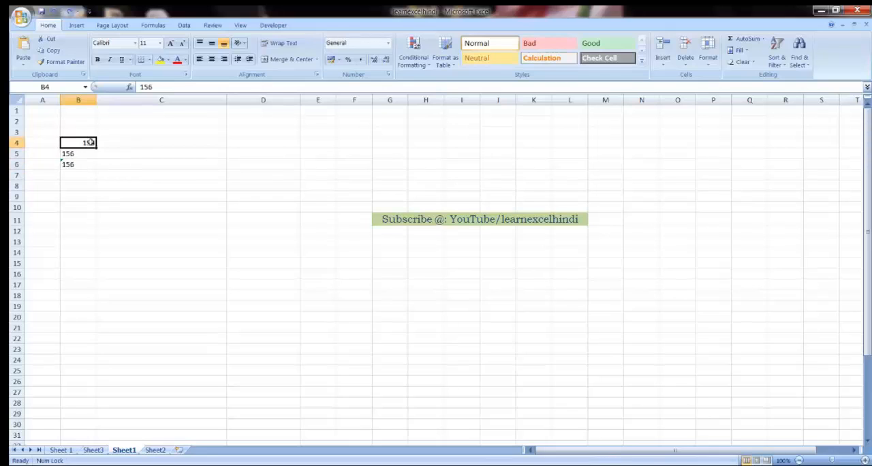
key(Down)
key(Down)
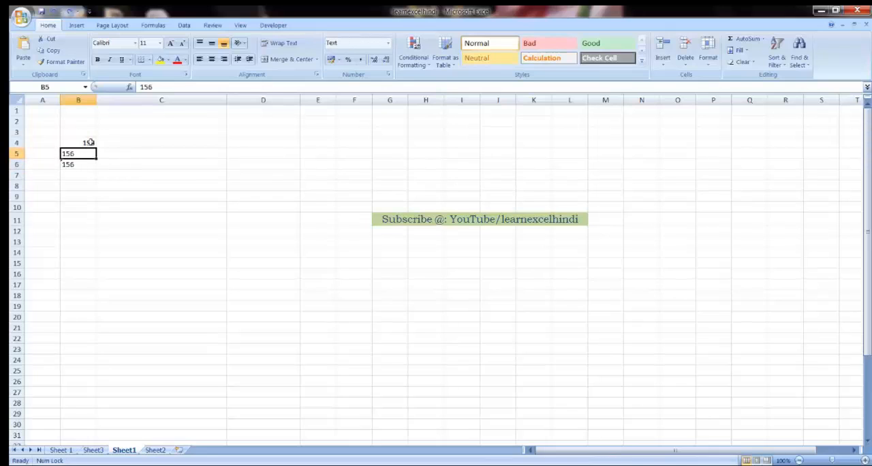
Step: Change the number format of cells B5 and B6 from Text to General
key(Up)
key(shift+Down)
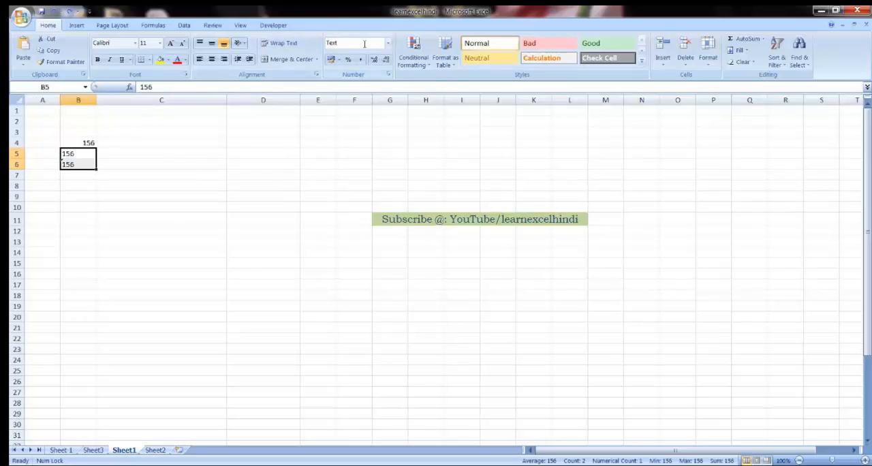
click(389, 44)
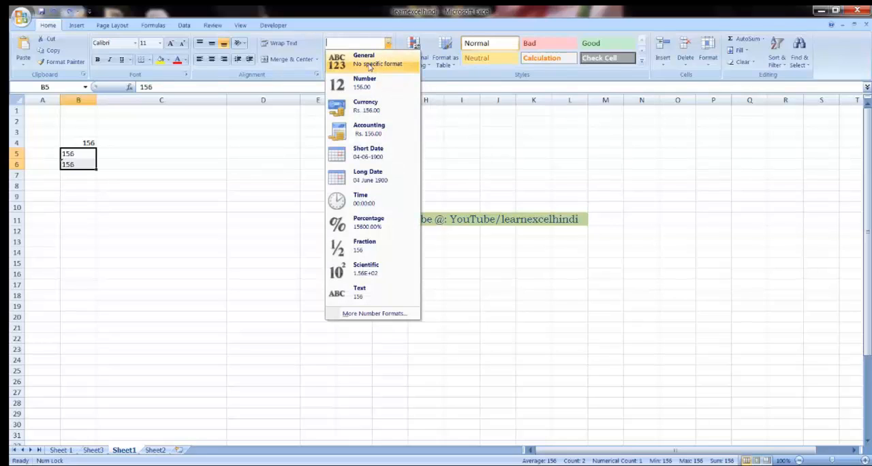
click(370, 65)
click(178, 188)
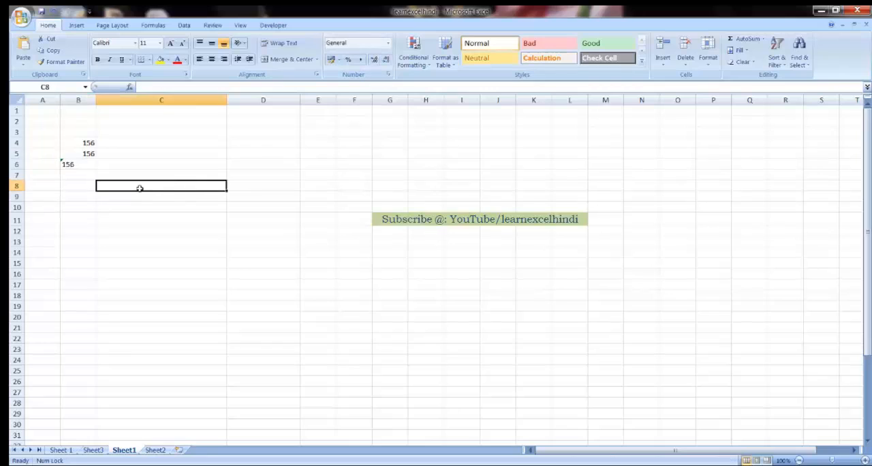
Step: Examine how the values in B5 and B6 are stored, checking the start of B6's content
click(84, 154)
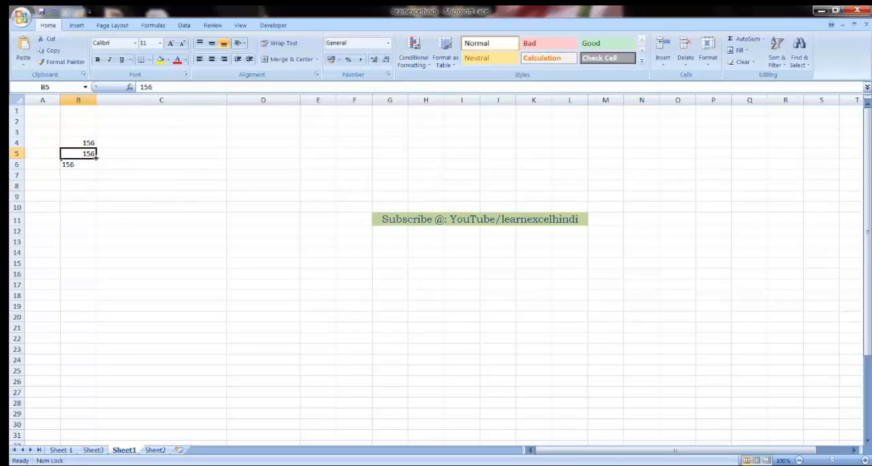
click(87, 164)
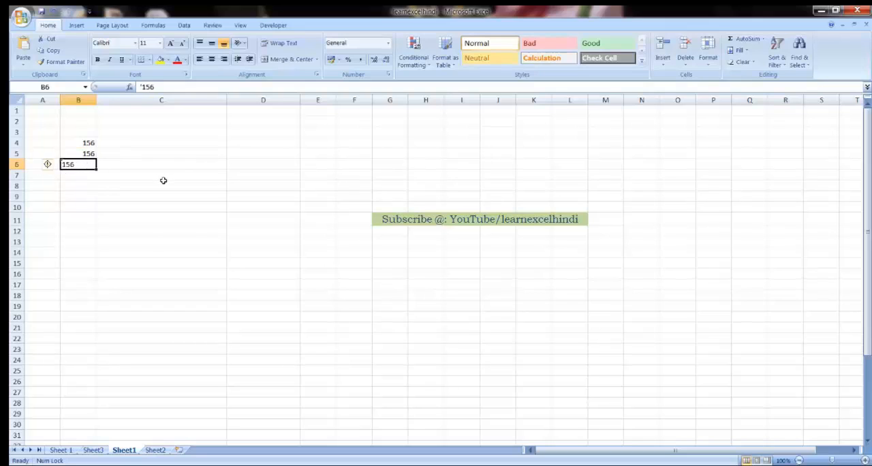
click(139, 86)
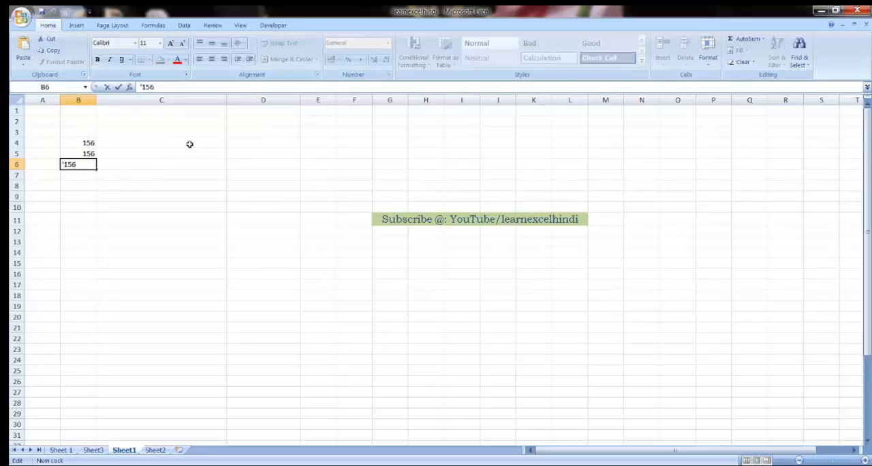
click(127, 167)
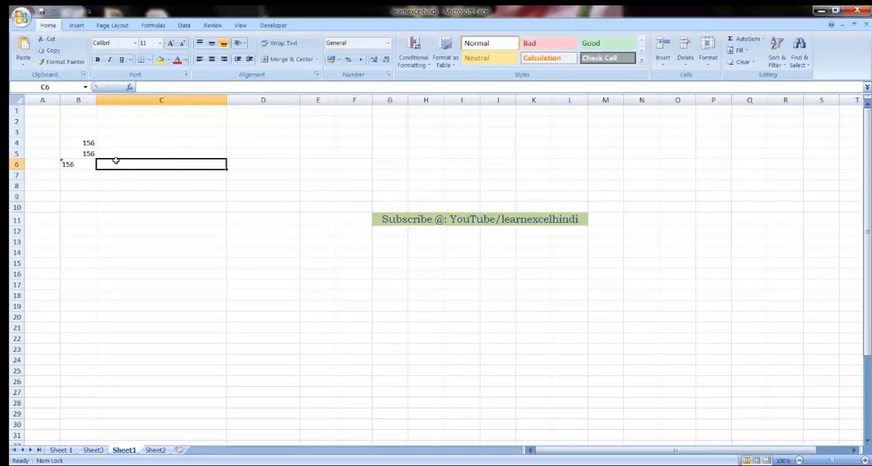
Step: Enter 157 in D4 and compare it with B4 using the formula =D4>B4 in C4
click(244, 144)
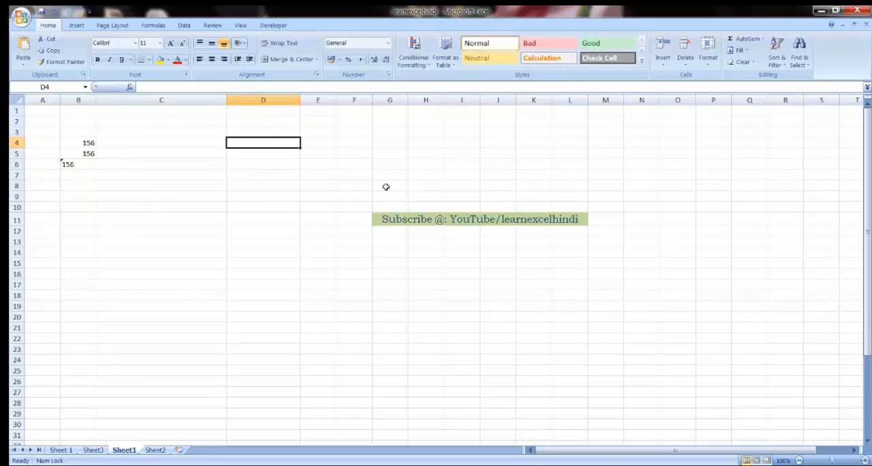
text(157)
key(ctrl+Return)
key(Left)
text(=)
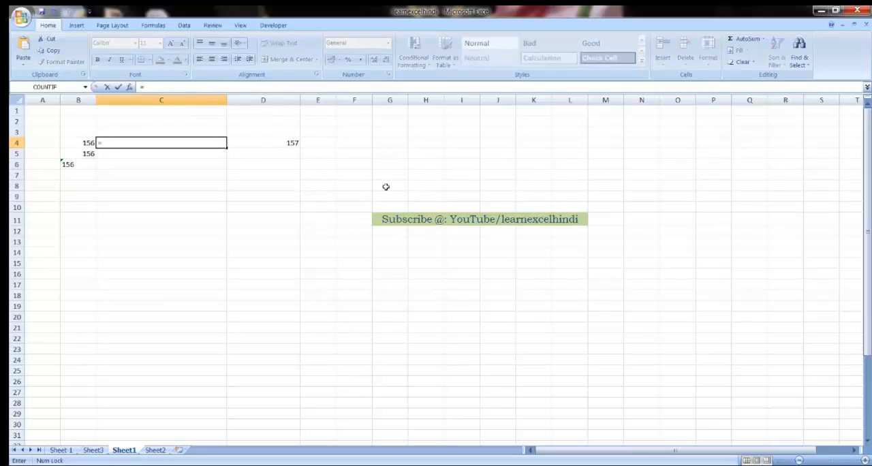
click(274, 143)
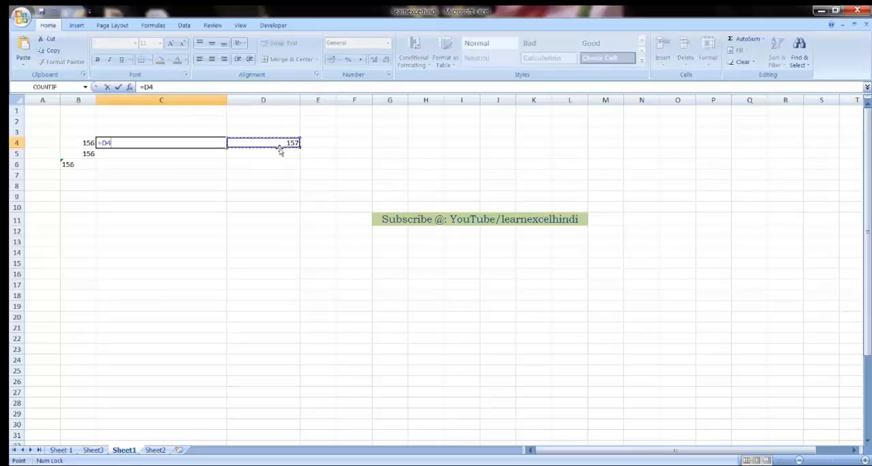
text(>)
click(73, 143)
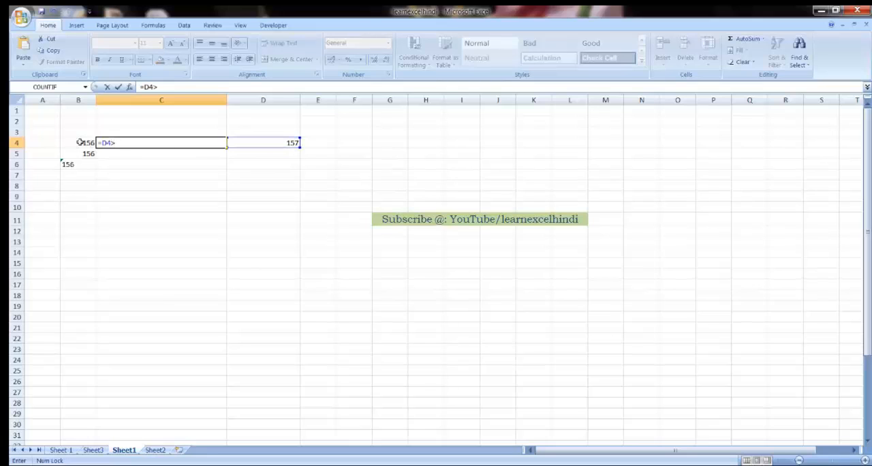
key(Return)
Step: Make the D4 reference absolute in C4's formula, giving =$D$4>B4, and fill it down to C6
click(156, 143)
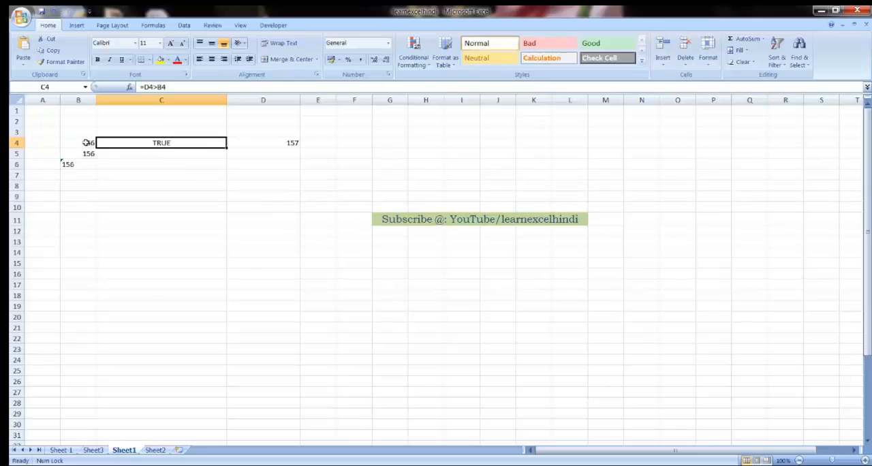
click(145, 87)
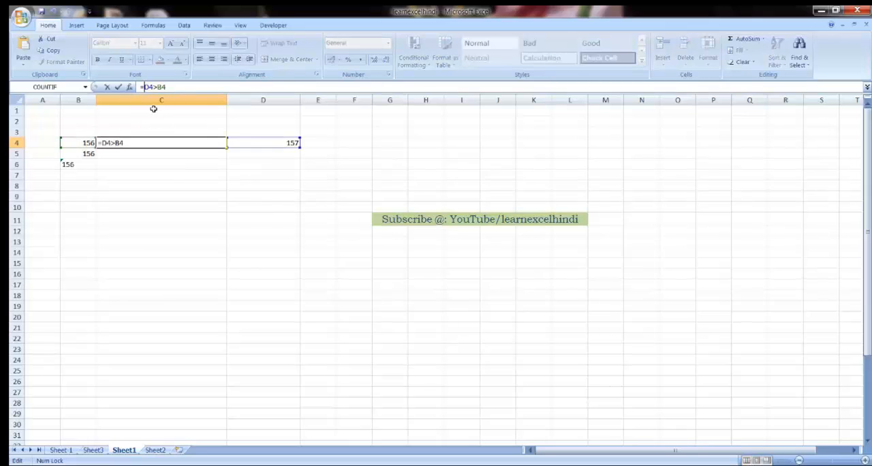
text($D)
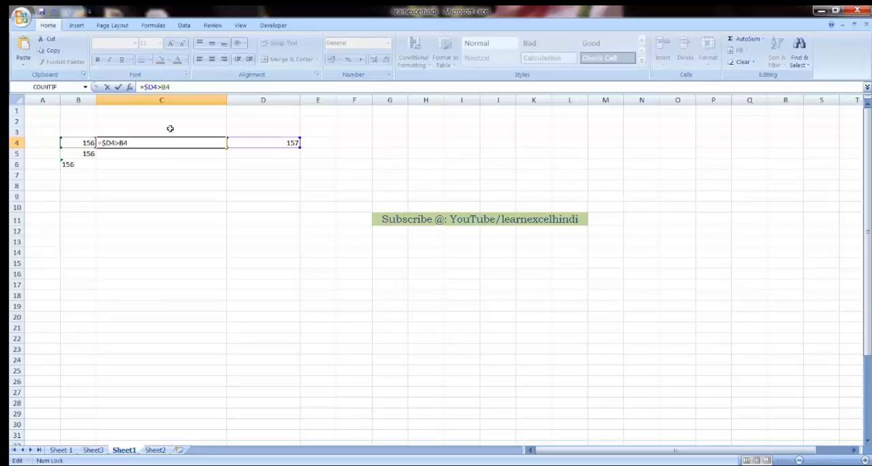
text($)
key(Return)
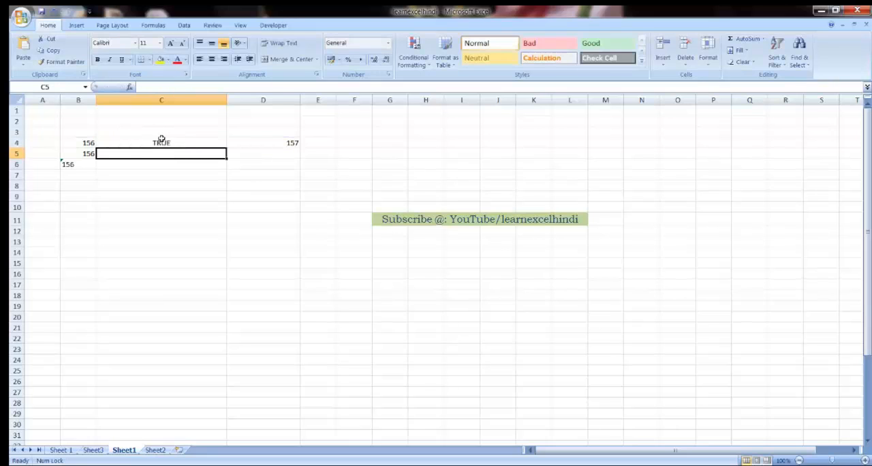
click(162, 141)
drag(228, 151, 226, 168)
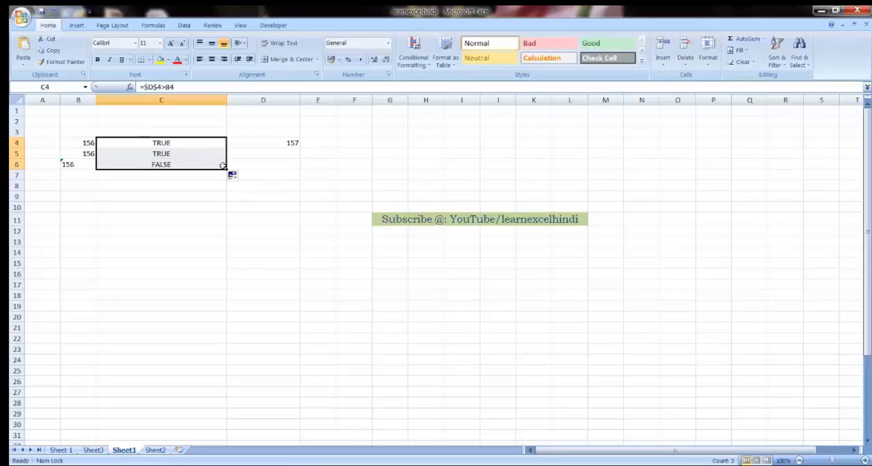
Step: Review the comparison results in column C and clear cells C4 to C6 and D4
click(153, 164)
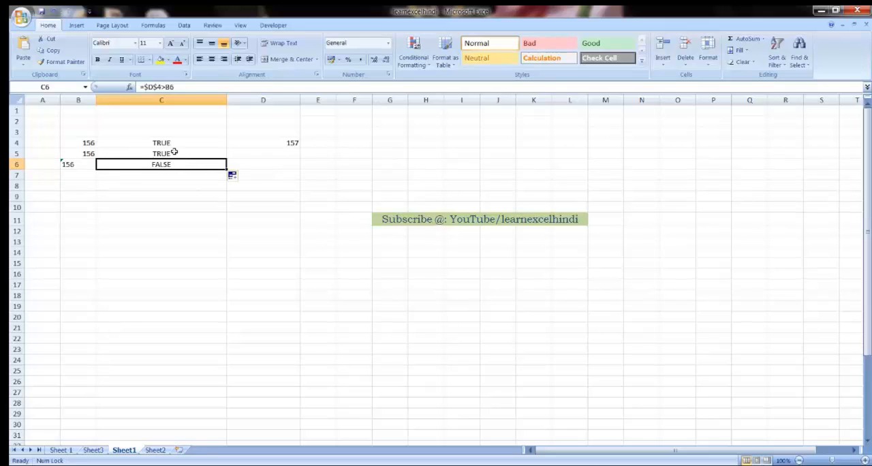
click(175, 144)
drag(175, 145, 179, 164)
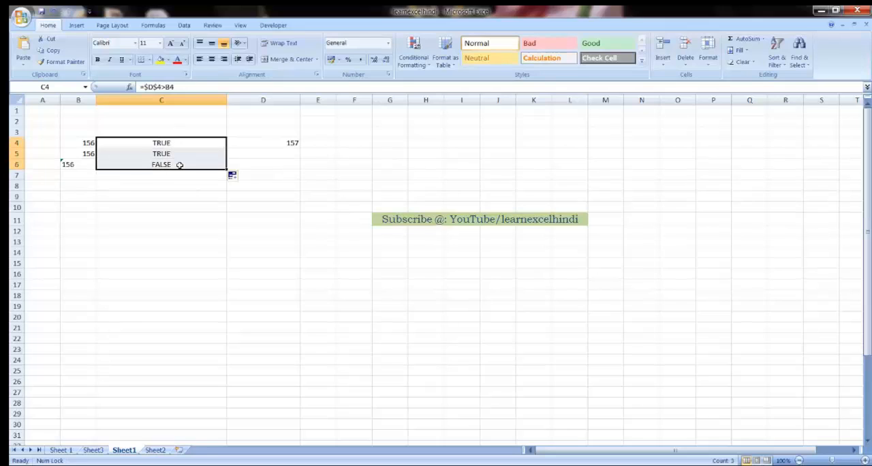
key(Delete)
key(Right)
key(Delete)
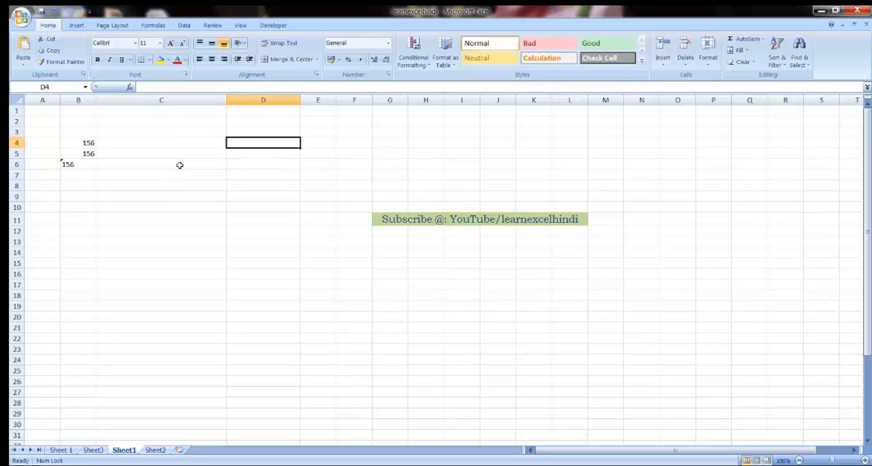
Step: Enter 1 in D4 and copy that cell
key(Left)
key(Right)
key(Left)
key(Right)
text(1)
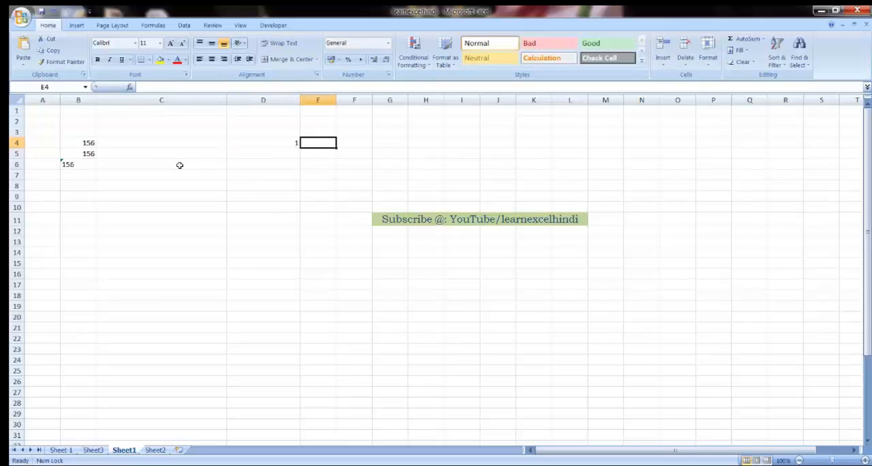
key(ctrl+Return)
key(ctrl+c)
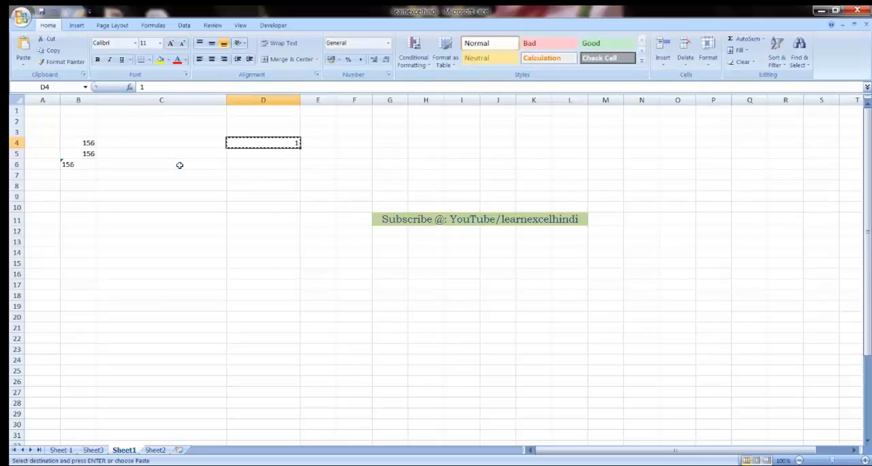
Step: Multiply cells B4 to B6 by the copied 1 using Paste Special with the Multiply operation
drag(83, 142, 91, 166)
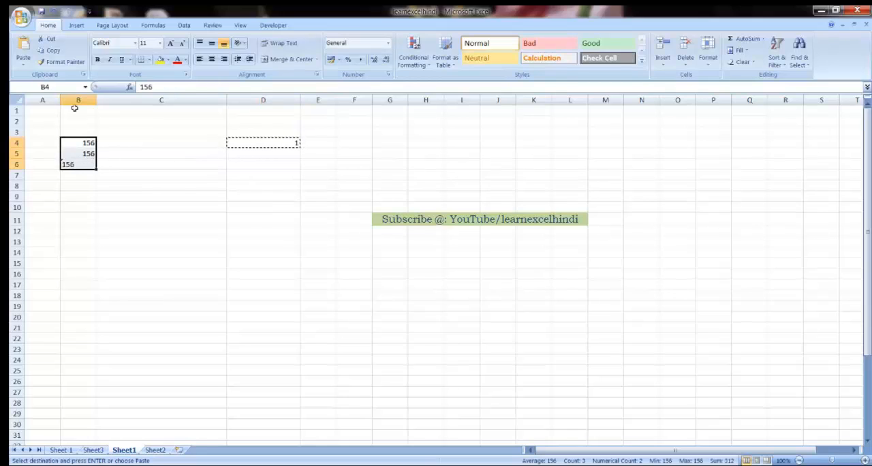
click(23, 62)
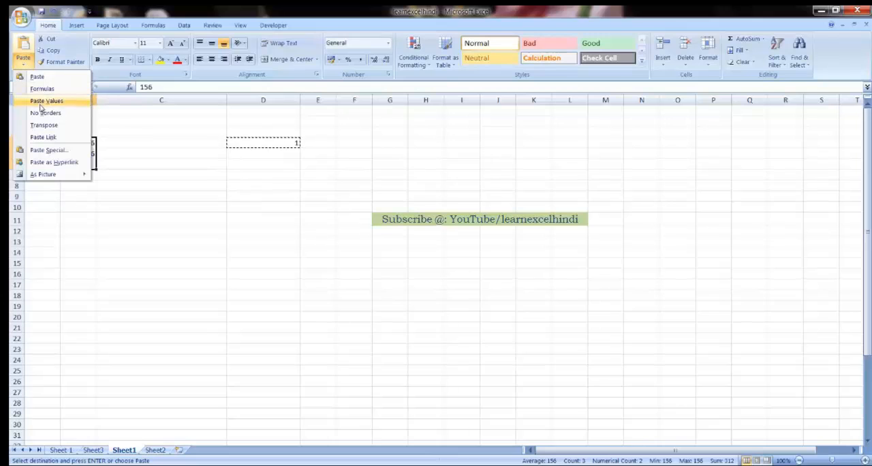
click(51, 150)
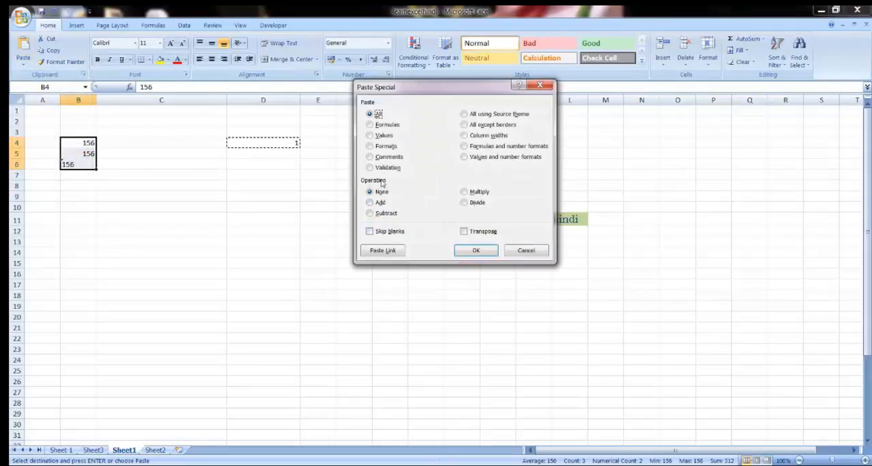
click(464, 192)
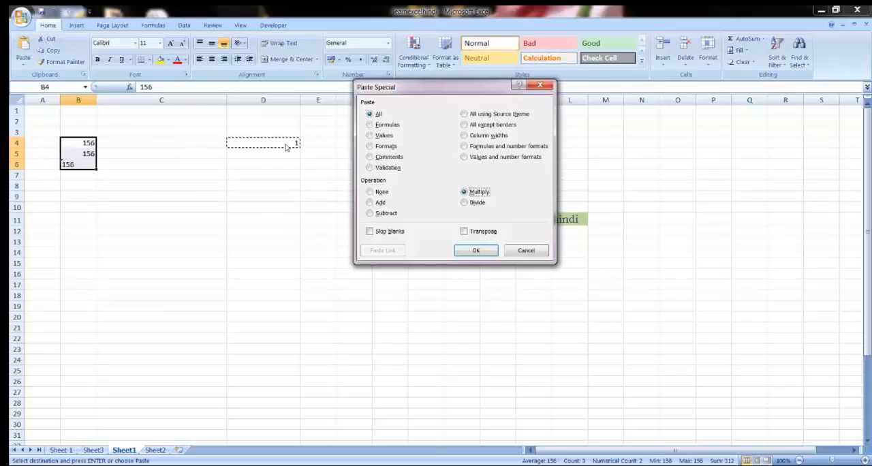
click(477, 251)
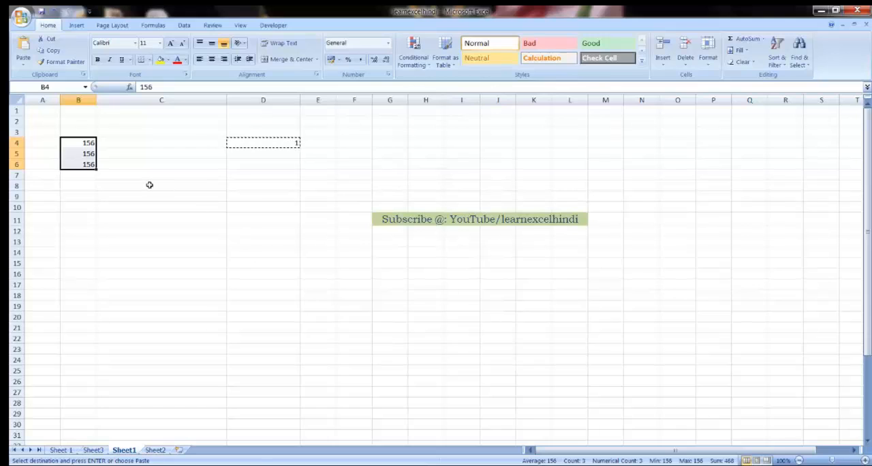
Step: Check the values in B4 to B6 against D4 and leave copy mode
click(88, 166)
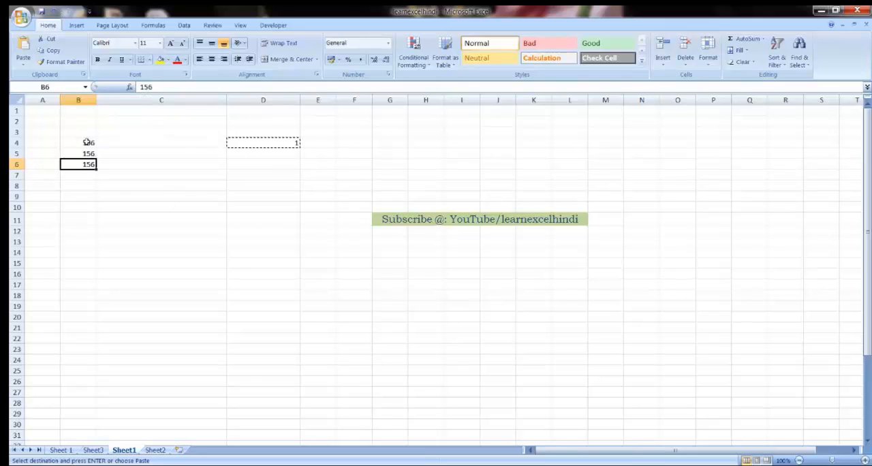
drag(83, 139, 88, 165)
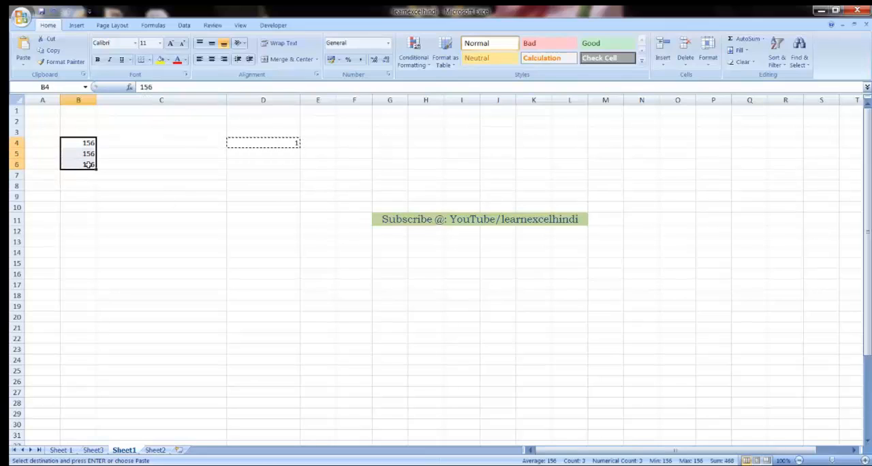
click(278, 146)
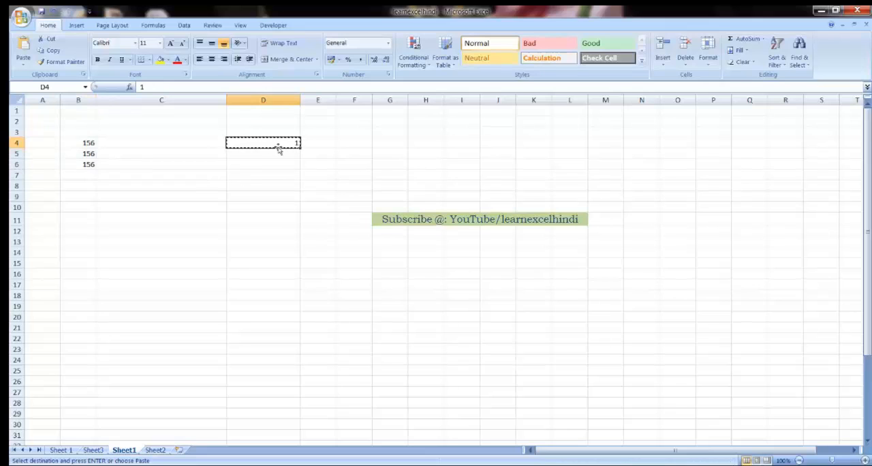
key(Escape)
key(Left)
key(Left)
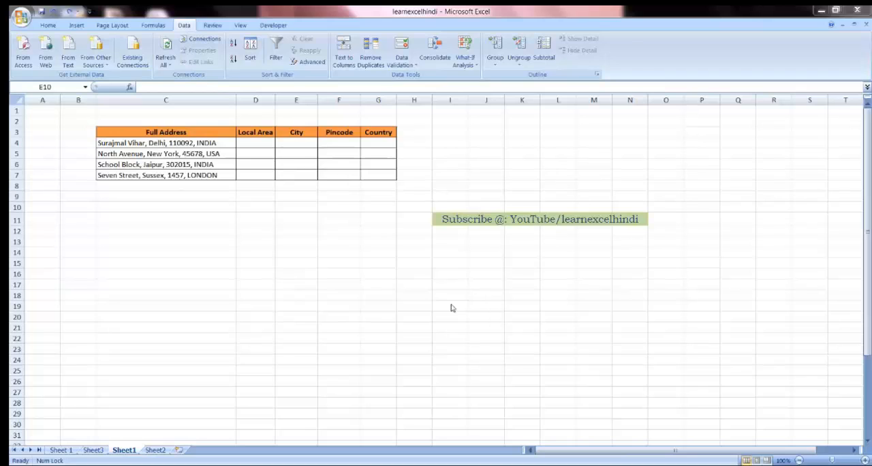
Step: Examine the first full address in C4 and the empty Local Area, City, Pincode and Country cells beside it
double_click(129, 143)
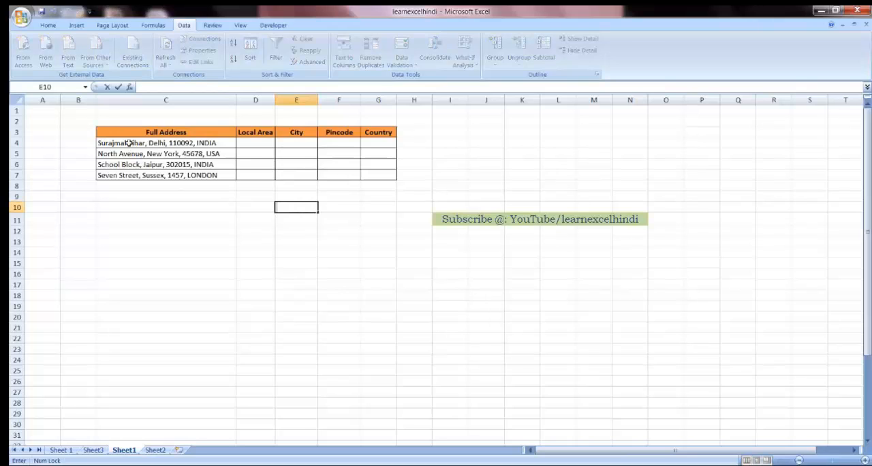
click(129, 143)
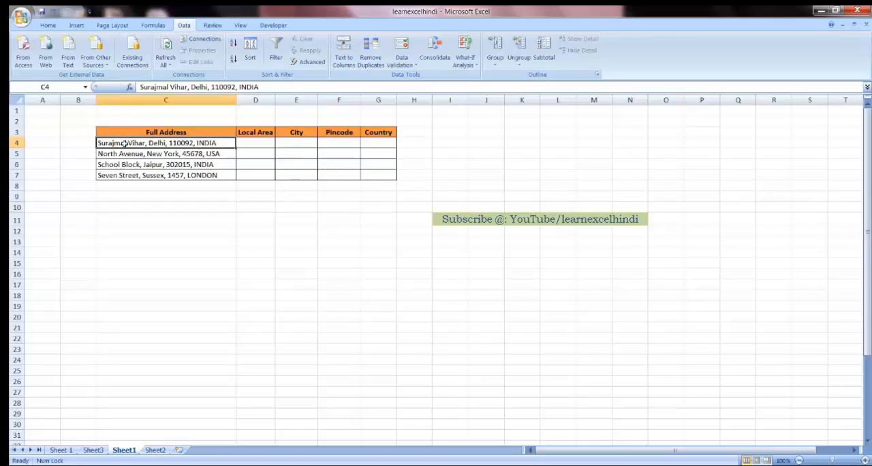
click(259, 146)
click(293, 144)
click(328, 144)
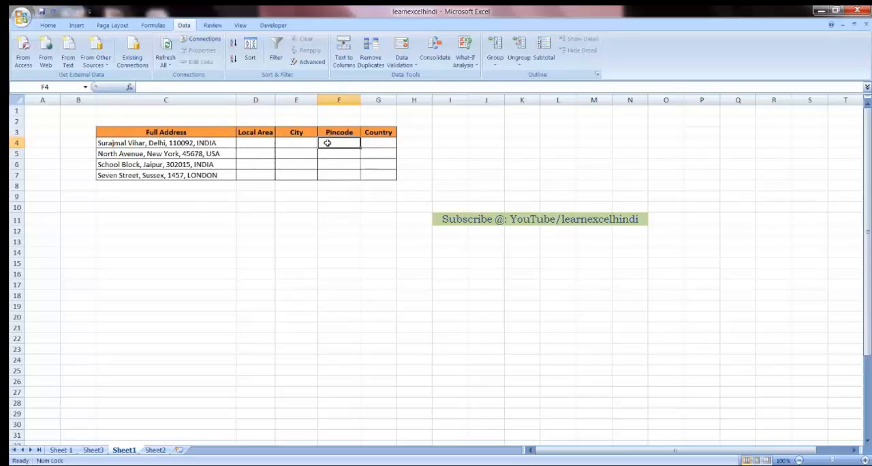
click(367, 143)
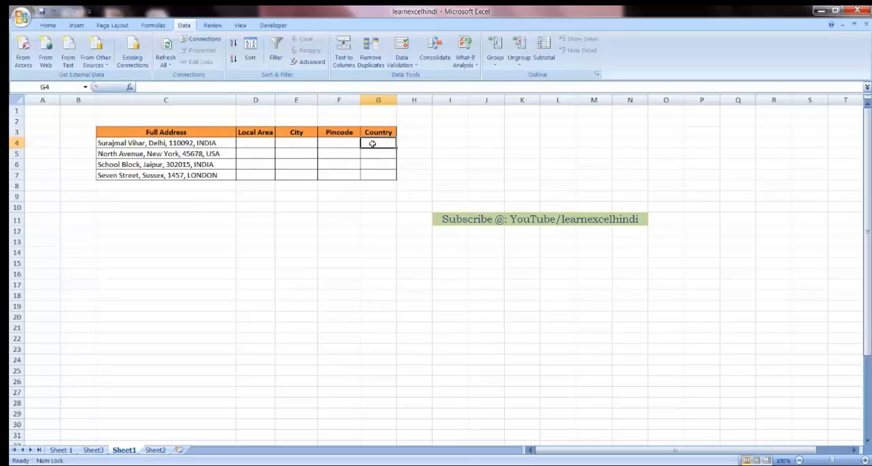
Step: Start Text to Columns on the full addresses in C4 to C7 as delimited data split by comma
click(205, 143)
drag(205, 143, 206, 176)
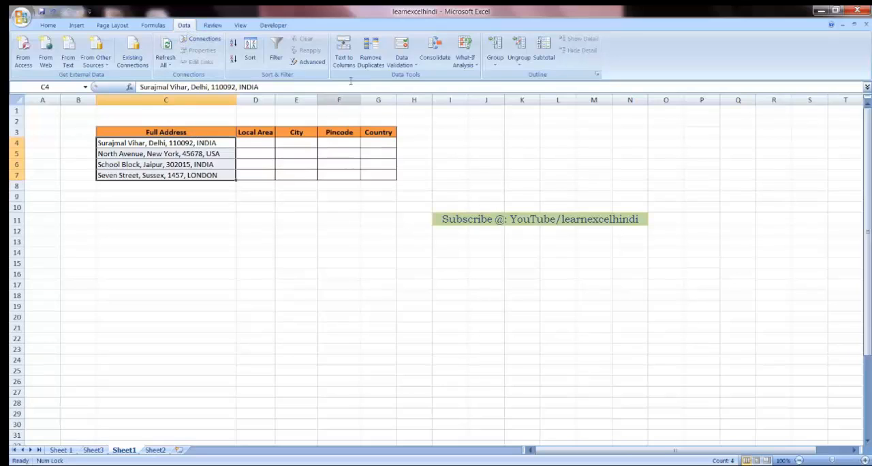
click(345, 61)
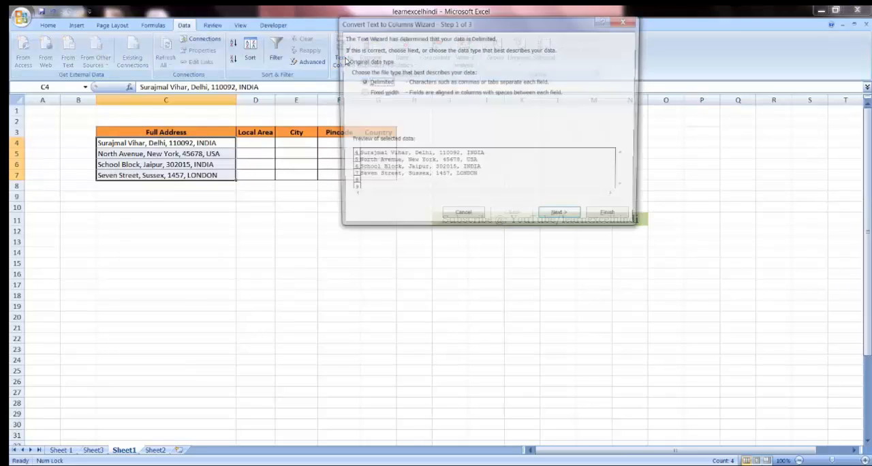
drag(475, 24, 473, 53)
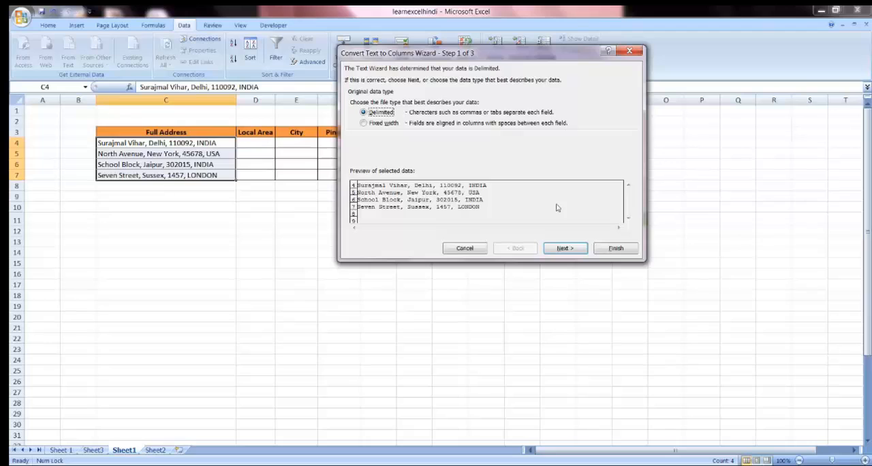
click(567, 250)
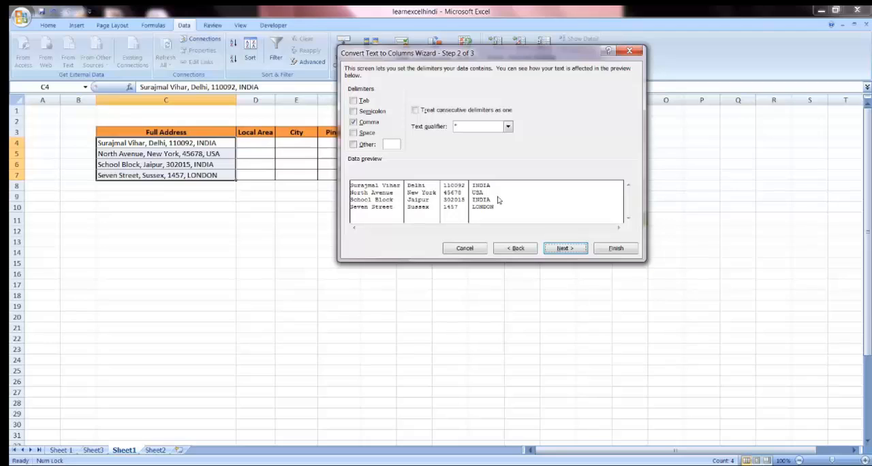
click(574, 249)
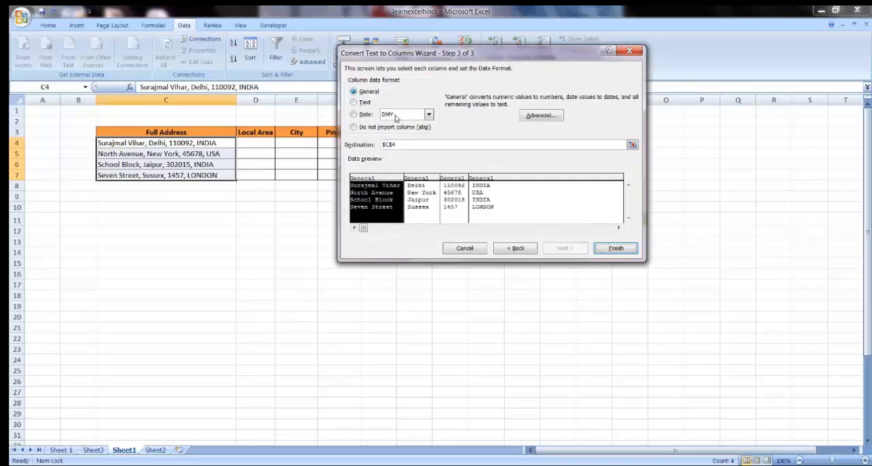
Step: Output the split addresses to destination D4, allowing the destination cells to be replaced, and autofit column D
click(402, 144)
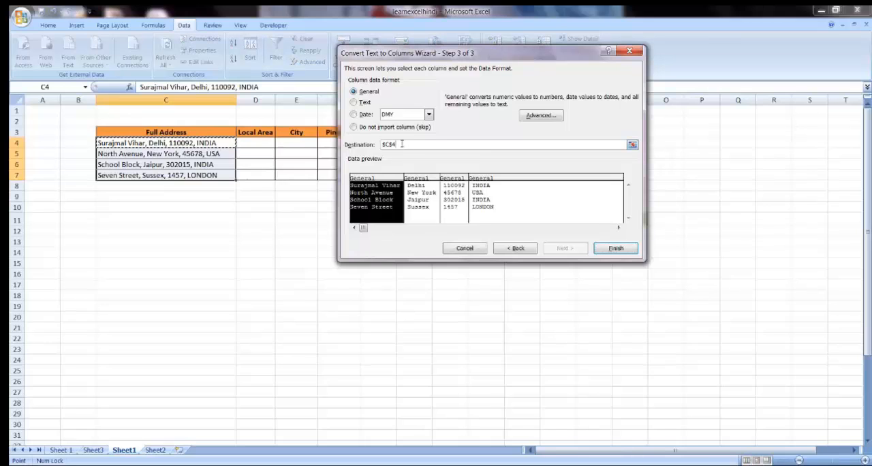
click(259, 143)
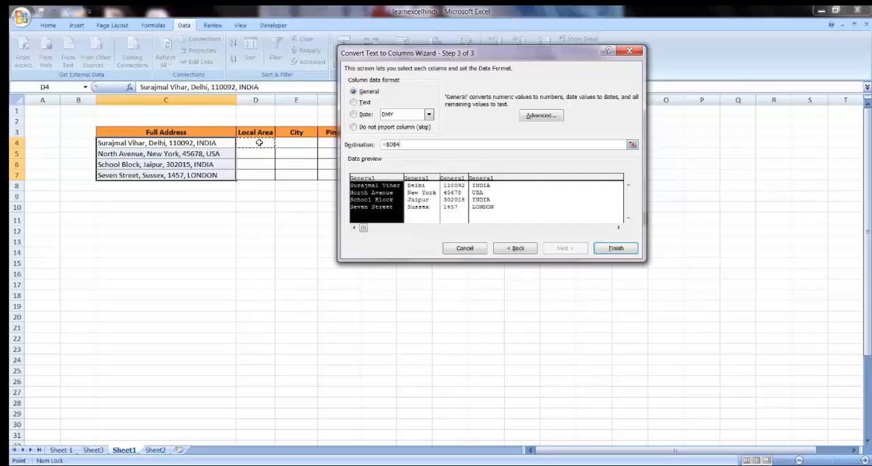
click(615, 249)
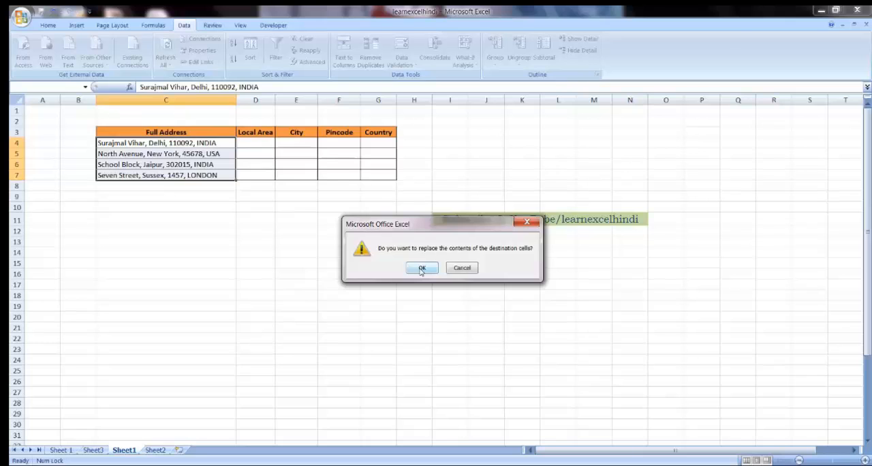
click(422, 268)
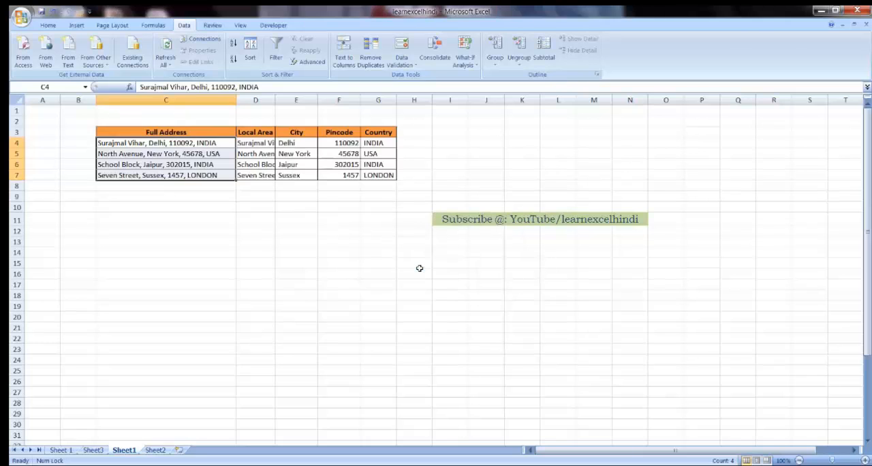
double_click(278, 101)
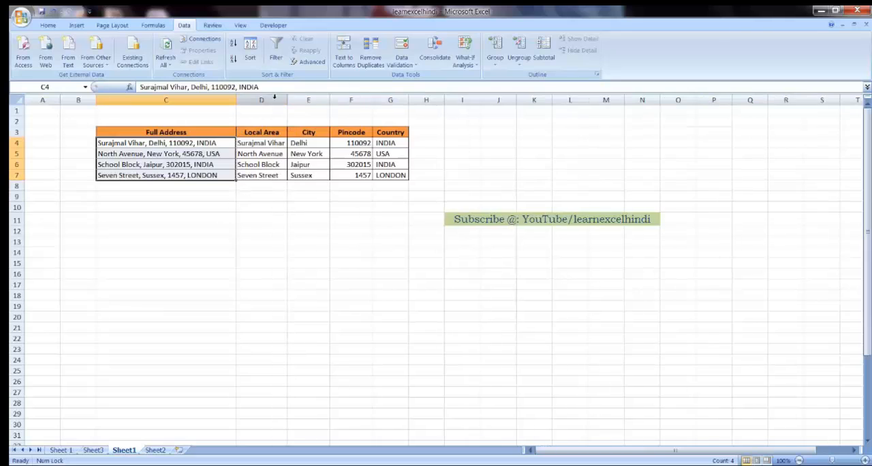
Step: Review the split values in row 4 under Local Area, City, Pincode and Country
click(269, 143)
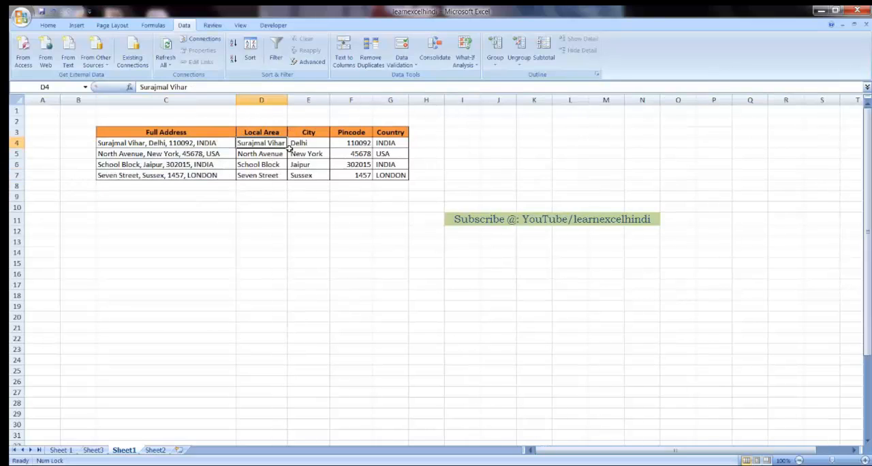
click(311, 143)
click(349, 144)
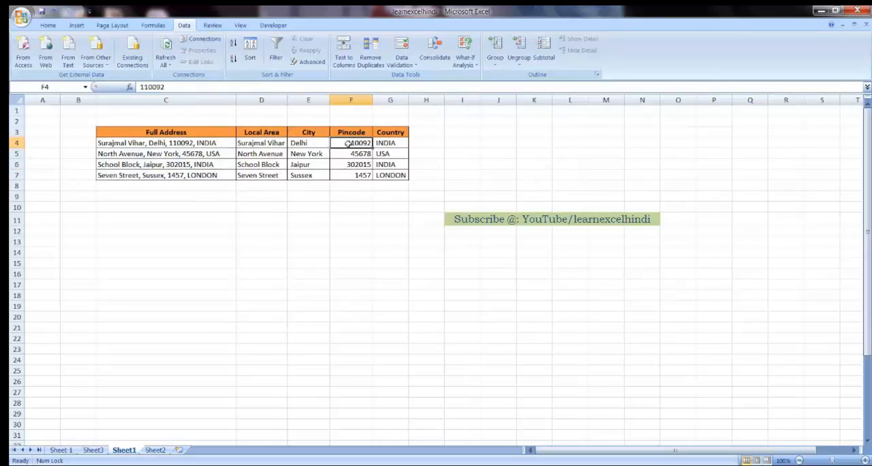
click(395, 144)
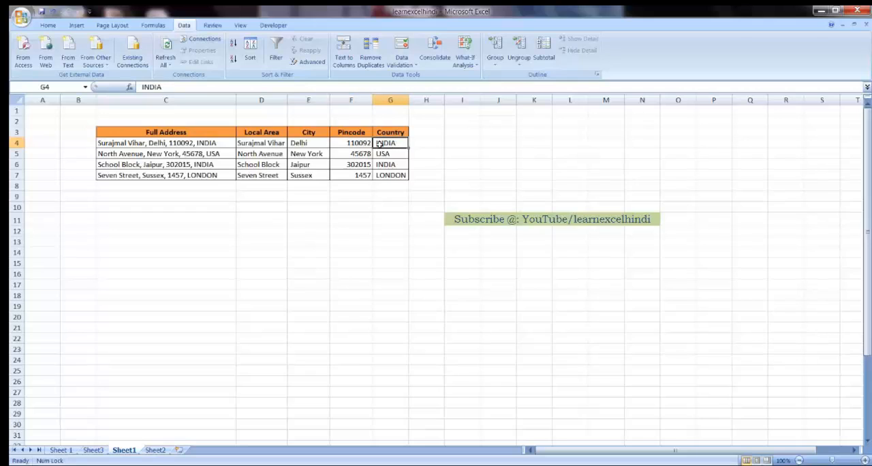
click(246, 145)
click(311, 144)
click(344, 143)
click(384, 143)
click(504, 220)
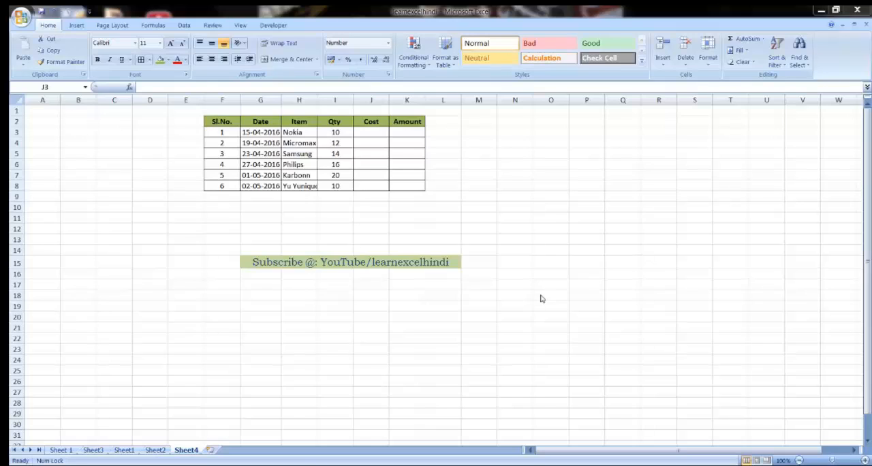
Step: Inspect the first item and its Cost cell on Sheet4, and view the item costs in the Mobile Phone Price List workbook
click(298, 132)
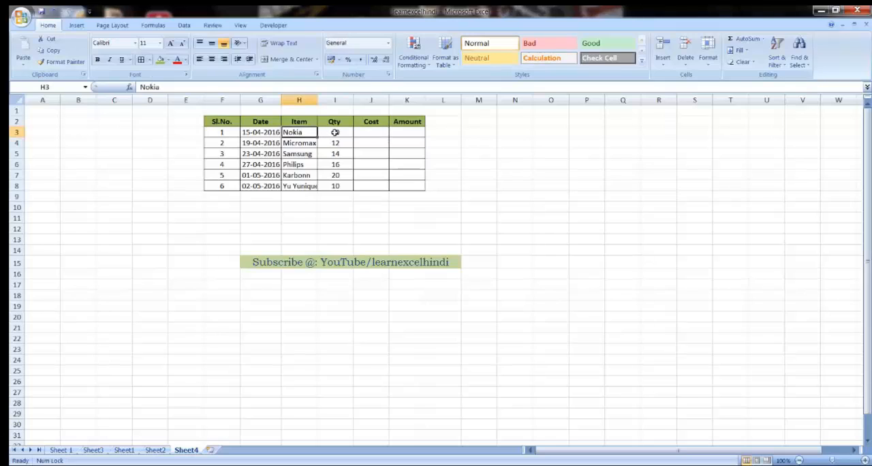
click(371, 130)
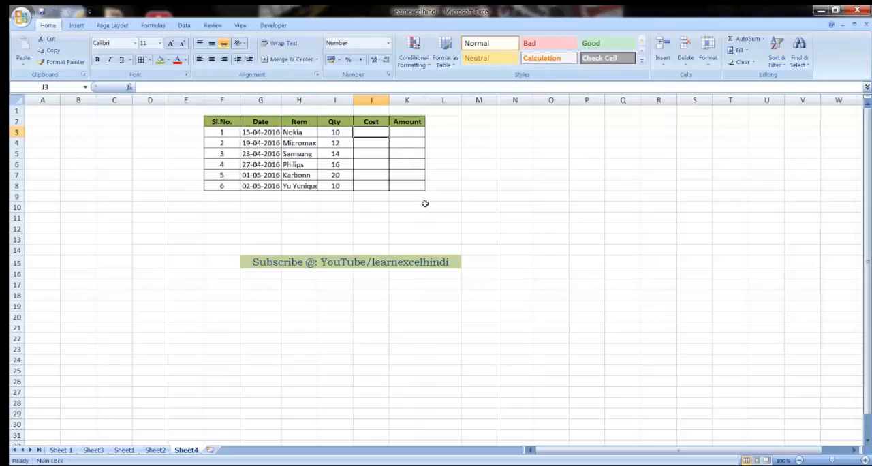
click(308, 464)
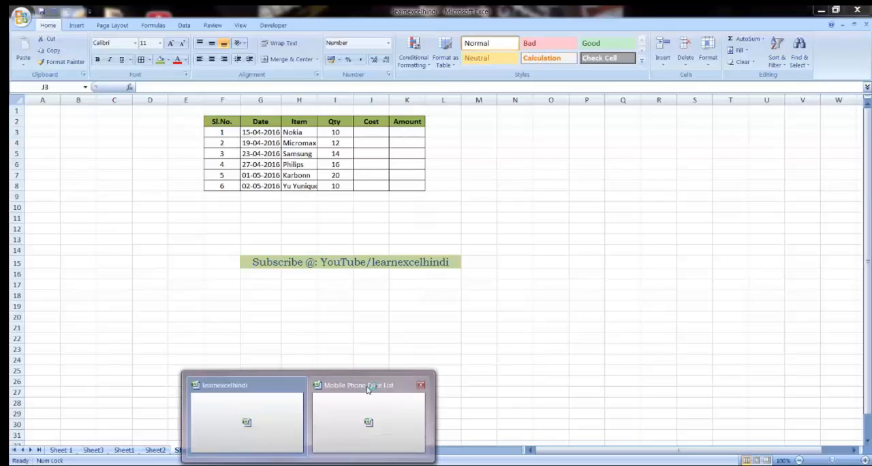
click(367, 389)
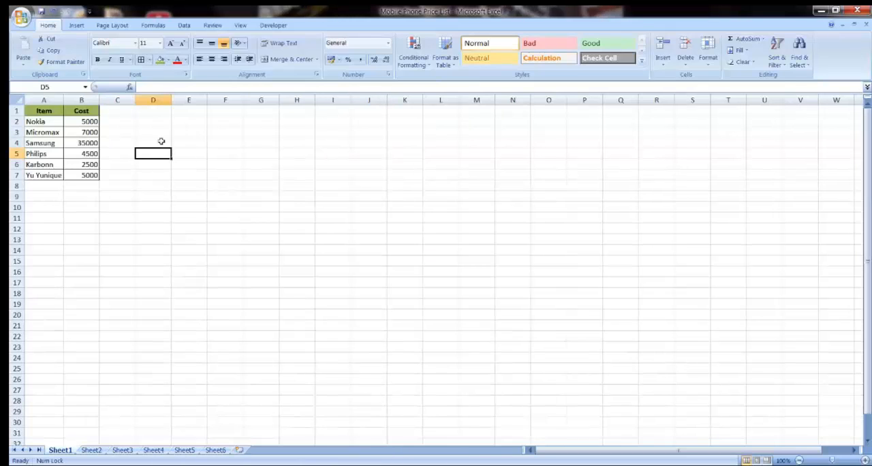
drag(45, 121, 81, 174)
click(81, 173)
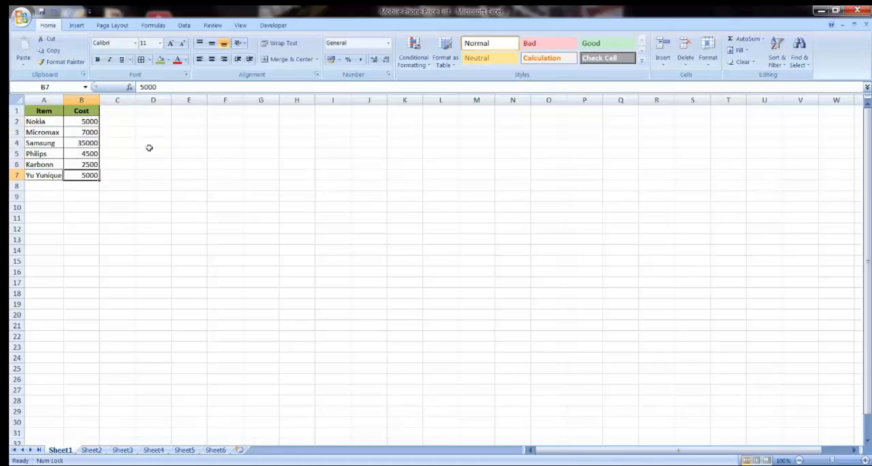
Step: Return to the learnexcelhindi workbook and select an empty cell below the item table on Sheet4
mouse_move(325, 463)
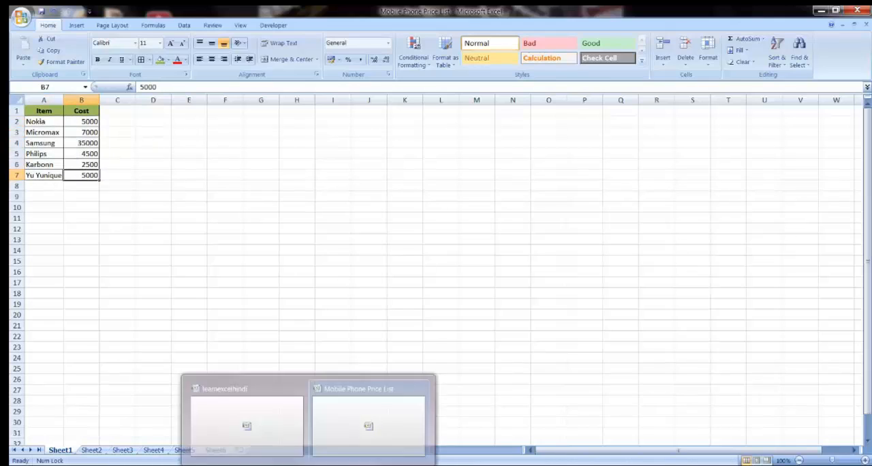
click(259, 404)
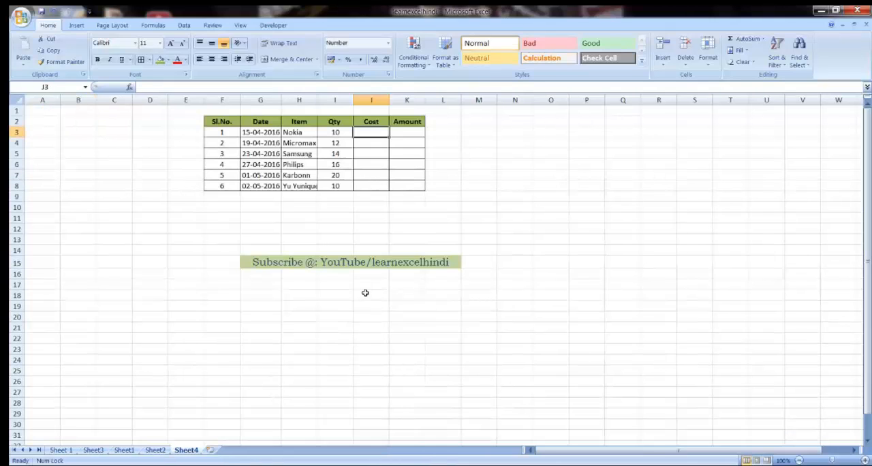
click(346, 228)
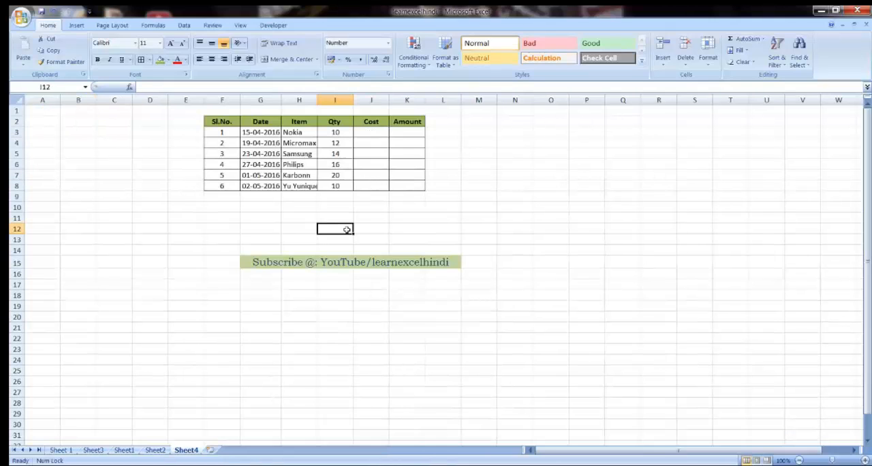
Step: Autofit the Item column H on Sheet4 and arrange the open workbook windows vertically
double_click(317, 101)
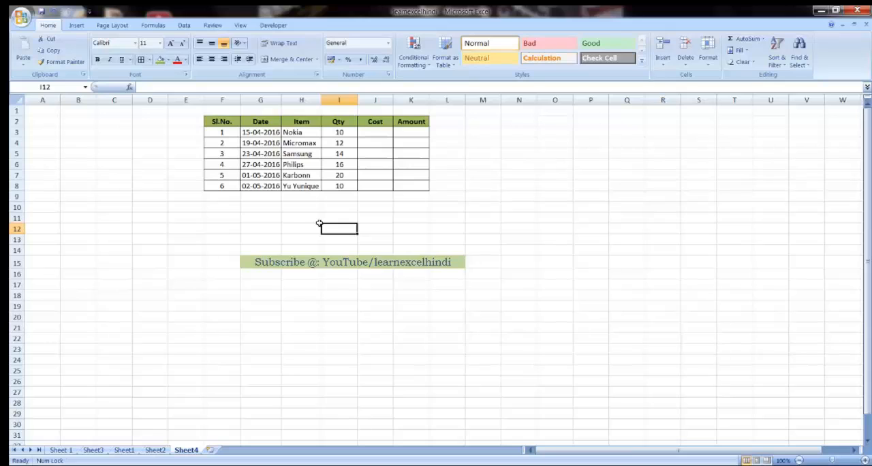
click(240, 25)
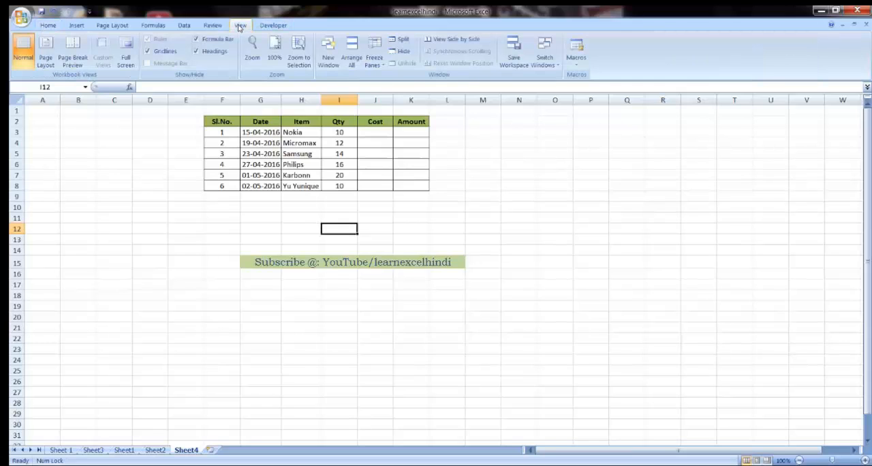
click(351, 54)
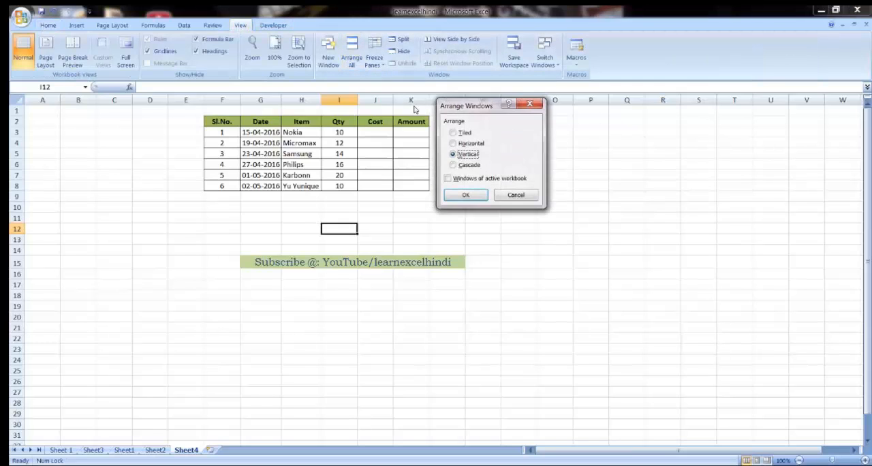
click(454, 154)
click(453, 143)
click(454, 154)
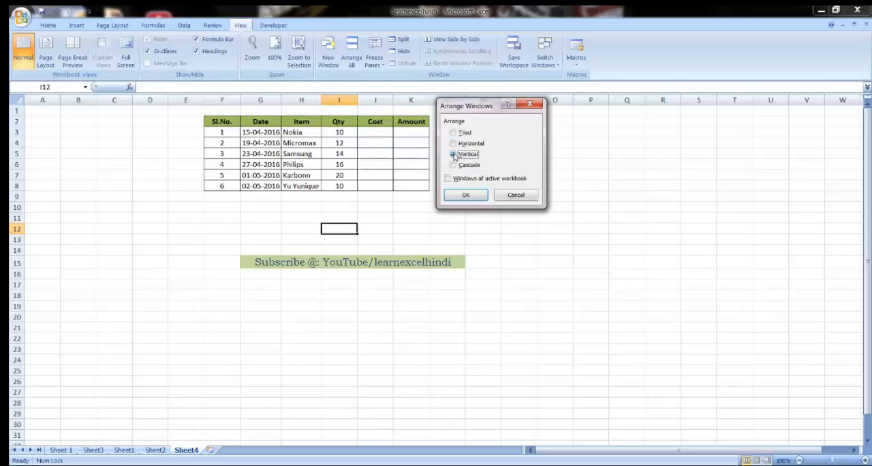
click(466, 196)
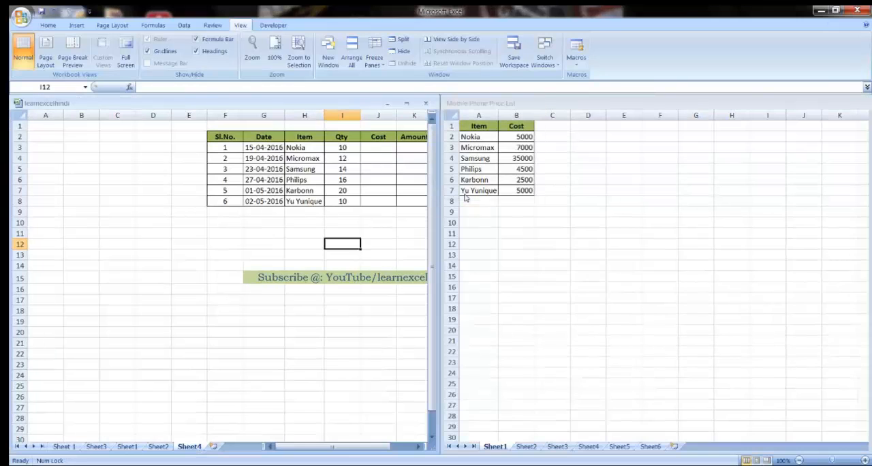
Step: Begin a VLOOKUP formula in Cost cell J3 of learnexcelhindi, using the Nokia item in H3 as the lookup value
click(487, 103)
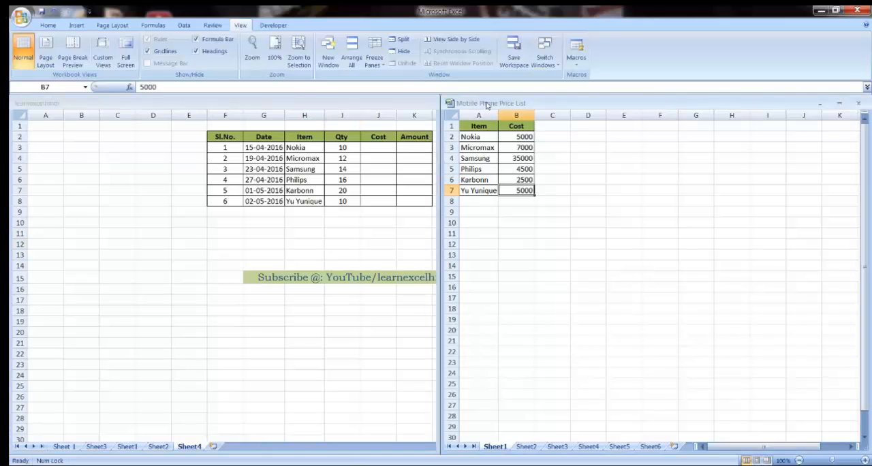
click(397, 102)
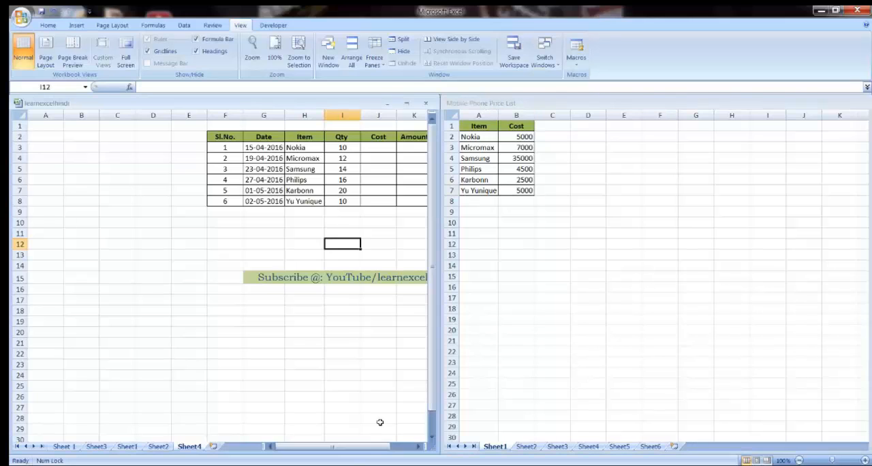
click(419, 447)
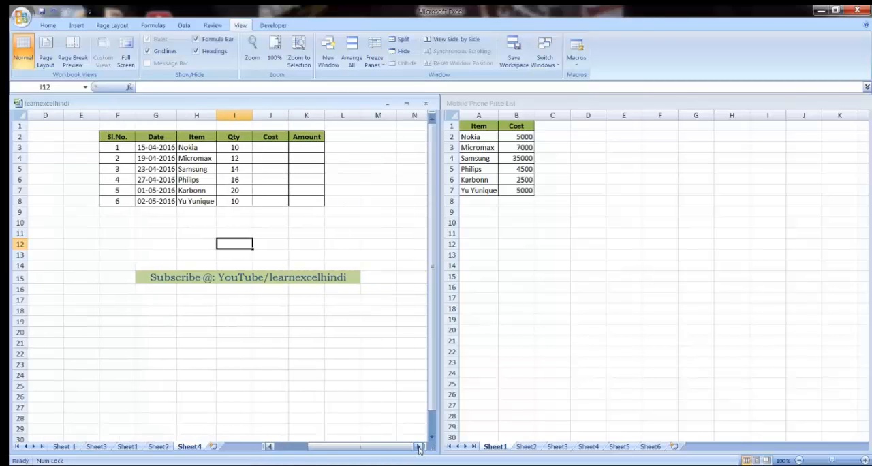
click(419, 447)
click(419, 447)
click(270, 146)
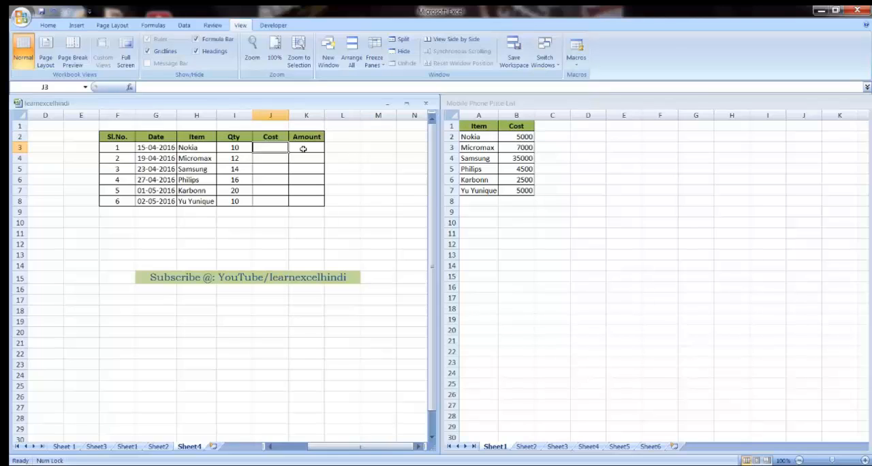
text(=)
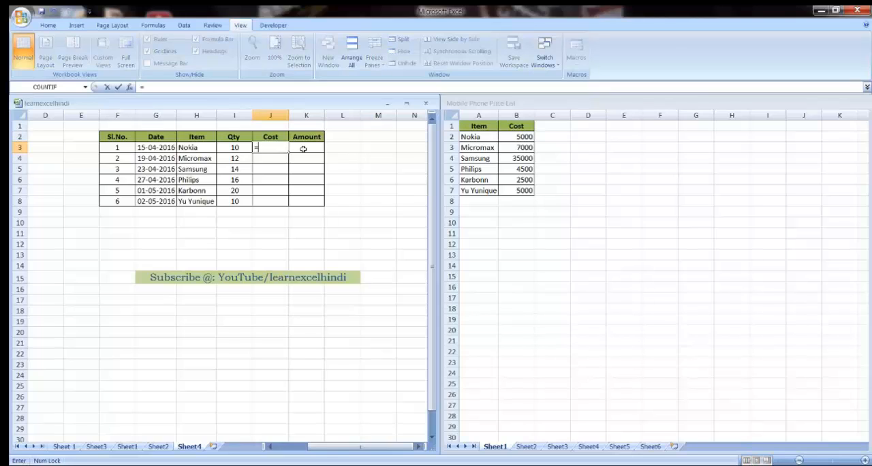
text(vlookup)
key(Tab)
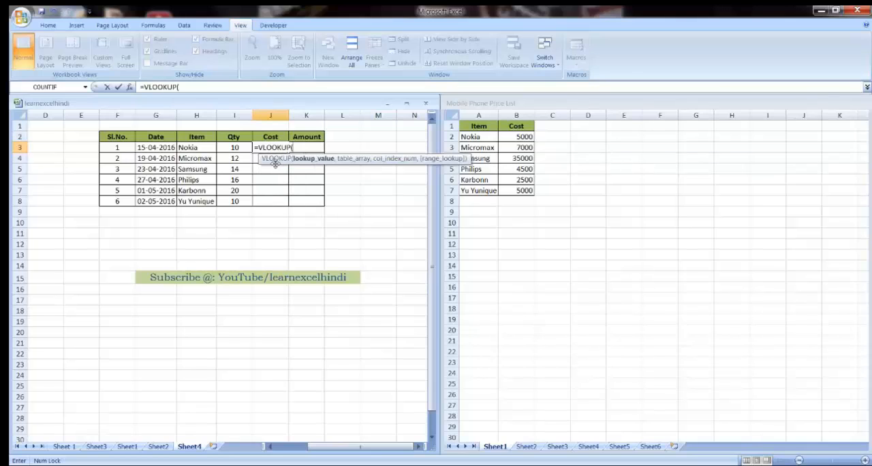
click(198, 148)
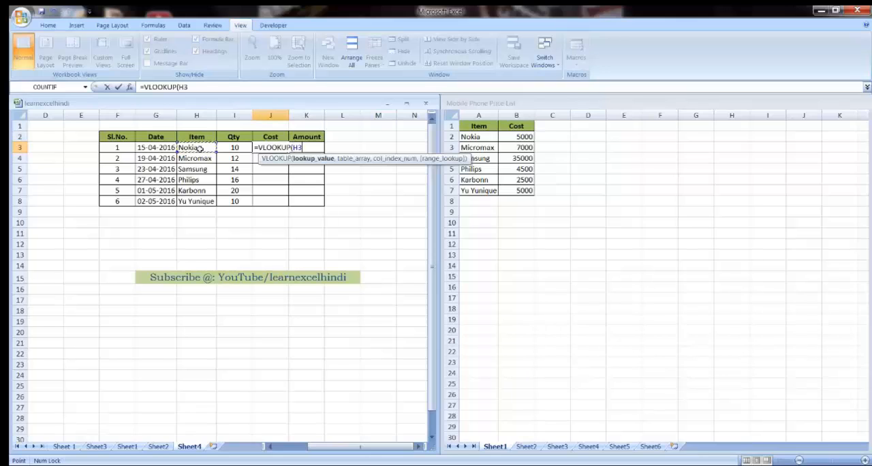
text(,)
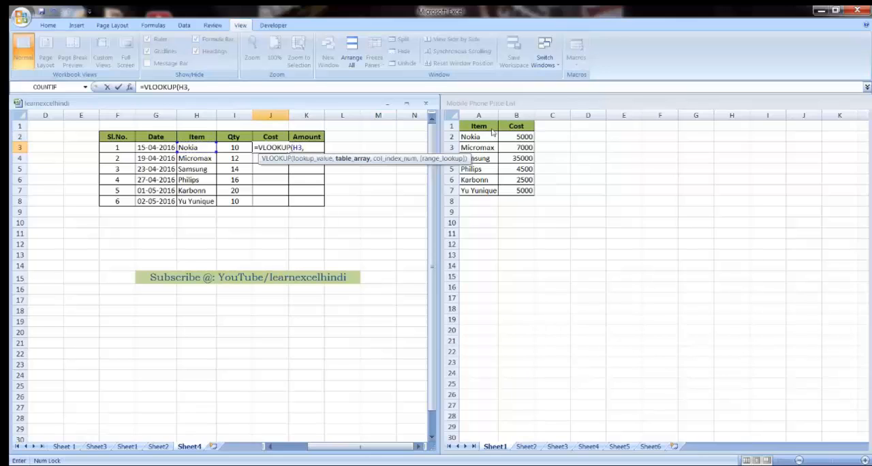
Step: Complete the VLOOKUP with range $A$2:$B$7 from Sheet1 of Mobile Phone Price List, column index 2 and FALSE for exact match
click(492, 108)
drag(476, 137, 516, 191)
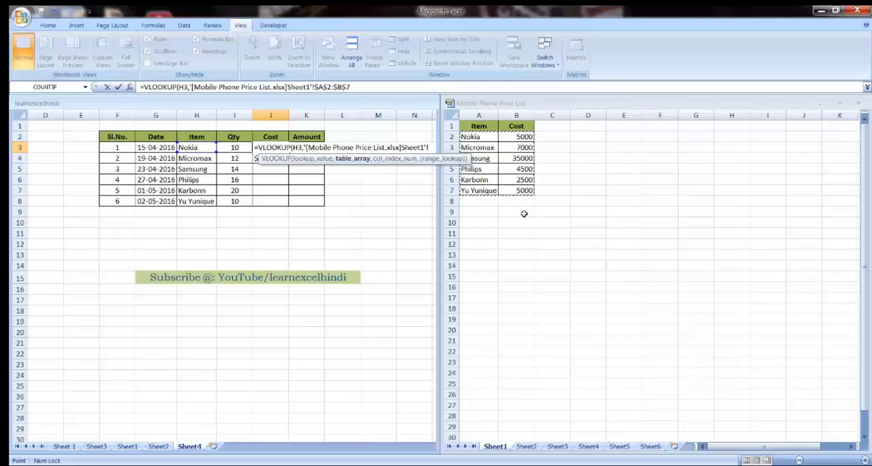
text(,)
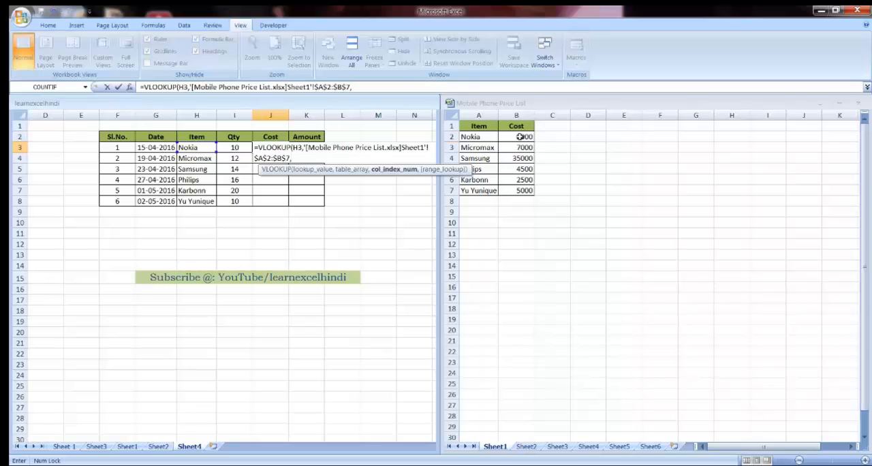
text(2,)
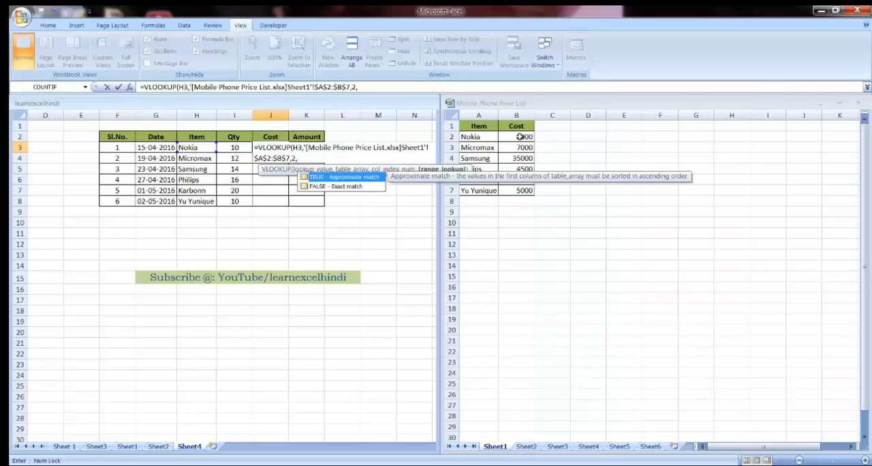
key(Down)
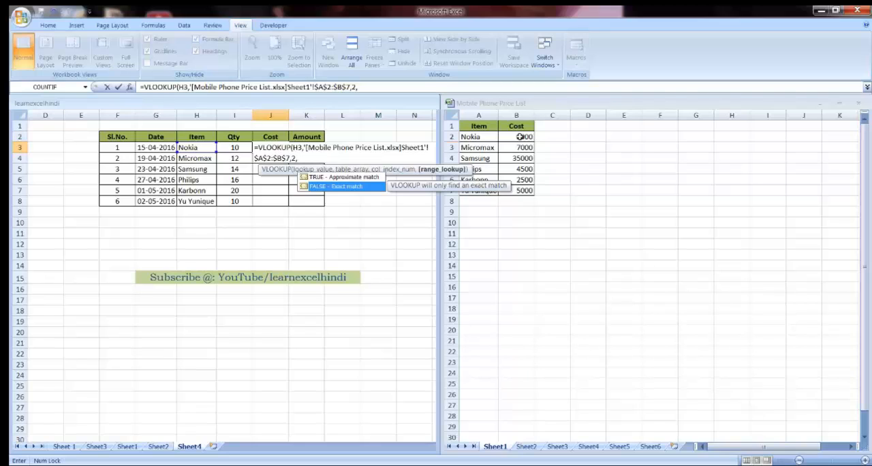
key(Tab)
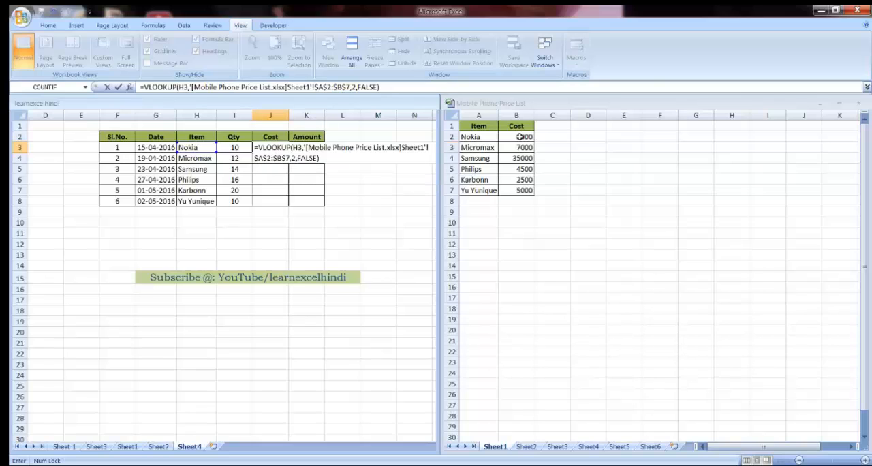
key(Return)
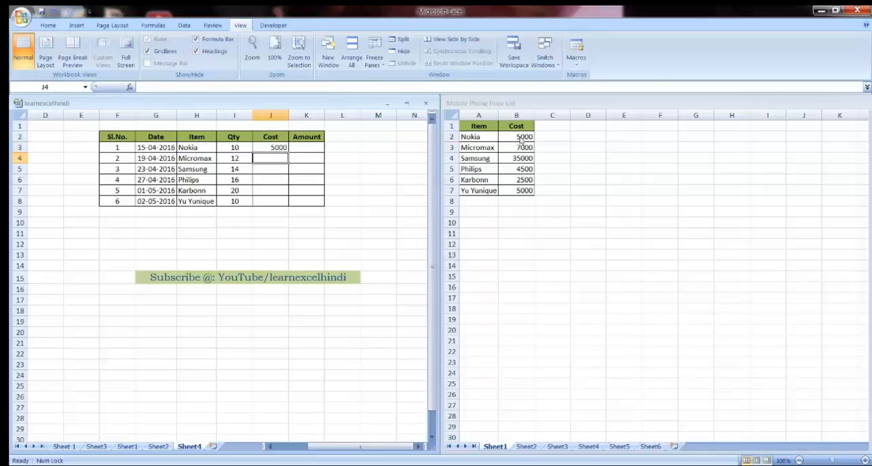
Step: Compare both workbook windows and fill the VLOOKUP formula from J3 down to J8 in the Cost column
click(271, 148)
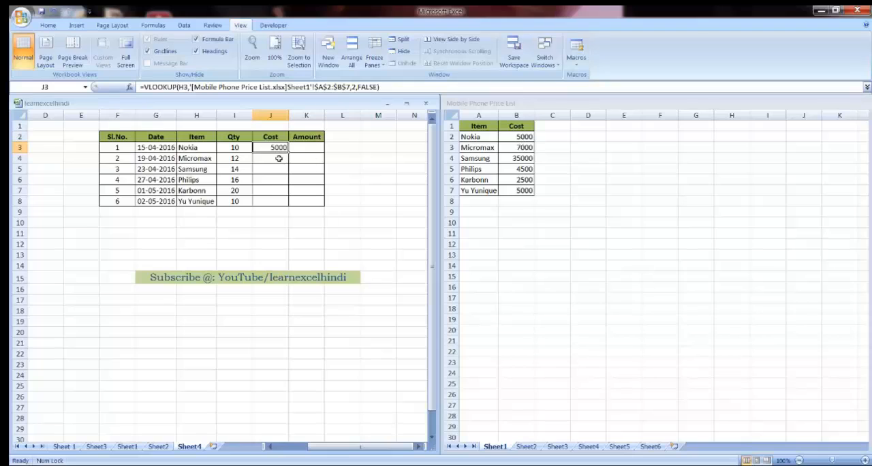
click(544, 104)
click(408, 103)
click(494, 104)
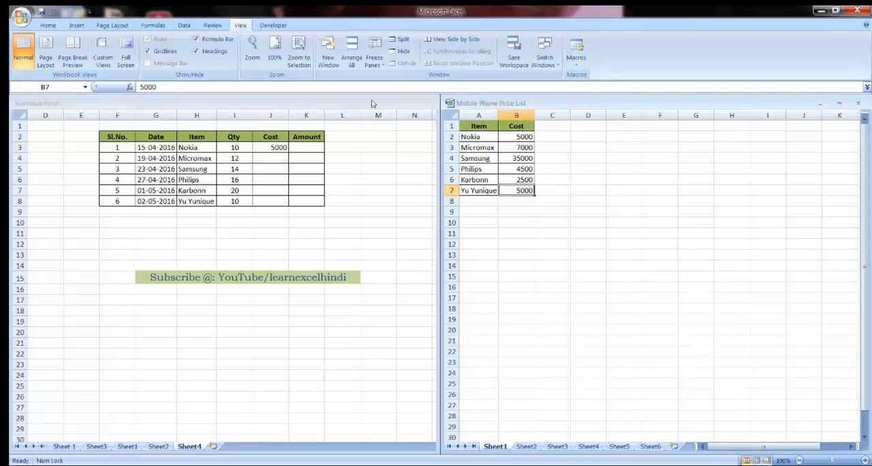
click(372, 103)
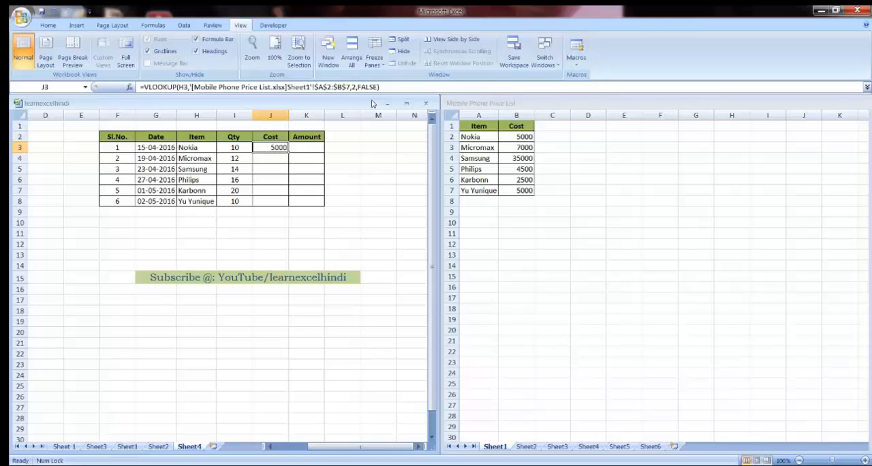
click(466, 104)
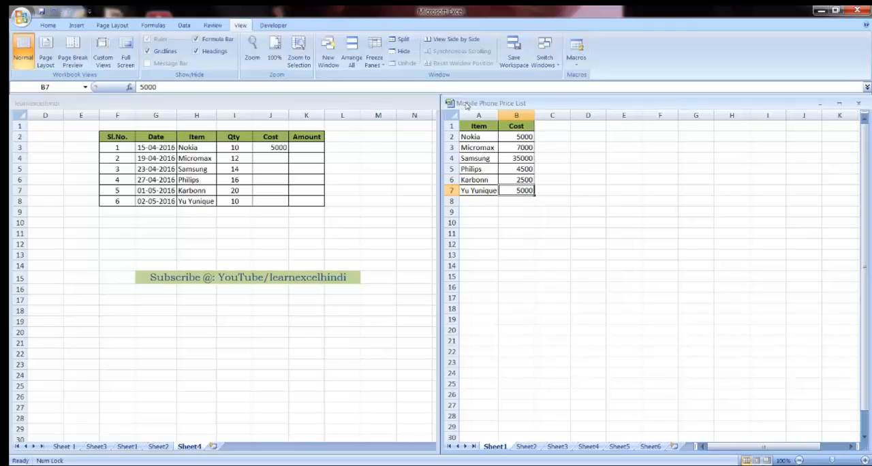
click(403, 102)
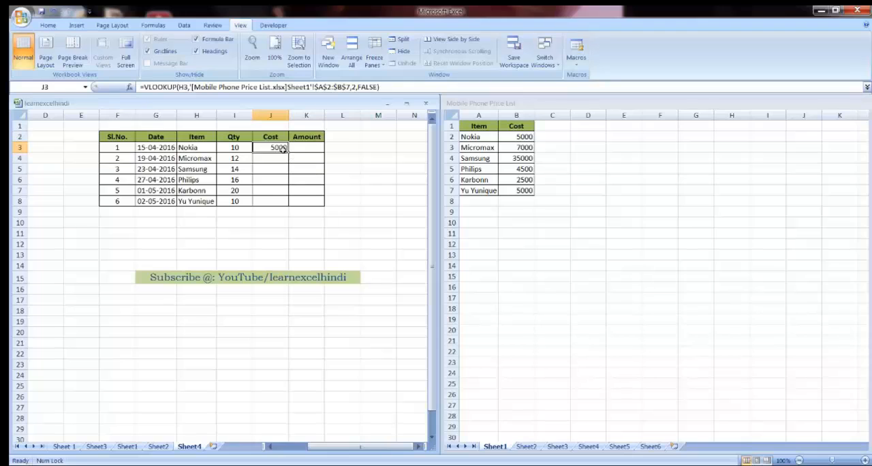
drag(287, 152, 286, 201)
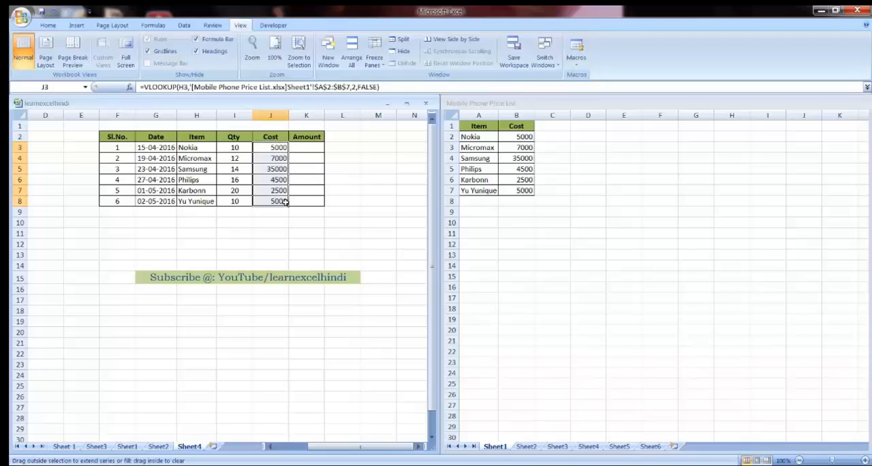
Step: Calculate the Amount in K3 with =I3*J3 and fill the formula down to K8
click(304, 149)
text(=)
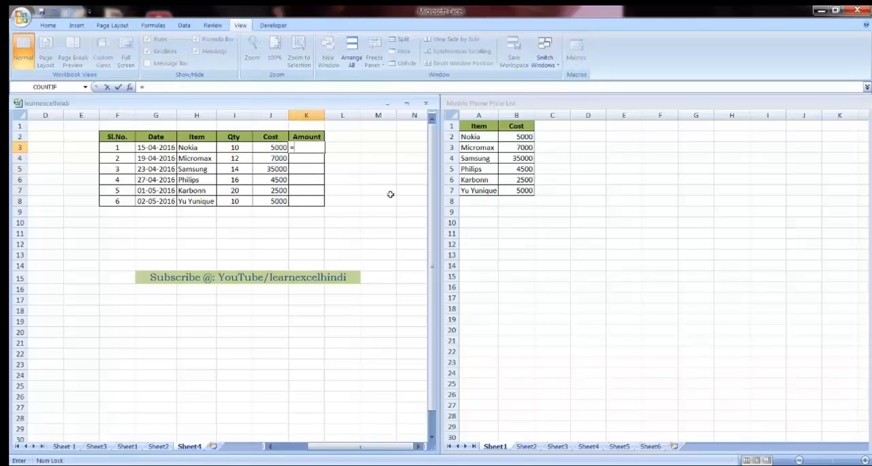
click(234, 147)
text(*)
click(282, 147)
key(Return)
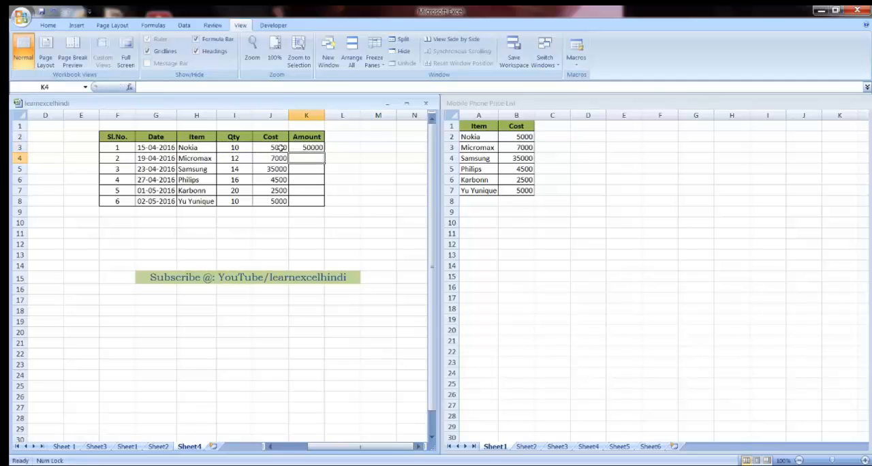
click(315, 153)
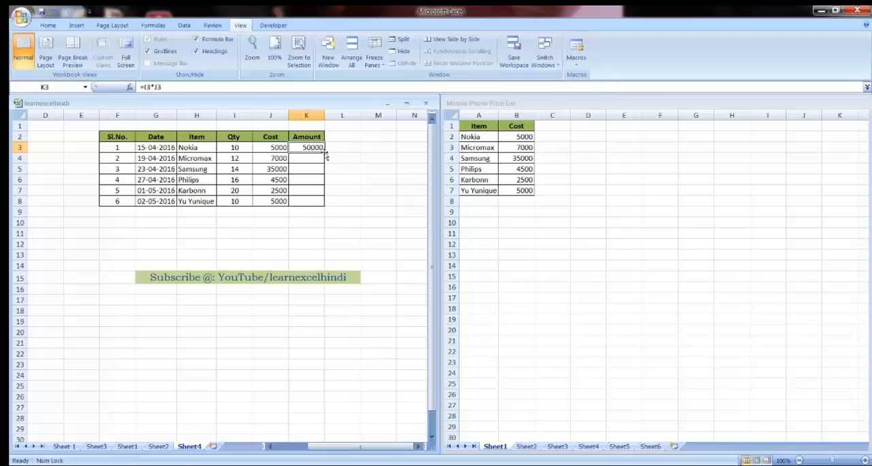
double_click(325, 153)
Step: Close the Mobile Phone Price List workbook and maximize the learnexcelhindi window
click(510, 106)
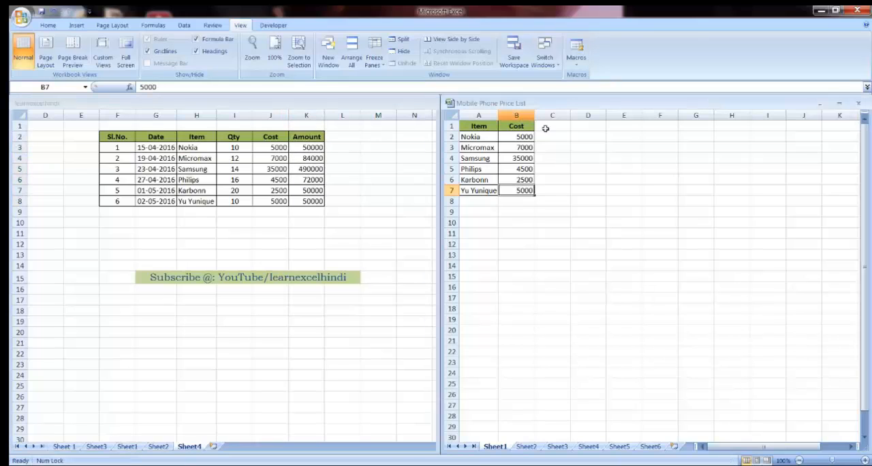
click(859, 107)
double_click(410, 103)
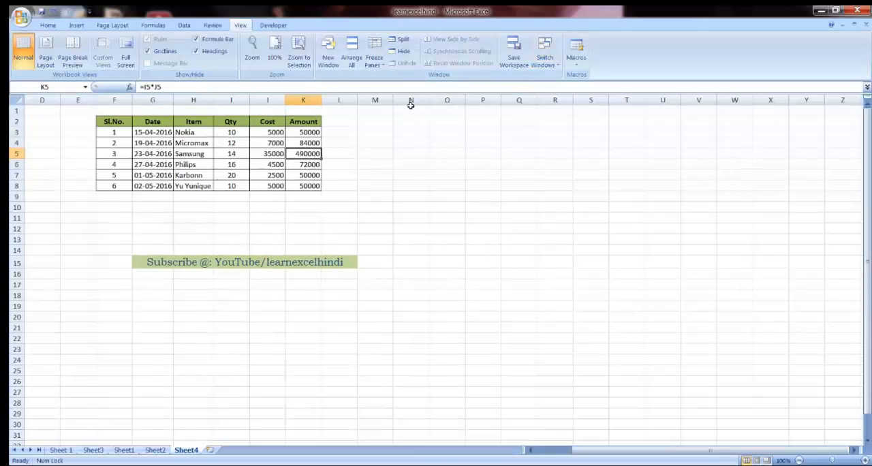
Step: Inspect the external file path in the VLOOKUP formula of Cost cell J3, and select empty cell K10
click(263, 132)
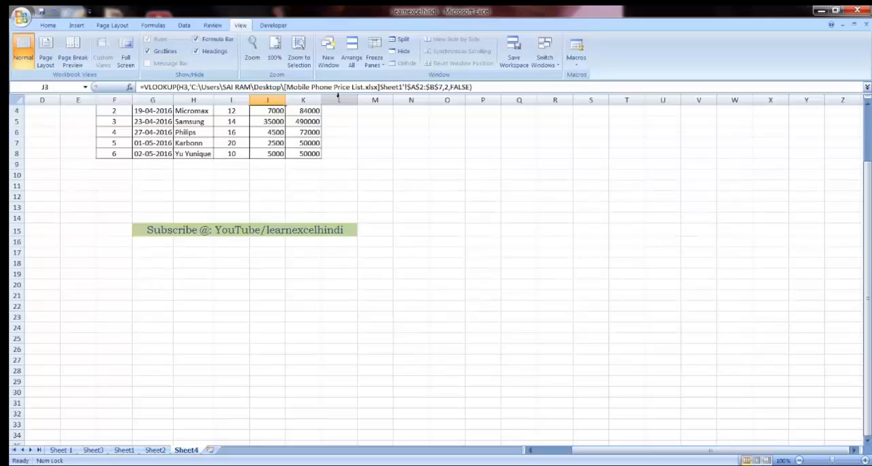
scroll(339, 98, up, 1)
scroll(313, 92, down, 2)
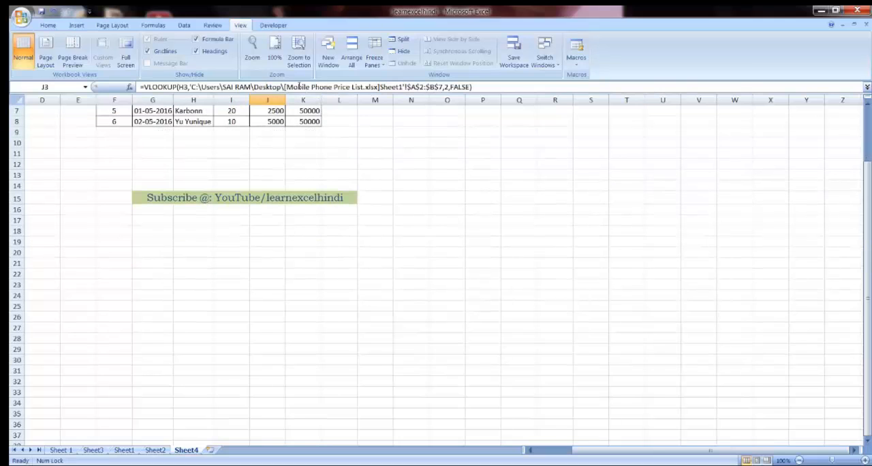
click(281, 87)
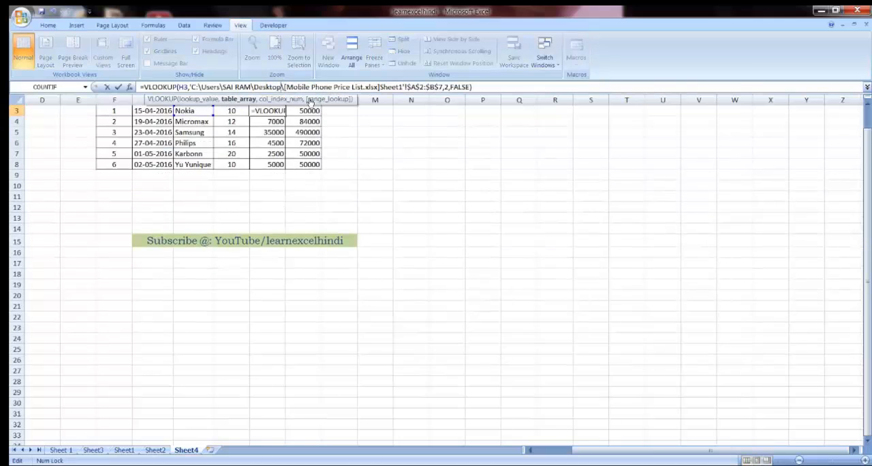
click(301, 142)
click(311, 185)
scroll(317, 196, up, 1)
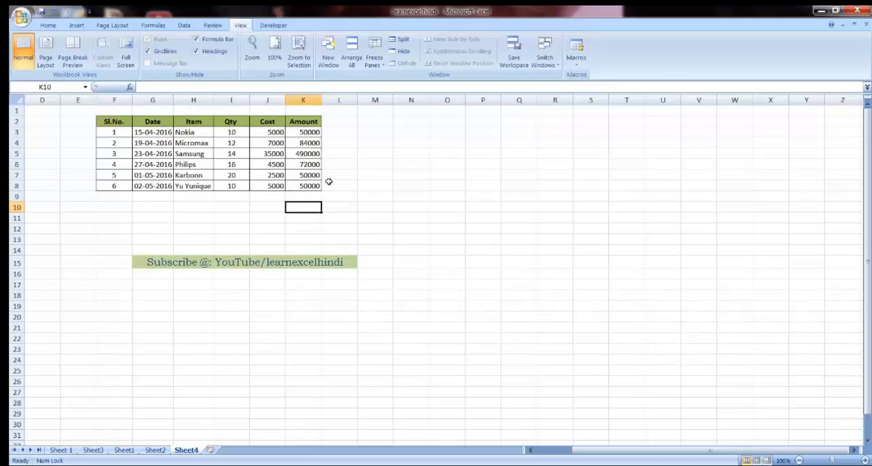